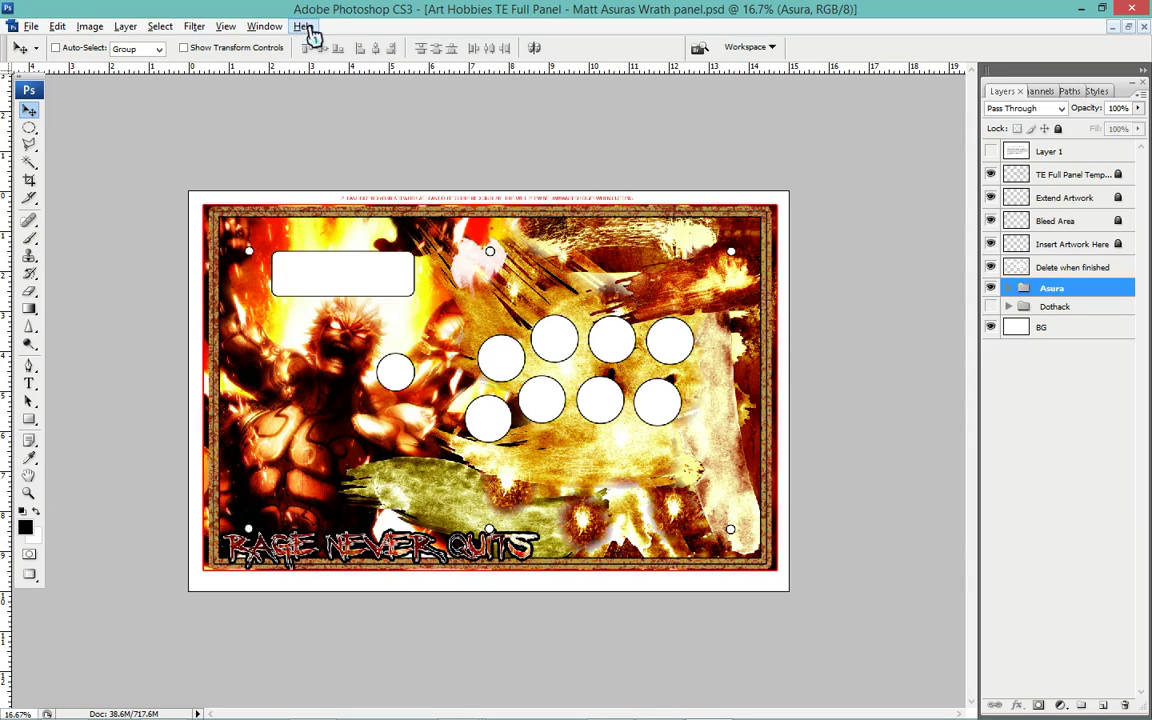
Hide the Asura group and create a new layer group renamed 'R Mika'.
left_click(990, 288)
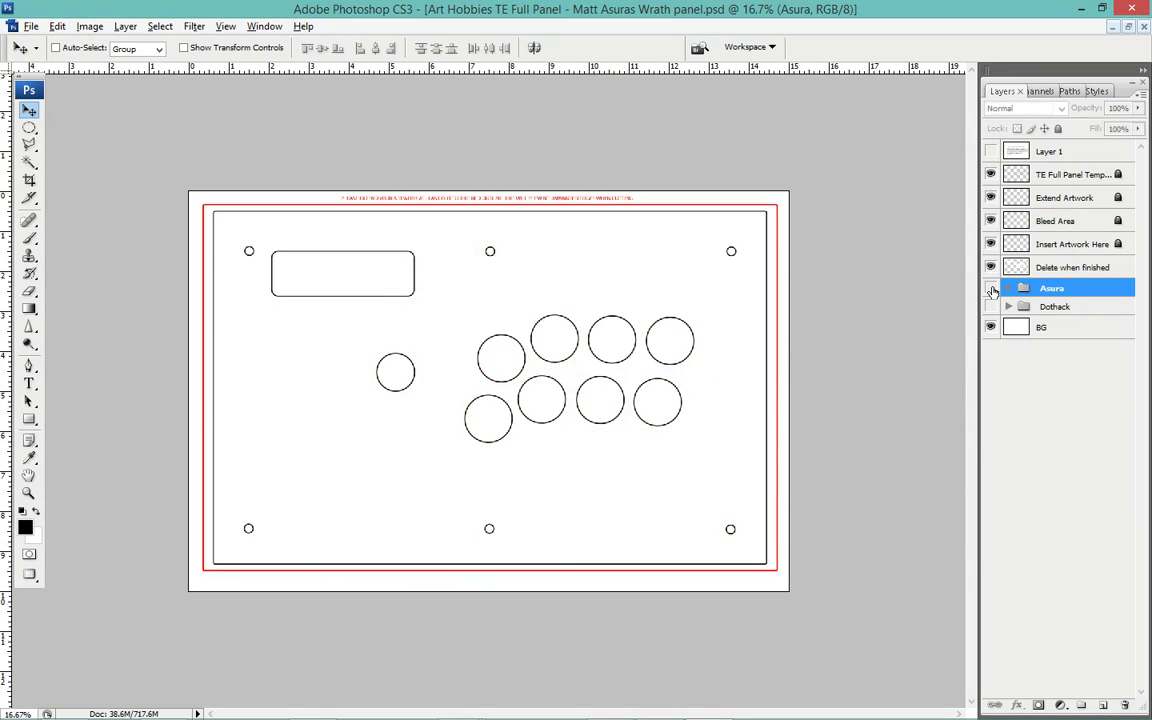
left_click(1081, 705)
double_click(1055, 290)
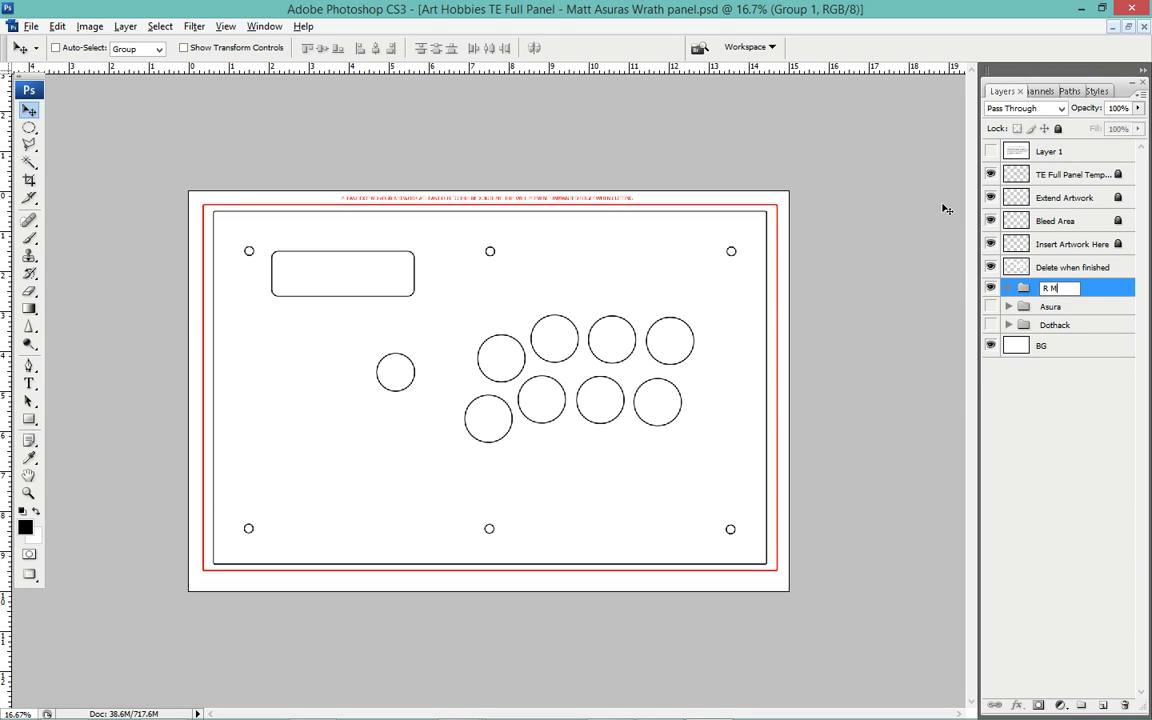
key("Return")
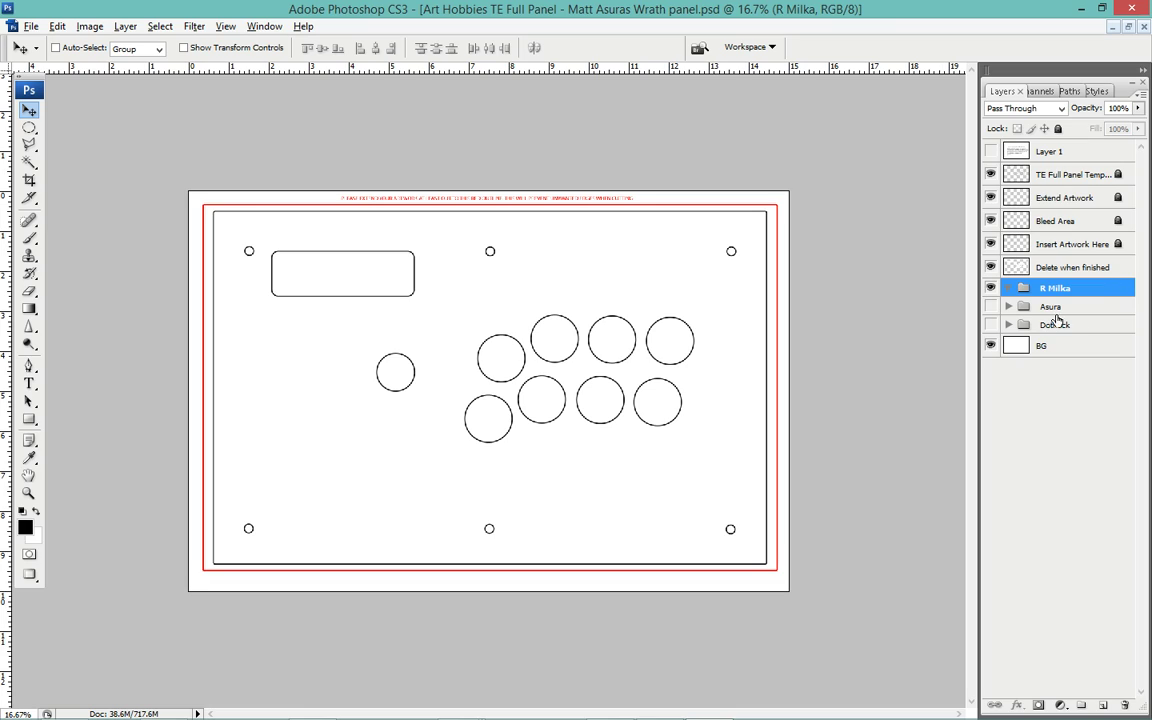
double_click(1053, 290)
key("Return")
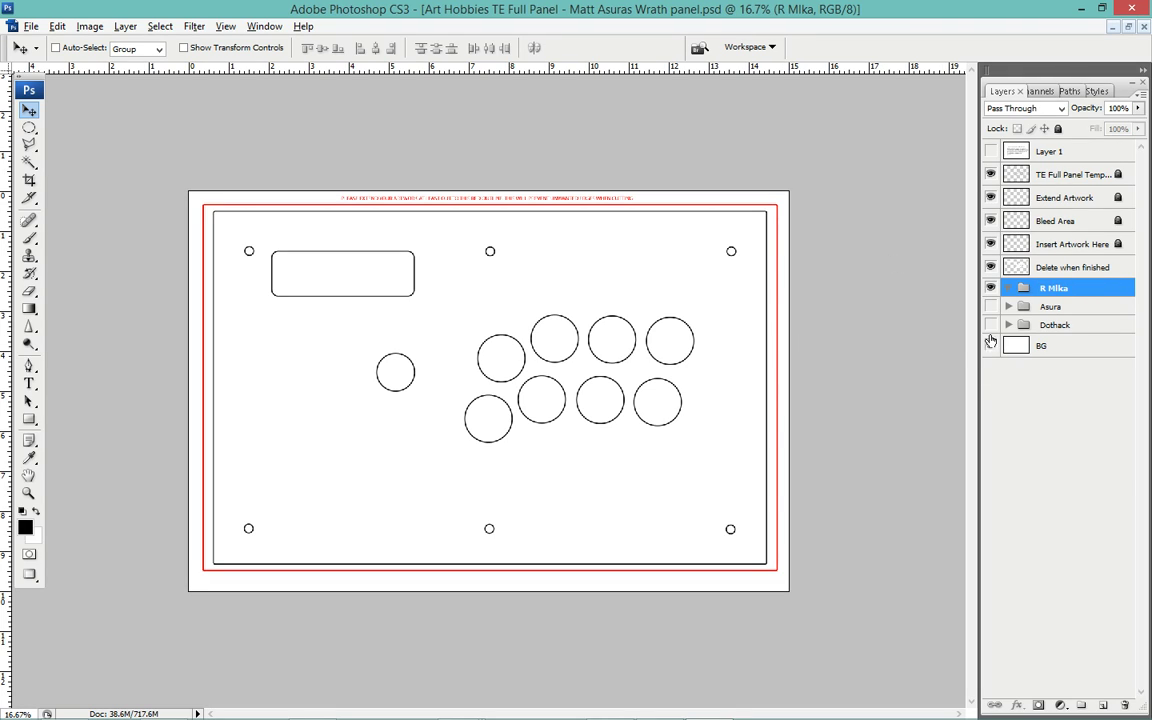
double_click(1059, 290)
type("i")
key("Return")
Browse to Anime-Game Renders > Street Fighter > Street Fighter 5 > R Mika in the Open dialog.
key("ctrl+o")
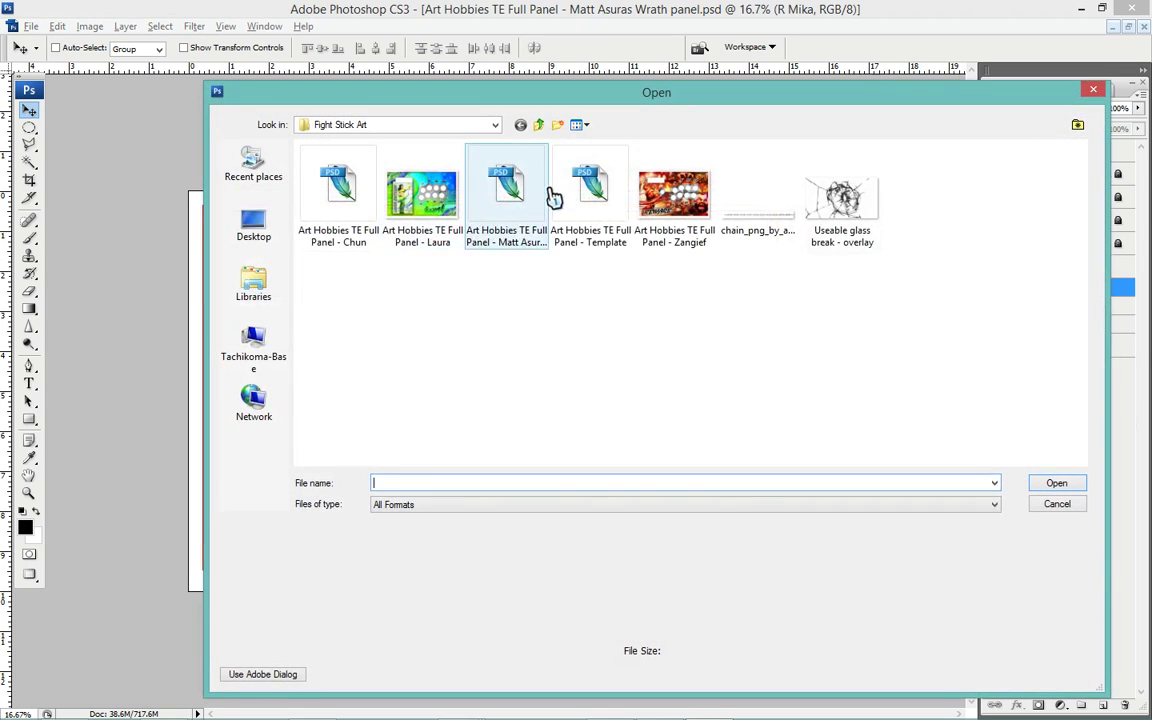
left_click(539, 125)
double_click(455, 190)
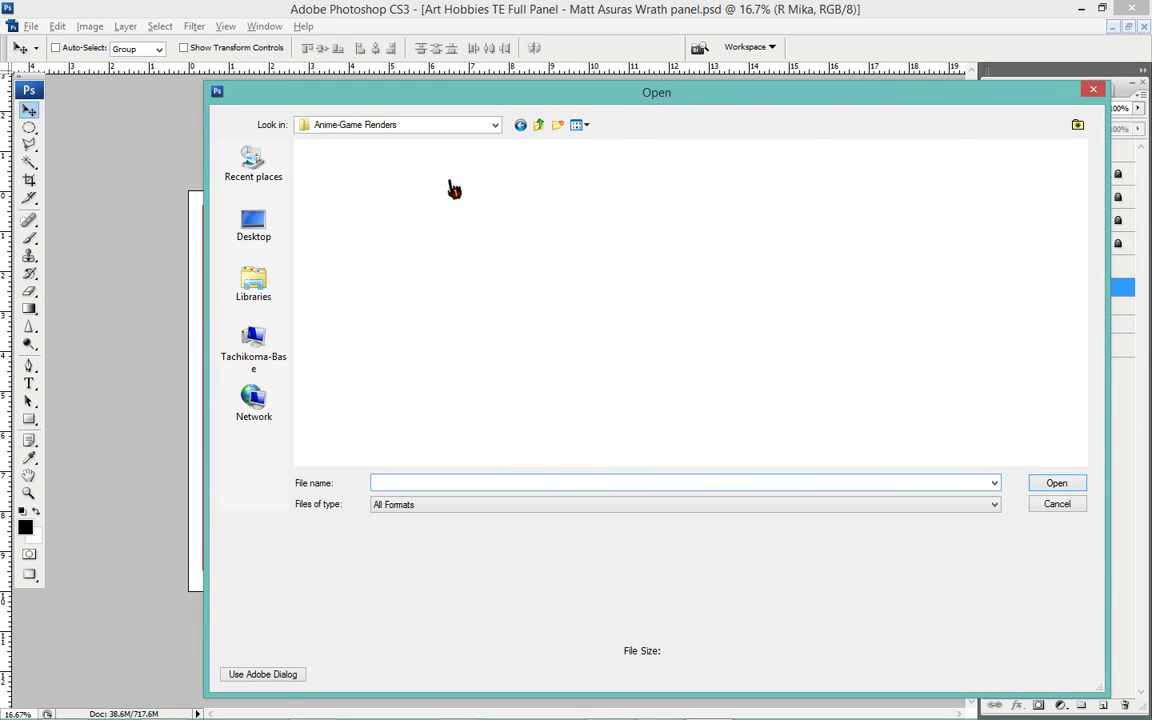
type("st")
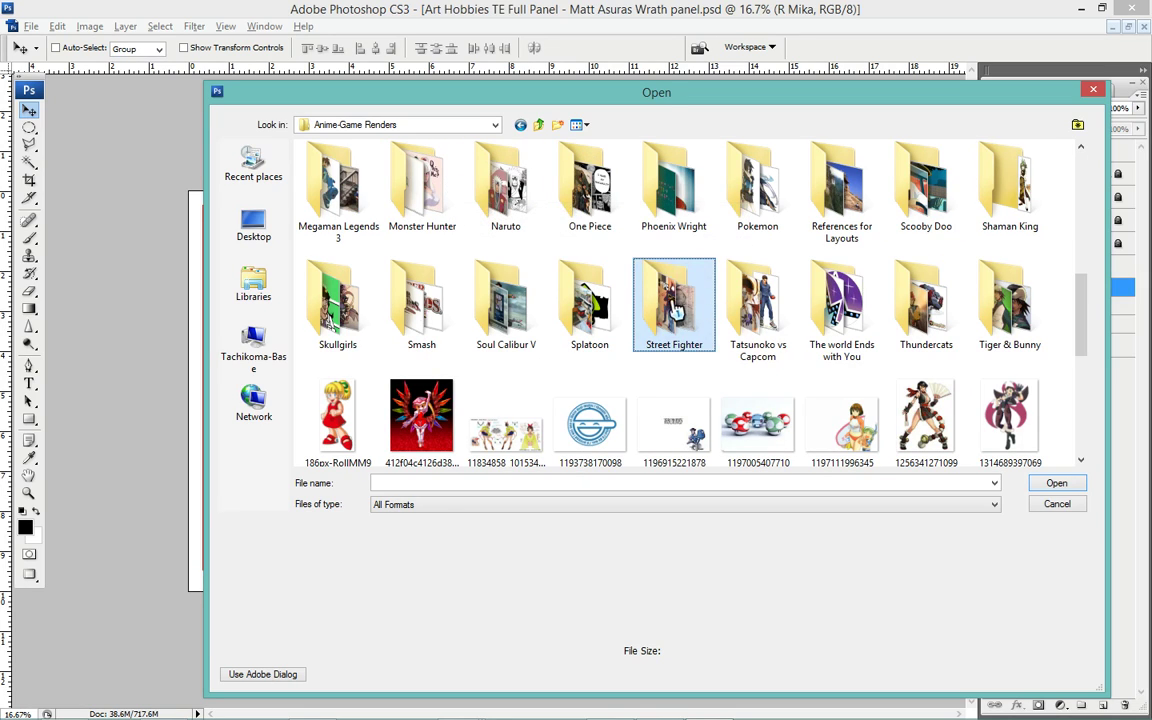
key("Return")
double_click(597, 175)
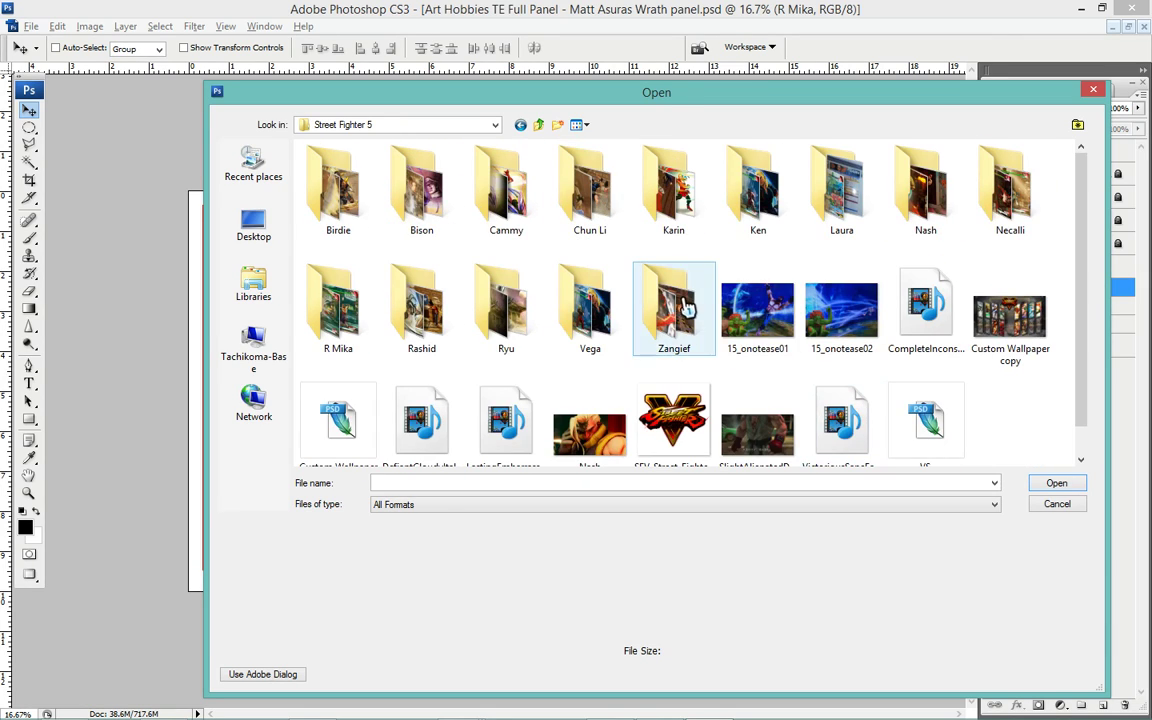
double_click(368, 305)
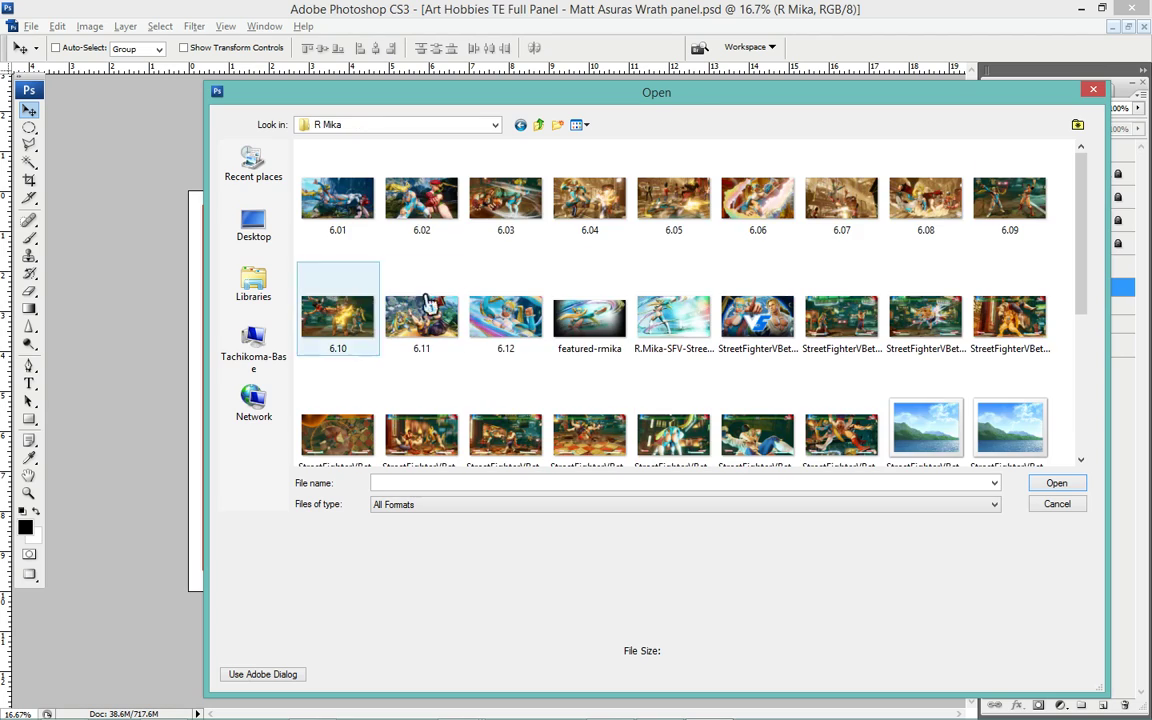
Open the R.Mika-SFV-Street-Fighter-V-official-Wallpaper image, select all, and return to the panel document.
scroll(766, 350, "down", 2)
scroll(753, 375, "up", 2)
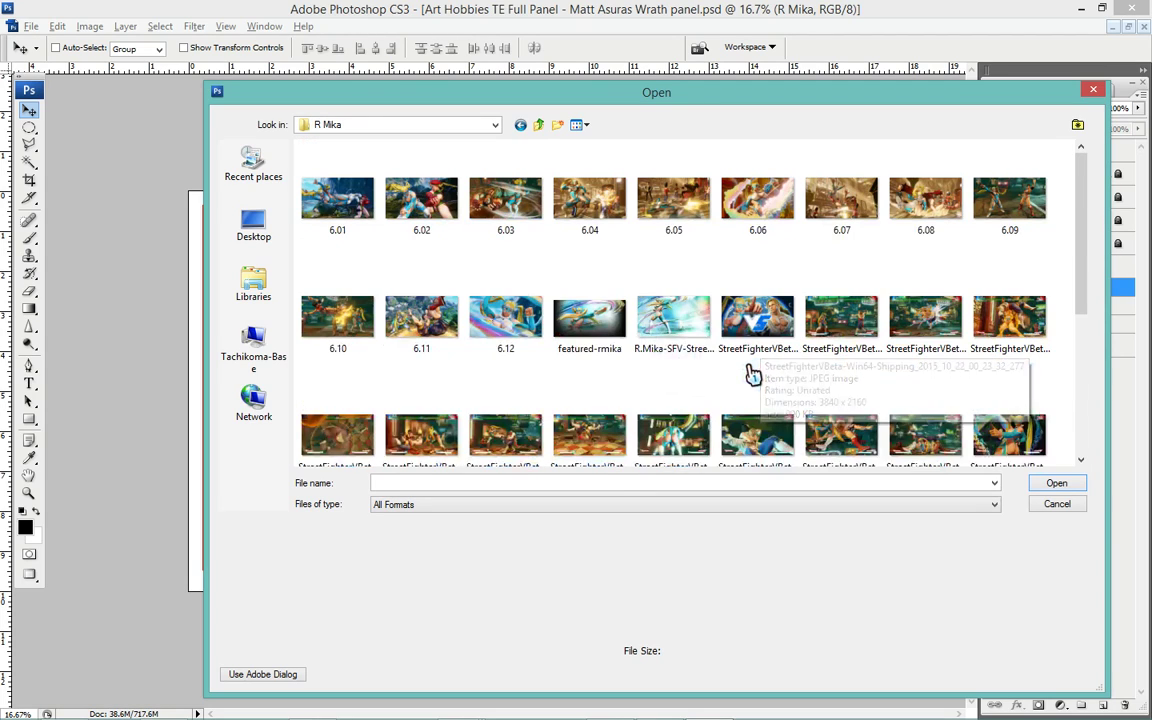
left_click(688, 325)
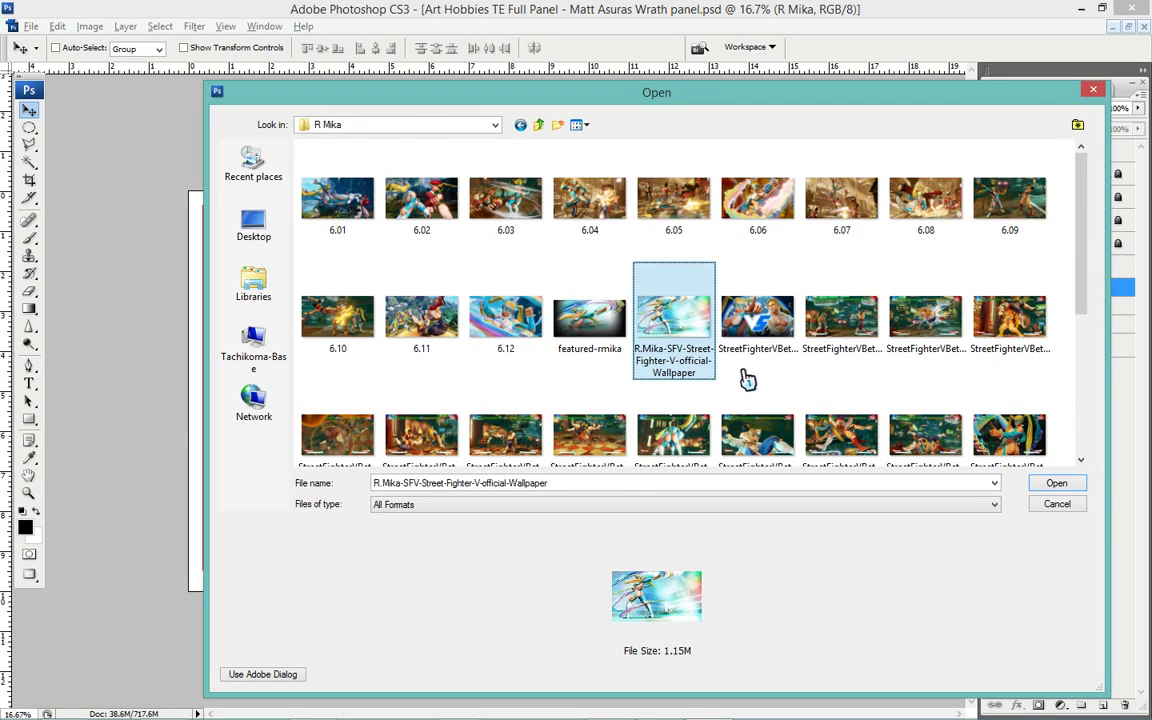
scroll(760, 390, "down", 2)
left_click(1065, 487)
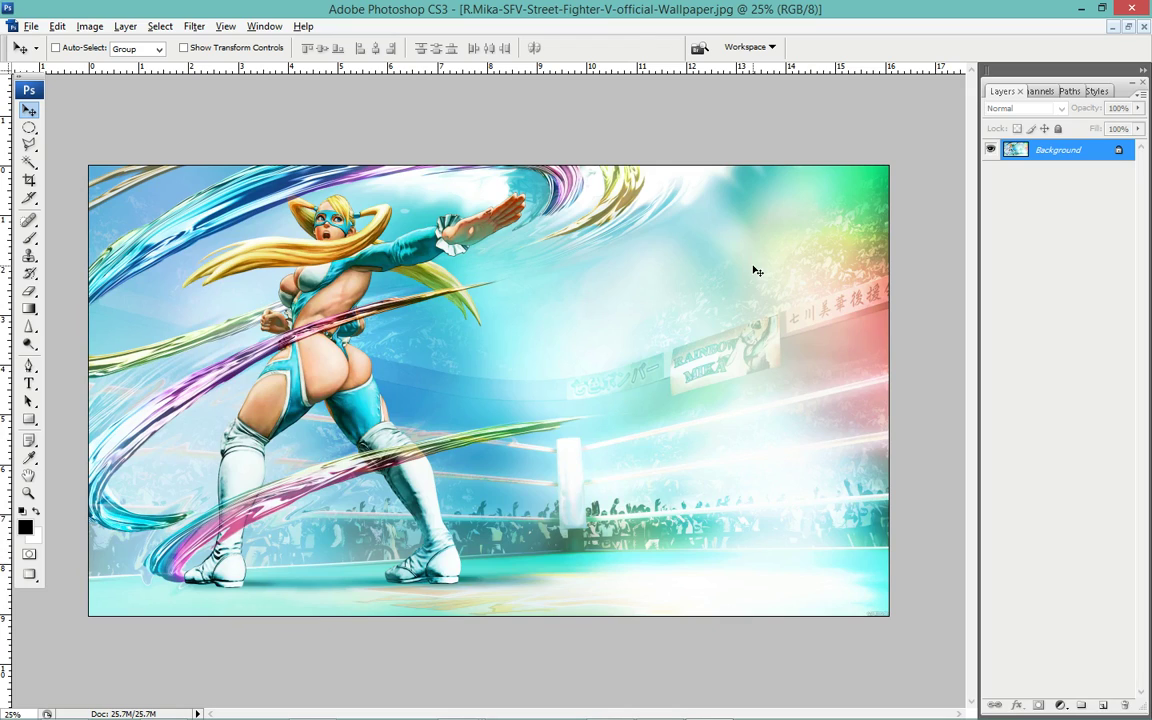
key("ctrl+a")
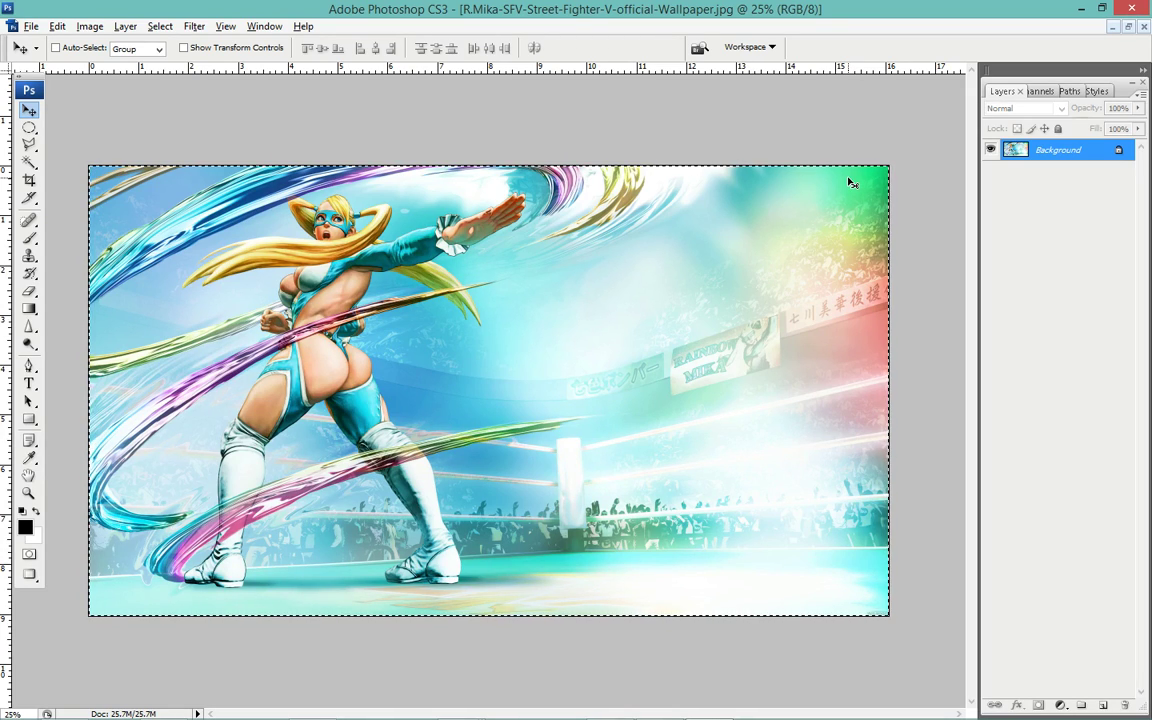
key("ctrl+Tab")
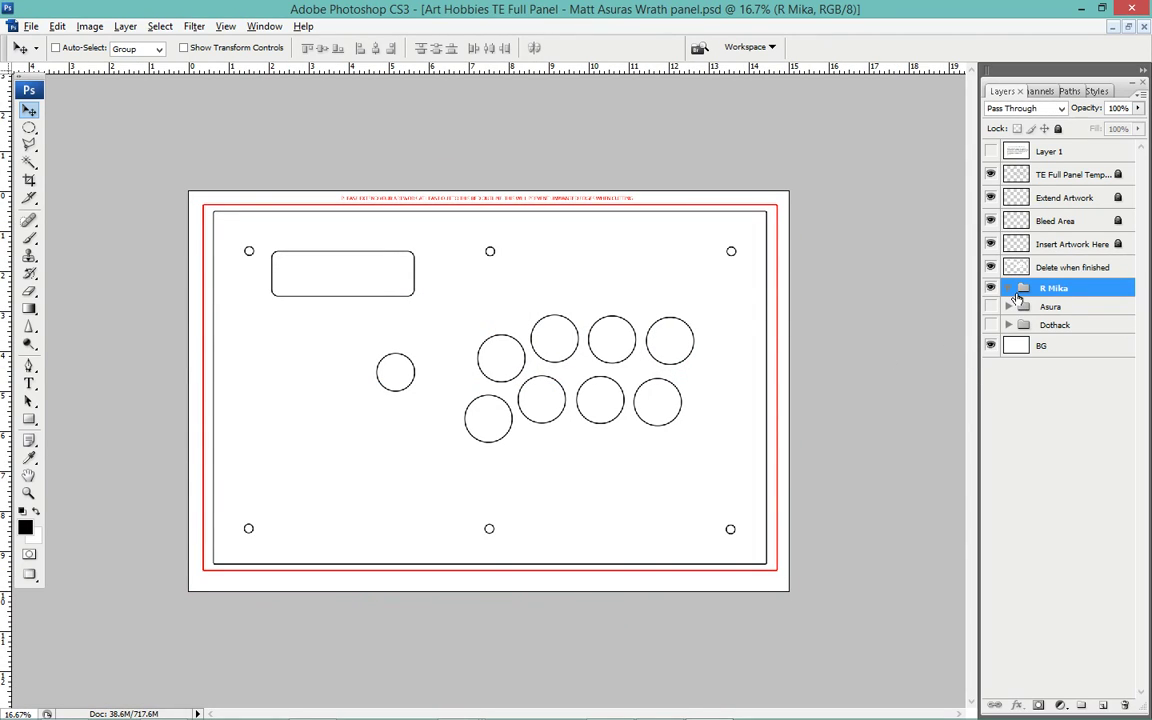
Paste the wallpaper as Layer 28 and position it left and down over the panel.
key("ctrl+v")
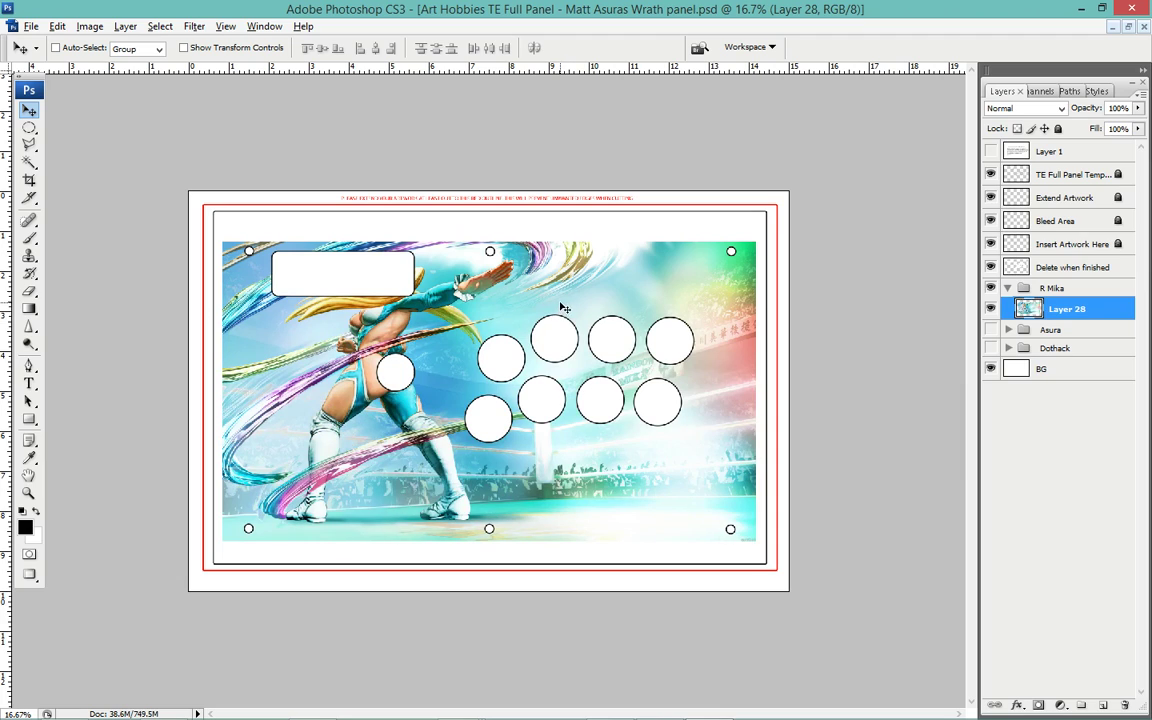
left_click_drag(440, 437, 371, 460)
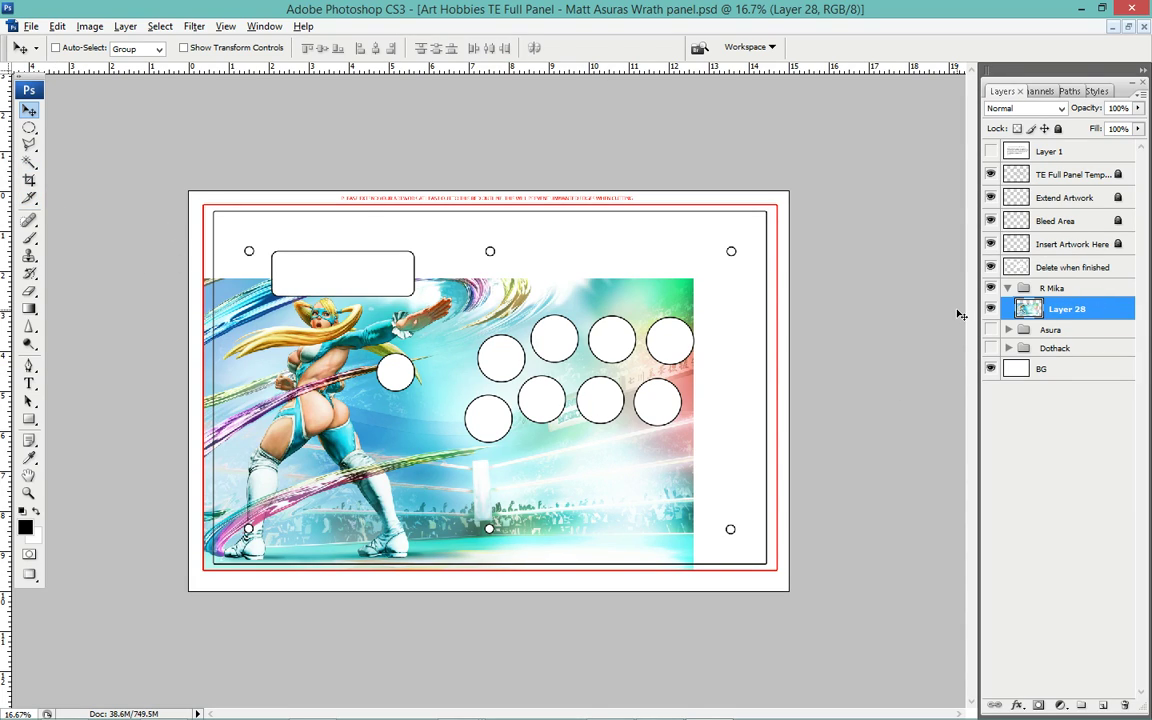
key("ctrl+plus")
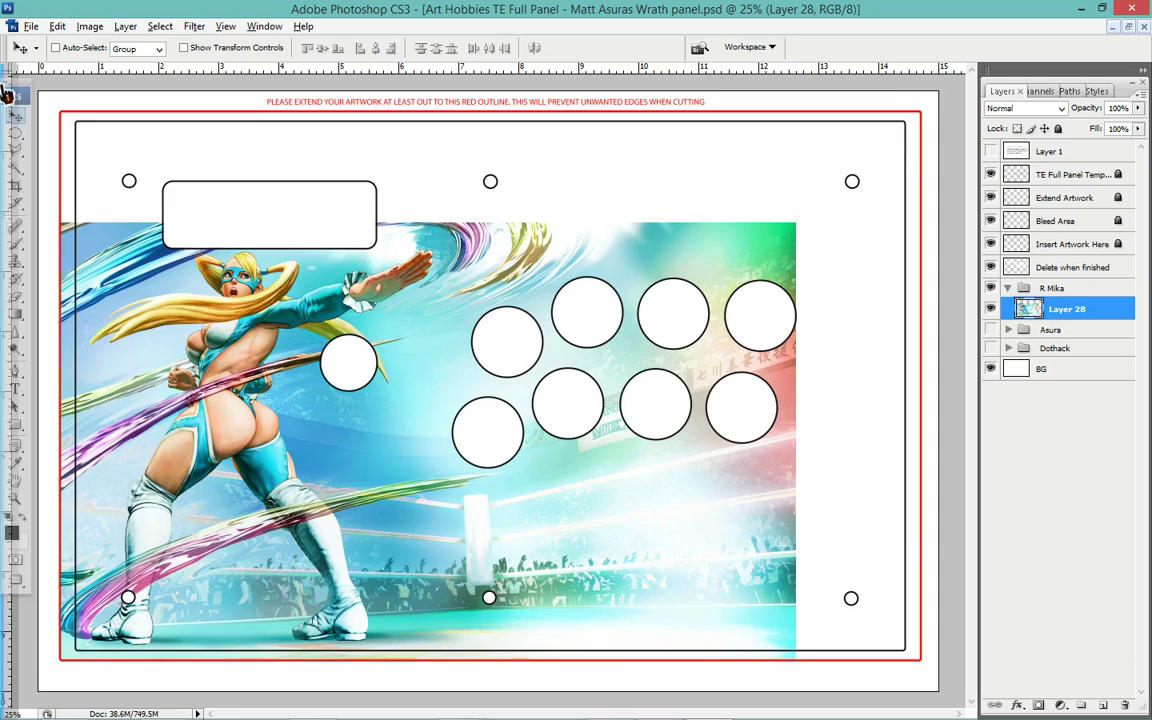
left_click_drag(29, 80, 8, 90)
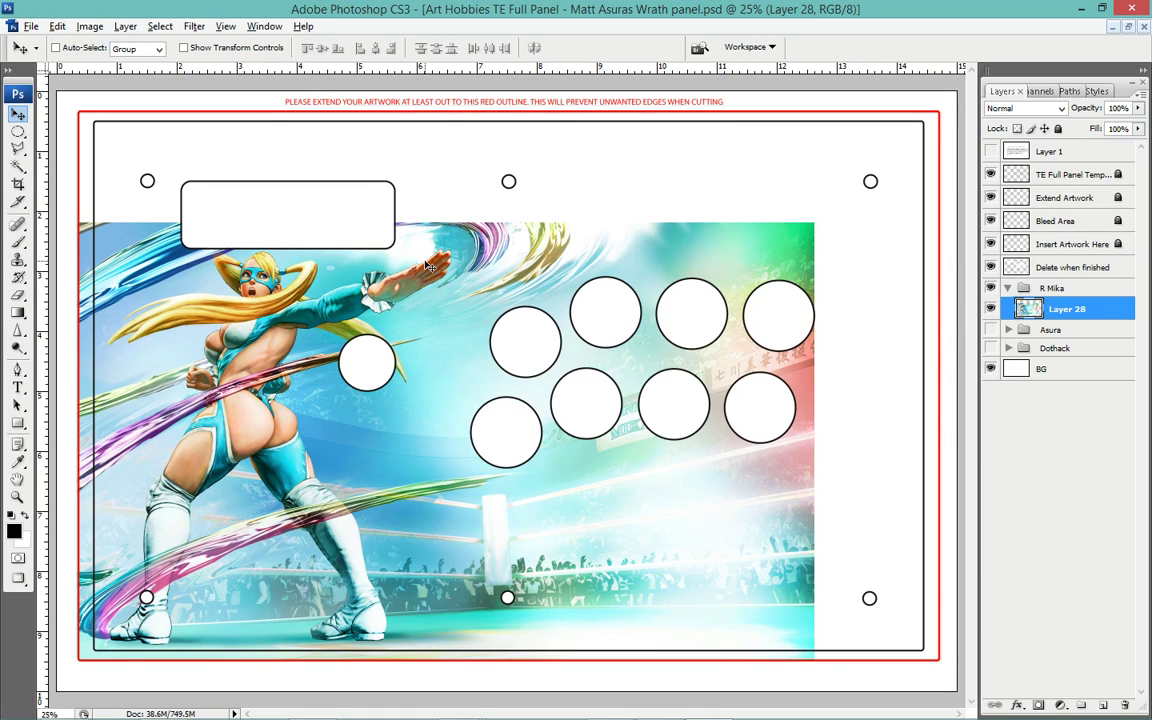
left_click_drag(427, 265, 388, 241)
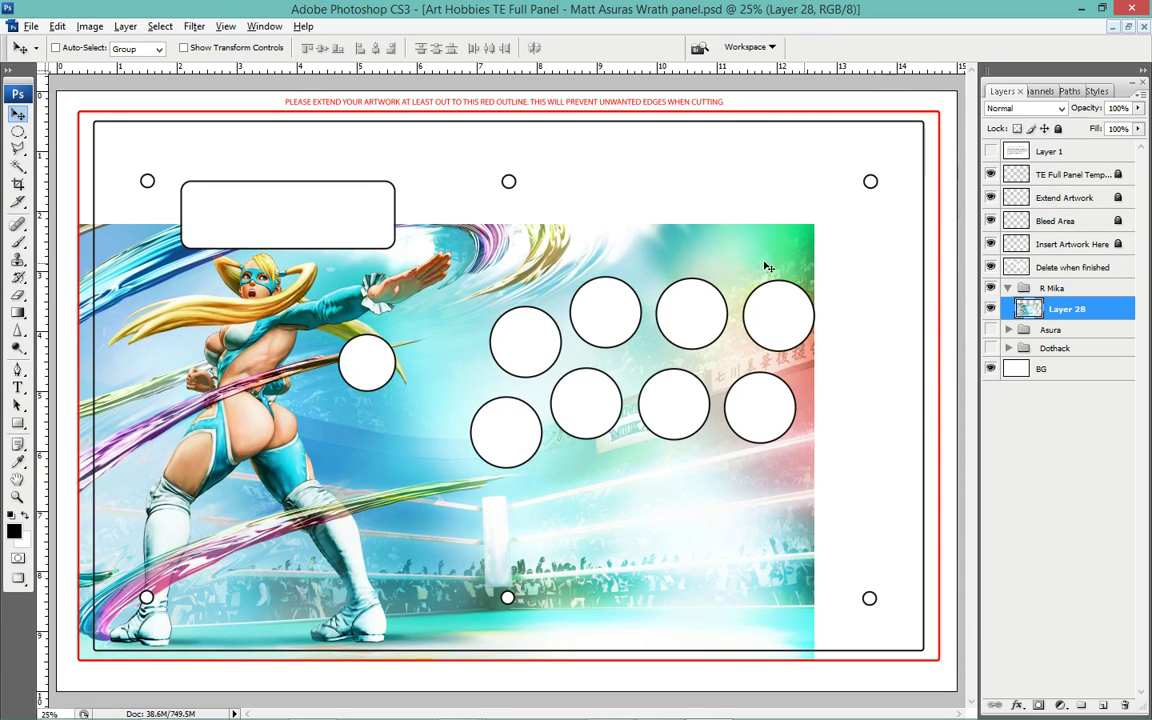
Reopen the Open dialog, scroll the R Mika folder, and cancel without opening anything.
key("ctrl+o")
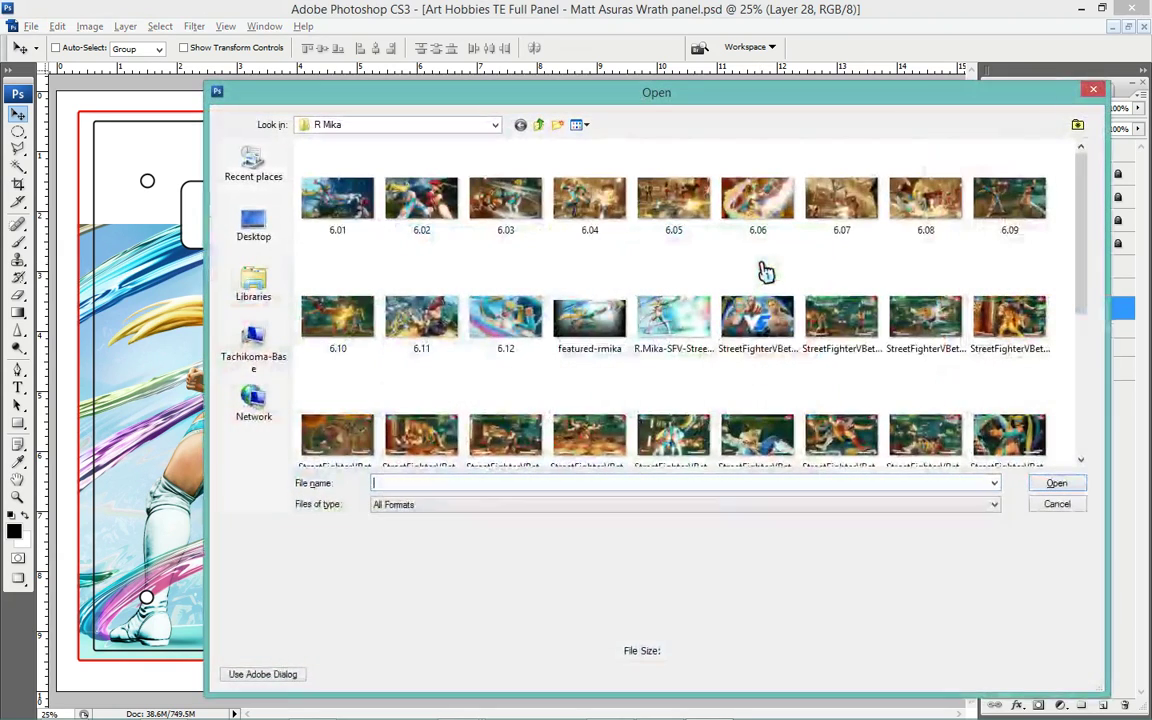
mouse_move(1085, 259)
left_mouse_down()
mouse_move(1086, 425)
mouse_move(1100, 352)
left_mouse_up()
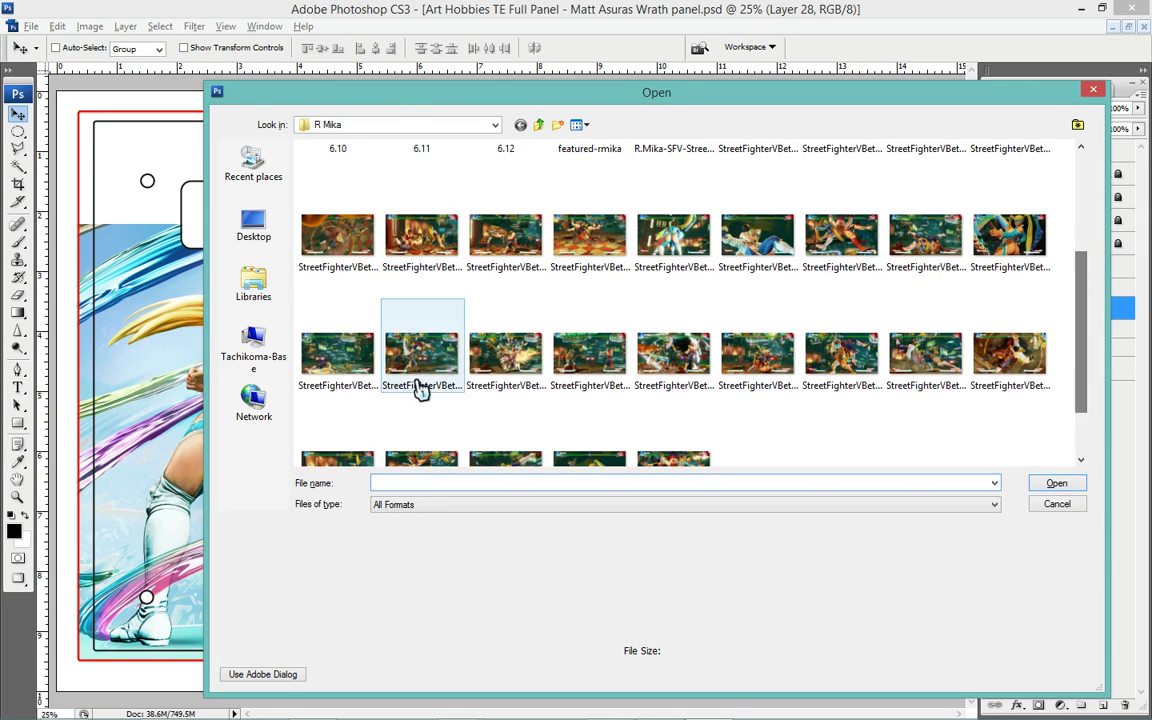
left_click(1055, 504)
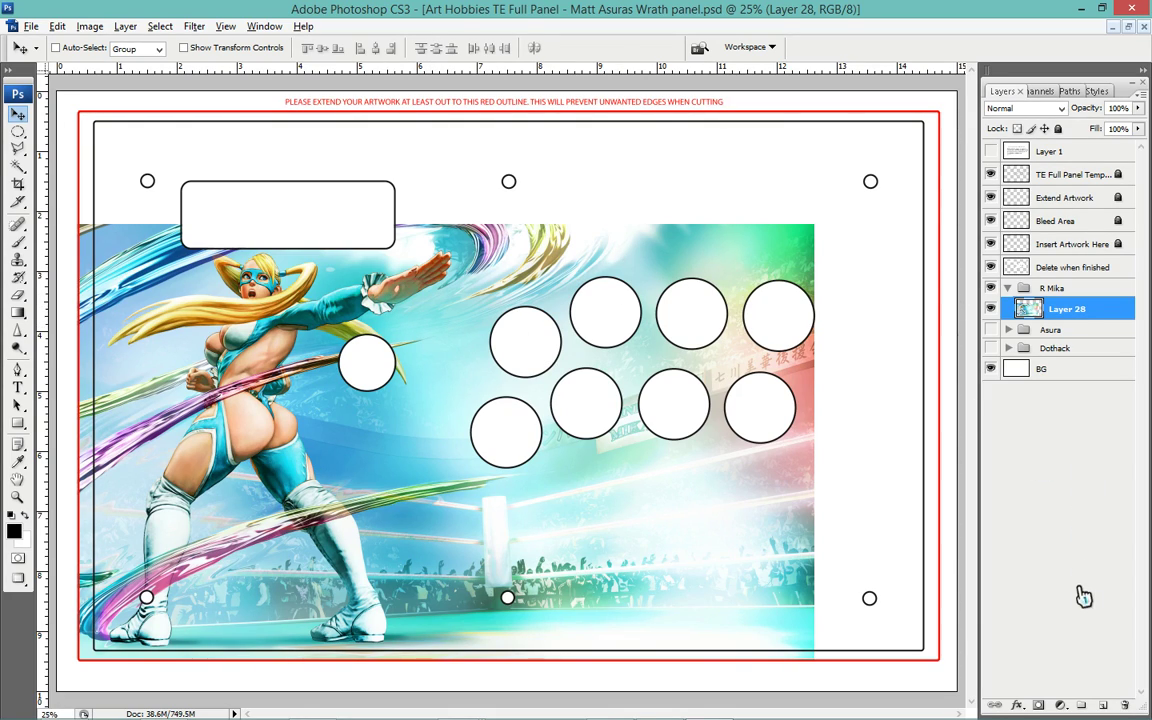
Add new Layer 29 and choose the 2497 px bristle brush preset.
key("ctrl+shift+alt+n")
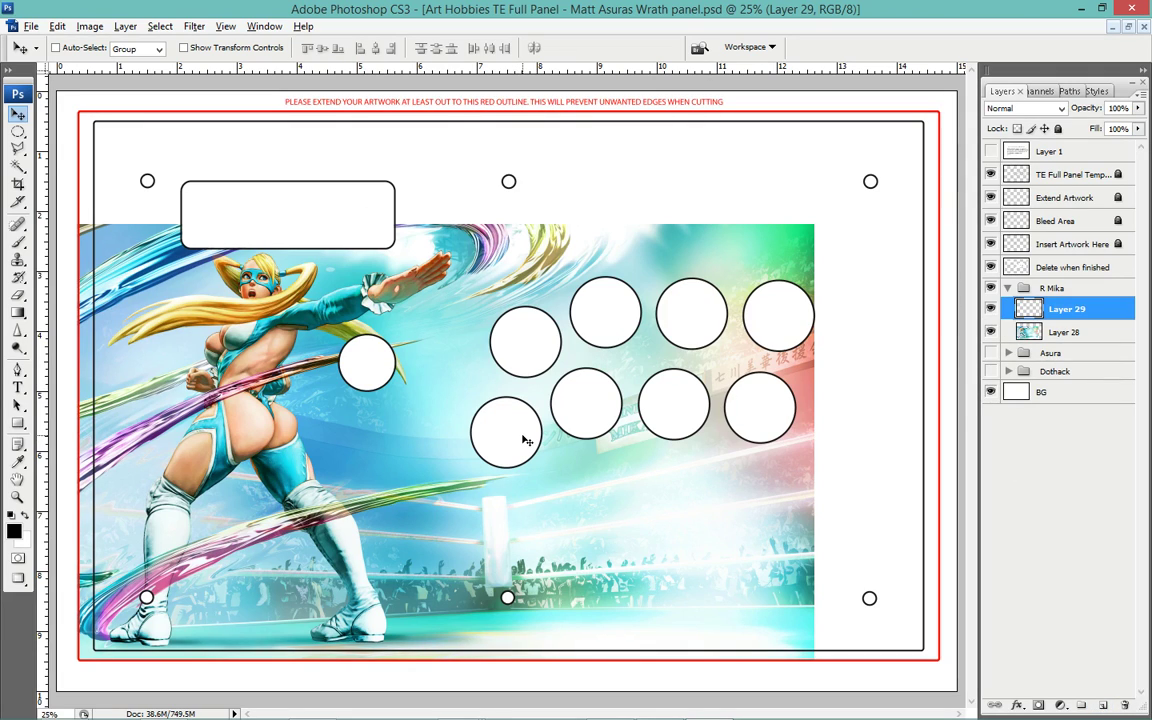
key("b")
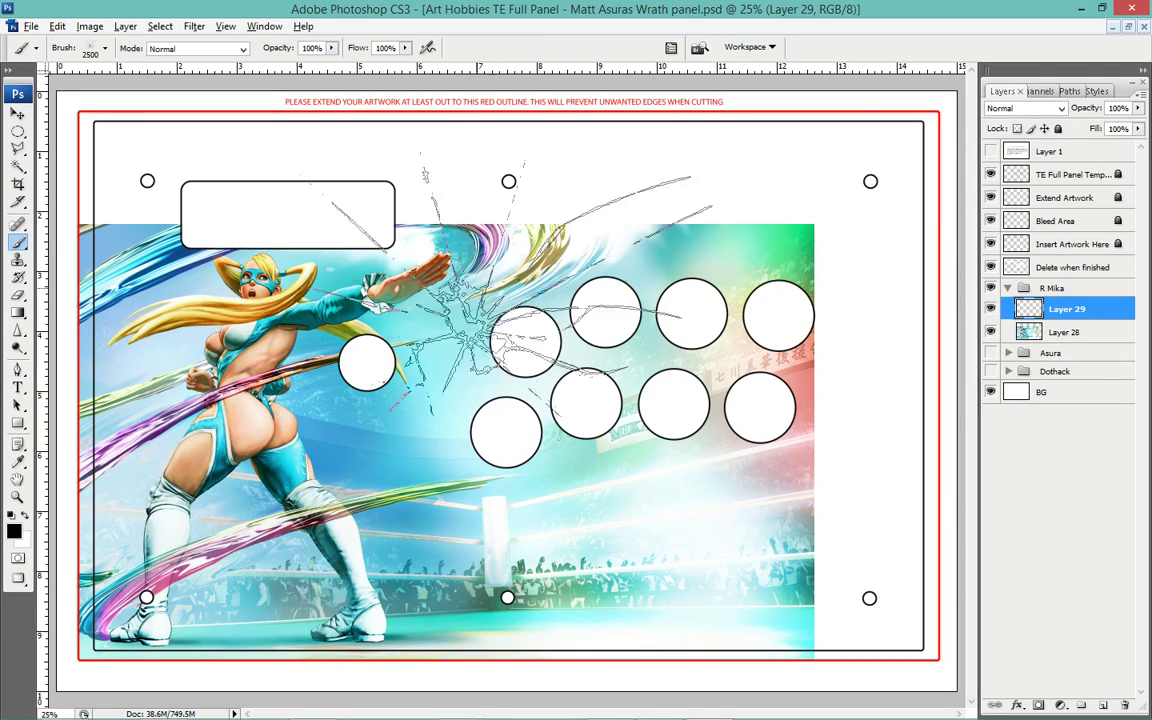
right_click(514, 378)
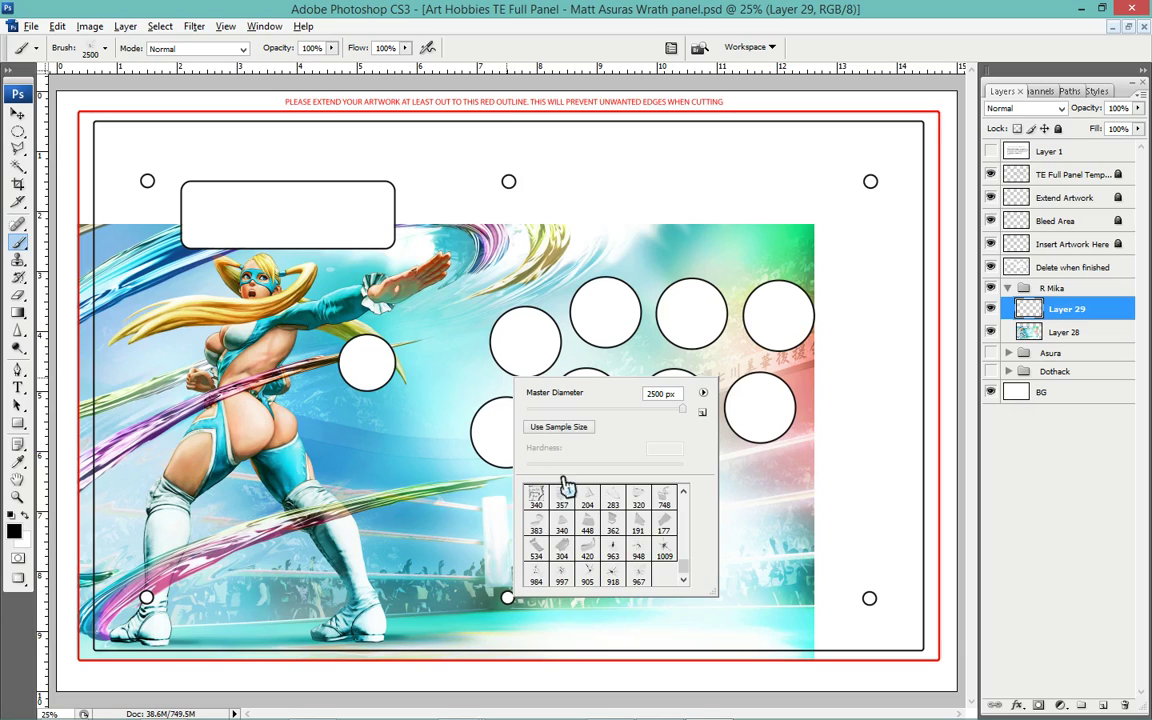
scroll(665, 556, "up", 2)
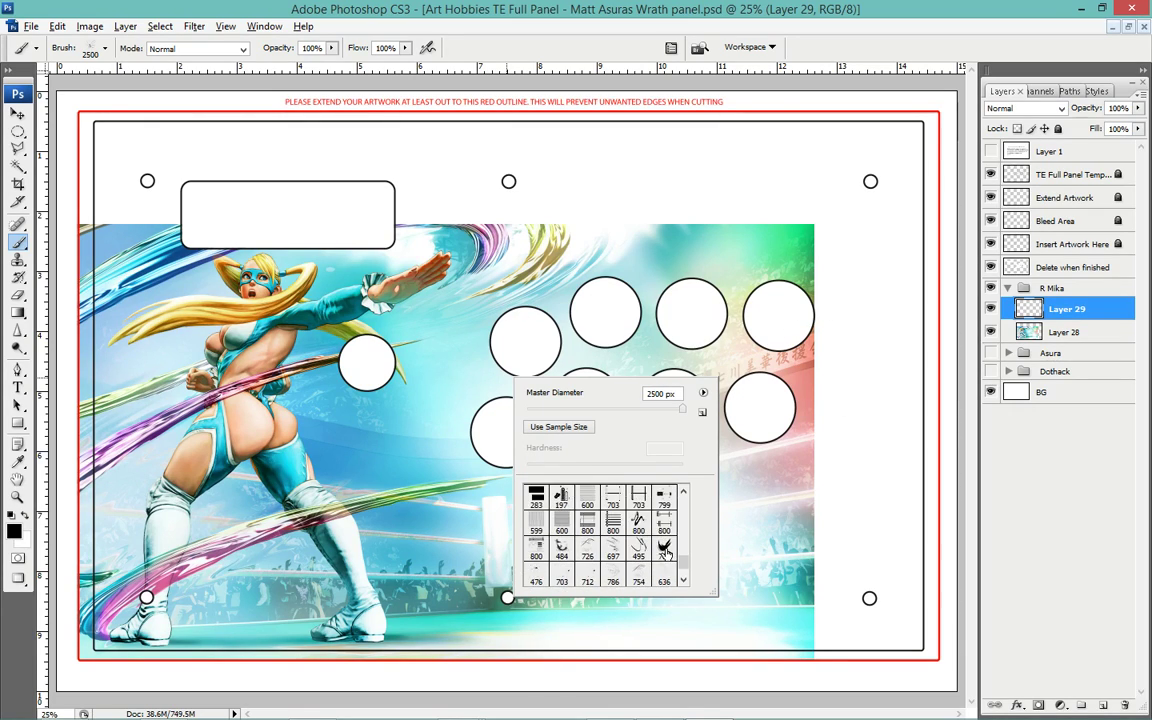
scroll(665, 556, "up", 2)
scroll(665, 556, "up", 2)
scroll(665, 556, "up", 2)
scroll(665, 556, "up", 2)
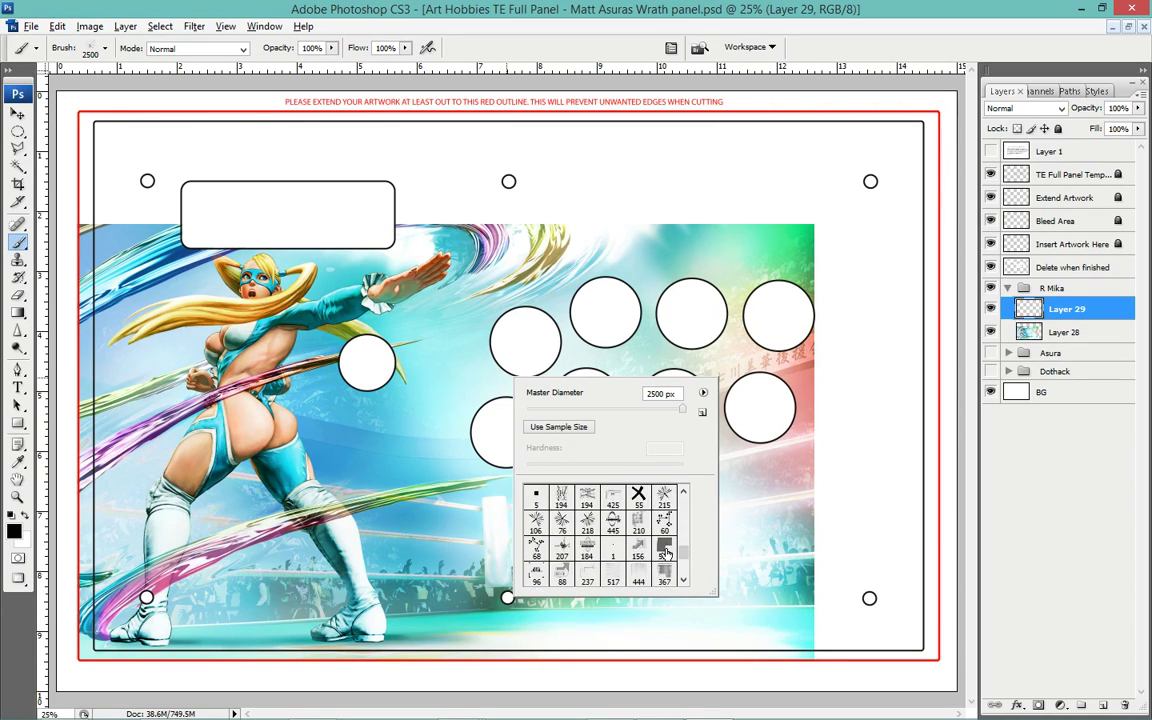
scroll(665, 556, "up", 2)
scroll(665, 556, "up", 2)
scroll(665, 555, "up", 2)
scroll(665, 555, "up", 2)
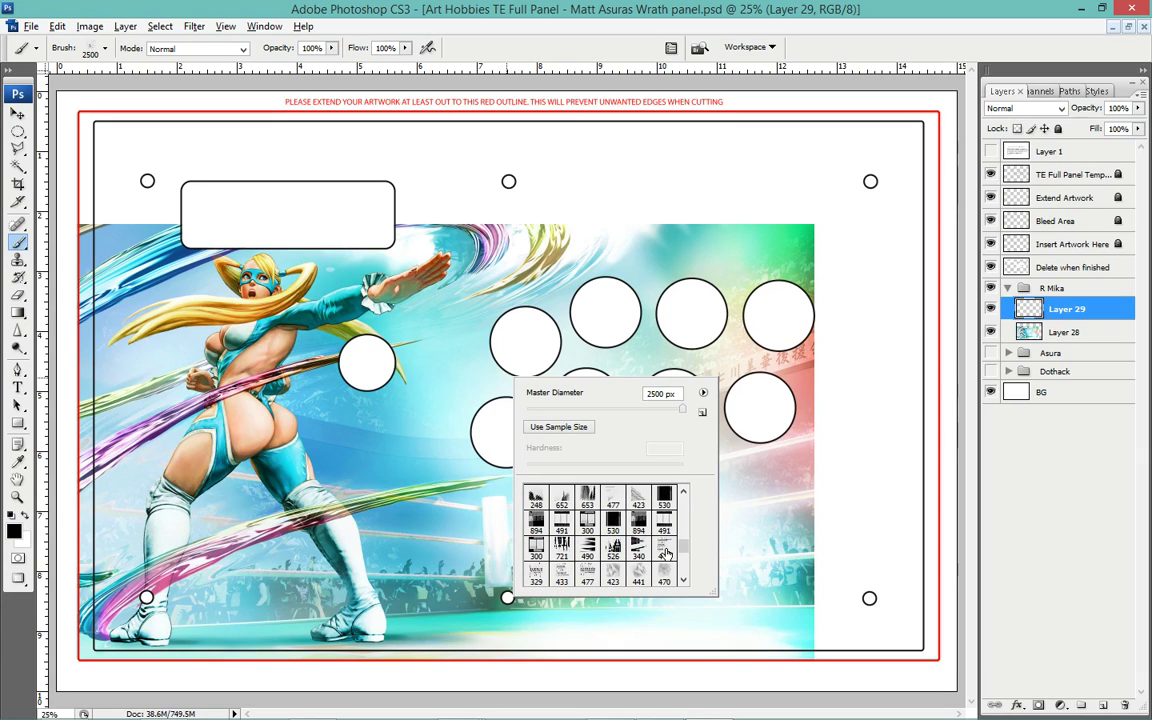
scroll(665, 555, "up", 2)
scroll(665, 555, "up", 2)
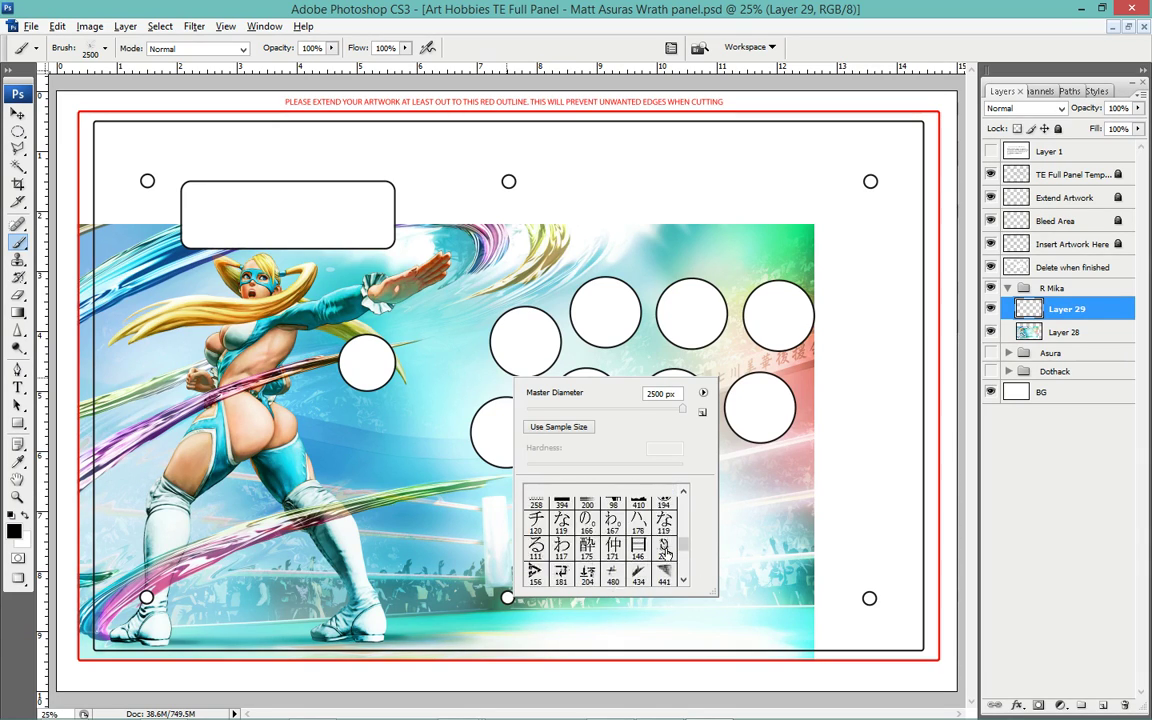
scroll(665, 556, "up", 2)
scroll(665, 556, "up", 2)
scroll(665, 553, "up", 2)
scroll(666, 550, "up", 2)
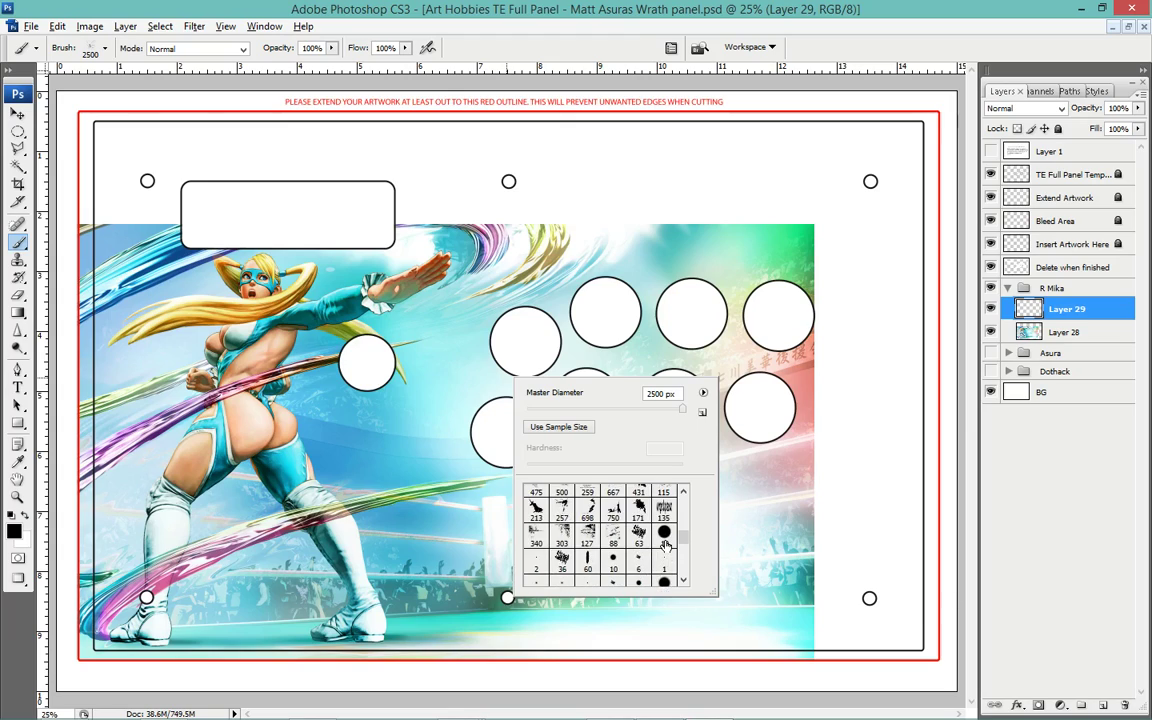
scroll(666, 546, "up", 2)
scroll(666, 546, "up", 2)
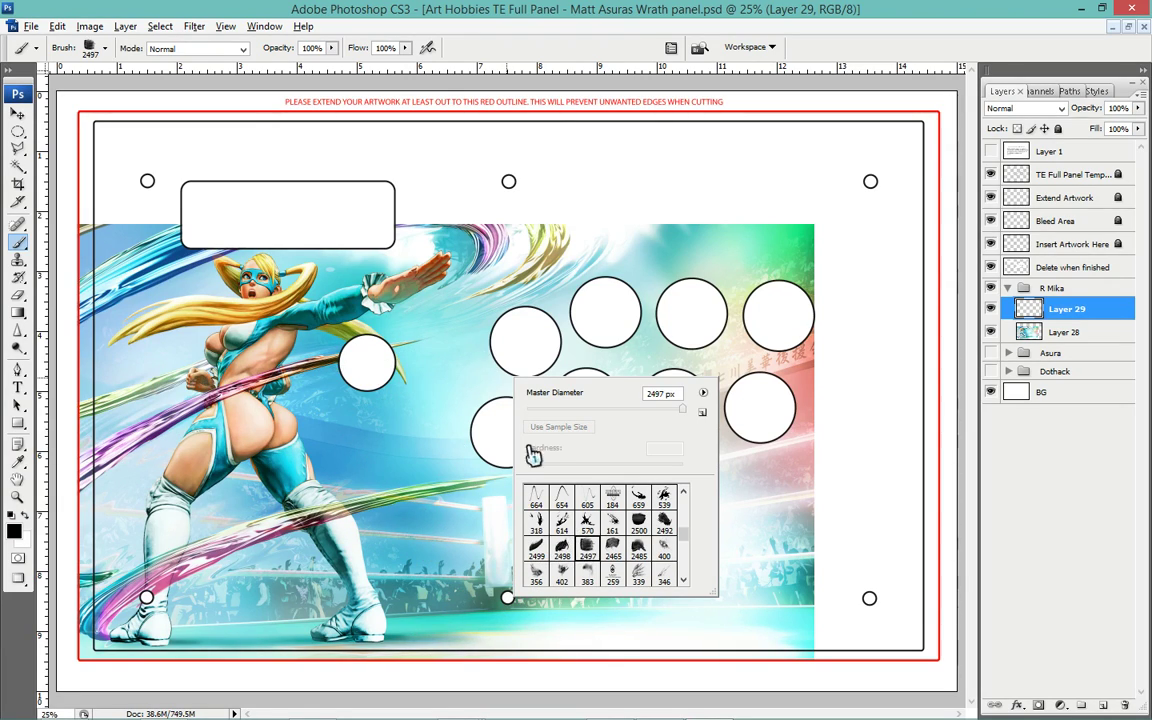
left_click(587, 545)
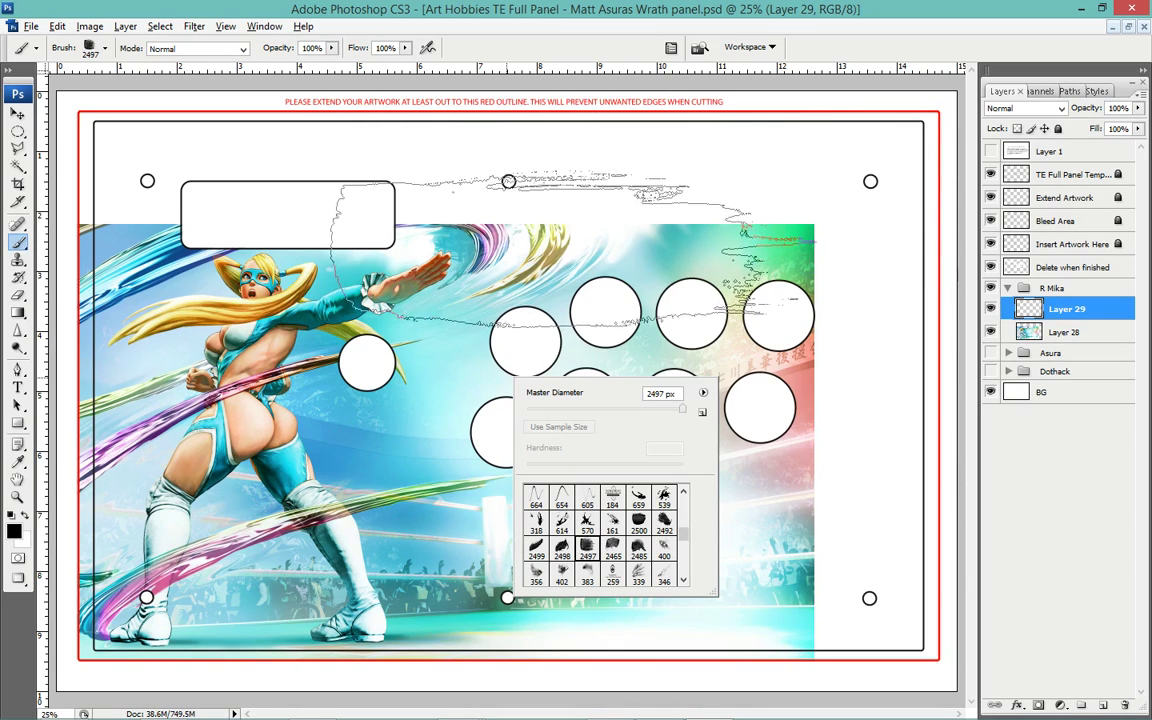
key("Return")
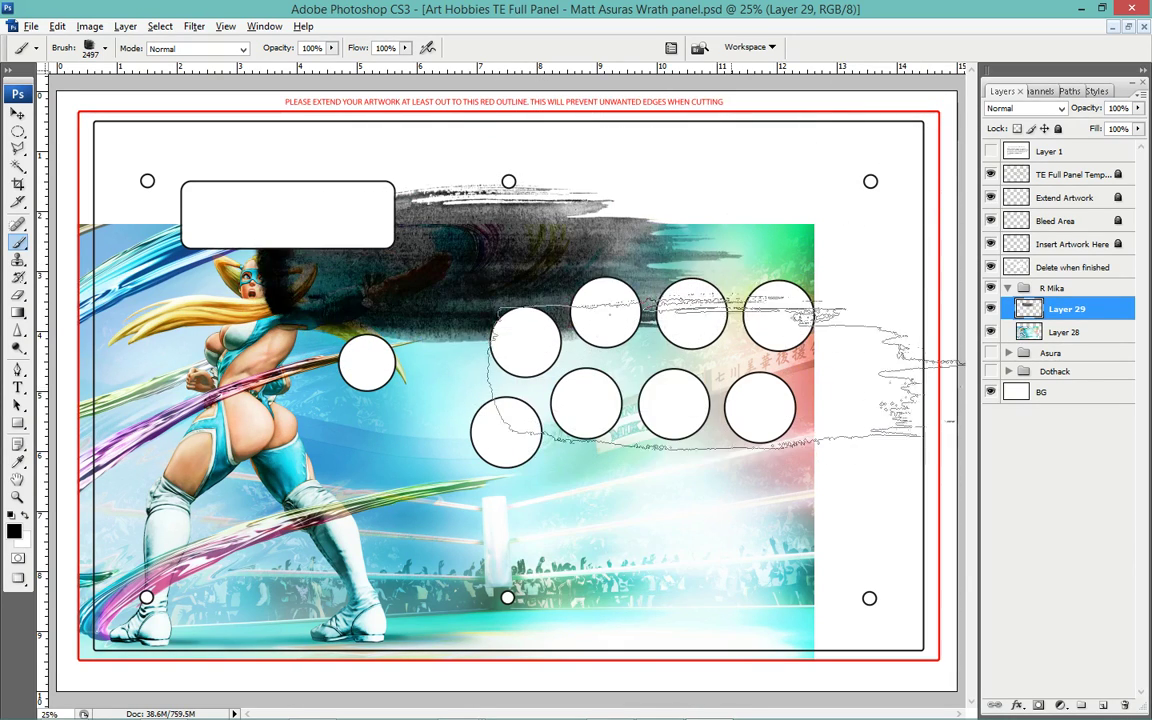
Paint a large black stroke and shift it right to the panel edge.
left_click(655, 548)
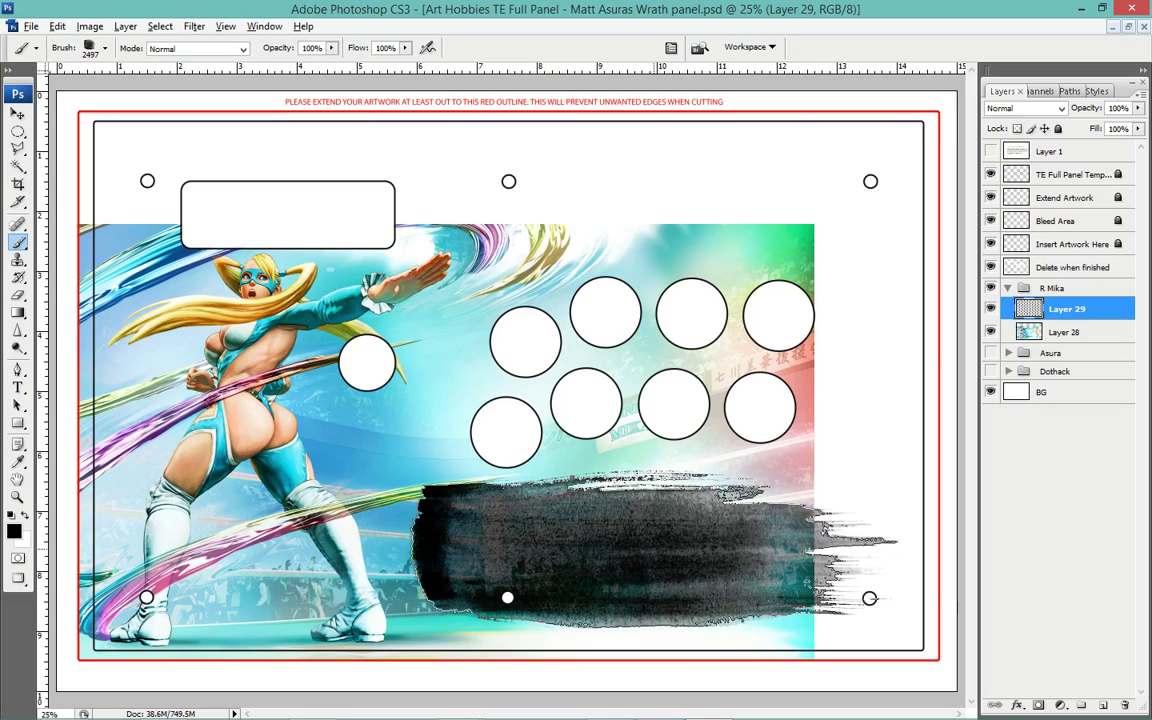
left_click(655, 548)
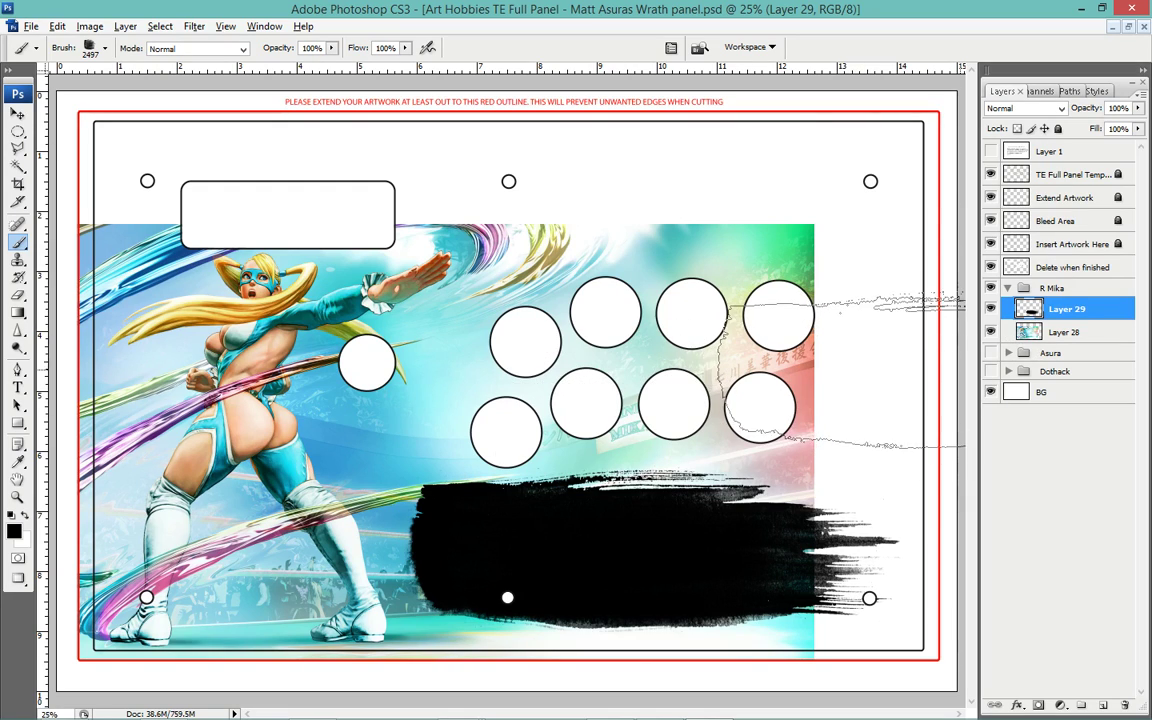
key("v")
left_click_drag(688, 567, 787, 584)
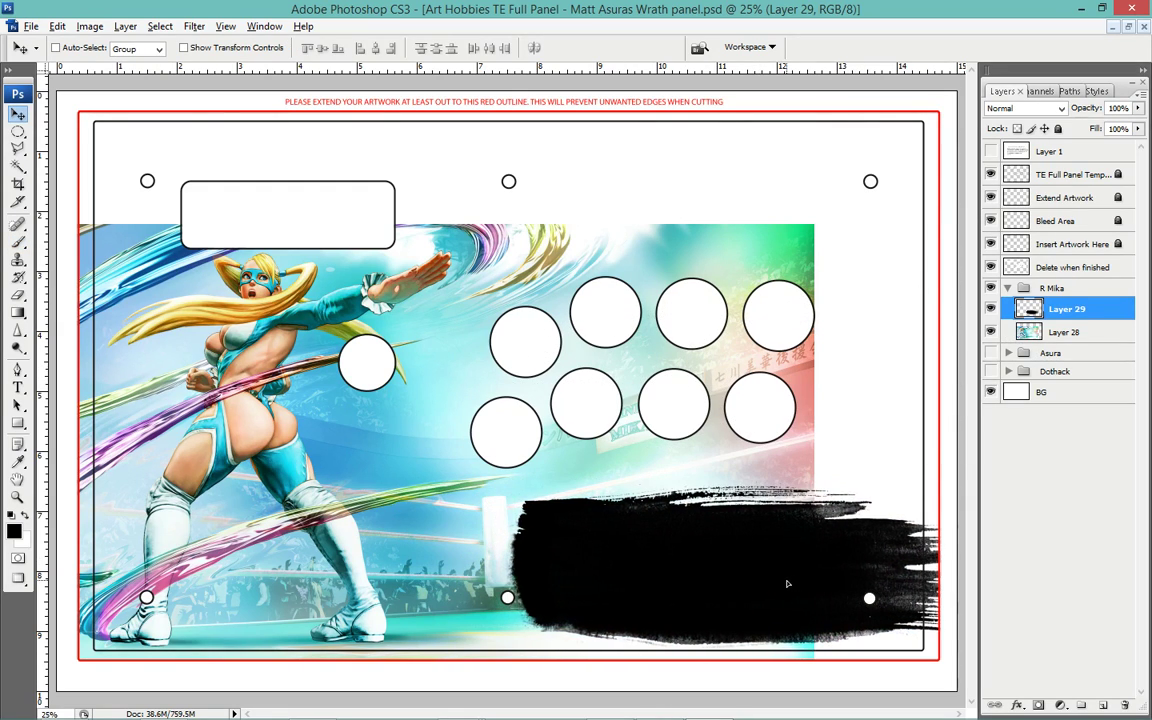
Switch the brush to the 2465 px bristle tip.
key("b")
right_click(685, 395)
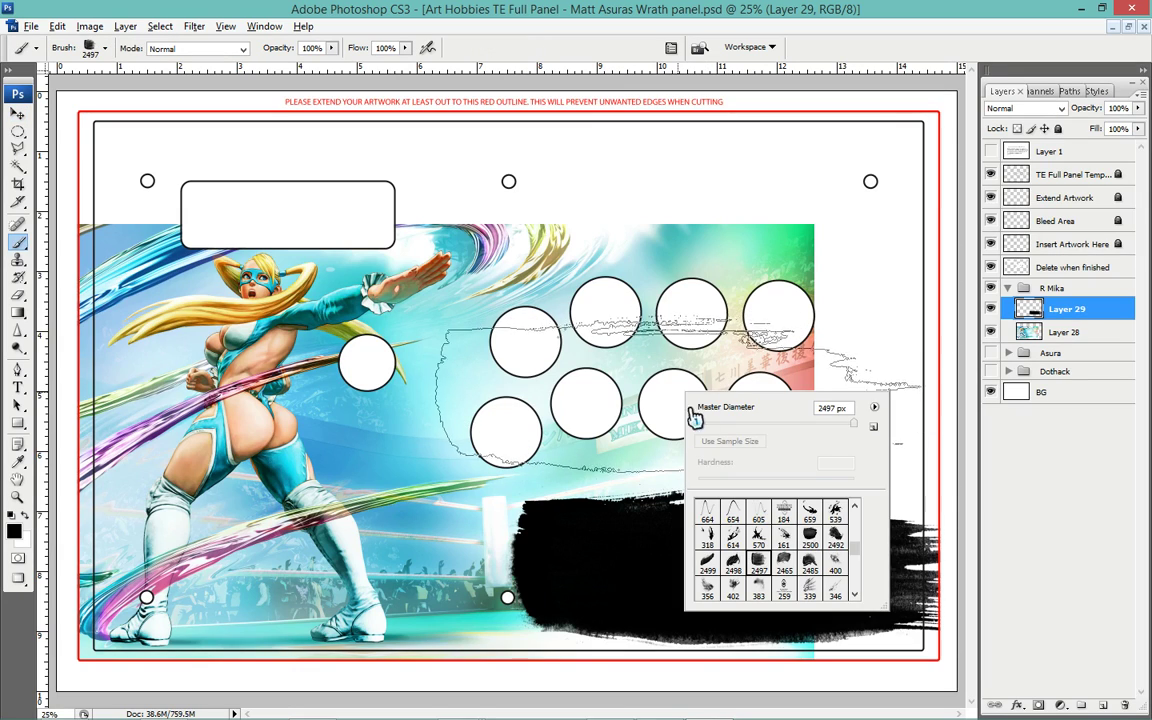
left_click(785, 563)
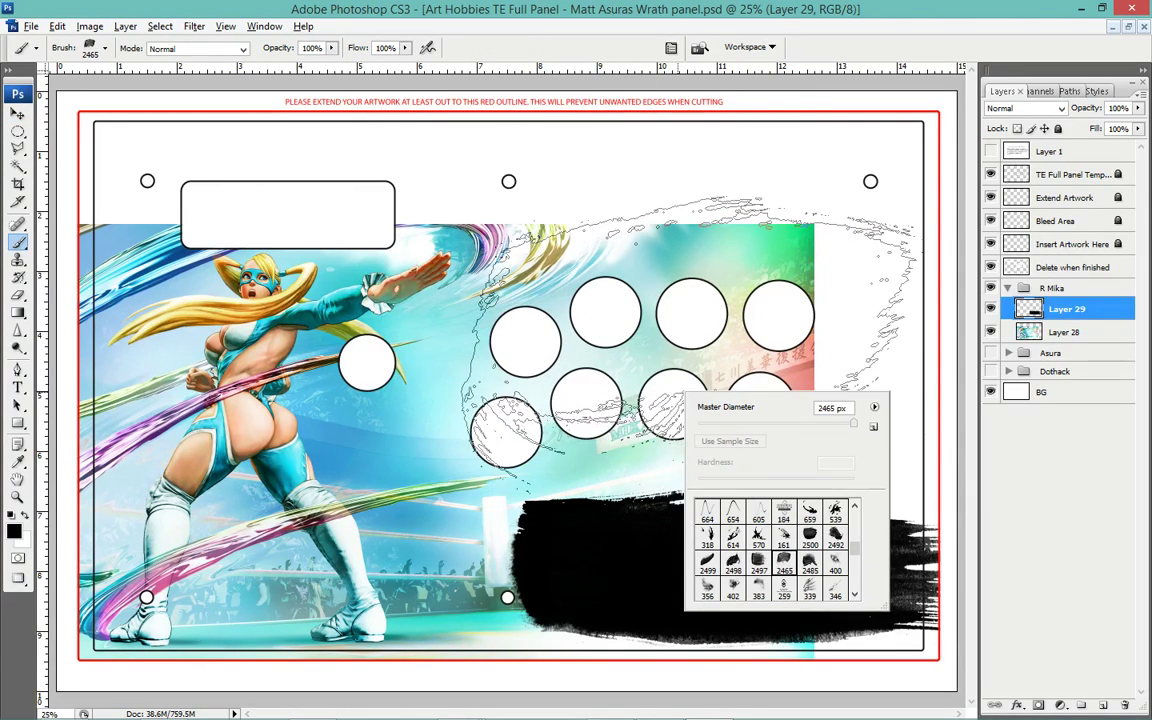
left_click(1054, 545)
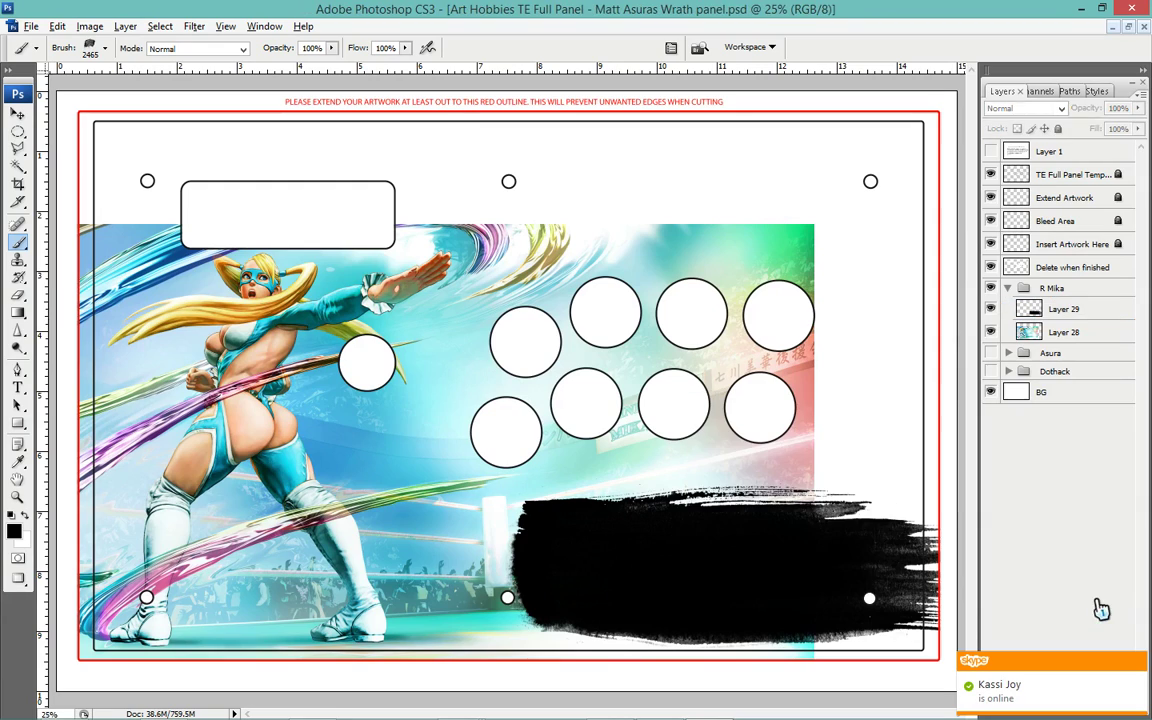
Paint a black stroke on new Layer 30, move it into R Mika, pick brush 2500.
left_click(1140, 663)
key("ctrl+shift+alt+n")
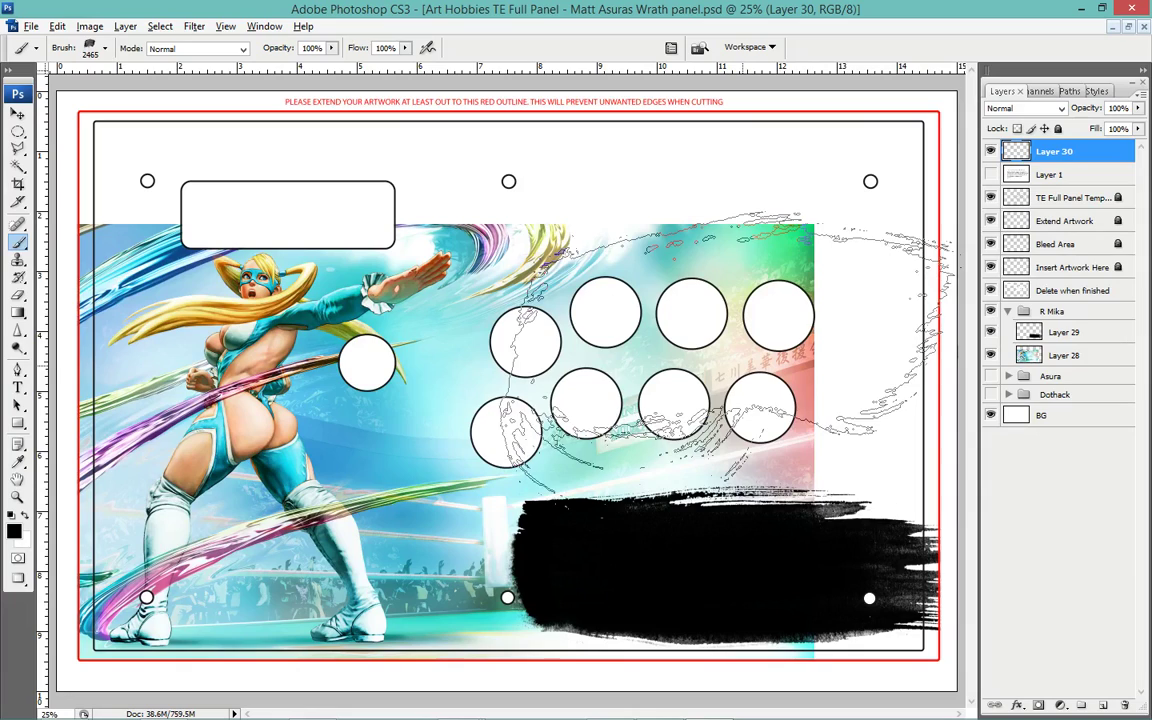
left_click(725, 365)
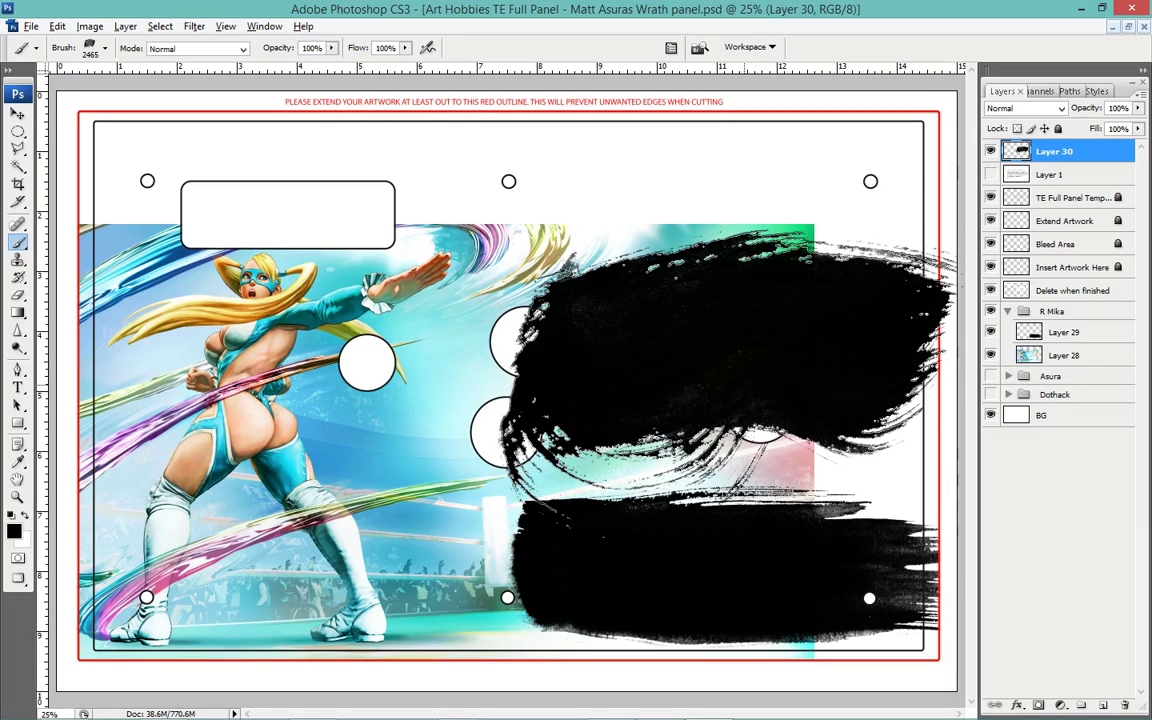
left_click_drag(1054, 153, 1085, 328)
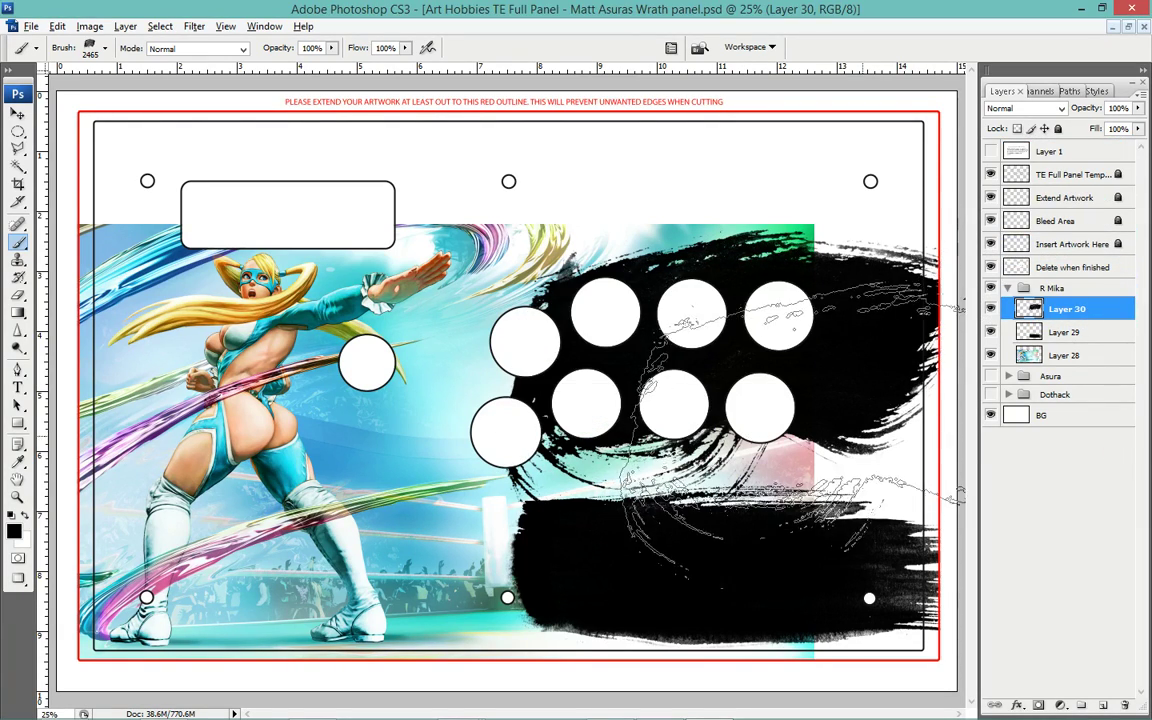
right_click(705, 290)
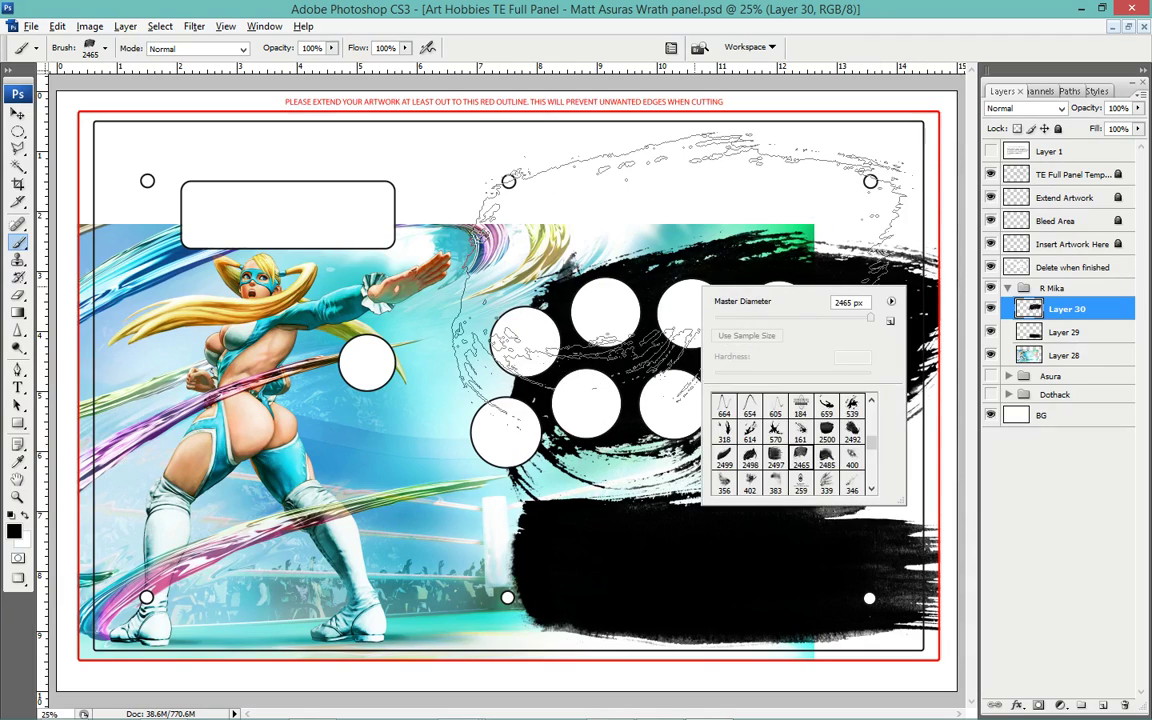
left_click(827, 430)
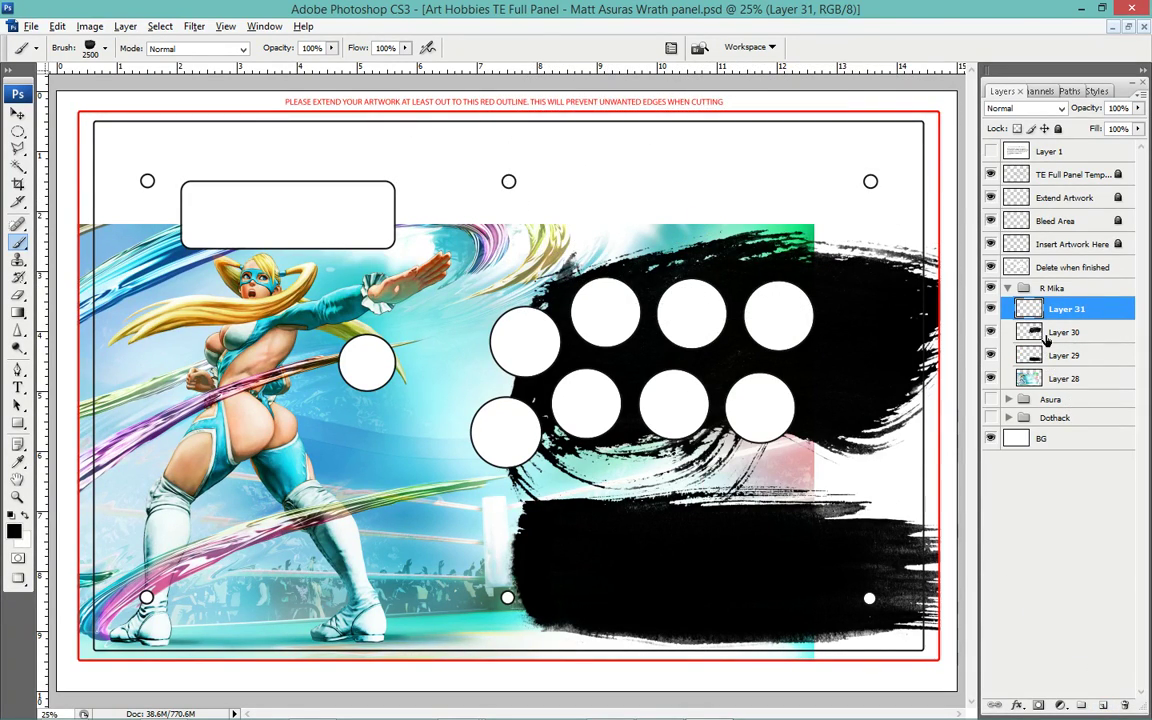
Move Layer 30's stroke down to the bottom and Layer 29's stroke up to the top.
left_click(1045, 336)
key("v")
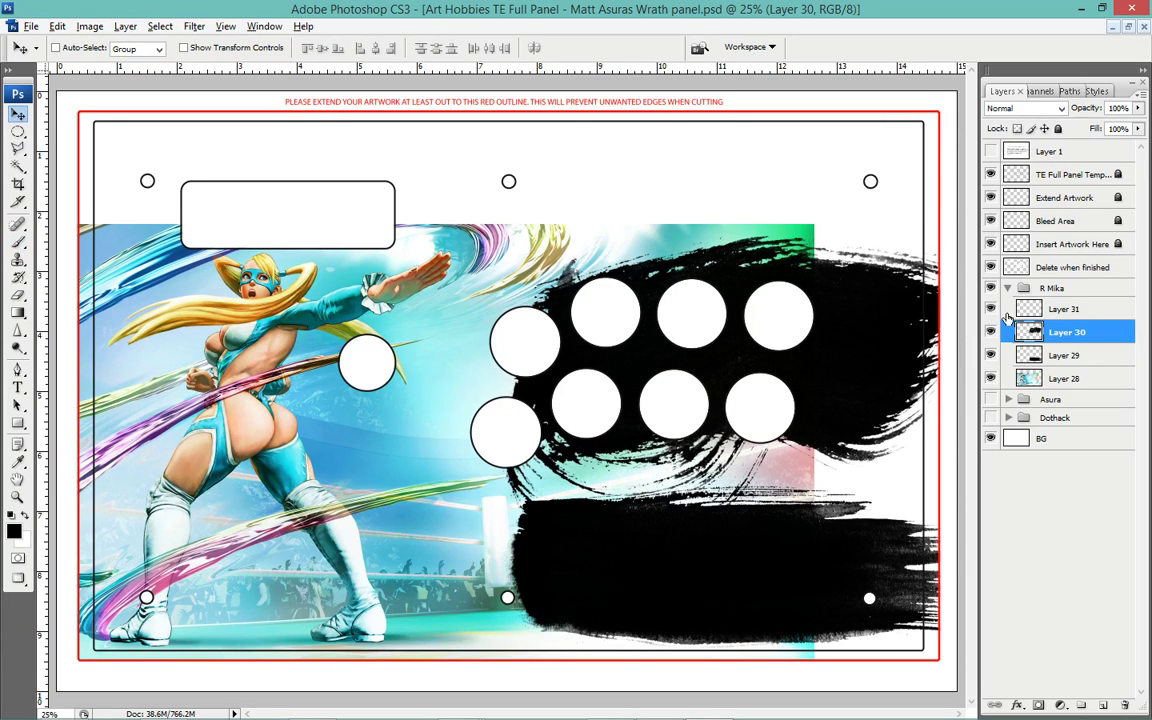
left_click_drag(845, 345, 840, 555)
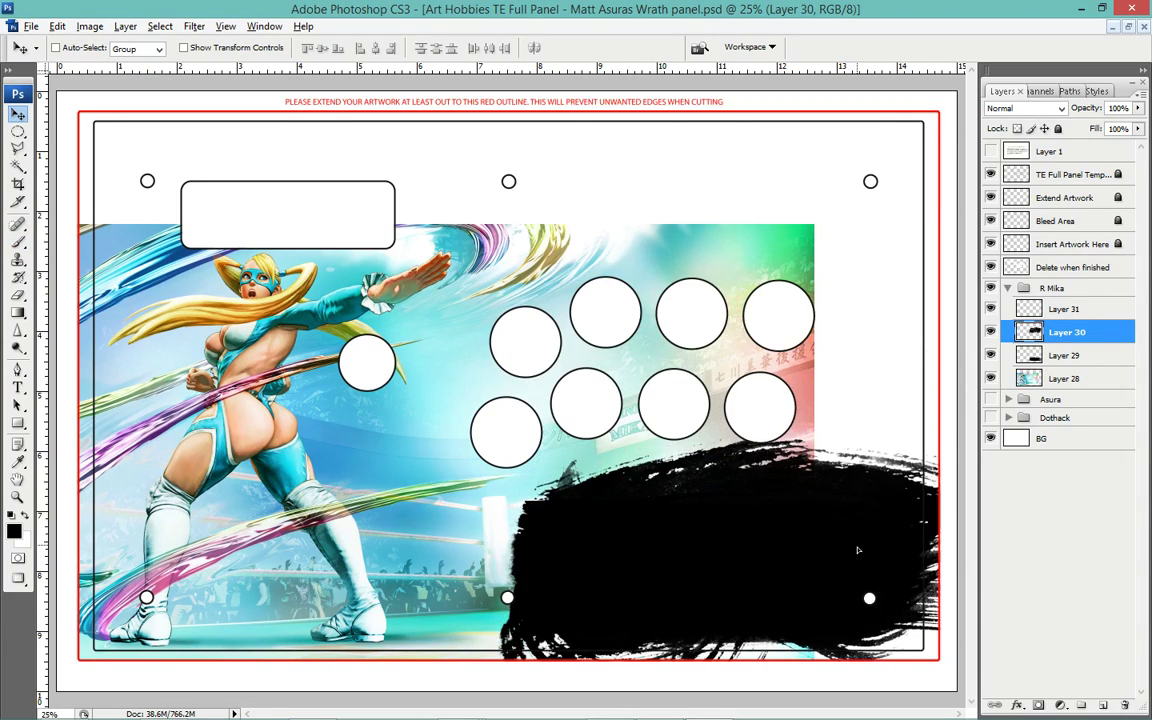
left_click(1064, 355)
left_click_drag(790, 490, 796, 156)
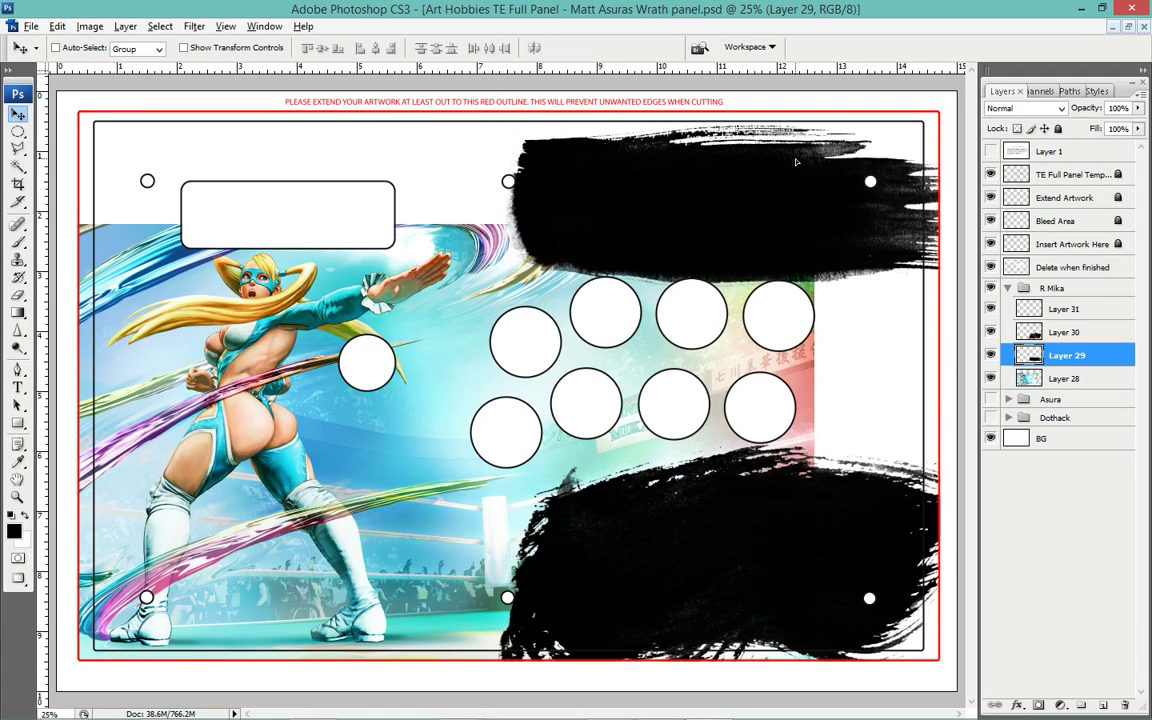
Place Layer 31 below Layer 30 and paint black around the buttons between the strokes.
left_click_drag(1064, 309, 1064, 343)
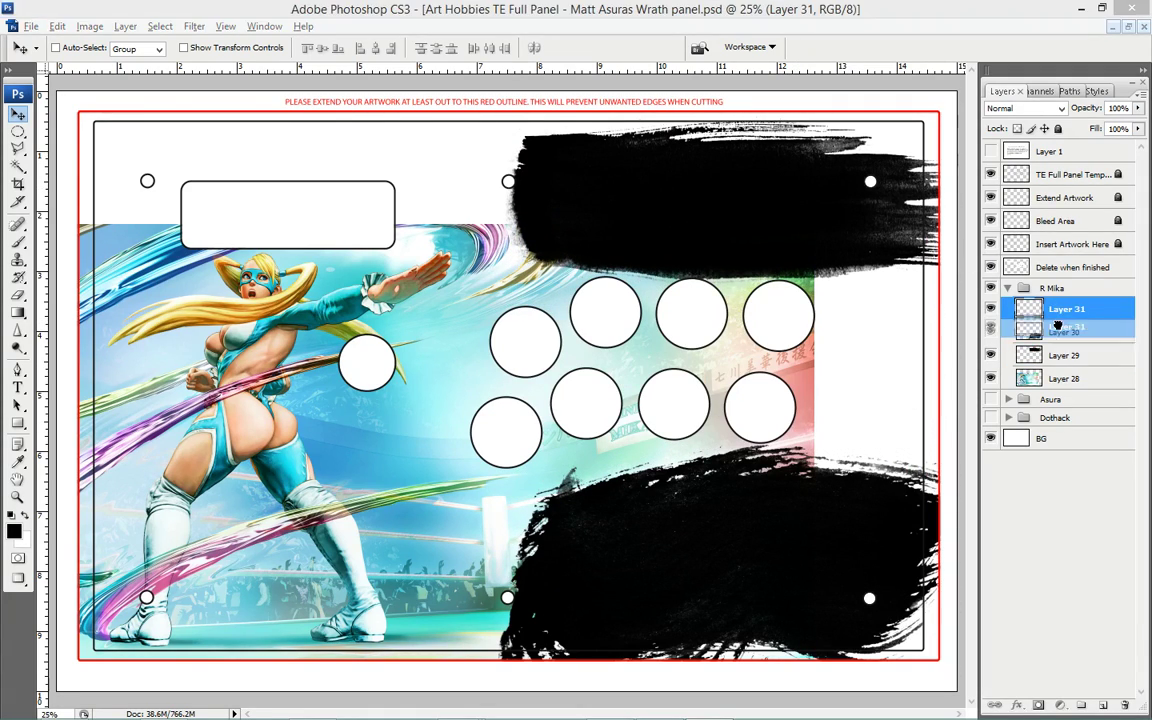
key("b")
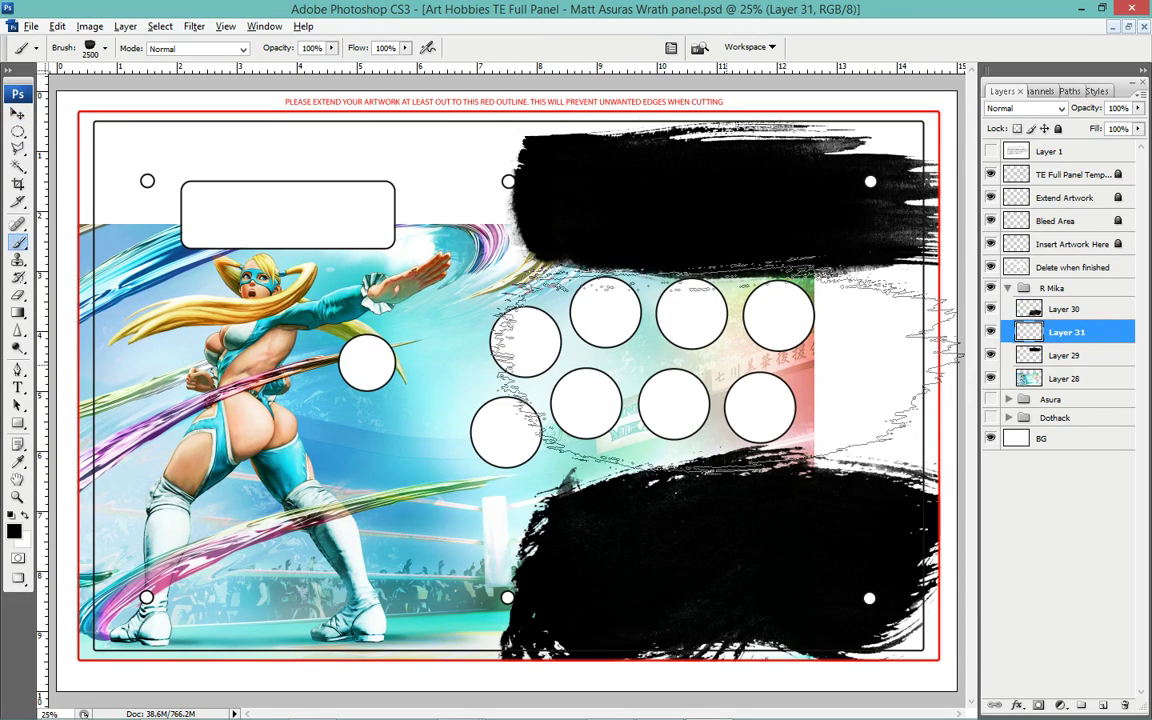
left_click(722, 368)
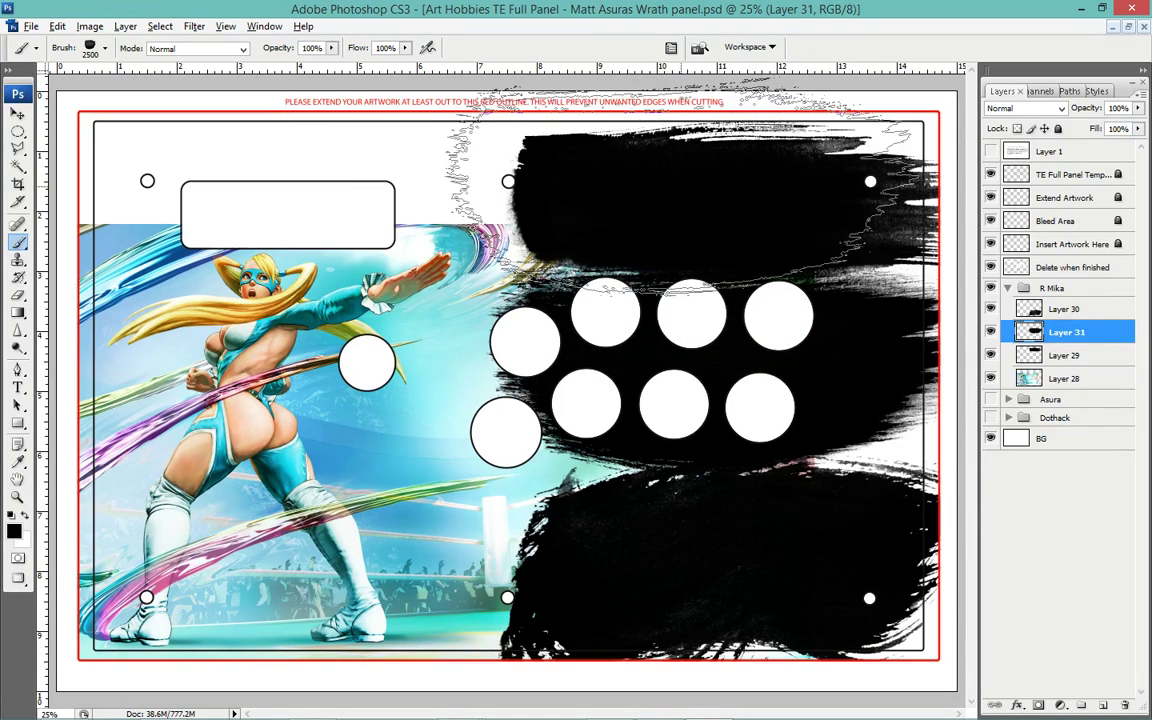
key("ctrl+o")
Multi-select the two StreetFighterVBeta screenshots and the 6.09 screenshot, then open all three.
left_click(873, 425)
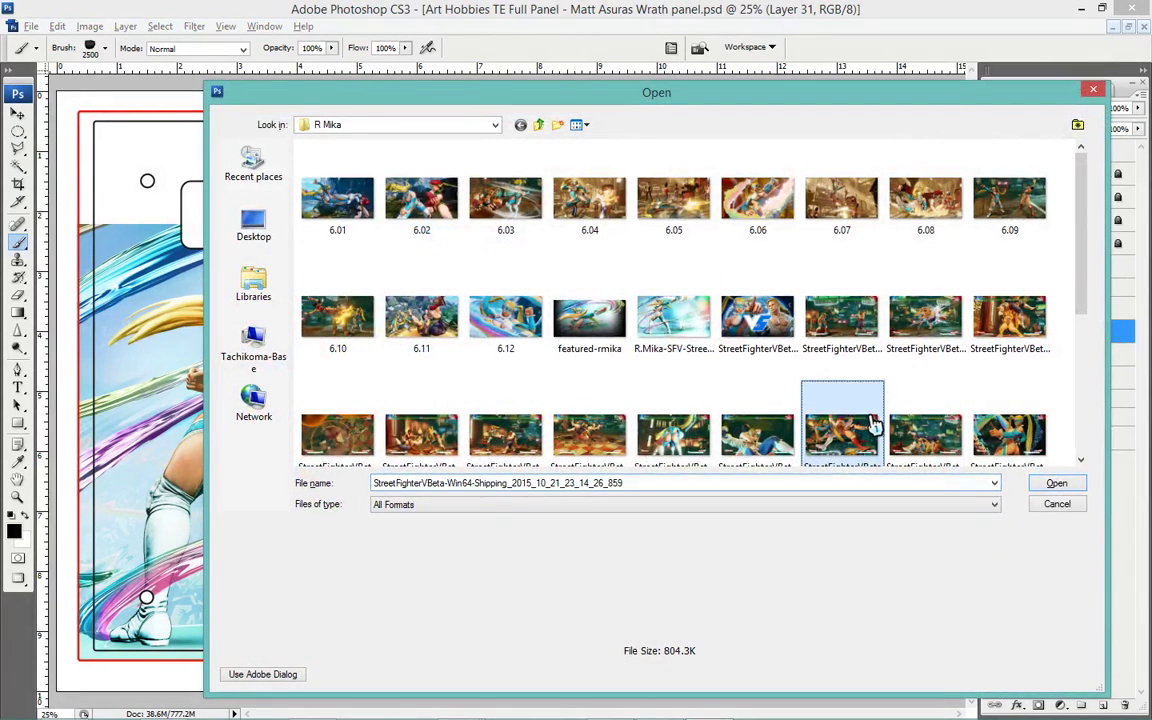
scroll(722, 391, "down", 4)
scroll(733, 393, "down", 1)
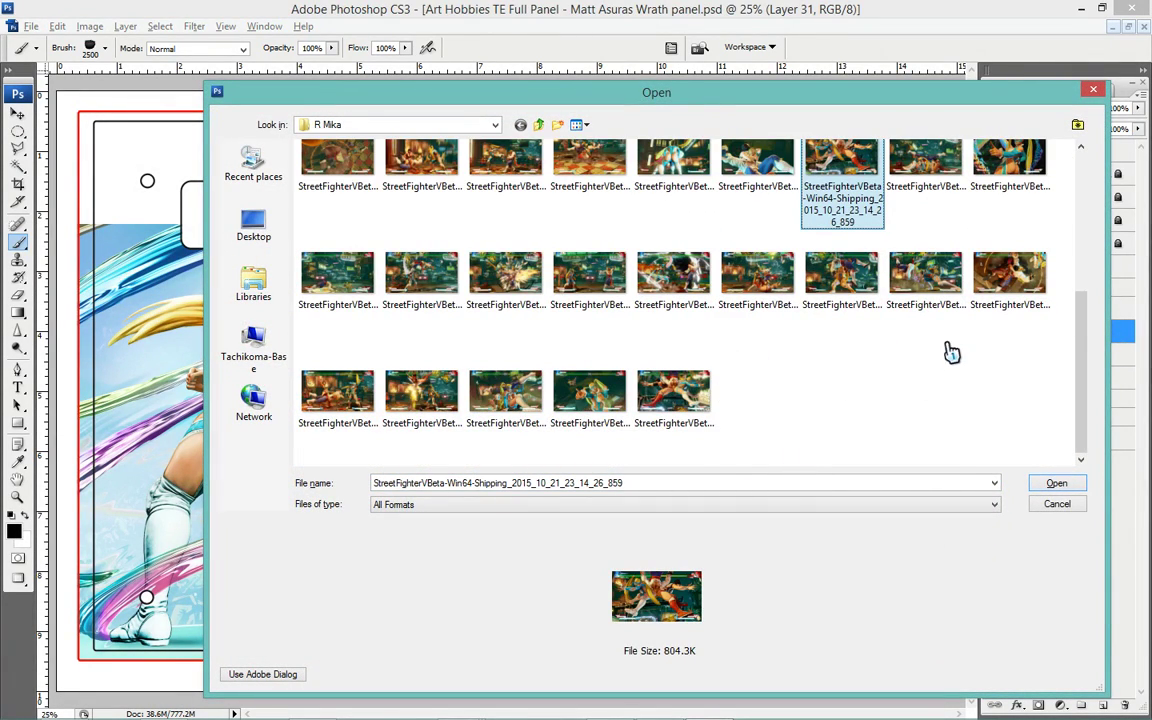
scroll(951, 352, "up", 2)
left_click(995, 320)
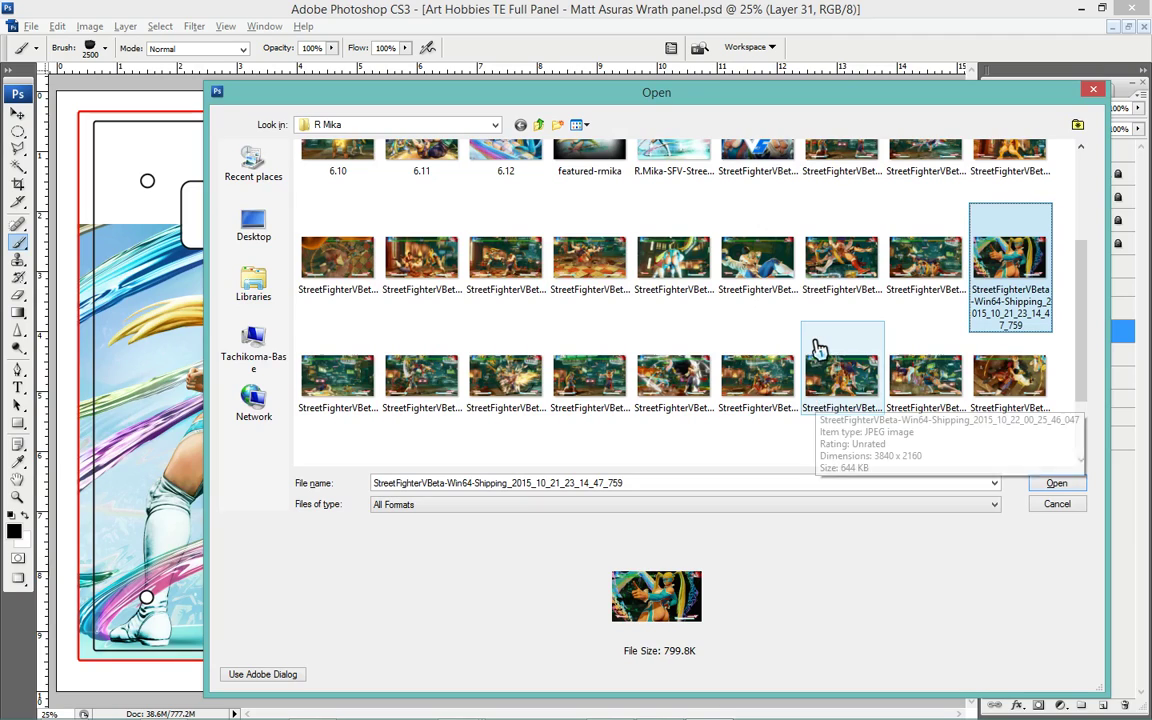
scroll(818, 370, "down", 2)
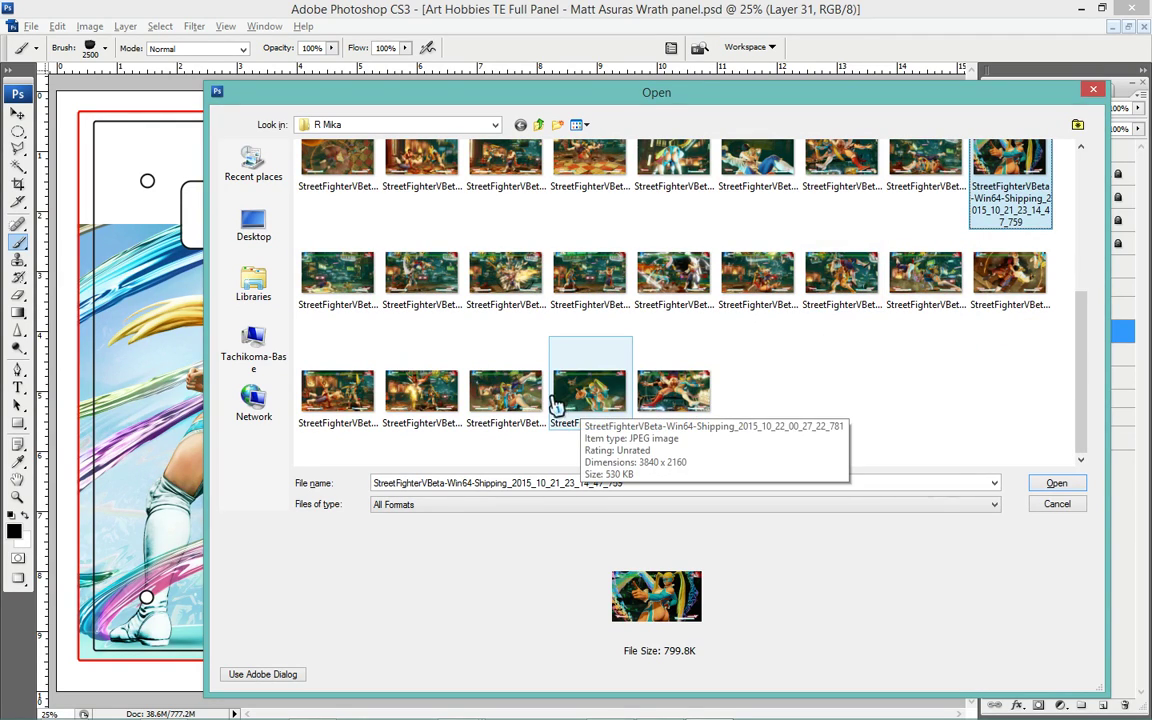
left_click(513, 405, "ctrl")
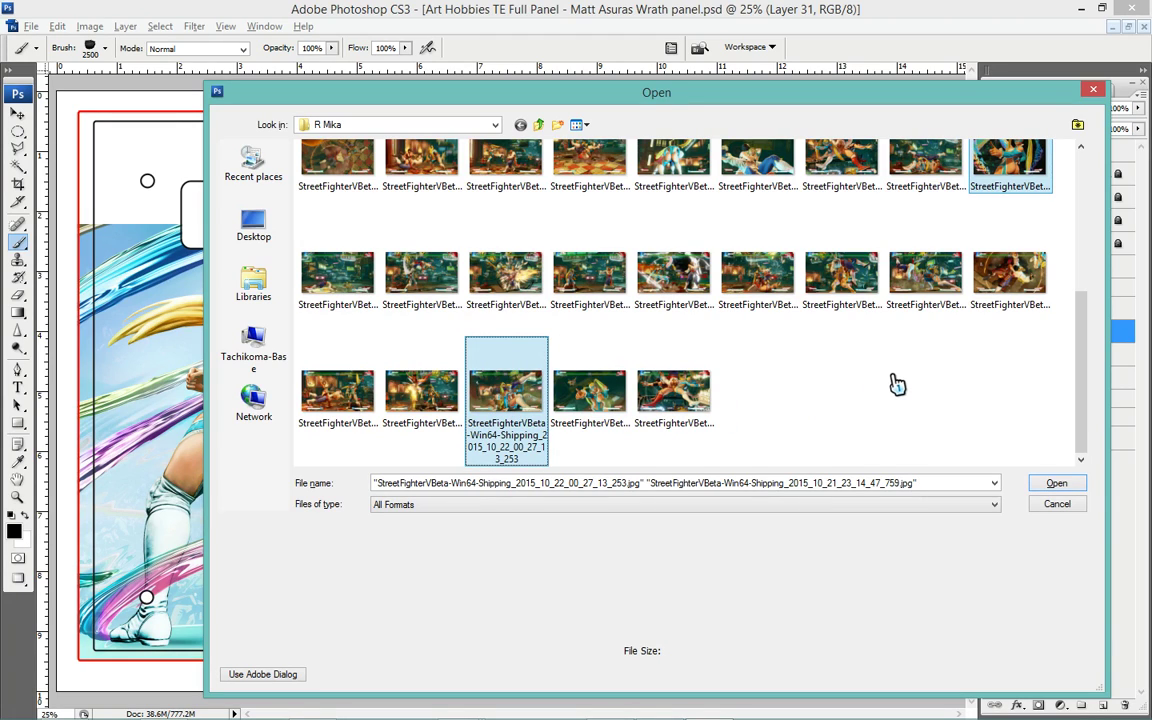
scroll(895, 386, "up", 2)
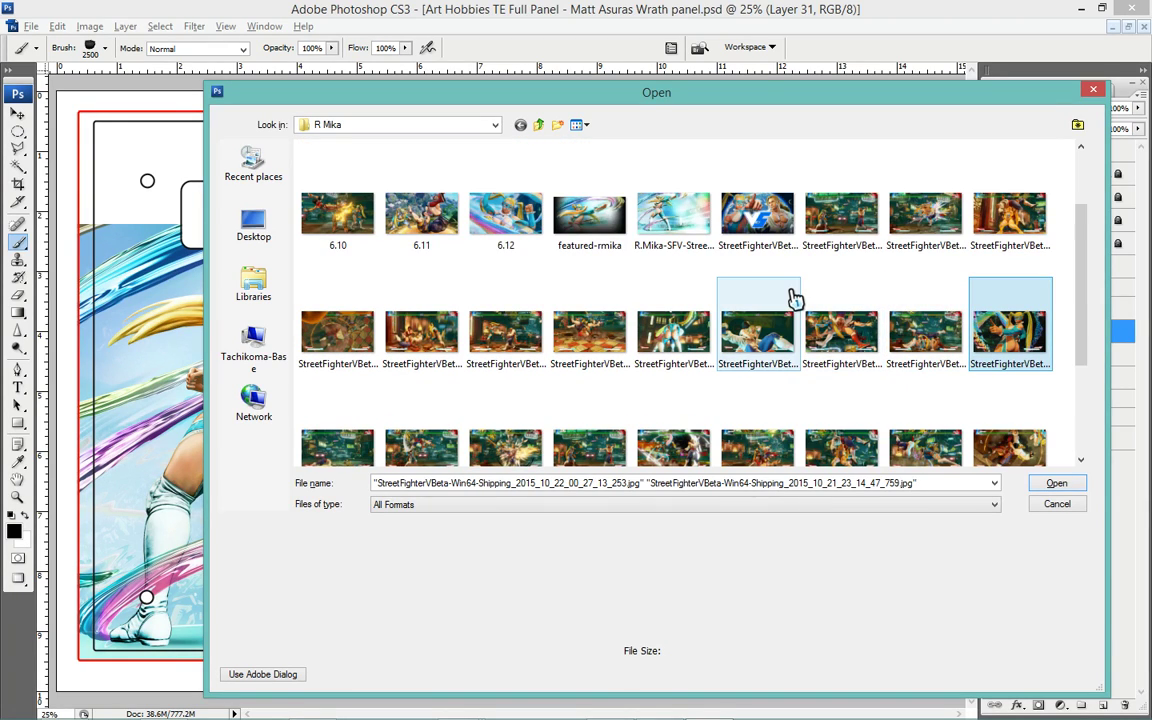
scroll(903, 274, "up", 2)
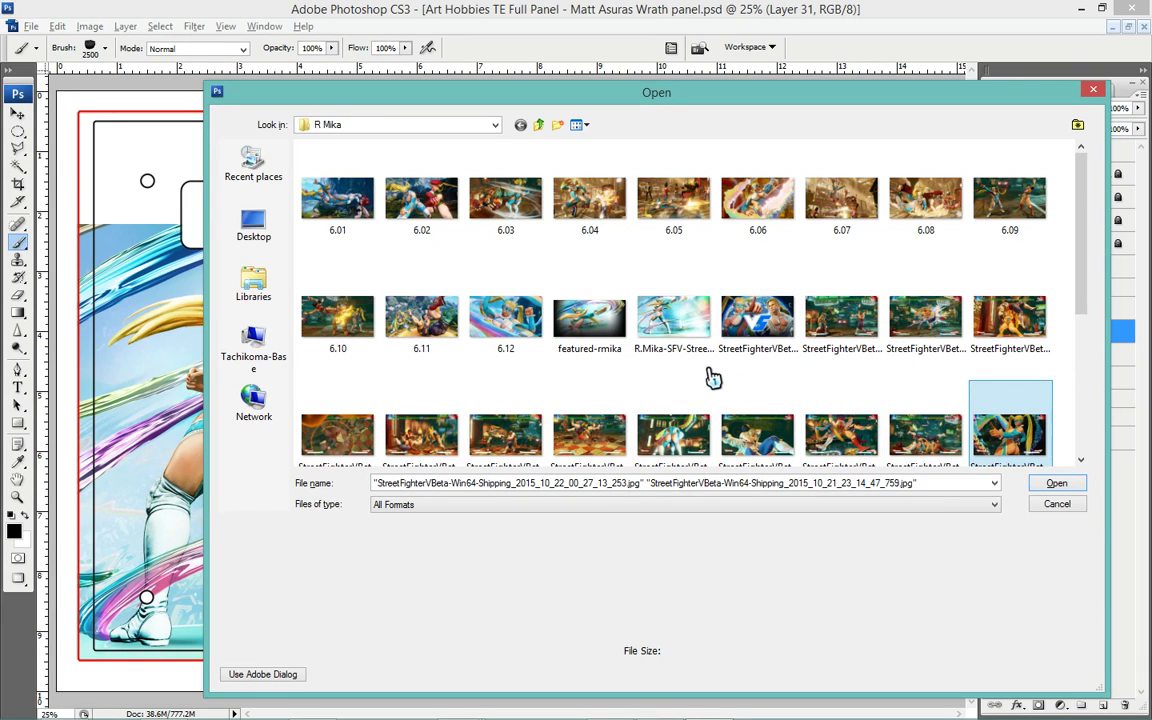
scroll(712, 375, "down", 2)
scroll(715, 370, "up", 2)
left_click(983, 218, "ctrl")
scroll(820, 370, "down", 3)
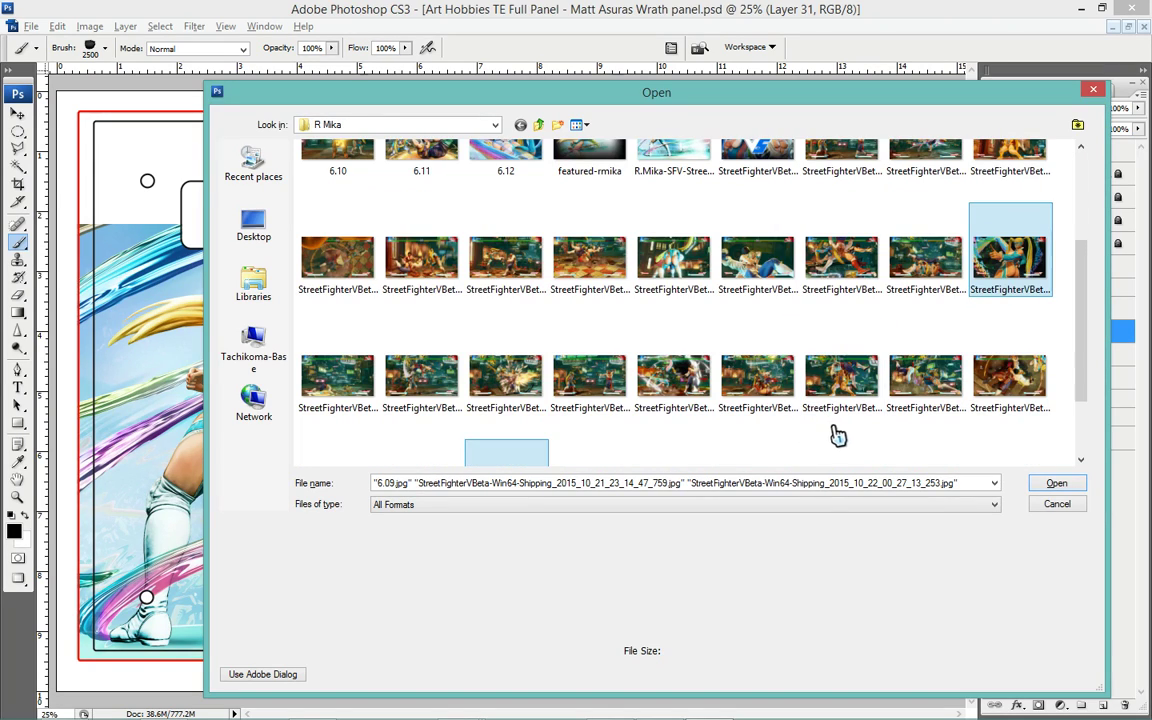
left_click(1055, 485)
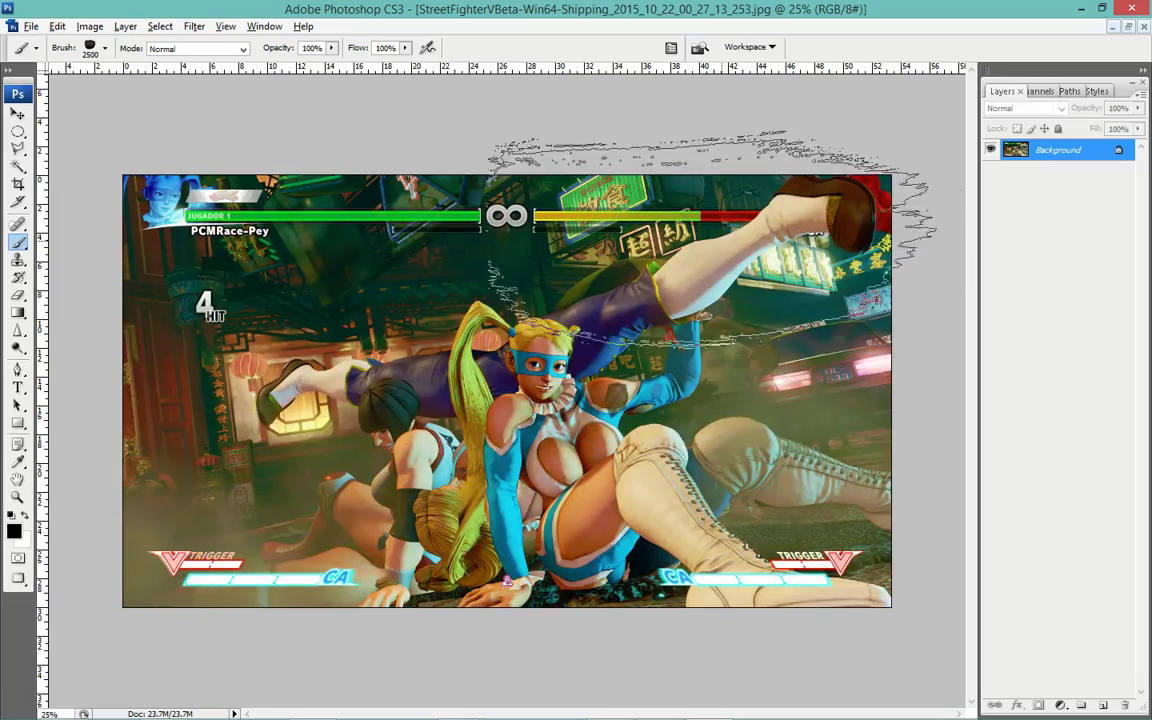
Select the entire screenshot and return to the fight stick panel document.
left_click(18, 114)
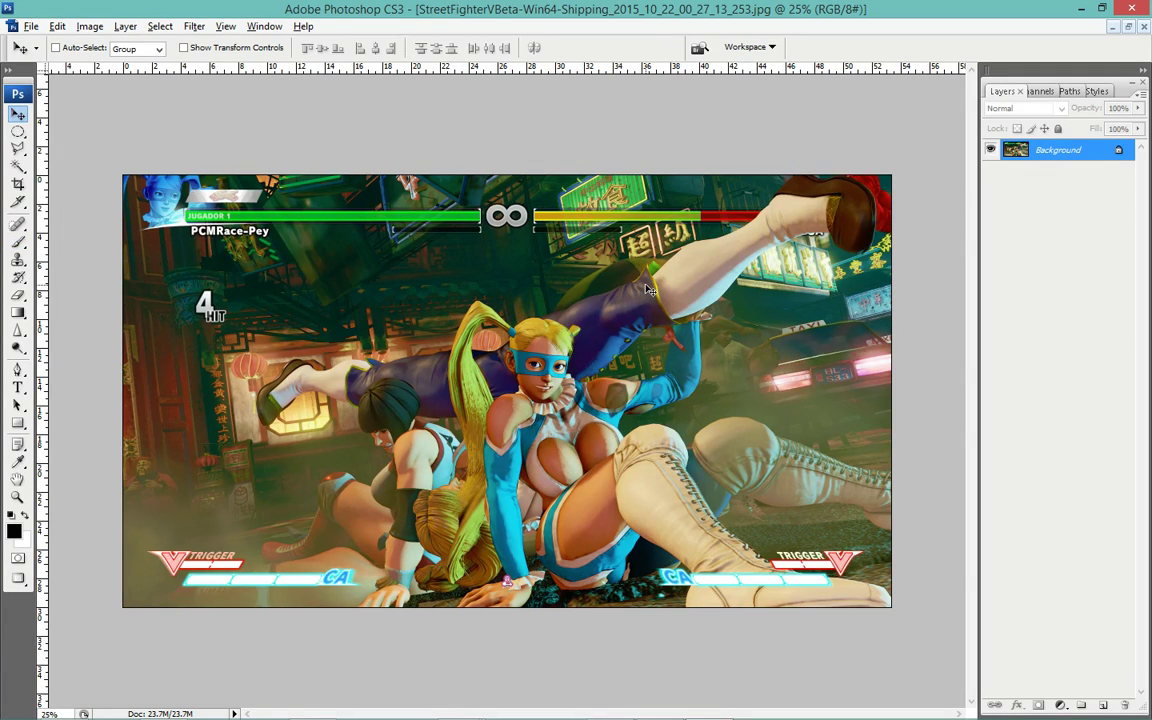
key("ctrl+a")
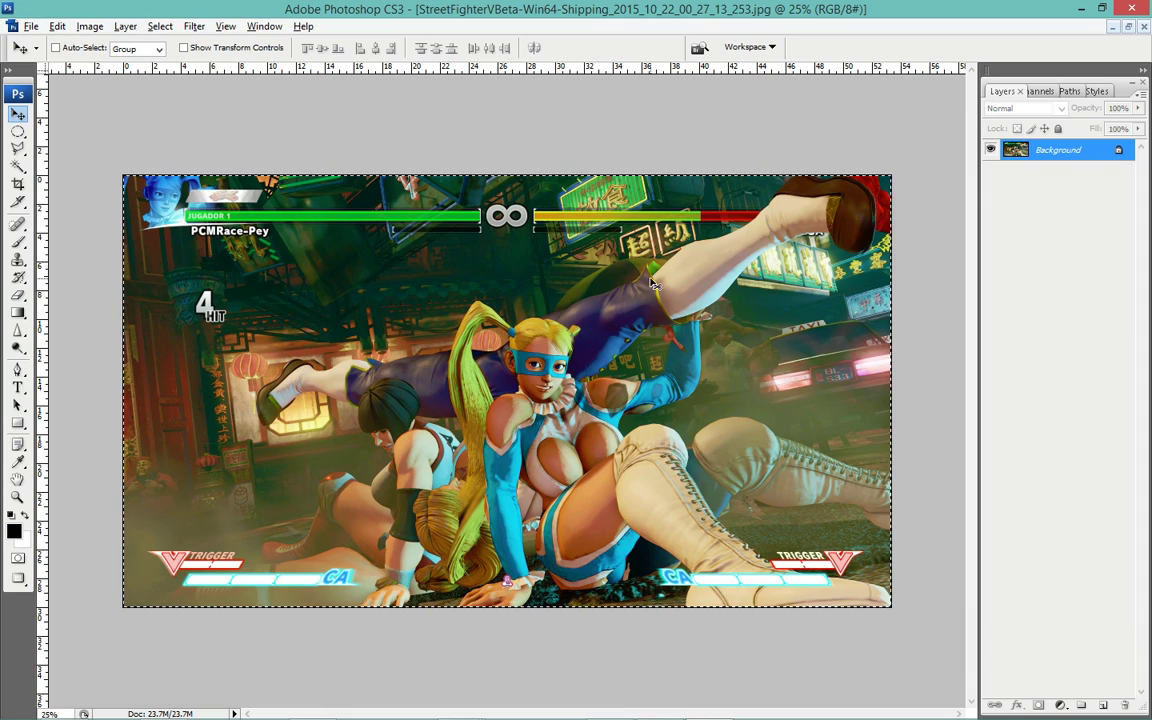
key("ctrl+Tab")
key("ctrl+Tab")
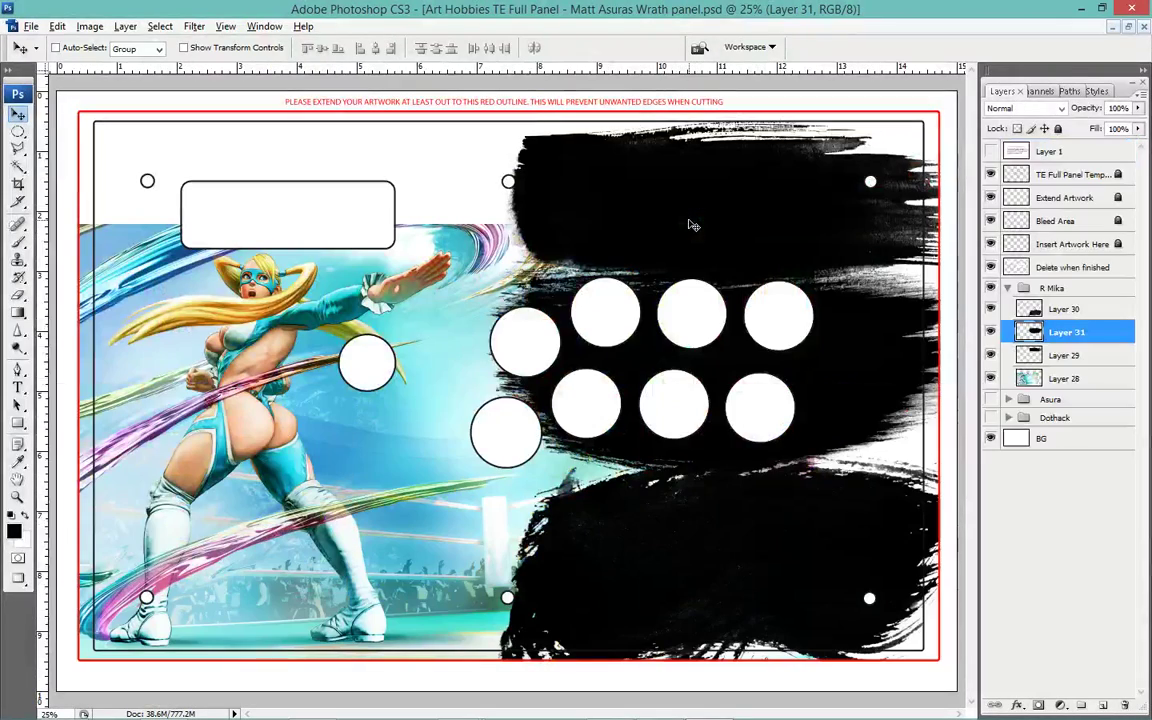
Set Layers 29, 31 and 30 to 50% opacity, then paste the screenshot above Layer 28.
left_click(1047, 356)
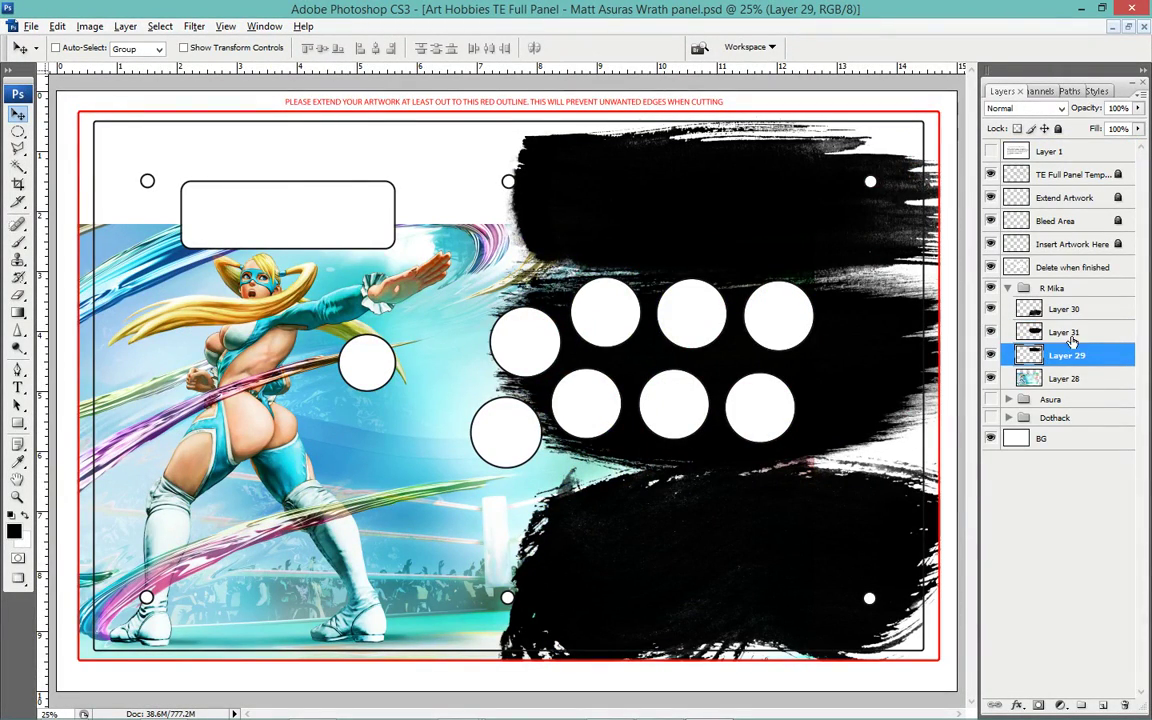
left_click(1068, 311)
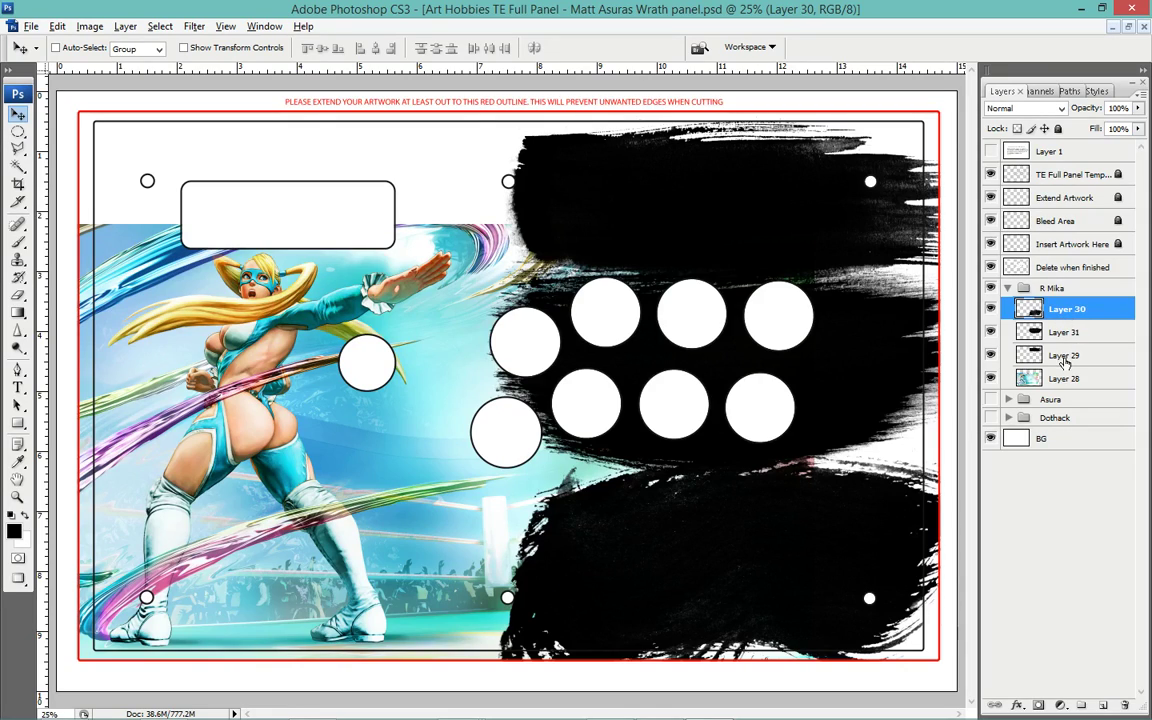
left_click(1060, 357)
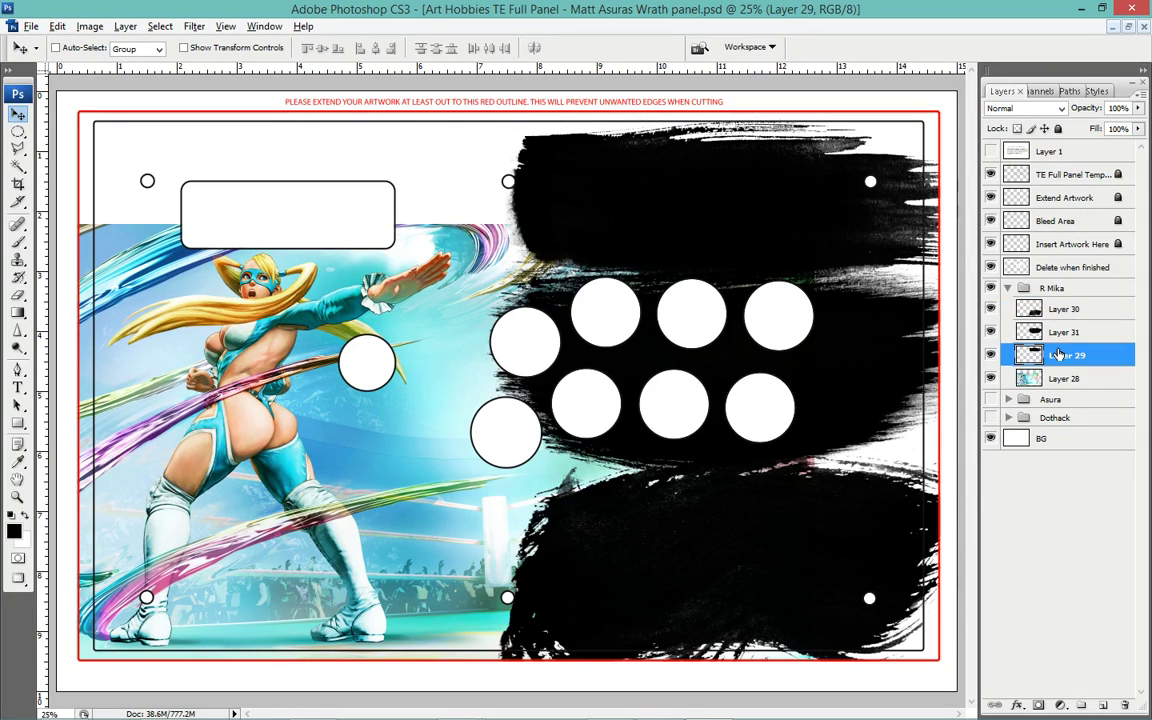
key("5")
left_click(1058, 334)
key("5")
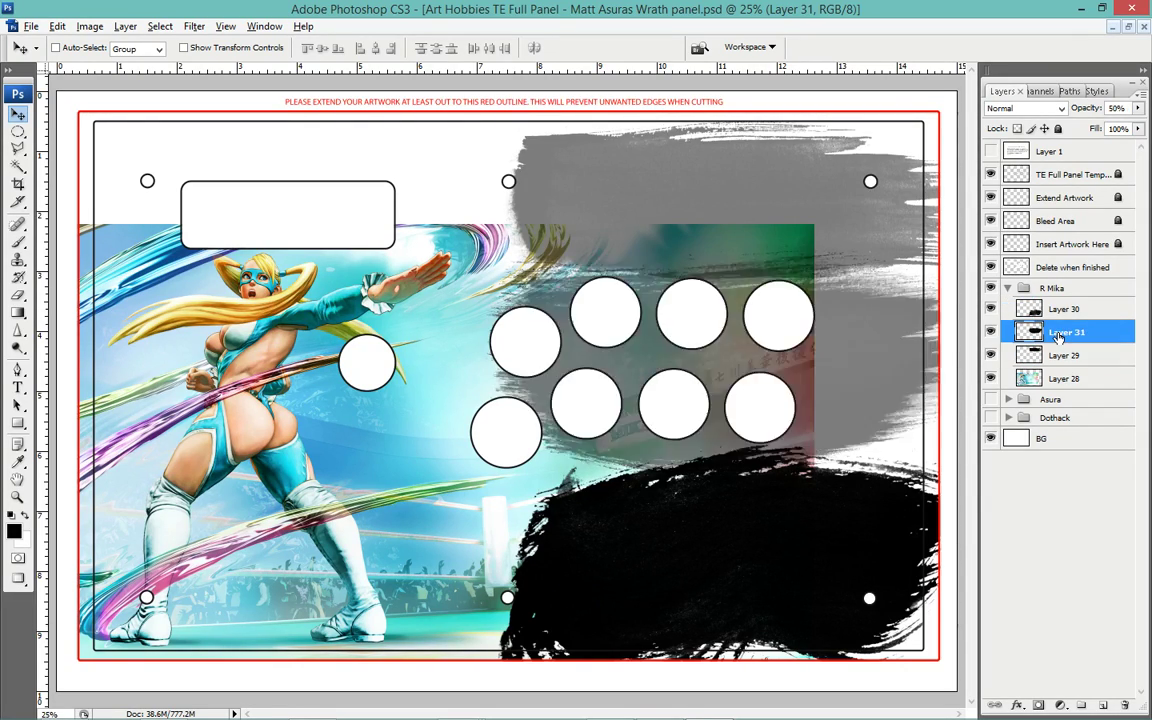
left_click(1054, 311)
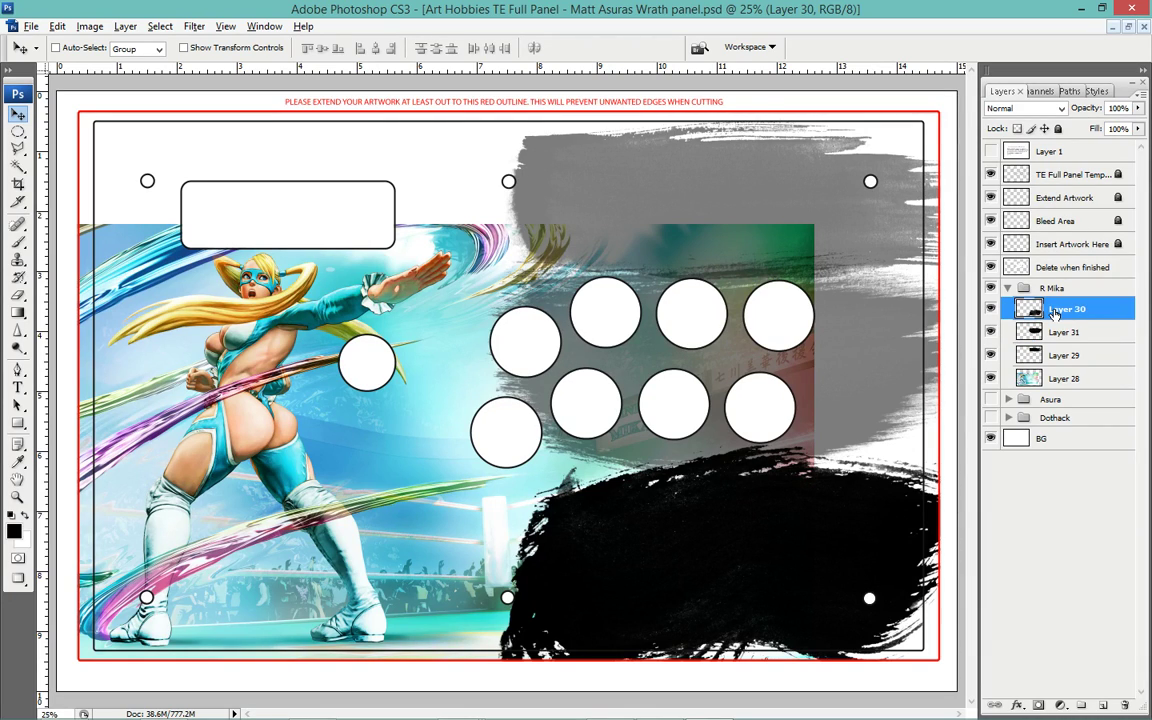
key("5")
left_click(1063, 376)
key("ctrl+v")
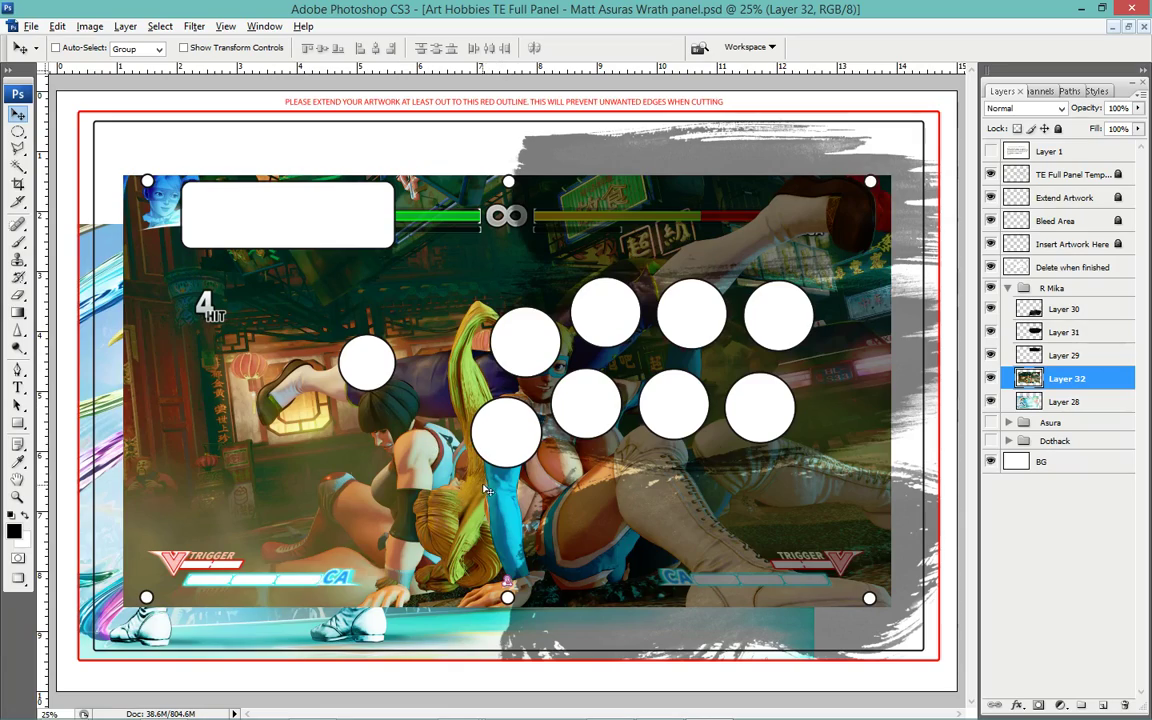
Shift the fight screenshot right and down, then load Layer 31's brush shape as a selection.
mouse_move(487, 489)
left_mouse_down()
mouse_move(727, 571)
mouse_move(703, 653)
left_mouse_up()
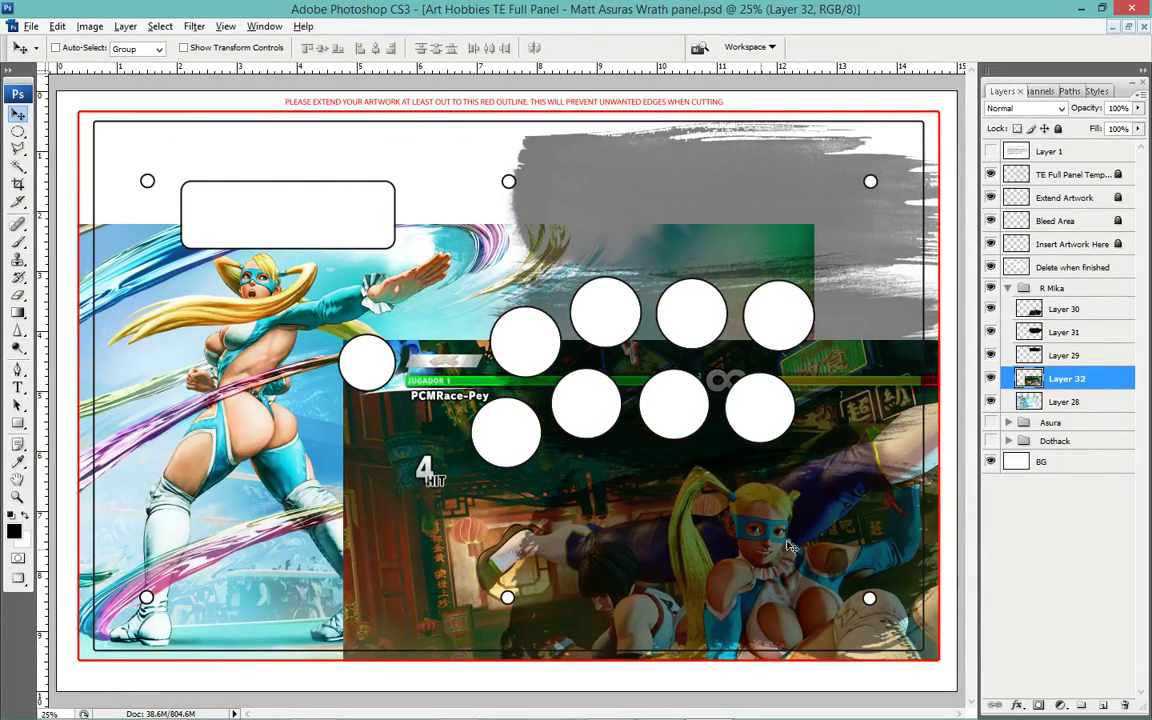
left_click(1054, 312, "ctrl")
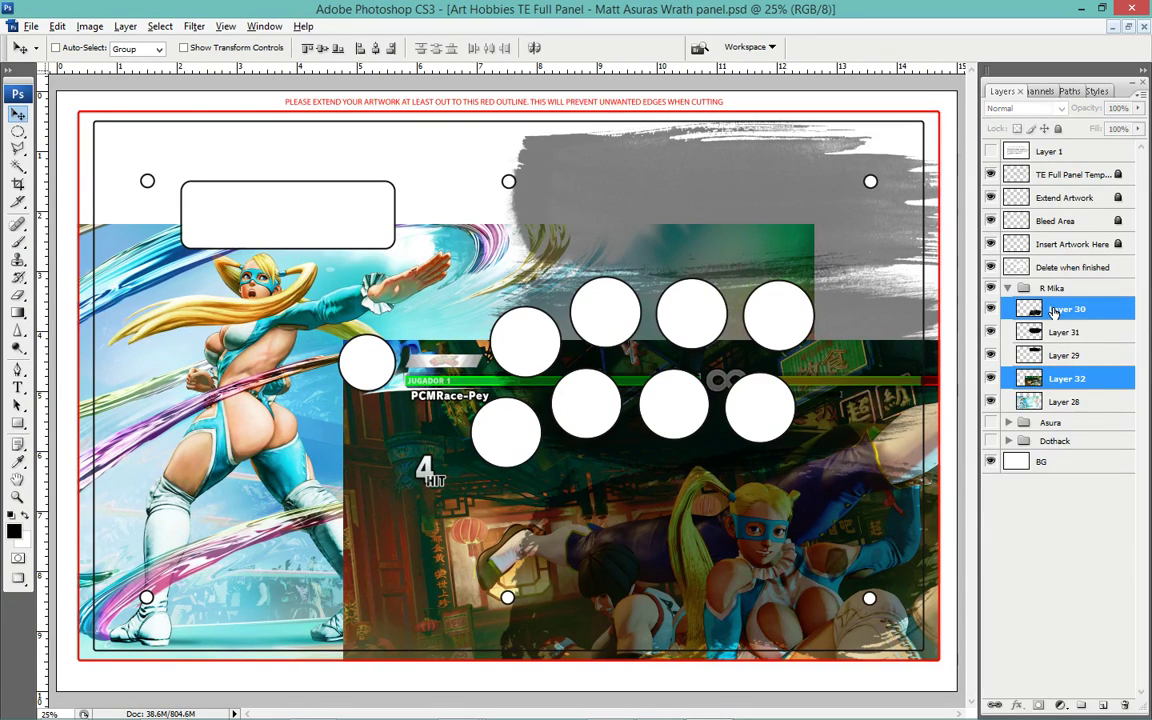
left_click(1050, 330)
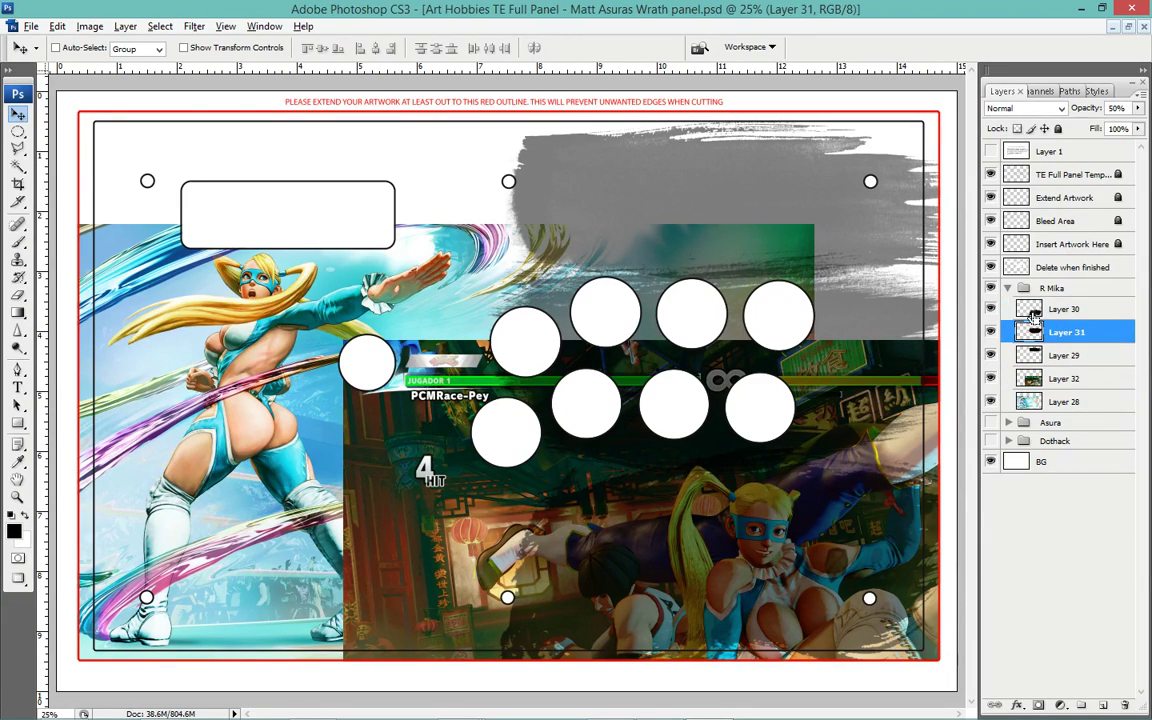
left_click(1031, 328, "ctrl")
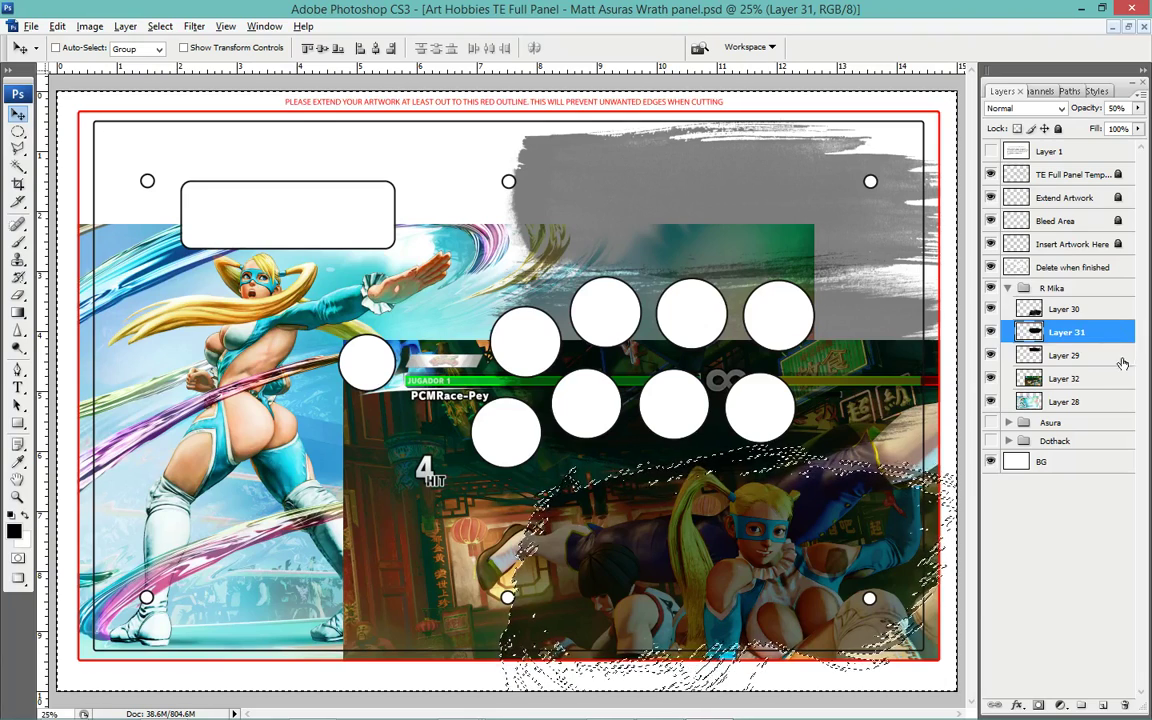
Delete the screenshot outside the brush shape, deselect, and delete Layer 30.
left_click(1095, 379)
key("ctrl+shift+i")
key("Delete")
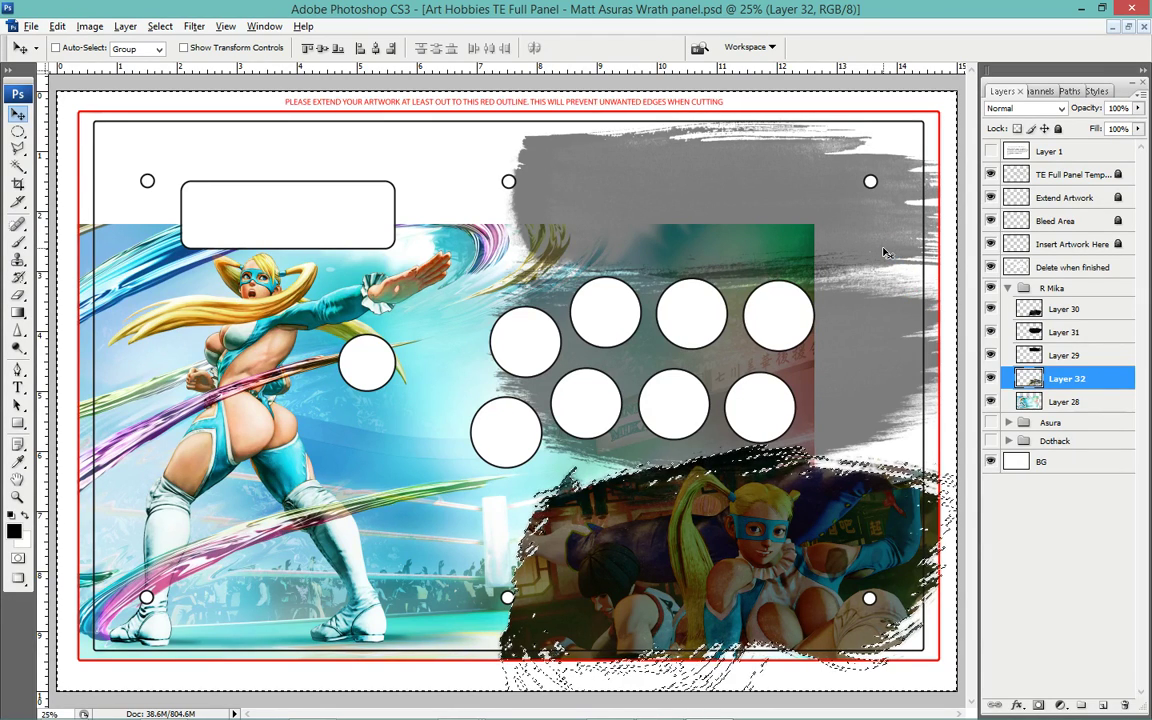
key("ctrl+d")
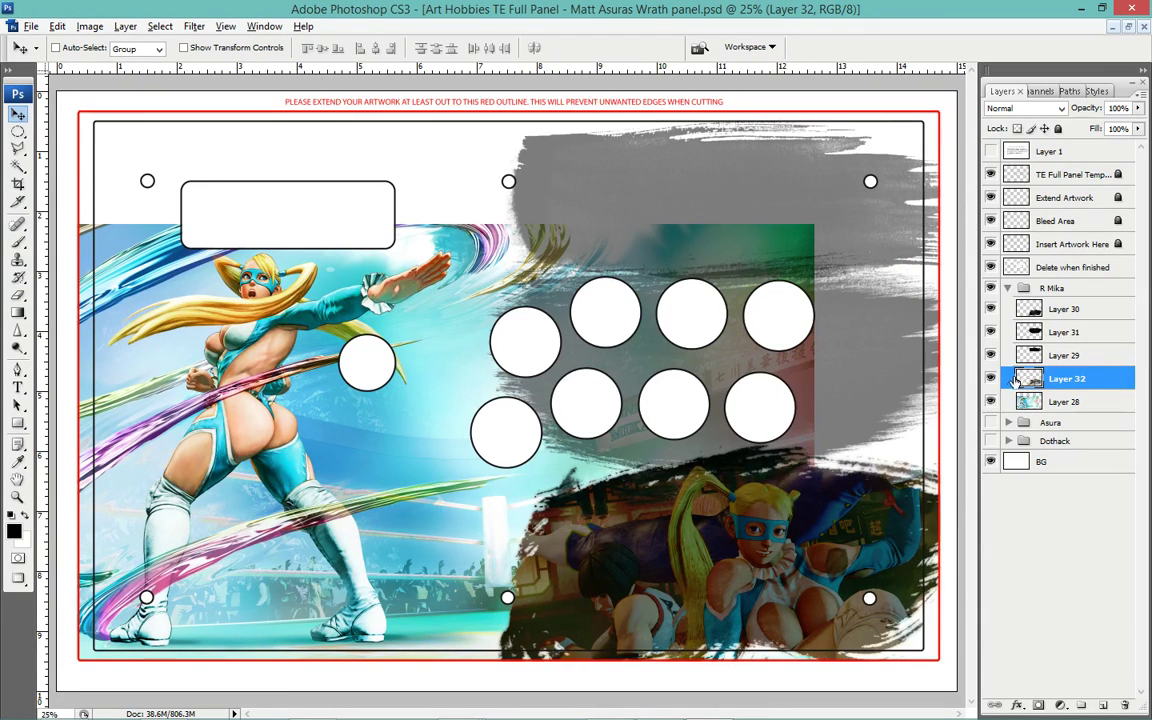
left_click(991, 309)
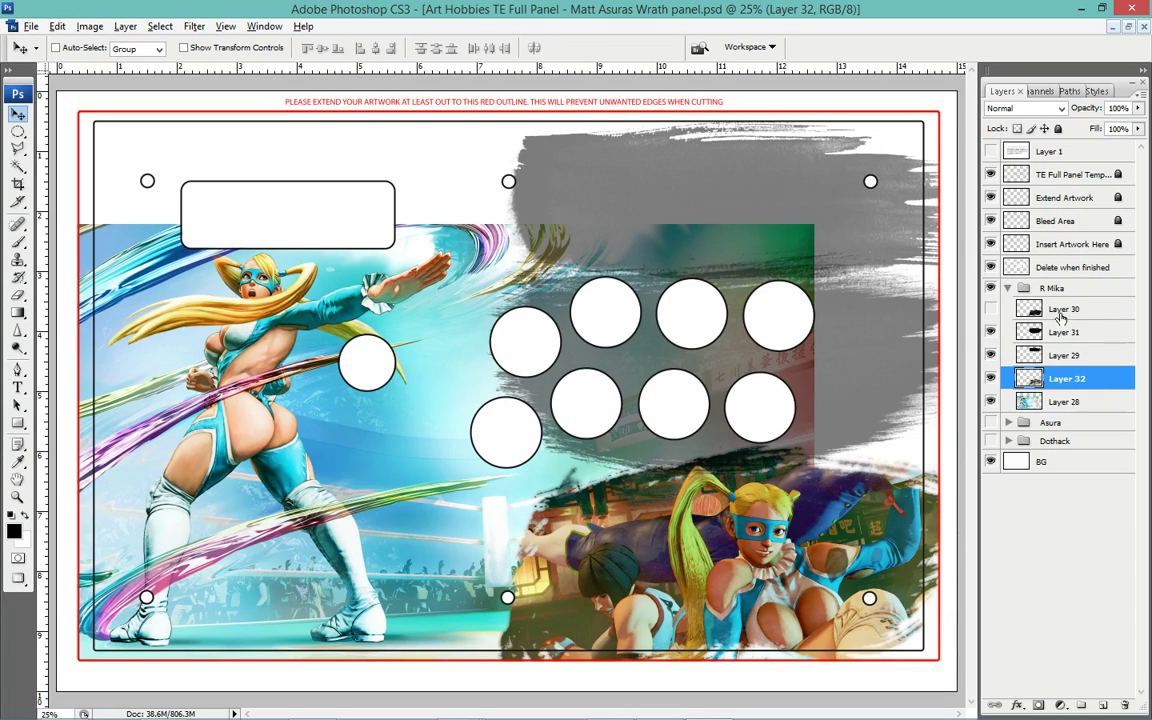
left_click_drag(1062, 316, 1125, 706)
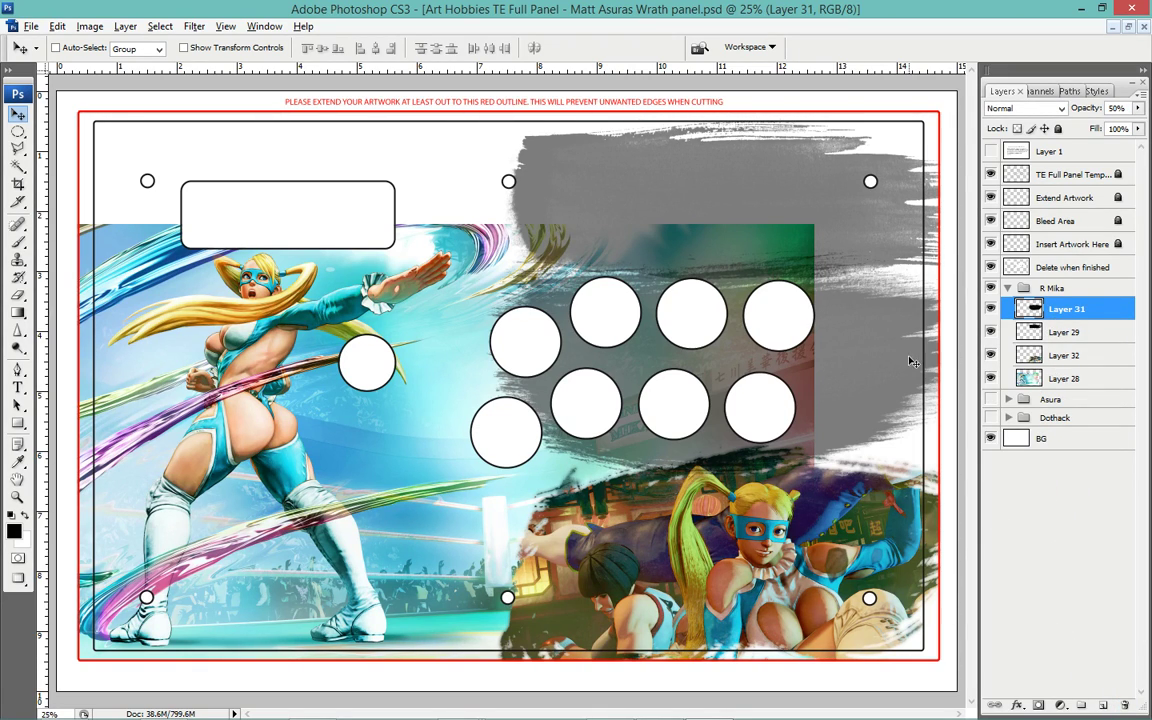
Copy the whole 6.09.jpg screenshot into the panel and move it to the upper right.
key("ctrl+Tab")
key("ctrl+a")
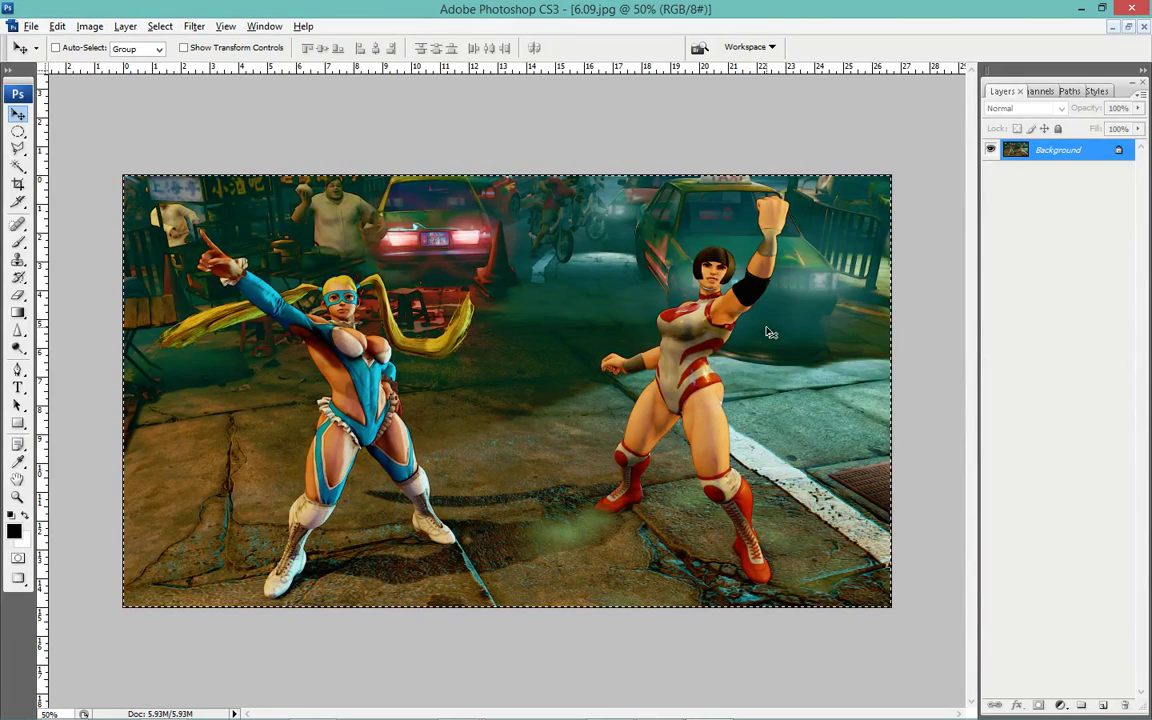
key("ctrl+Tab")
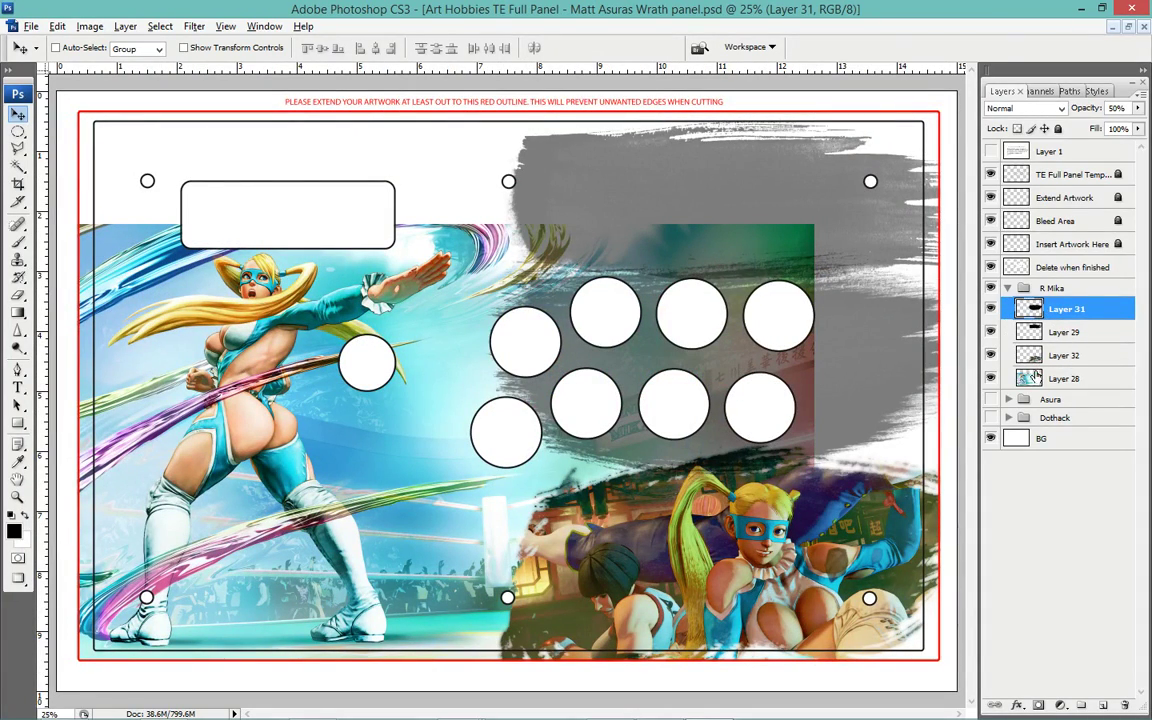
key("ctrl+v")
left_click_drag(496, 423, 638, 261)
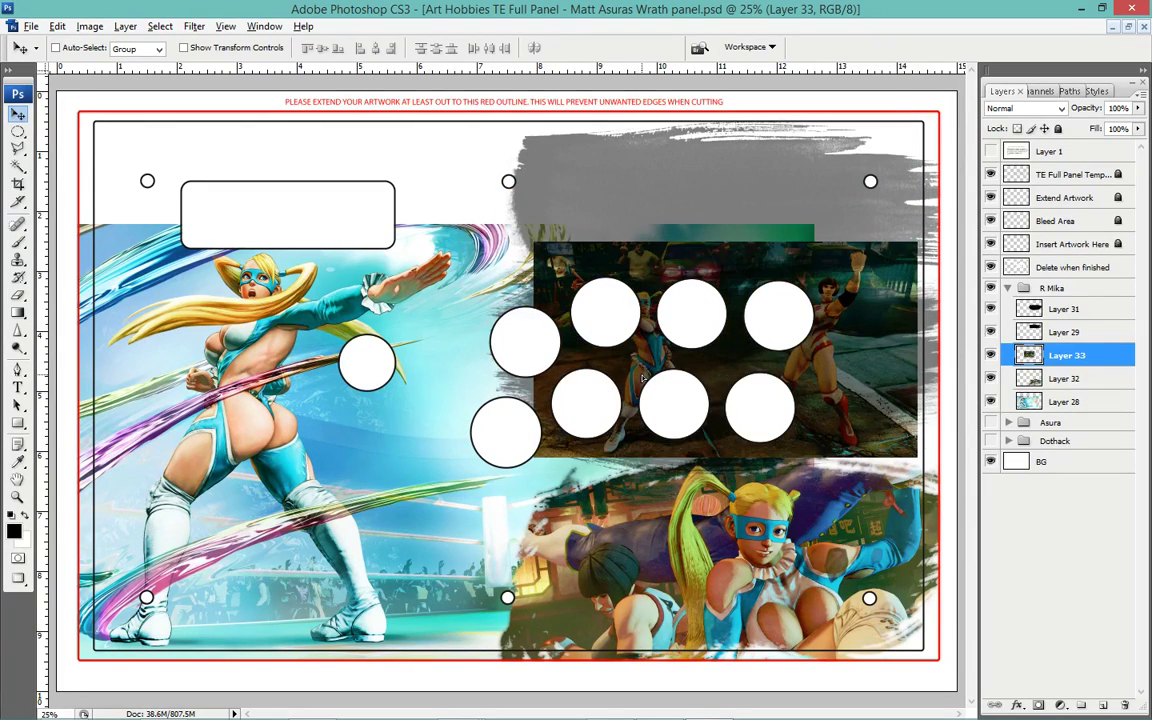
left_click_drag(638, 261, 638, 255)
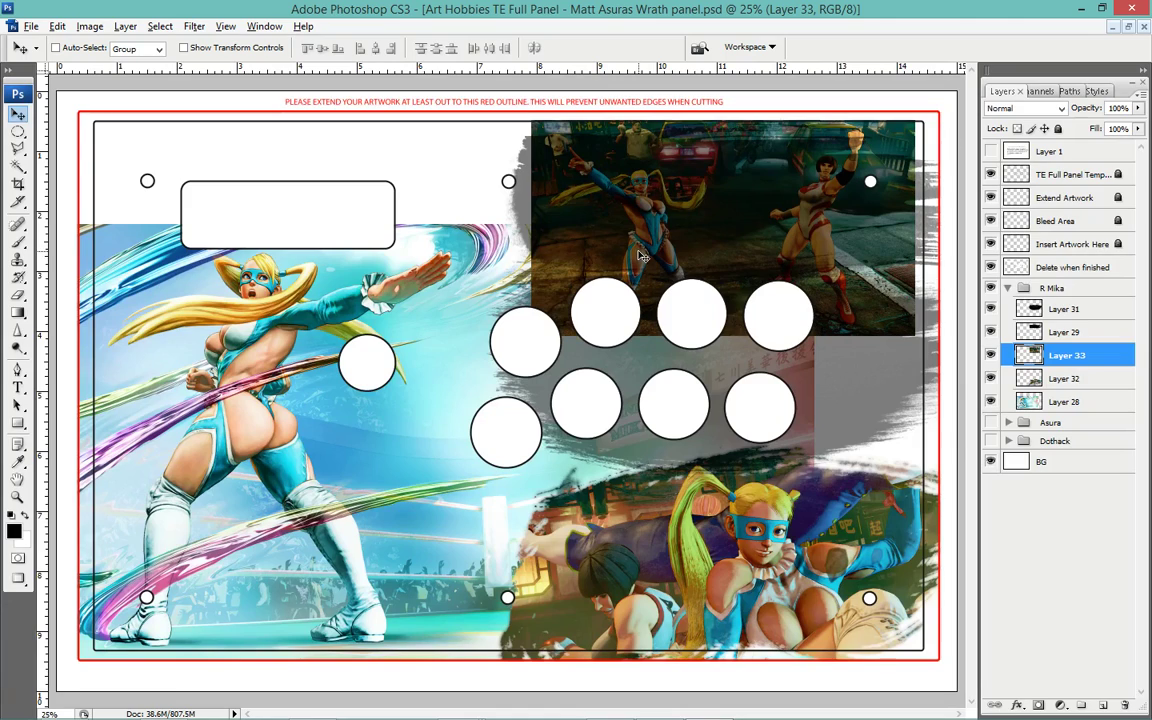
Scale the street-scene screenshot to 122.7% and nudge it down over the right-side buttons.
key("ctrl+t")
left_click_drag(531, 338, 486, 356)
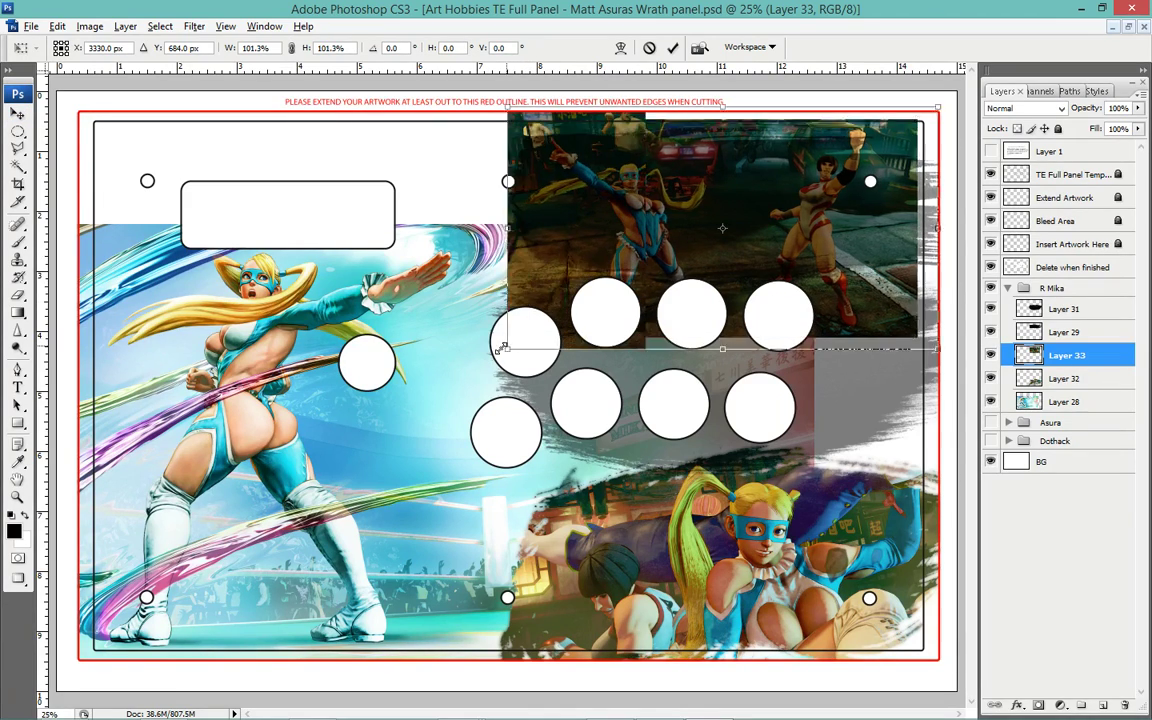
key("shift+Down")
key("shift+Down")
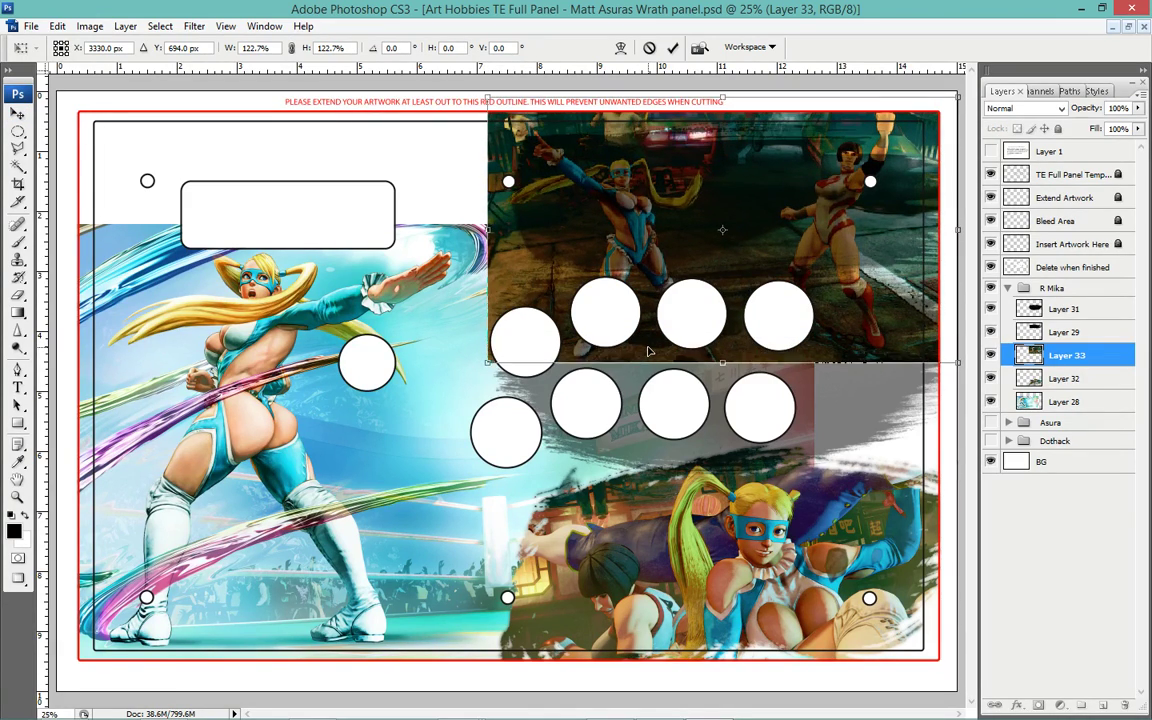
key("shift+Down")
key("shift+Down")
key("shift+Down")
key("shift+Down")
key("shift+Down")
key("shift+Down")
key("shift+Down")
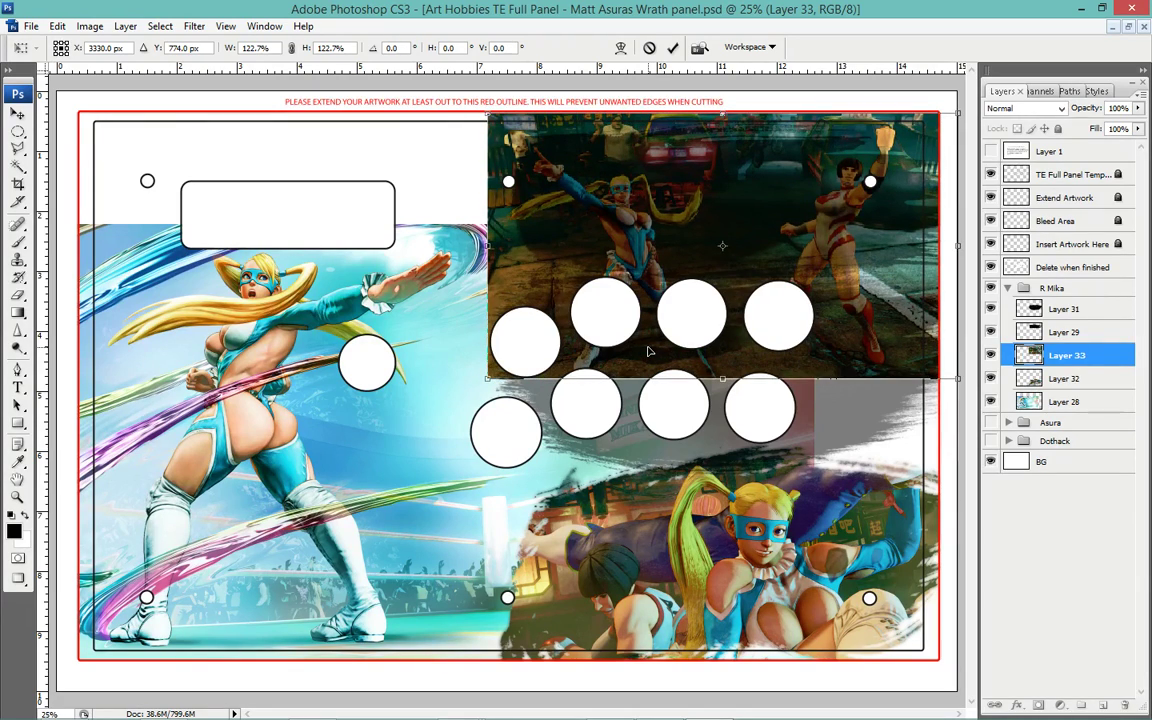
key("shift+Up")
key("shift+Up")
key("shift+Up")
key("shift+Up")
key("Return")
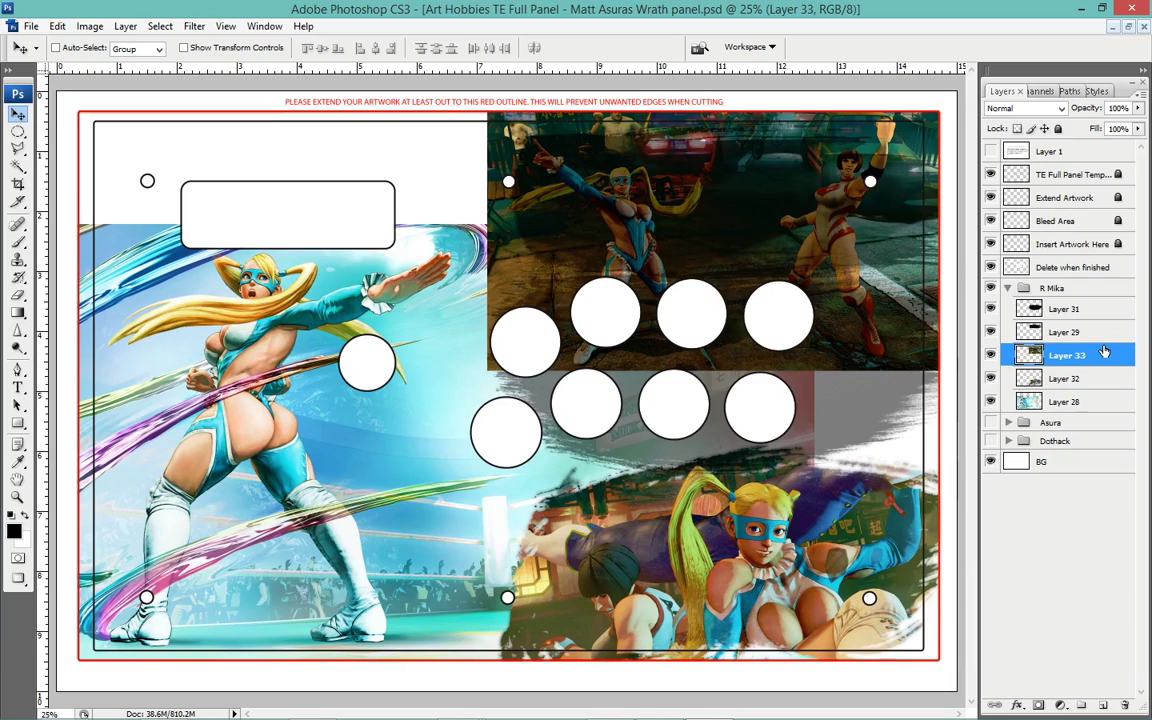
key("shift+Down")
key("shift+Down")
key("shift+Down")
key("shift+Down")
key("shift+Down")
key("shift+Down")
key("shift+Down")
key("shift+Down")
key("shift+Down")
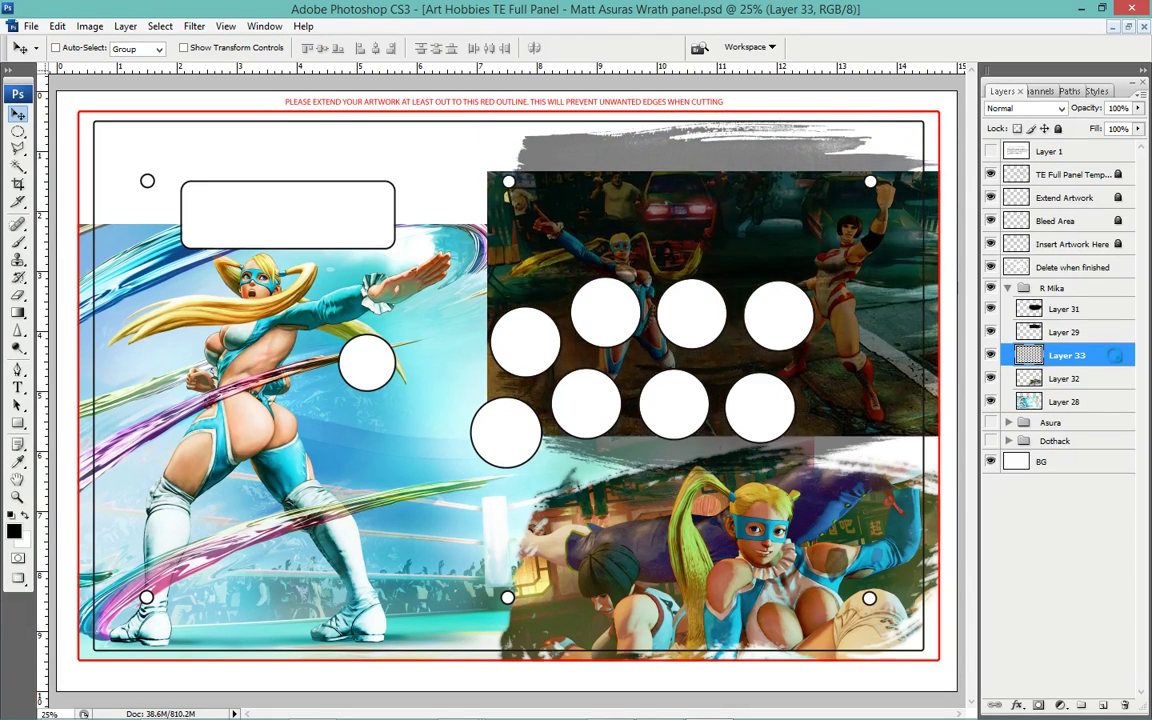
key("shift+Down")
key("shift+Down")
key("shift+Down")
key("shift+Down")
key("shift+Down")
key("shift+Down")
key("shift+Down")
key("shift+Down")
key("shift+Down")
key("shift+Down")
key("shift+Down")
key("shift+Down")
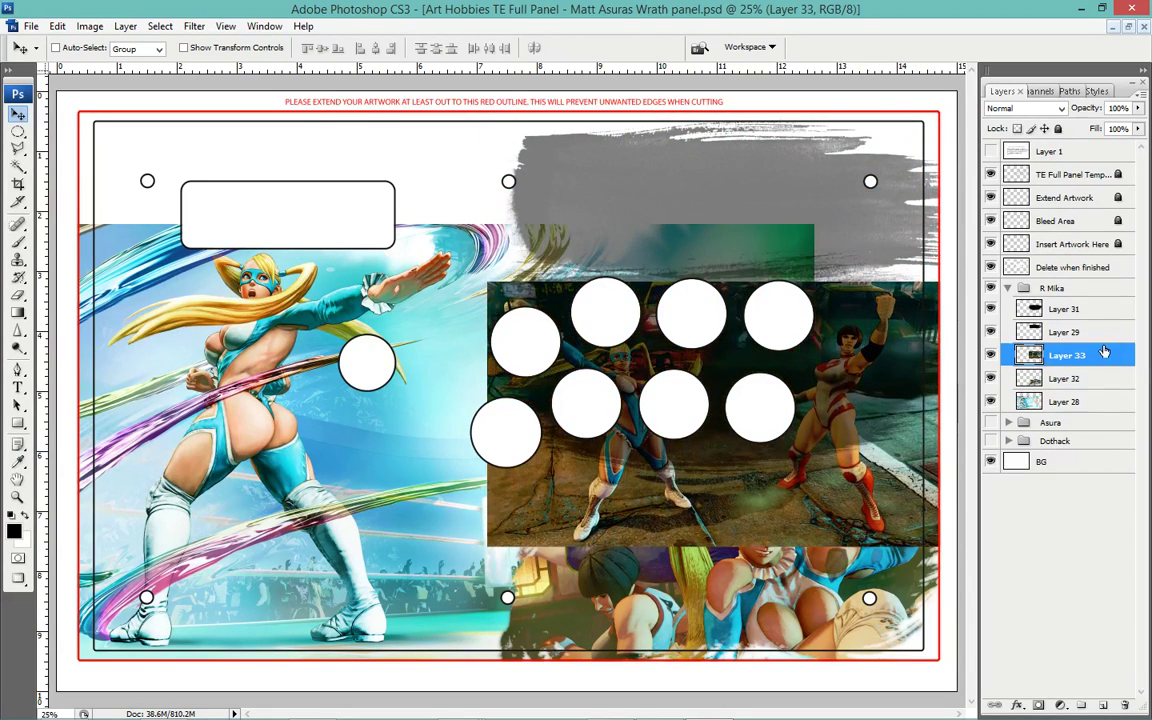
key("shift+Down")
key("shift+Down")
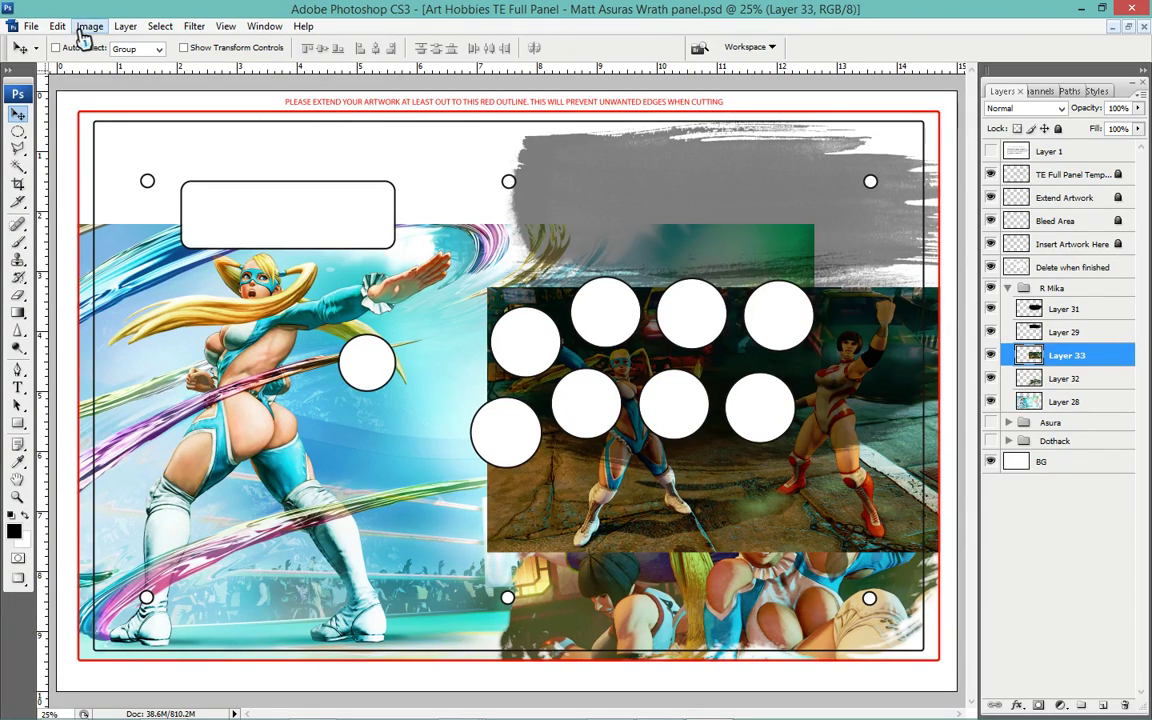
Flip Layer 33's street scene horizontally and nudge it to span the whole button area.
left_click(57, 26)
mouse_move(82, 308)
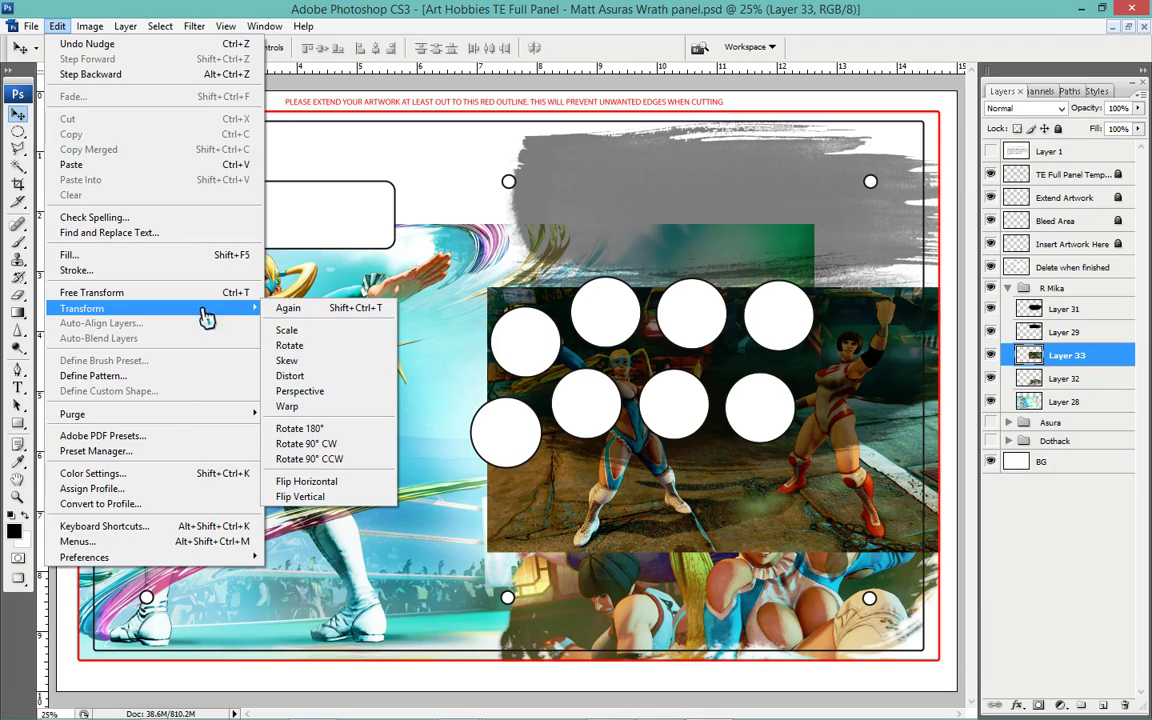
left_click(367, 478)
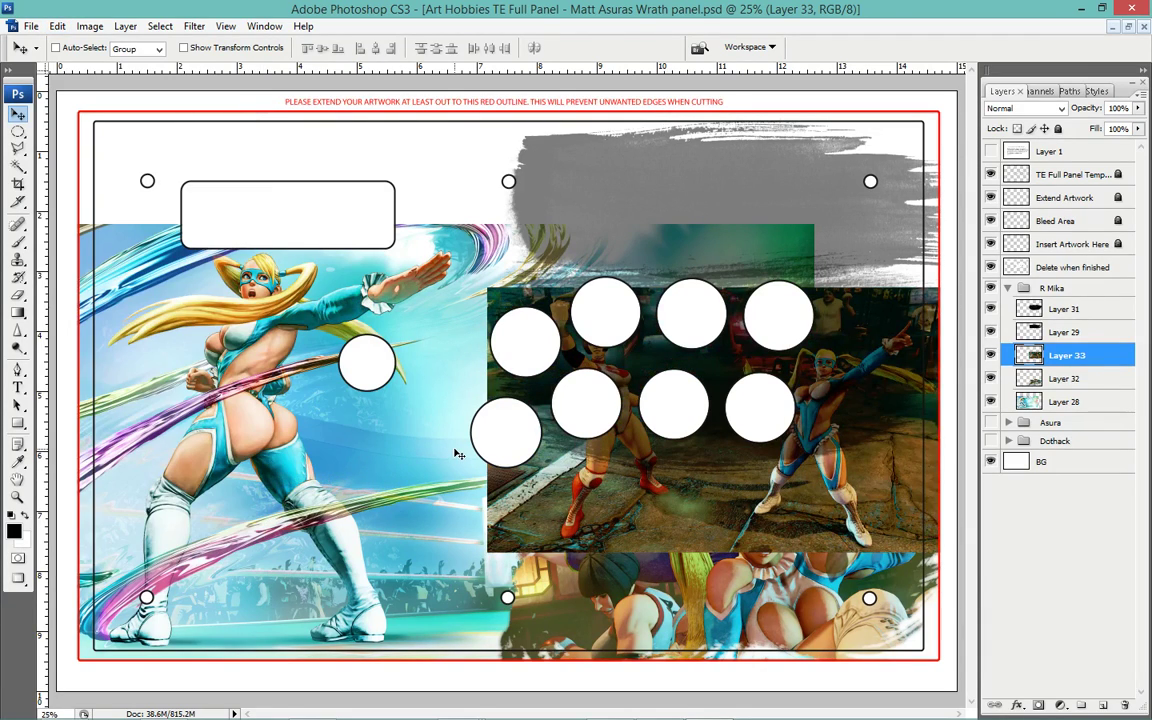
left_click_drag(455, 454, 455, 454)
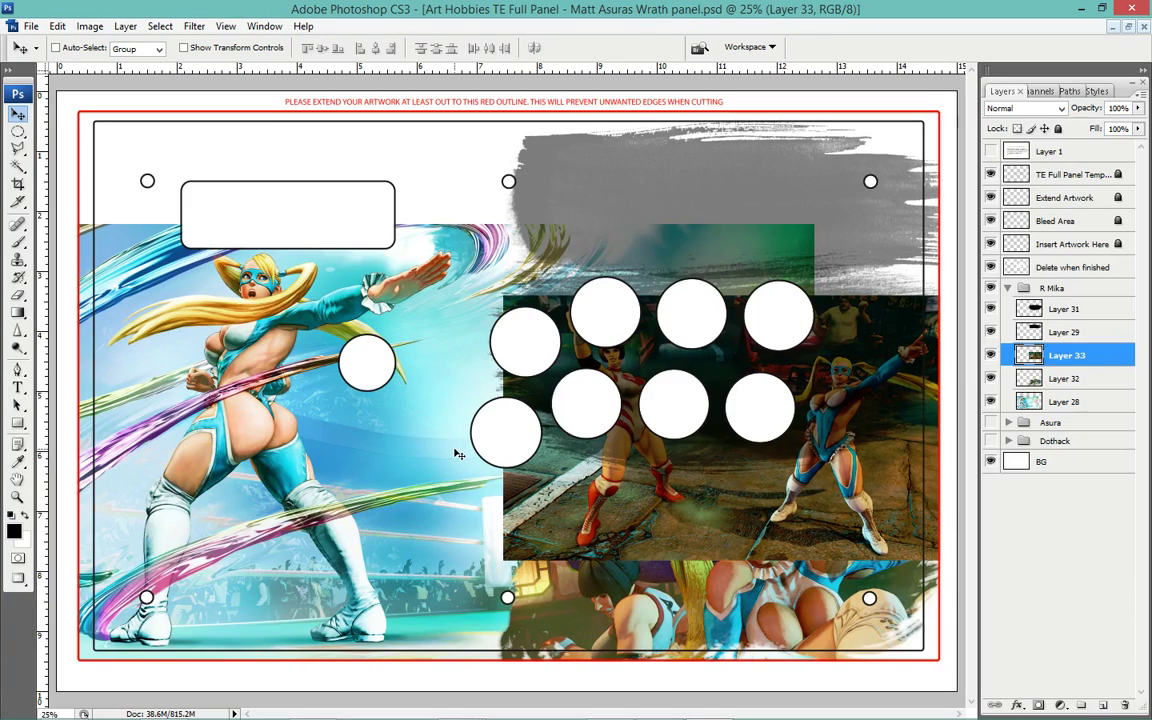
key("shift+Up")
key("shift+Up")
key("shift+Up")
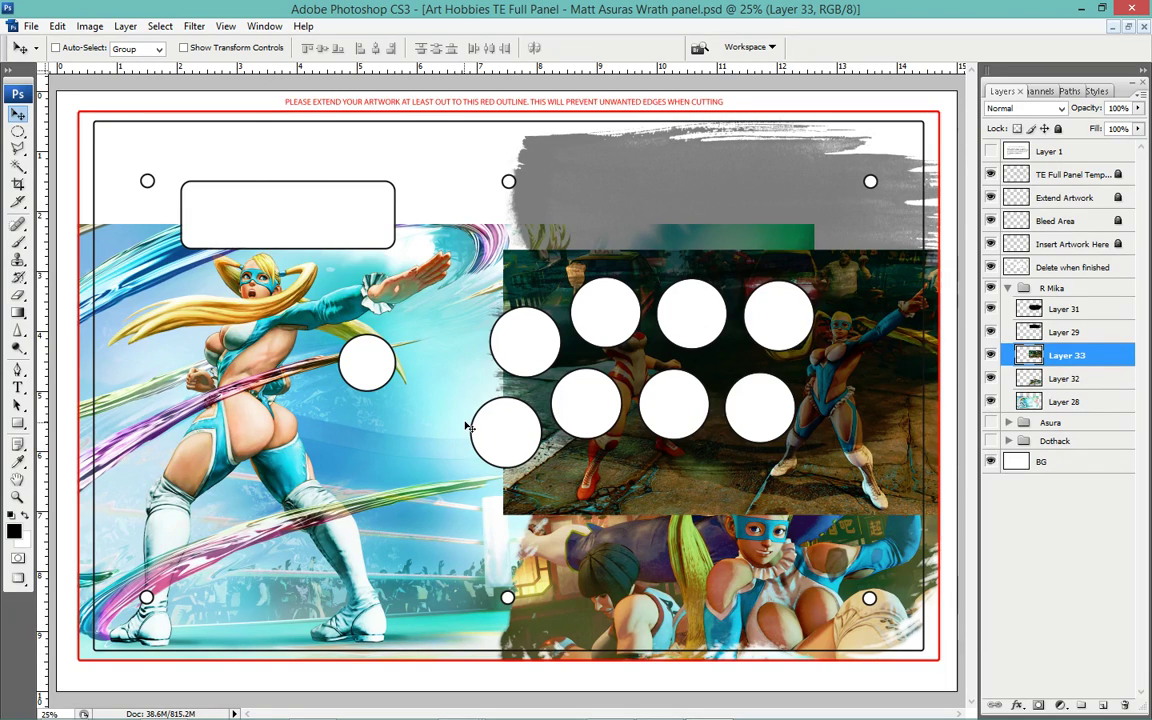
key("shift+Left")
key("shift+Left")
key("shift+Left")
key("shift+Left")
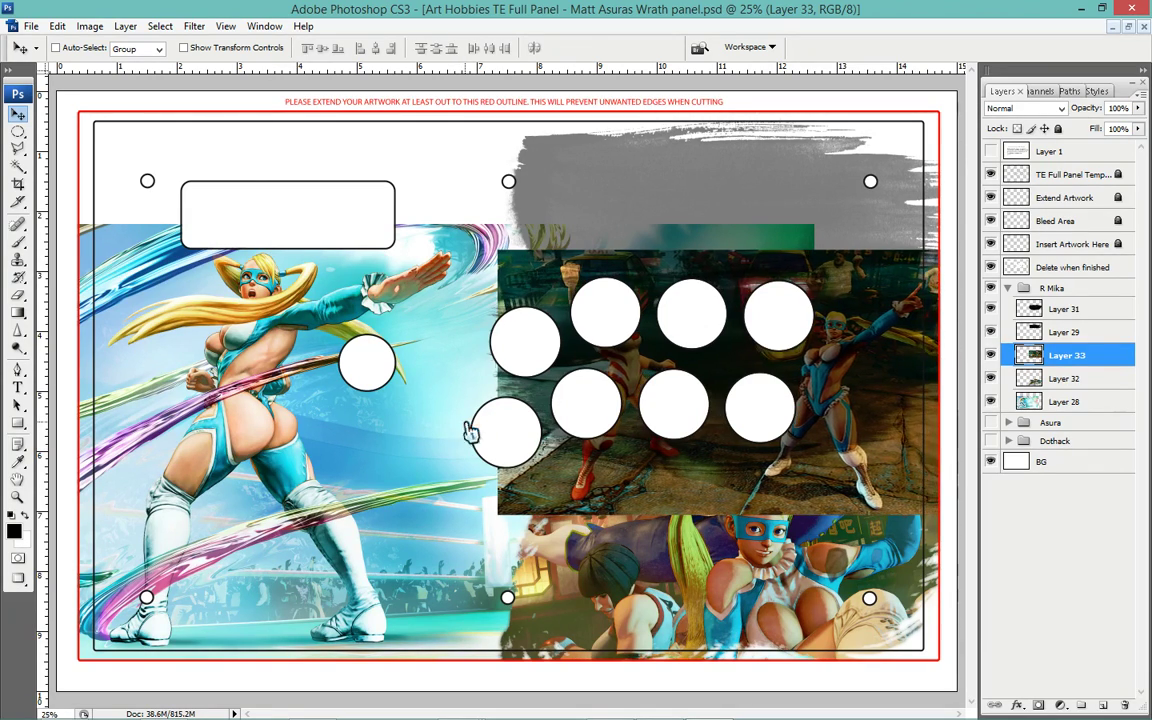
key("shift+Left")
key("shift+Right")
key("shift+Left")
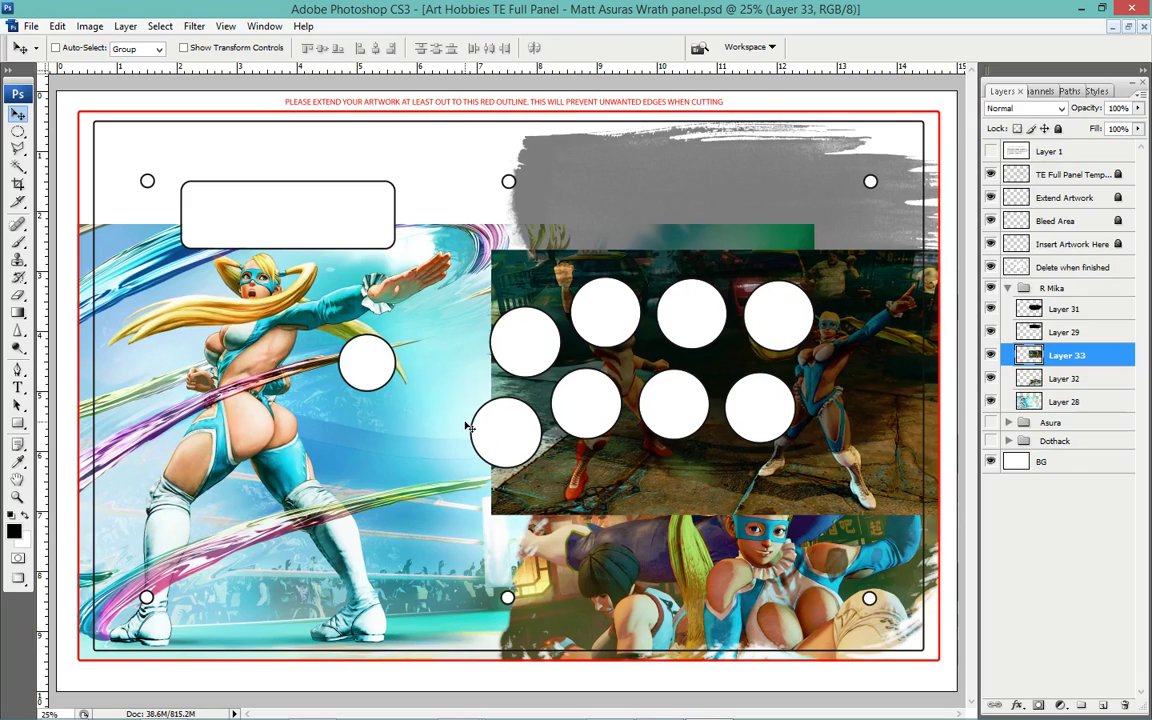
key("shift+Left")
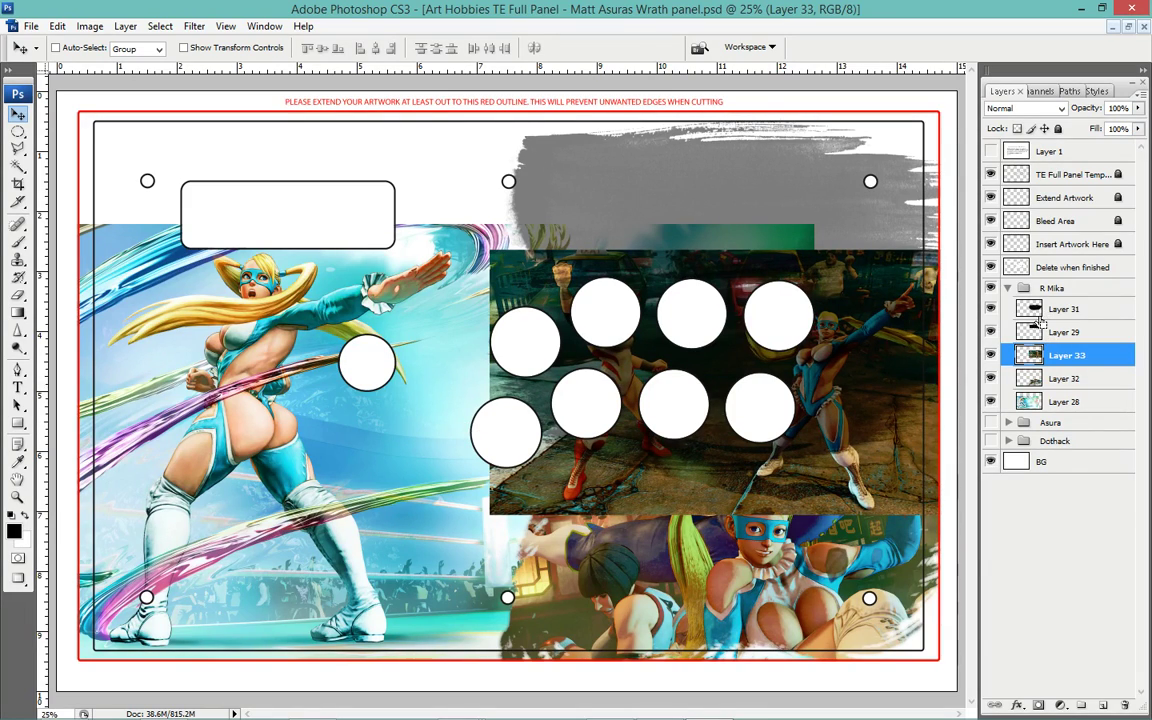
Clip Layer 33's street scene to the brush-stroke shape and delete the overlay Layer 31.
left_click(1034, 315, "ctrl")
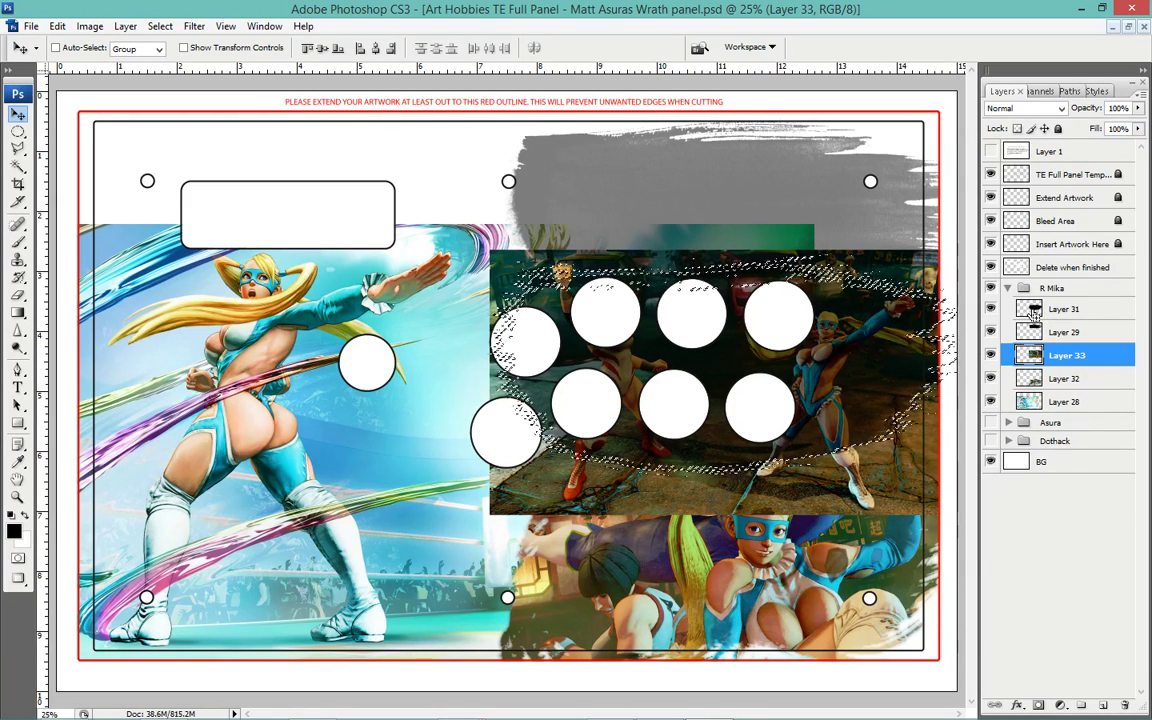
key("ctrl+alt+g")
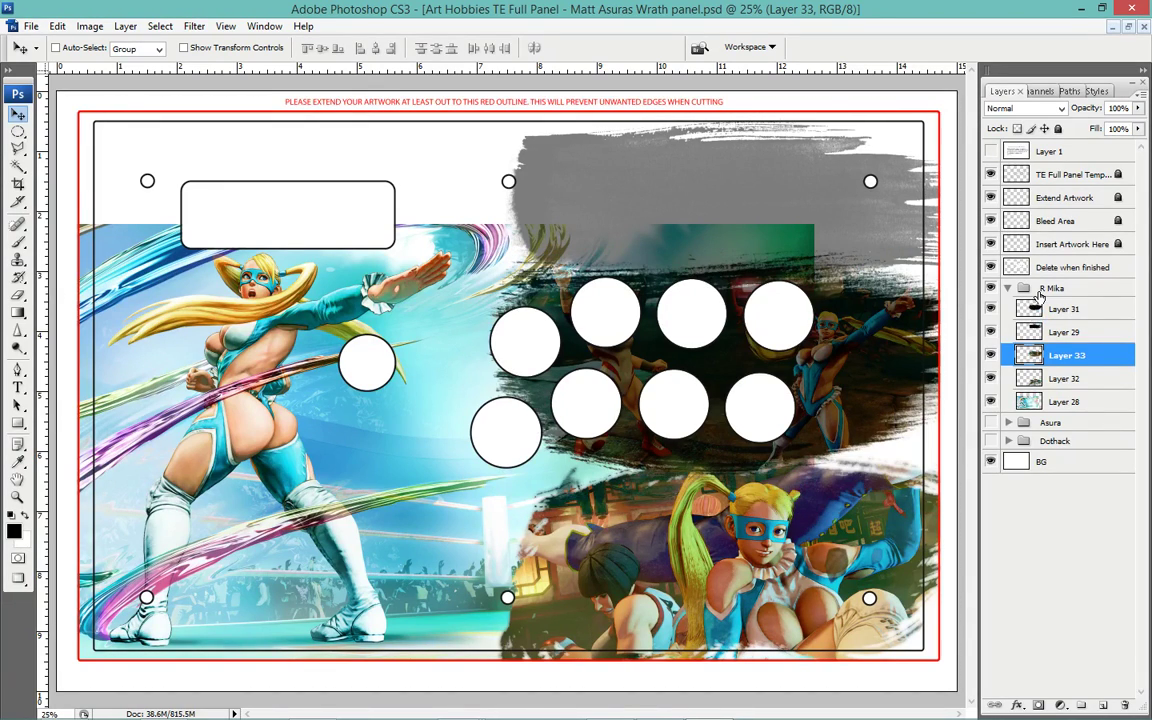
left_click(1053, 310)
left_click(990, 310)
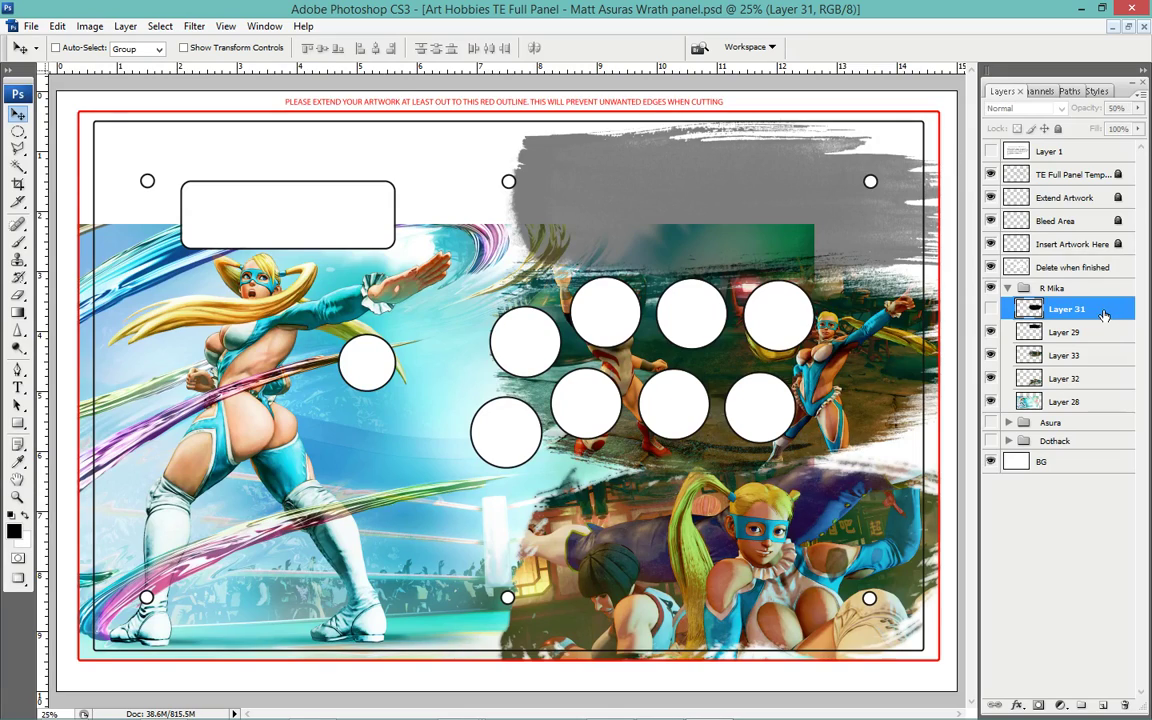
left_click_drag(1140, 660, 1124, 705)
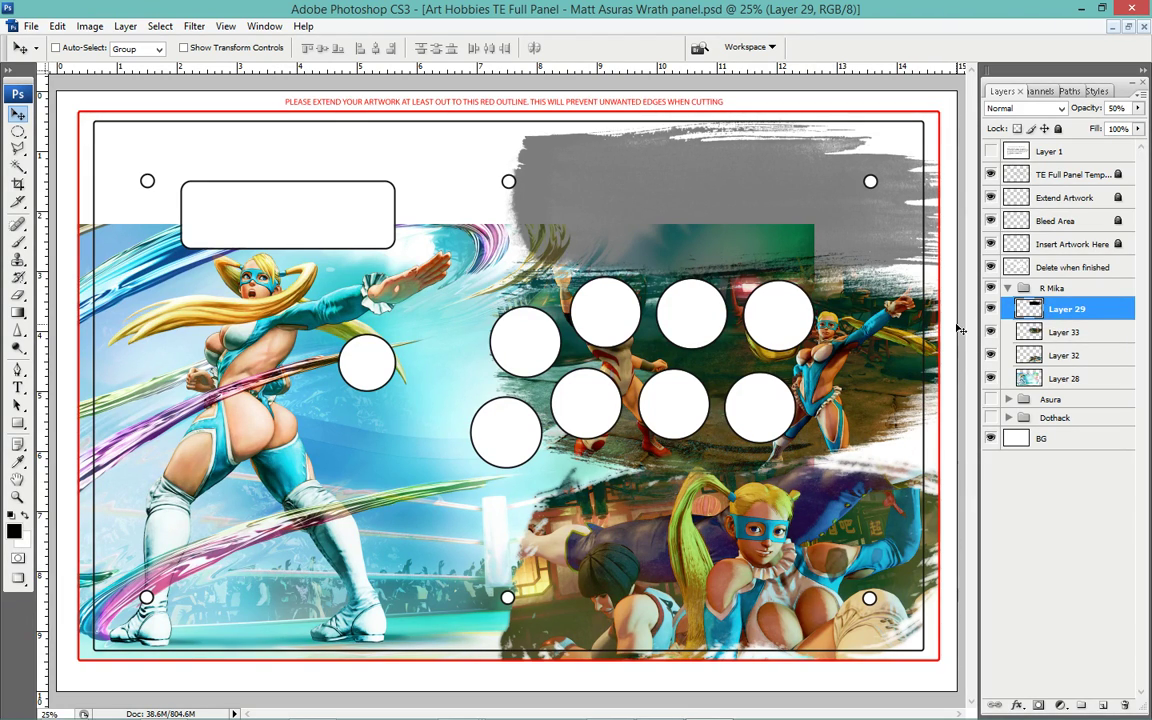
Paste the R. Mika gameplay screenshot above Layer 33 and shift it up and right.
key("ctrl+Tab")
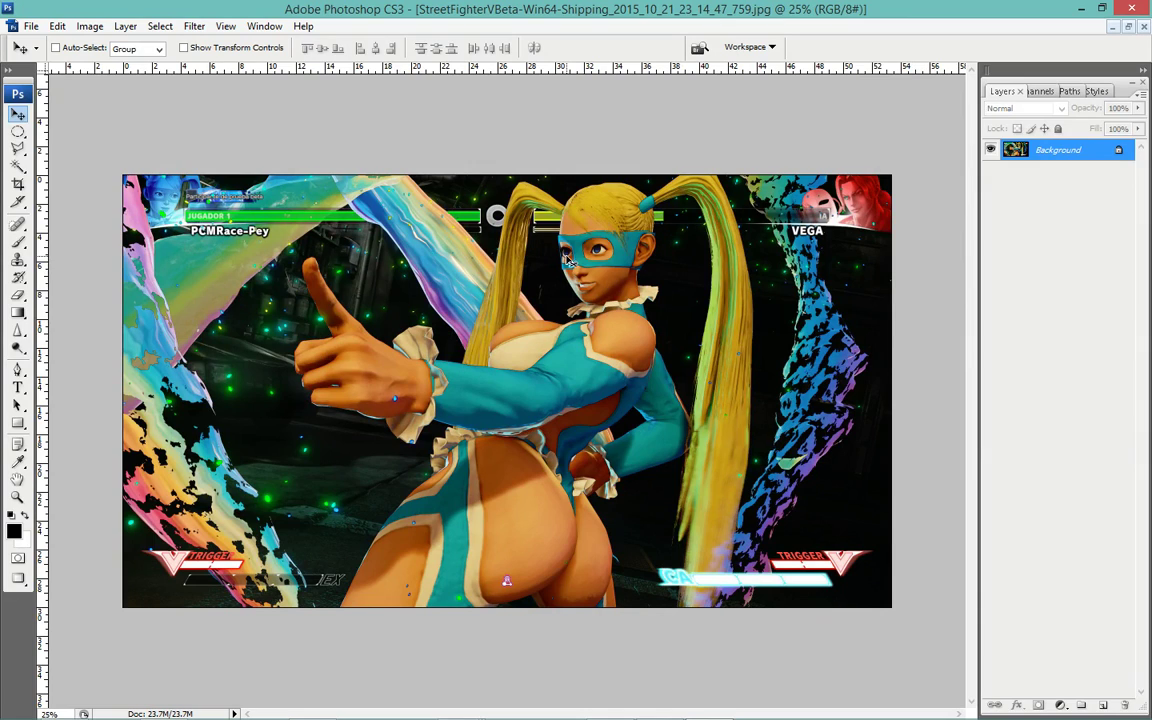
key("ctrl+Tab")
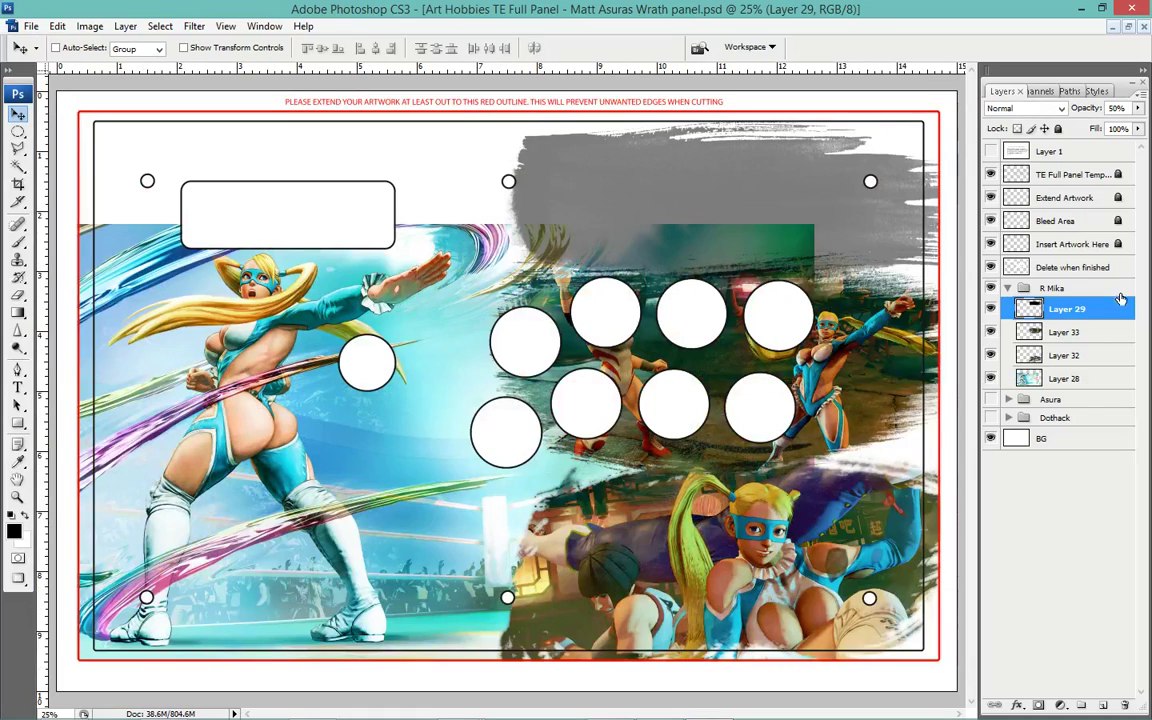
left_click(1062, 331)
key("ctrl+v")
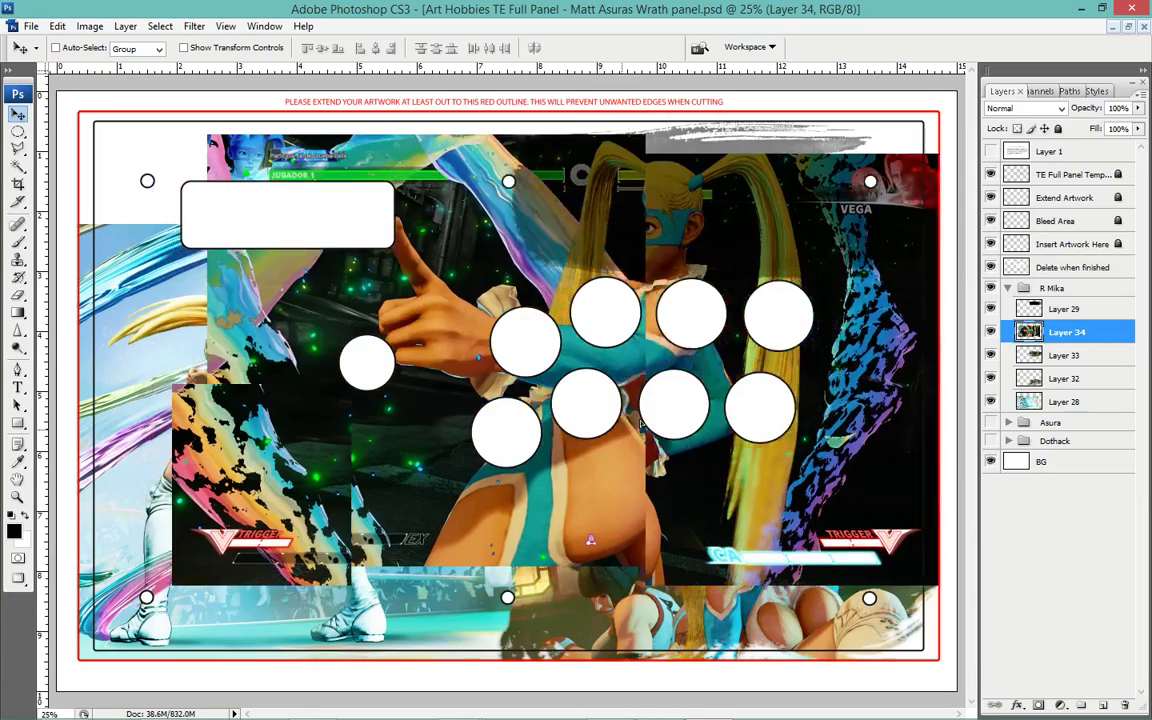
left_click_drag(641, 425, 652, 414)
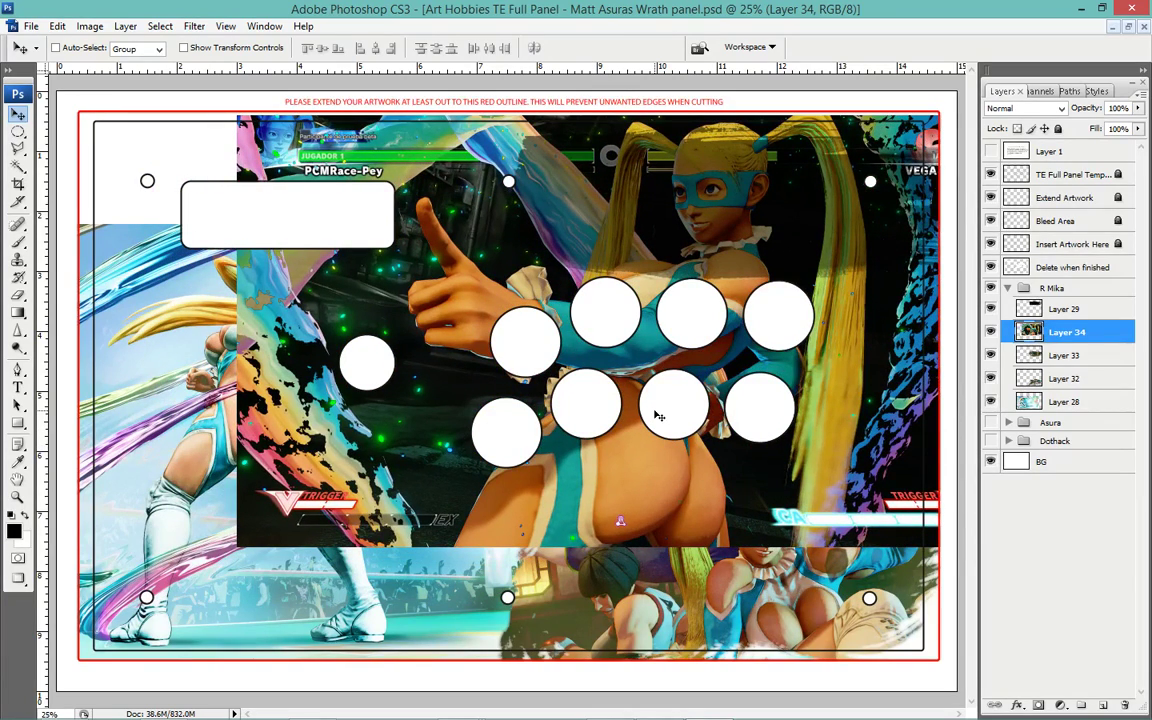
Scale the new screenshot to 74.8% over the top-right buttons and hide Layer 28.
key("ctrl+t")
left_click_drag(242, 552, 430, 437)
left_click_drag(695, 350, 680, 349)
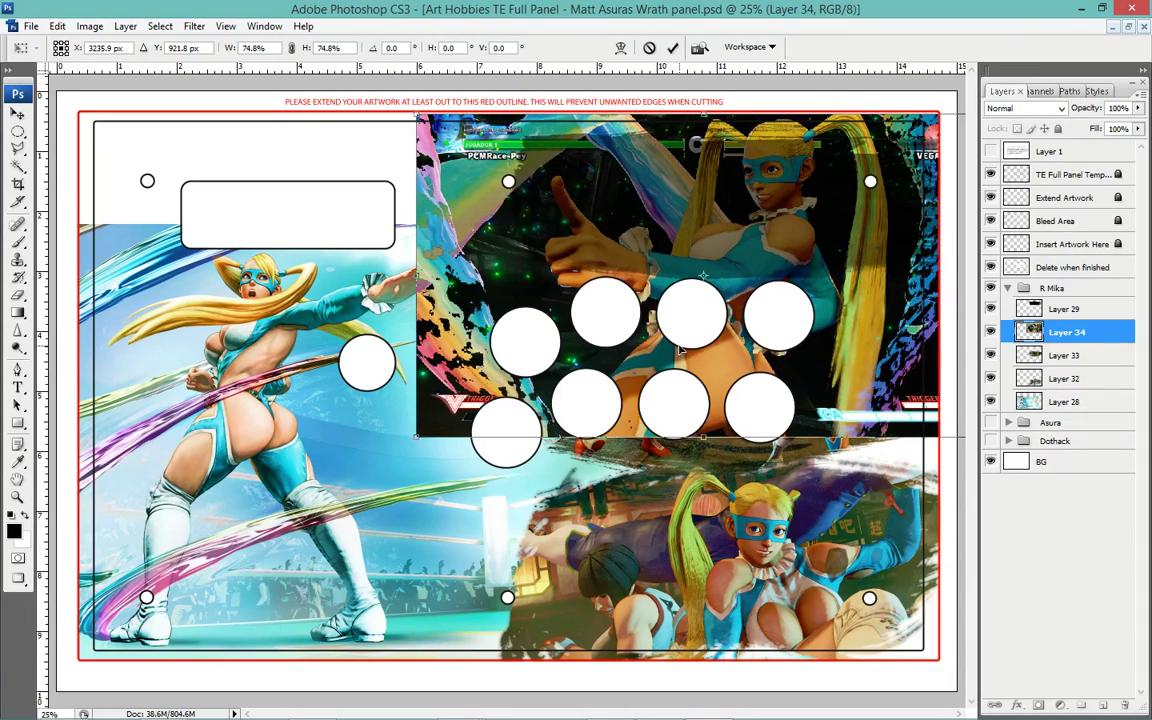
key("Return")
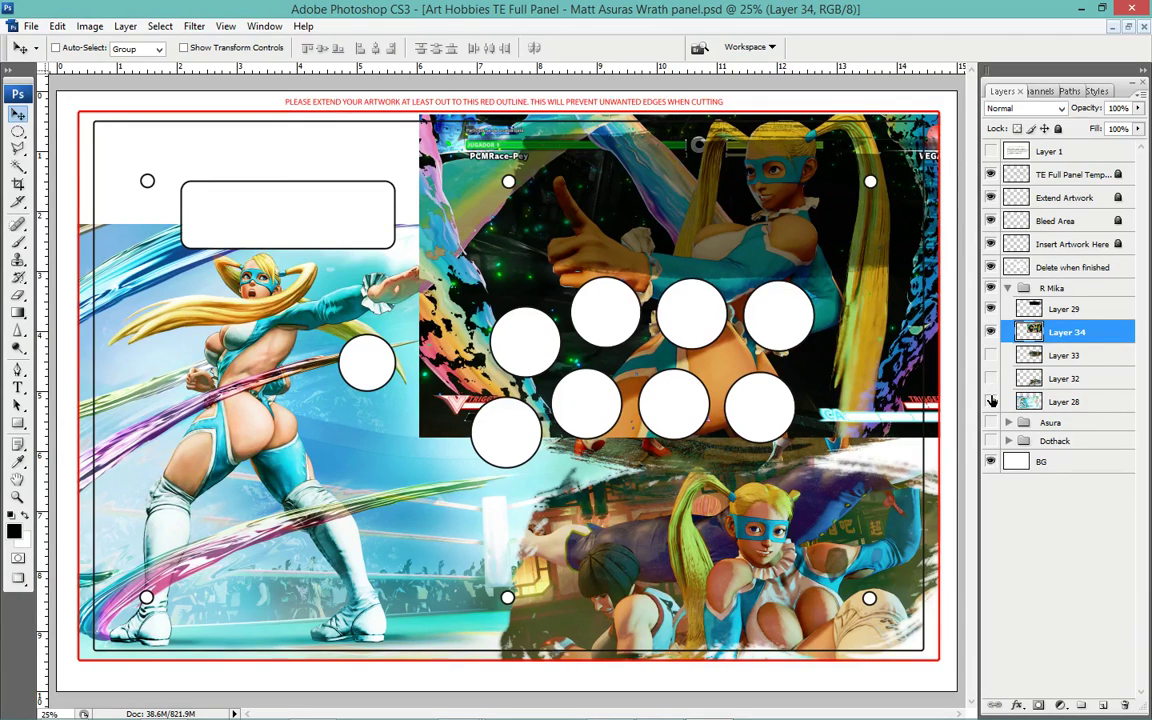
left_click(991, 401)
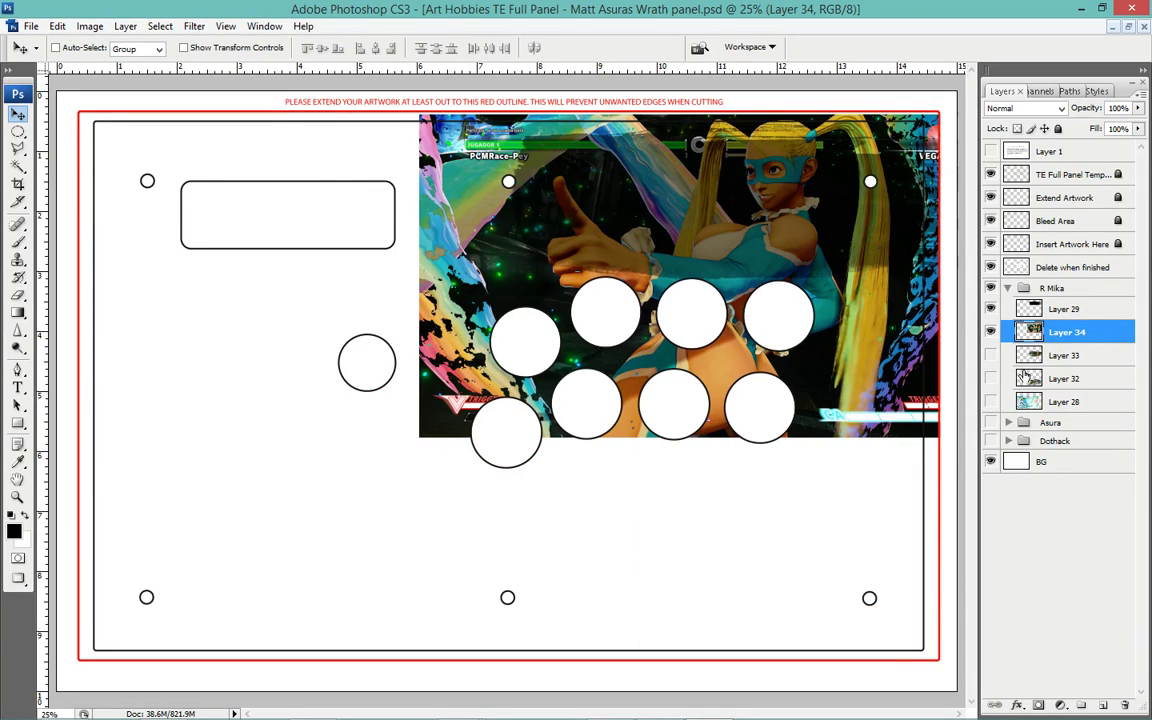
Trim Layer 34's screenshot to Layer 29's upper brush-stroke shape, then hide Layer 29.
key("ctrl+plus")
left_click_drag(795, 250, 663, 333)
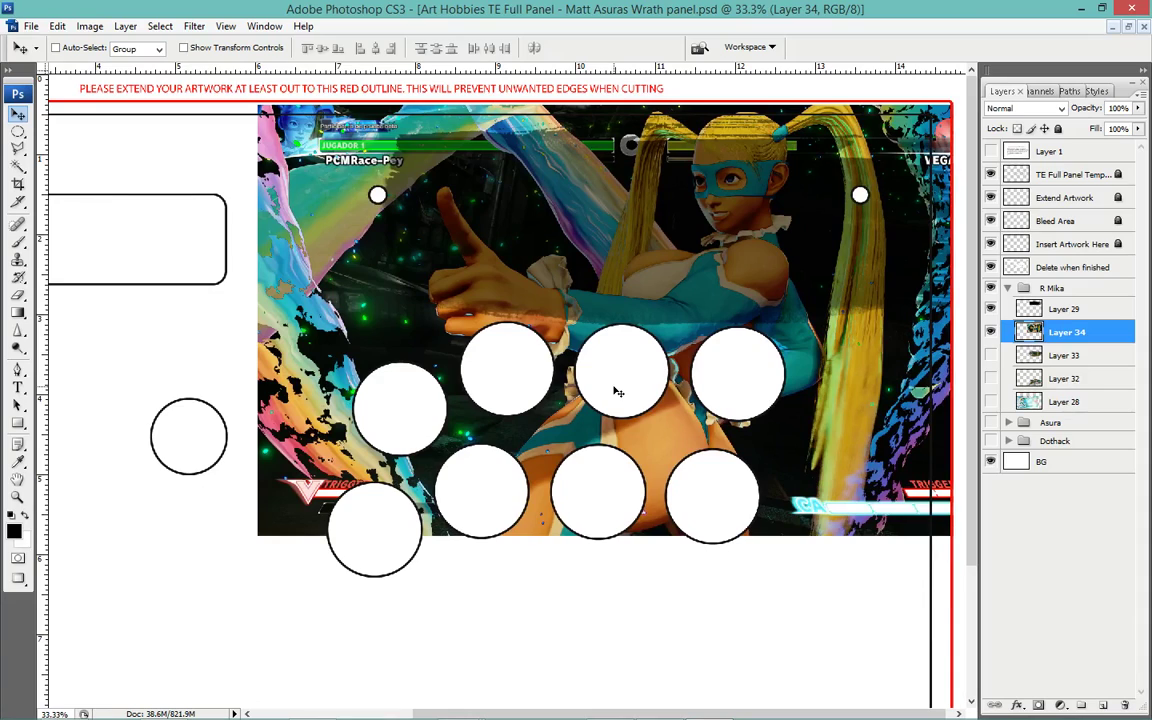
key("ctrl+plus")
left_click_drag(738, 247, 562, 407)
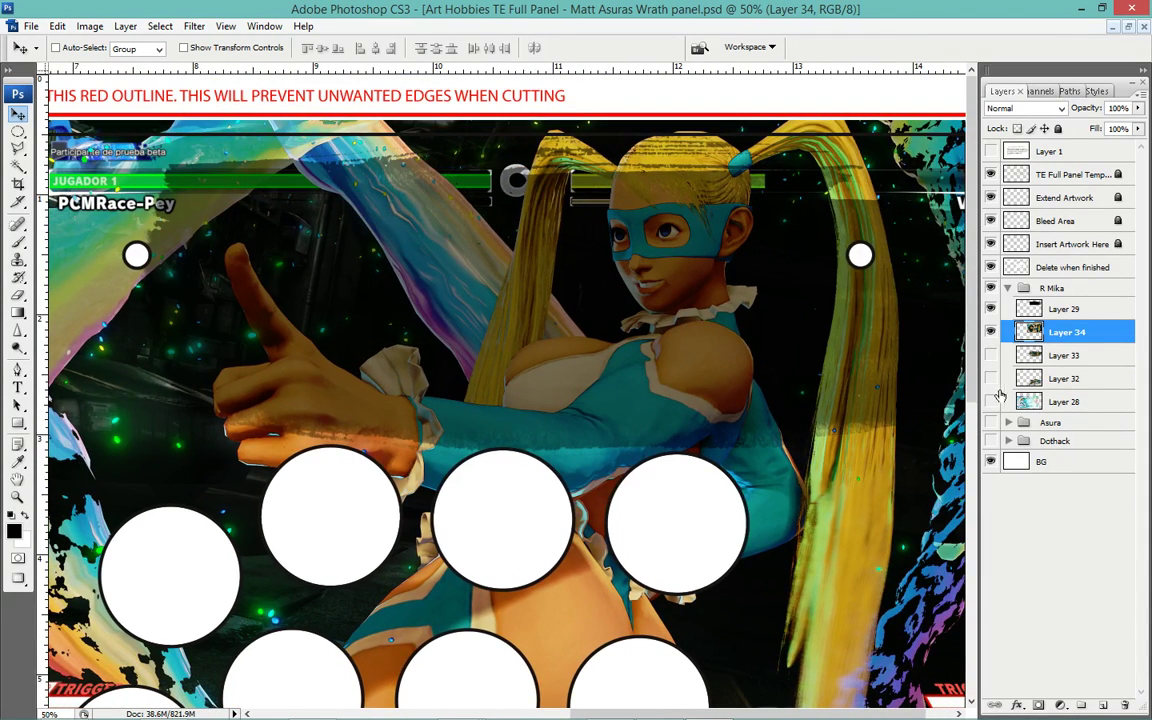
left_click(1045, 309)
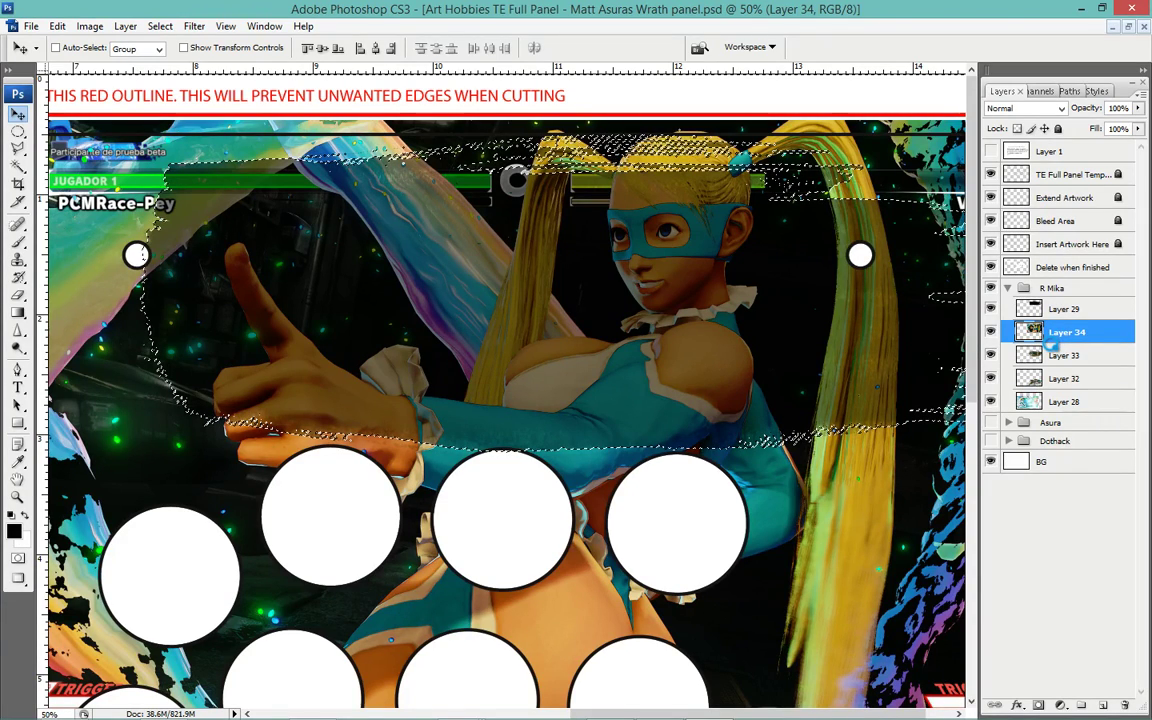
key("Delete")
key("ctrl+d")
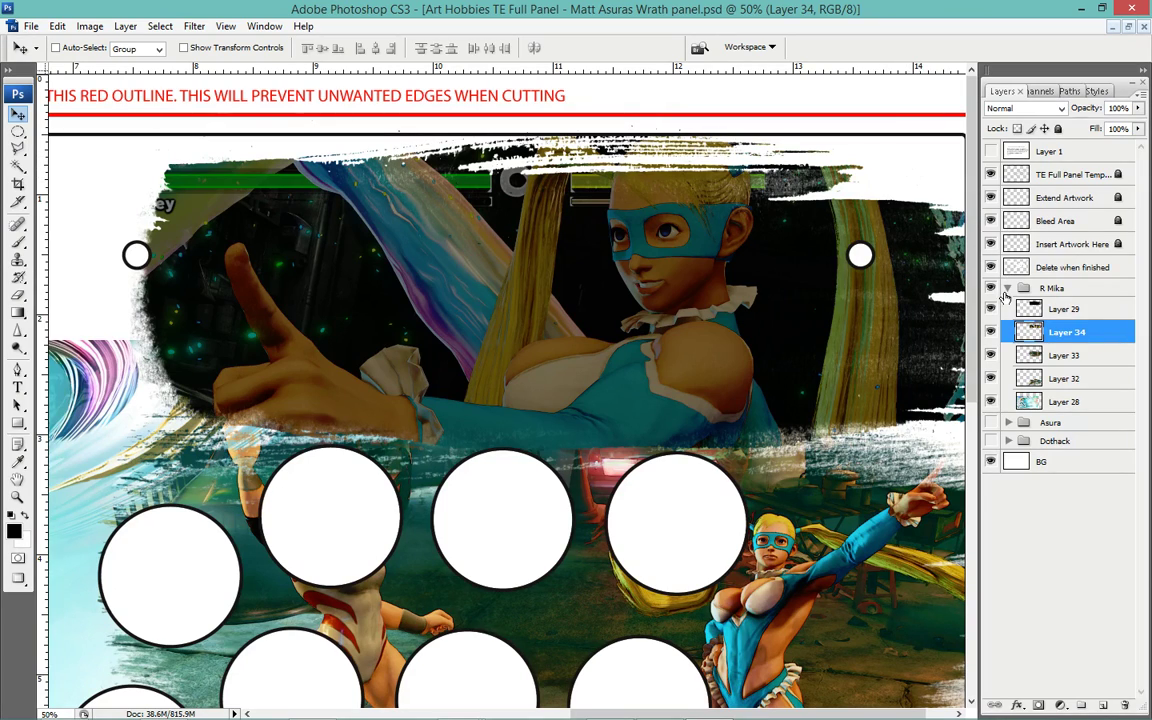
left_click(991, 310)
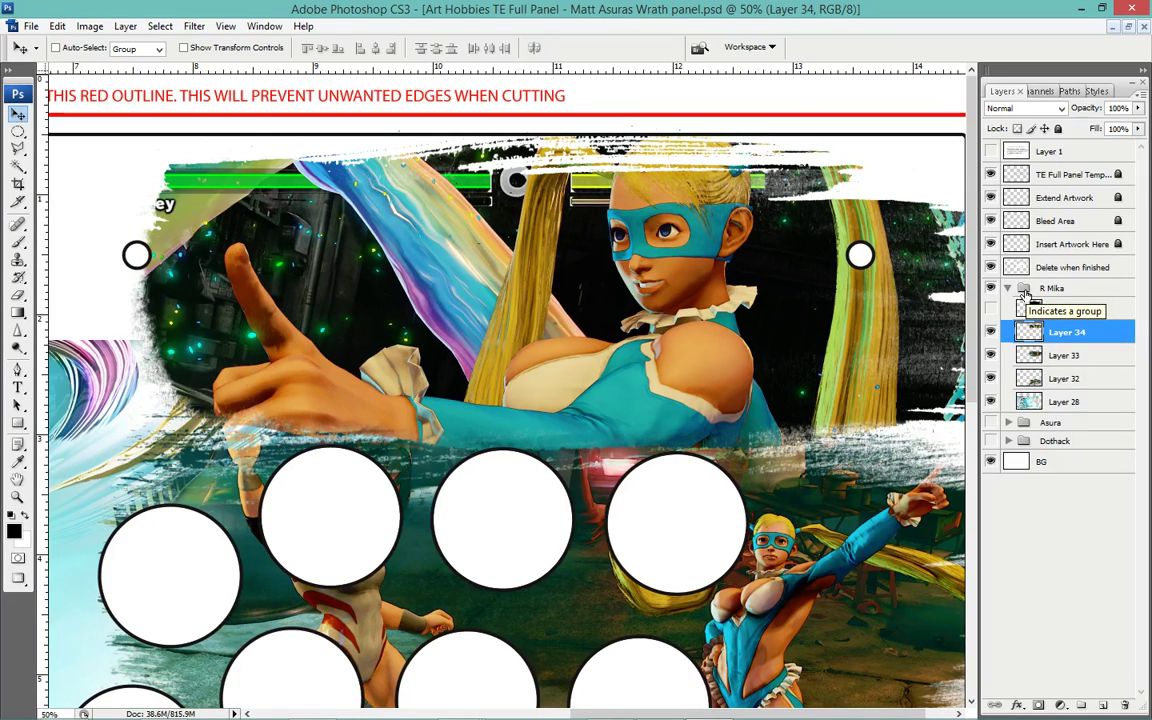
Save the panel as 'Art Hobbies TE Full Panel - R Mika panel.psd', accepting the compatibility option.
key("ctrl+shift+s")
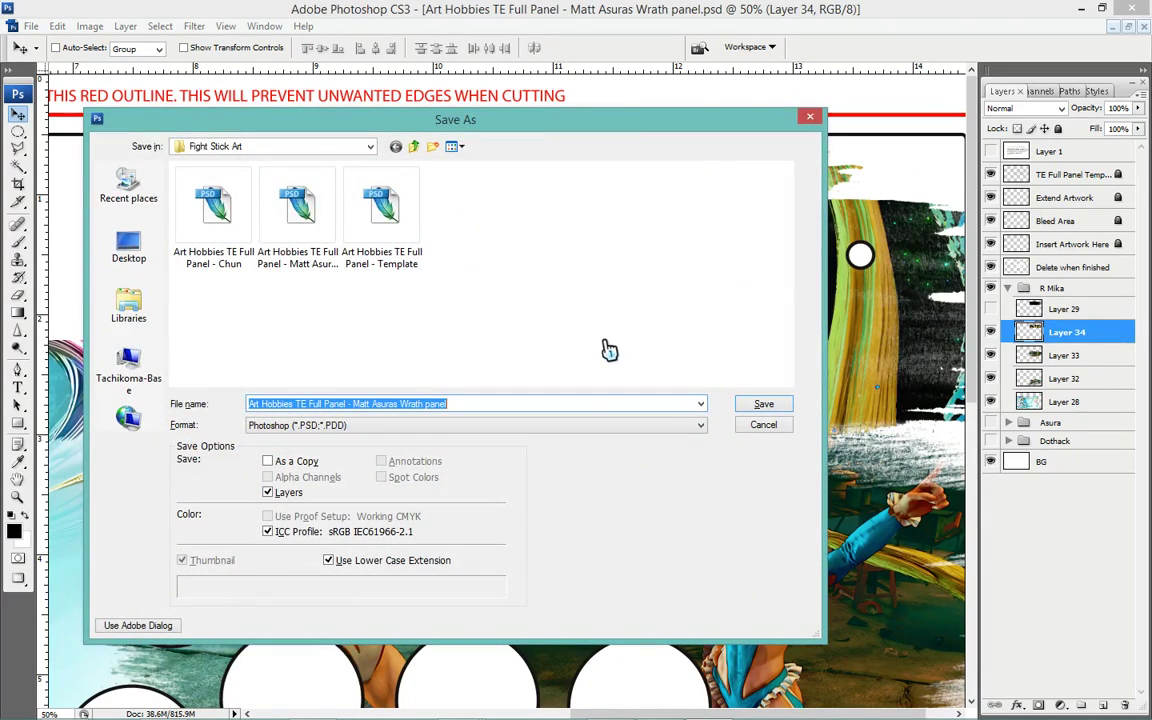
key("End")
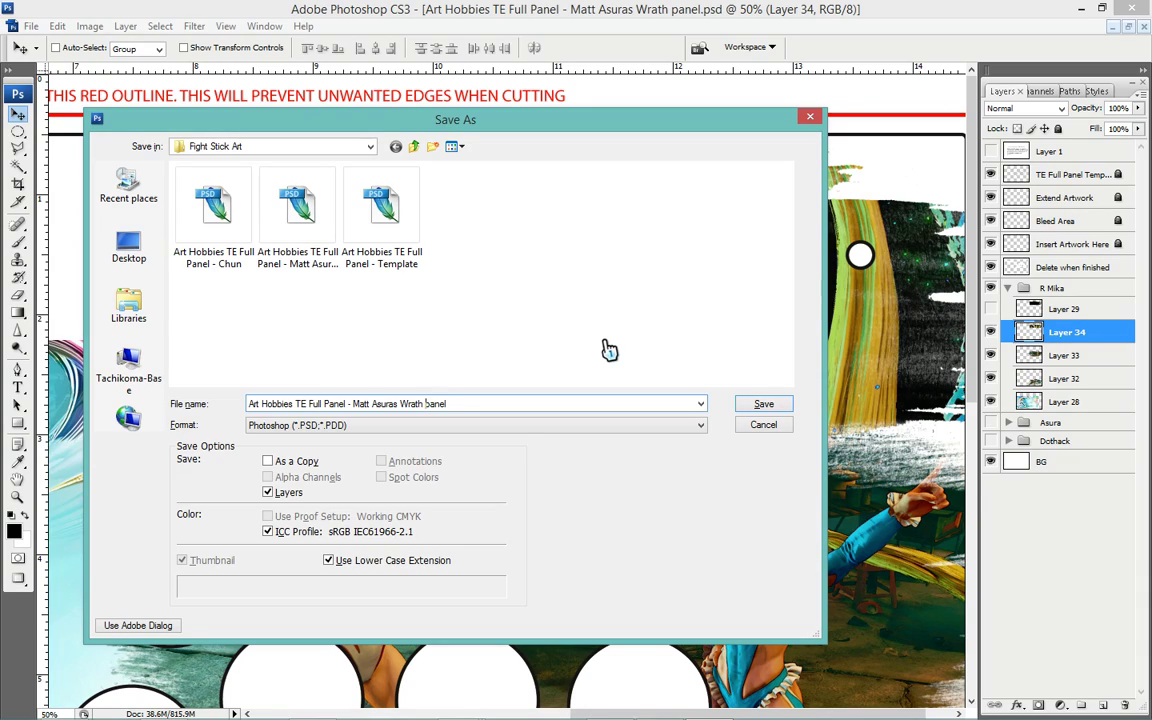
key("ctrl+shift+Left")
key("ctrl+shift+Left")
type("R Mika")
key("ctrl+Left")
key("BackSpace")
key("BackSpace")
key("BackSpace")
key("Return")
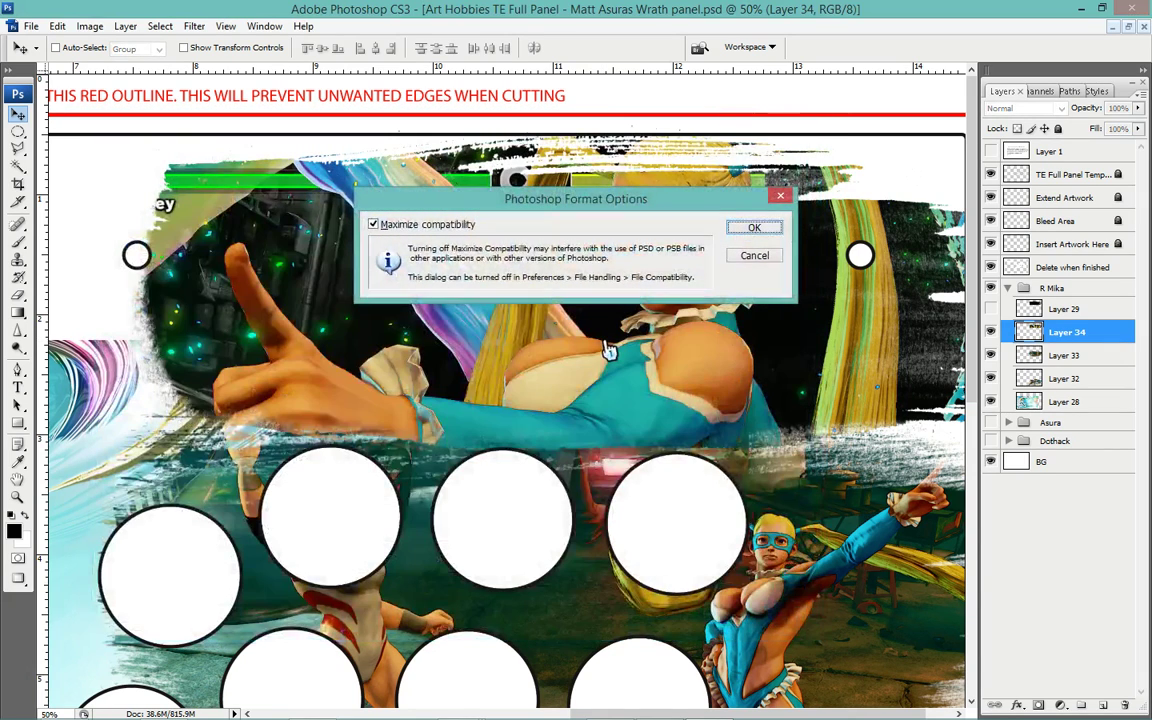
key("Return")
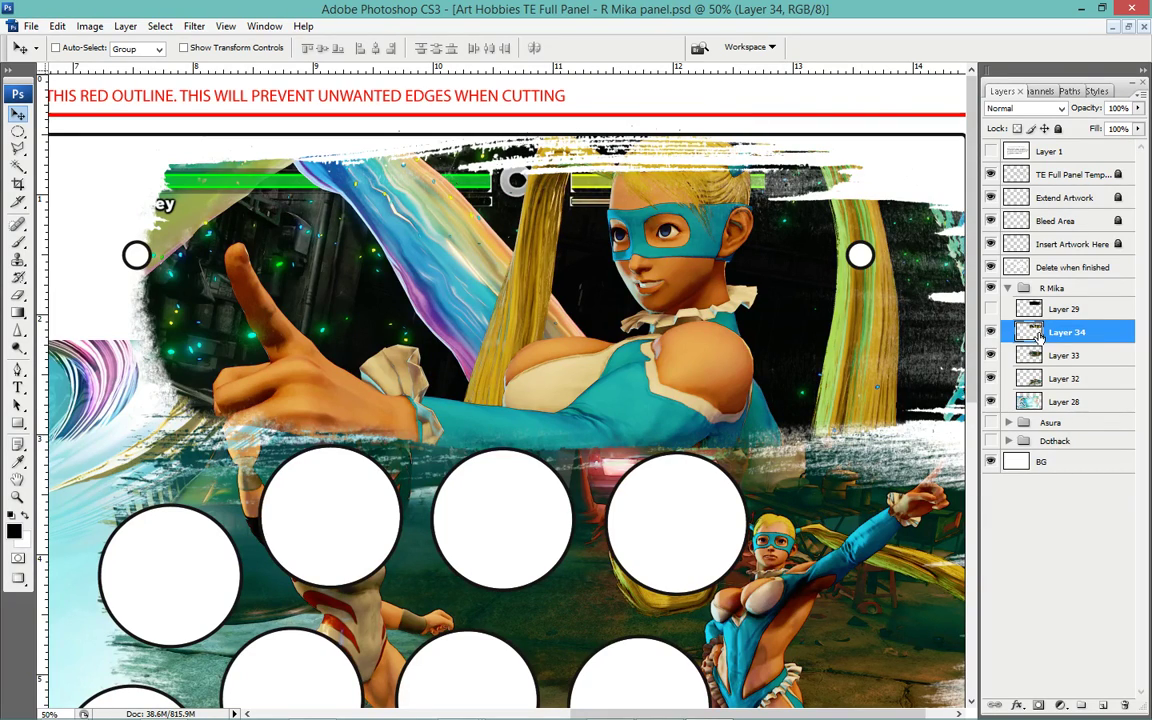
Delete the hidden Layer 29 from the R Mika group and zoom out to the whole panel.
left_click(1125, 670)
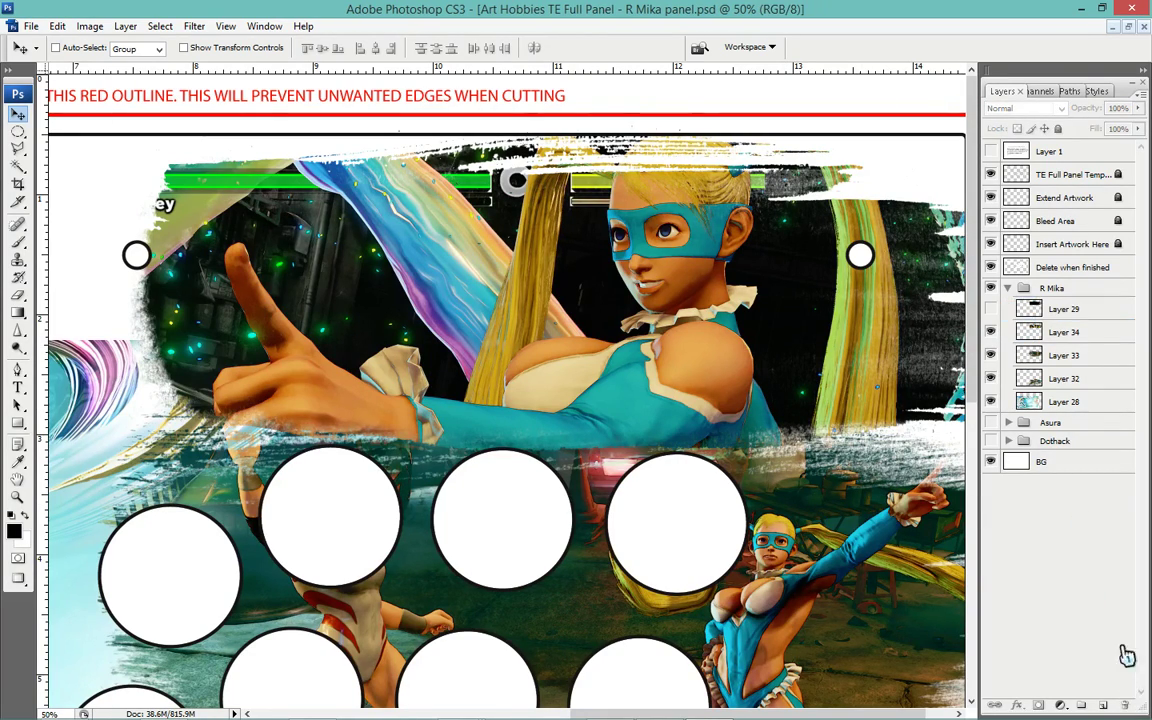
left_click(1040, 309)
key("Delete")
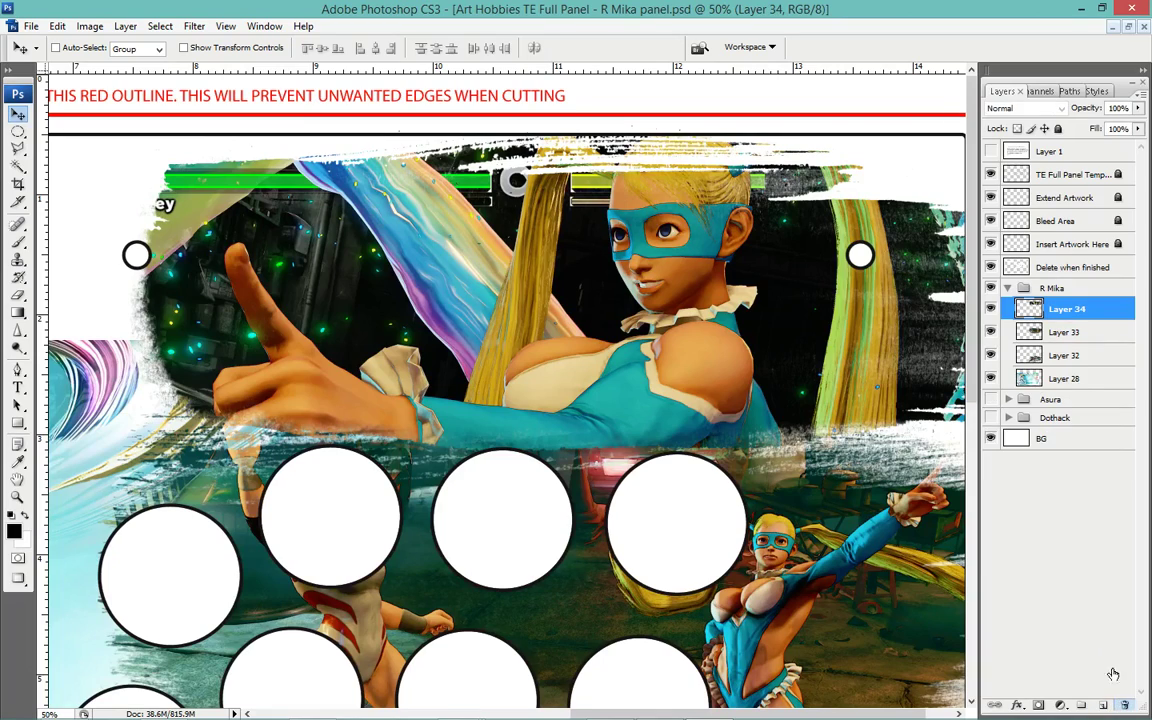
left_click(1063, 355)
left_click(1065, 332)
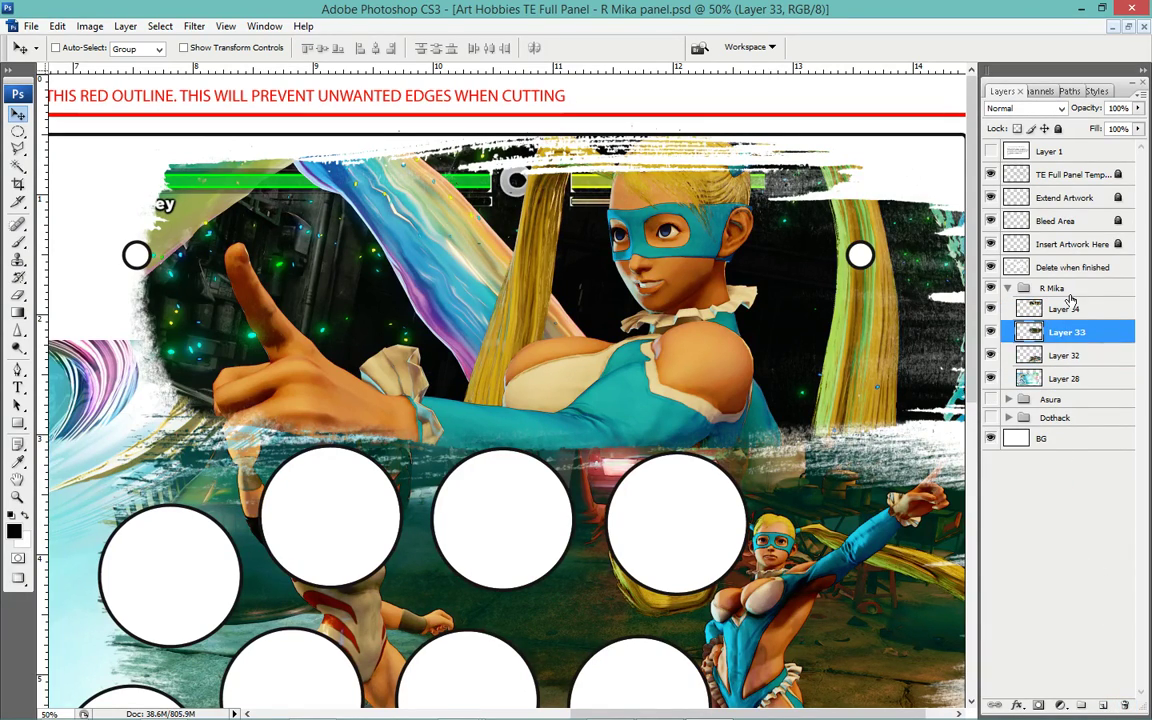
key("ctrl+minus")
key("ctrl+minus")
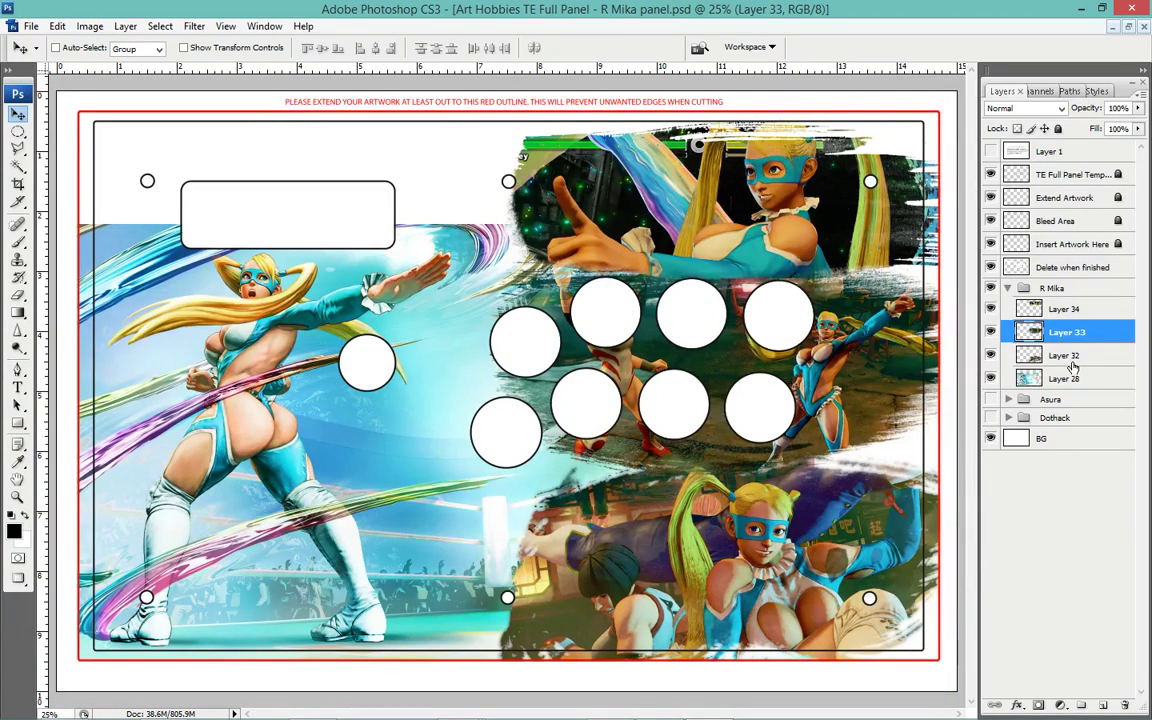
left_click(1068, 357)
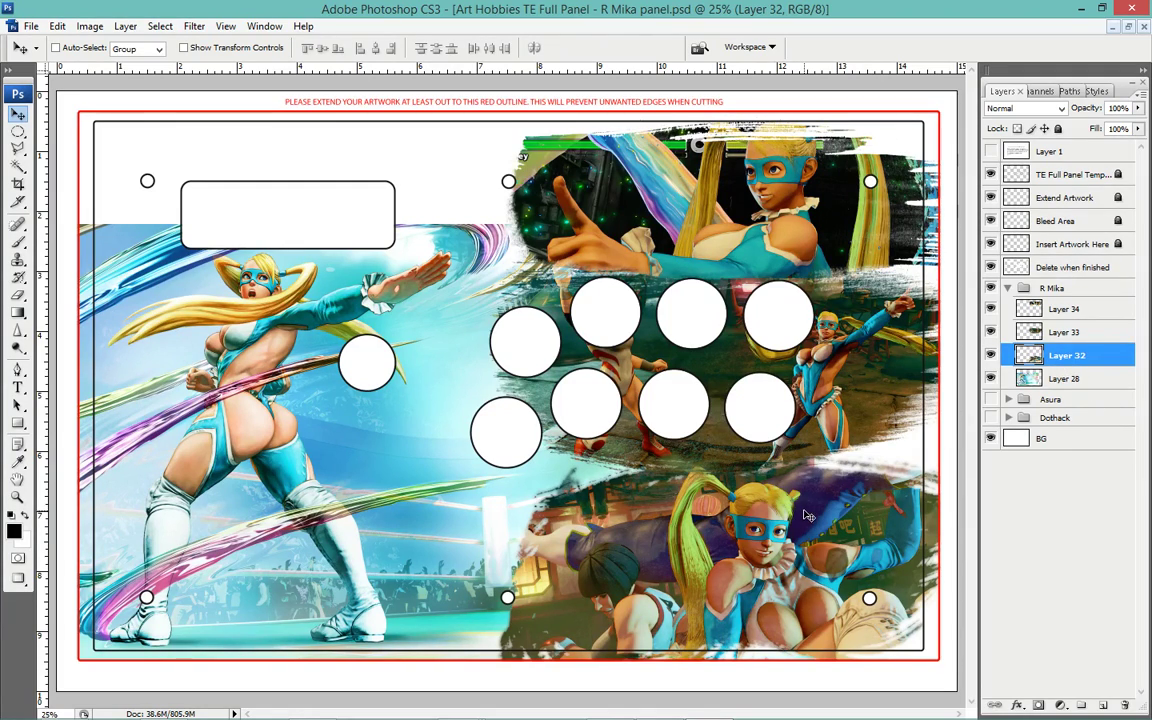
Rotate Layer 32's lower-right screenshot about 4.3° and nudge it slightly up and left.
key("ctrl+t")
left_click_drag(341, 312, 408, 302)
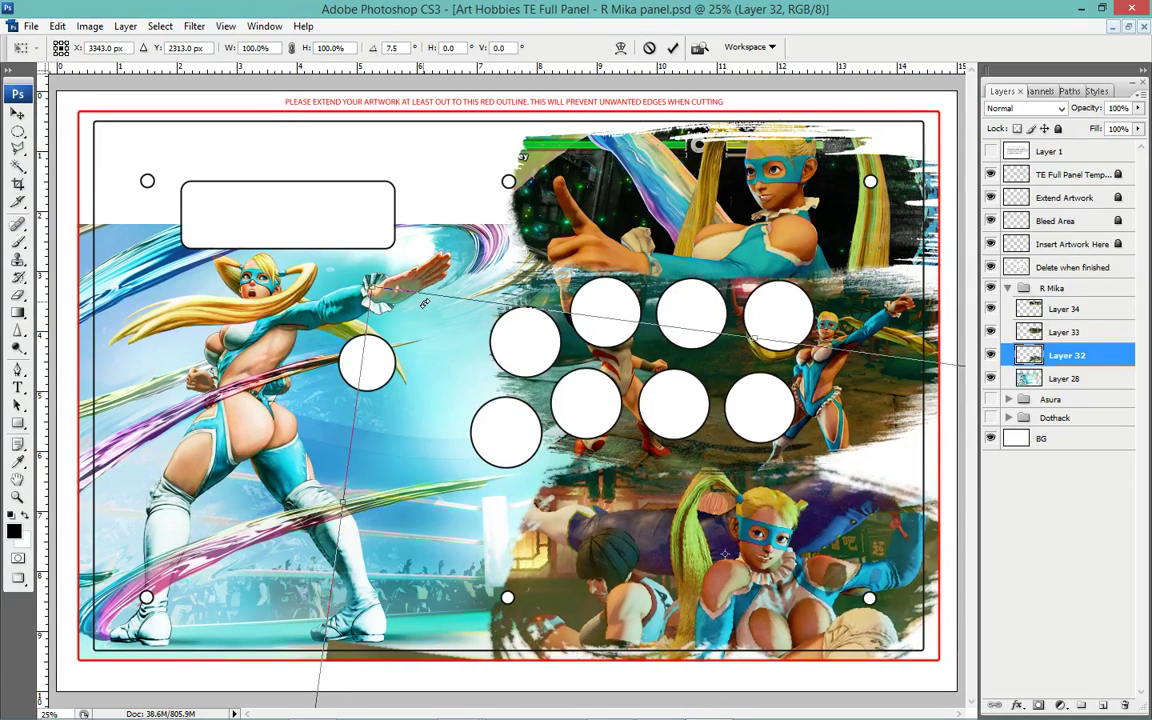
left_click_drag(408, 302, 385, 304)
key("shift+Left")
key("shift+Left")
key("shift+Left")
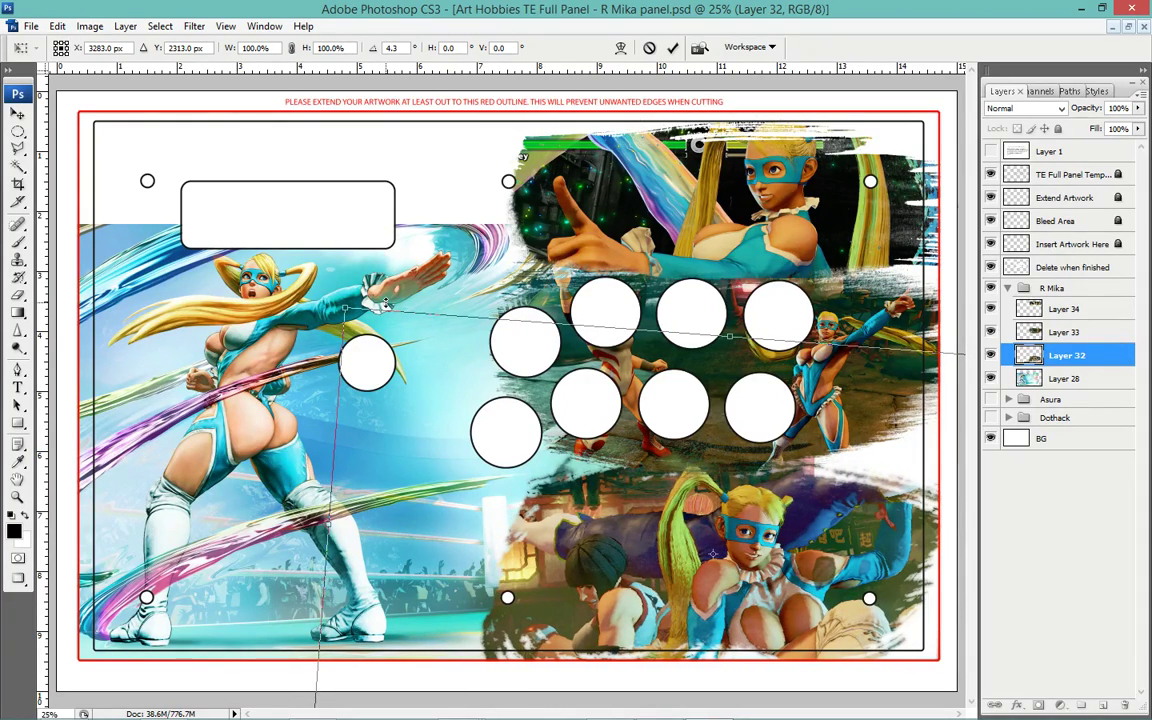
key("shift+Up")
key("shift+Up")
key("Up")
key("Up")
key("Up")
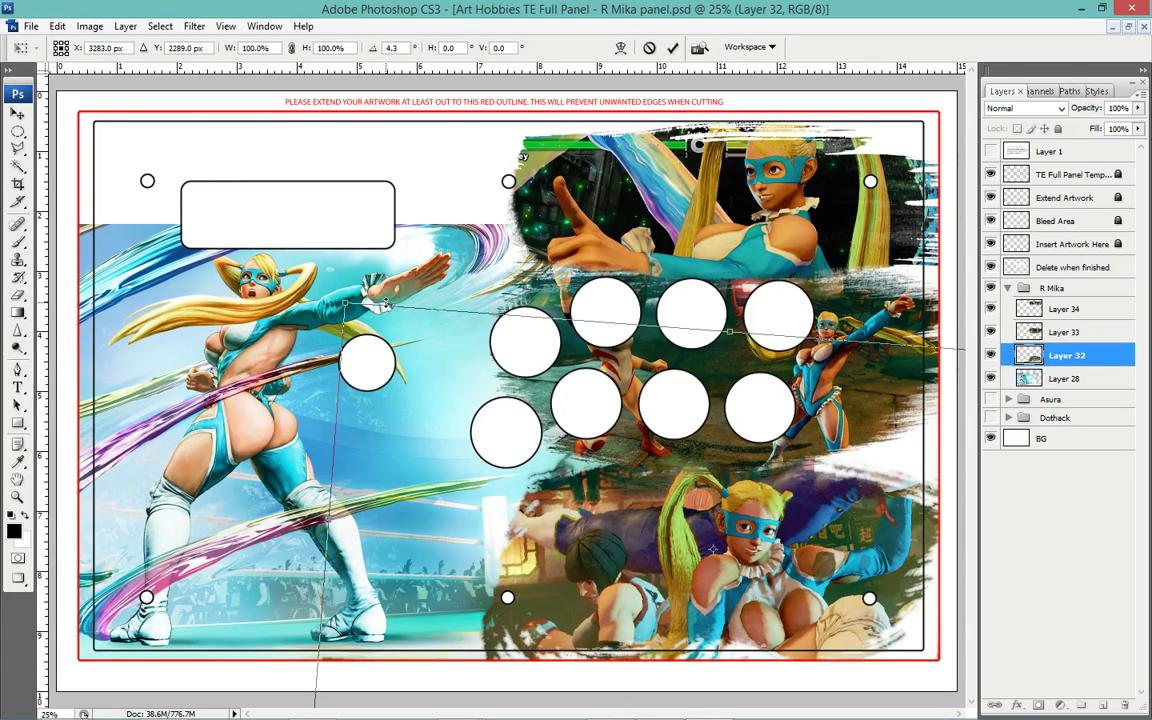
key("Return")
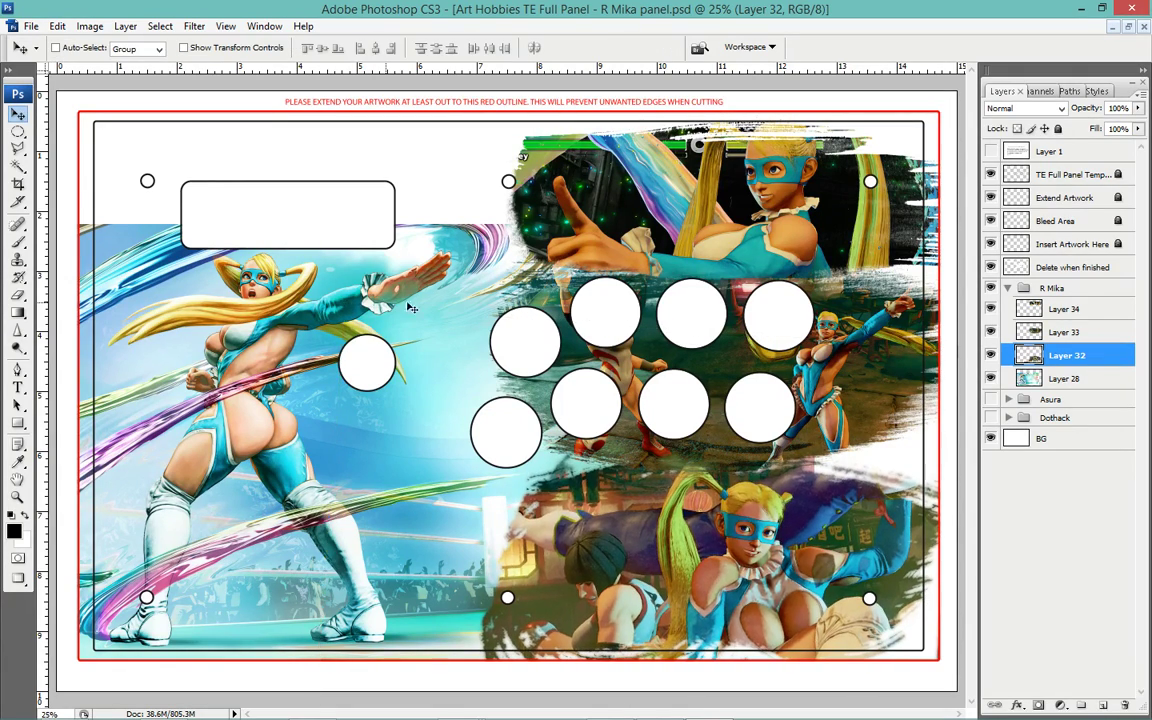
left_click(1068, 333)
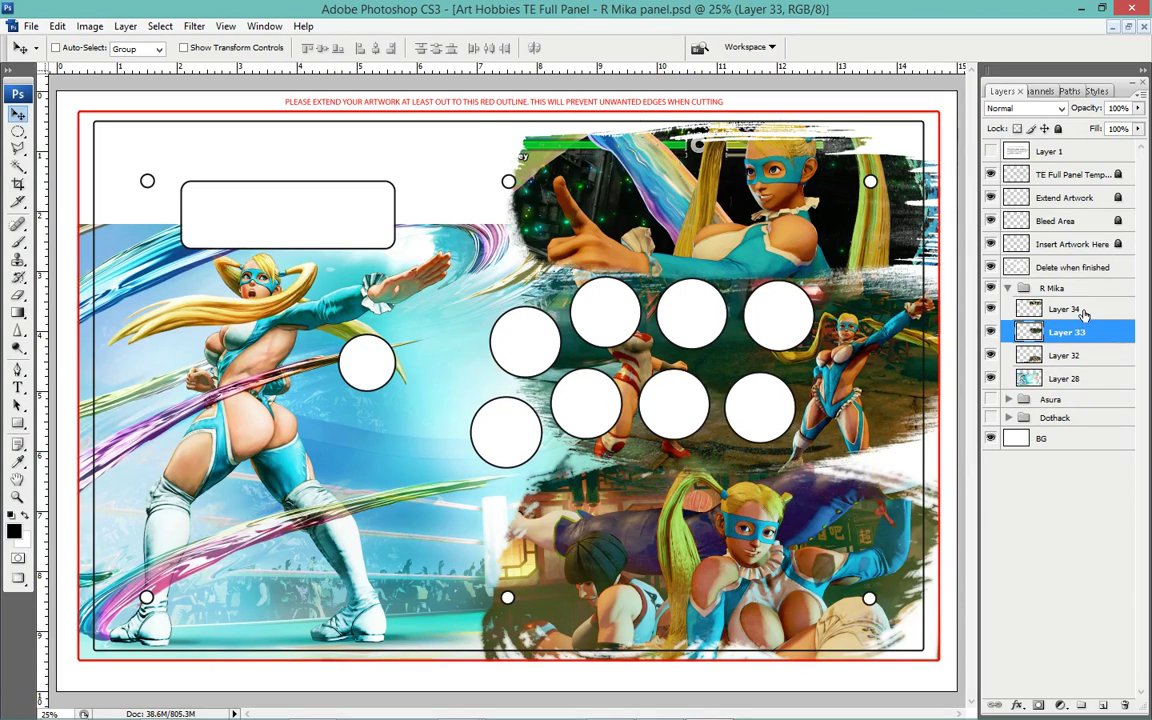
left_click(1082, 311)
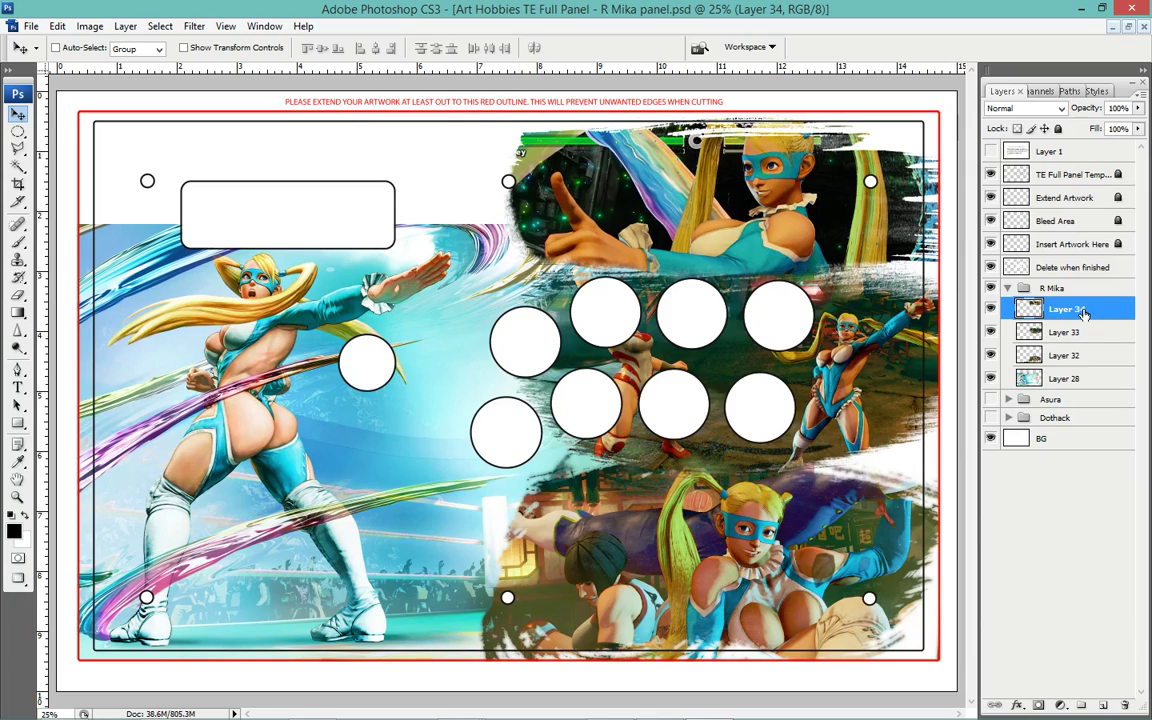
Nudge the top screenshot on Layer 34 slightly right and down.
key("Right")
key("Right")
key("Right")
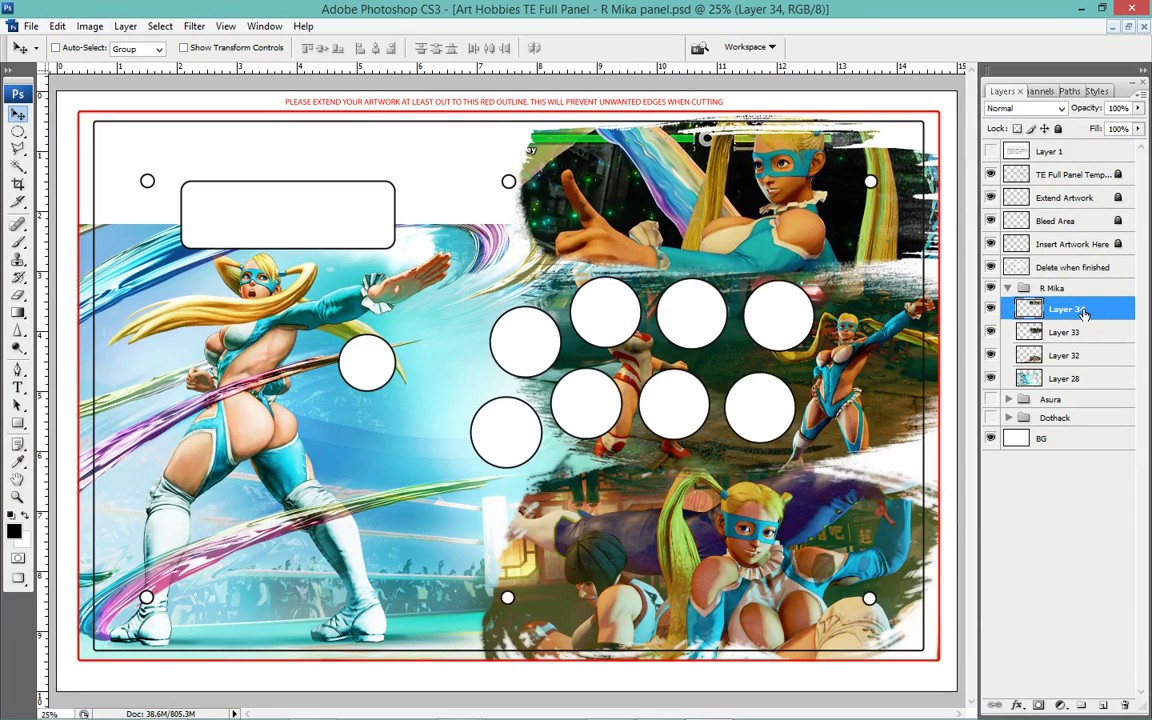
key("Down")
key("Down")
key("Down")
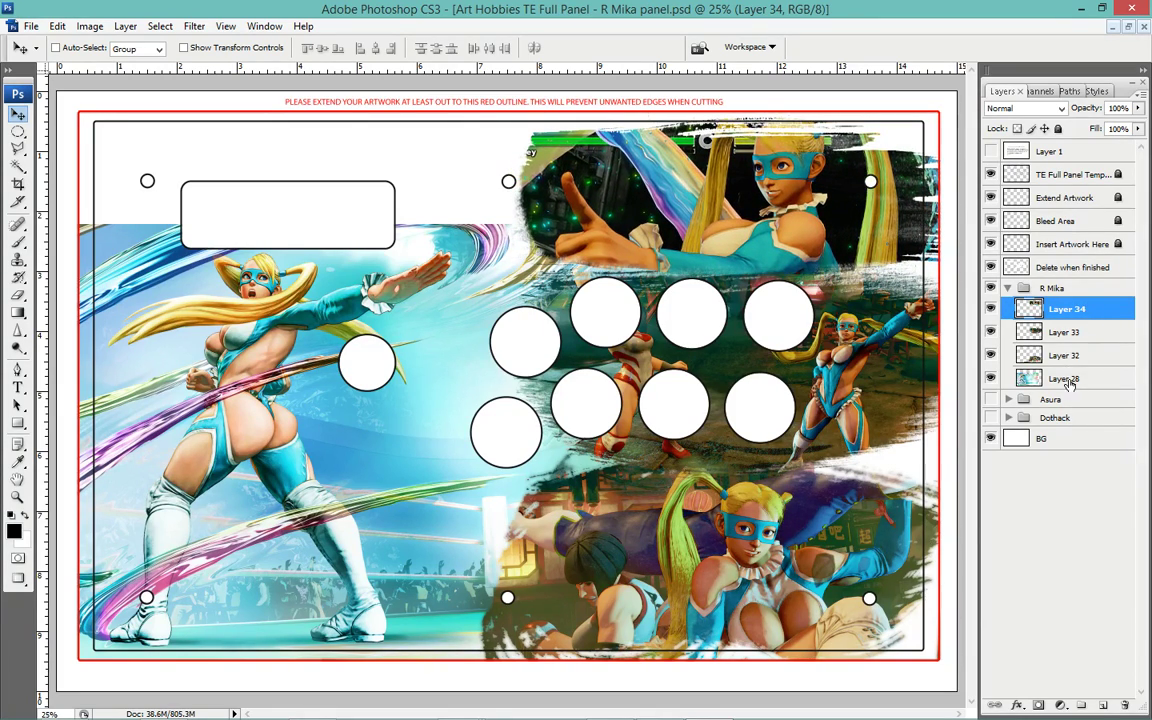
left_click(1068, 358)
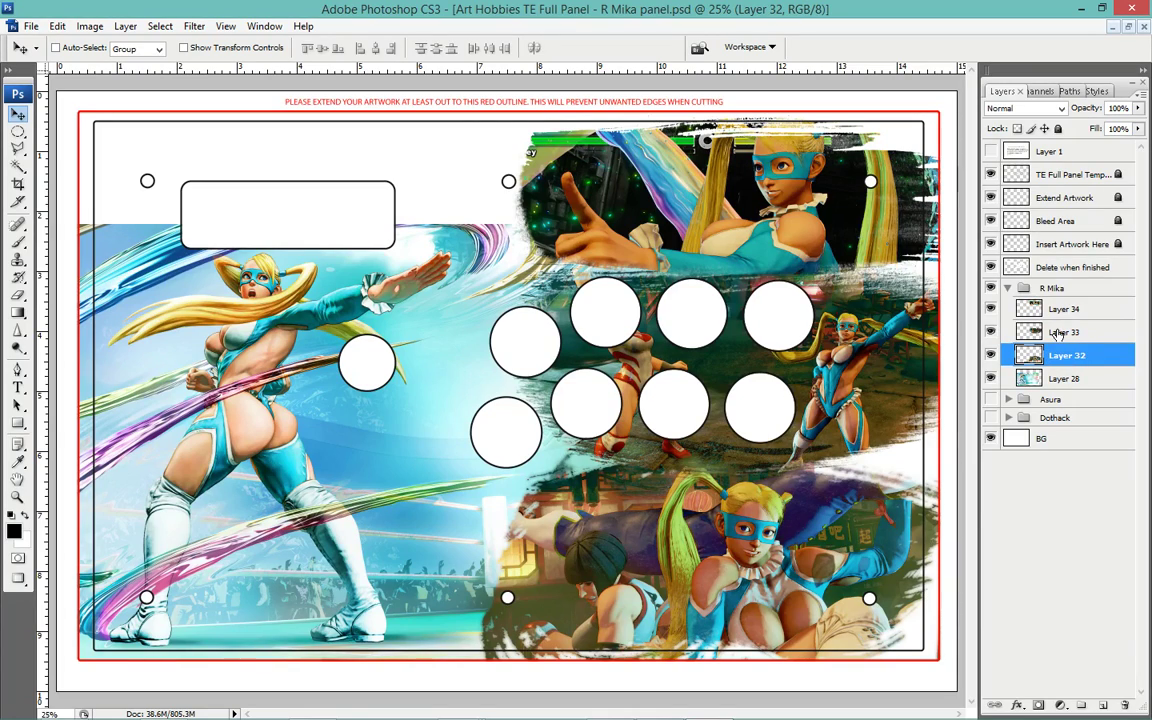
left_click(1058, 334)
left_click(1061, 310)
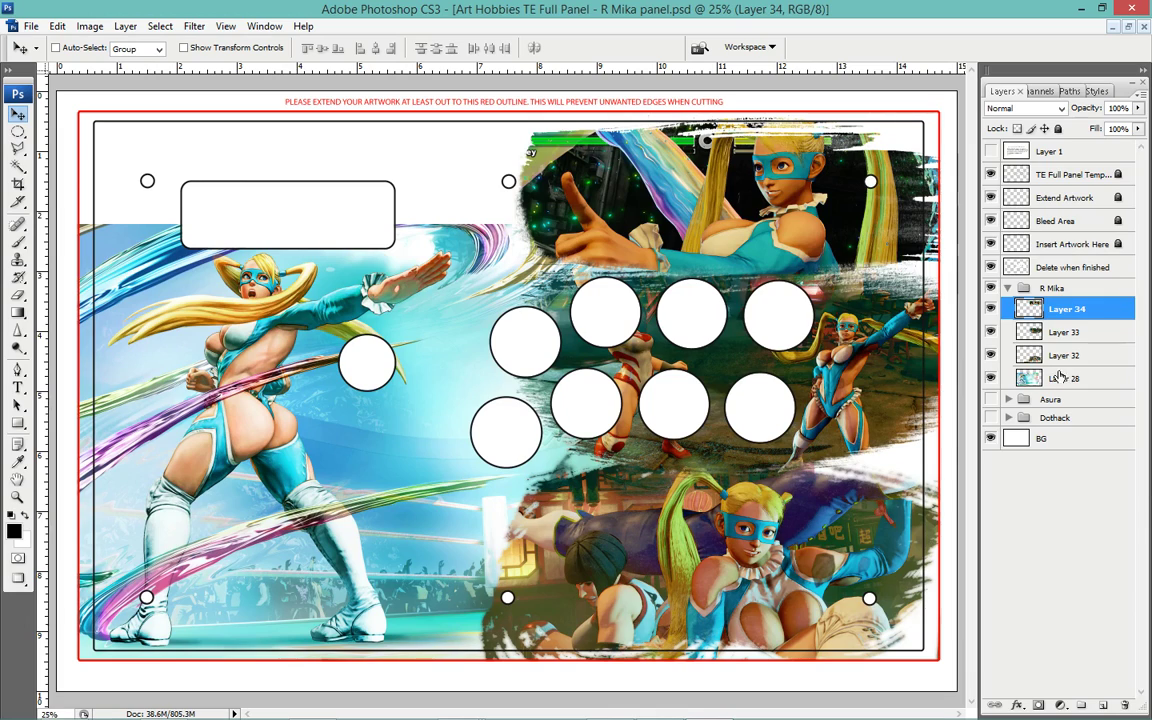
Give Layer 34 a drop shadow with 90° angle, 34 px distance, 2% spread and 28 px size.
double_click(1070, 378)
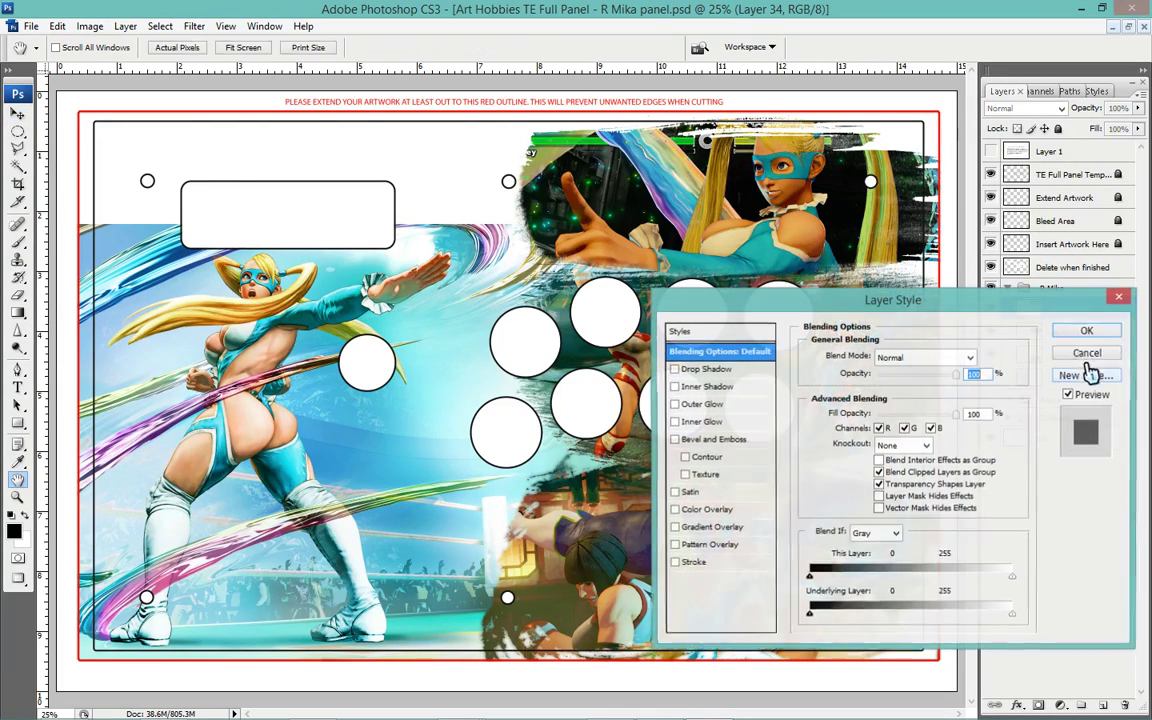
left_click(707, 369)
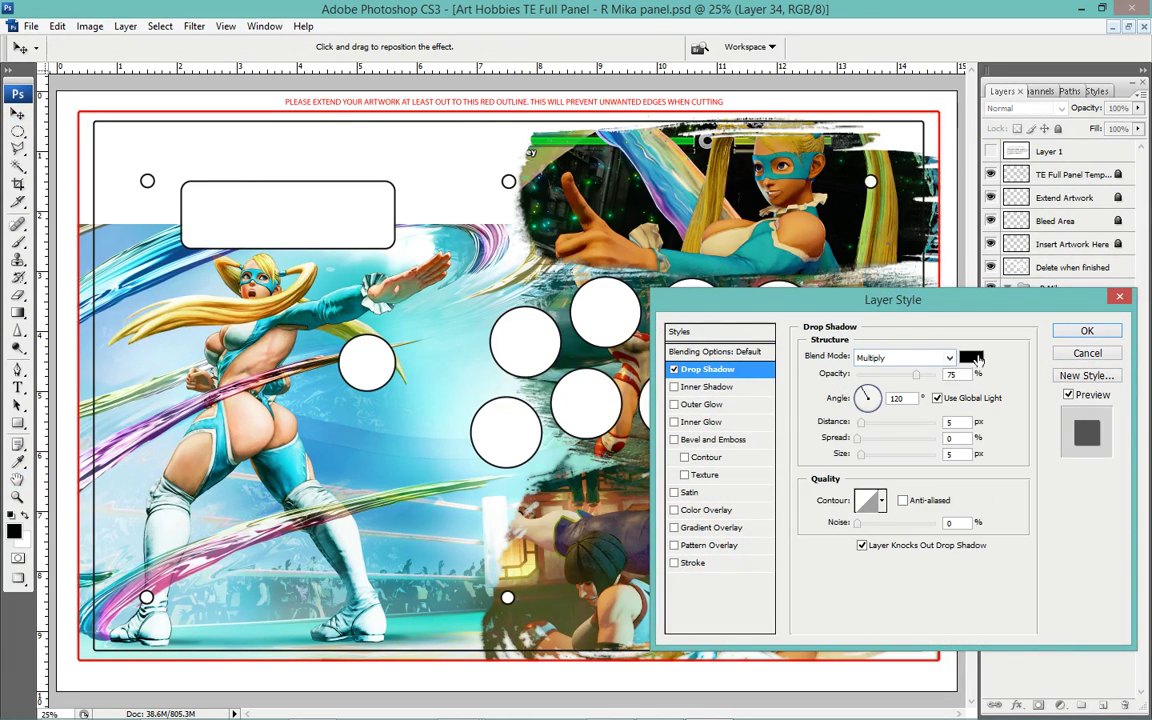
double_click(897, 398)
type("90")
left_click_drag(910, 322, 214, 329)
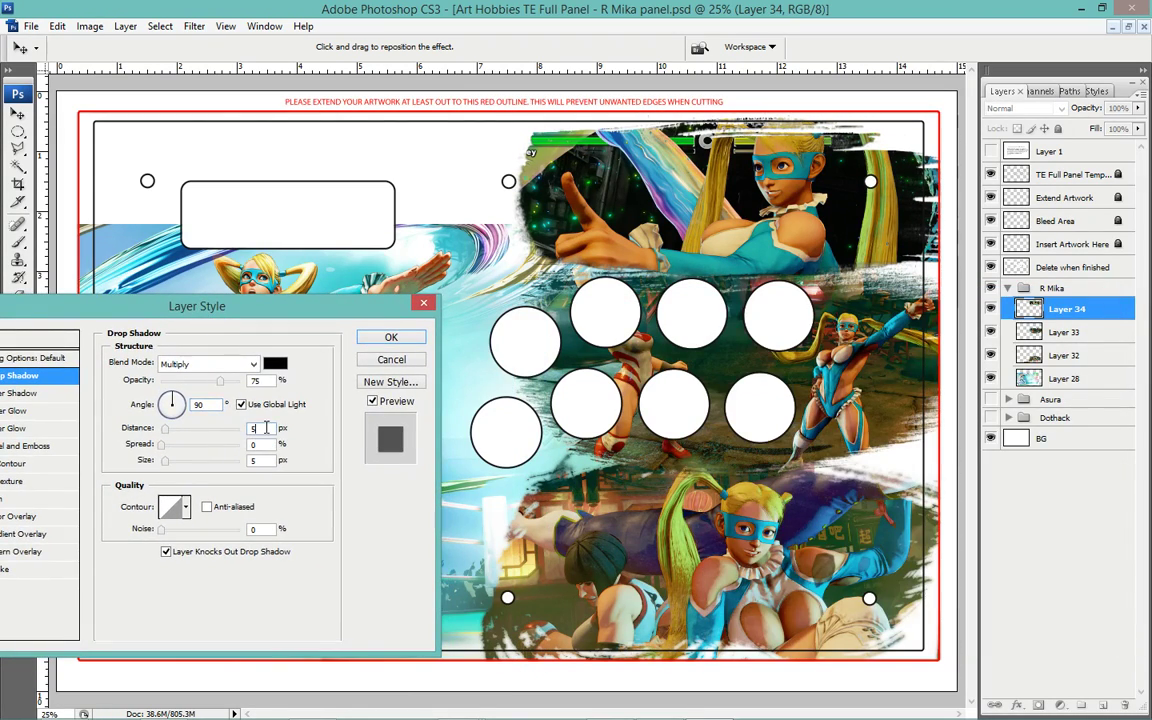
key("shift+Up")
key("shift+Up")
key("shift+Up")
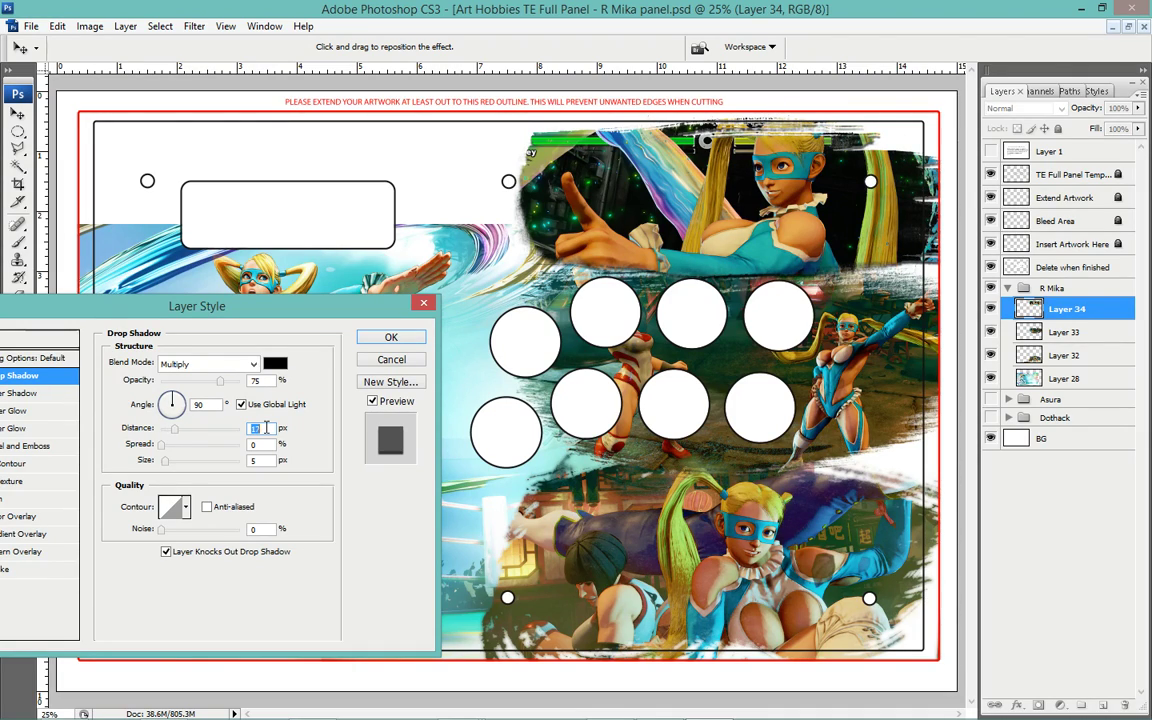
key("shift+Up")
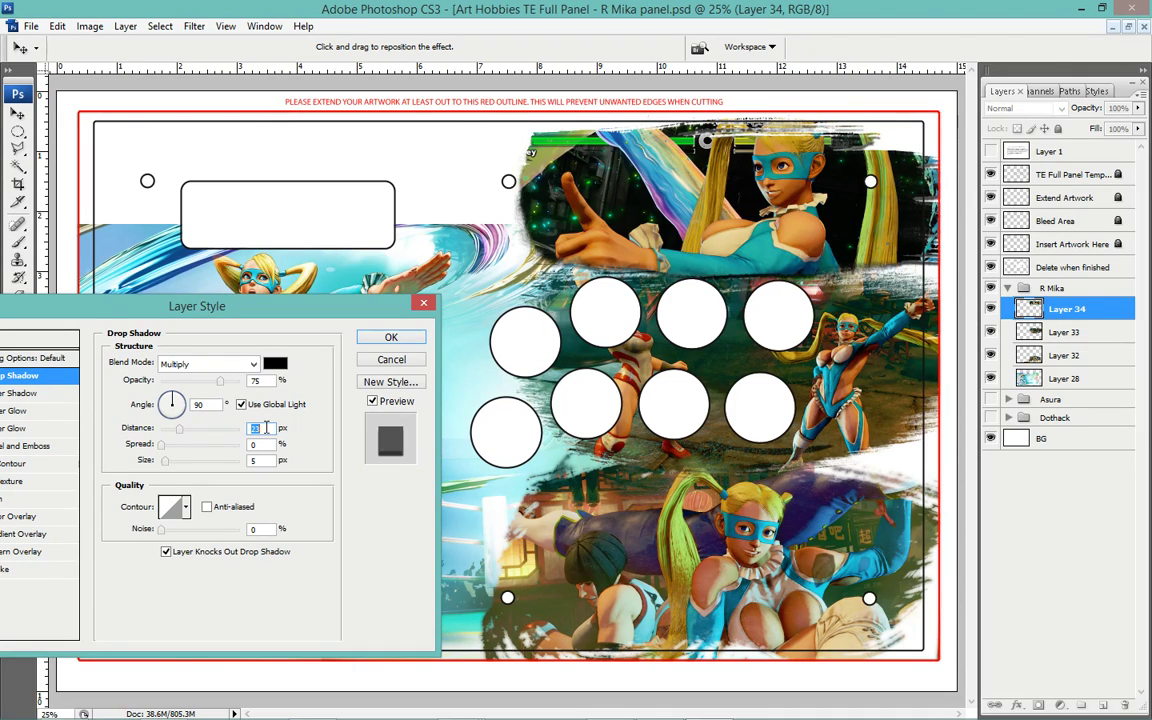
key("shift+Up")
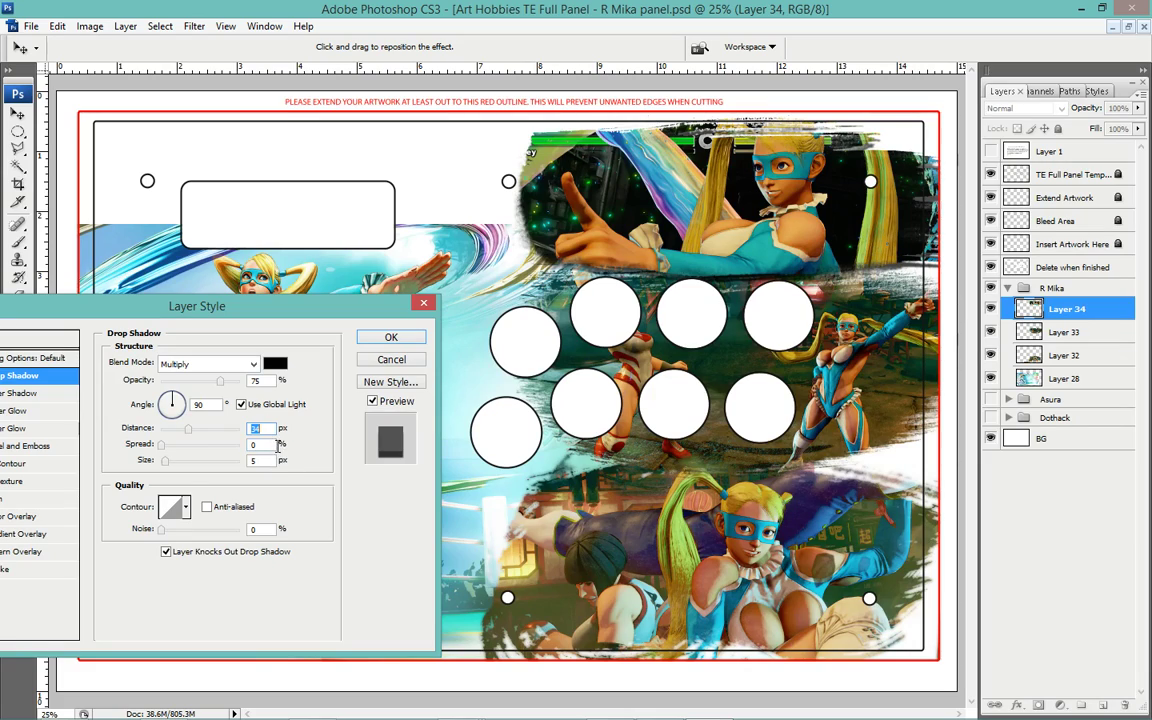
left_click(270, 461)
key("shift+Up")
type("28")
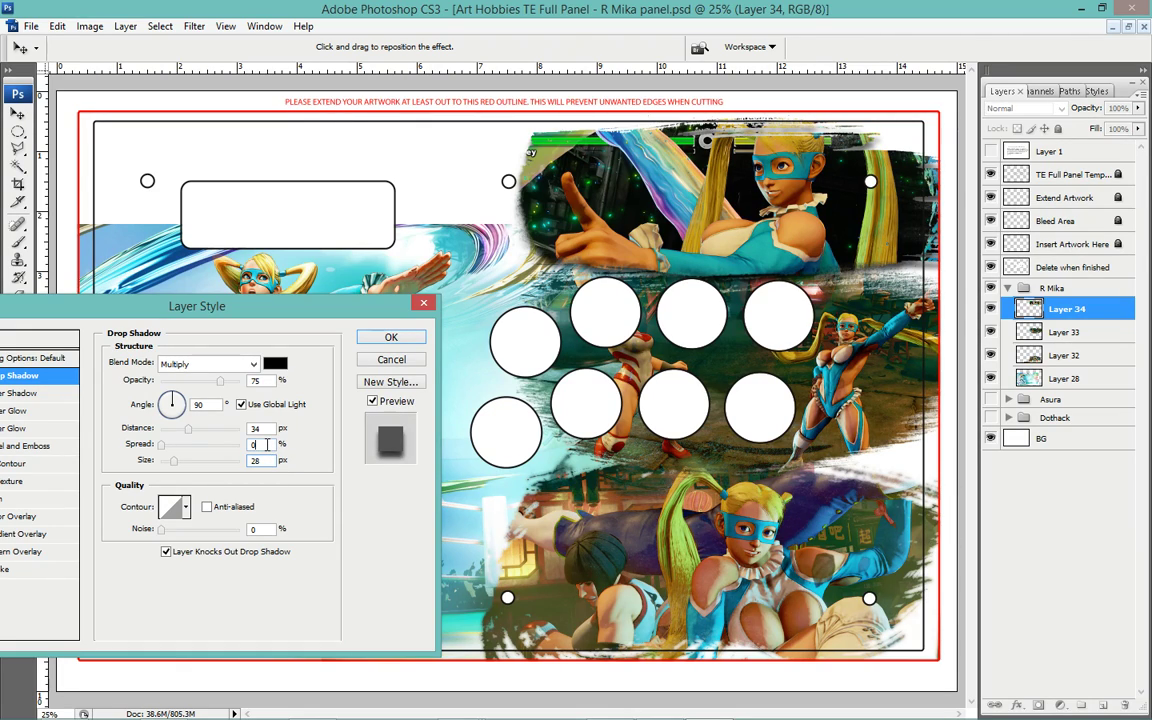
key("shift+Up")
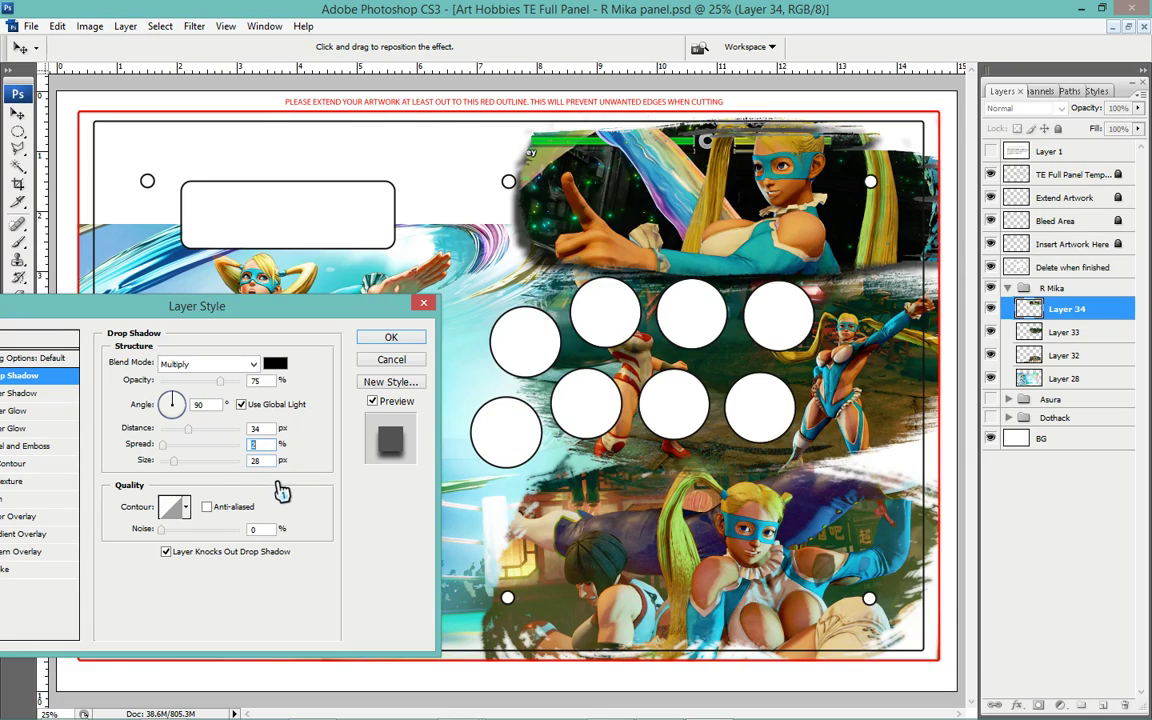
type("2")
key("shift+Up")
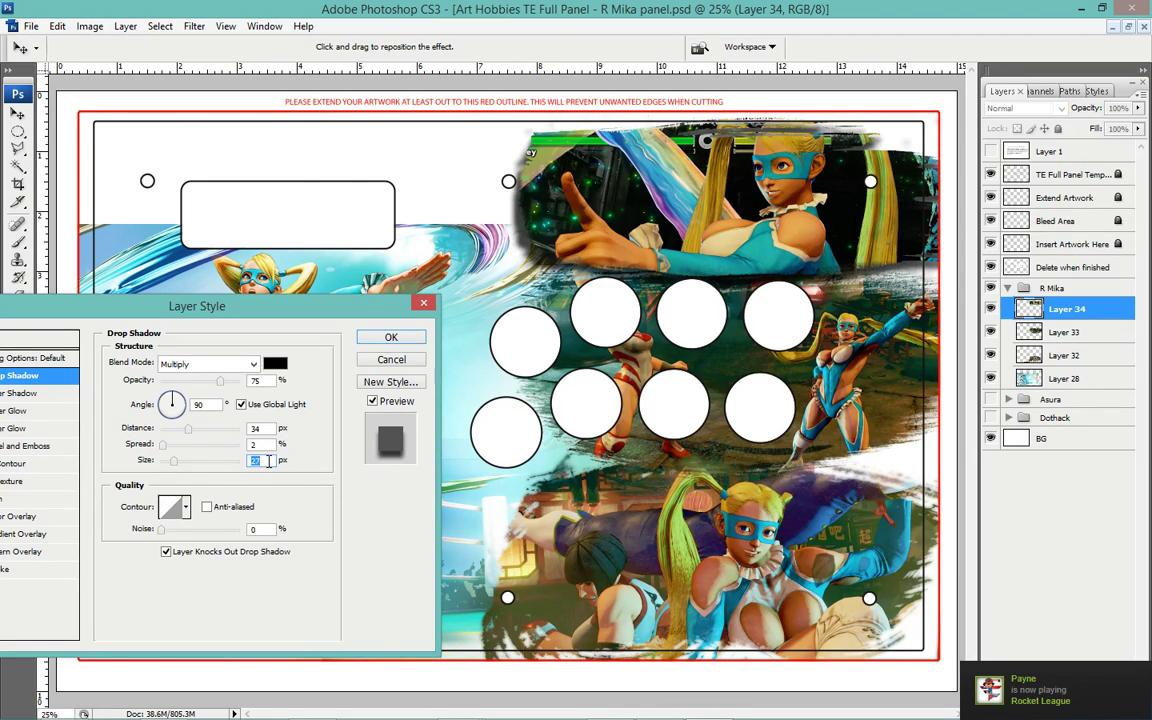
key("Return")
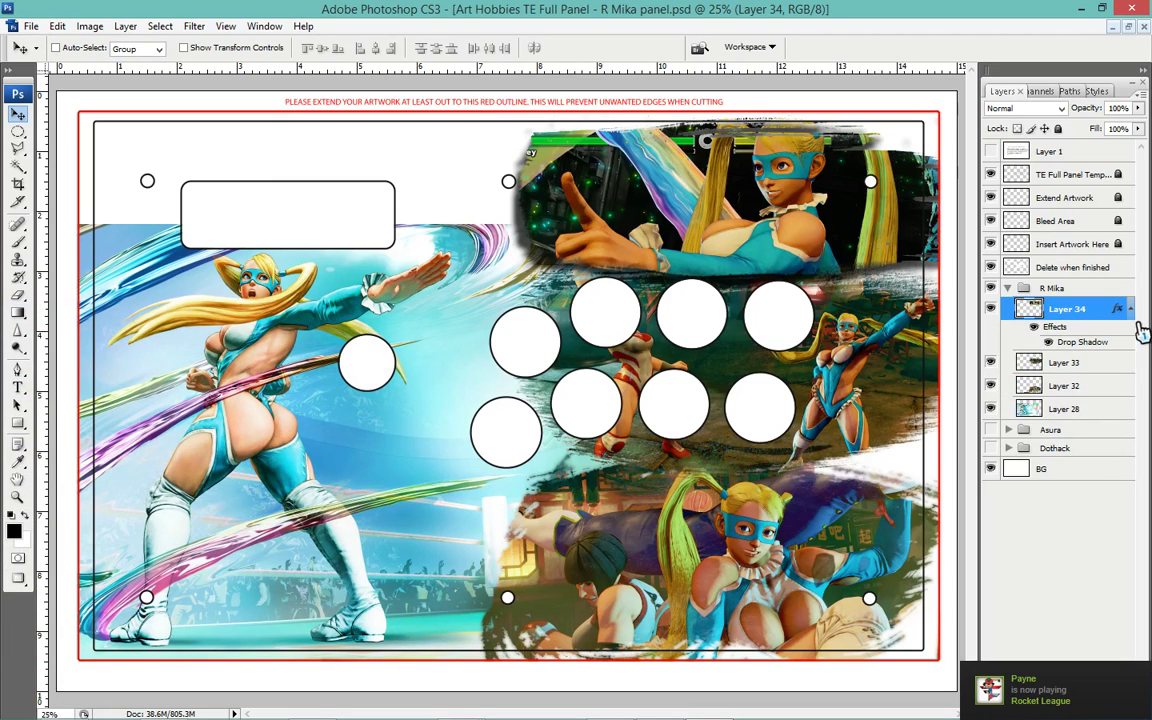
Collapse Layer 34's effects list and bring up the Image > Adjustments menu.
left_click(1130, 310)
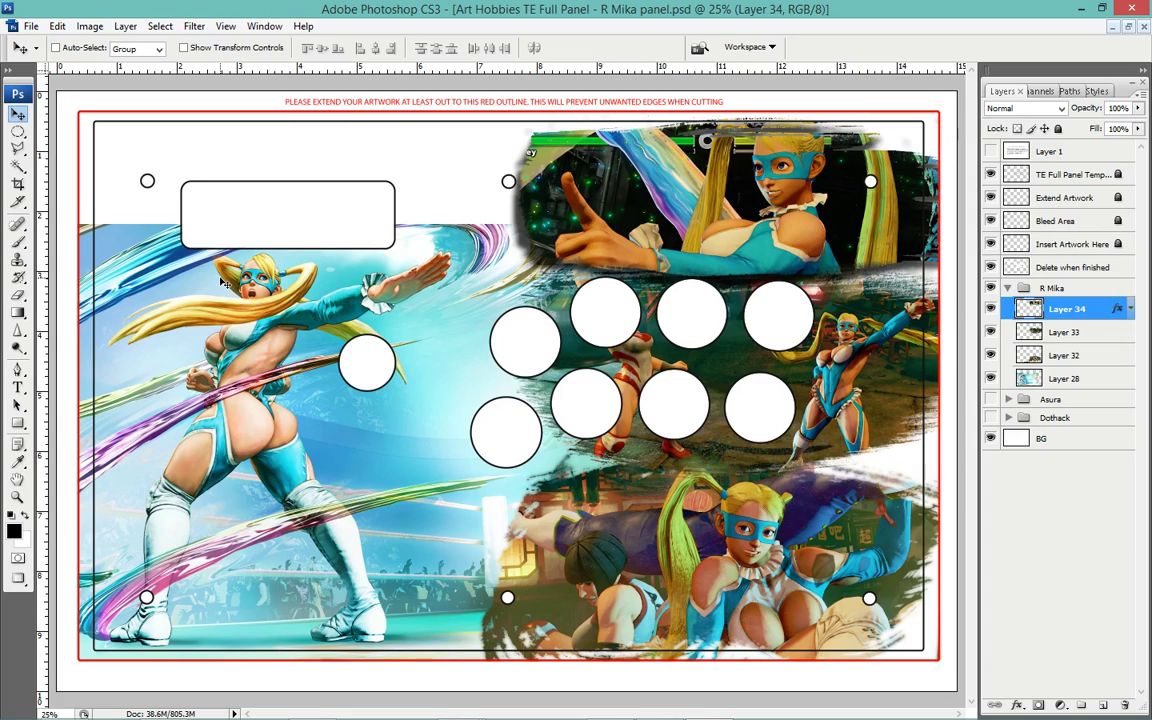
left_click(89, 26)
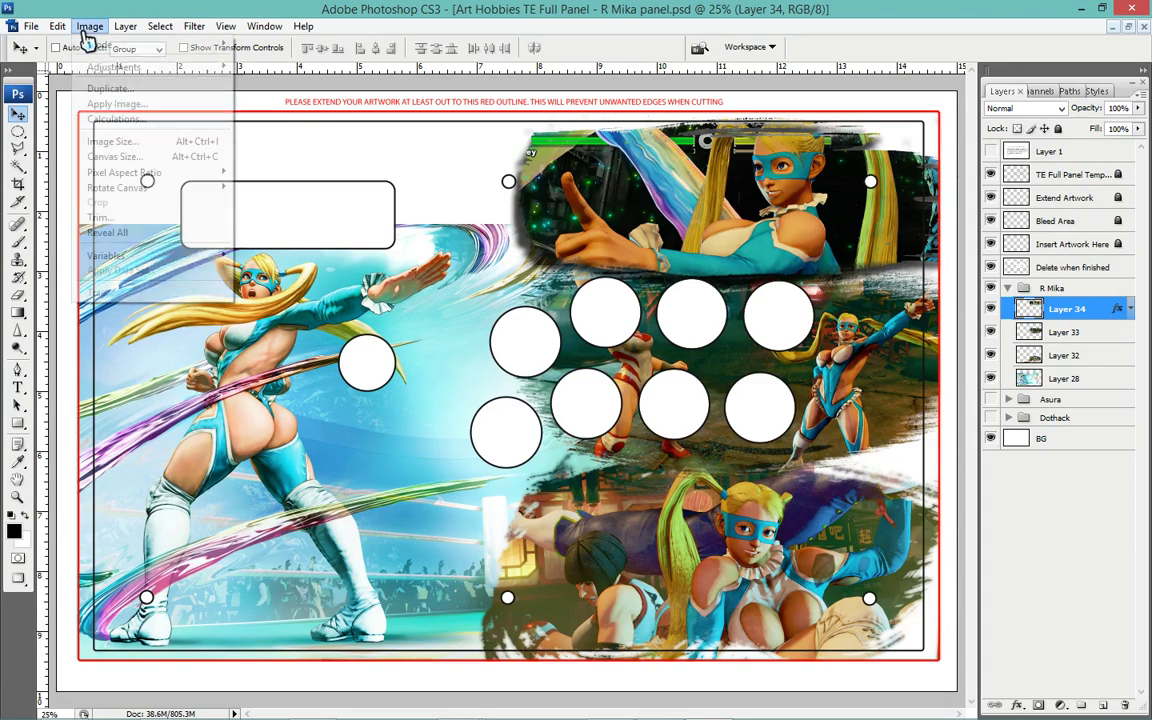
mouse_move(114, 66)
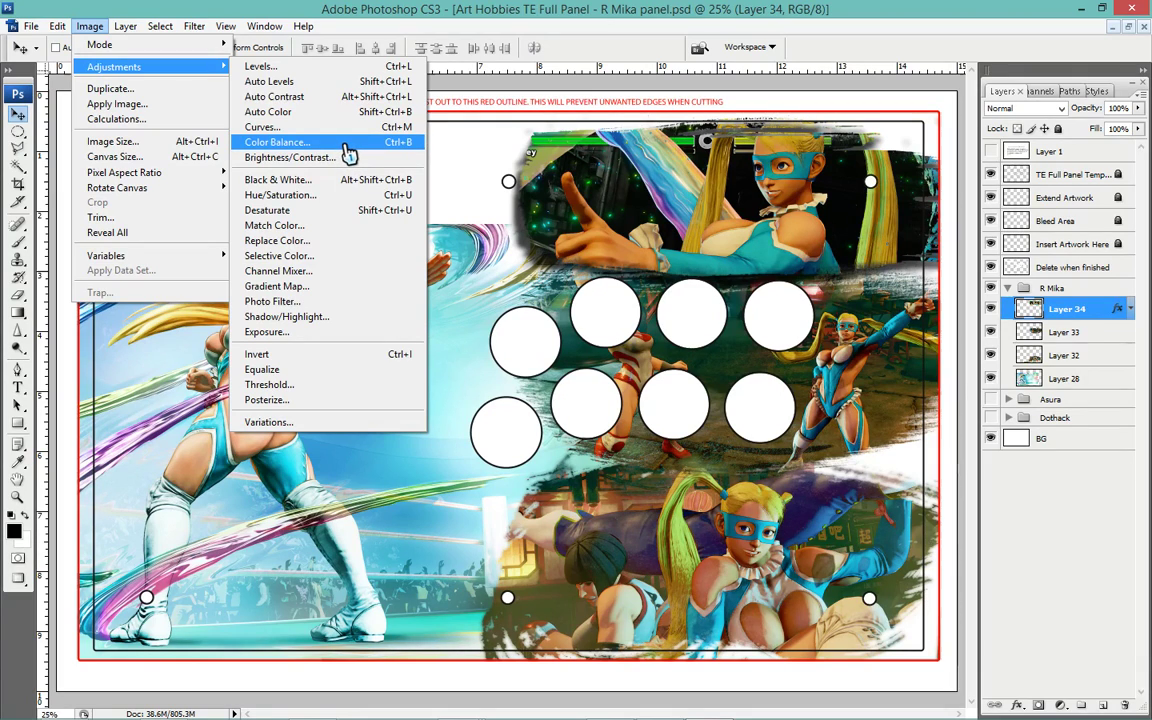
Brighten Layer 34's screenshot with a two-point Curves adjustment raising input 61 to output 102.
left_click(320, 127)
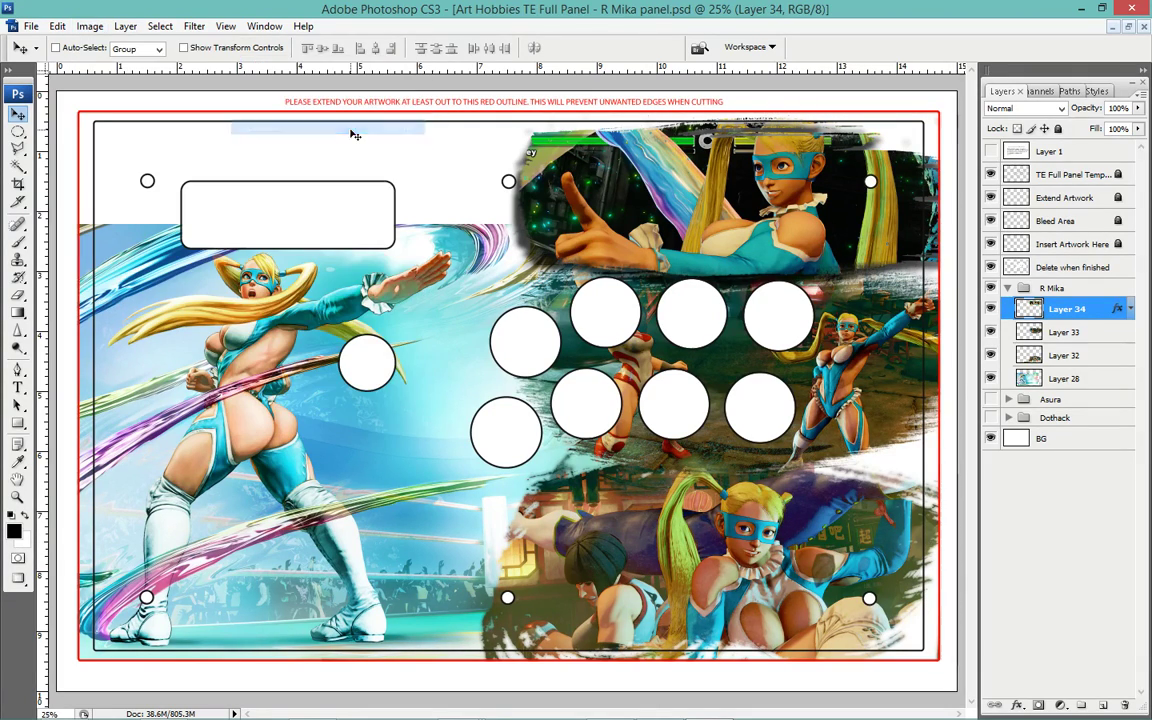
left_click_drag(597, 118, 284, 140)
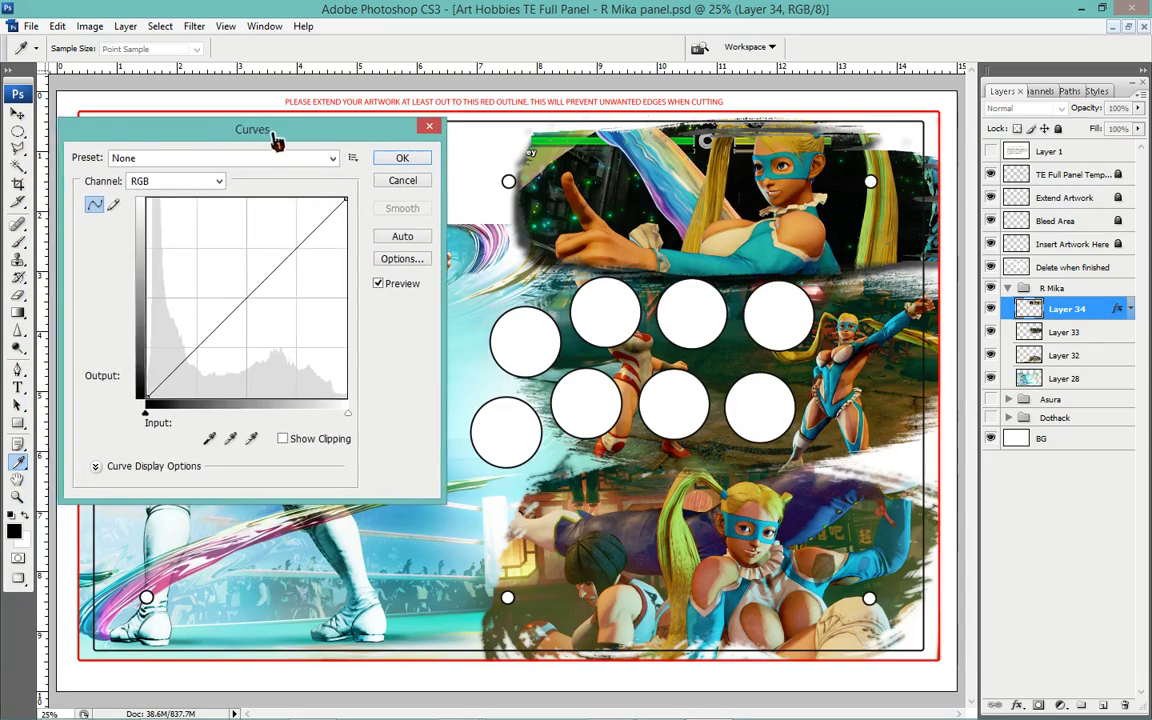
mouse_move(305, 249)
left_mouse_down()
mouse_move(312, 270)
mouse_move(294, 236)
mouse_move(333, 241)
mouse_move(279, 243)
left_mouse_up()
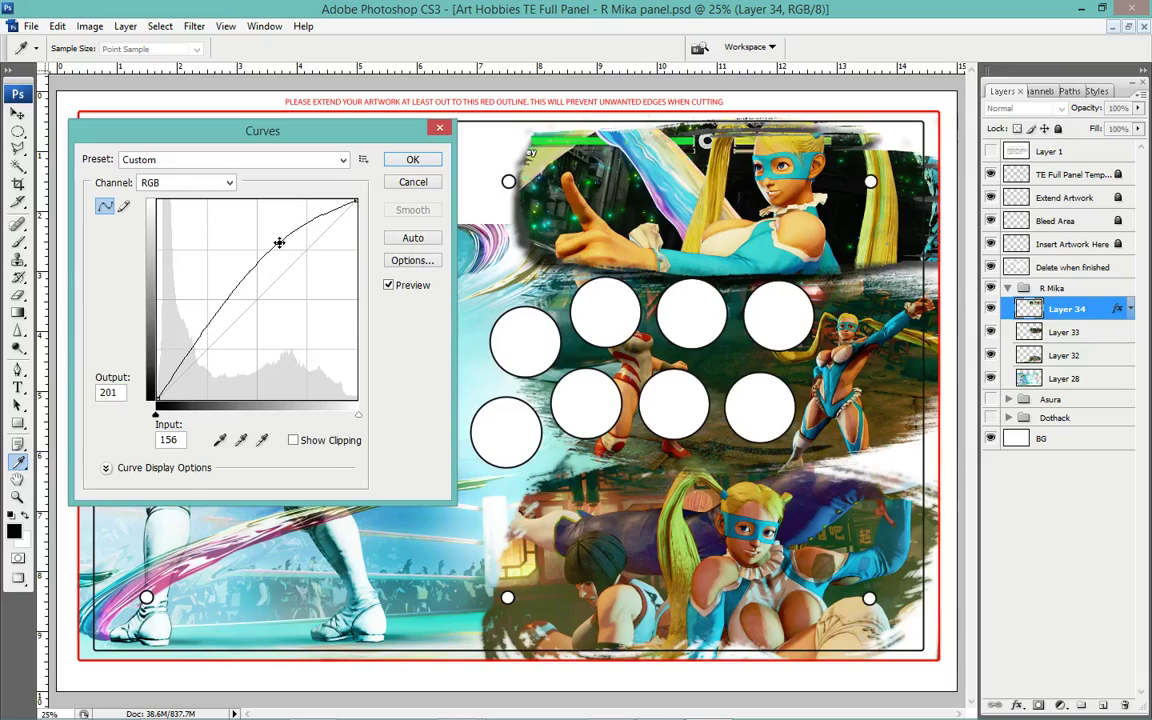
left_click_drag(279, 243, 283, 250)
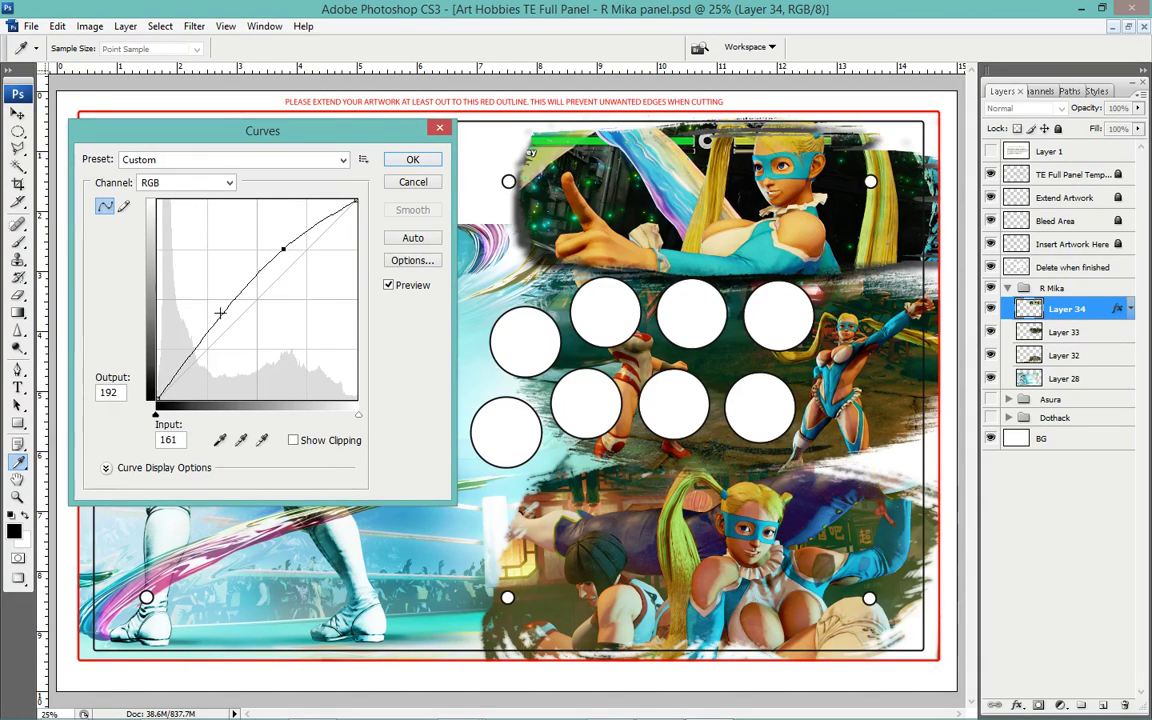
left_click_drag(218, 308, 239, 313)
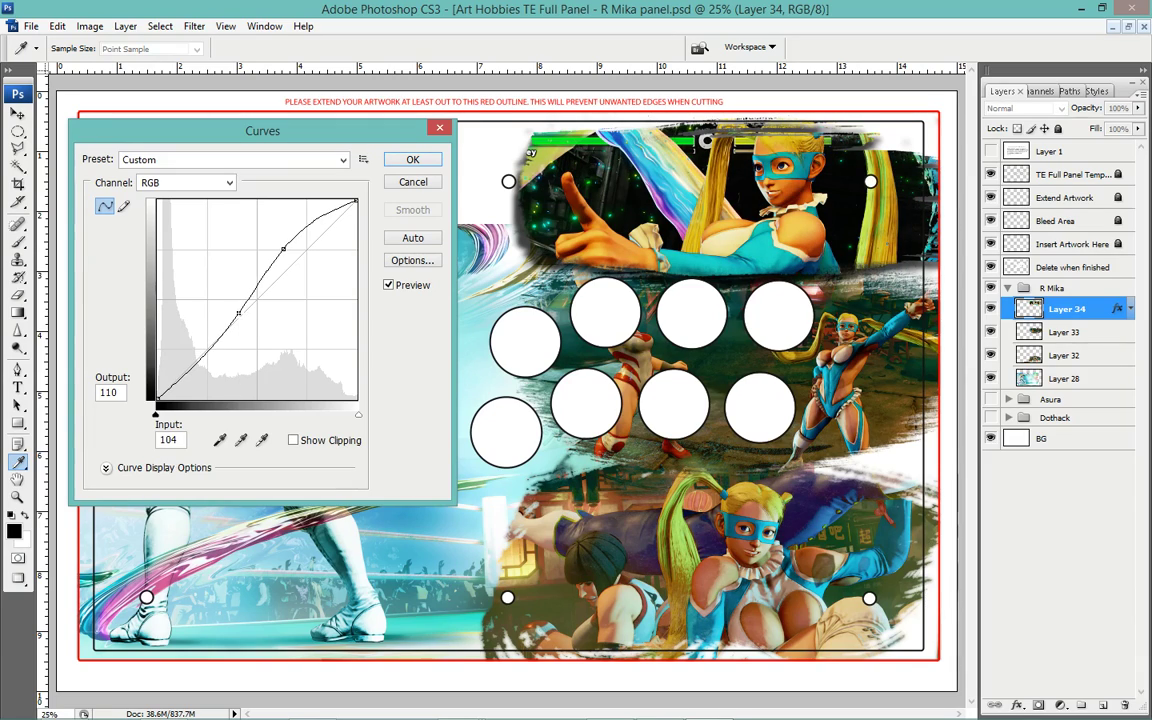
left_click_drag(239, 313, 204, 318)
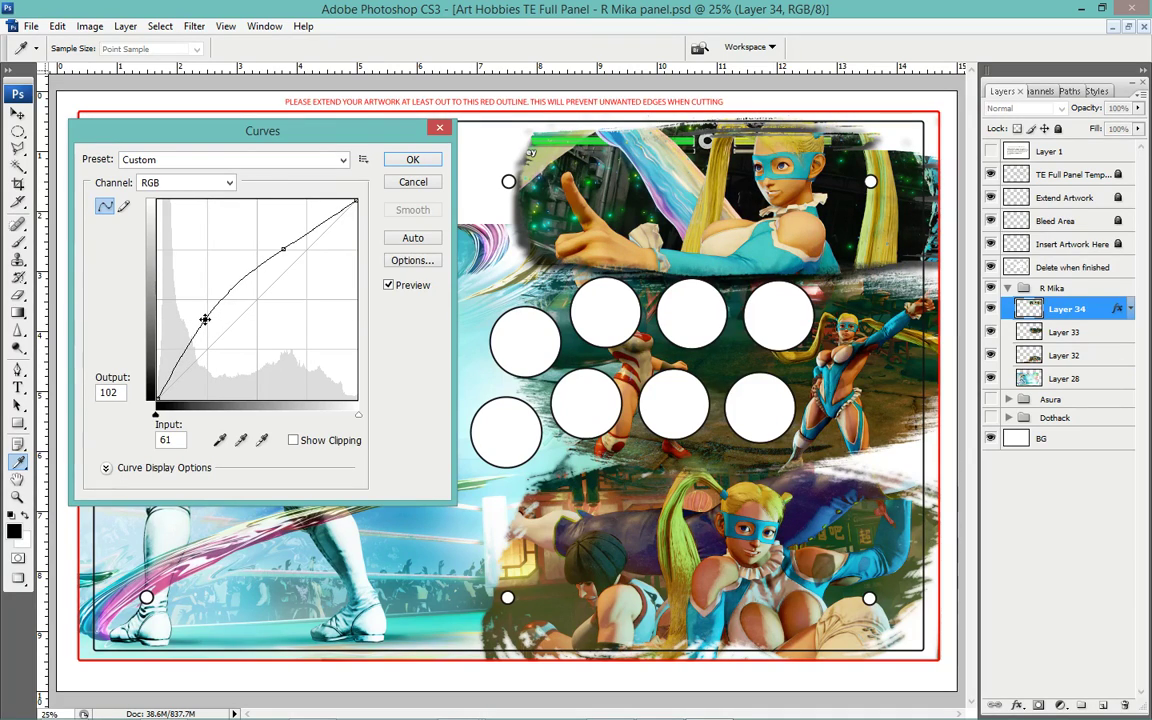
left_click(416, 158)
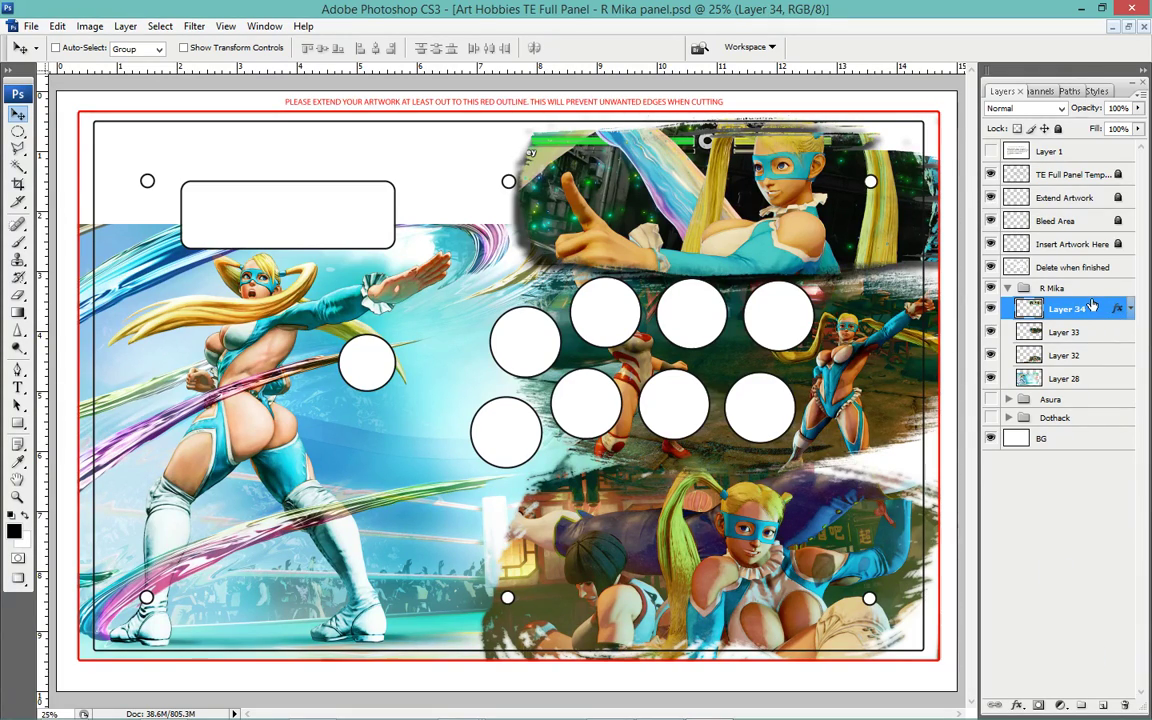
Duplicate Layer 34, hide the original, and fully desaturate the copy (Saturation -100).
key("ctrl+j")
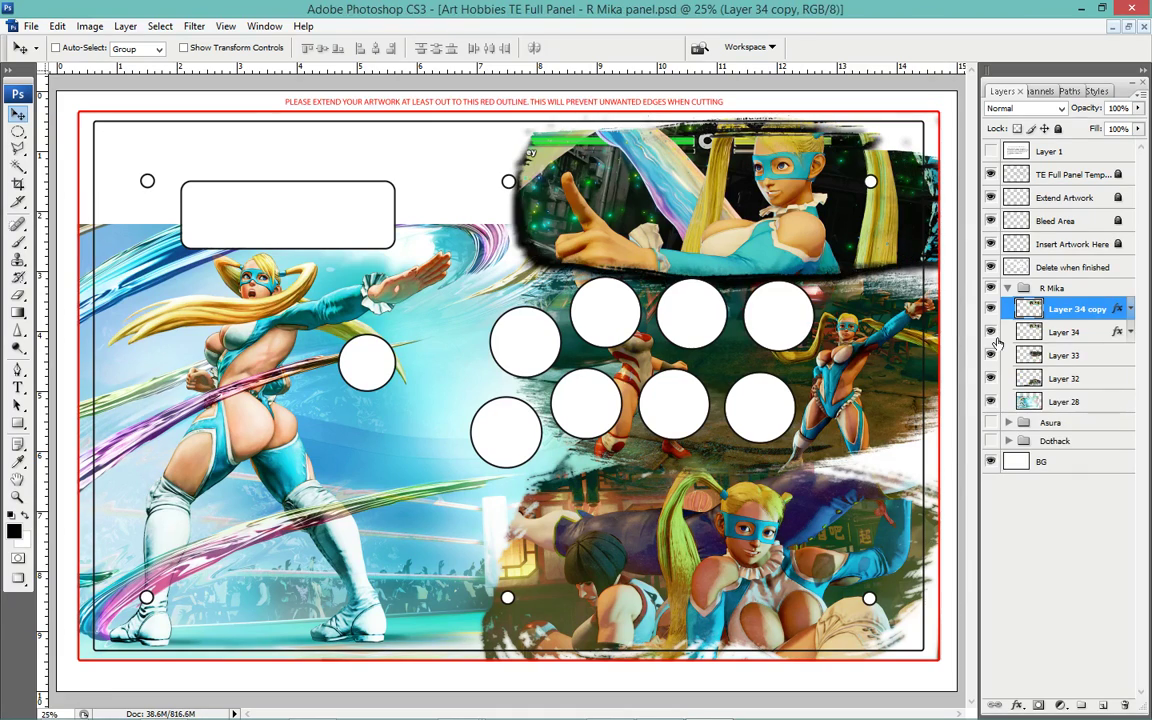
left_click(990, 333)
key("ctrl+b")
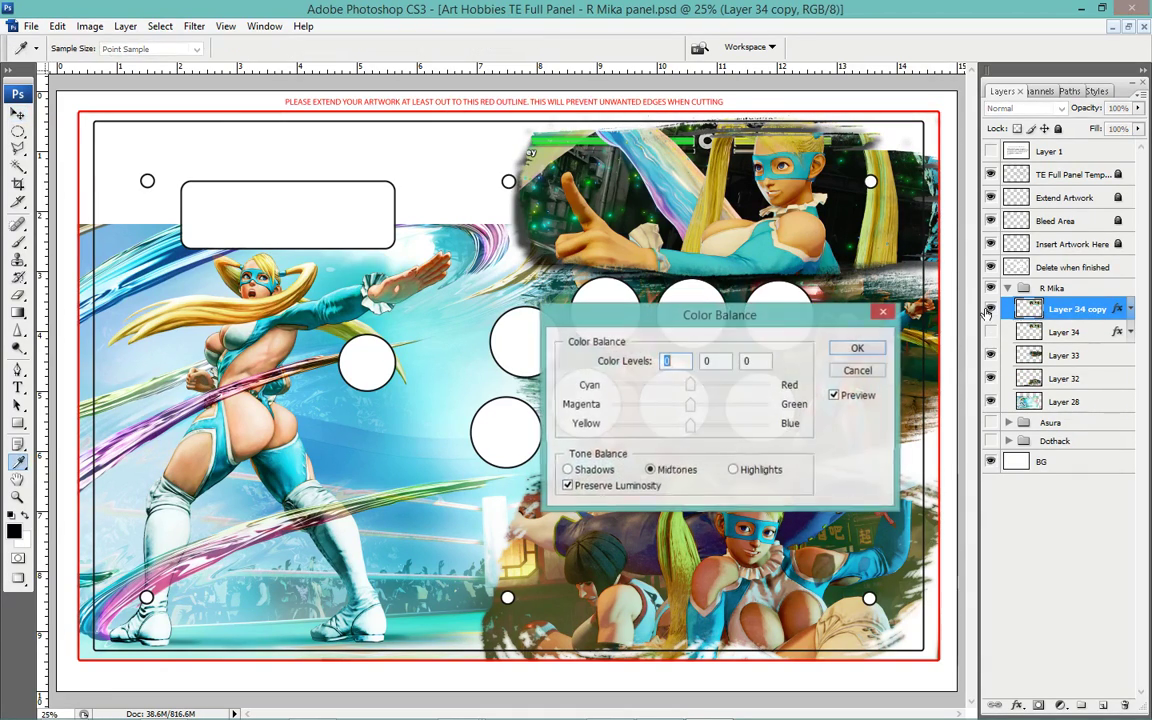
left_click(864, 374)
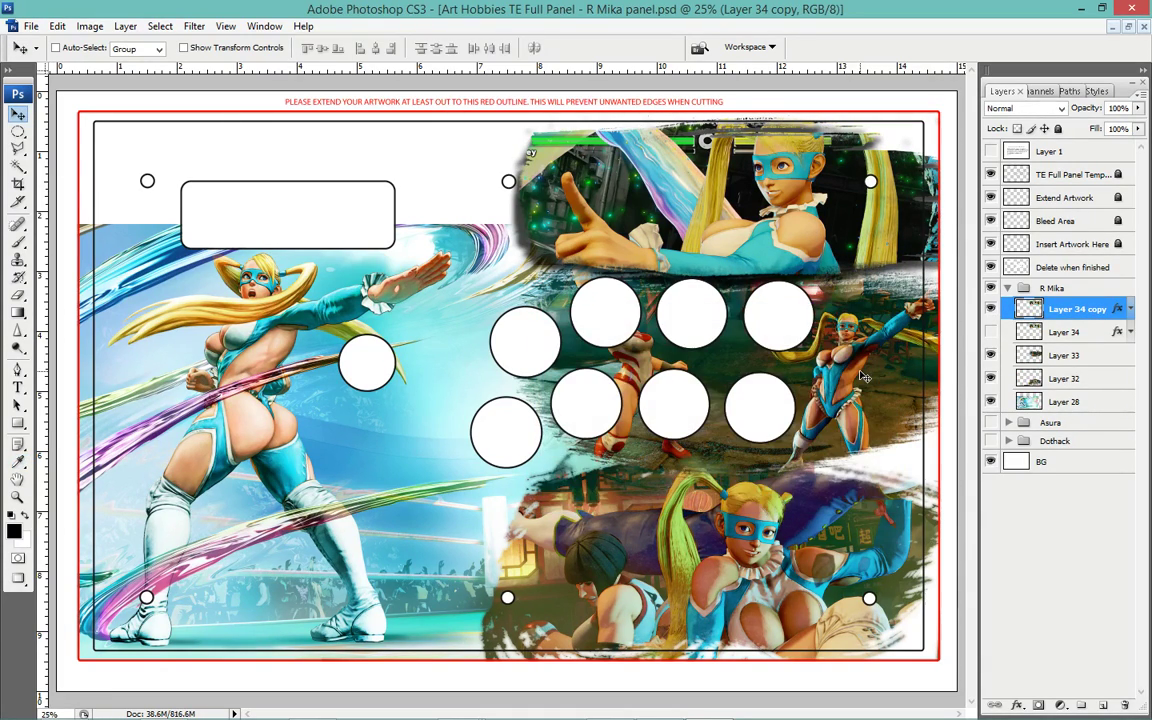
key("ctrl+u")
left_click_drag(540, 290, 530, 288)
type("-100")
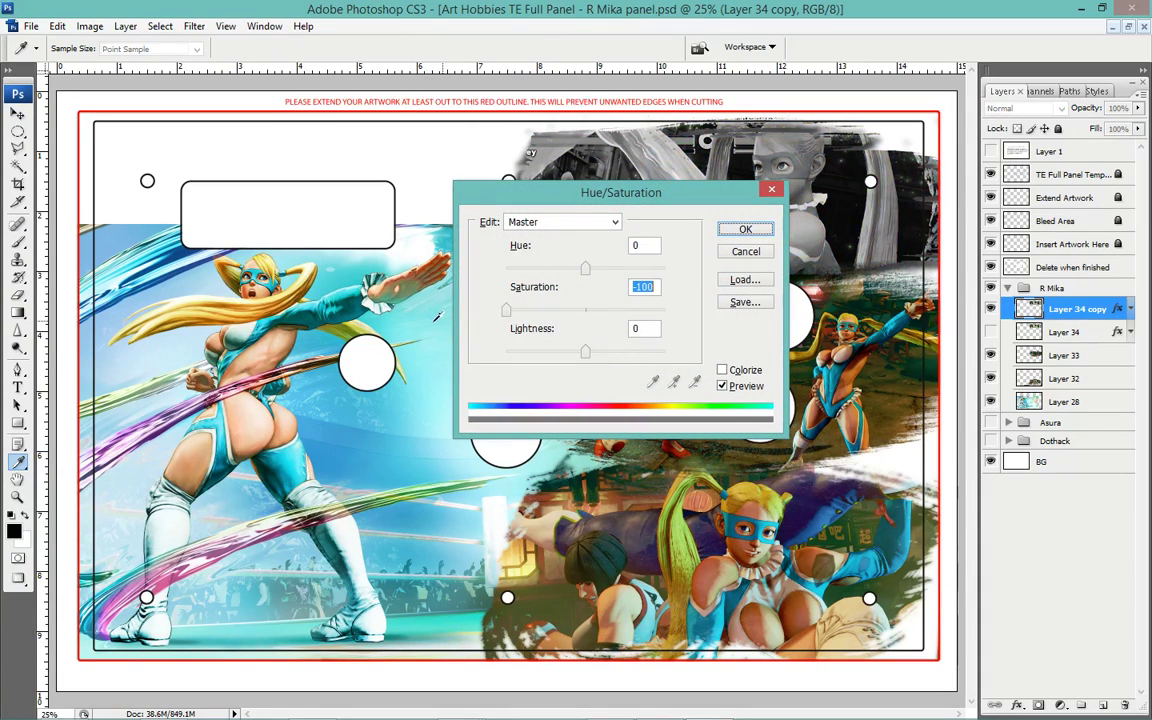
left_click(762, 234)
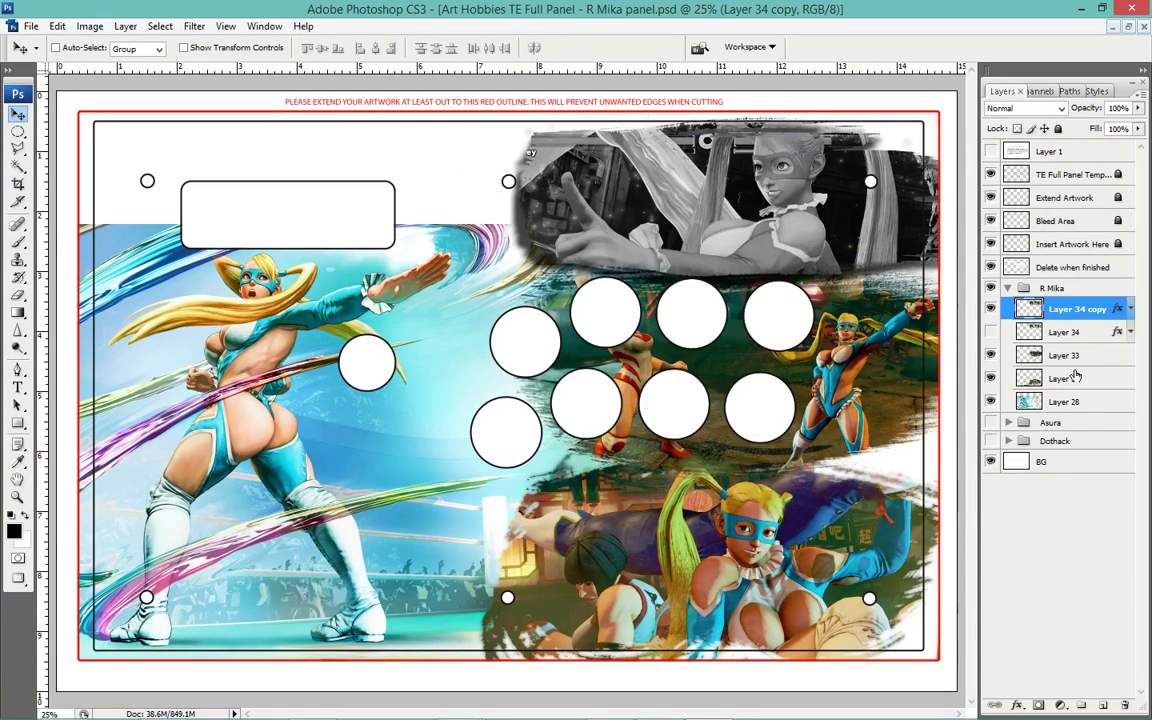
Tint the copy's shadows toward red and magenta in Color Balance.
key("ctrl+b")
left_click(590, 470)
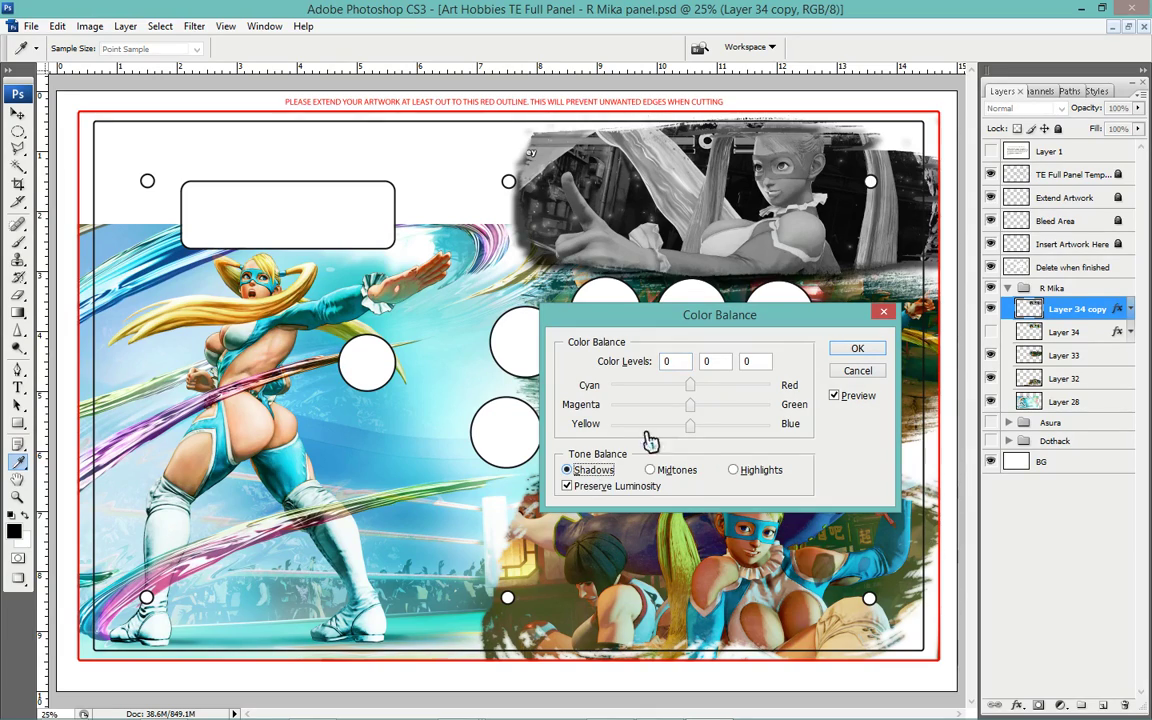
left_click_drag(690, 385, 747, 390)
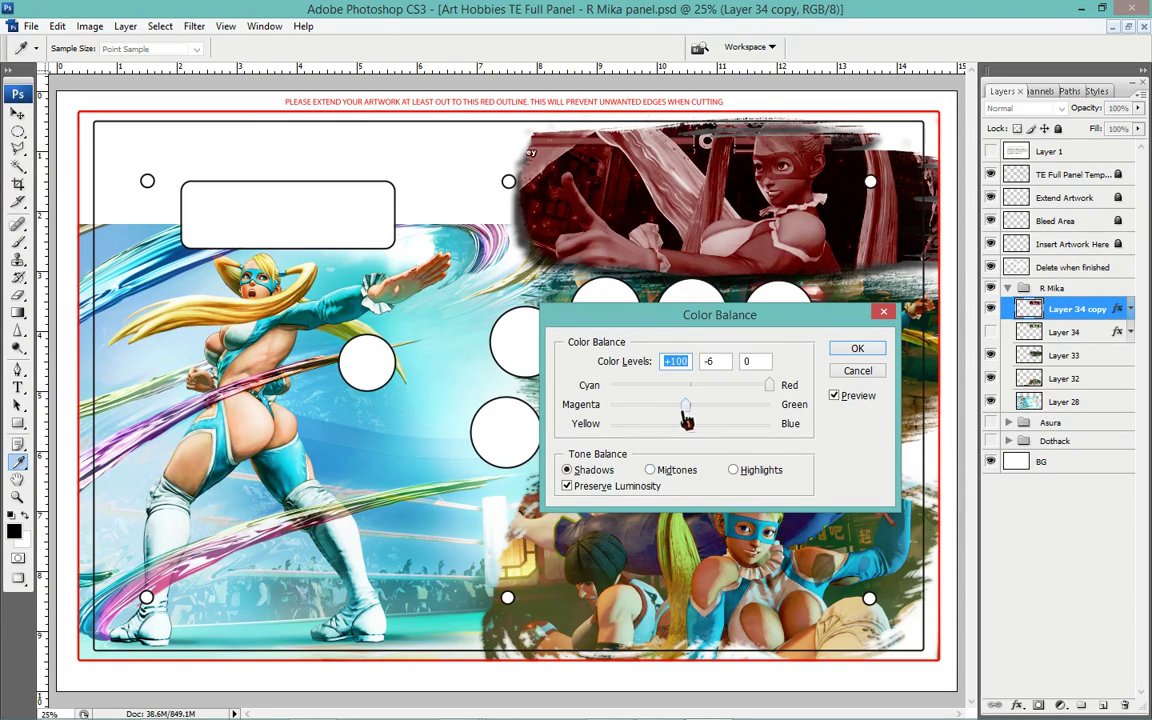
left_click_drag(690, 404, 668, 404)
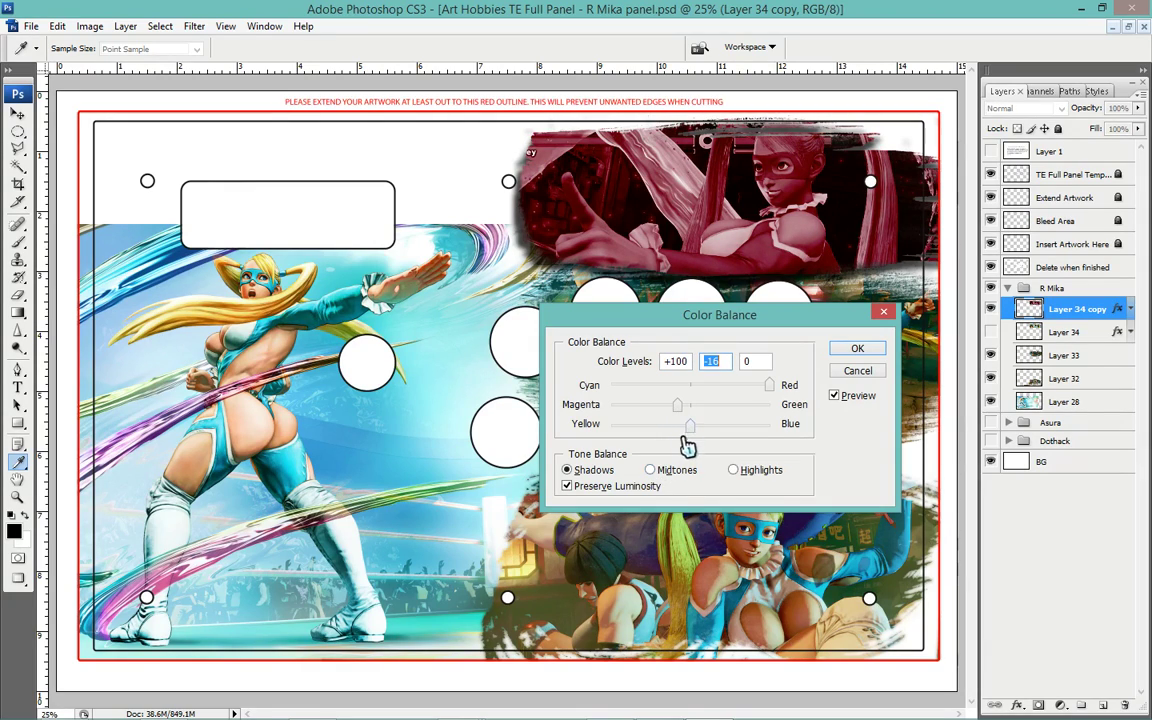
Set the midtones to red +42 and yellow -46, neutralise the shadows' magenta–green, and apply.
left_click(662, 469)
left_click(616, 426)
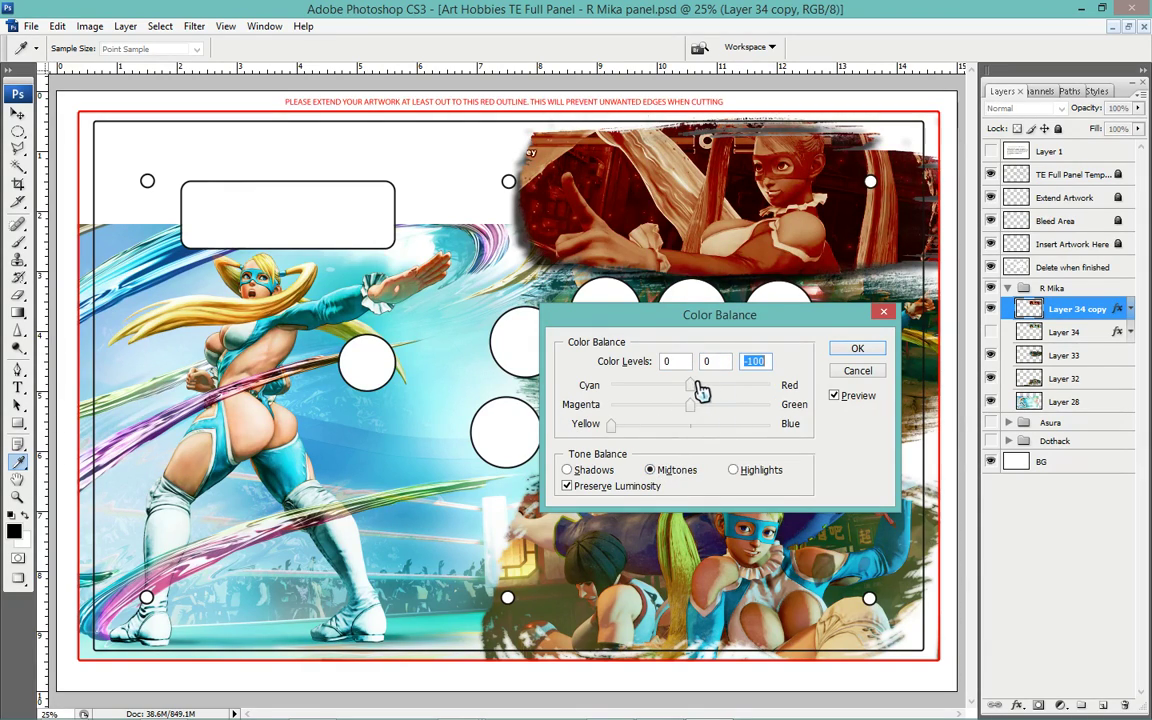
left_click_drag(694, 389, 838, 398)
left_click_drag(768, 386, 728, 410)
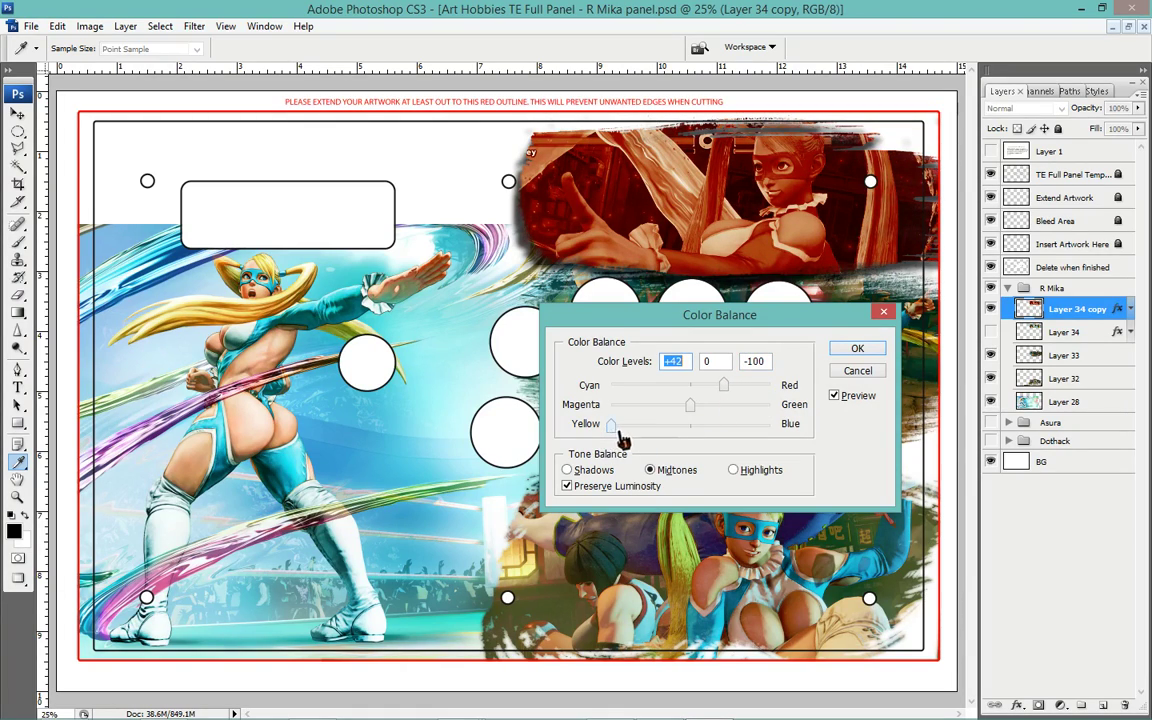
left_click_drag(611, 427, 654, 428)
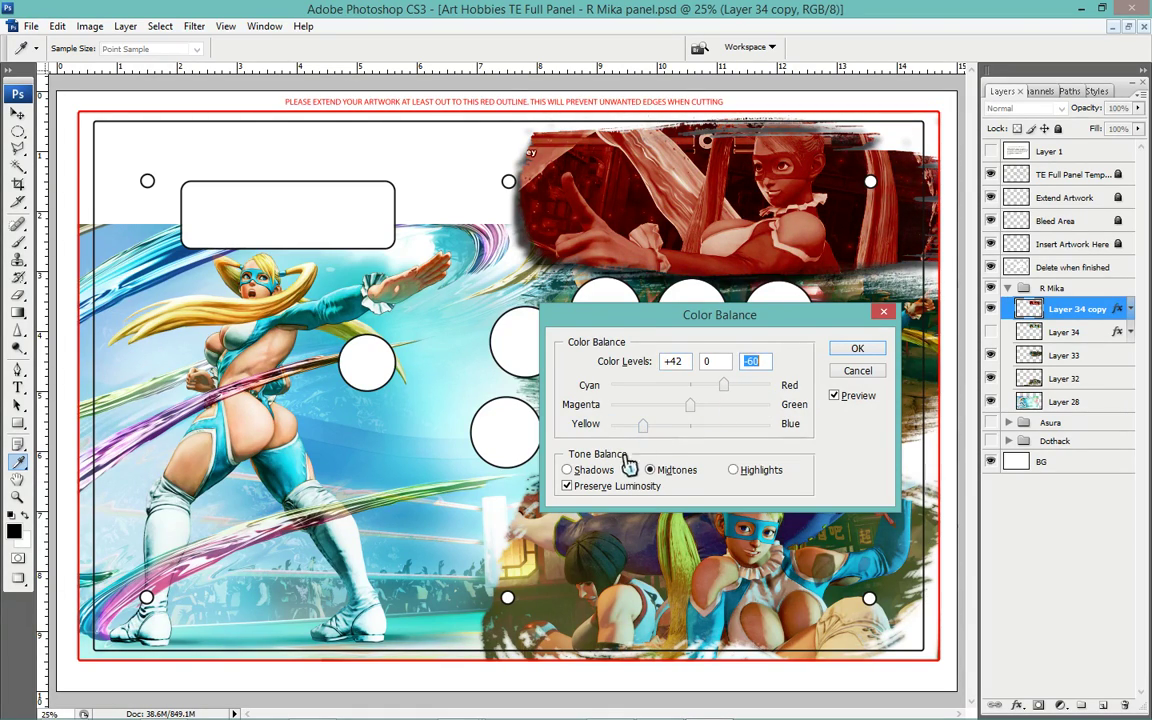
left_click(594, 470)
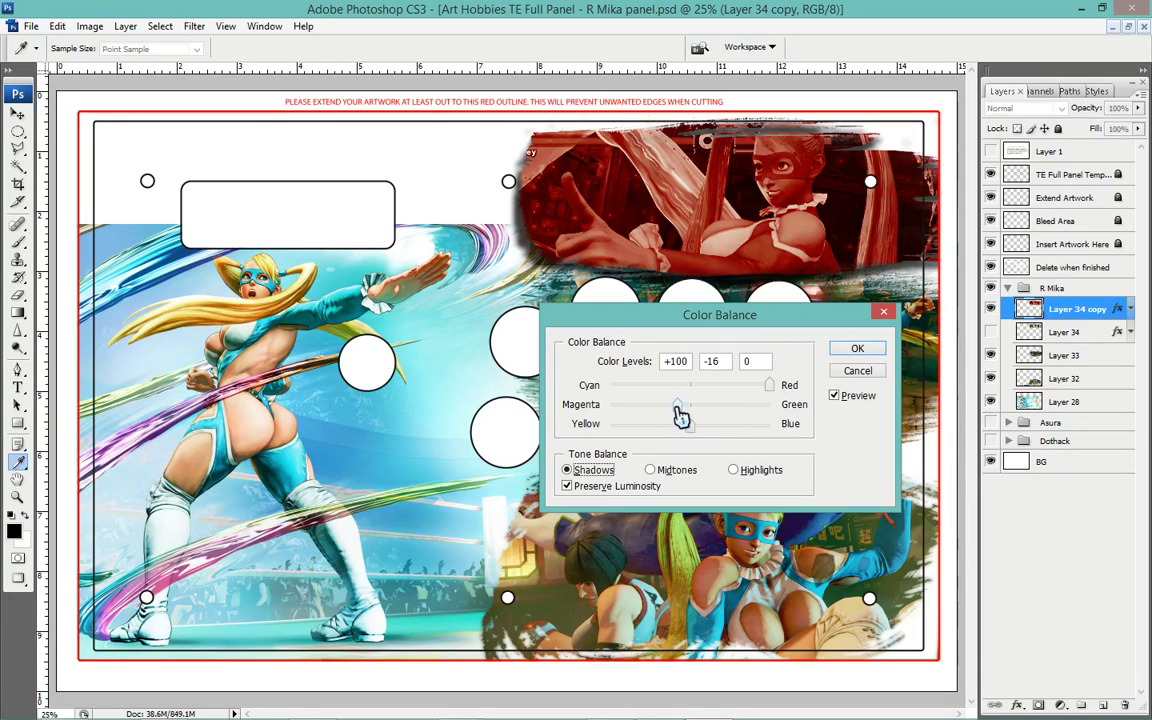
mouse_move(679, 408)
left_mouse_down()
mouse_move(690, 406)
mouse_move(630, 452)
mouse_move(648, 446)
left_mouse_up()
left_click(733, 470)
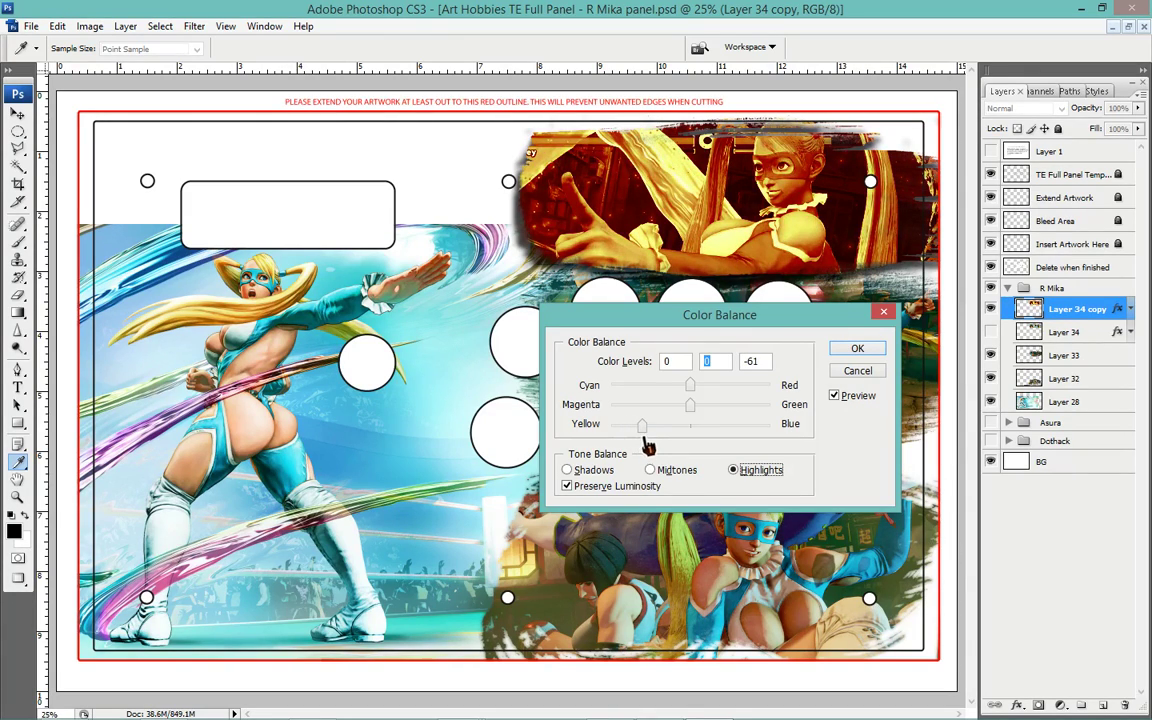
key("Return")
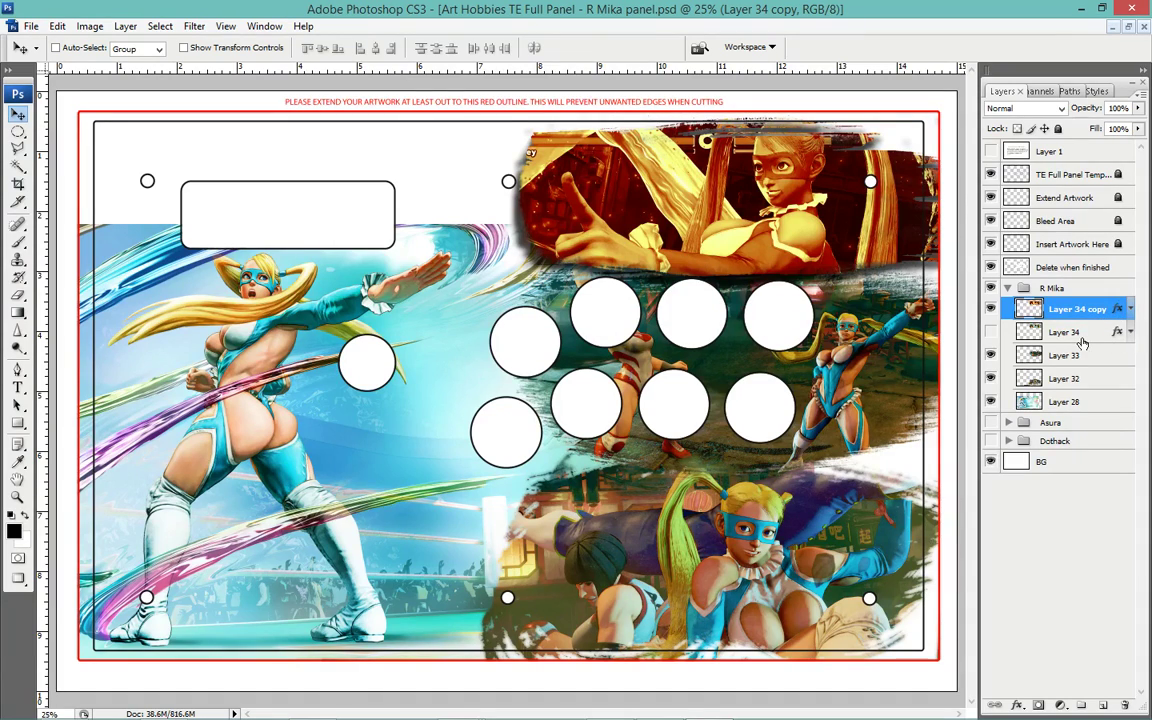
Hide Layer 34, duplicate Layer 33 and hide the original, then copy Layer 34 copy's drop shadow style.
left_click(990, 331)
left_click(1057, 362)
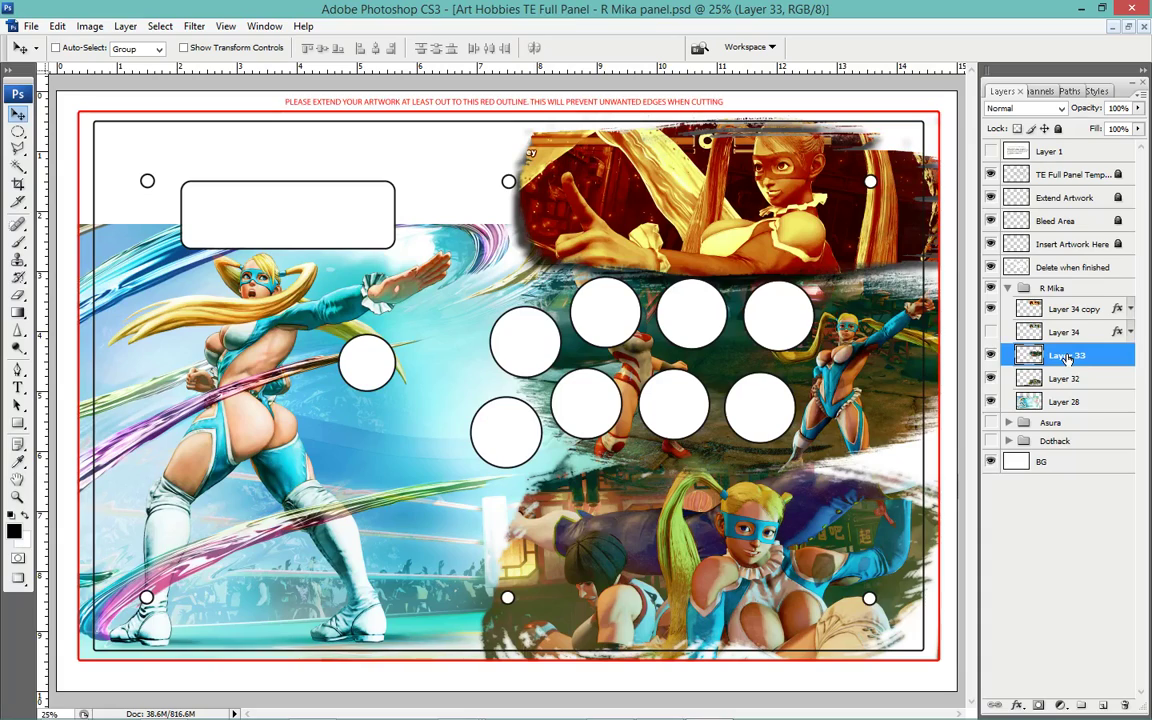
key("ctrl+j")
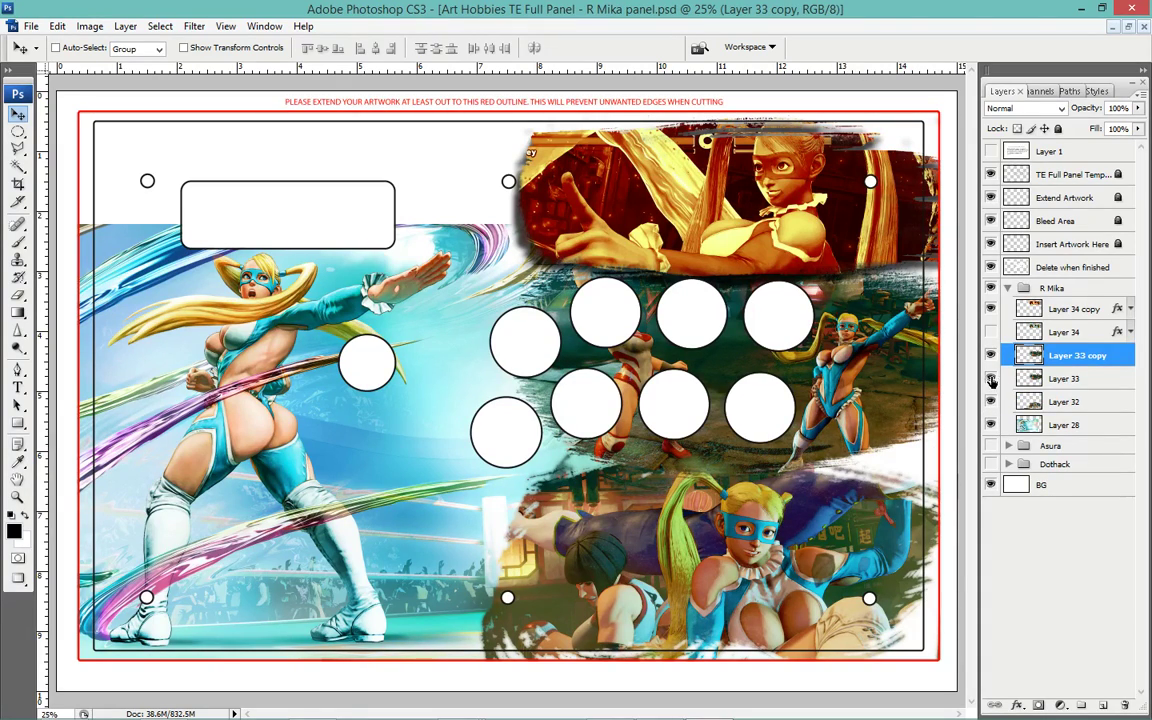
left_click(990, 379)
right_click(1090, 308)
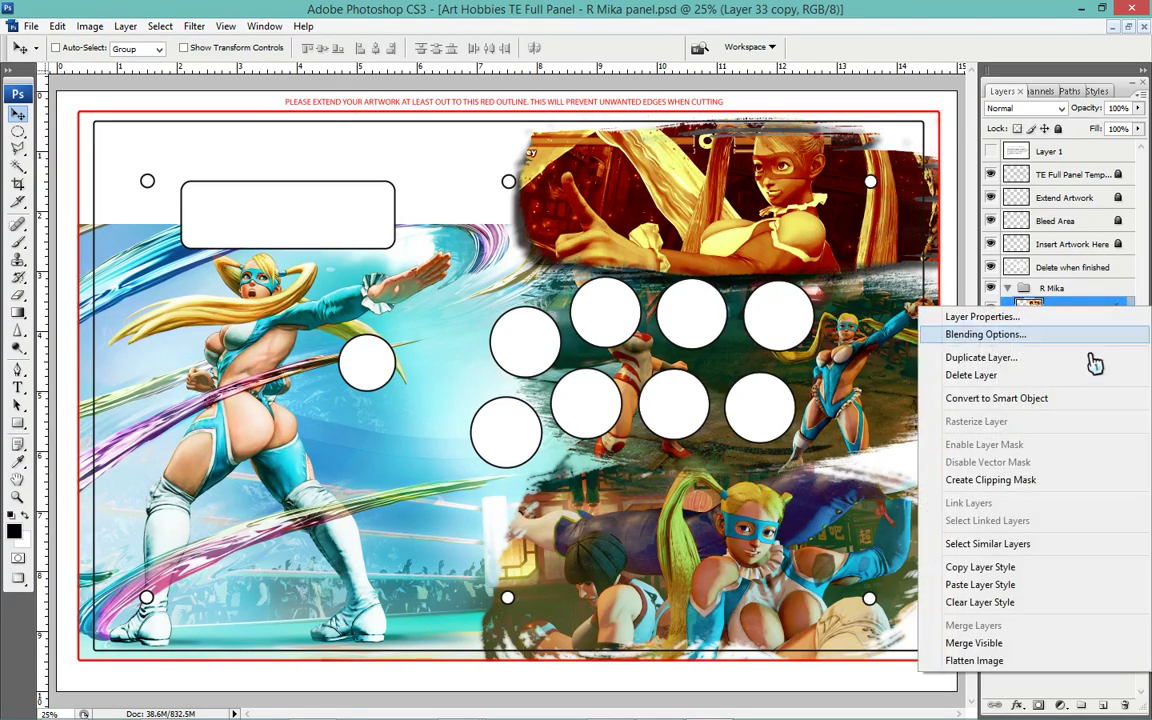
left_click(995, 566)
right_click(1097, 357)
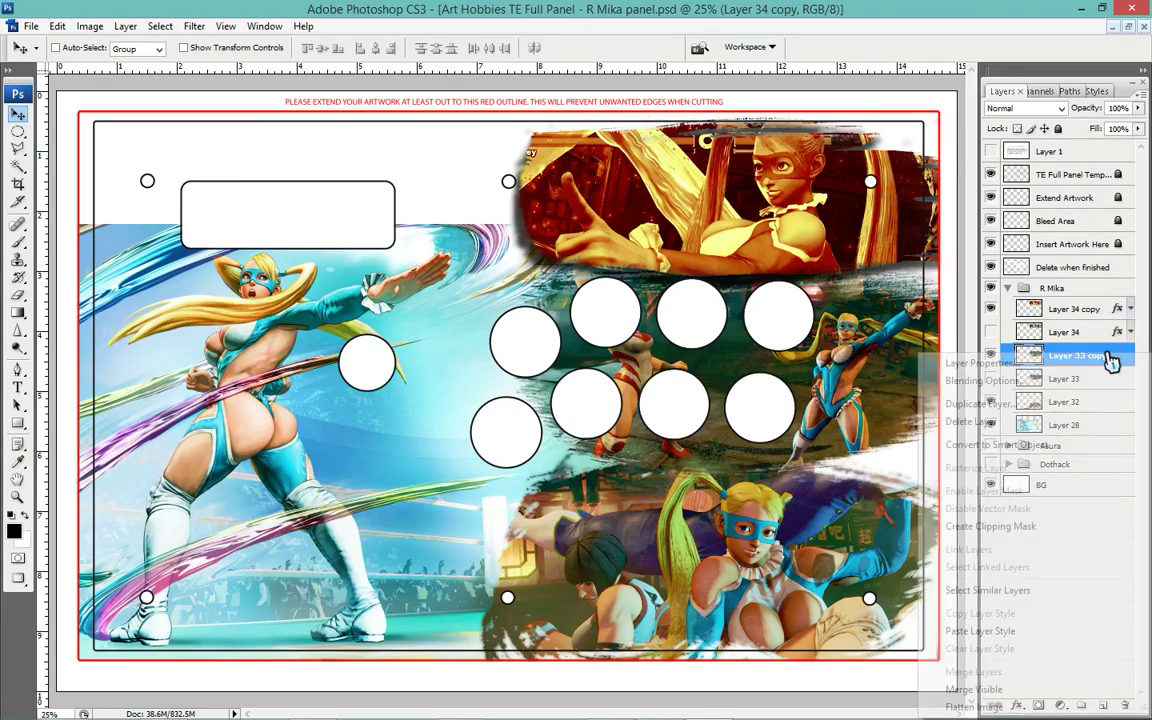
Paste the drop shadow onto Layer 33 copy and fully desaturate it.
left_click(990, 631)
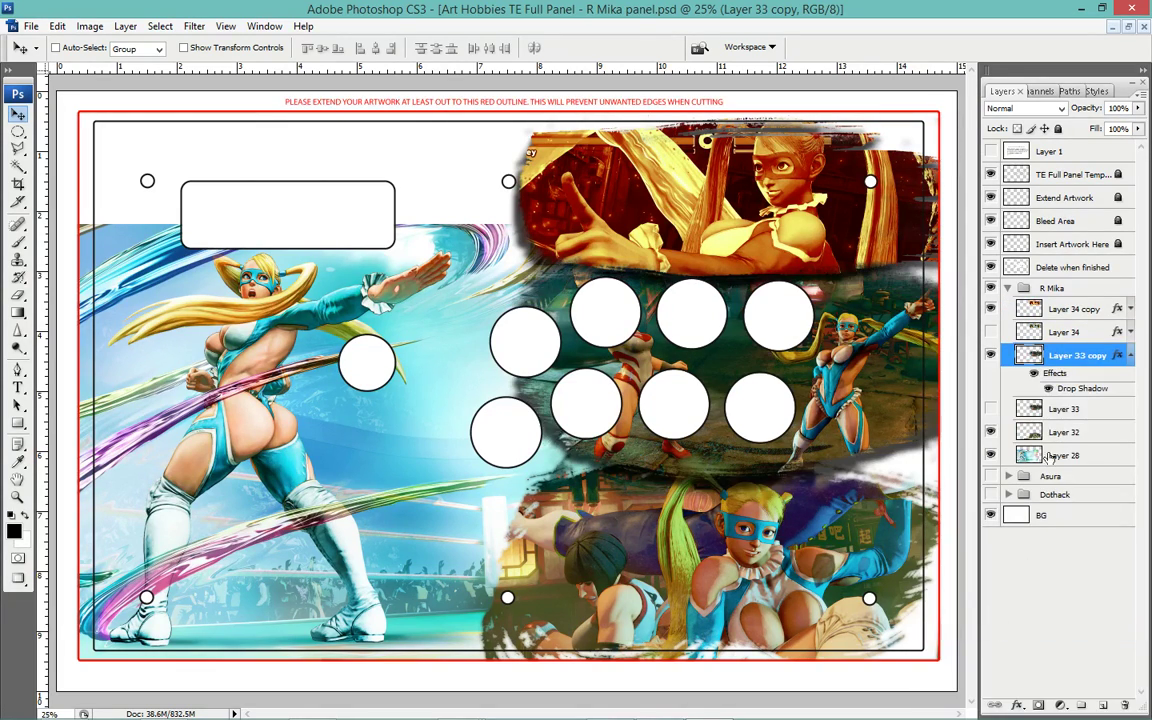
left_click(1131, 357)
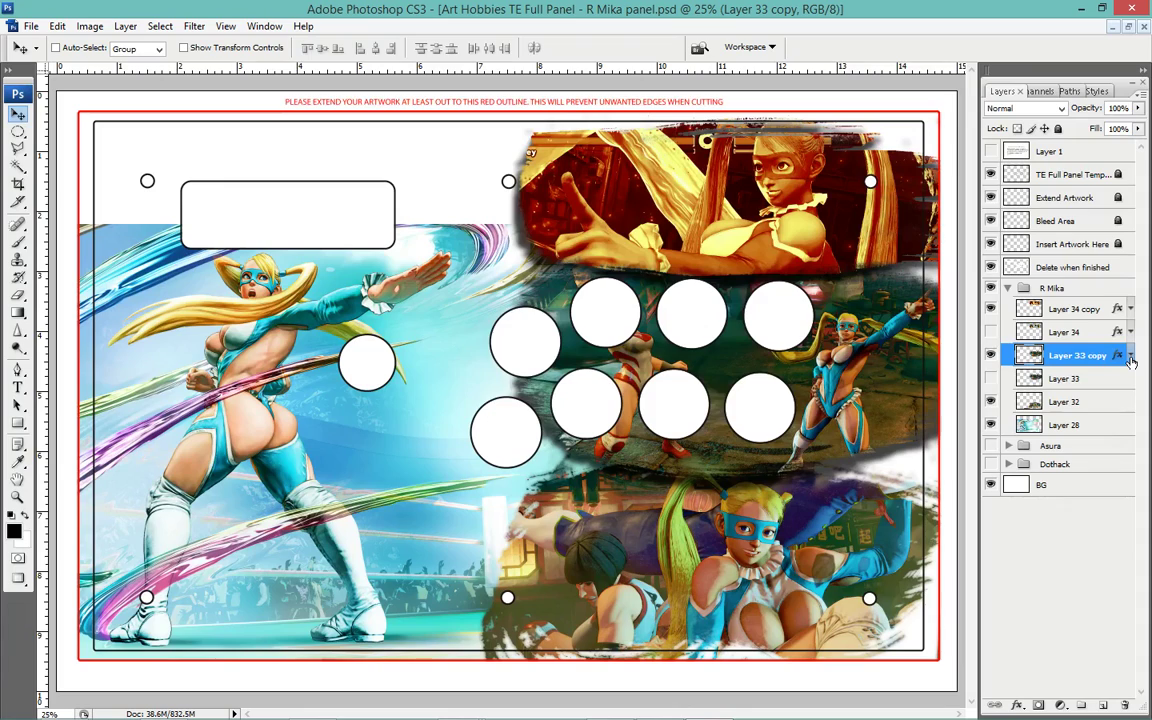
key("ctrl+u")
left_click_drag(585, 310, 506, 312)
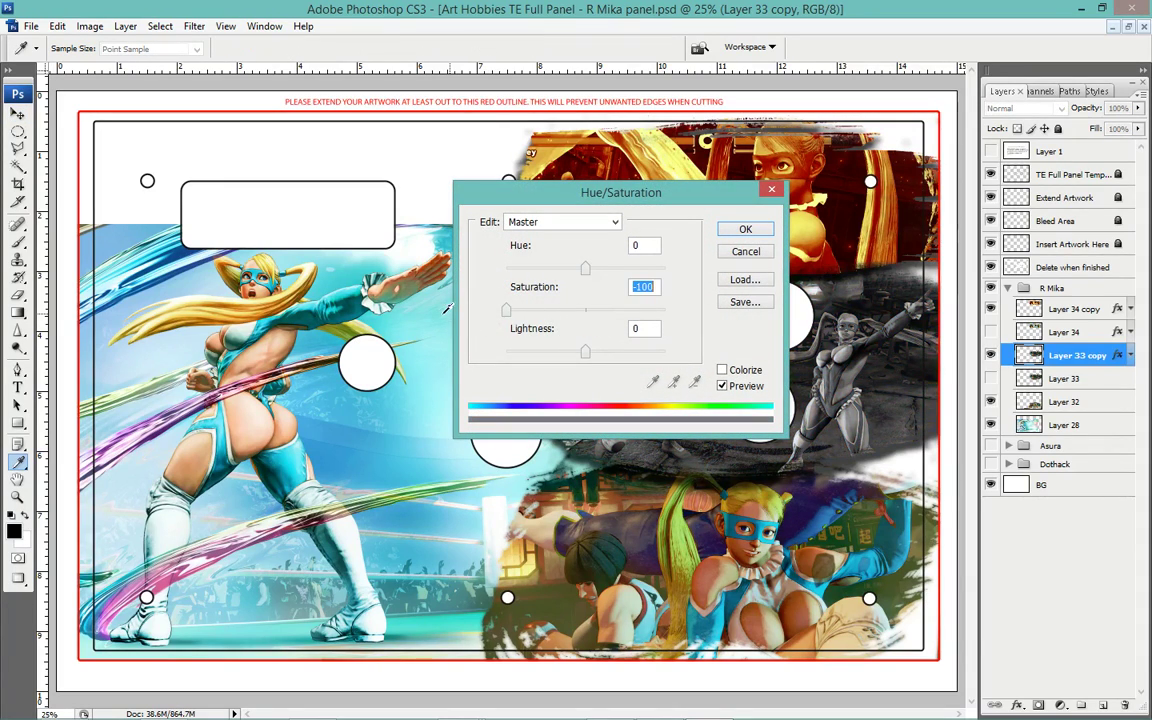
key("Return")
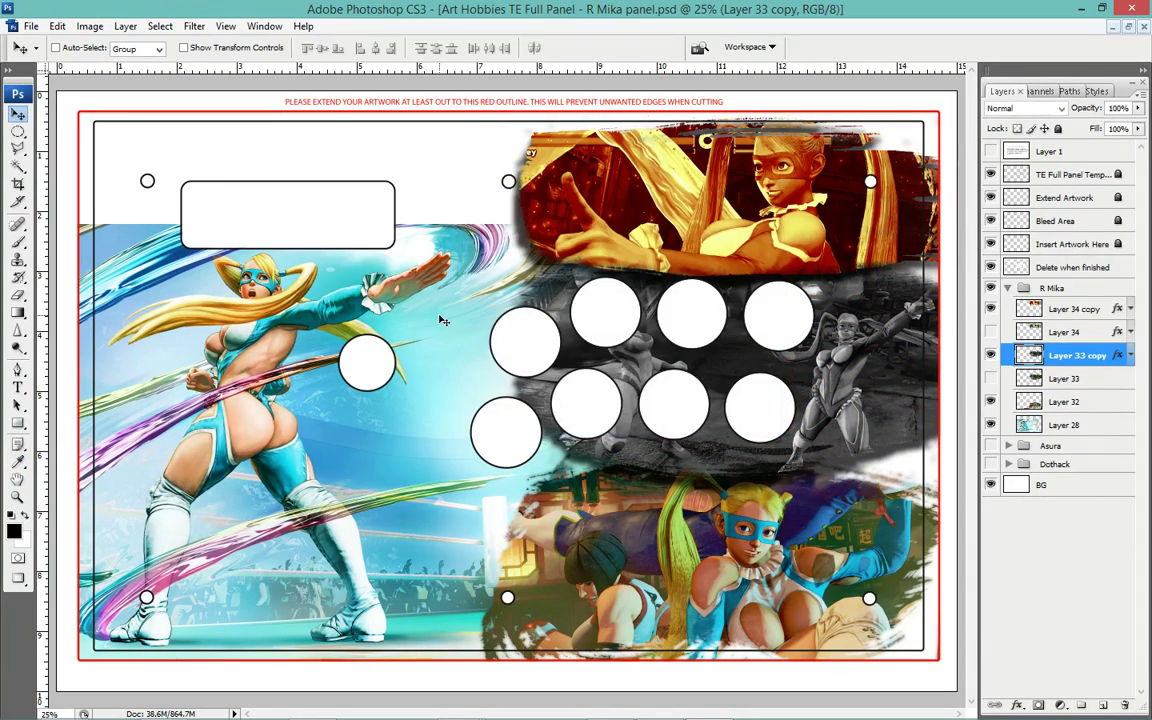
In Color Balance, tint the shadows yellow-olive with the cyan–red level at 0.
key("ctrl+b")
left_click_drag(548, 282, 198, 268)
left_click(152, 422)
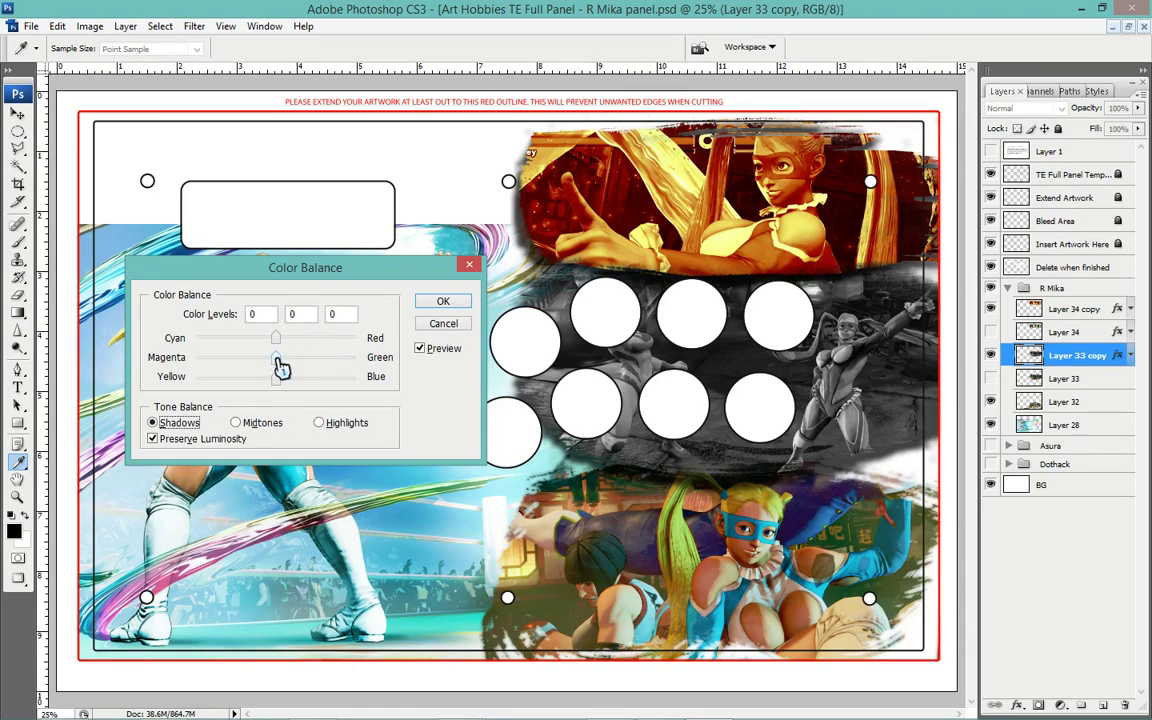
left_click_drag(279, 364, 452, 380)
left_click_drag(288, 338, 257, 337)
left_click(275, 428)
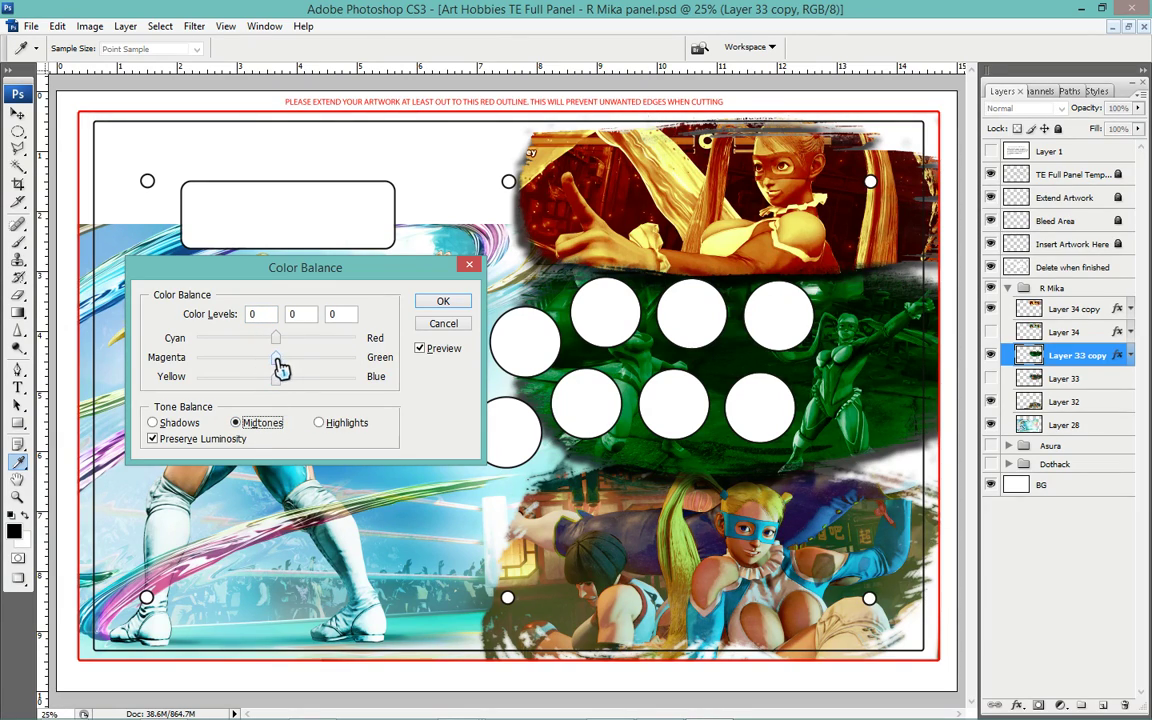
left_click(156, 423)
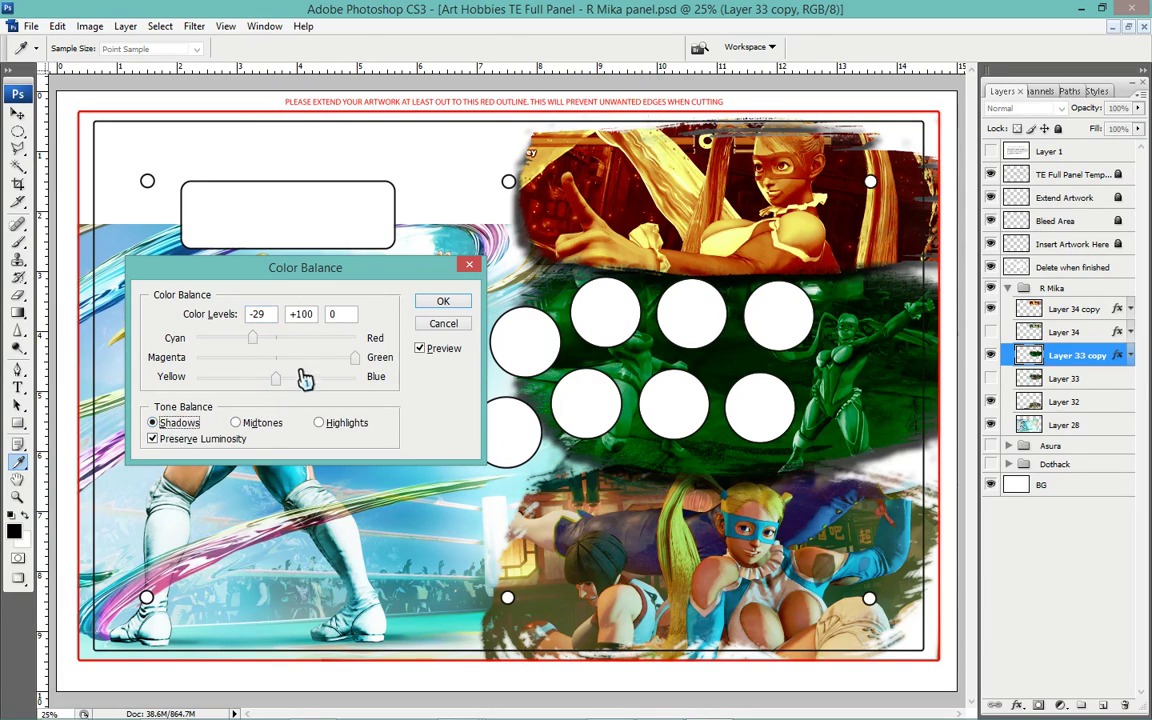
left_click(254, 343)
type("0")
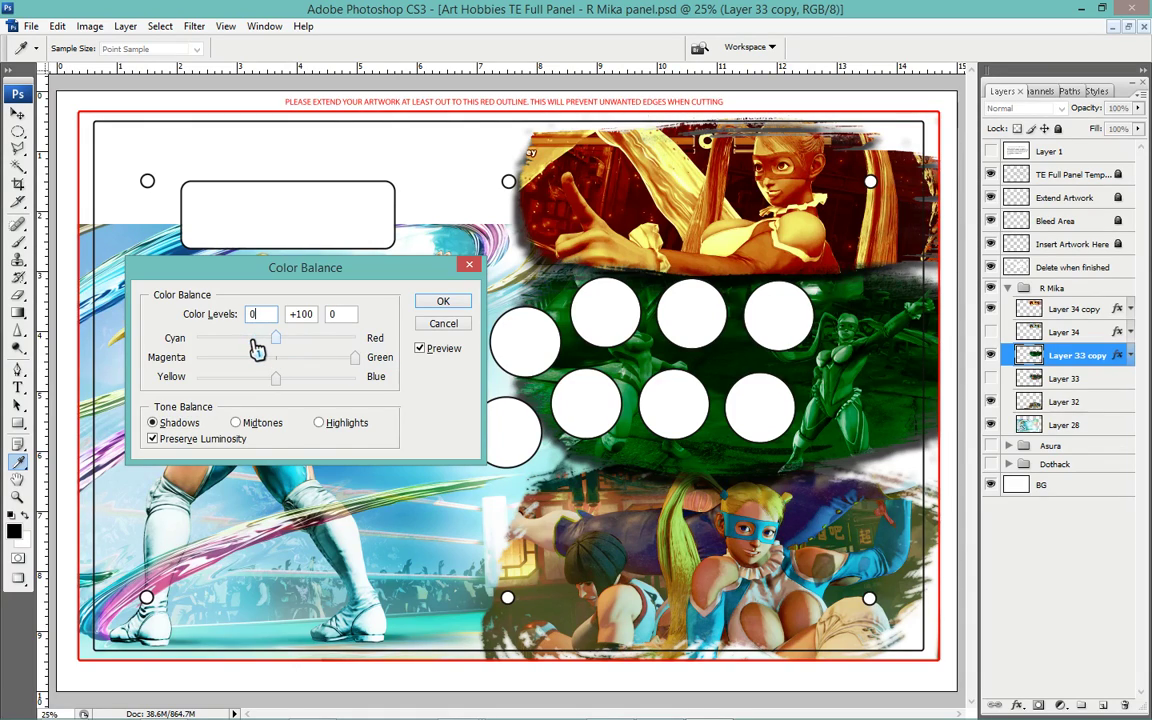
mouse_move(355, 368)
left_mouse_down()
mouse_move(280, 362)
mouse_move(239, 390)
mouse_move(154, 390)
left_mouse_up()
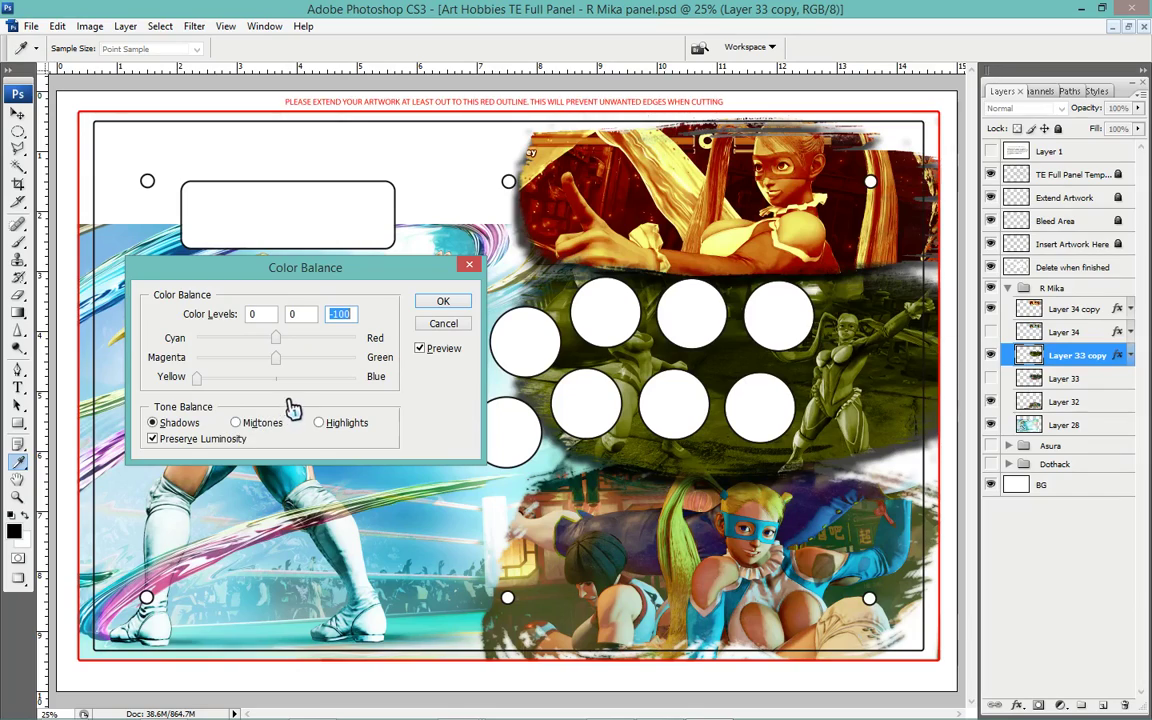
Tint the midtones toward cyan and green, the highlights toward blue and slightly cyan, and apply.
left_click(266, 424)
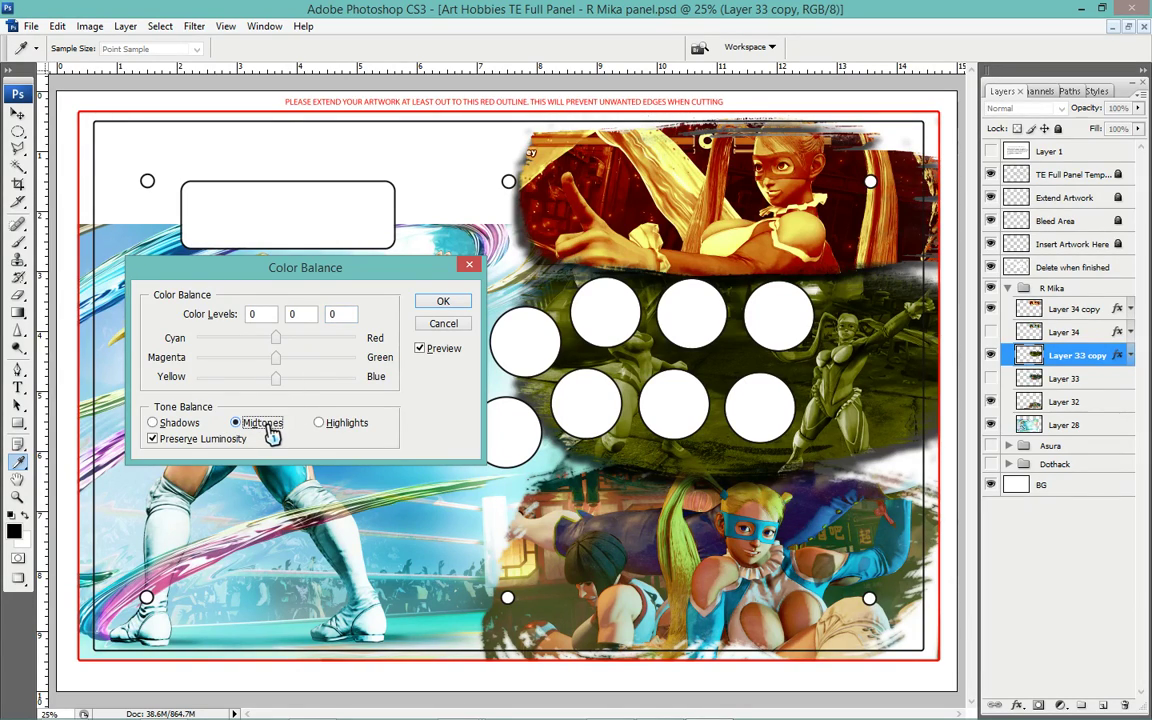
mouse_move(276, 340)
left_mouse_down()
mouse_move(256, 338)
mouse_move(310, 366)
left_mouse_up()
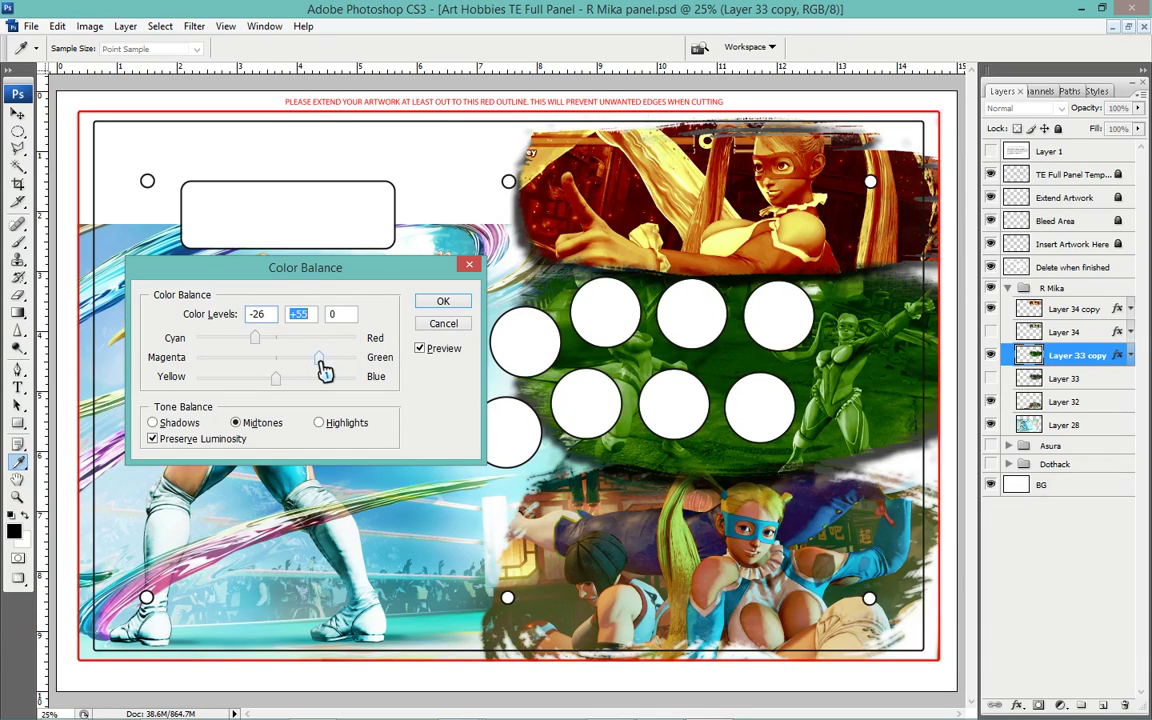
left_click(320, 423)
left_click_drag(280, 379, 393, 394)
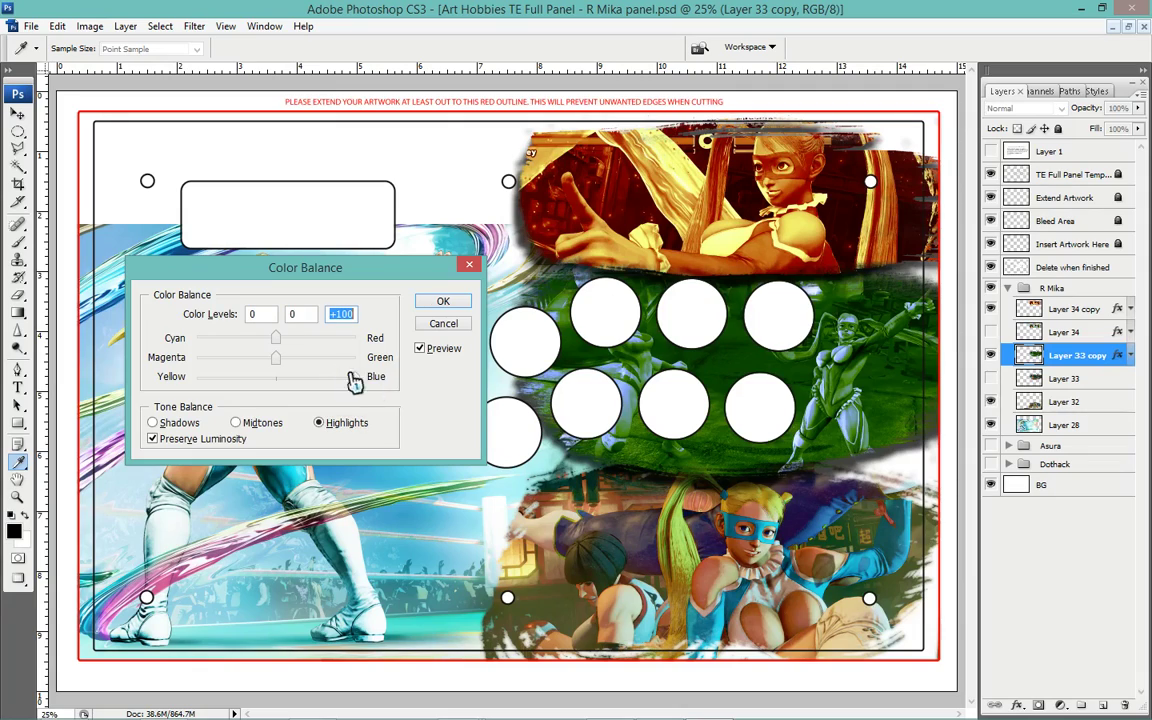
left_click_drag(276, 339, 267, 340)
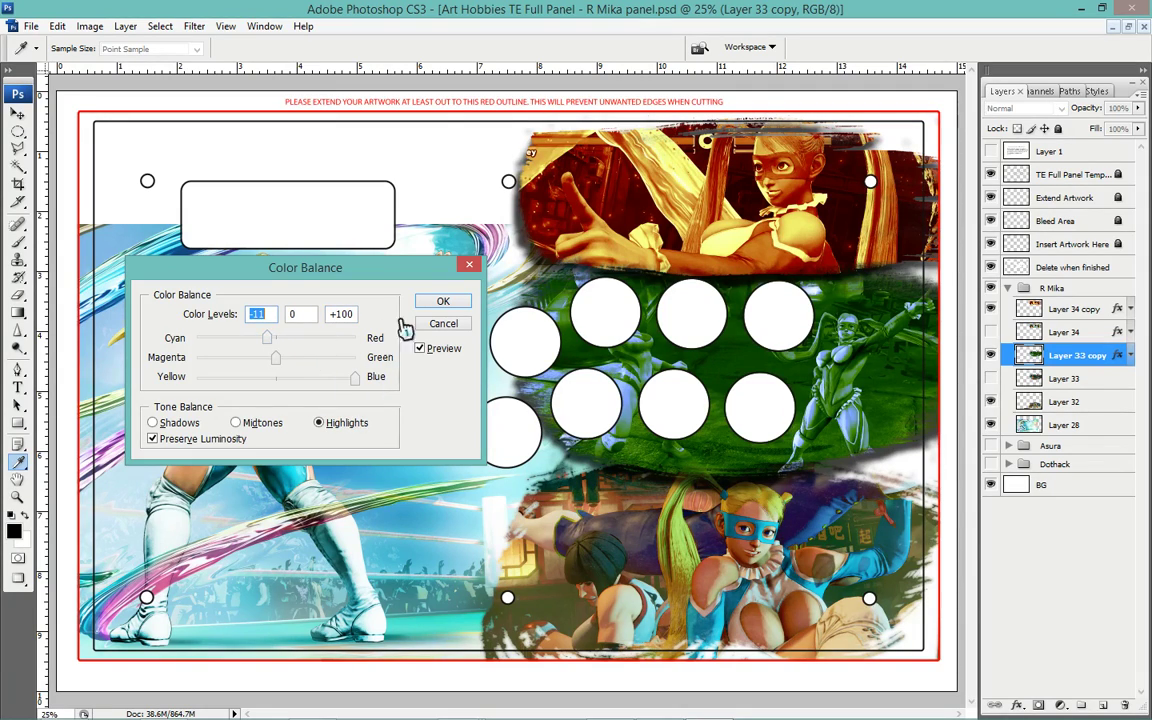
left_click(445, 303)
Duplicate Layer 32, paste the drop shadow onto the copy, and fully desaturate it.
key("v")
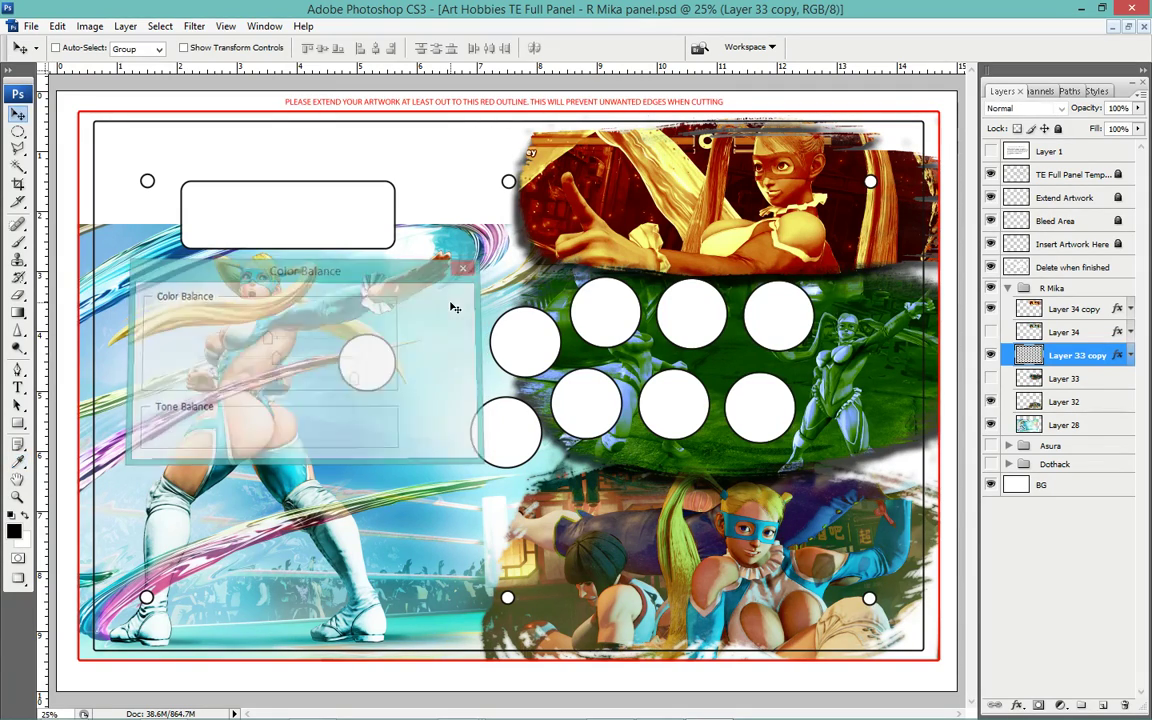
left_click(1062, 404)
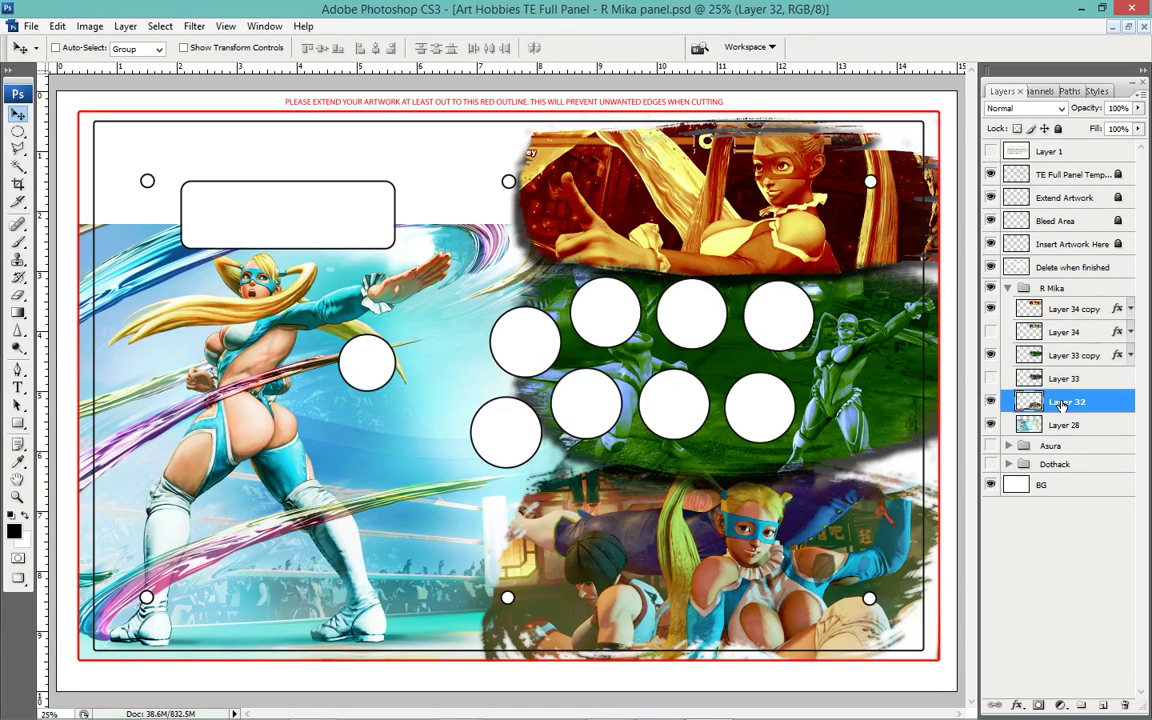
key("ctrl+j")
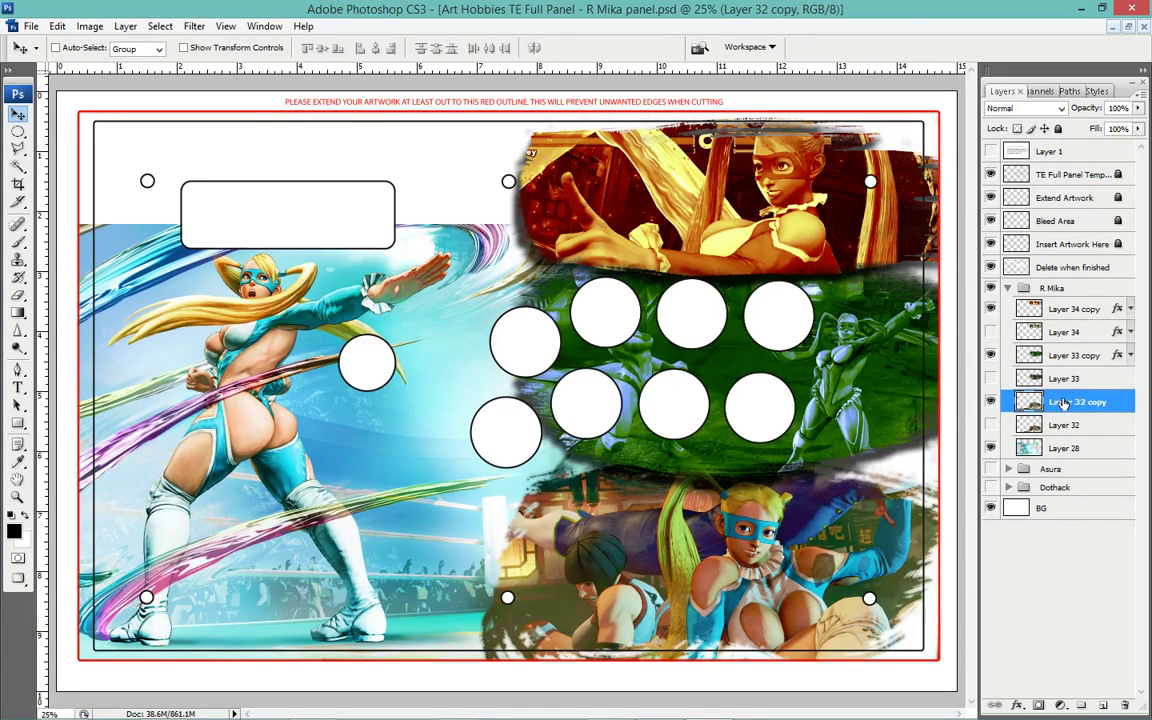
right_click(1066, 402)
left_click(1008, 309)
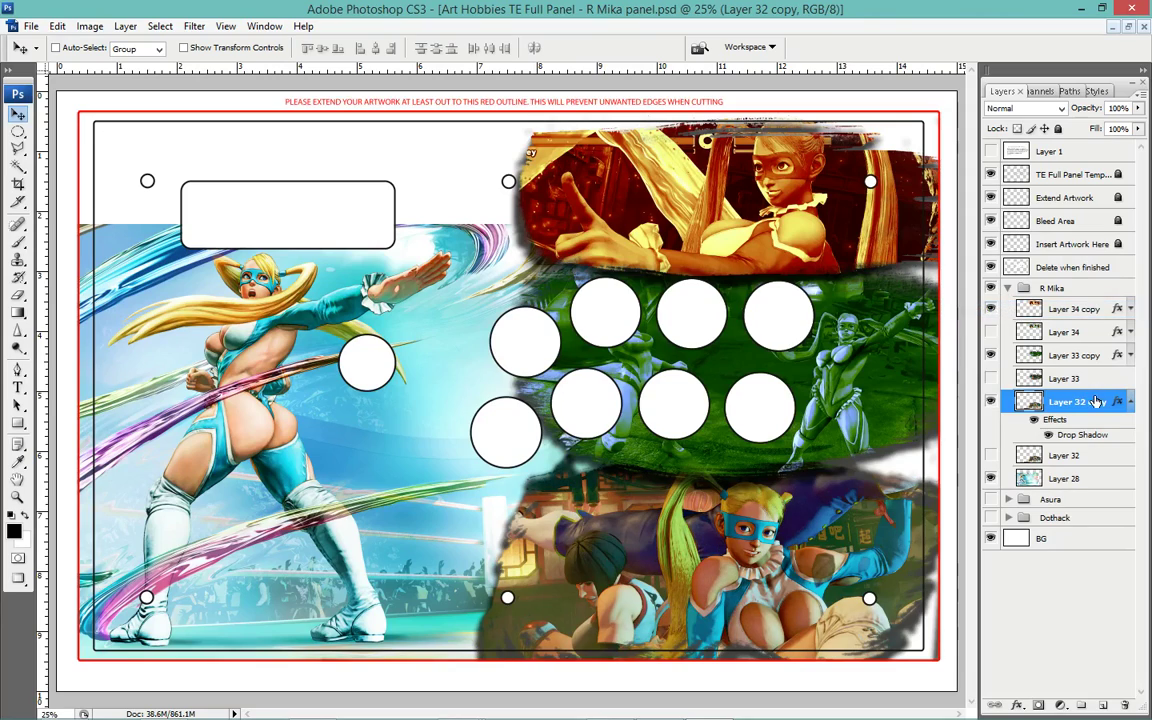
key("ctrl+u")
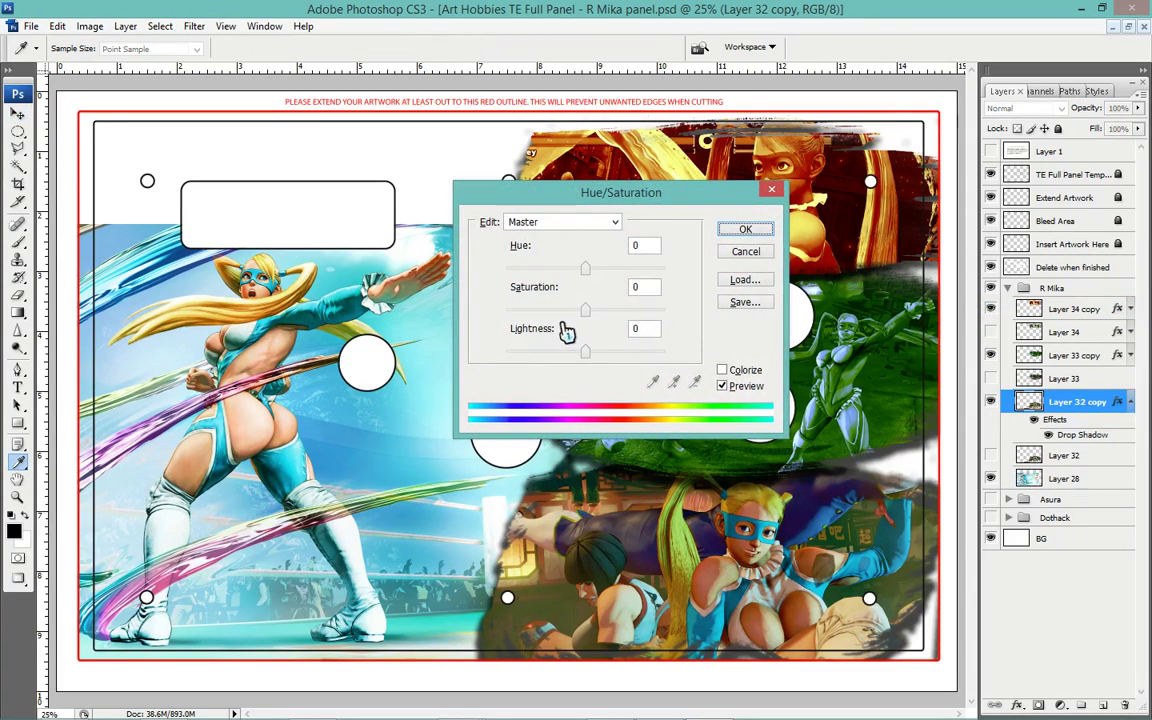
left_click_drag(585, 312, 477, 331)
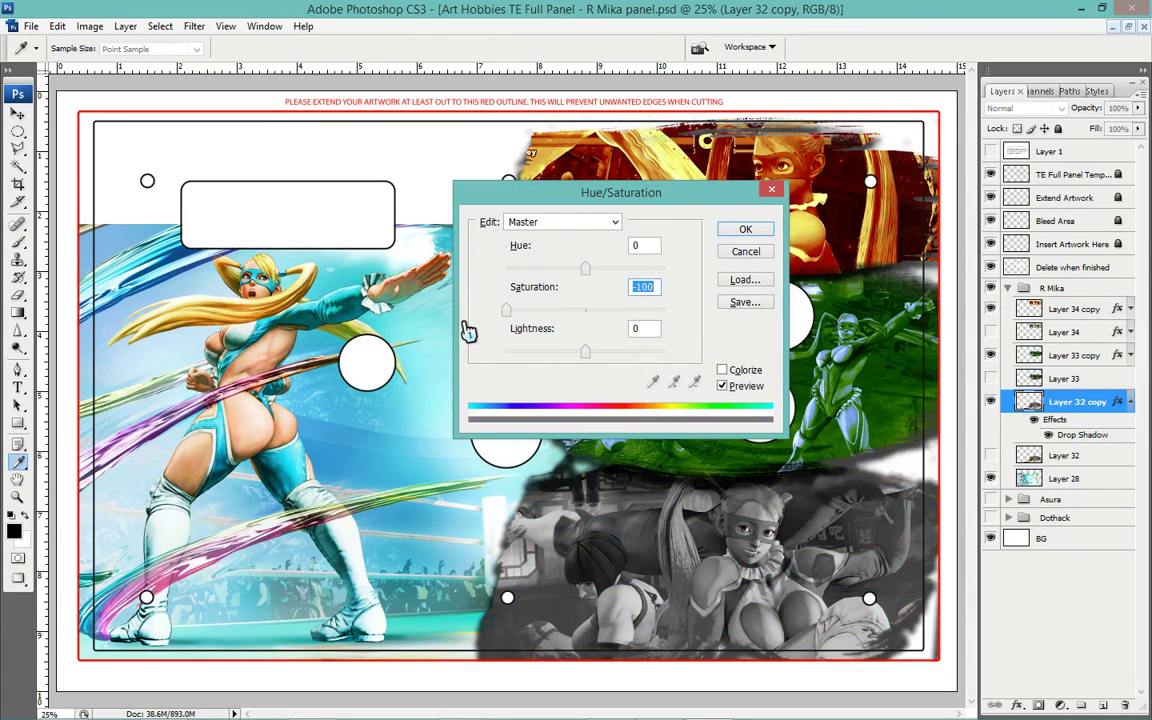
key("Return")
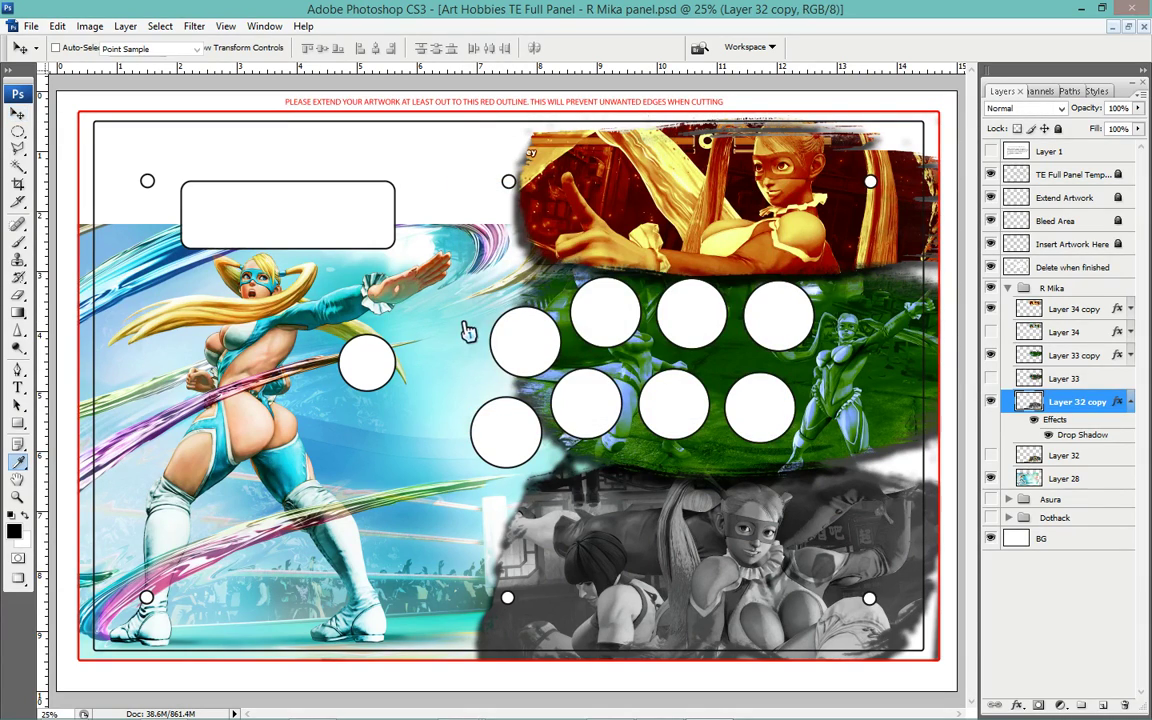
Try tinting the copy's shadows strongly green and slightly cyan in Color Balance.
key("ctrl+b")
left_click(187, 424)
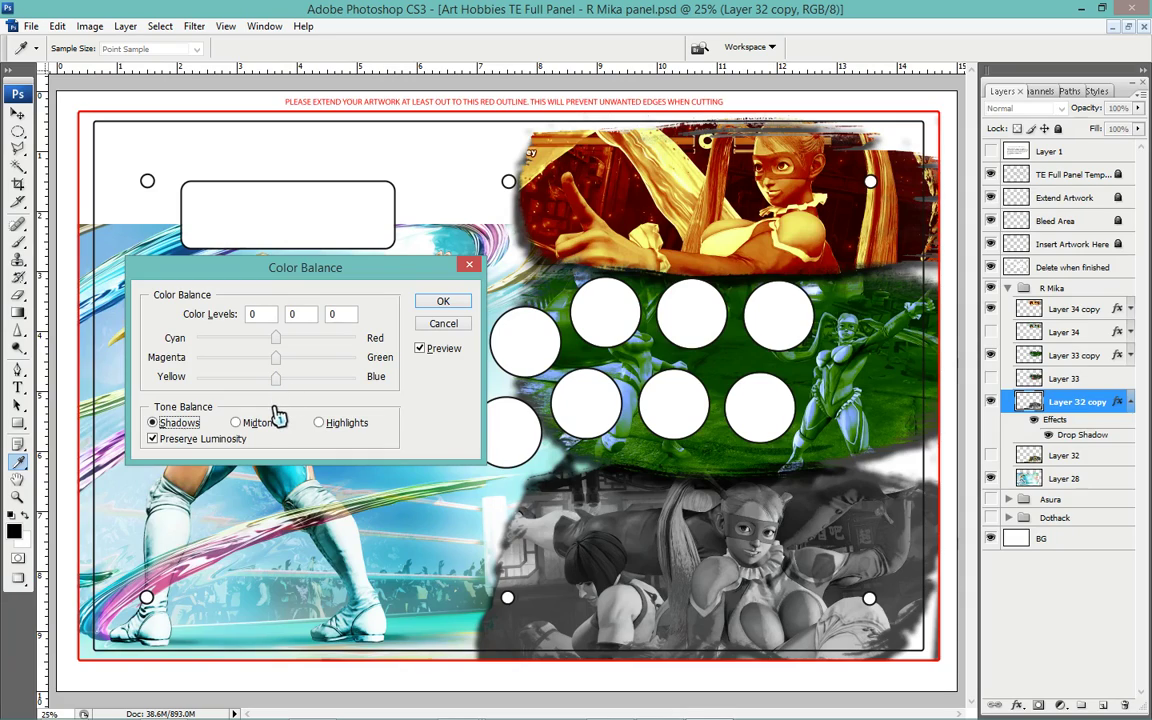
left_click(185, 424)
left_click_drag(283, 378, 455, 380)
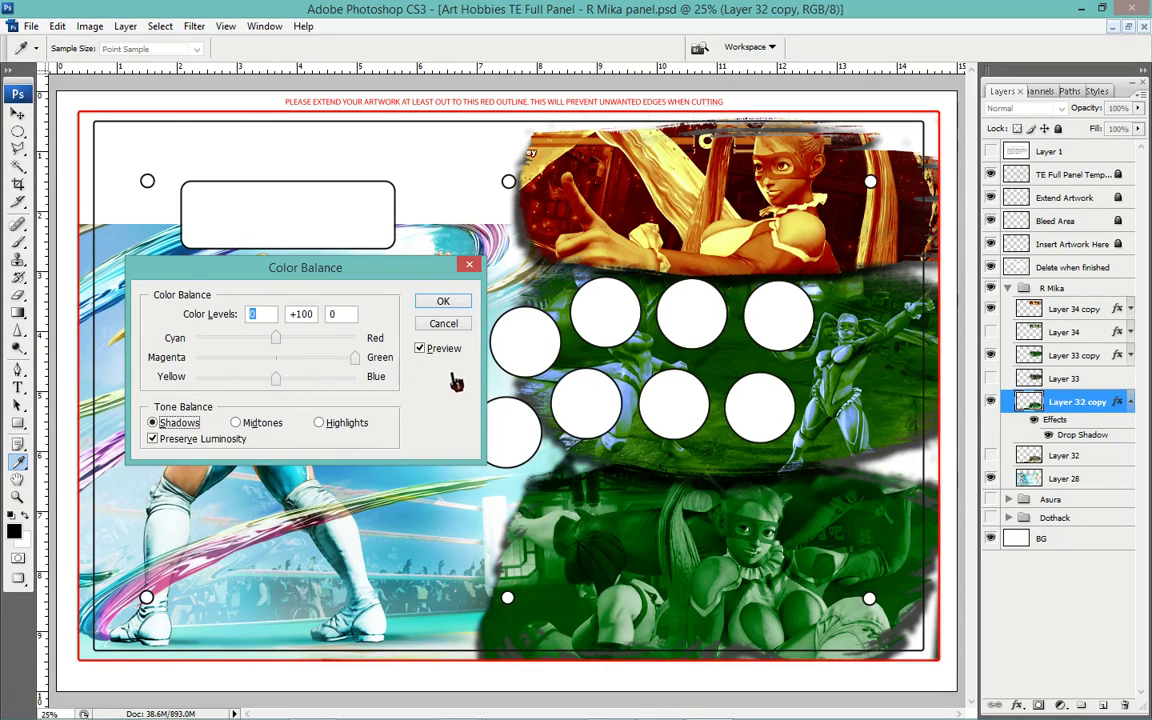
mouse_move(278, 342)
left_mouse_down()
mouse_move(266, 346)
mouse_move(352, 396)
left_mouse_up()
Try red and blue highlights (red +57), discard the Color Balance, and add Layer 33 copy to the selection.
left_click(262, 424)
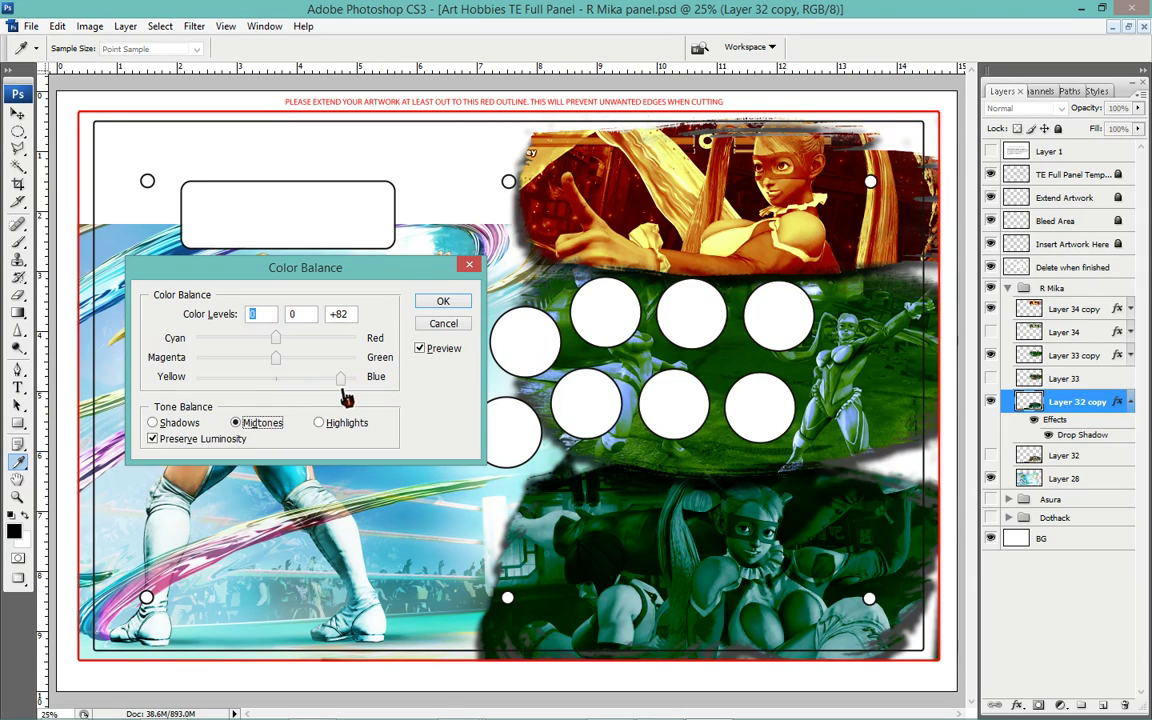
type("-22")
left_click(328, 422)
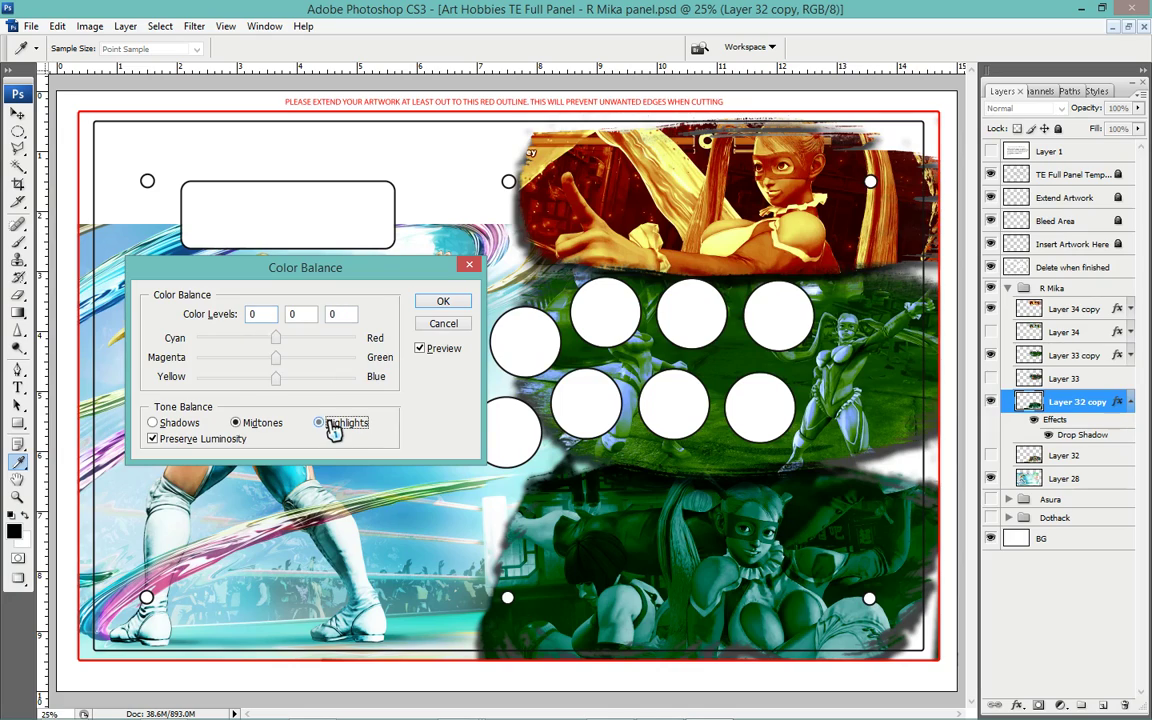
mouse_move(277, 360)
left_mouse_down()
mouse_move(233, 360)
mouse_move(370, 338)
left_mouse_up()
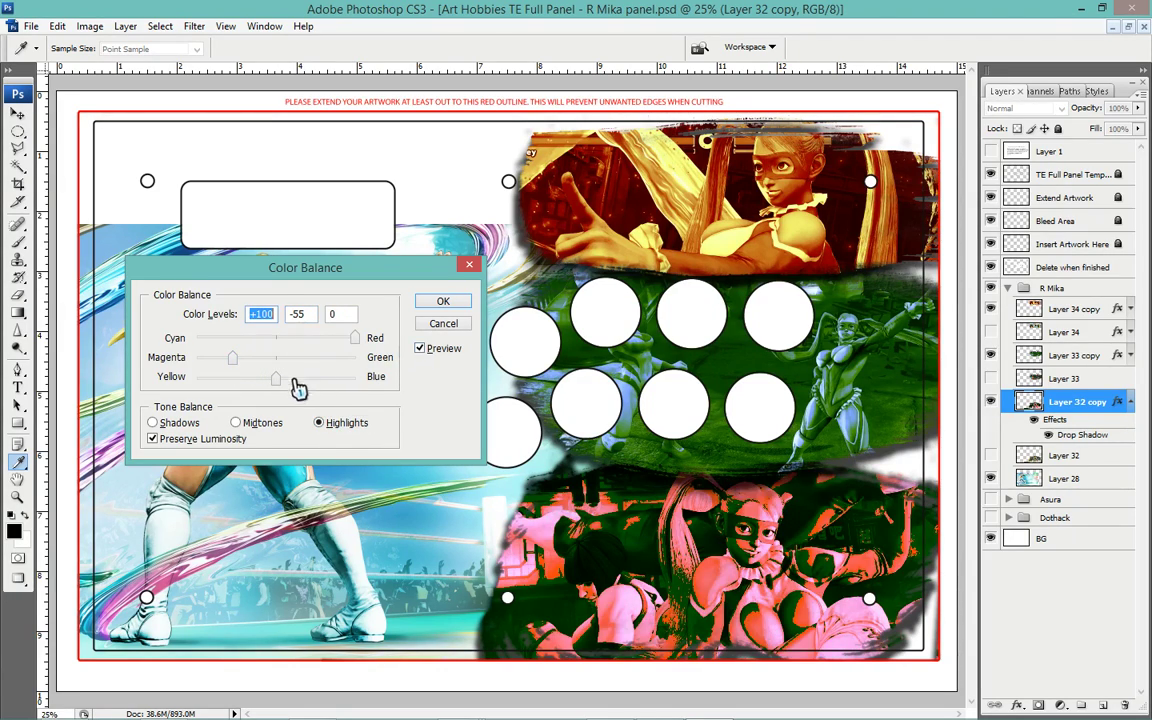
mouse_move(276, 377)
left_mouse_down()
mouse_move(376, 397)
mouse_move(320, 397)
left_mouse_up()
left_click_drag(356, 350, 297, 350)
left_click(441, 327)
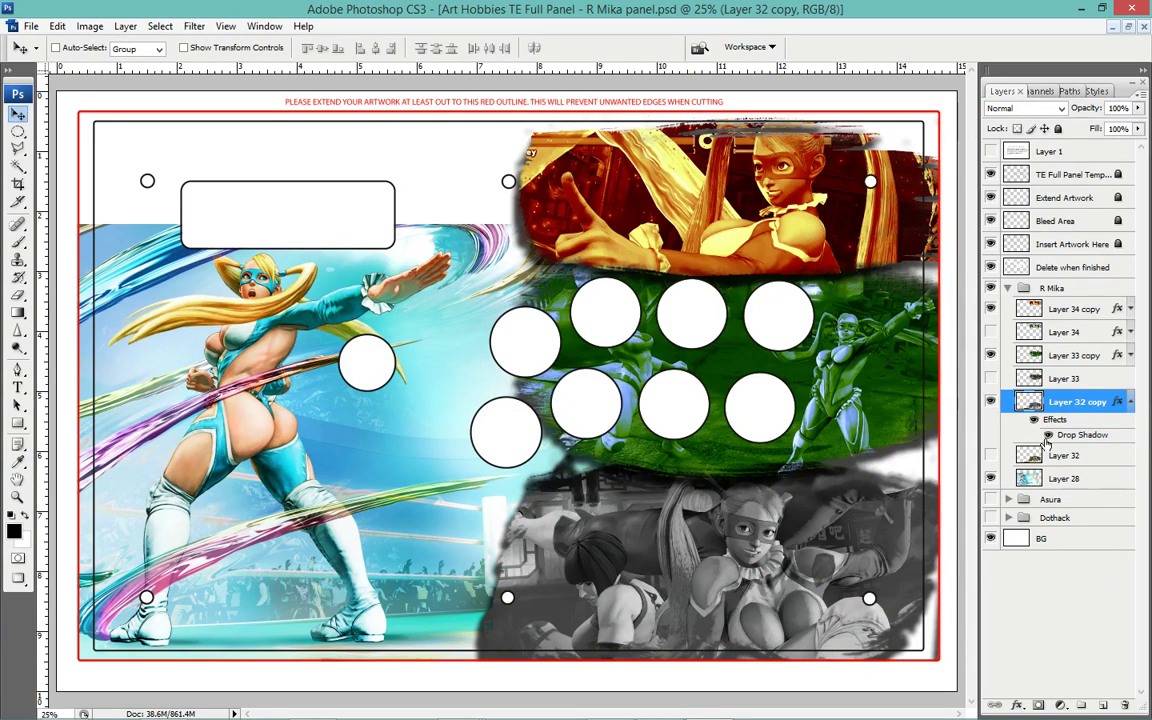
left_click(1076, 358, "ctrl")
Delete the three tinted copy layers and show Layers 32, 33 and 34 again.
left_click(1073, 292, "ctrl")
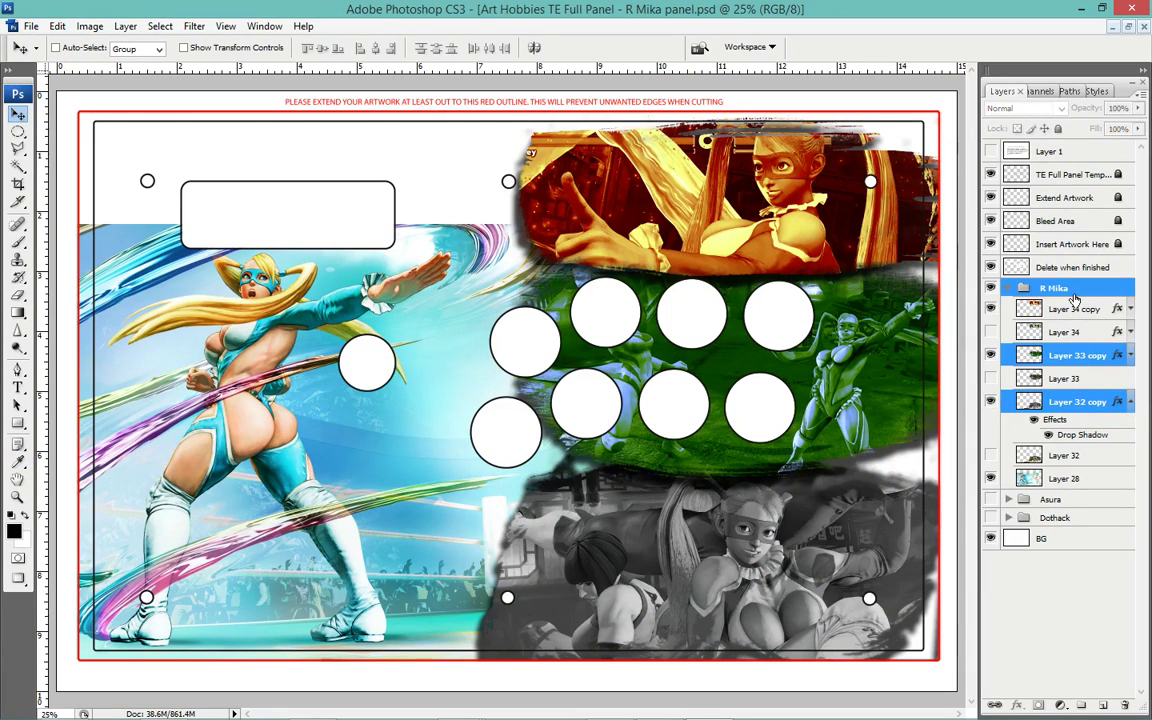
left_click(1076, 312, "ctrl")
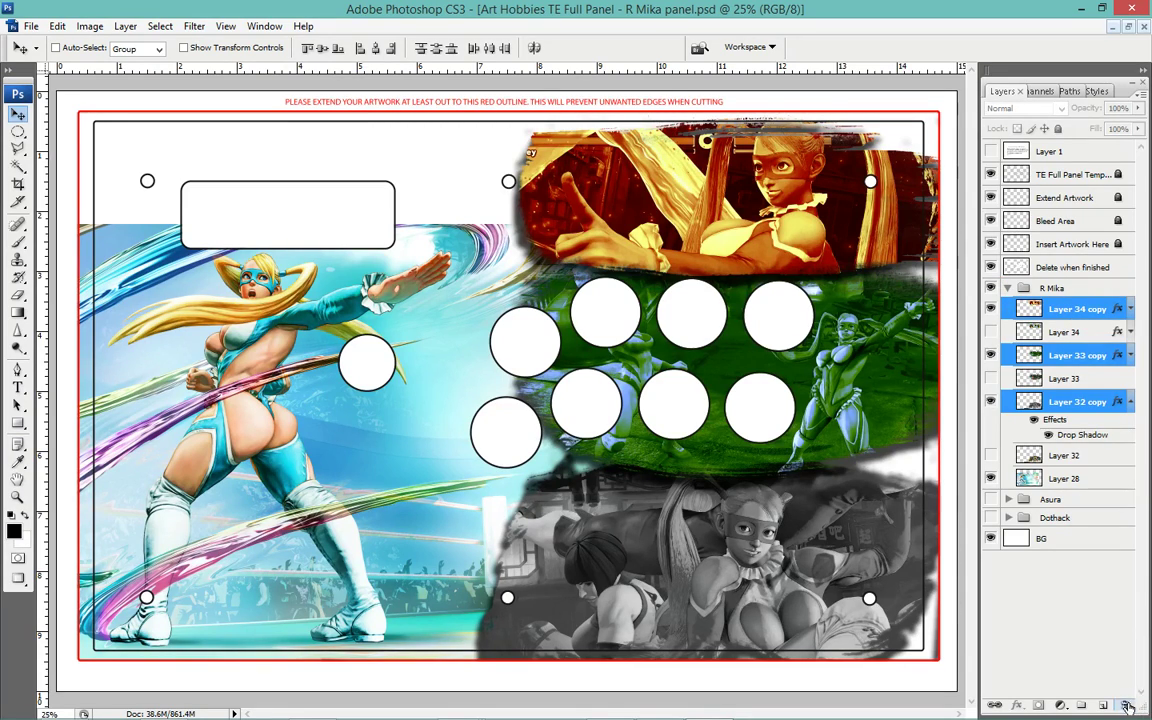
key("Delete")
left_click(990, 355)
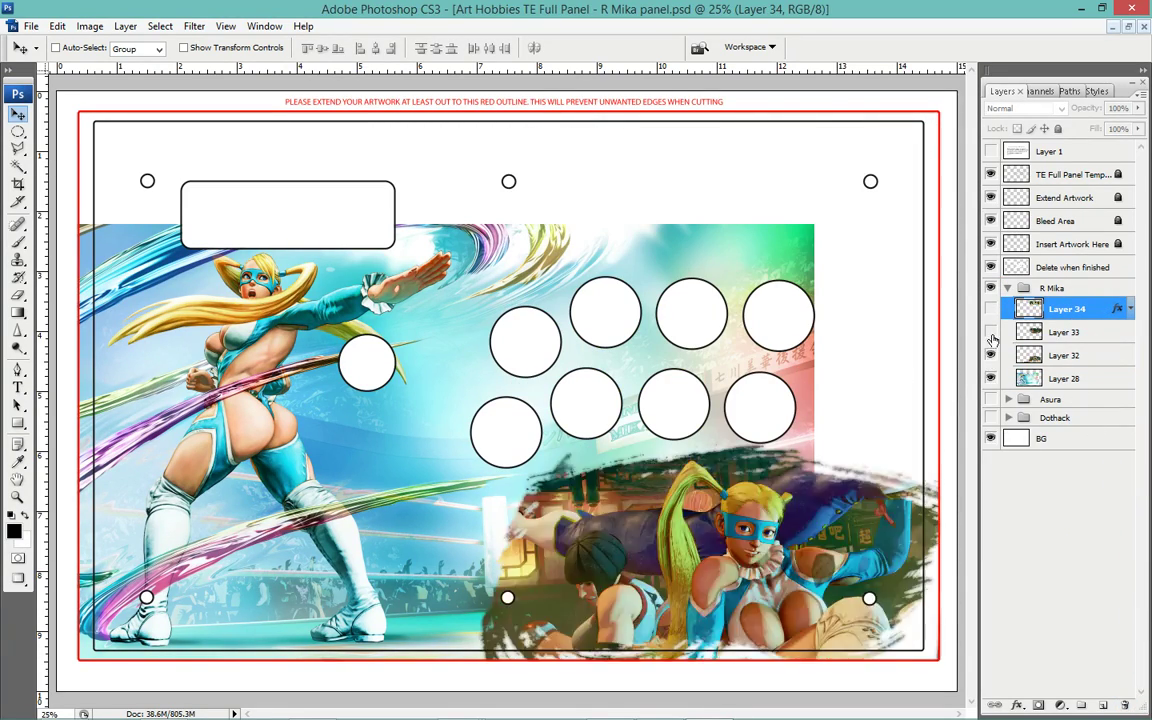
left_click(990, 332)
left_click(990, 308)
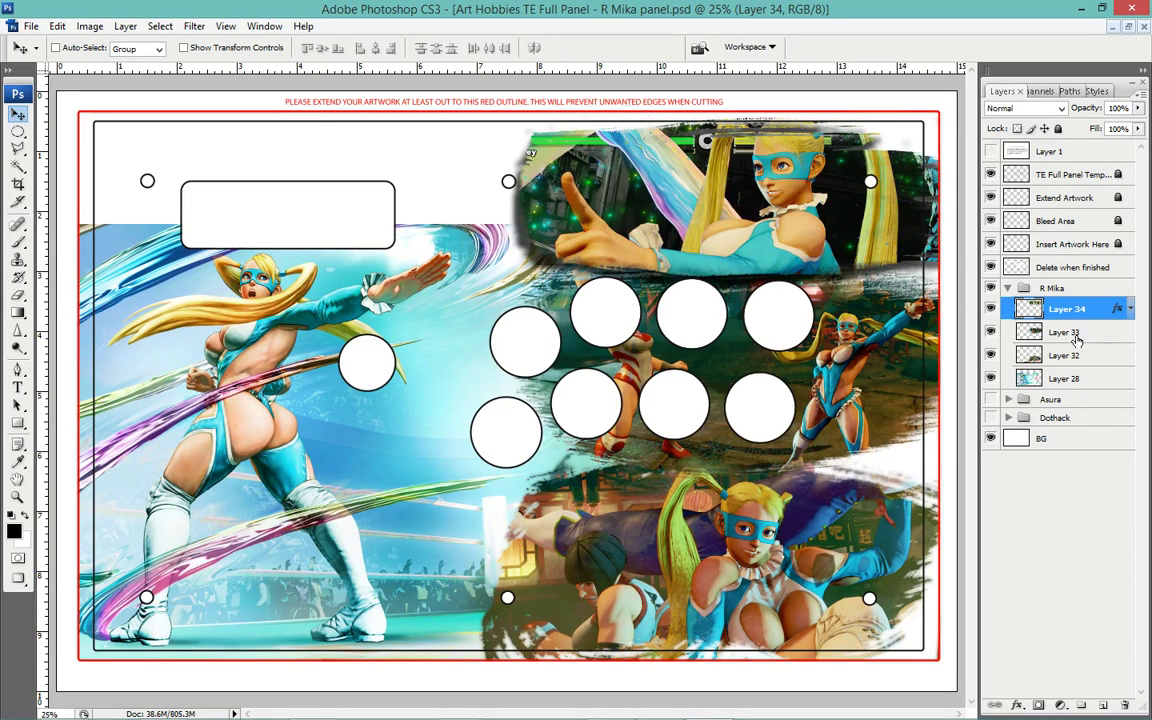
Copy Layer 34's drop shadow style and paste it onto Layers 33 and 32.
left_click(1077, 332)
right_click(1090, 355)
left_click(1095, 340)
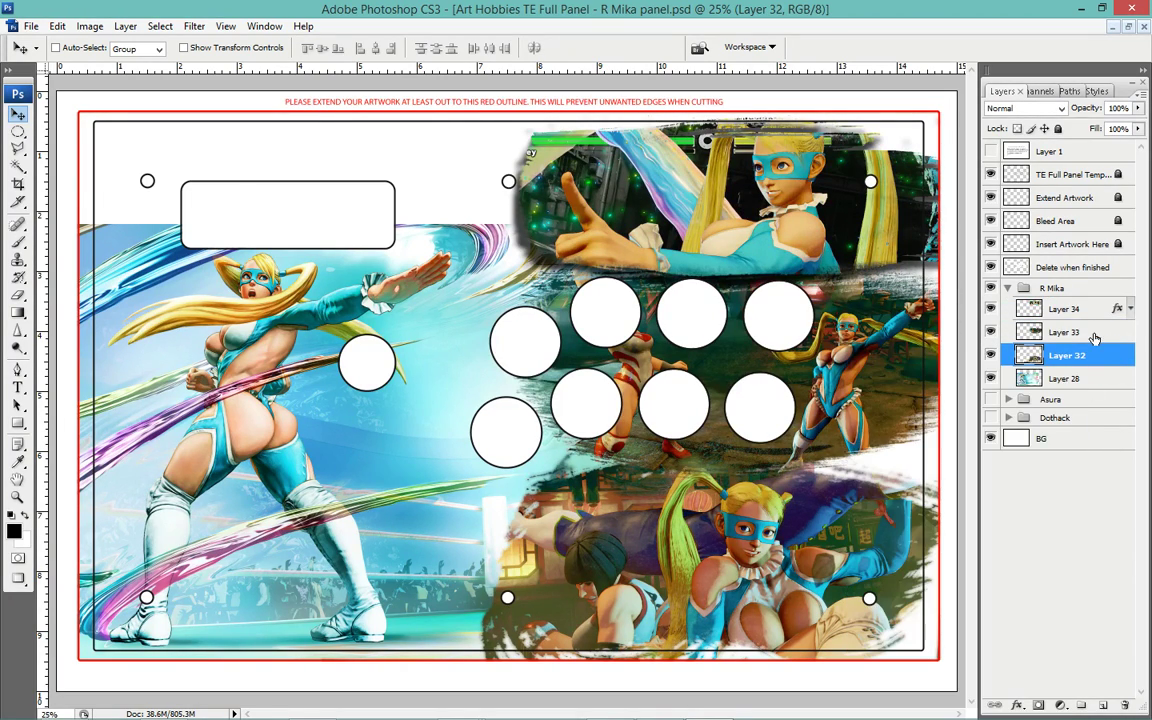
right_click(1095, 334)
left_click(1003, 614)
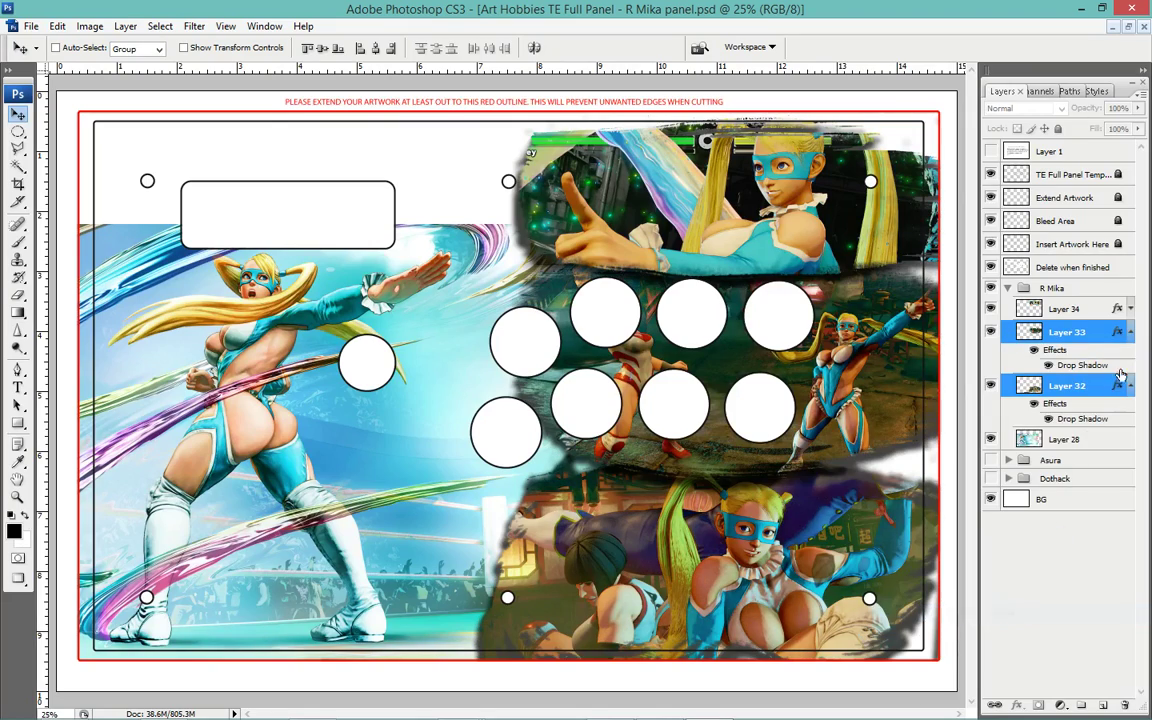
left_click(1129, 333)
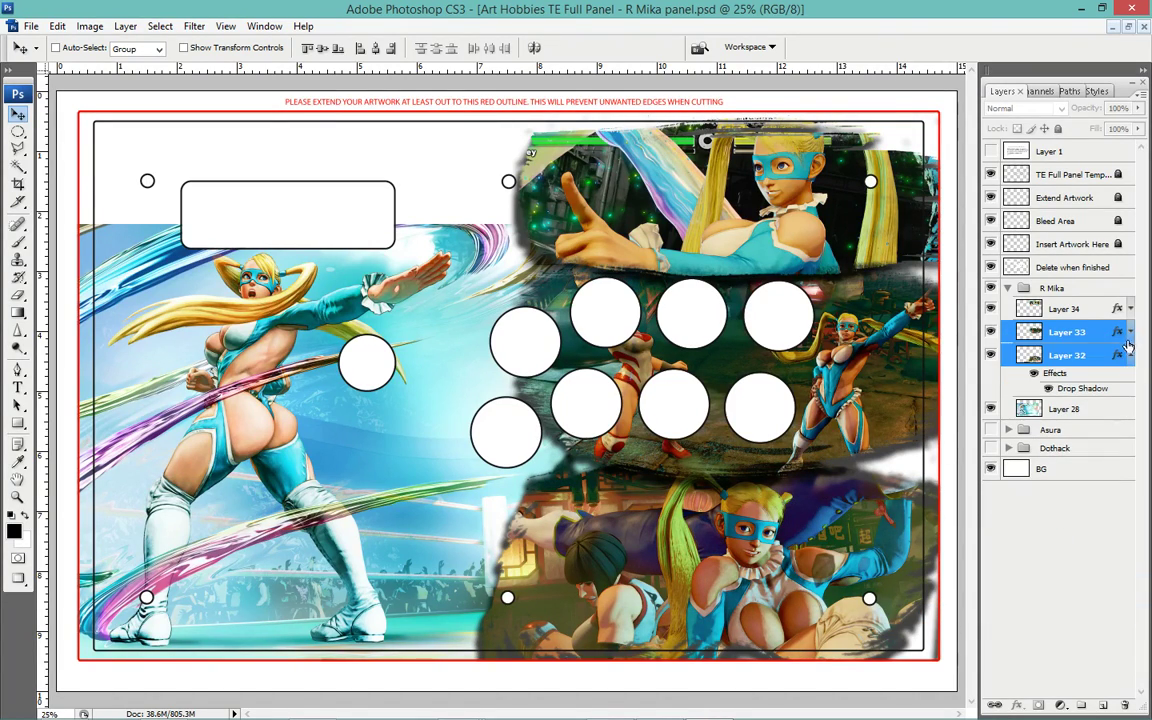
left_click(1131, 356)
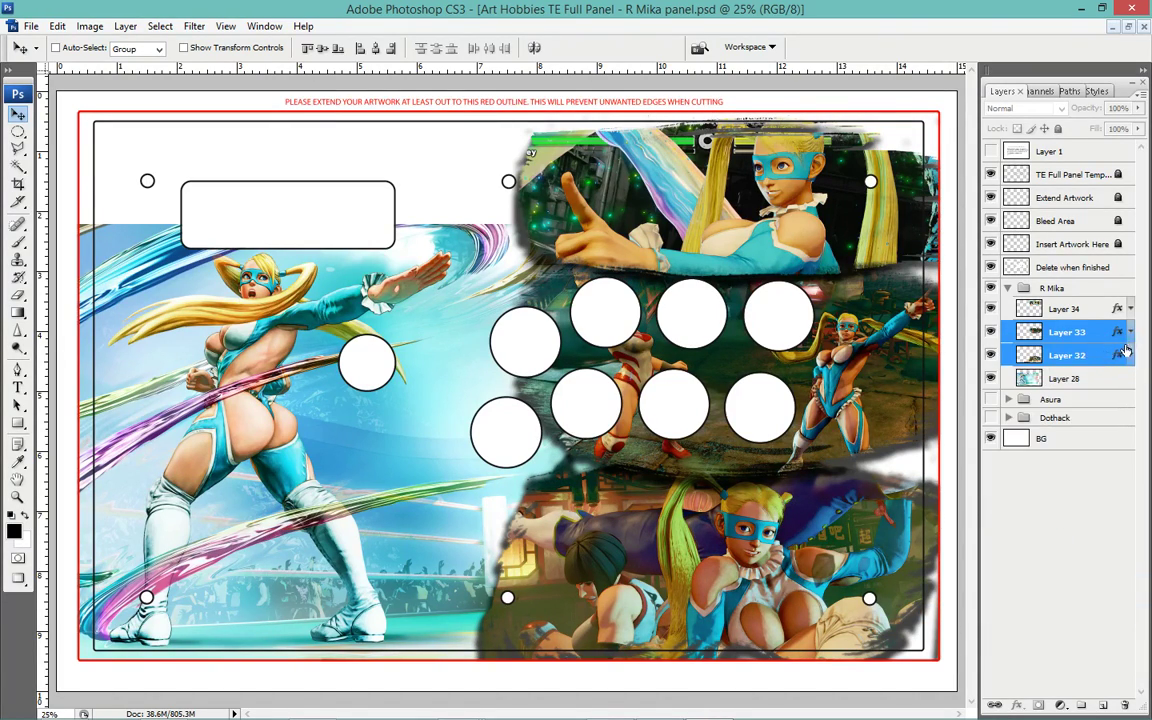
Duplicate Layer 34 into a new Layer 34 copy.
left_click(1075, 355)
left_click(1060, 288)
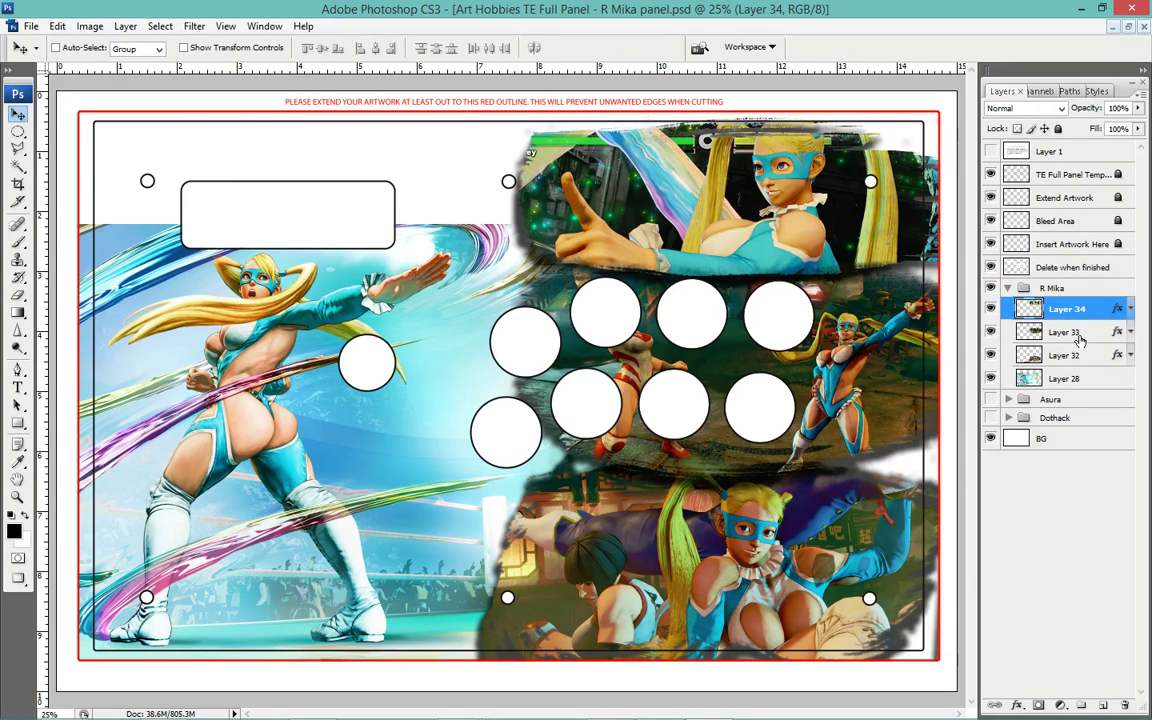
key("ctrl+j")
Hide the original Layer 34 and reduce the copy's saturation to -52.
left_click(990, 331)
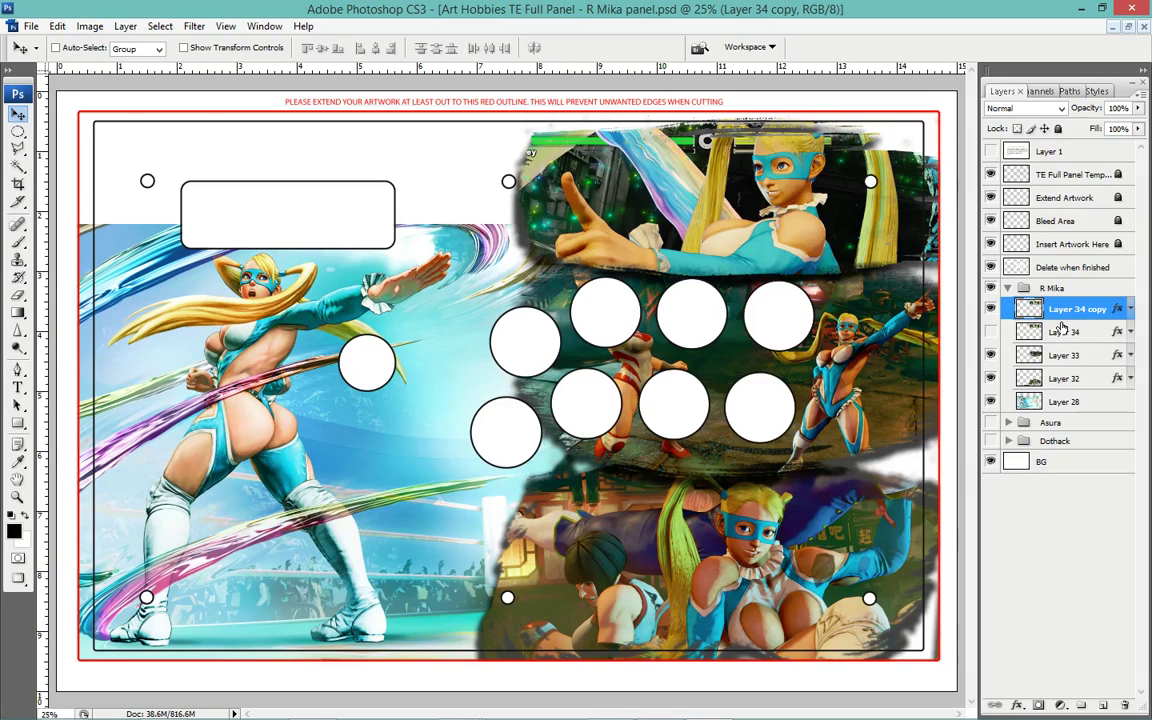
key("ctrl+u")
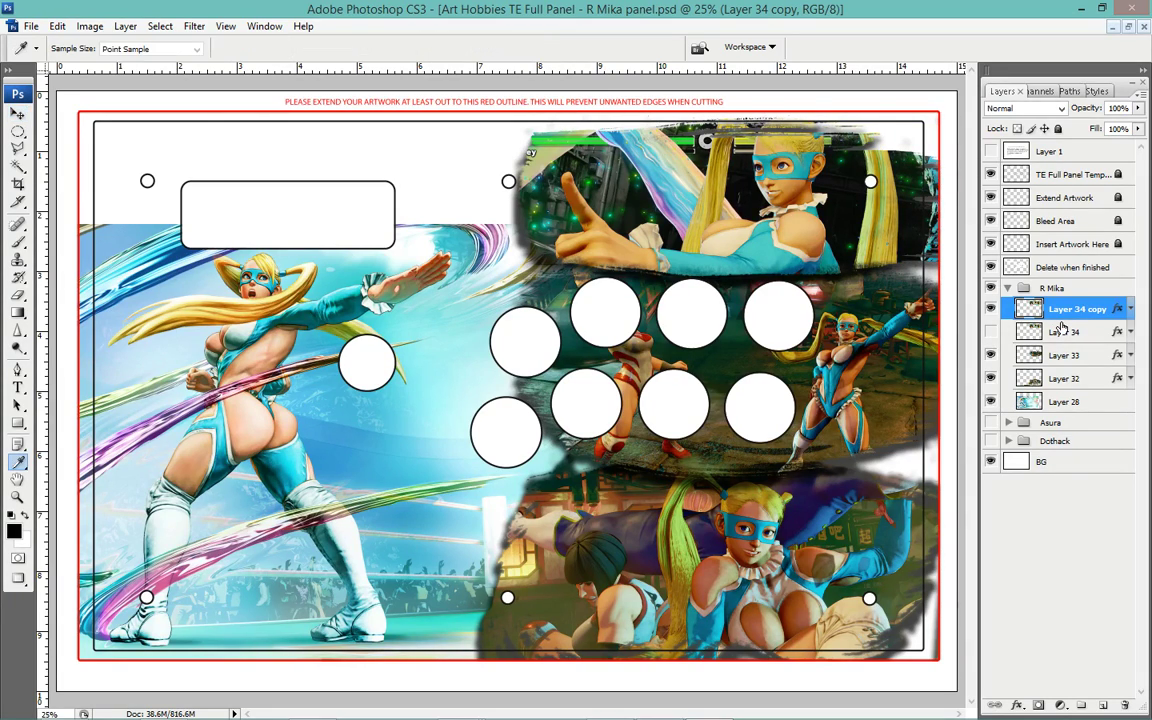
left_click_drag(570, 316, 548, 319)
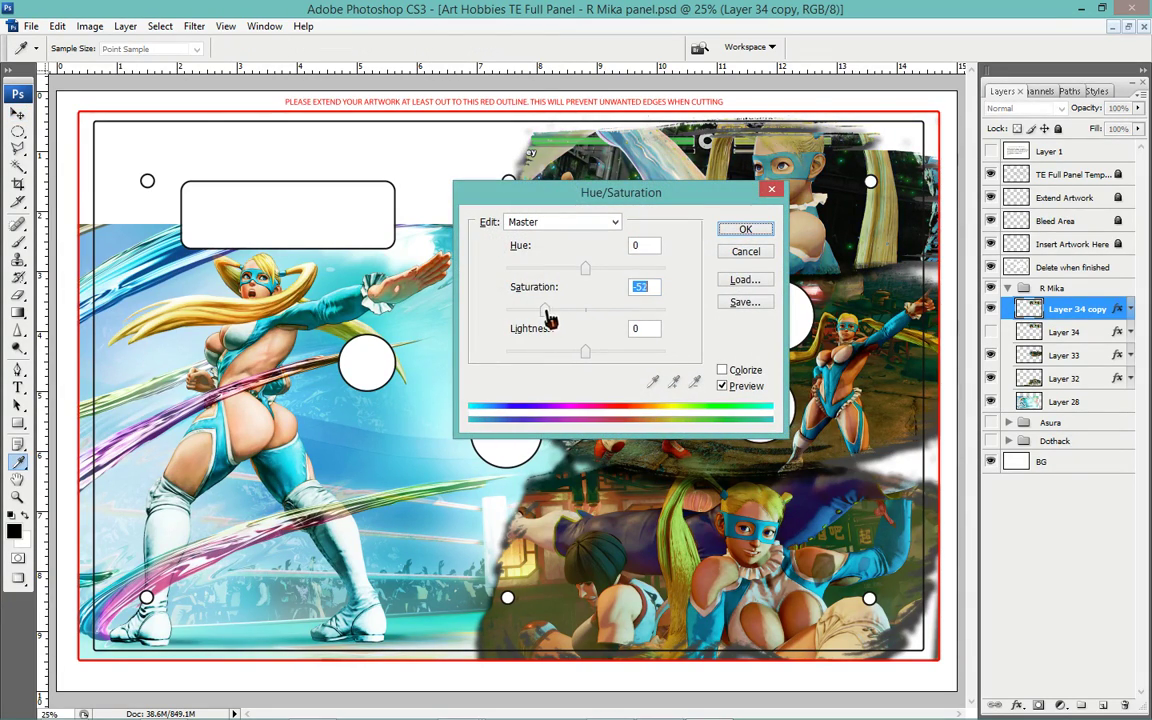
left_click_drag(644, 203, 387, 262)
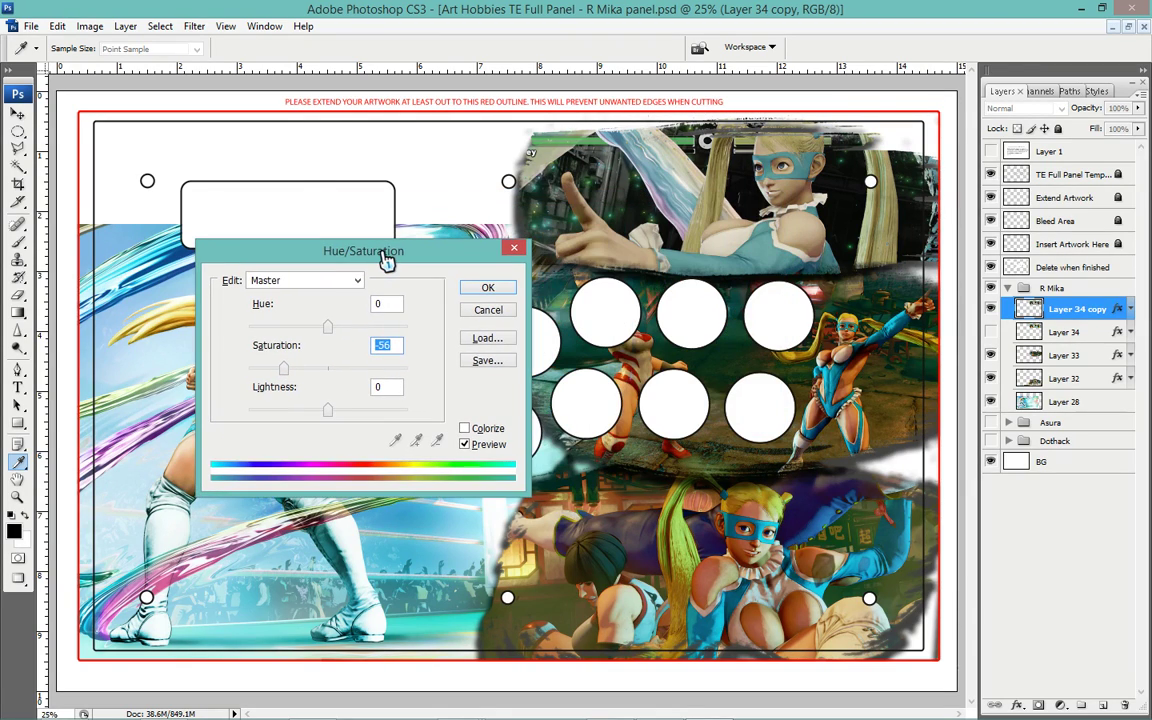
key("Return")
Try Color Balance with shadows red +77 and midtones red +43 toward yellow, then cancel.
key("ctrl+b")
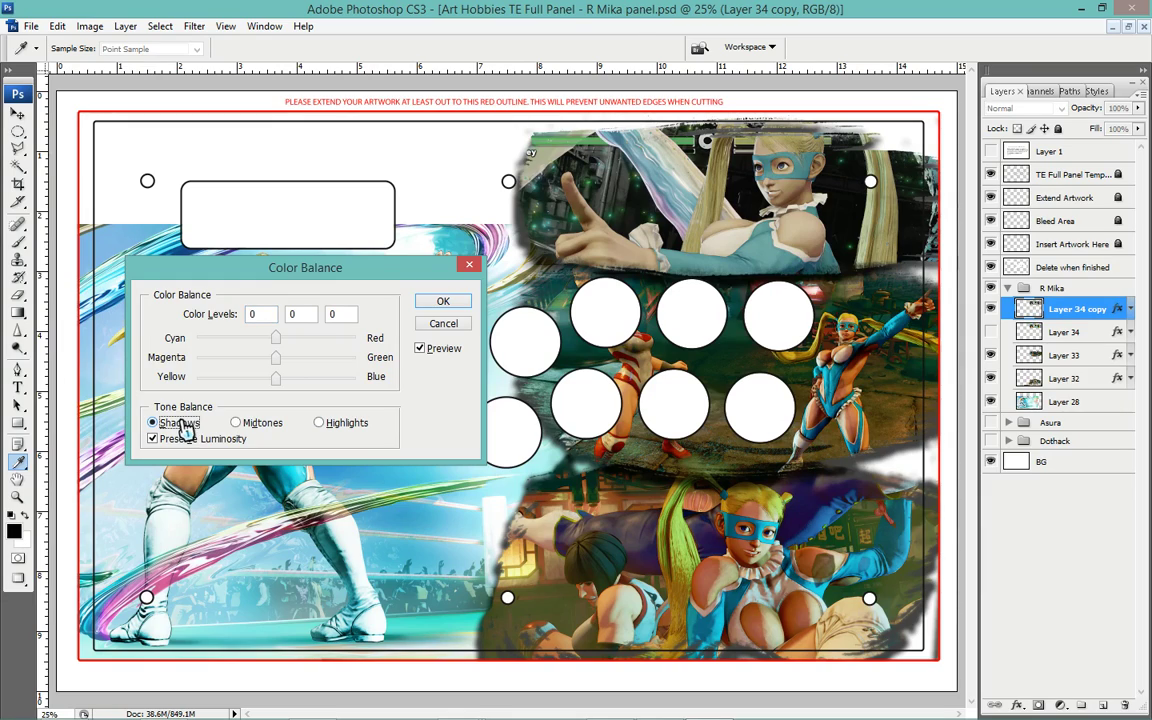
left_click_drag(275, 340, 344, 350)
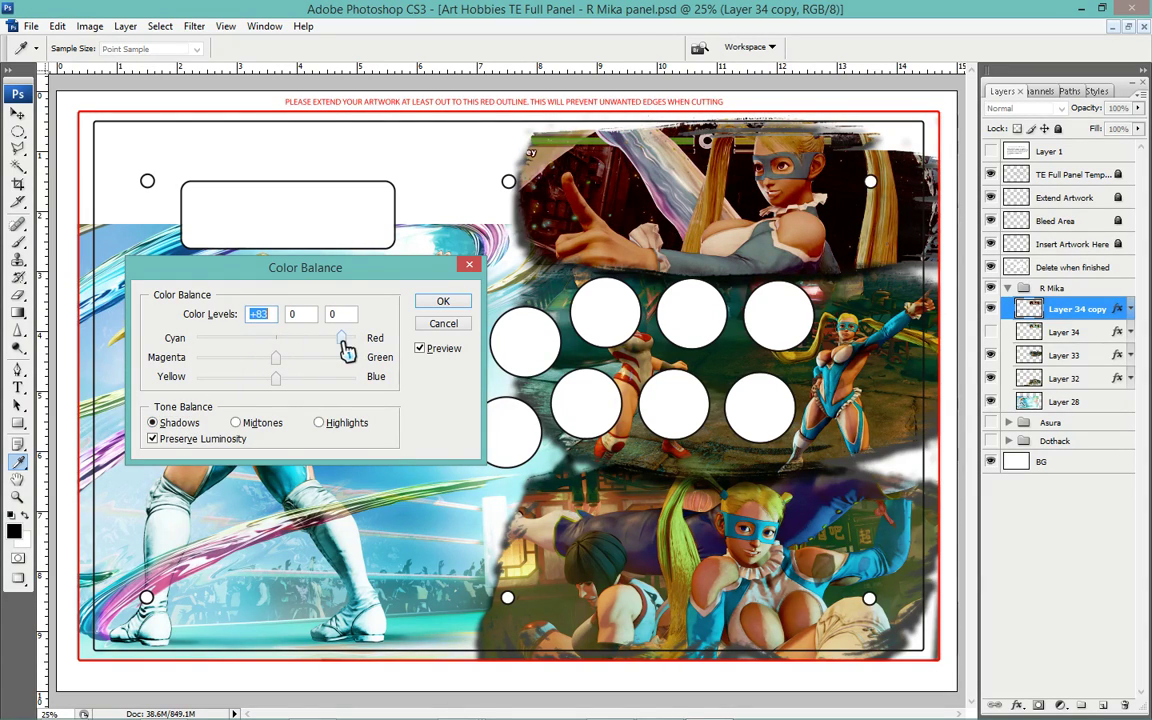
left_click(276, 428)
left_click_drag(276, 339, 311, 341)
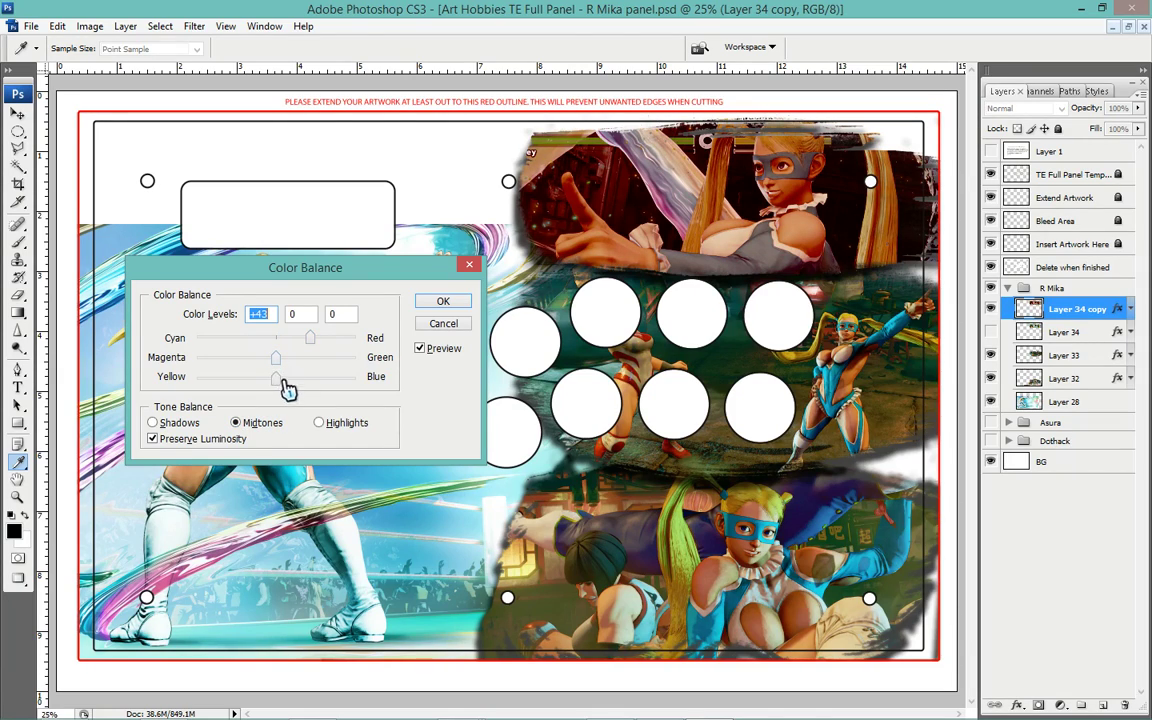
mouse_move(283, 383)
left_mouse_down()
mouse_move(236, 383)
mouse_move(246, 377)
left_mouse_up()
left_click(318, 422)
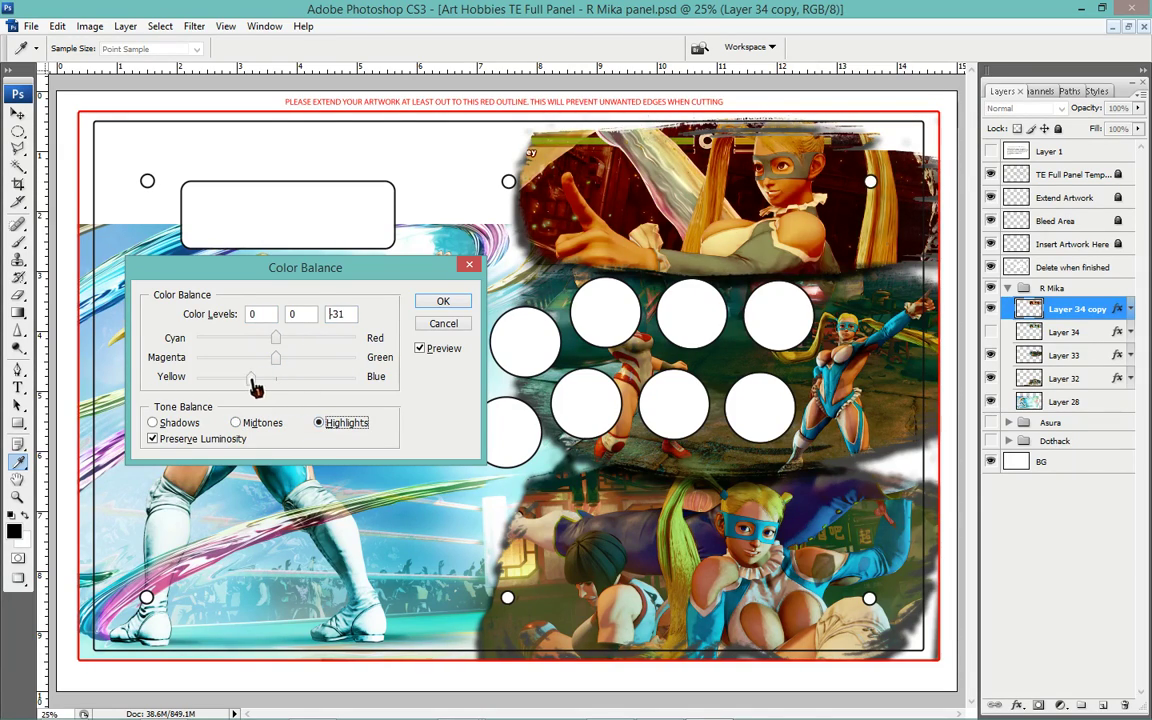
left_click(440, 325)
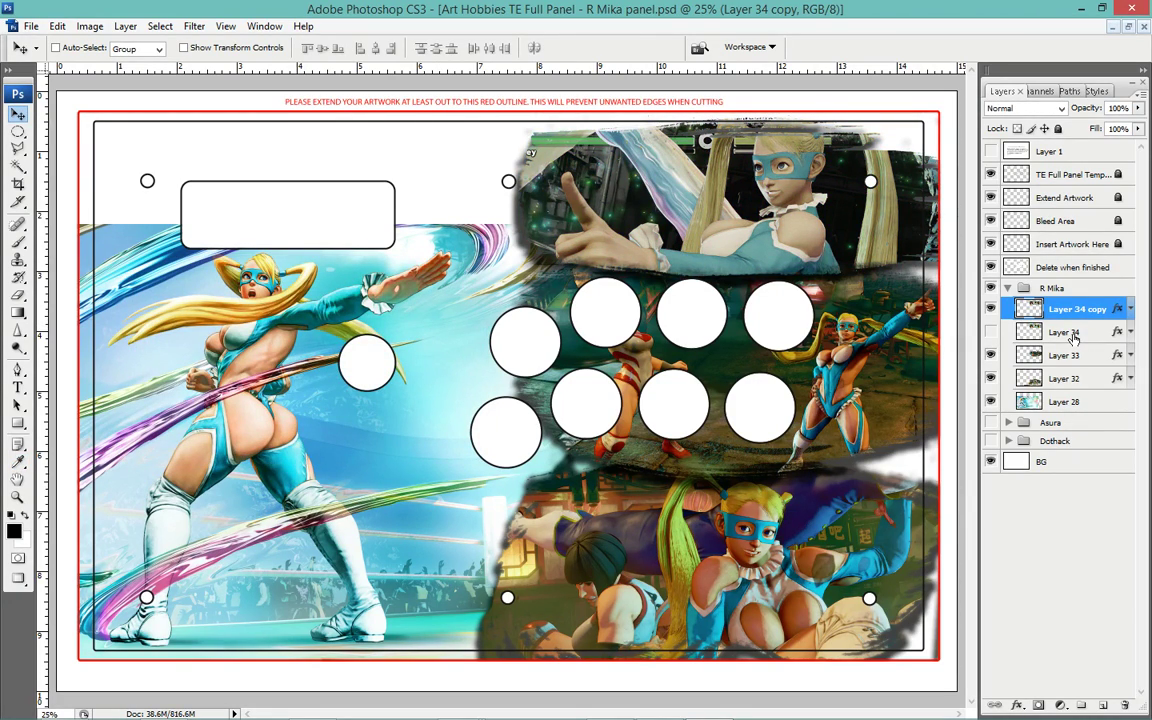
Delete Layer 34 copy, show Layer 34, add Layer 35, and select all three screenshot outlines.
key("Delete")
left_click(991, 309)
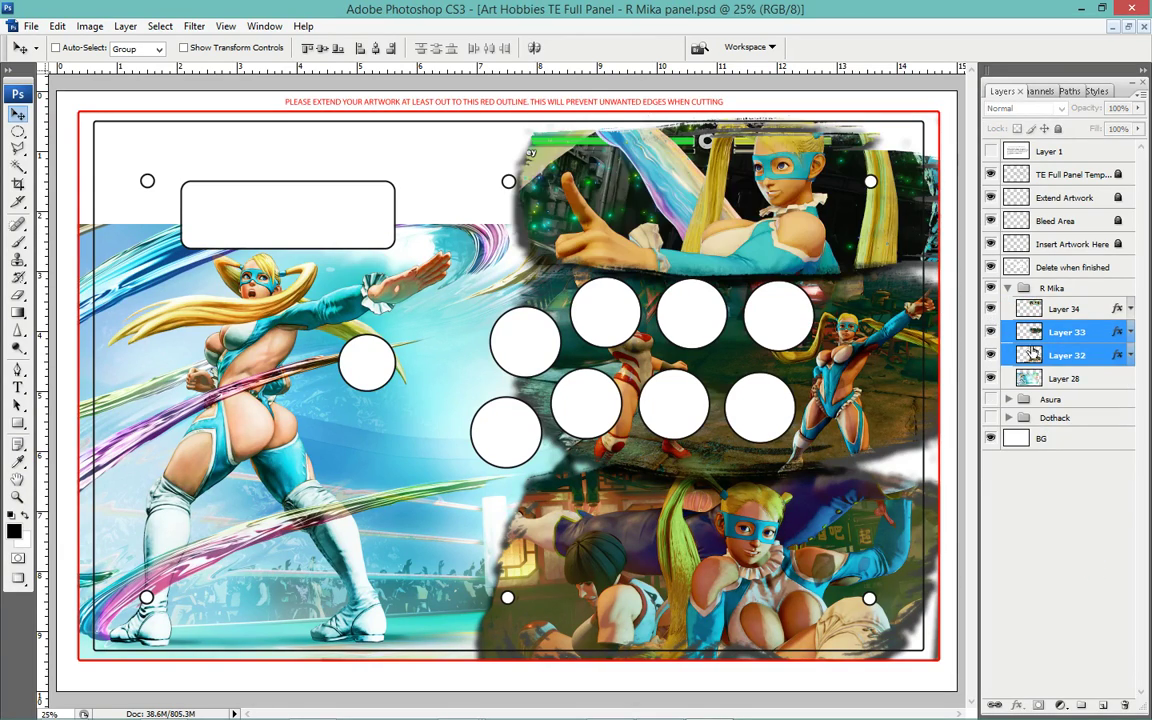
left_click(1063, 313)
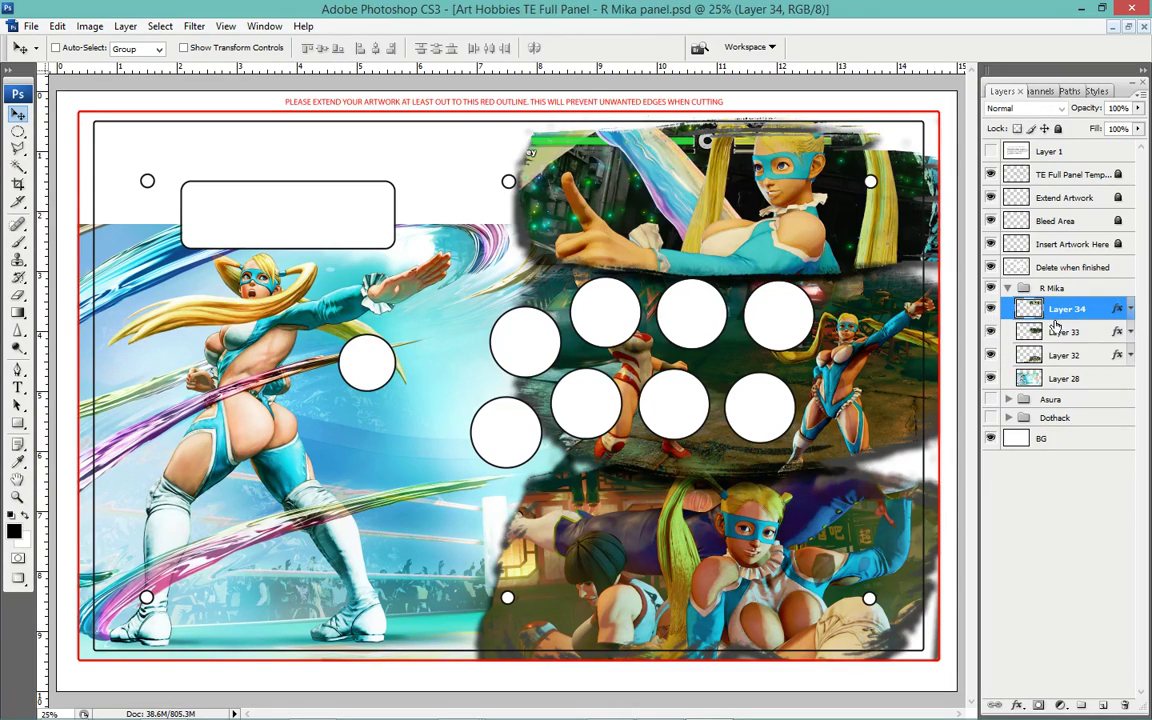
left_click(1103, 705)
left_click(1028, 378, "ctrl")
left_click(1028, 355, "ctrl+shift")
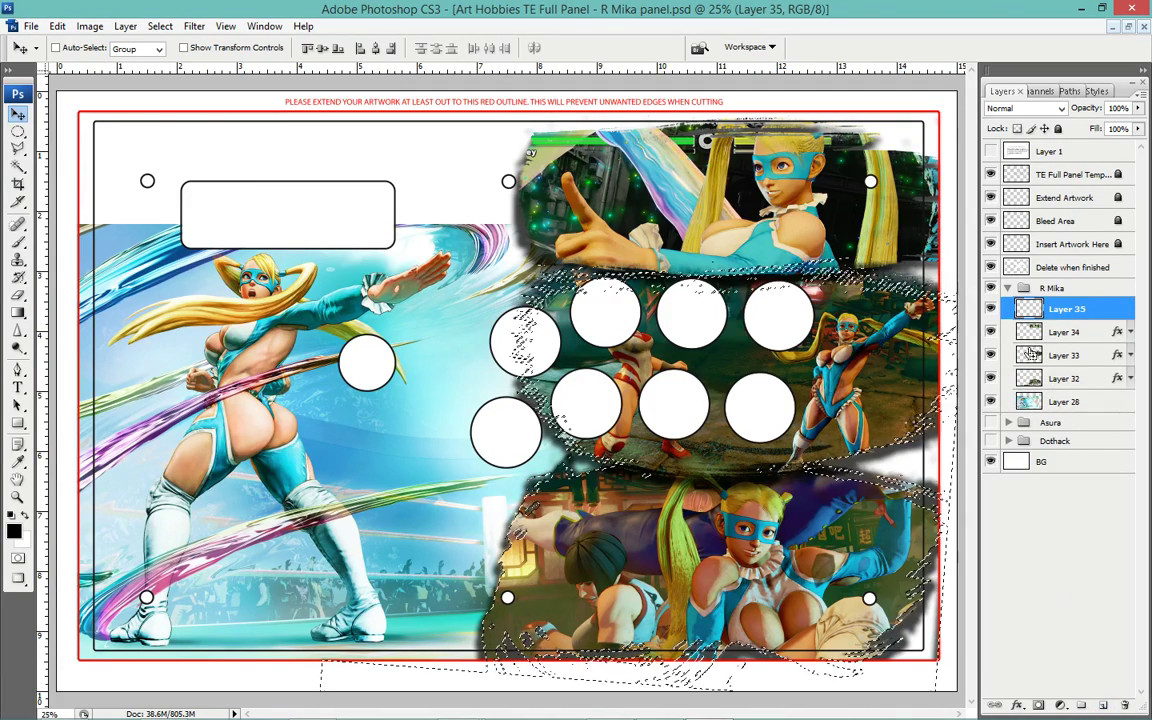
left_click(1030, 338, "ctrl+shift")
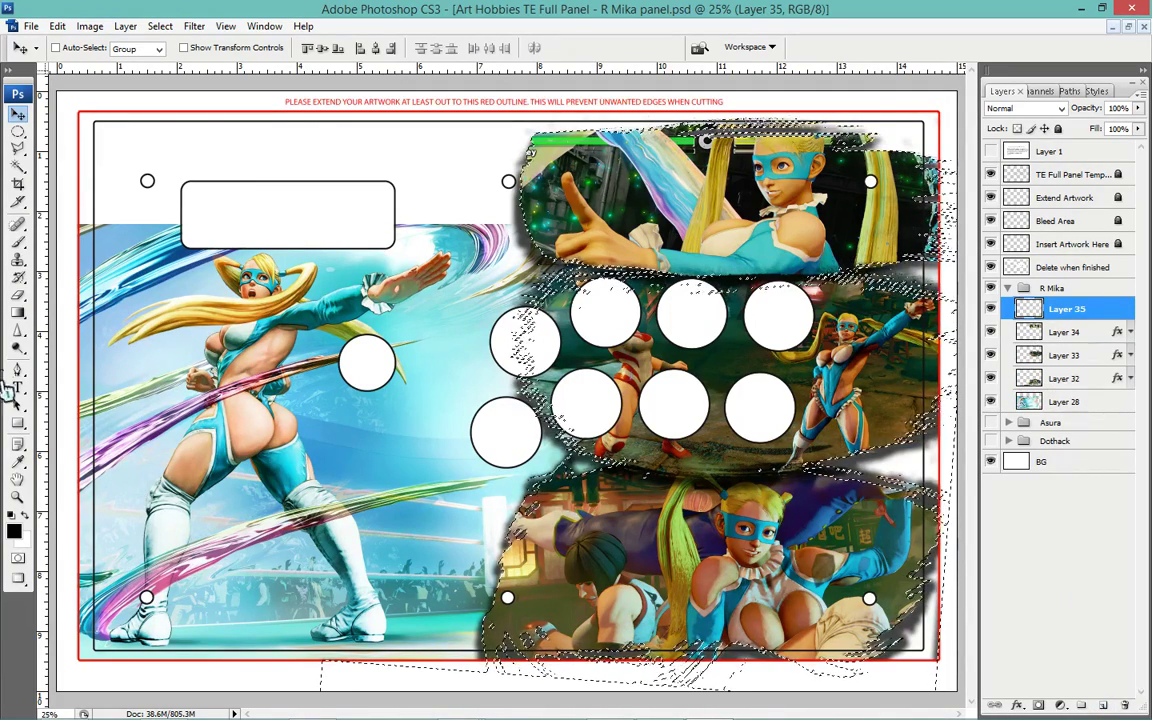
Choose the Gradient tool with the Spectrum rainbow preset.
left_click(18, 311)
left_click(100, 50)
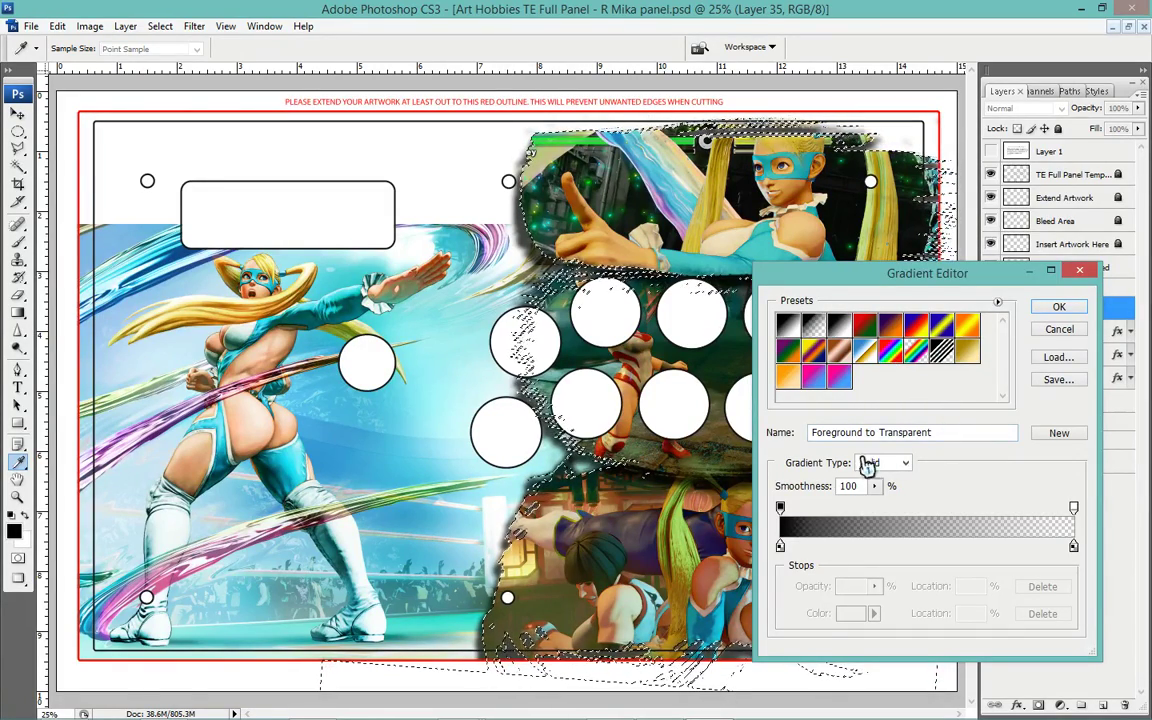
left_click(891, 356)
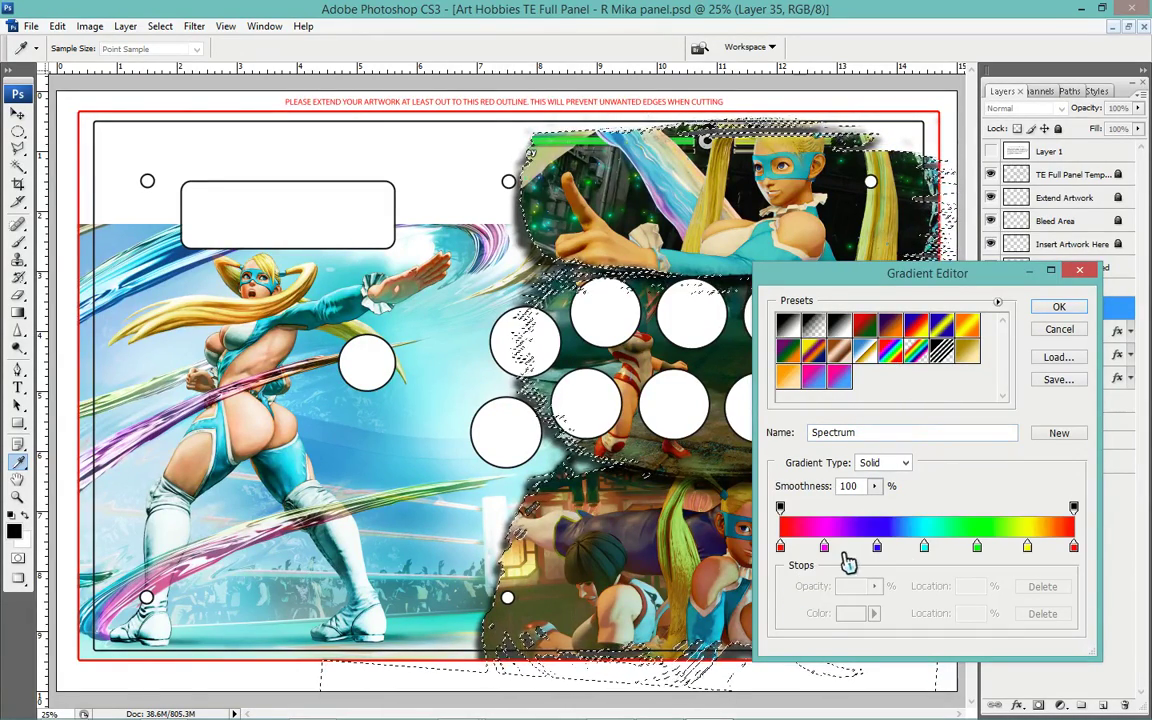
left_click(1050, 308)
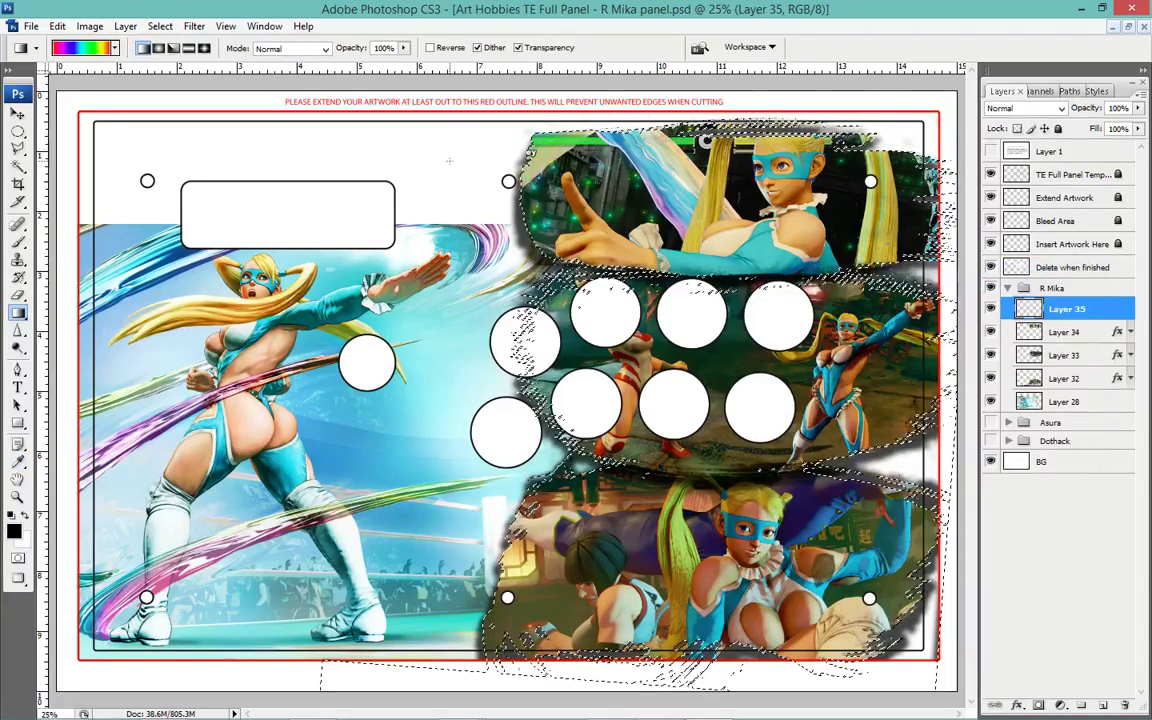
Fill the selection with a reversed Spectrum gradient running diagonally top-left to bottom-right.
left_click_drag(432, 380, 398, 118)
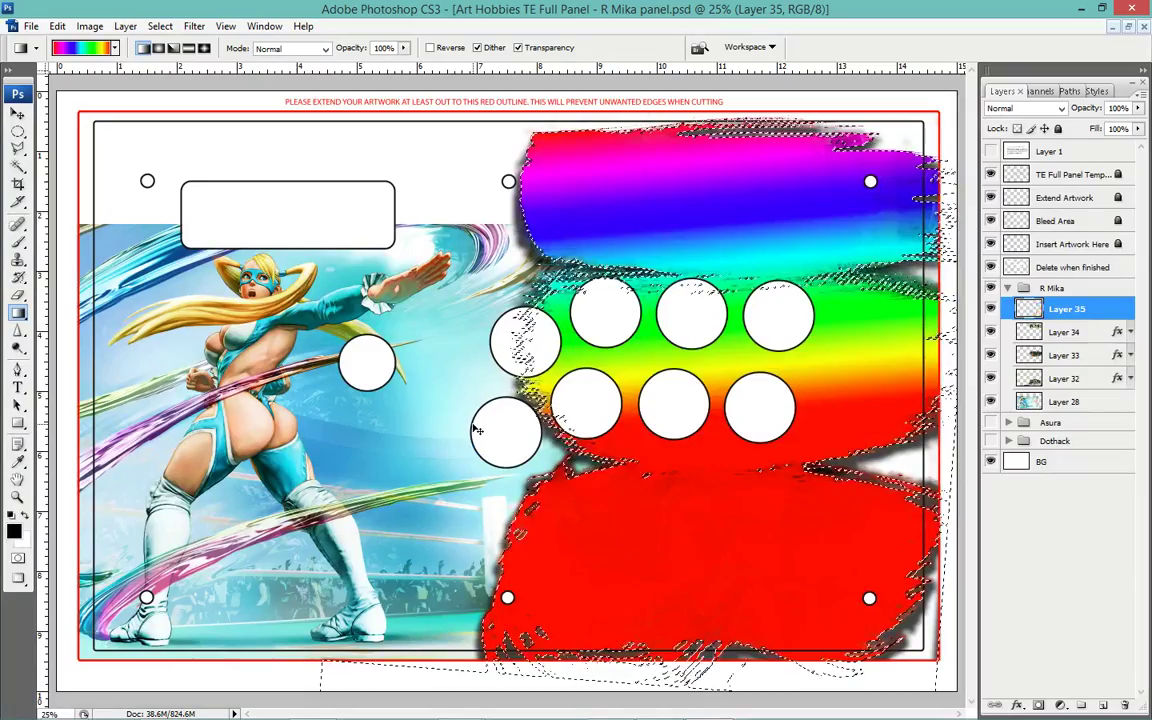
key("ctrl+z")
left_click(432, 48)
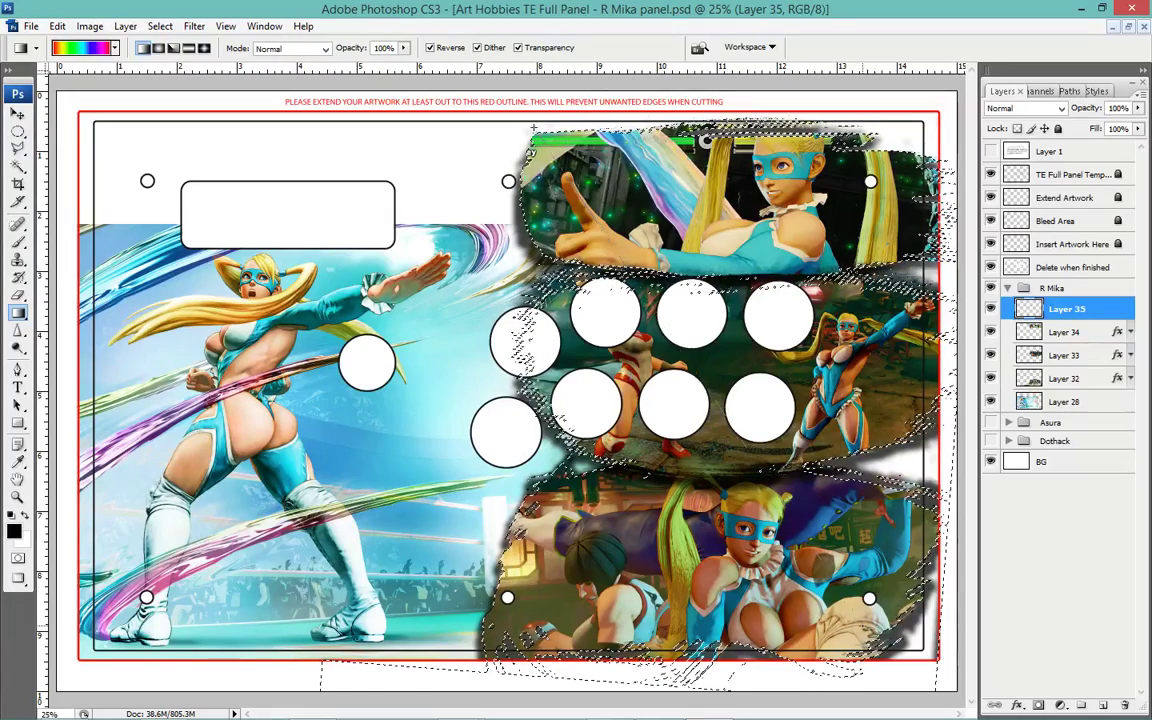
left_click_drag(533, 128, 866, 620)
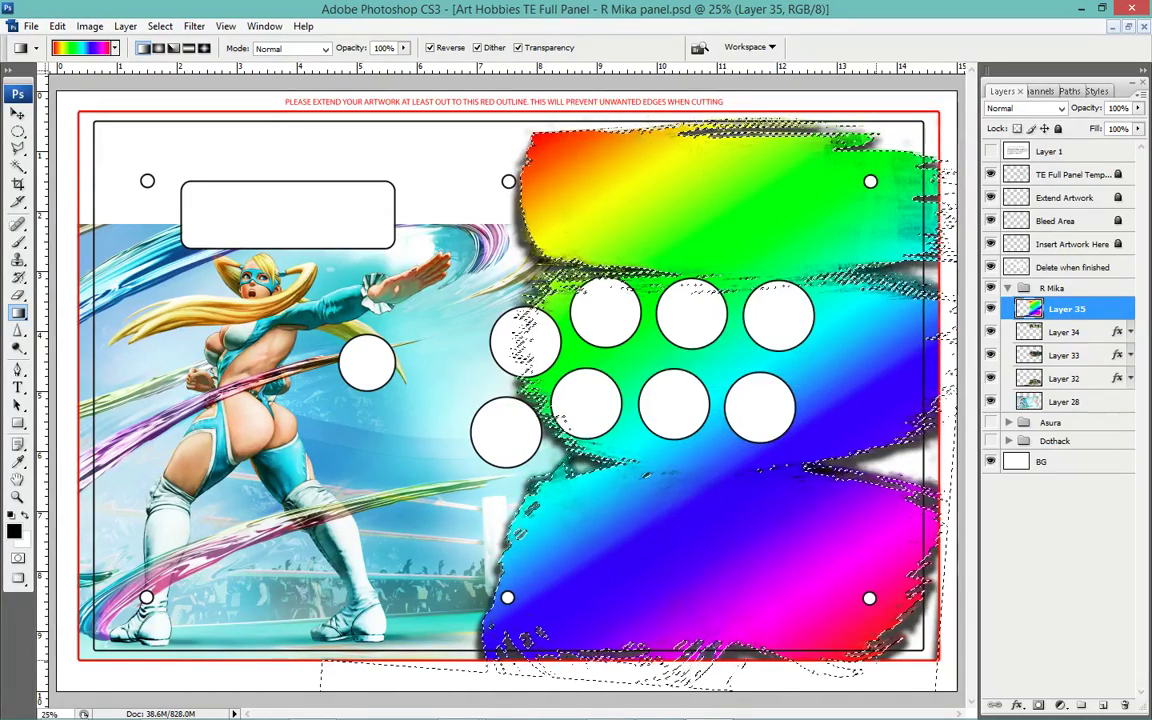
key("ctrl+z")
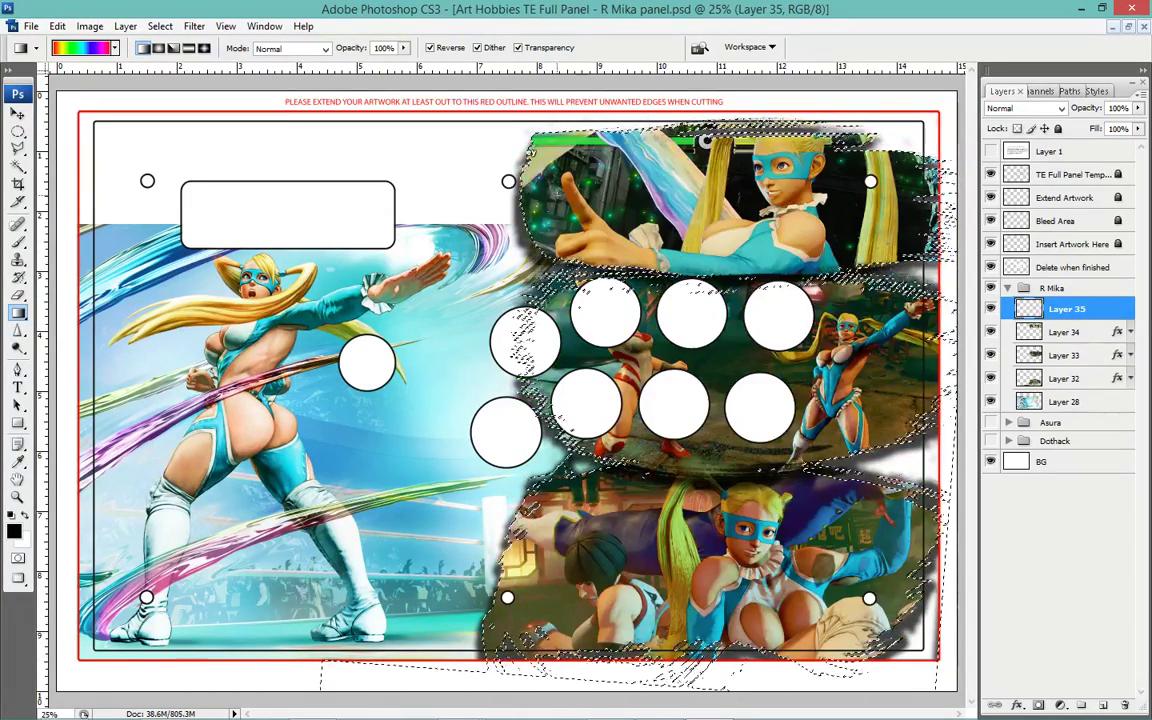
mouse_move(562, 152)
left_mouse_down()
mouse_move(778, 540)
mouse_move(766, 555)
left_mouse_up()
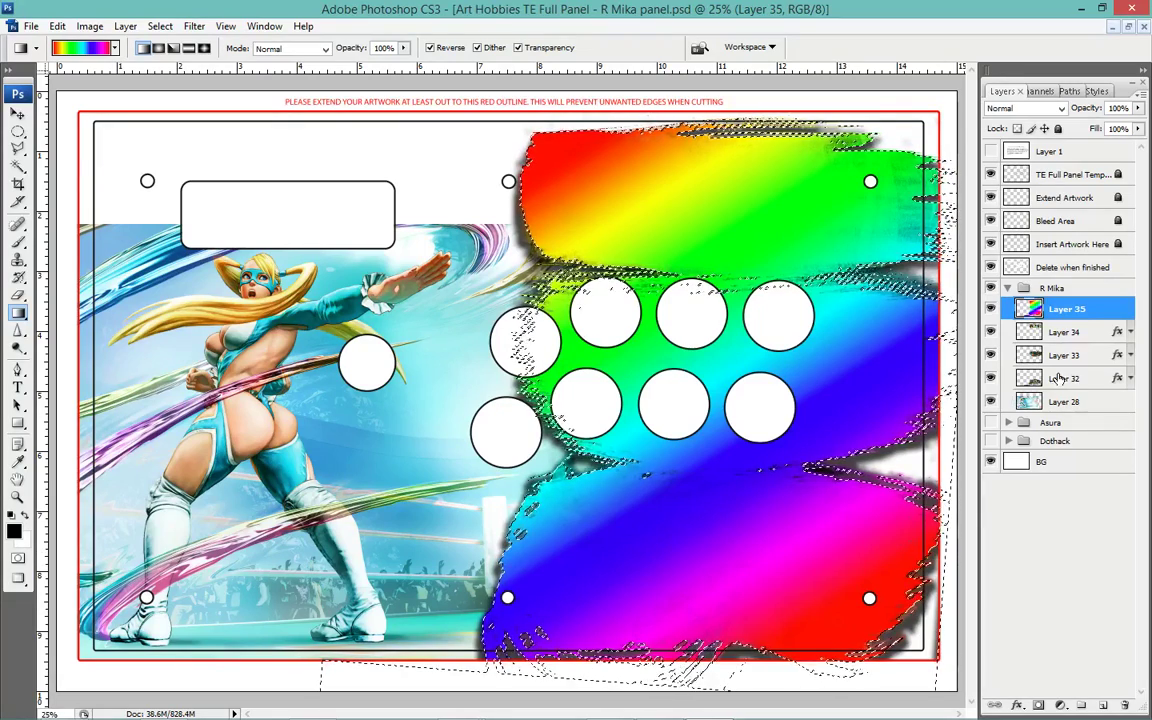
Deselect, set Layer 35 to Soft Light at 50% opacity, and select Layer 28.
key("ctrl+d")
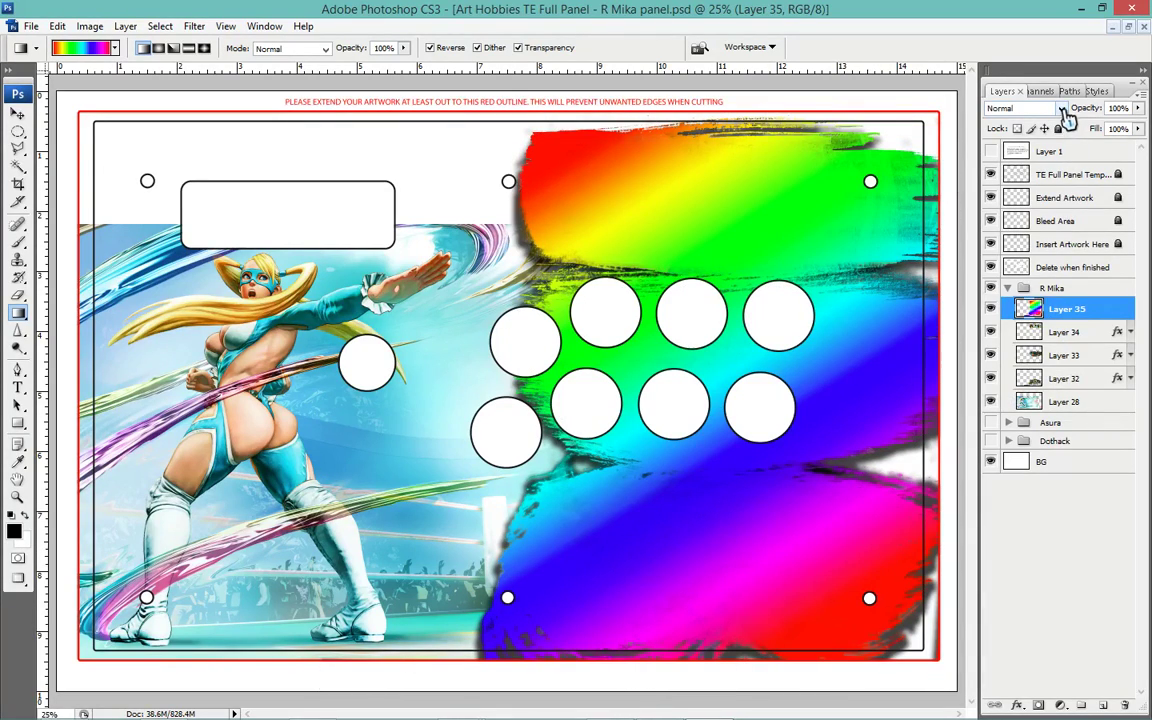
left_click(1061, 108)
key("Escape")
key("shift+alt+f")
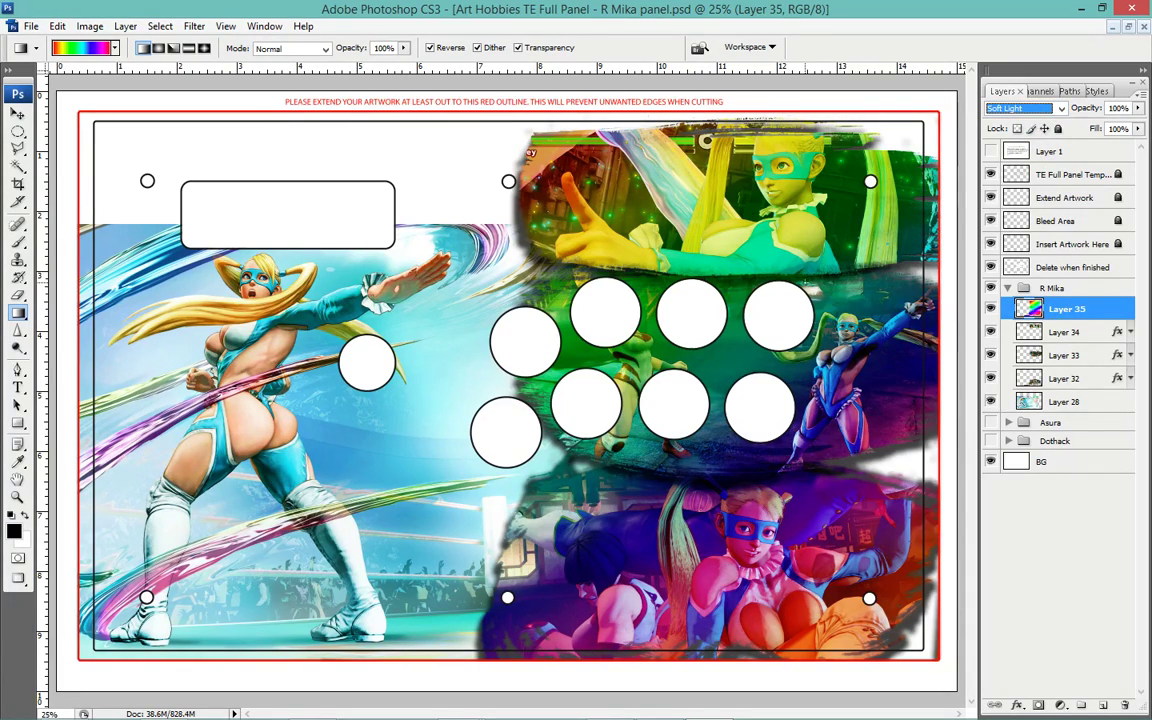
left_click(18, 113)
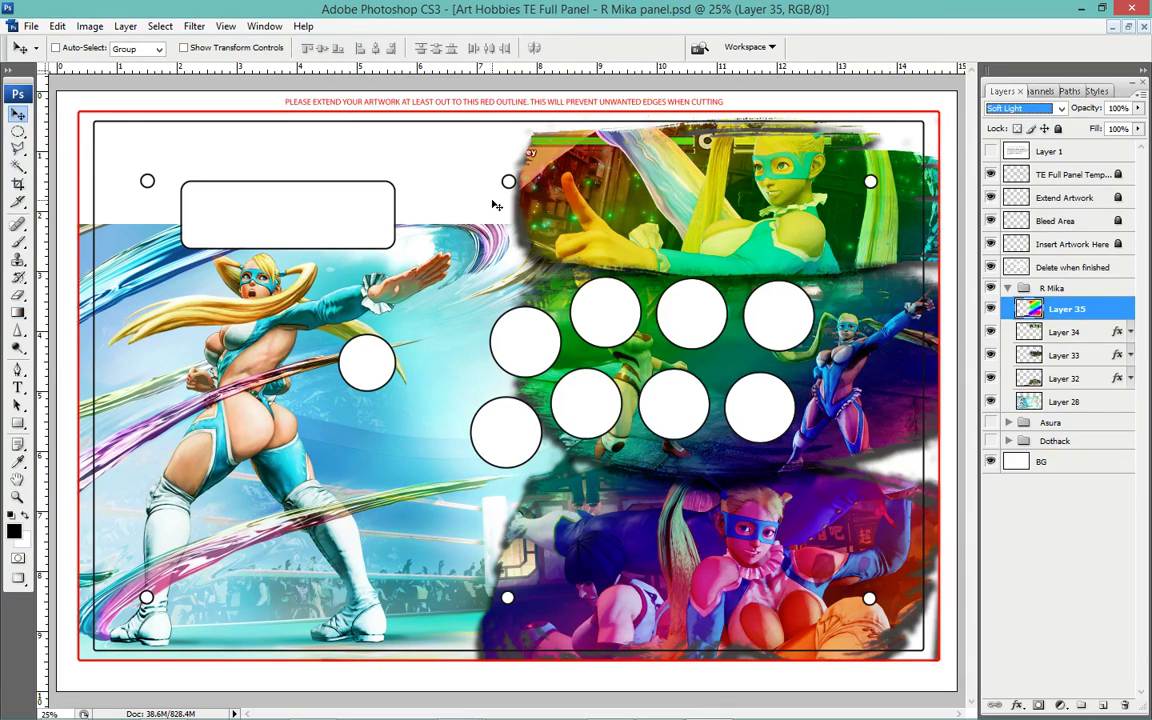
left_click(527, 211)
key("5")
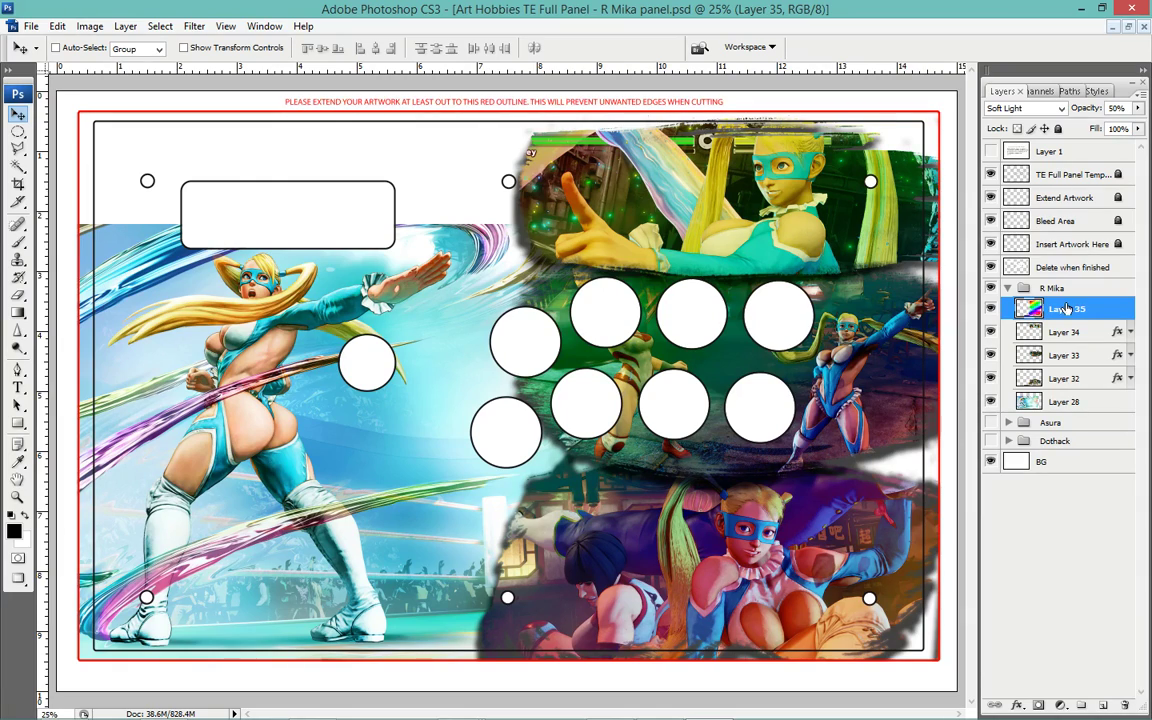
left_click(1064, 404)
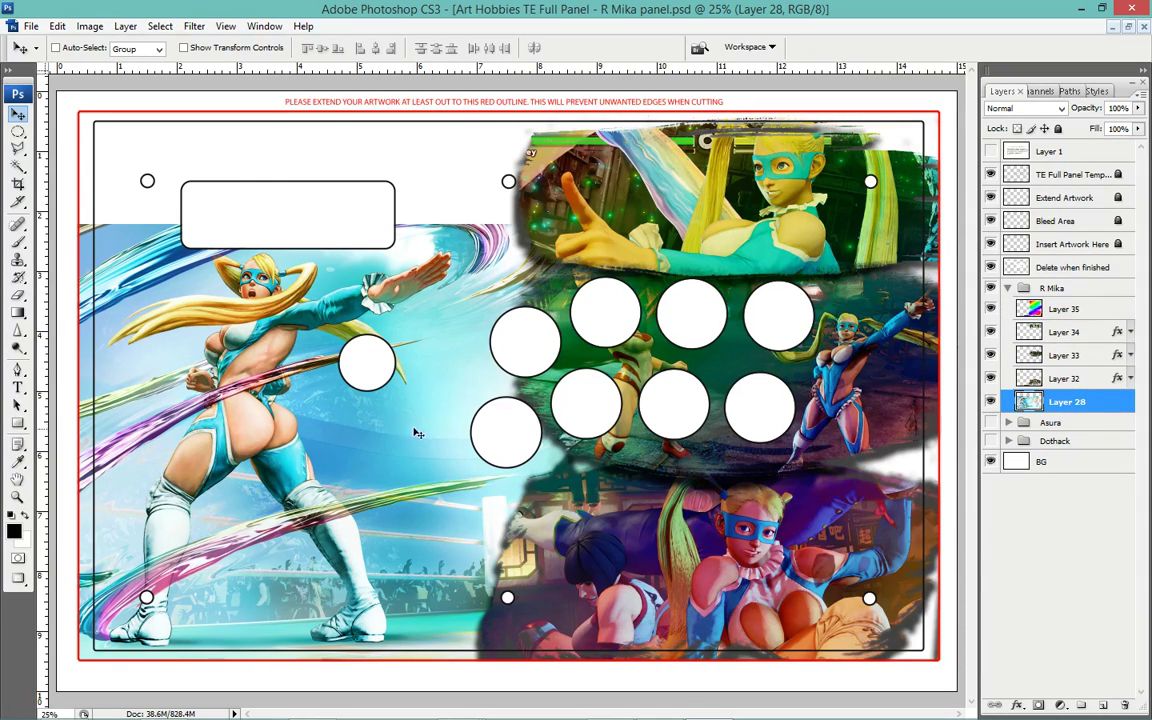
Duplicate Layer 28 and give the copy a 7.4 px Gaussian Blur.
key("ctrl+j")
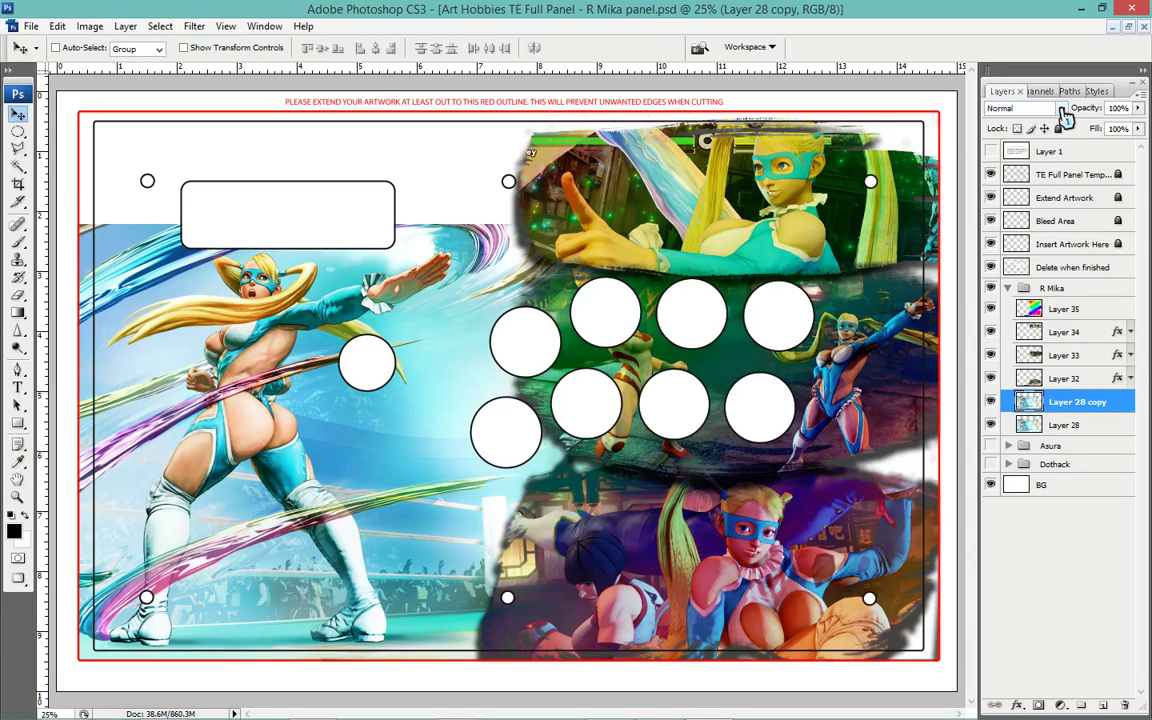
left_click(192, 27)
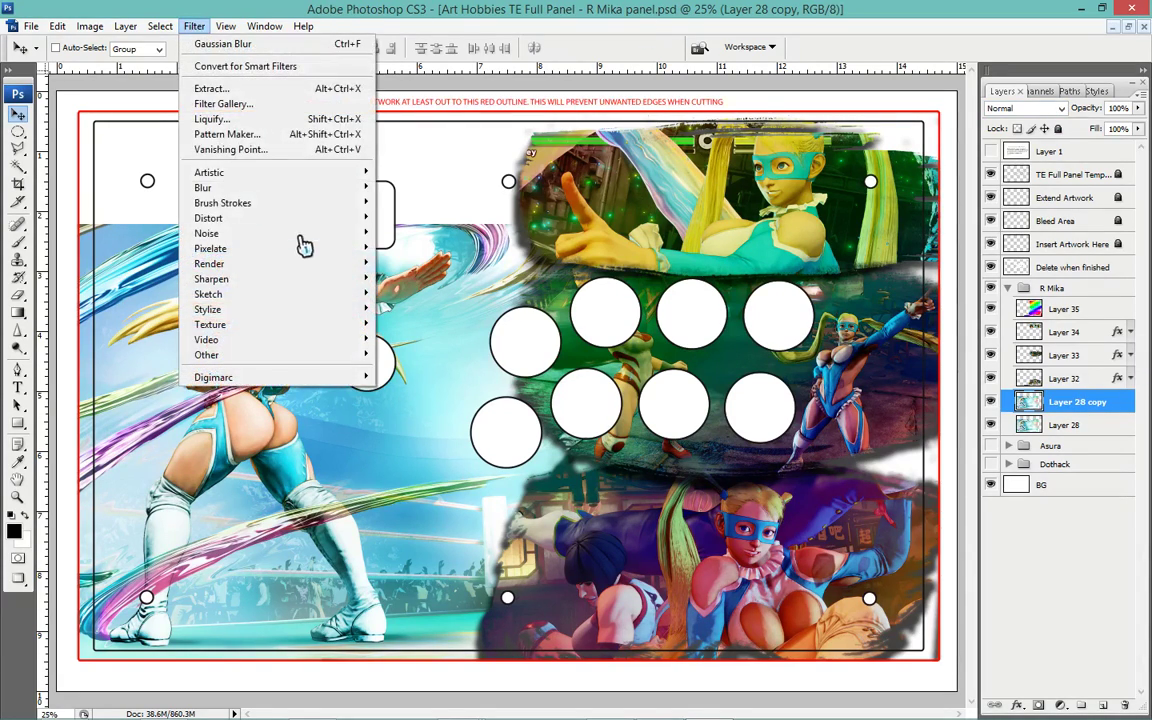
mouse_move(203, 187)
left_click(405, 244)
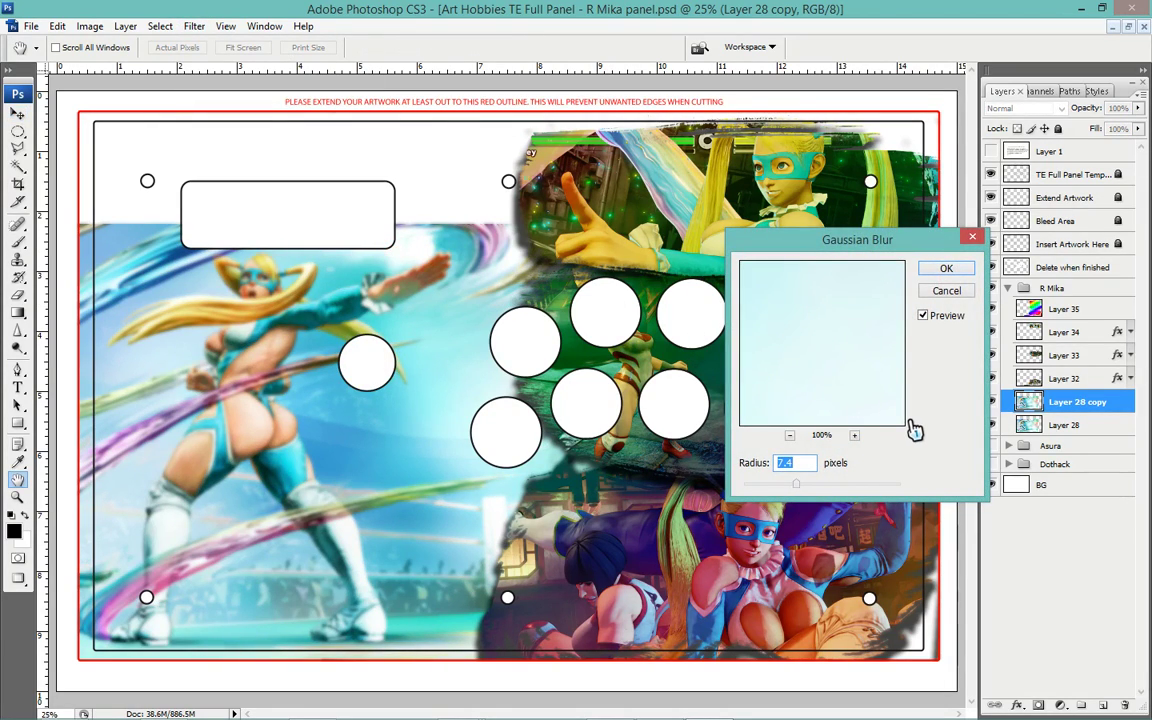
key("Return")
Compare Soft Light, Hard Light, Overlay, Linear Light and Pin Light on the copy, committing Pin Light.
left_click(1030, 108)
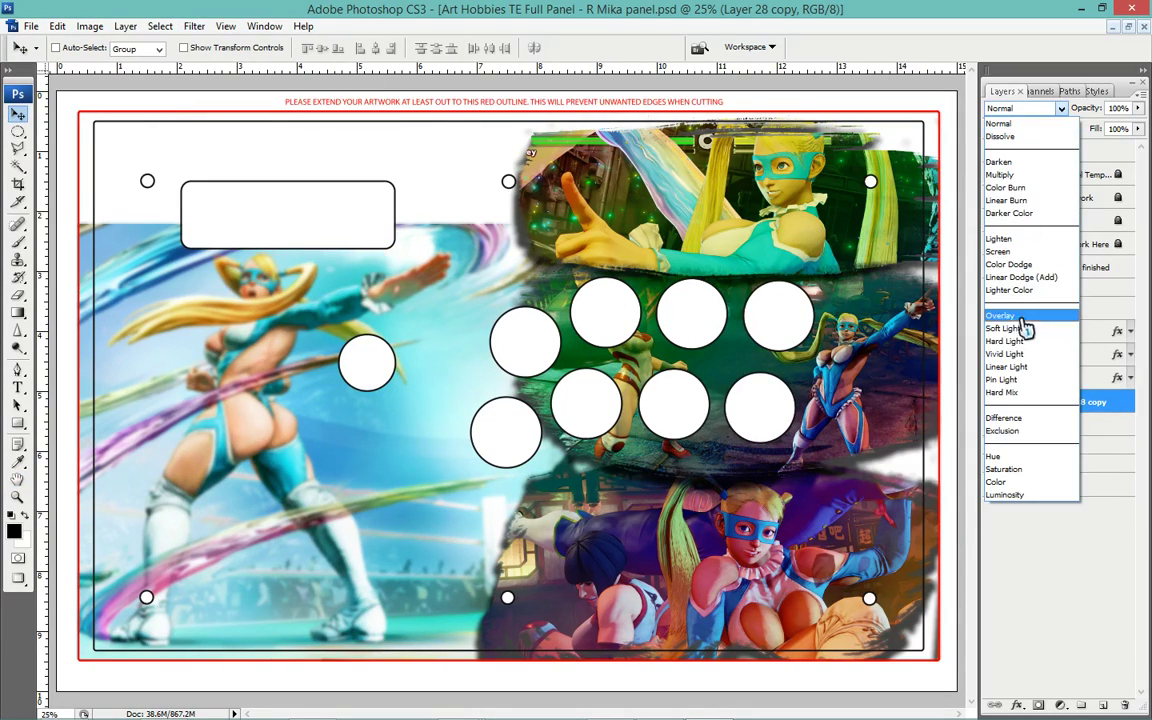
left_click(1022, 329)
key("Down")
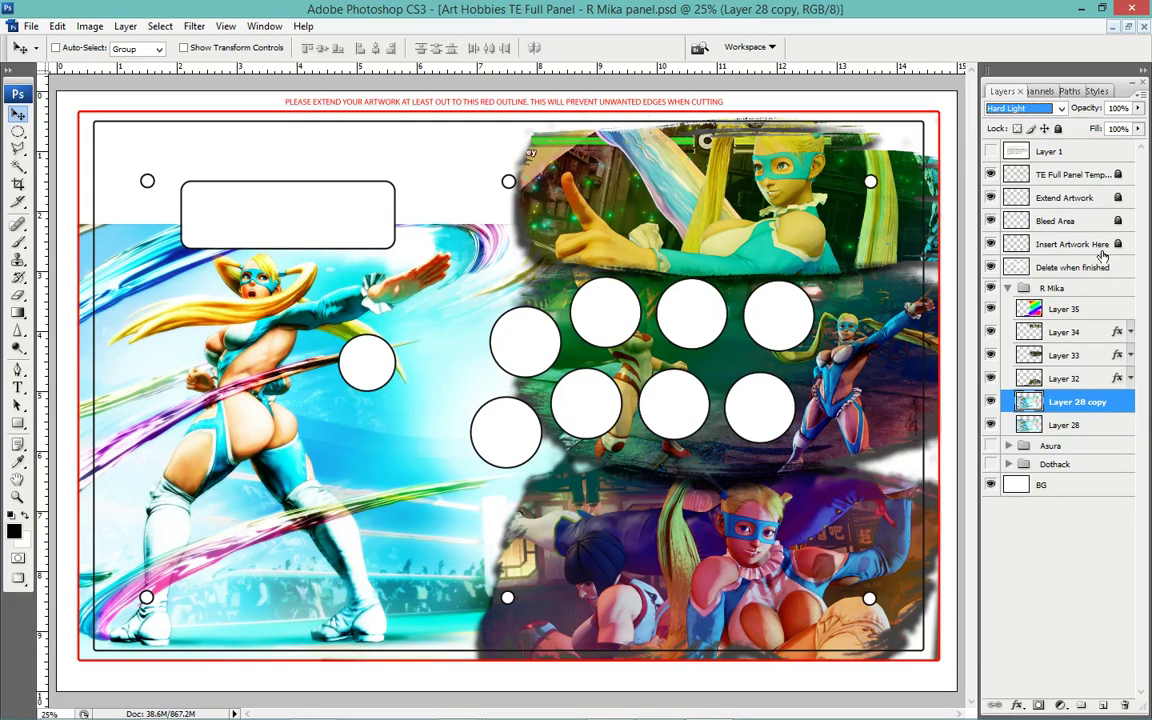
key("Up")
key("Down")
key("Up")
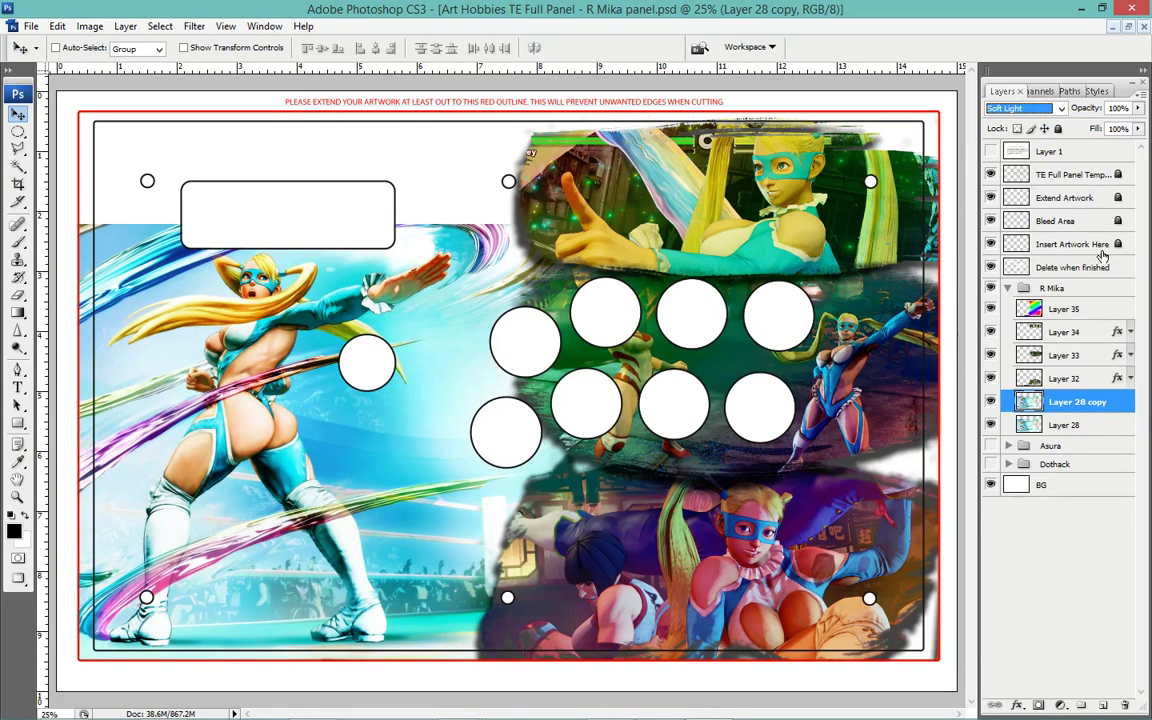
key("Up")
key("Down")
key("Down")
key("Down")
key("Down")
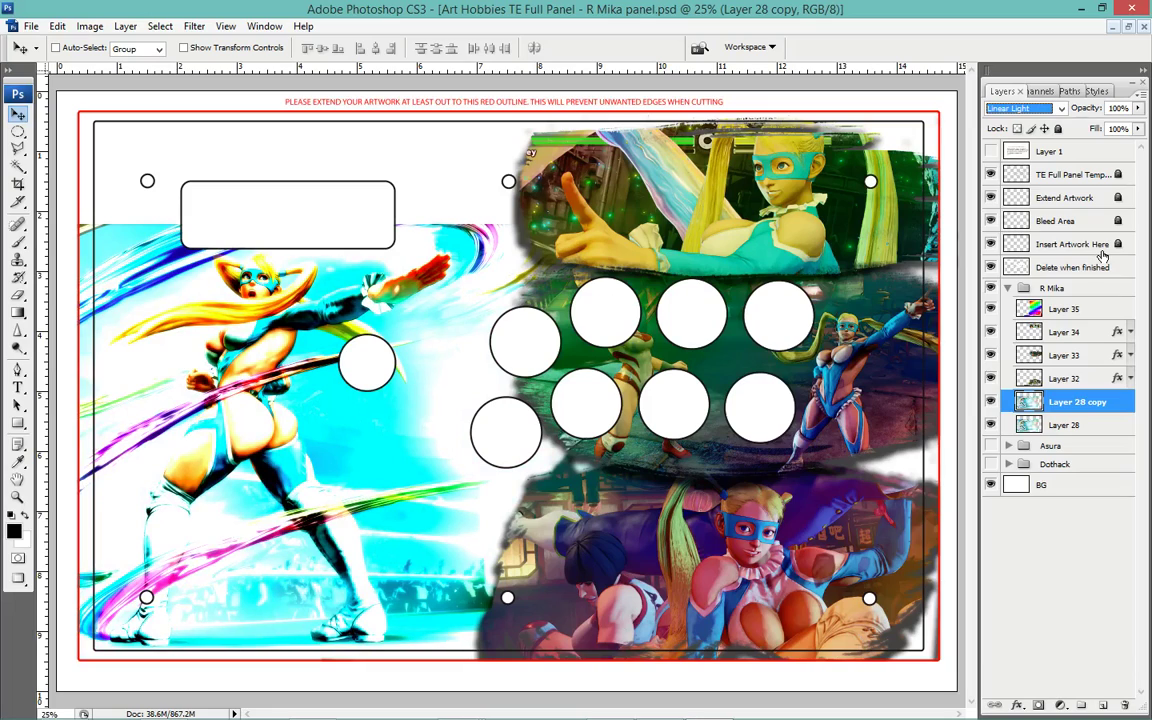
key("Down")
key("Down")
key("Up")
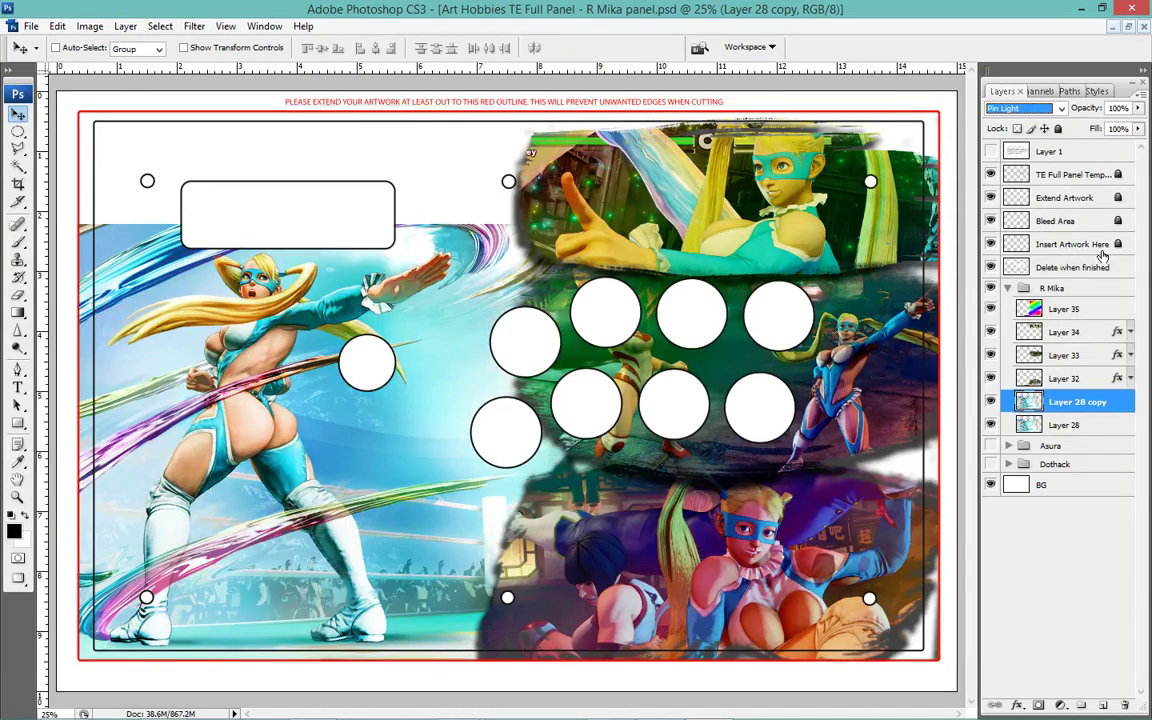
key("Return")
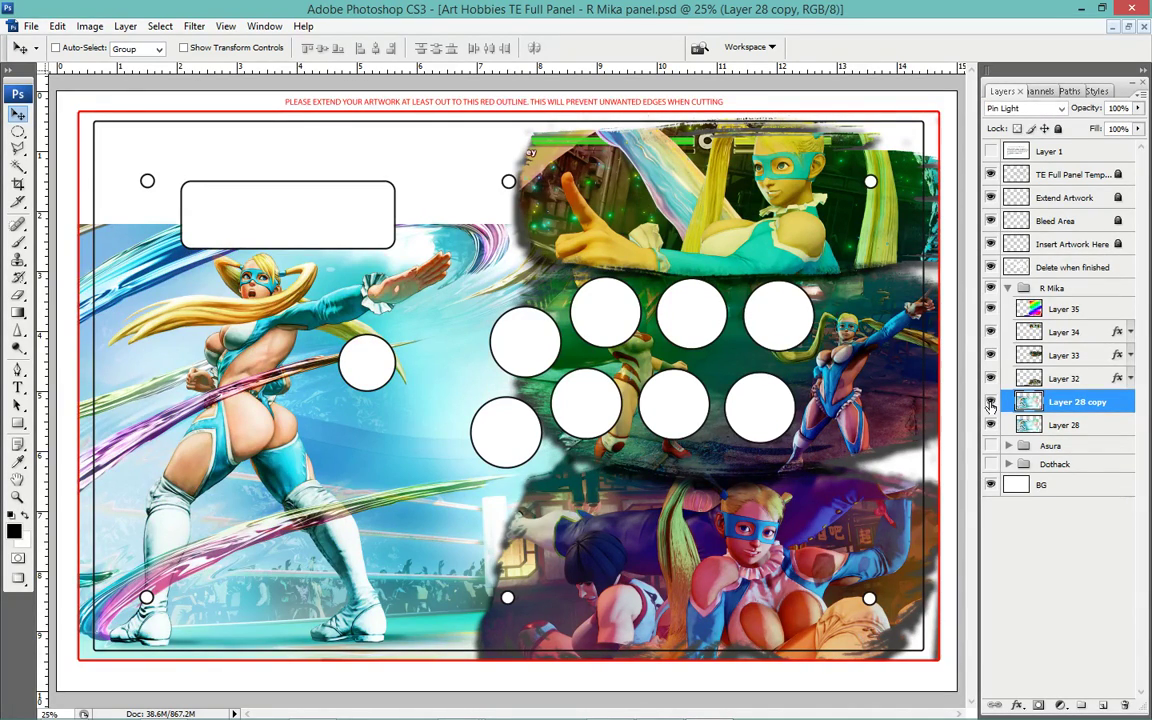
Preview Vivid Light blending on the blurred copy.
left_click(1060, 108)
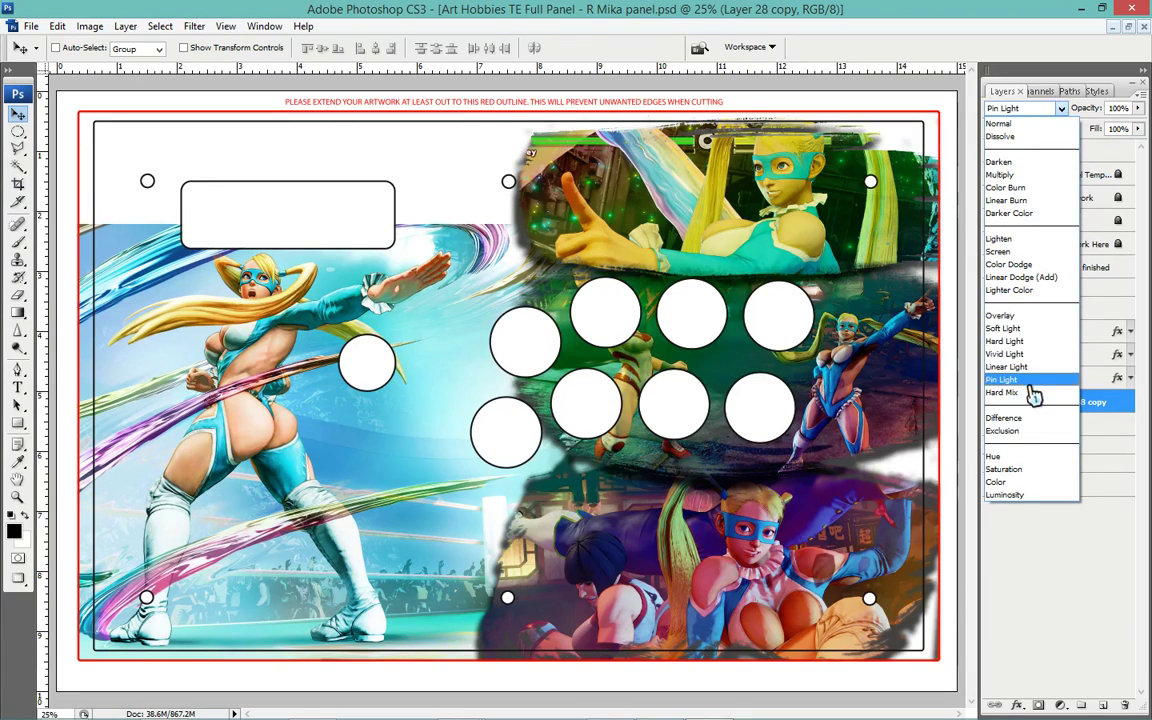
left_click(1028, 355)
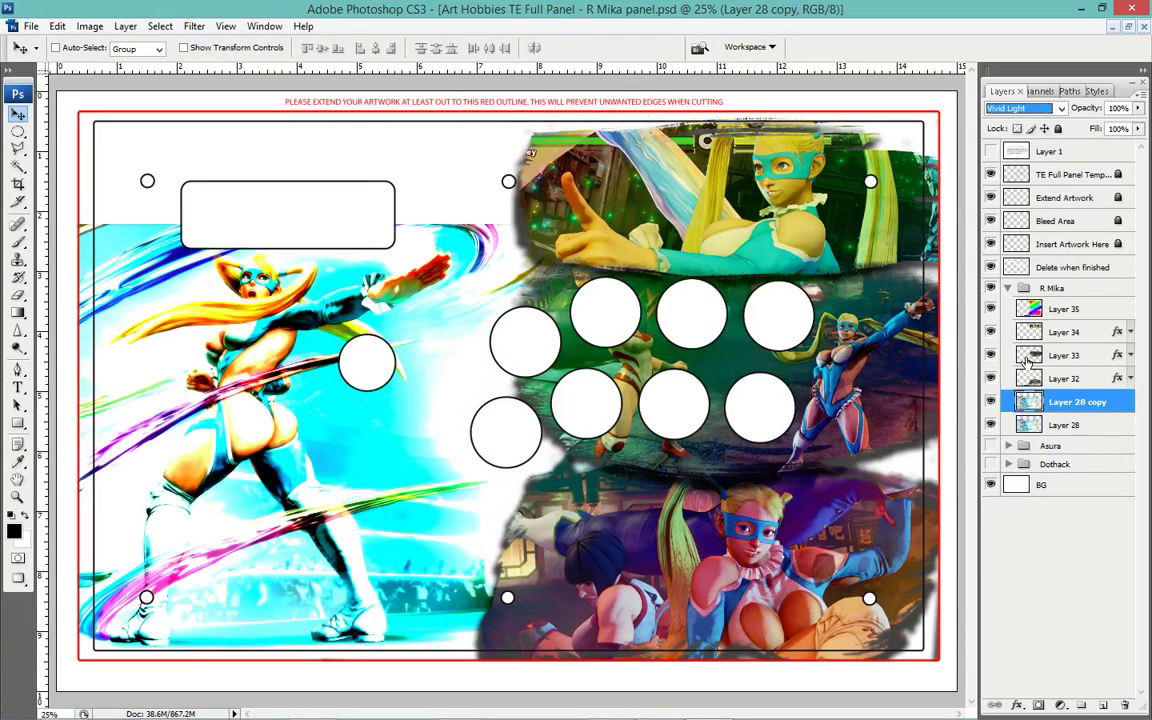
key("Up")
key("Up")
key("Up")
key("Up")
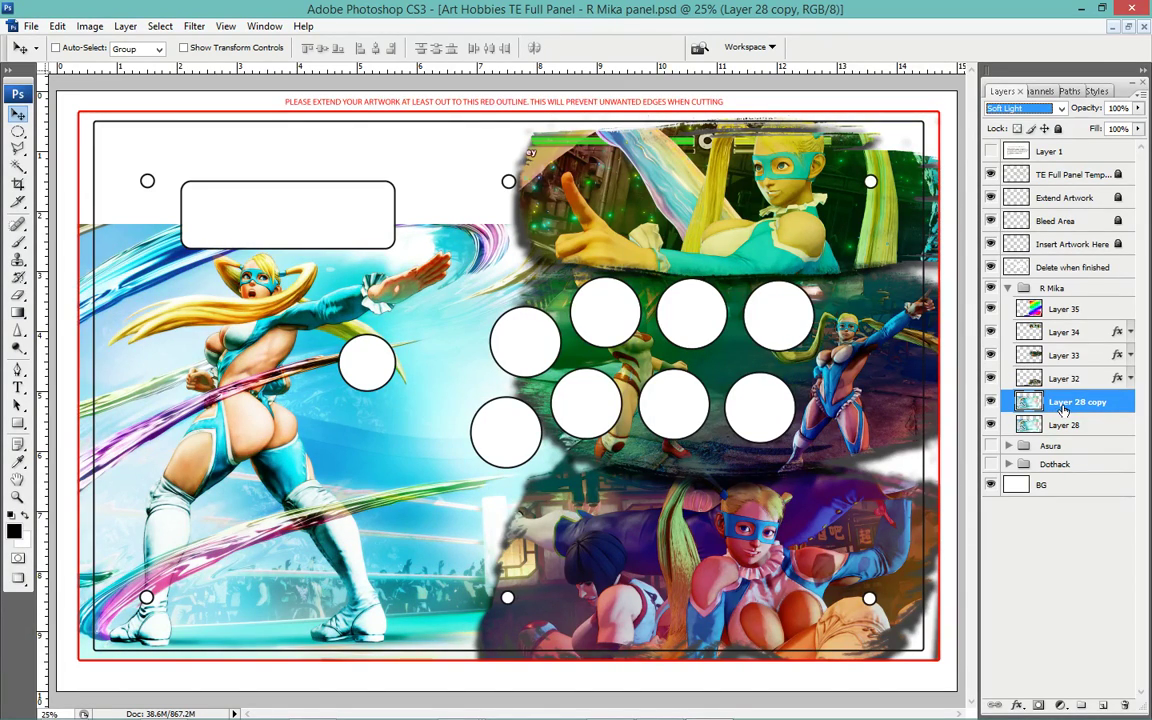
Try a saturation change on the copy in Hue/Saturation, then cancel it.
key("ctrl+u")
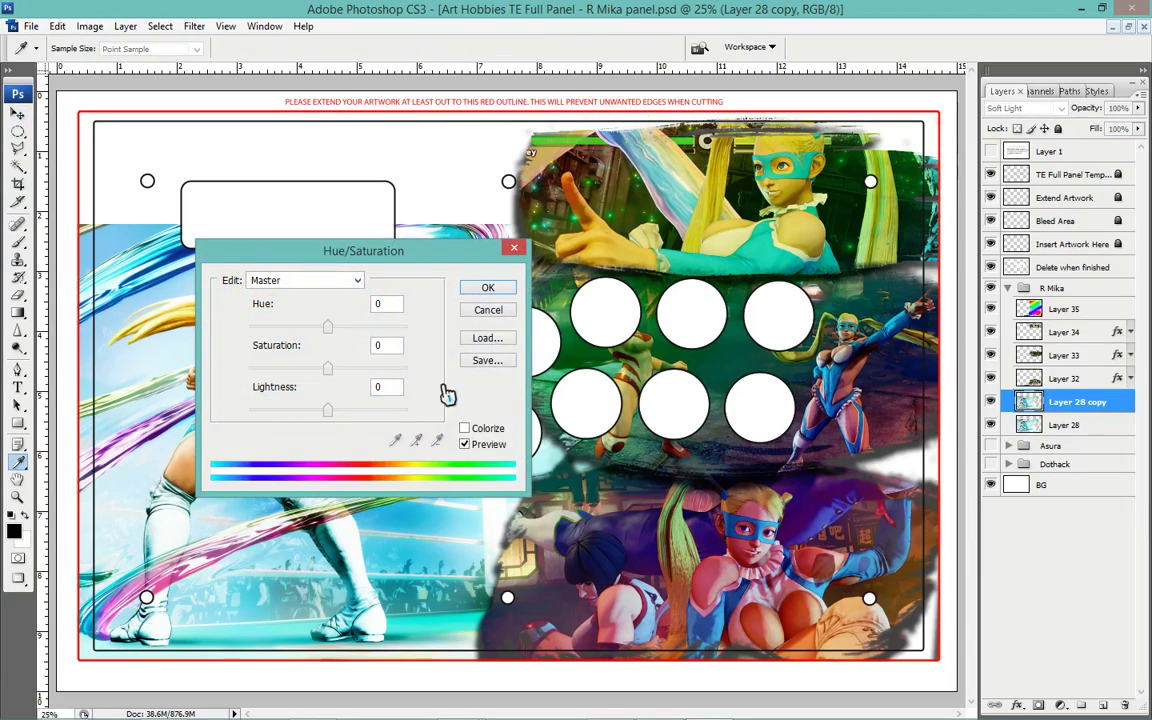
mouse_move(328, 370)
left_mouse_down()
mouse_move(278, 379)
mouse_move(386, 378)
left_mouse_up()
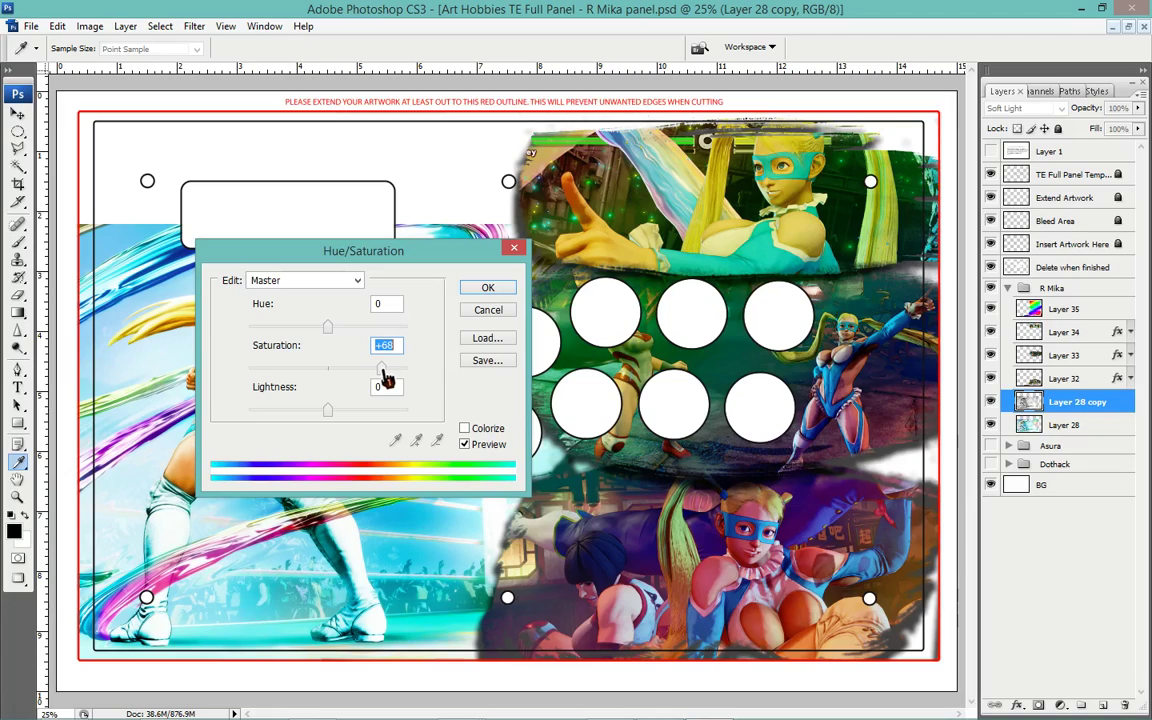
left_click(500, 314)
key("v")
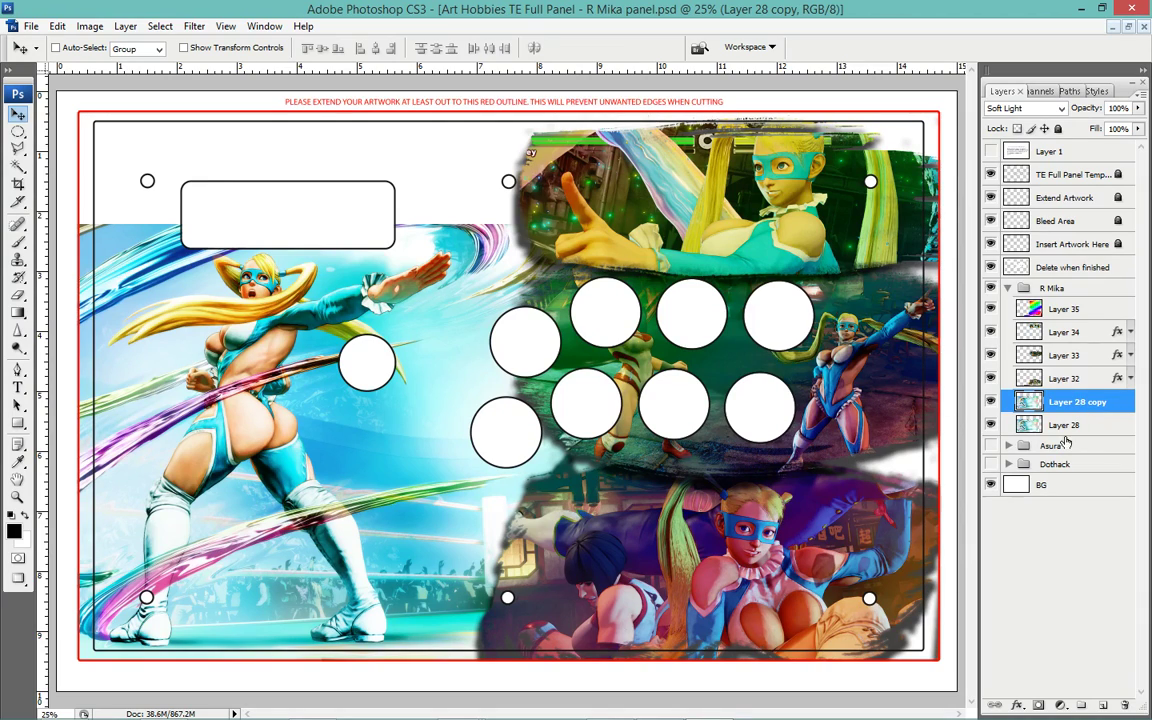
Apply Brightness/Contrast to Layer 28 copy with brightness -150 and contrast +83.
left_click(88, 26)
mouse_move(114, 66)
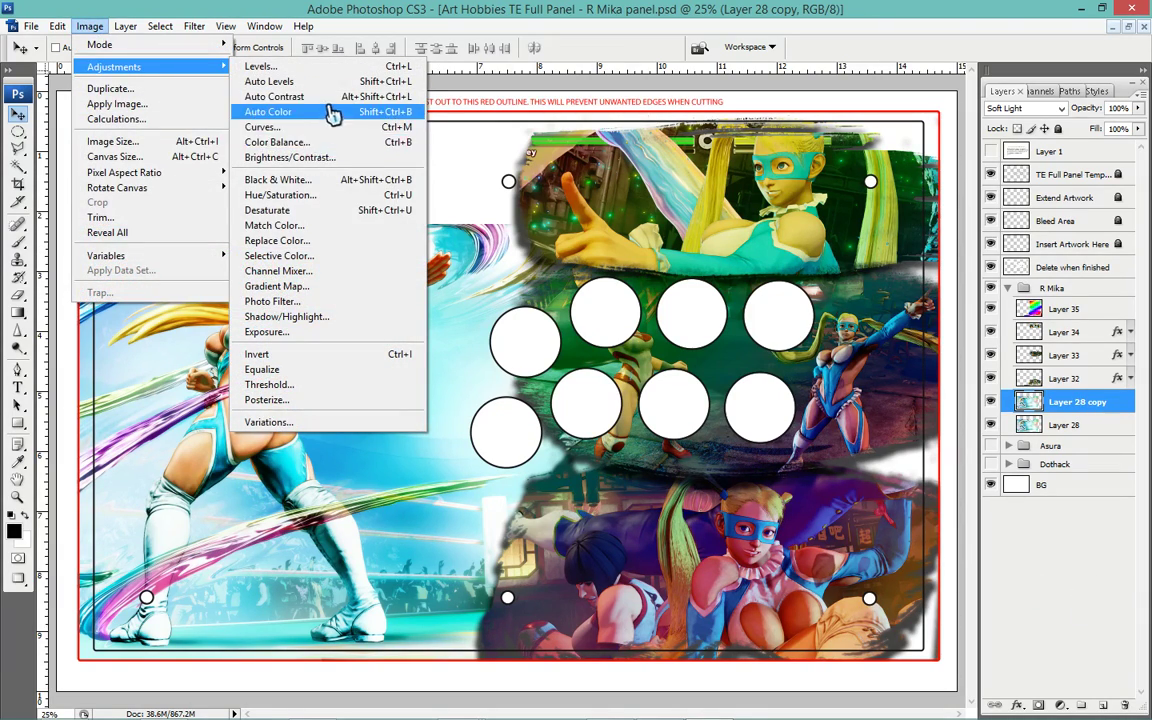
left_click(290, 157)
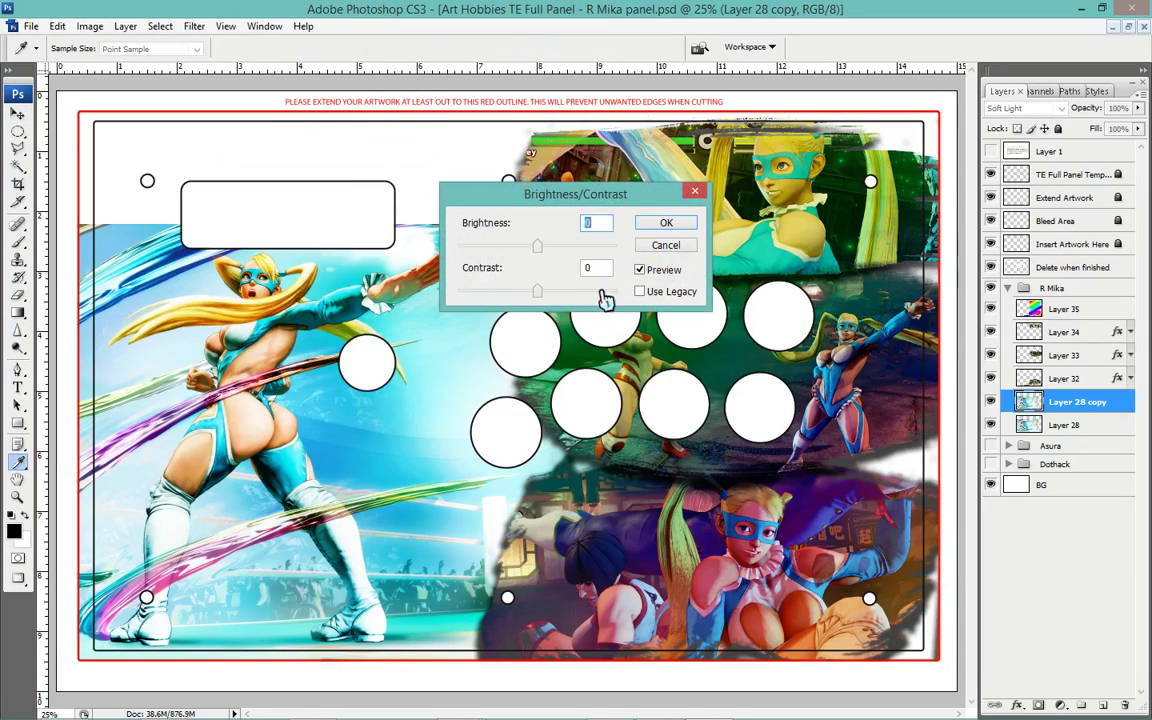
left_click_drag(538, 293, 603, 300)
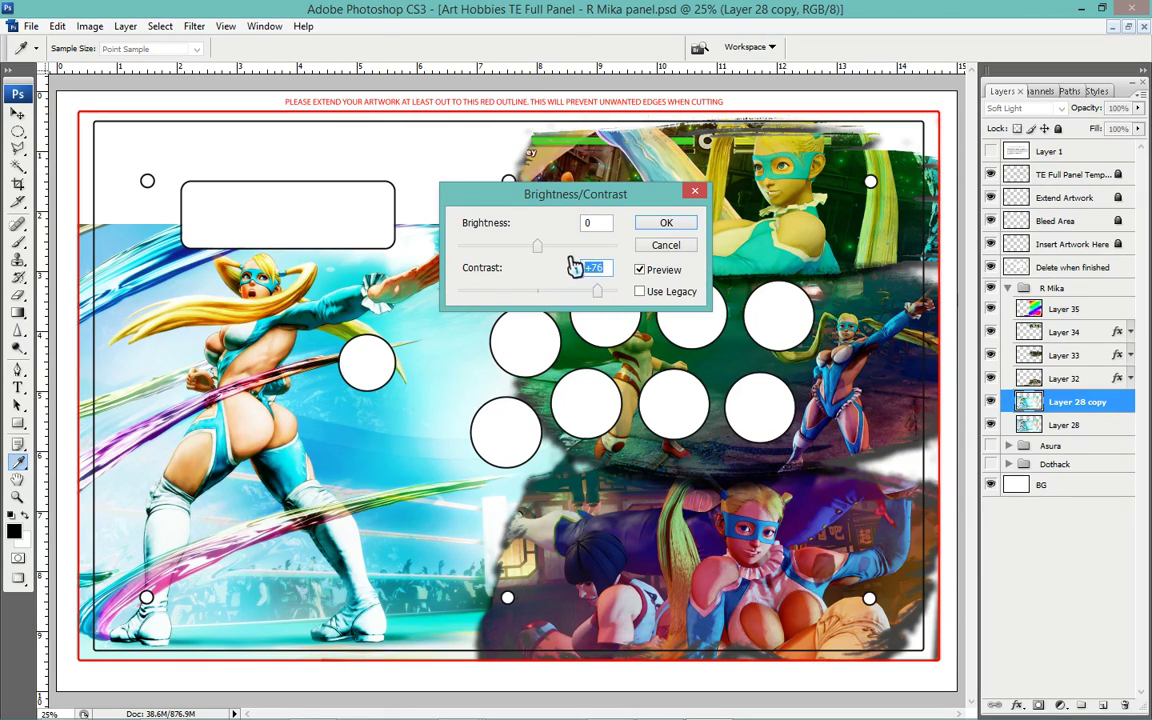
left_click_drag(538, 248, 455, 264)
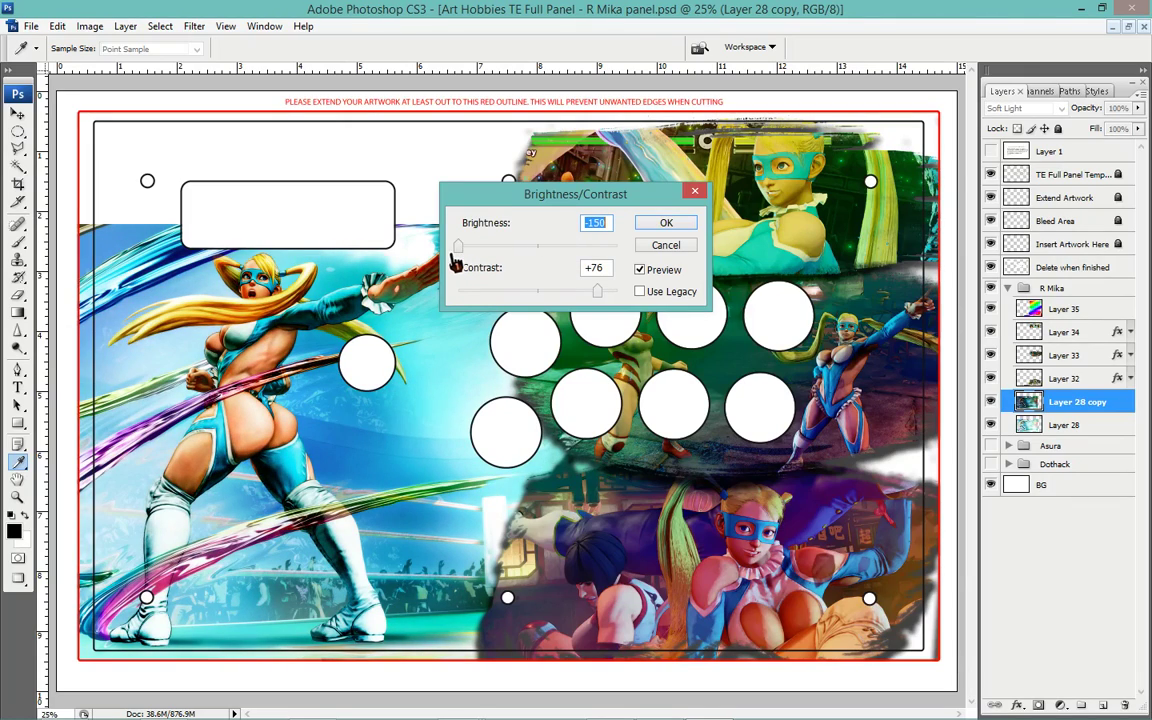
left_click(597, 296)
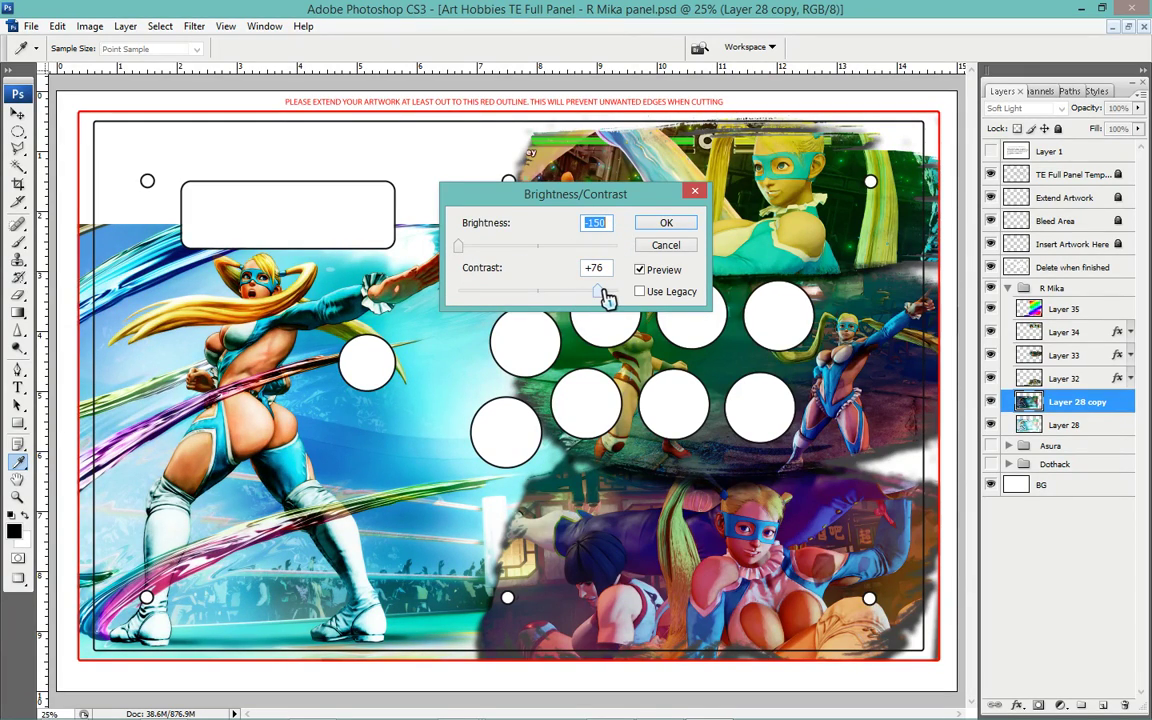
left_click(668, 225)
key("v")
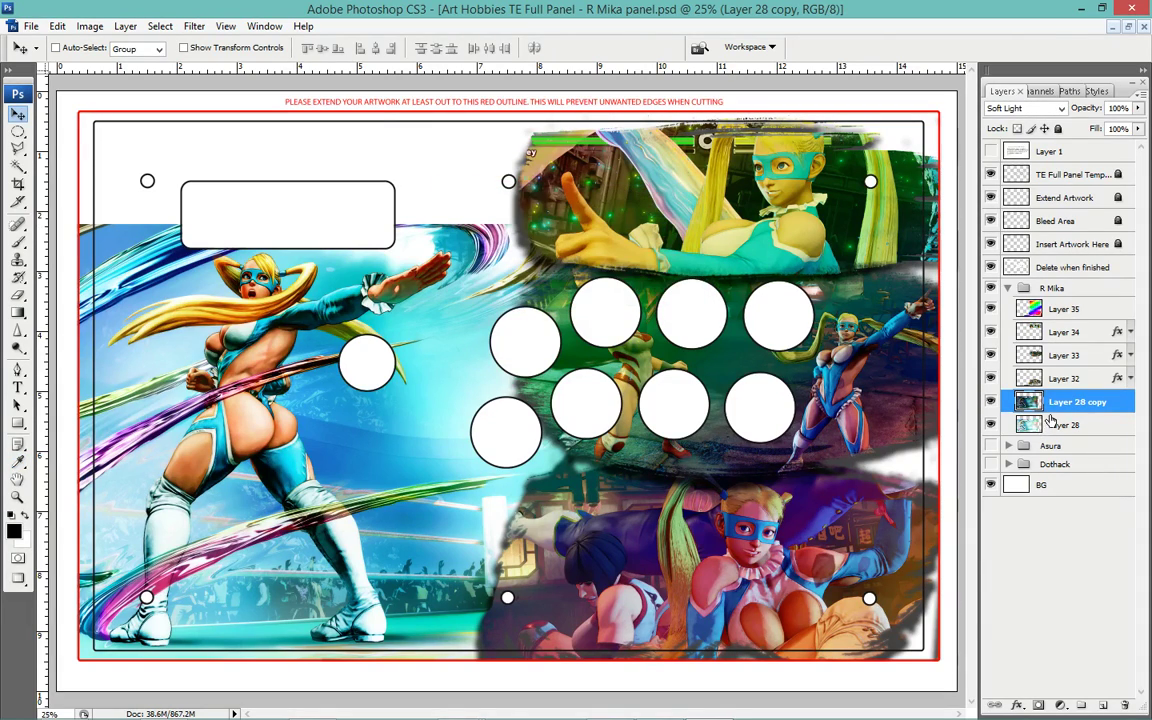
Compare by toggling Layer 28 and viewing the copy in Normal, then restore Soft Light.
left_click(990, 425)
left_click(1050, 108)
left_click(1054, 122)
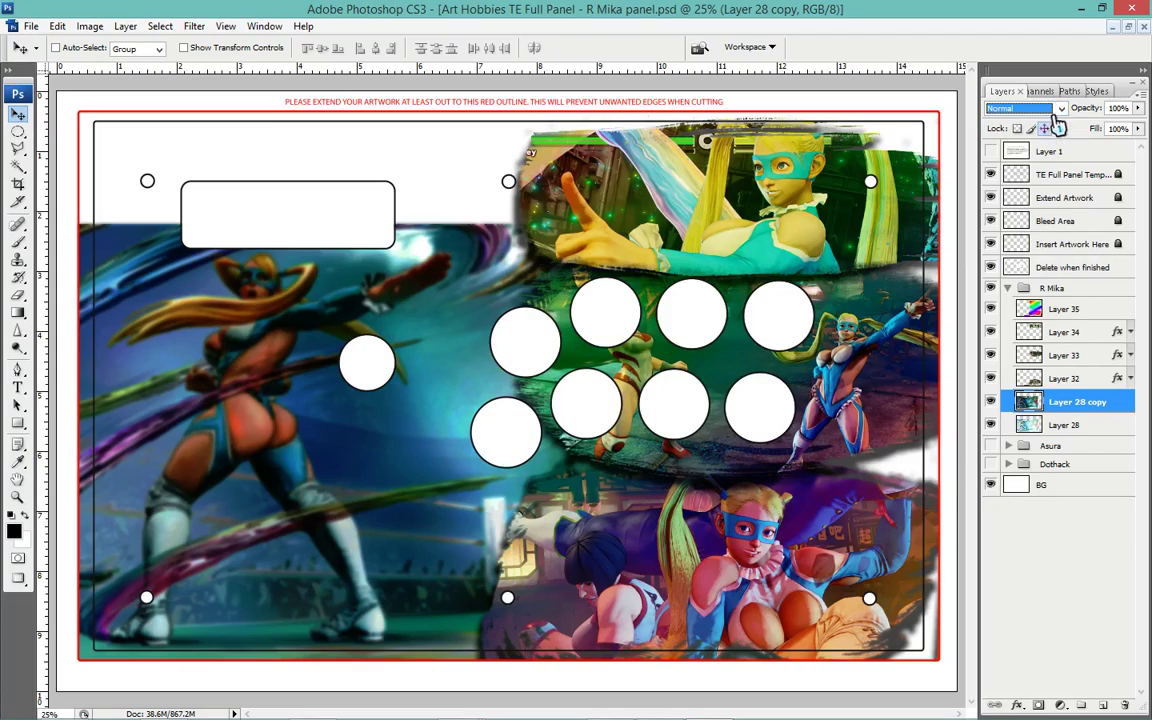
left_click(1028, 334)
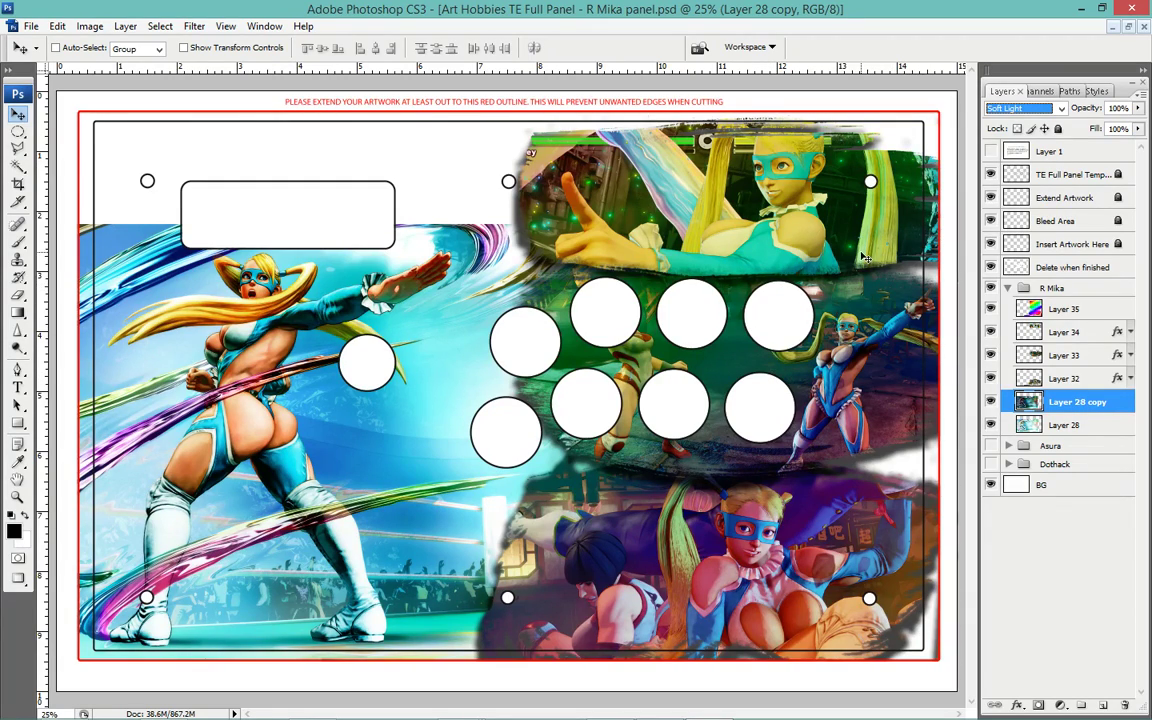
Select Layer 28 and create a new blank Layer 36 directly beneath it.
left_click(1091, 427)
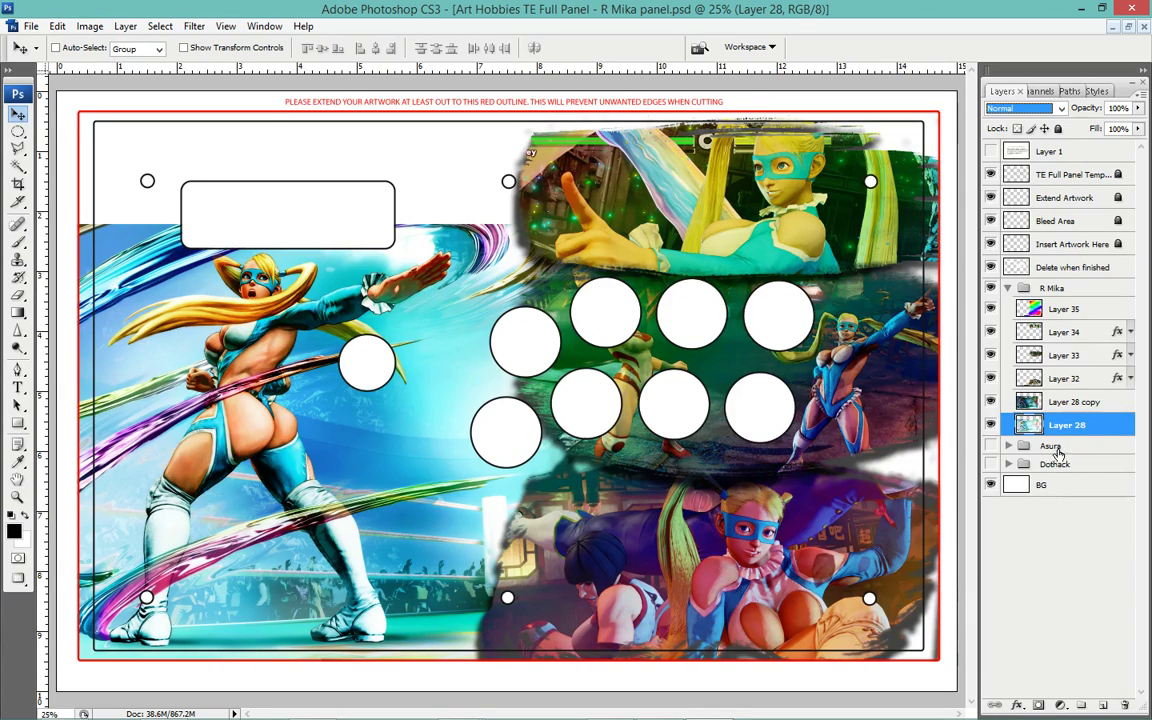
left_click(1101, 705, "ctrl")
left_click(194, 26)
mouse_move(203, 187)
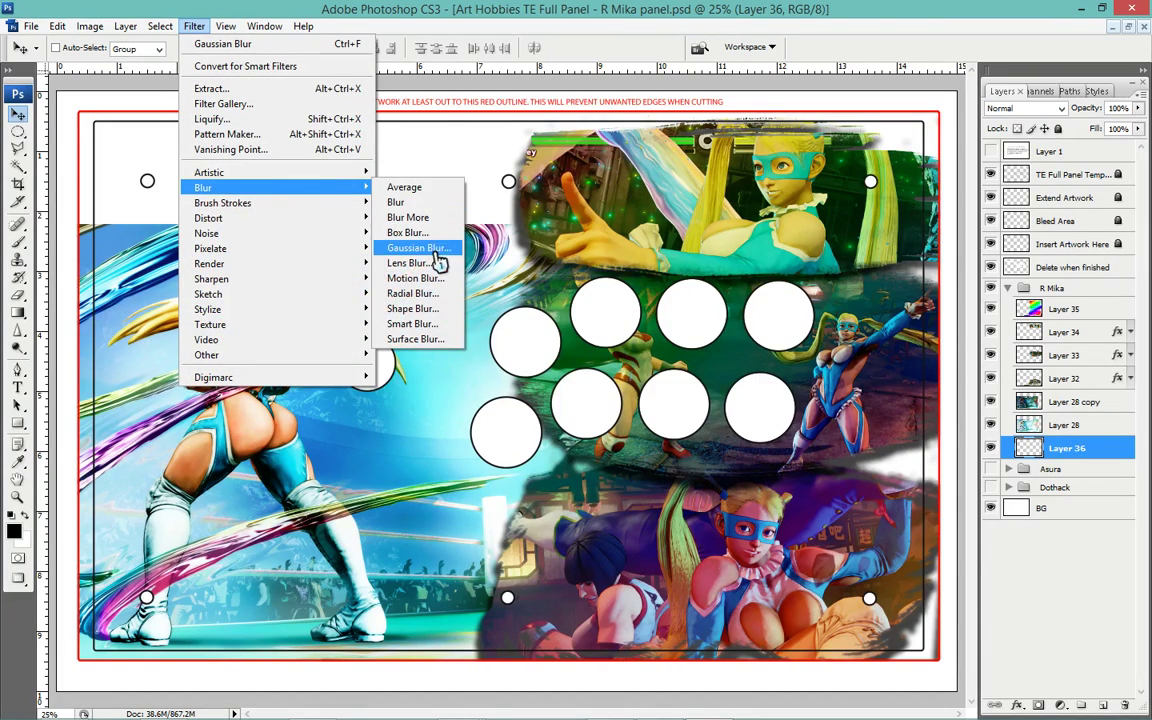
mouse_move(210, 263)
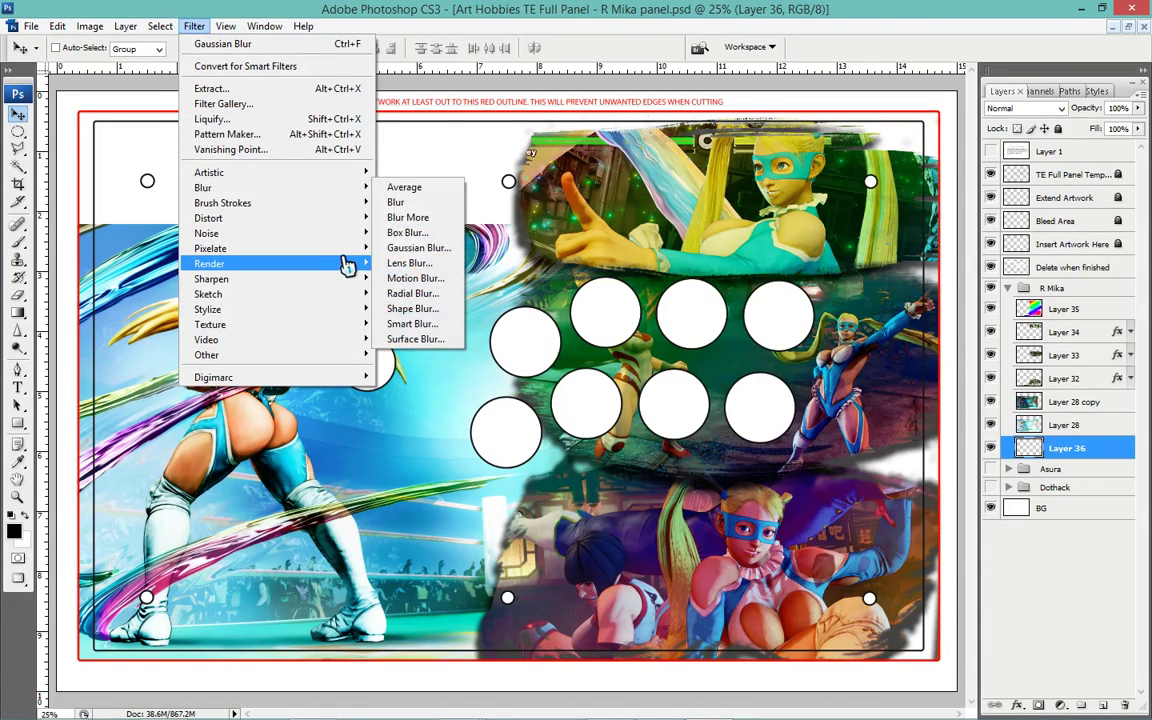
Render Clouds on Layer 36, then apply Difference Clouds four times.
left_click(415, 264)
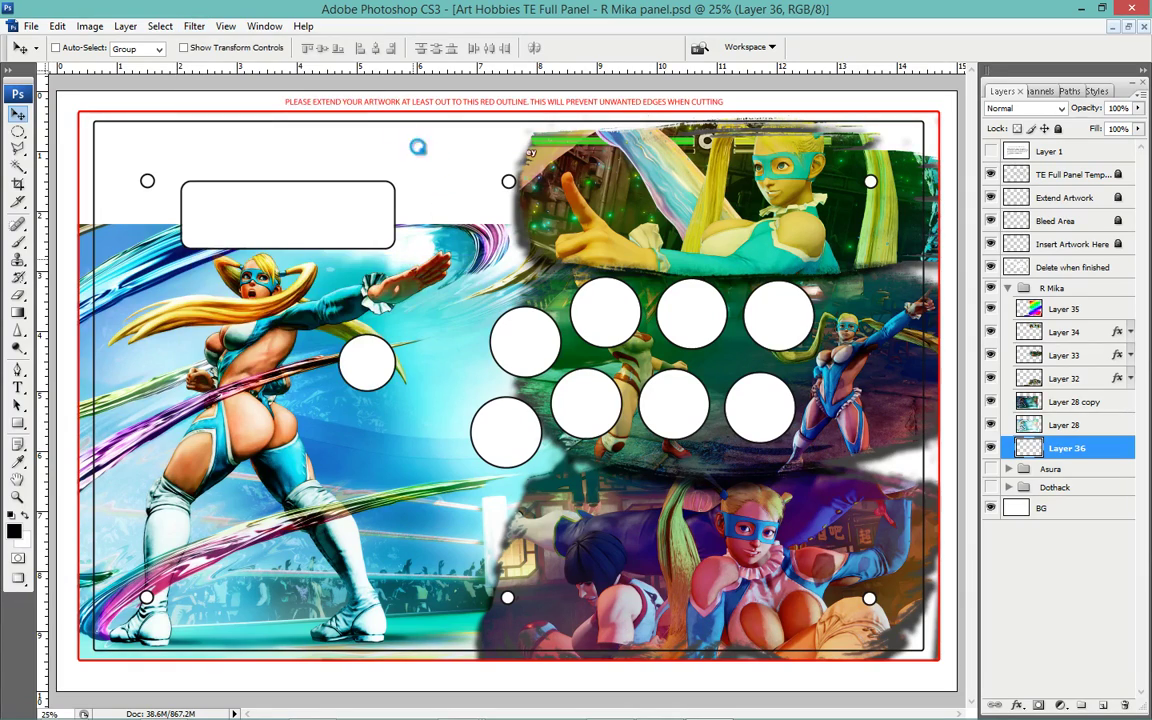
left_click(192, 27)
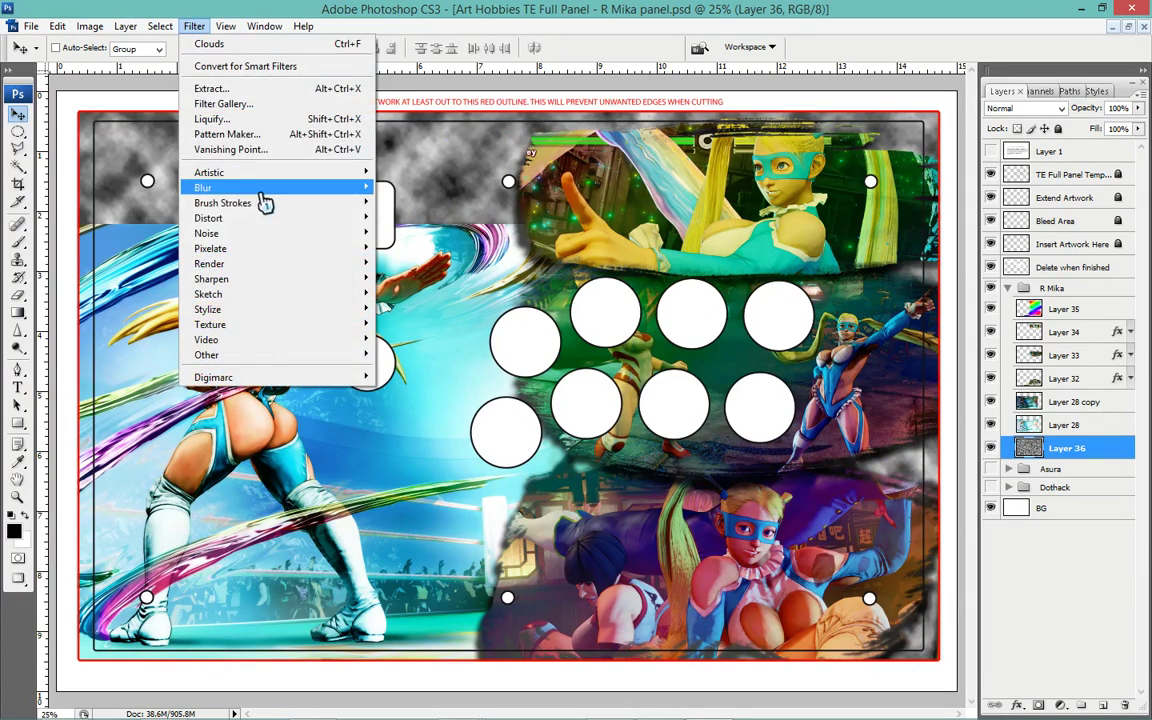
mouse_move(209, 263)
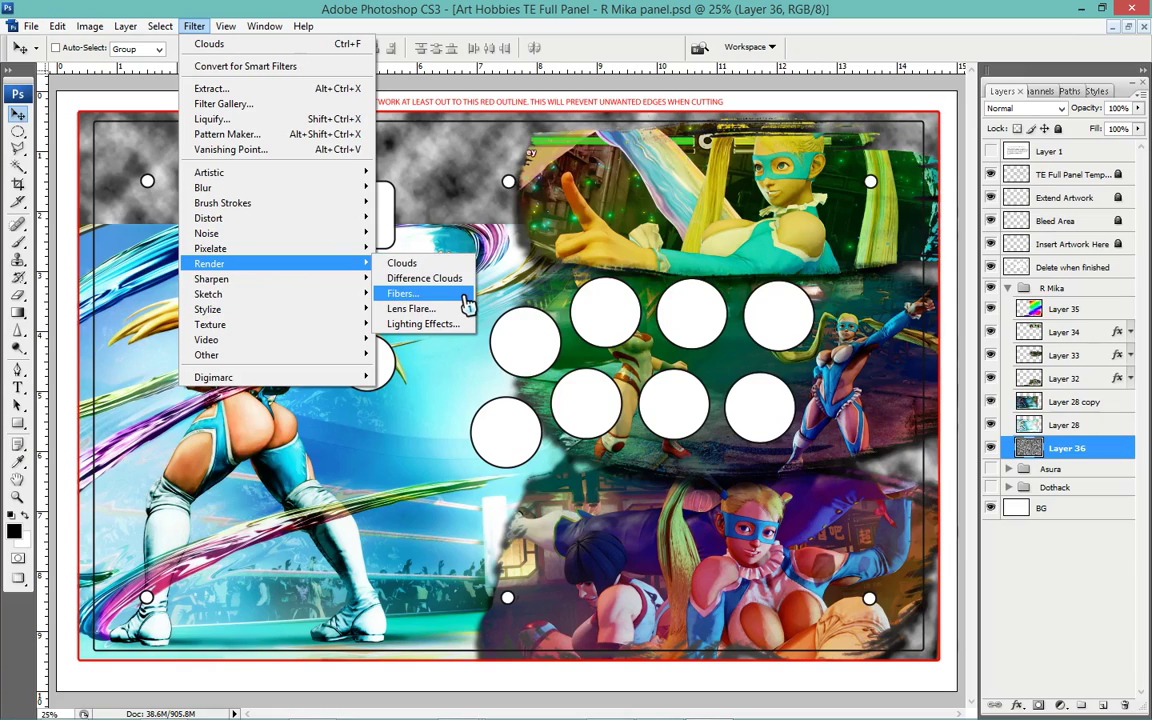
left_click(440, 278)
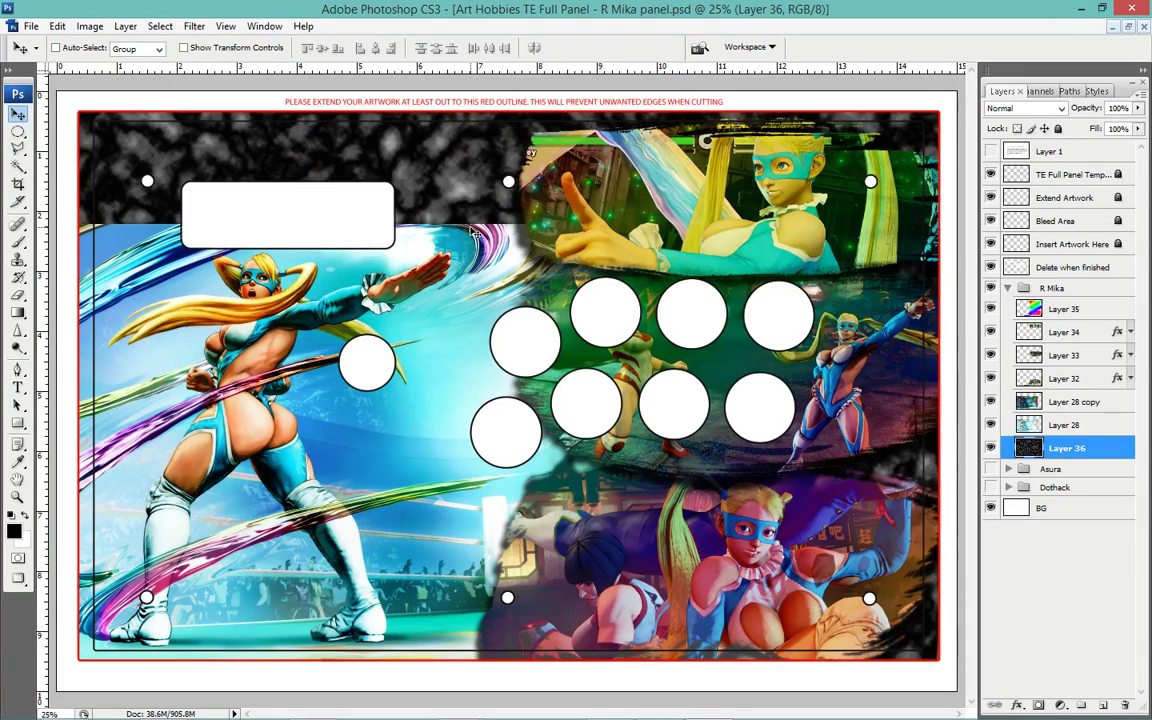
key("ctrl+f")
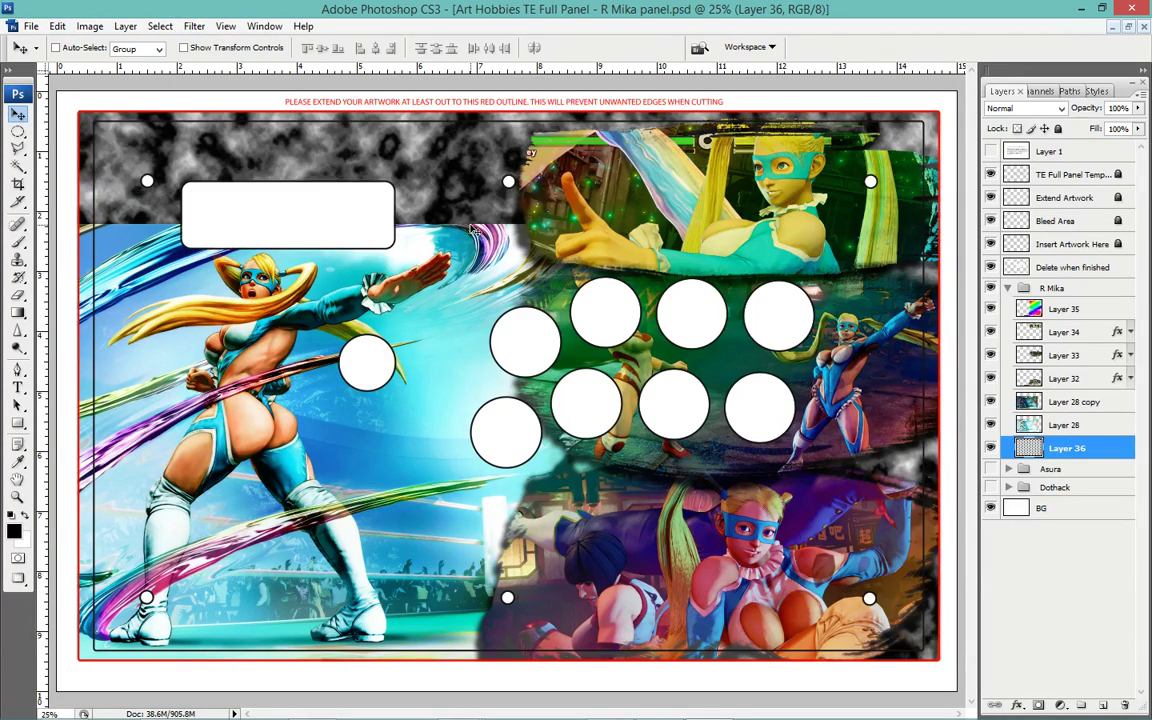
key("ctrl+f")
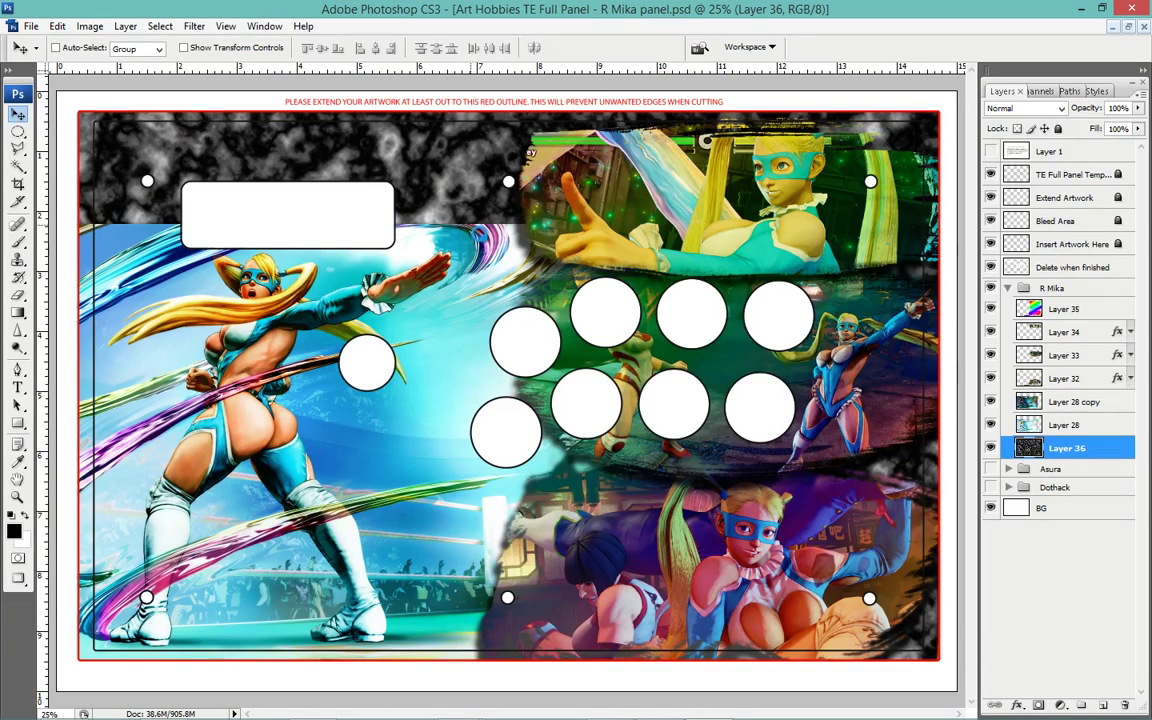
key("ctrl+f")
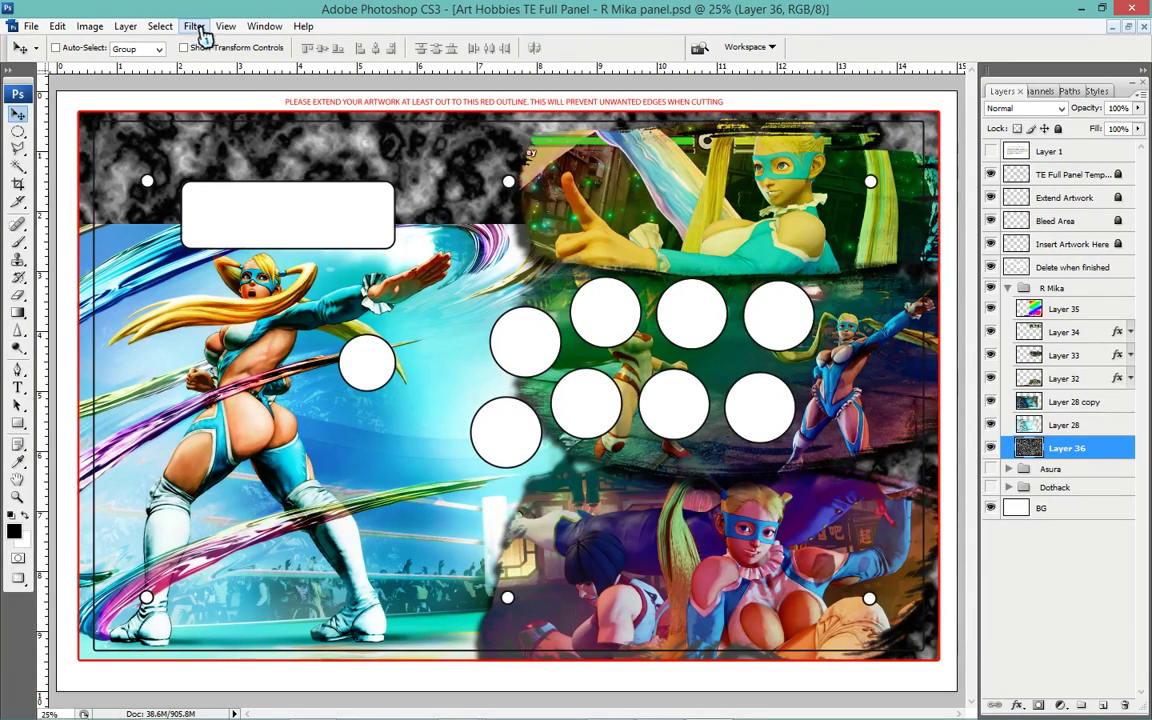
Soften the cloud texture with a 4.8-pixel Gaussian Blur.
left_click(196, 27)
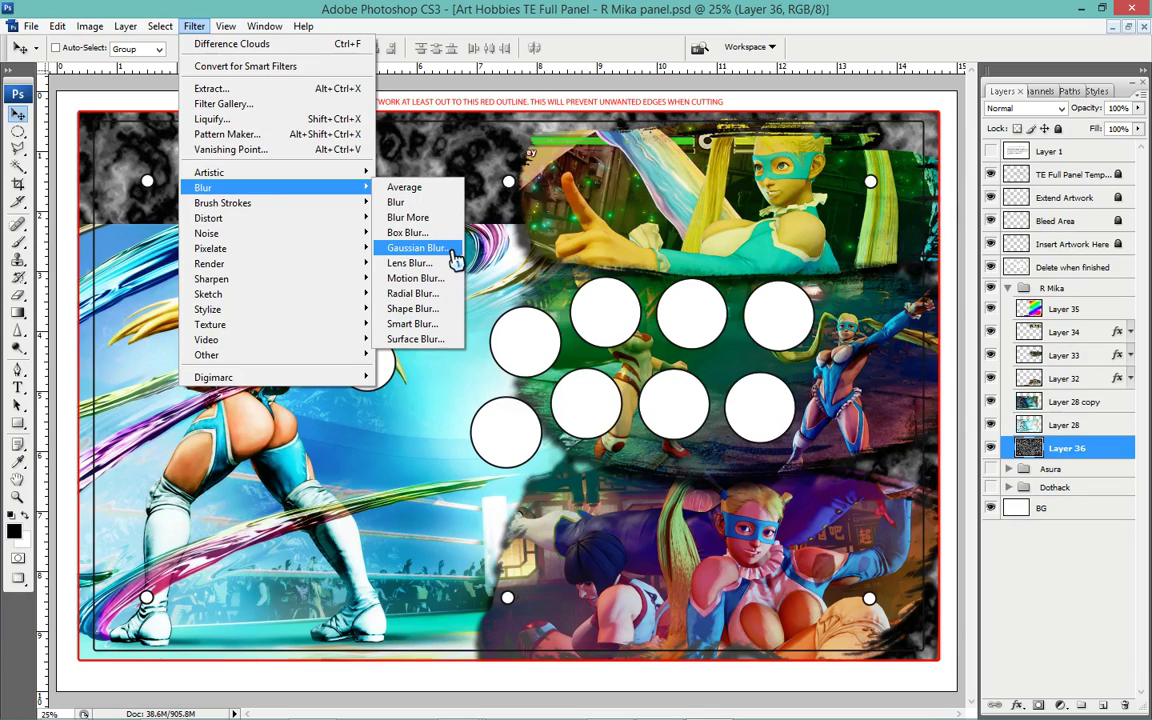
left_click(452, 253)
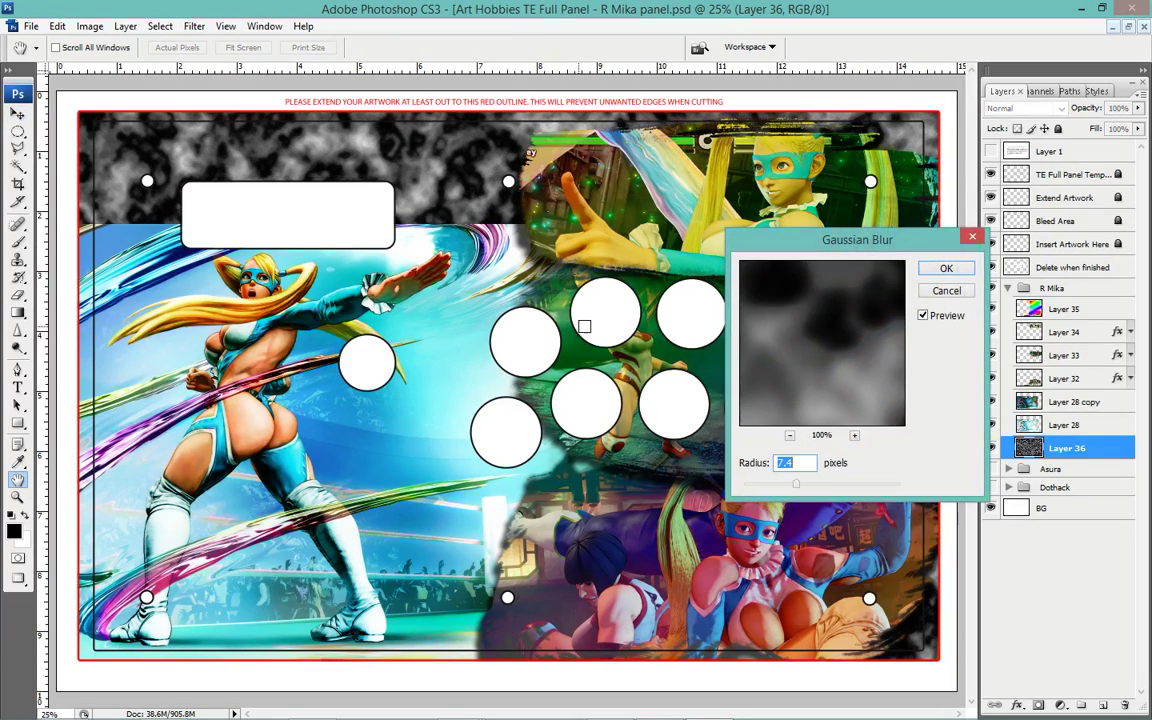
left_click_drag(786, 485, 797, 486)
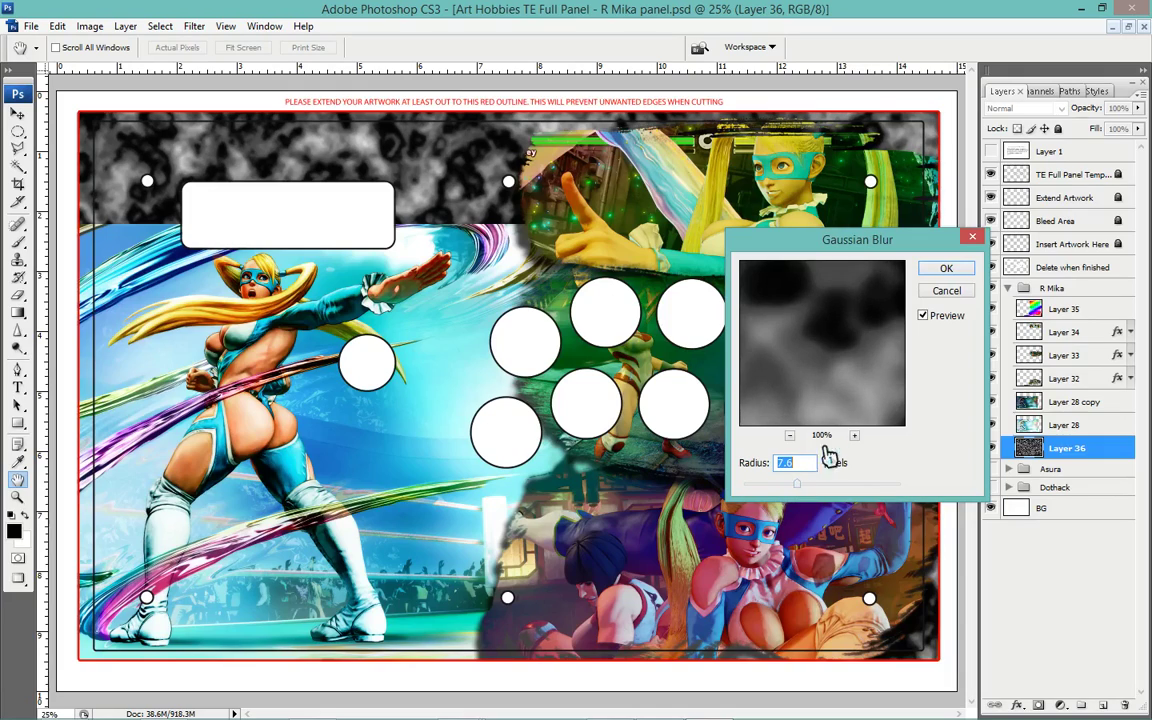
left_click(944, 273)
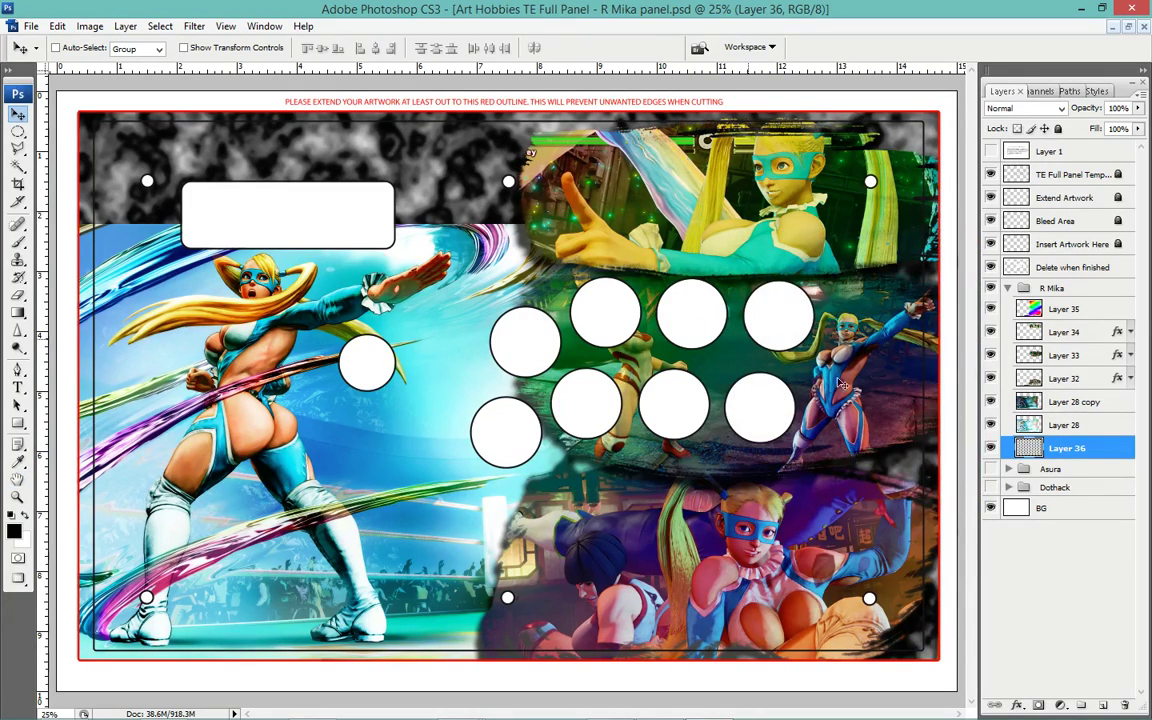
key("b")
mouse_move(690, 320)
left_mouse_down()
mouse_move(670, 400)
mouse_move(370, 370)
left_mouse_up()
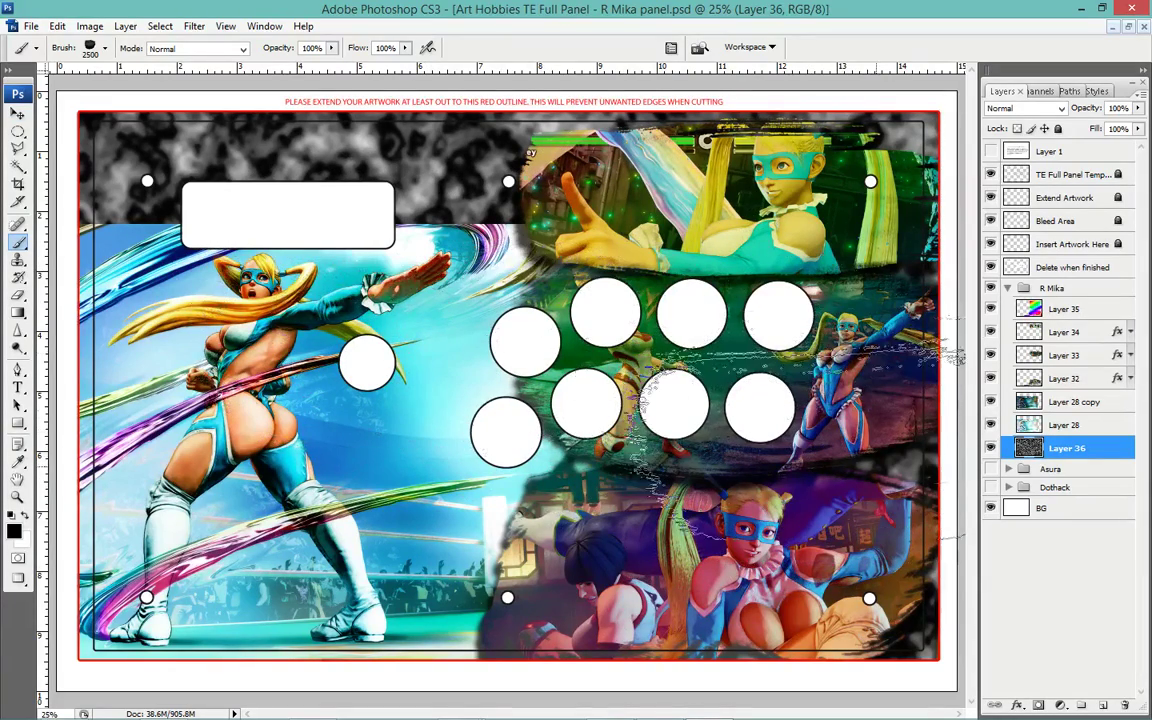
Color-balance Layer 36 teal: shadows -100/0/+38, midtones toward green, highlights yellow -14.
key("ctrl+b")
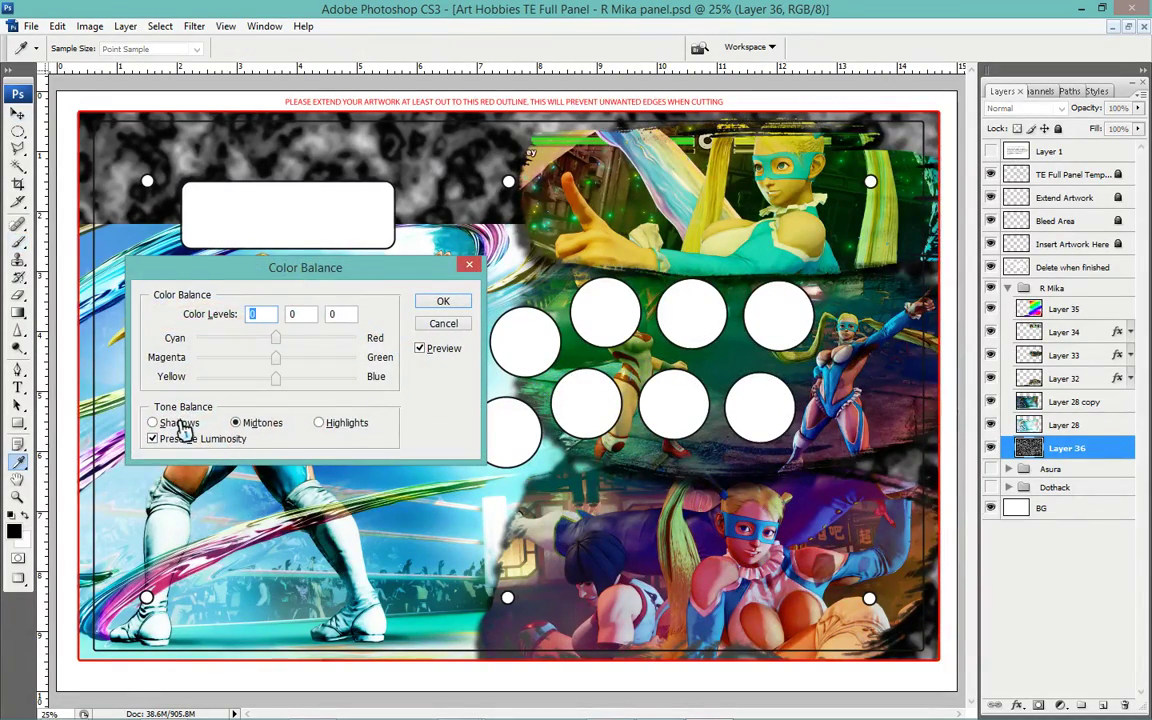
left_click(178, 423)
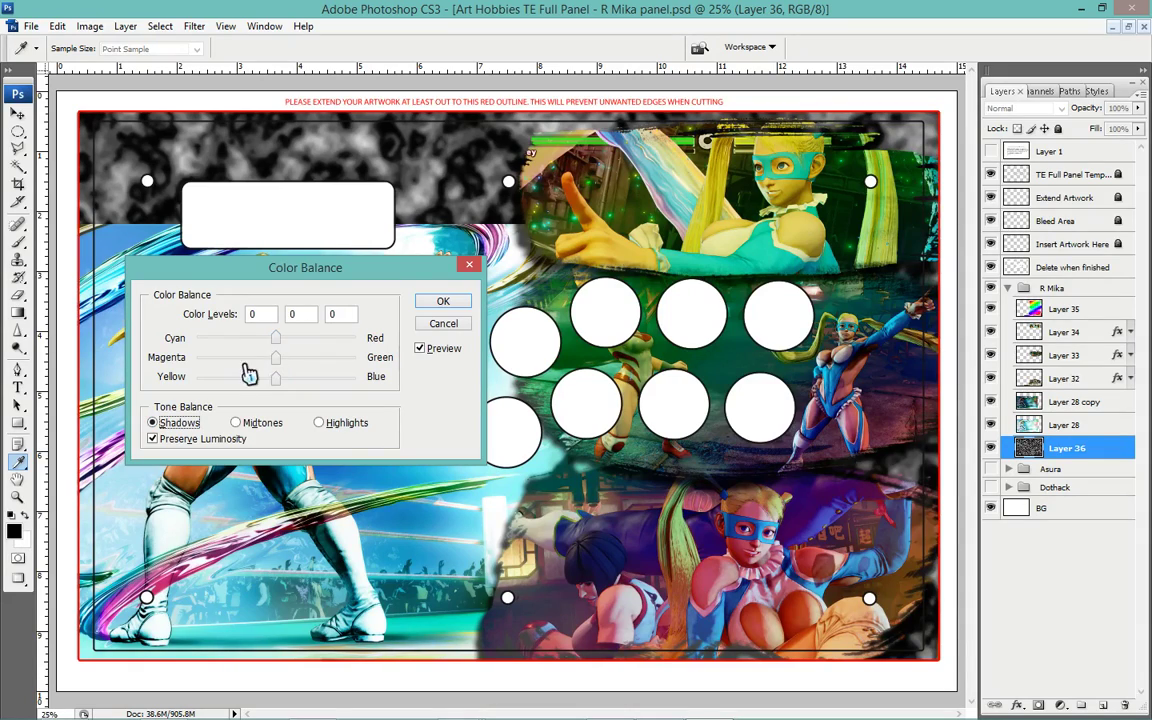
left_click_drag(280, 342, 165, 345)
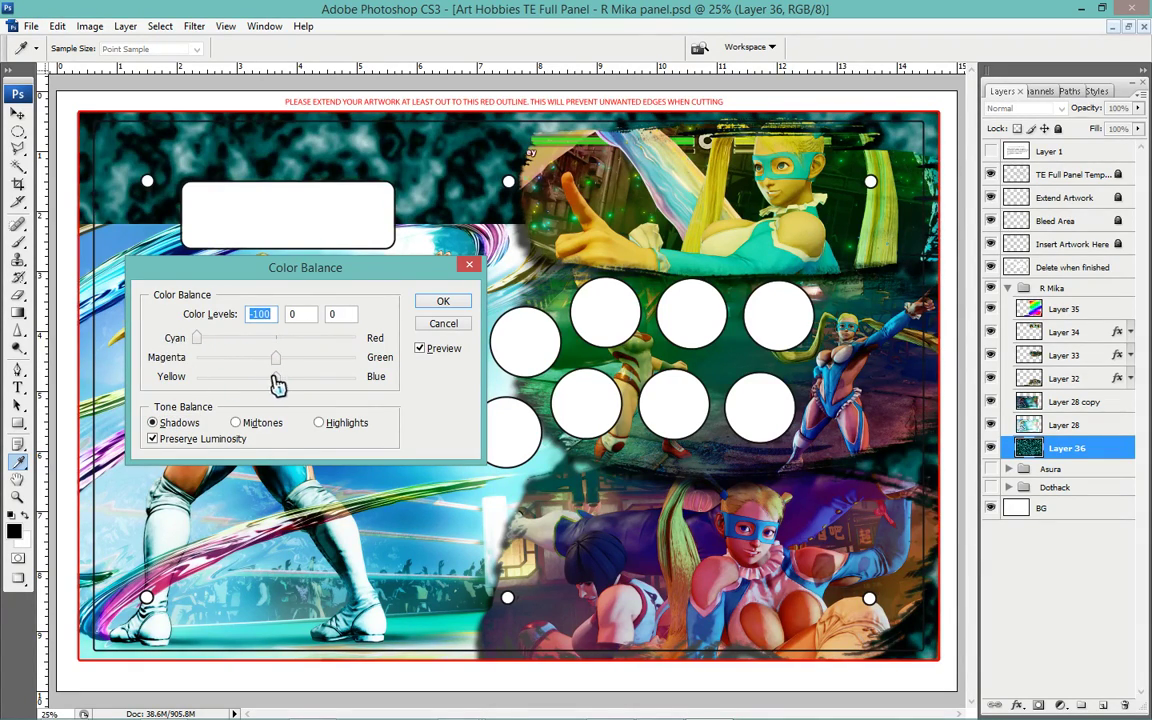
left_click_drag(275, 378, 305, 378)
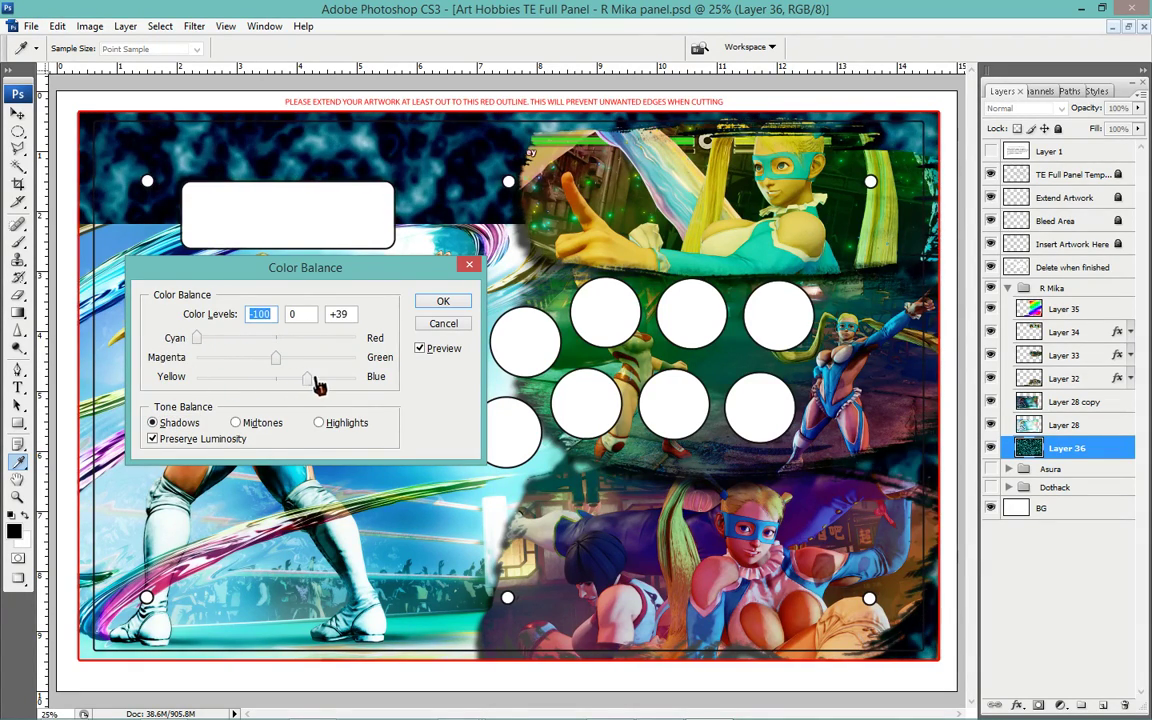
left_click(262, 422)
left_click_drag(276, 358, 240, 338)
left_click(335, 424)
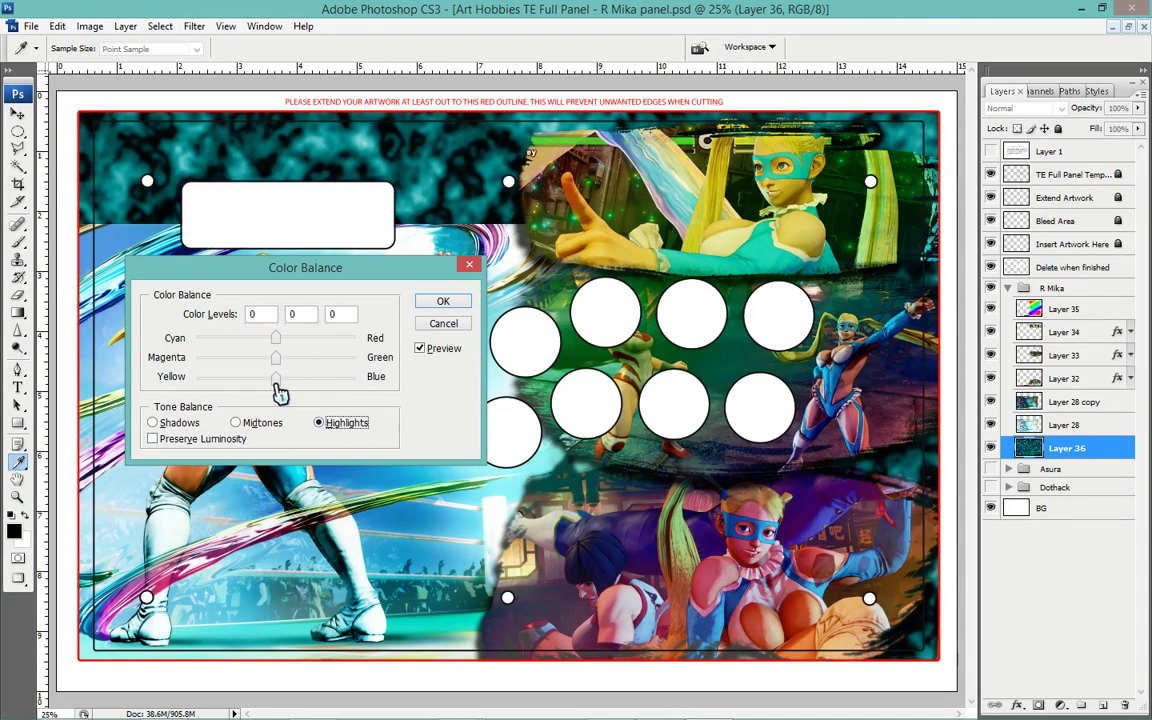
left_click_drag(276, 378, 240, 380)
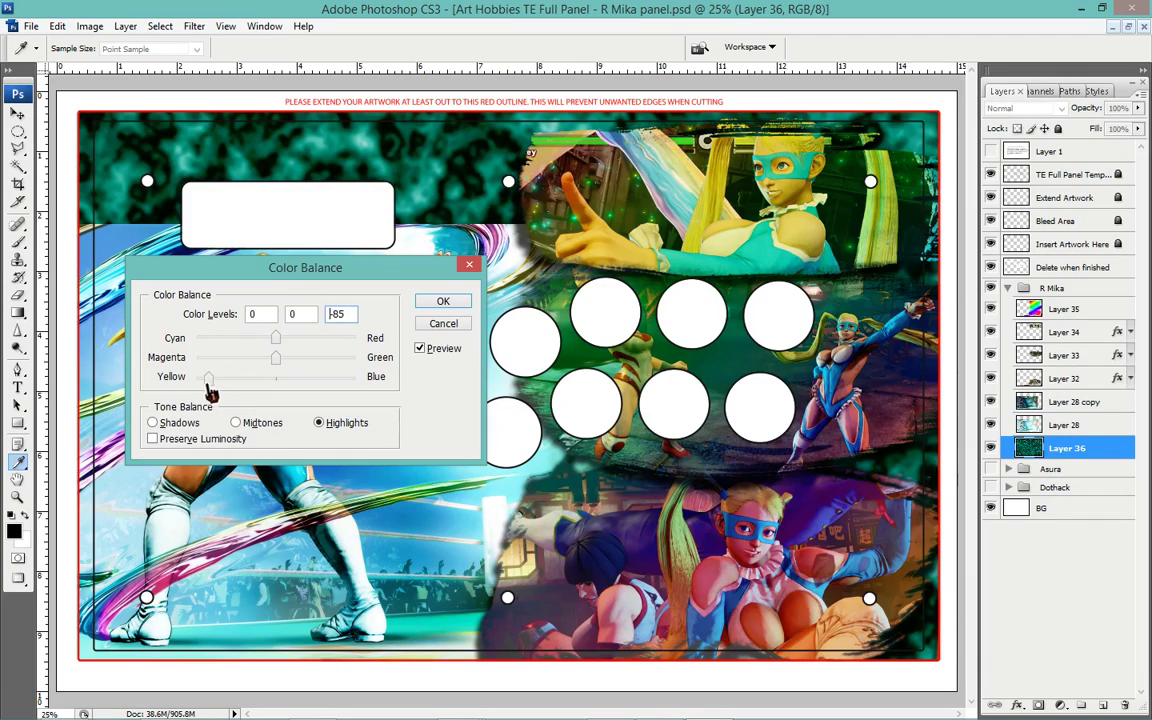
mouse_move(240, 388)
left_mouse_down()
mouse_move(268, 390)
mouse_move(251, 390)
left_mouse_up()
left_click(444, 302)
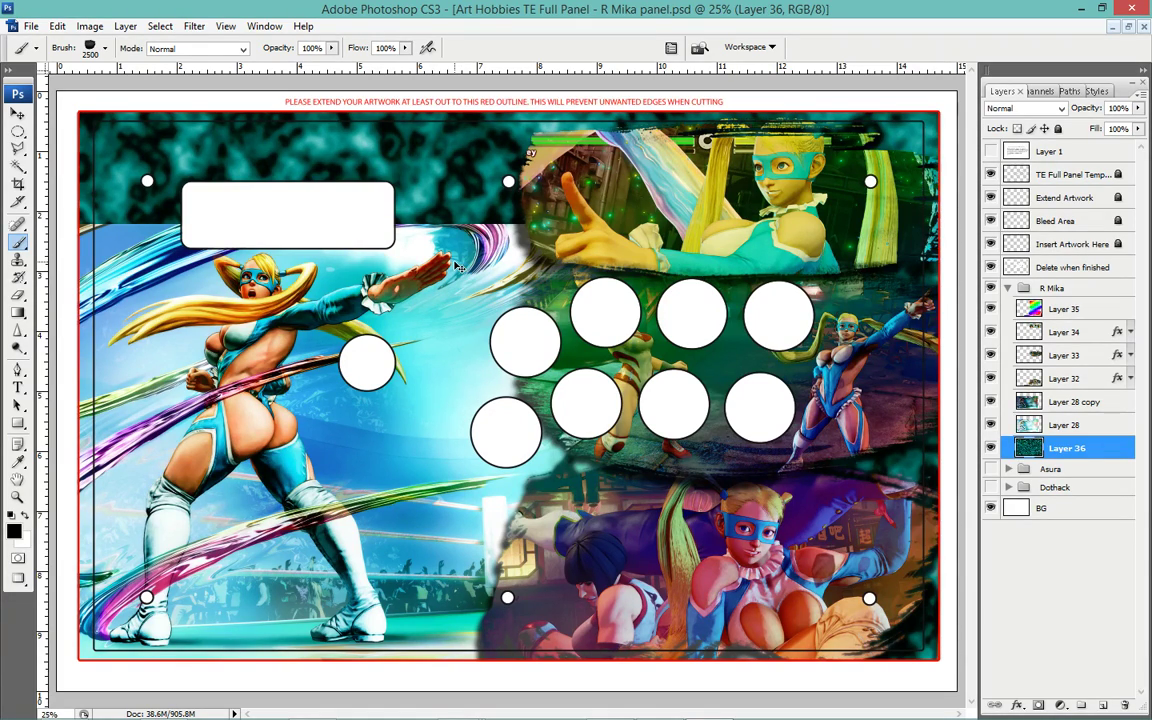
Undo the teal cloud texture back to an empty Layer 36, dismissing the Invert error.
left_click_drag(455, 265, 400, 100)
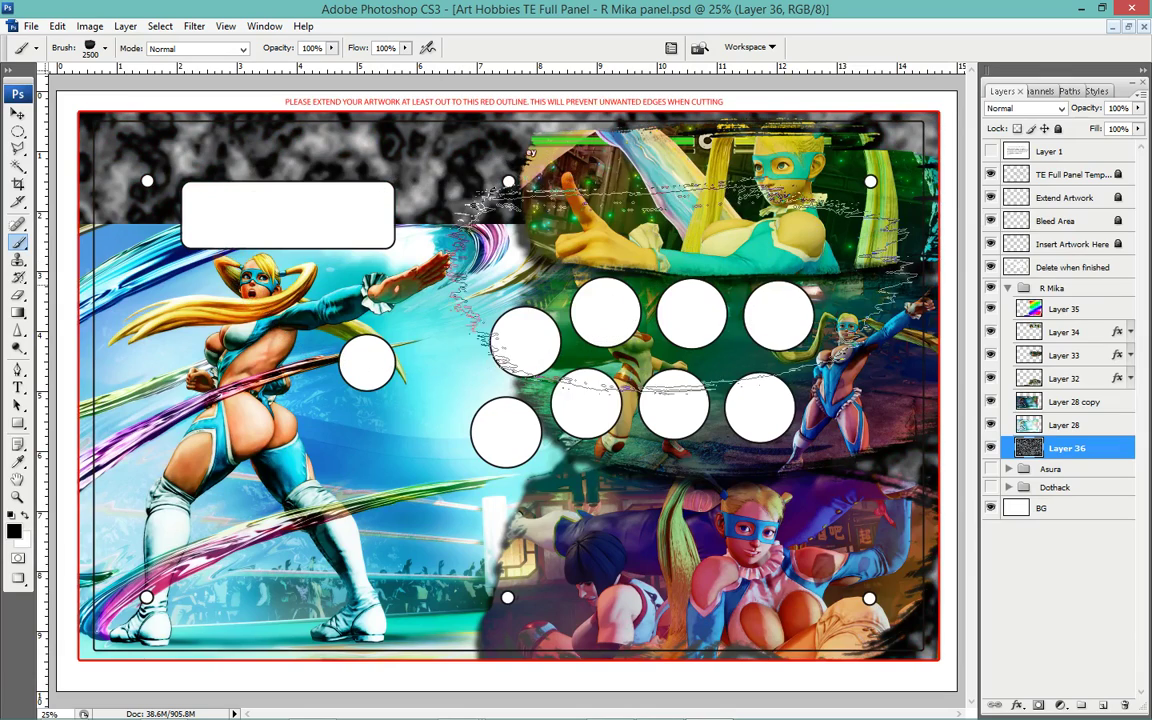
key("ctrl+z")
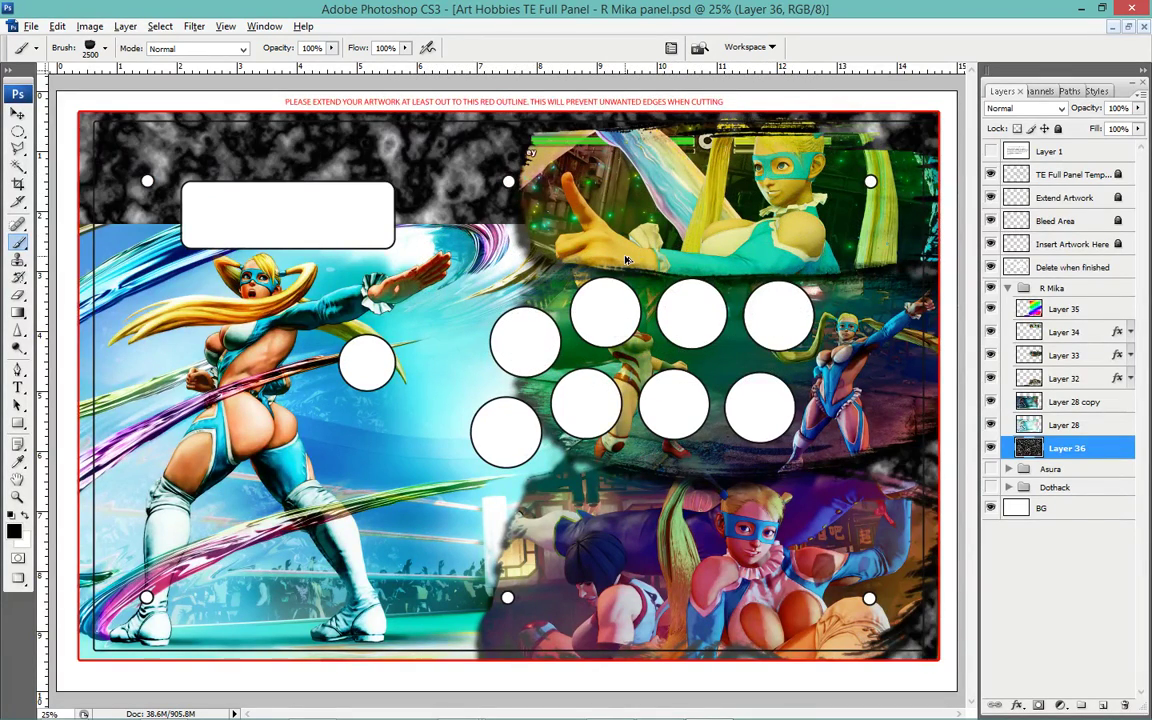
key("ctrl+z")
key("ctrl+alt+z")
key("ctrl+alt+z")
key("ctrl+alt+z")
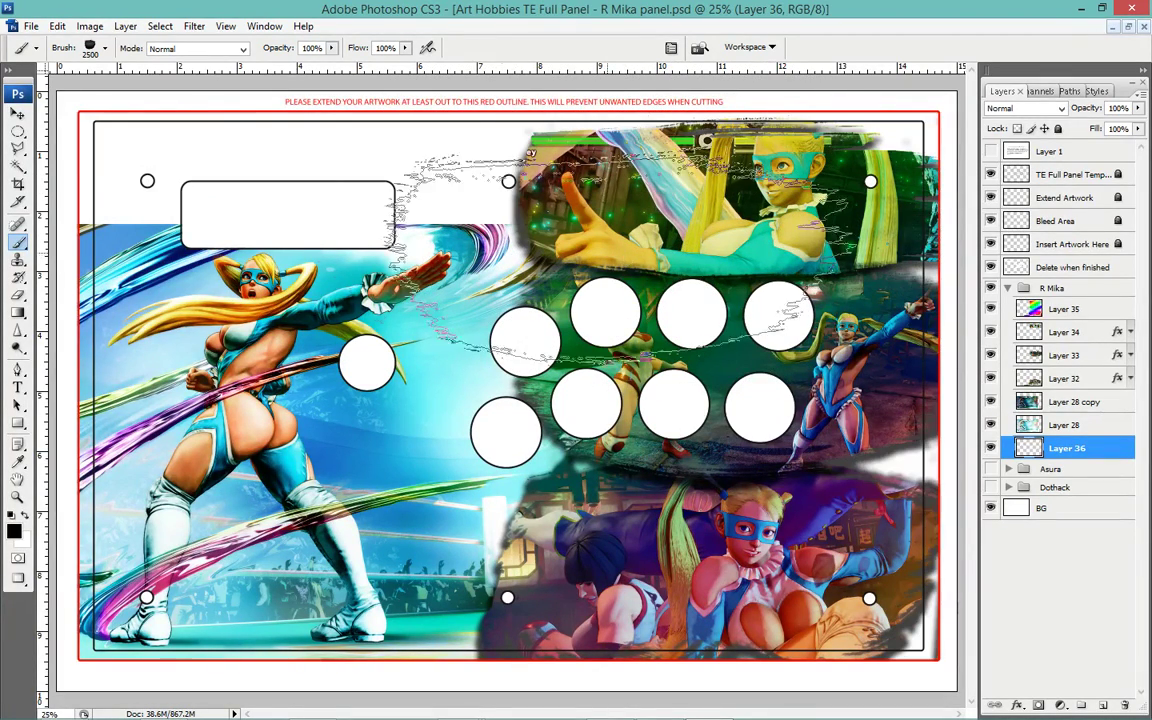
key("ctrl+alt+z")
key("ctrl+alt+z")
key("ctrl+alt+z")
key("ctrl+i")
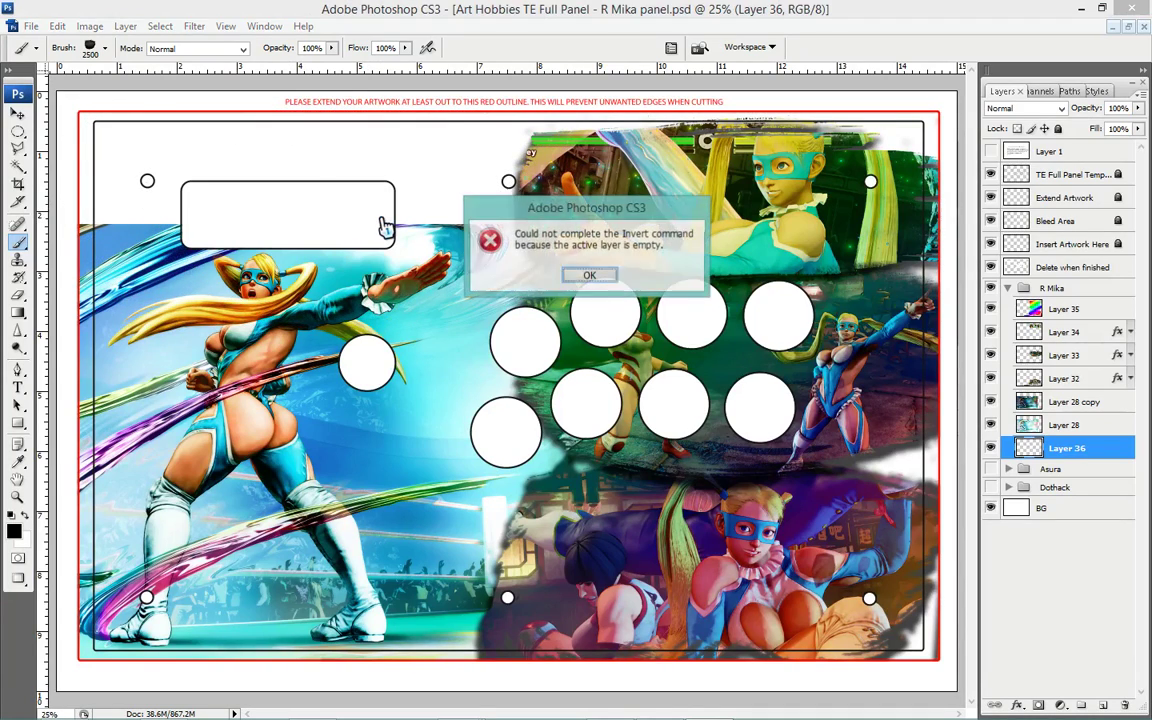
left_click(598, 277)
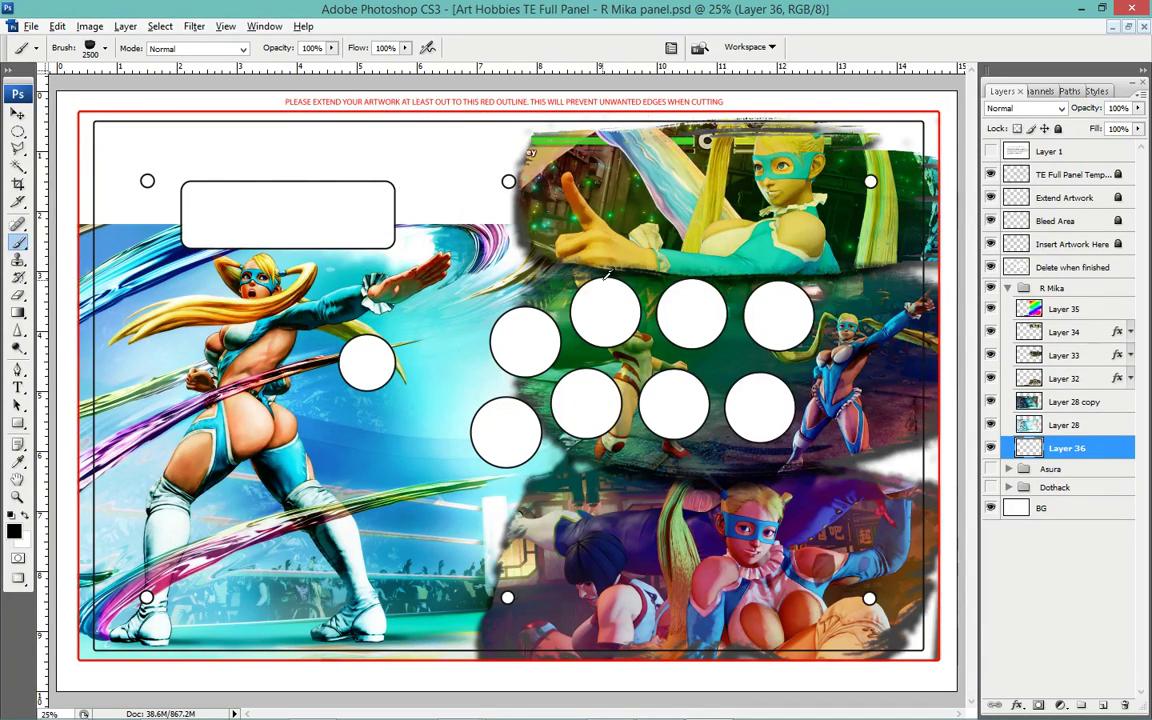
Fill Layer 36 with solid black and add a new Layer 37 above it.
key("alt+BackSpace")
right_click(366, 231)
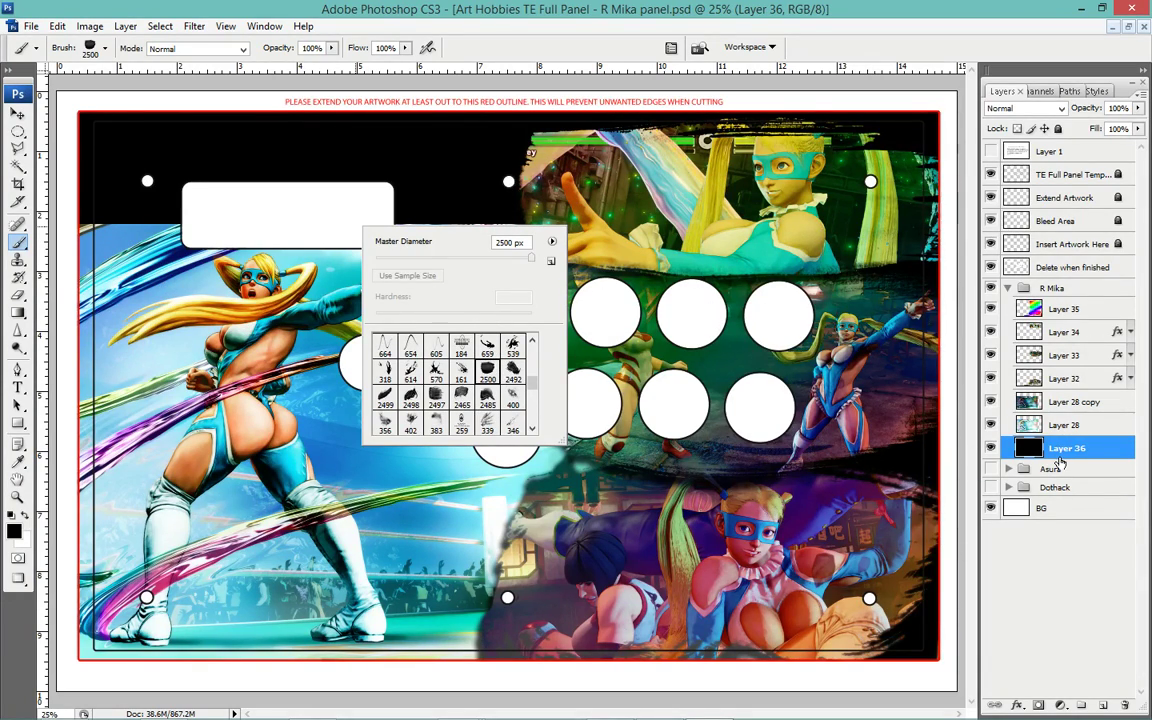
left_click(956, 410)
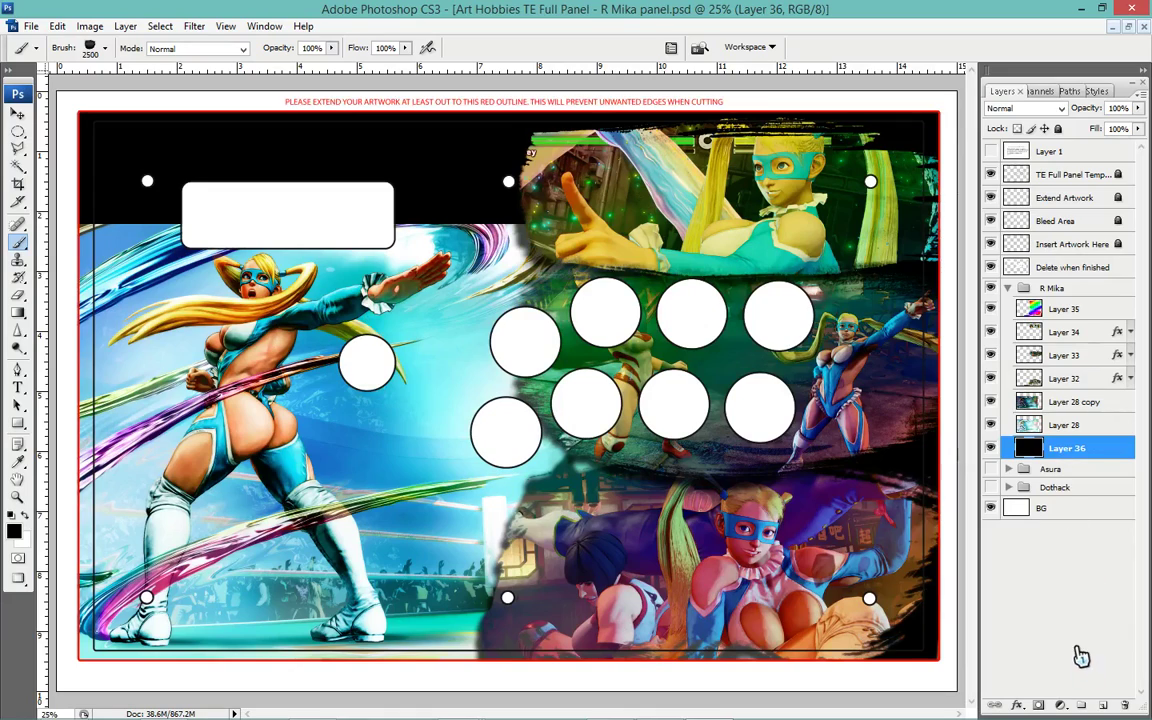
left_click(1103, 705)
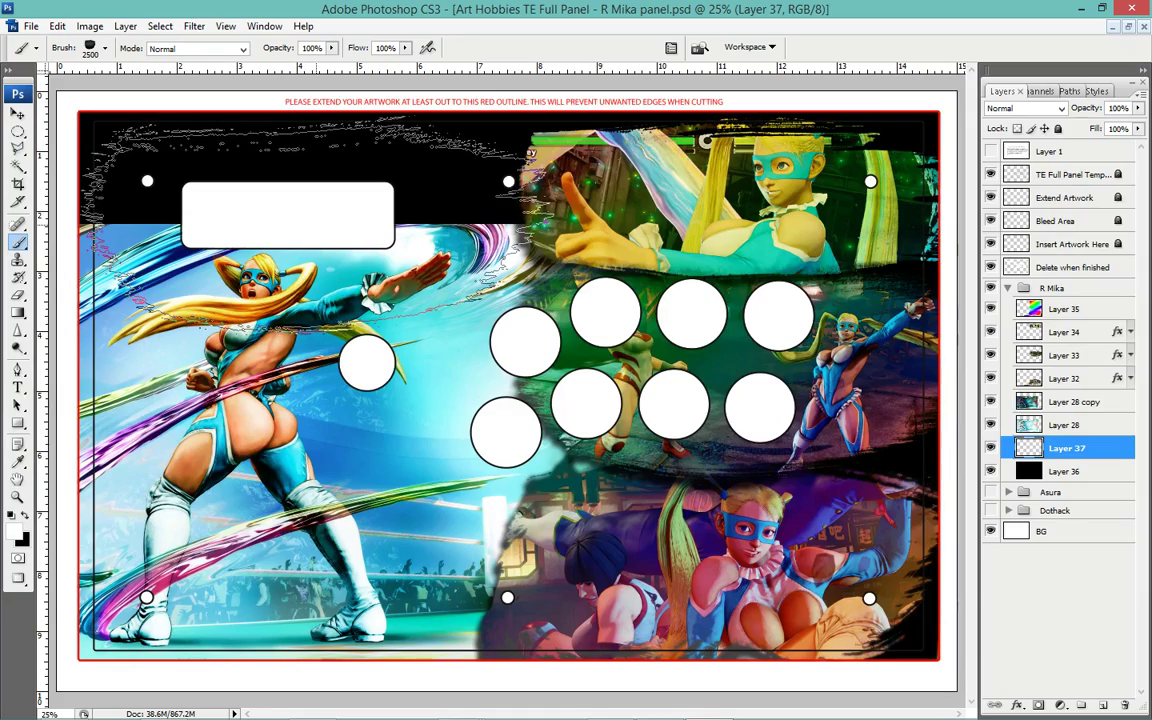
Paint grey grunge strokes across the top band on Layer 37 and merge it into Layer 36.
left_click_drag(190, 165, 420, 170)
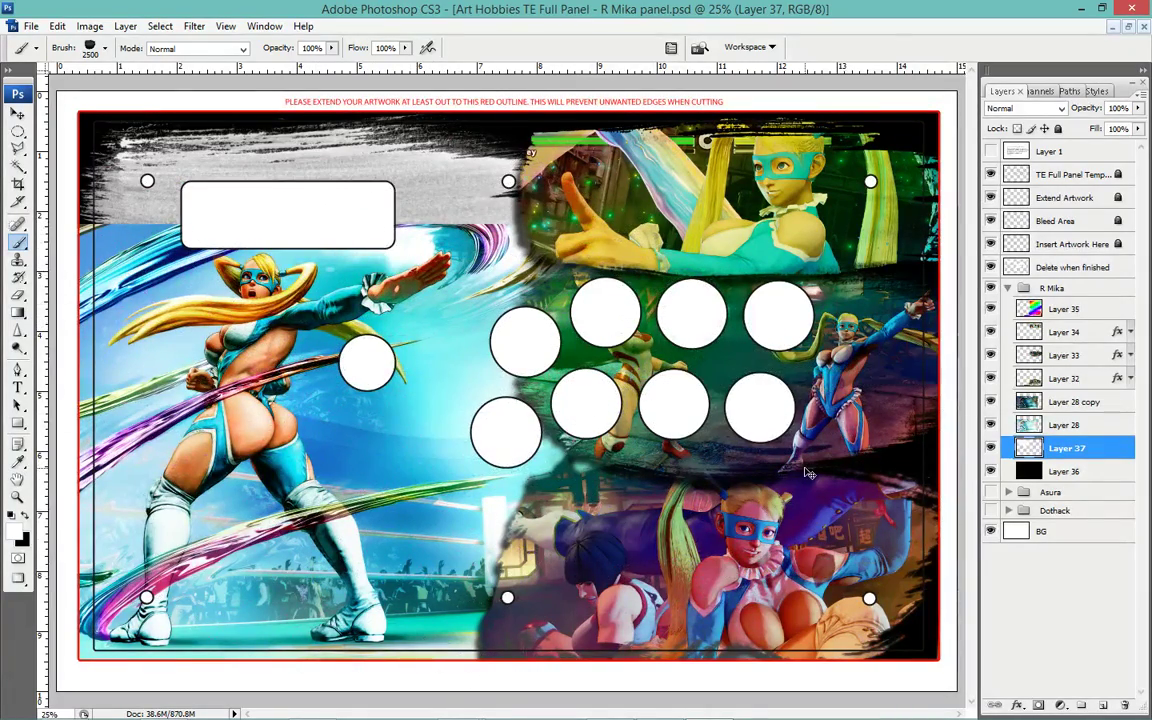
key("ctrl+b")
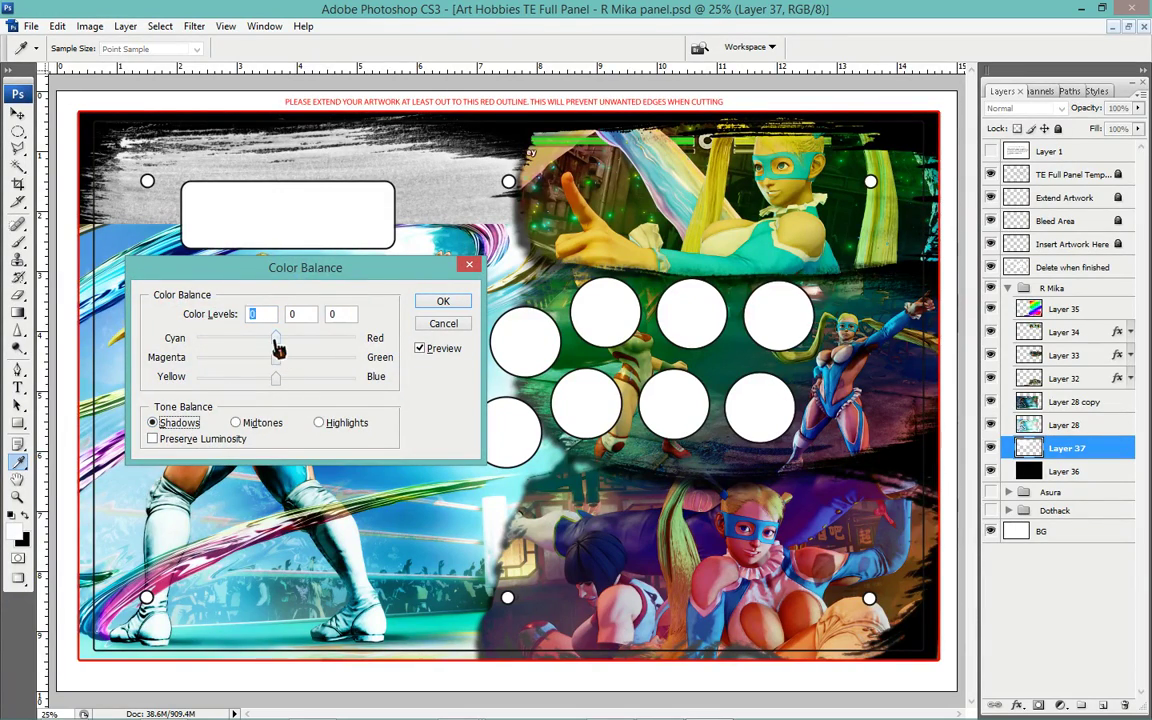
left_click(443, 323)
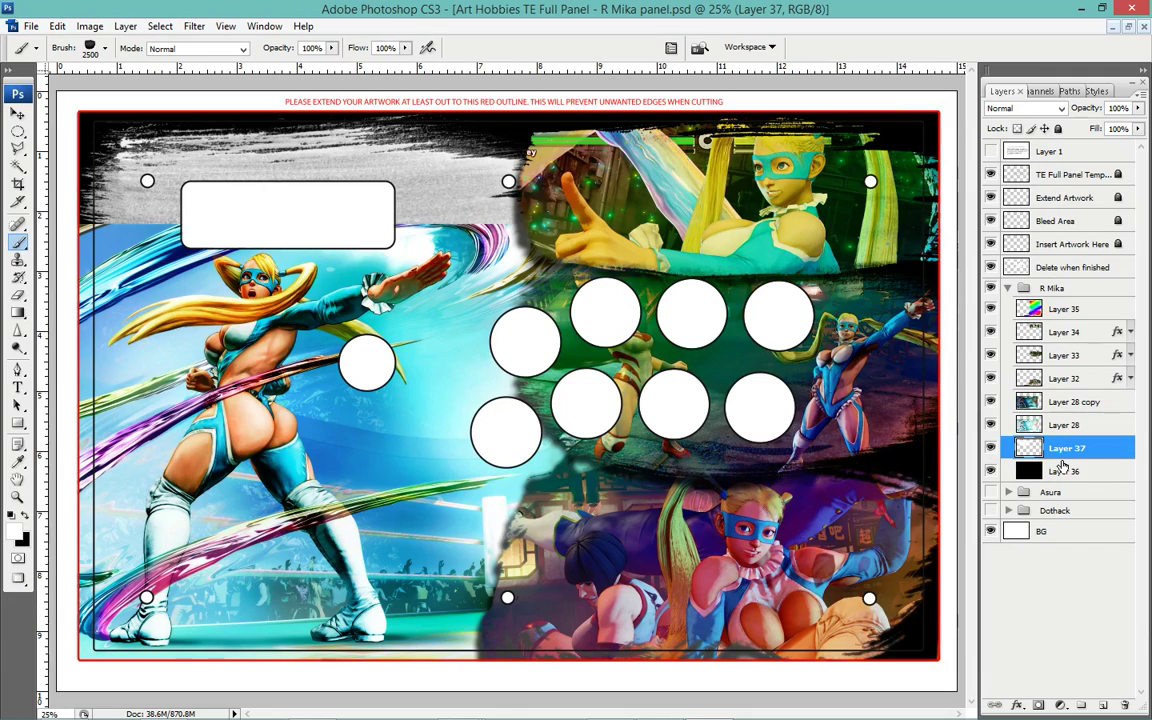
key("ctrl+e")
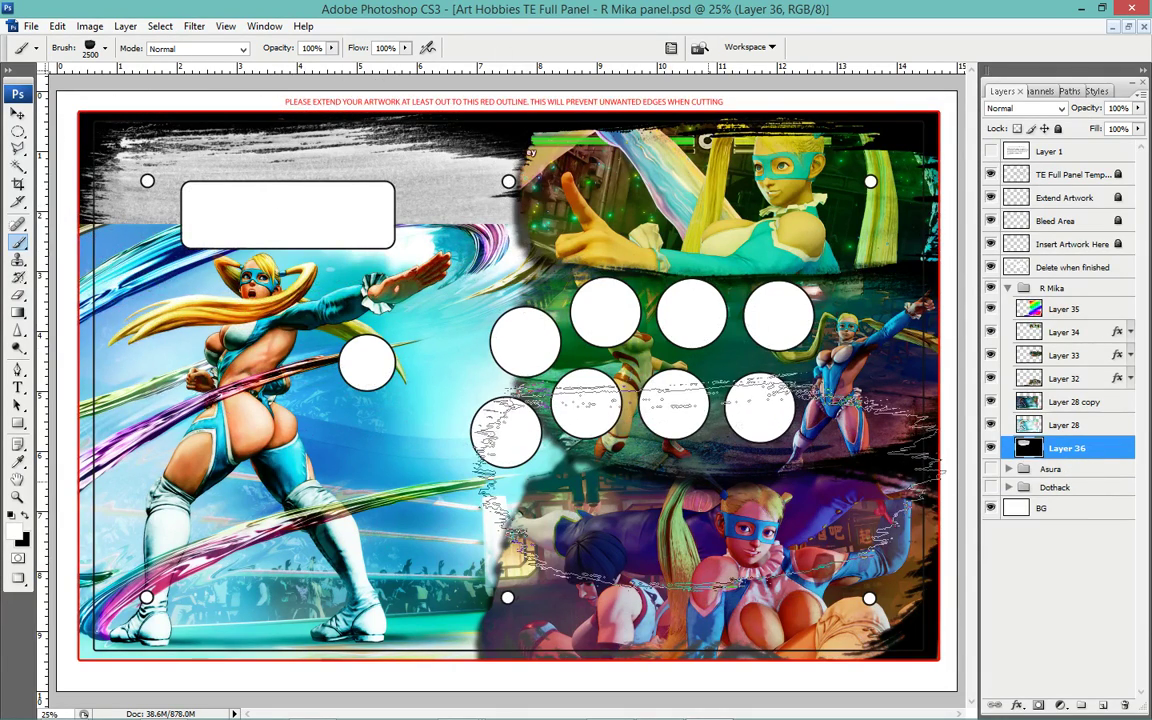
Color-balance Layer 36: shadows Cyan -100/Blue +100, midtones Cyan -29/Green +44, highlights Yellow -42.
key("ctrl+b")
left_click(178, 422)
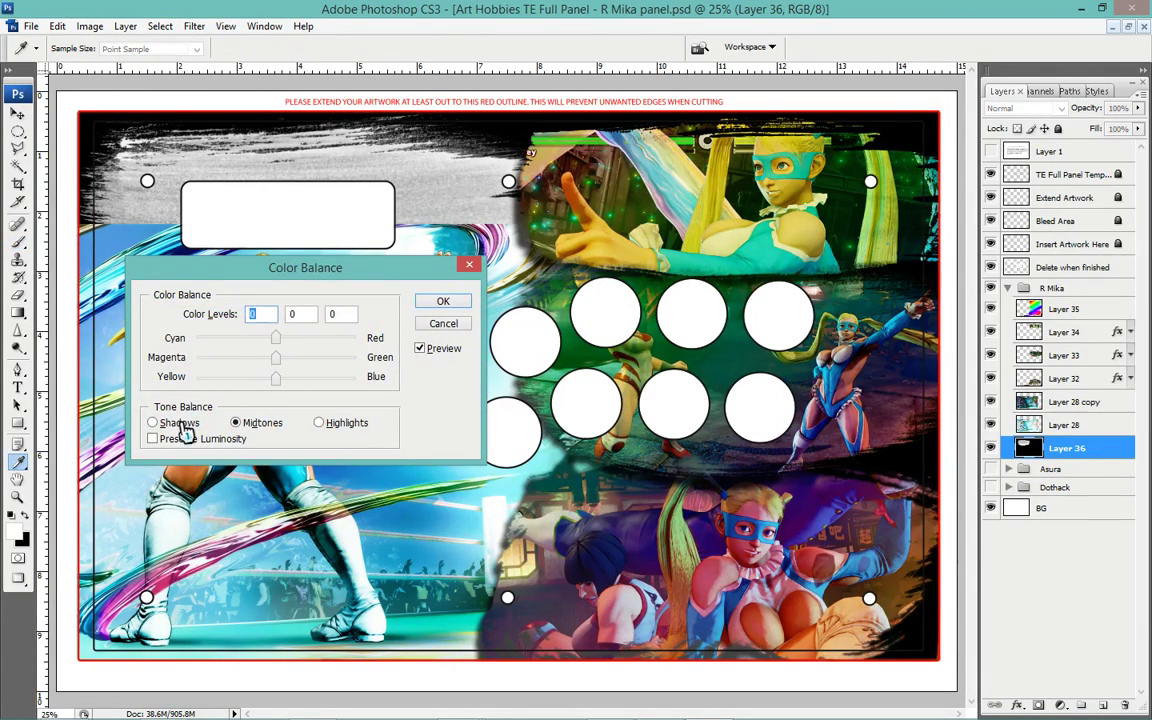
left_click_drag(277, 347, 154, 345)
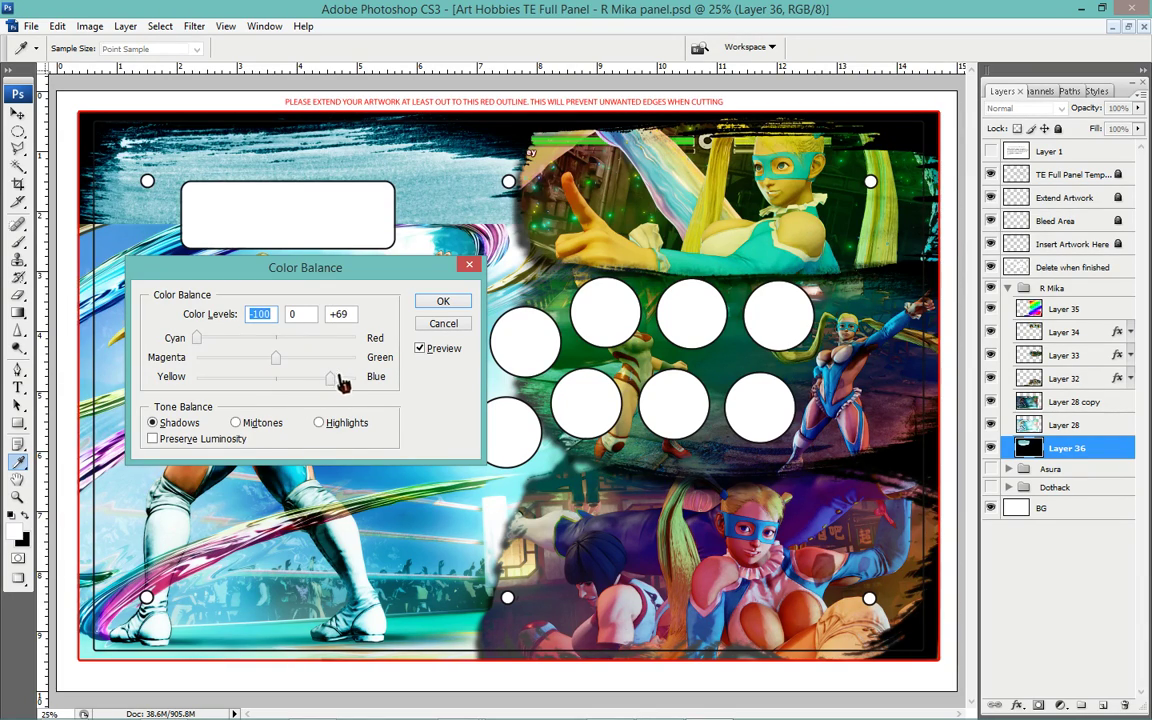
left_click_drag(365, 383, 386, 380)
left_click(262, 423)
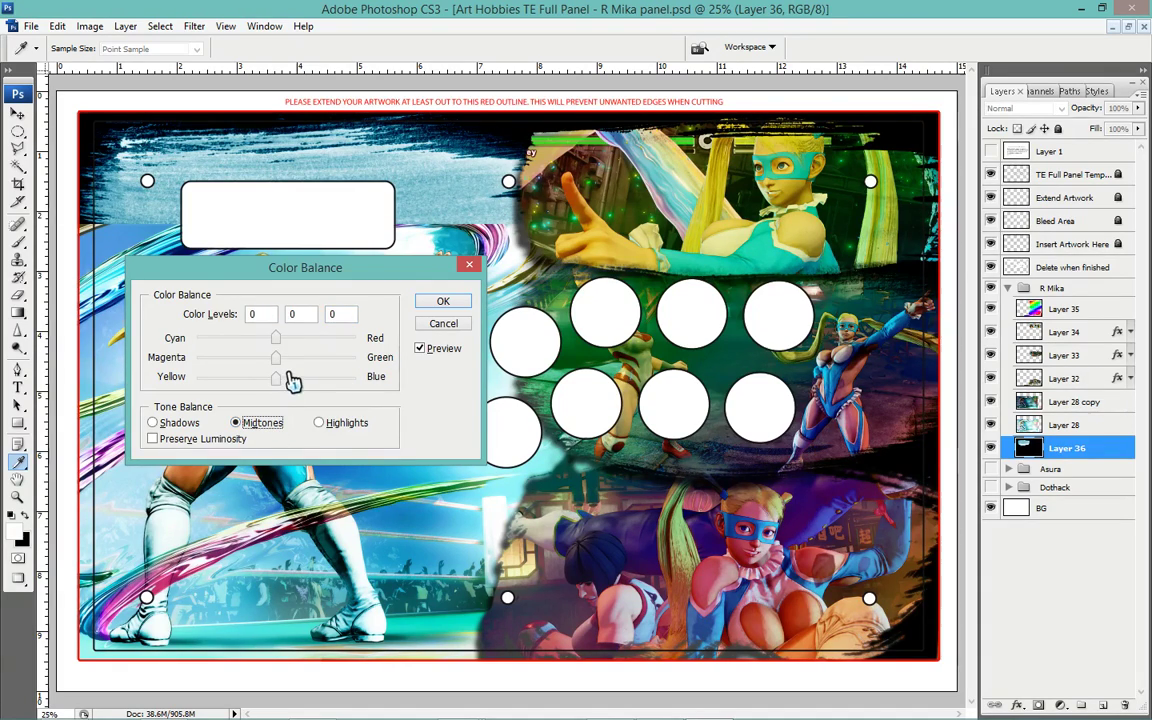
left_click(157, 423)
left_click(262, 423)
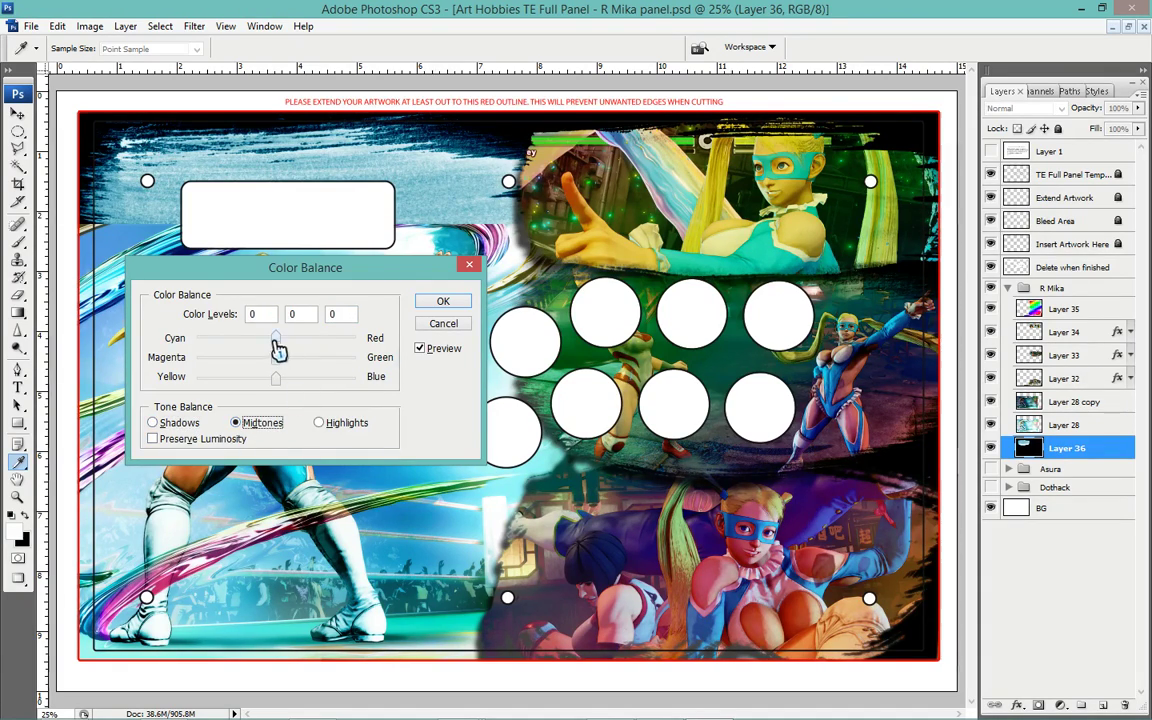
mouse_move(276, 340)
left_mouse_down()
mouse_move(242, 349)
mouse_move(320, 360)
mouse_move(244, 380)
mouse_move(246, 390)
left_mouse_up()
left_click(320, 423)
left_click(445, 309)
Erase part of Layer 28's texture over the left character with the 2497 grunge tip.
key("b")
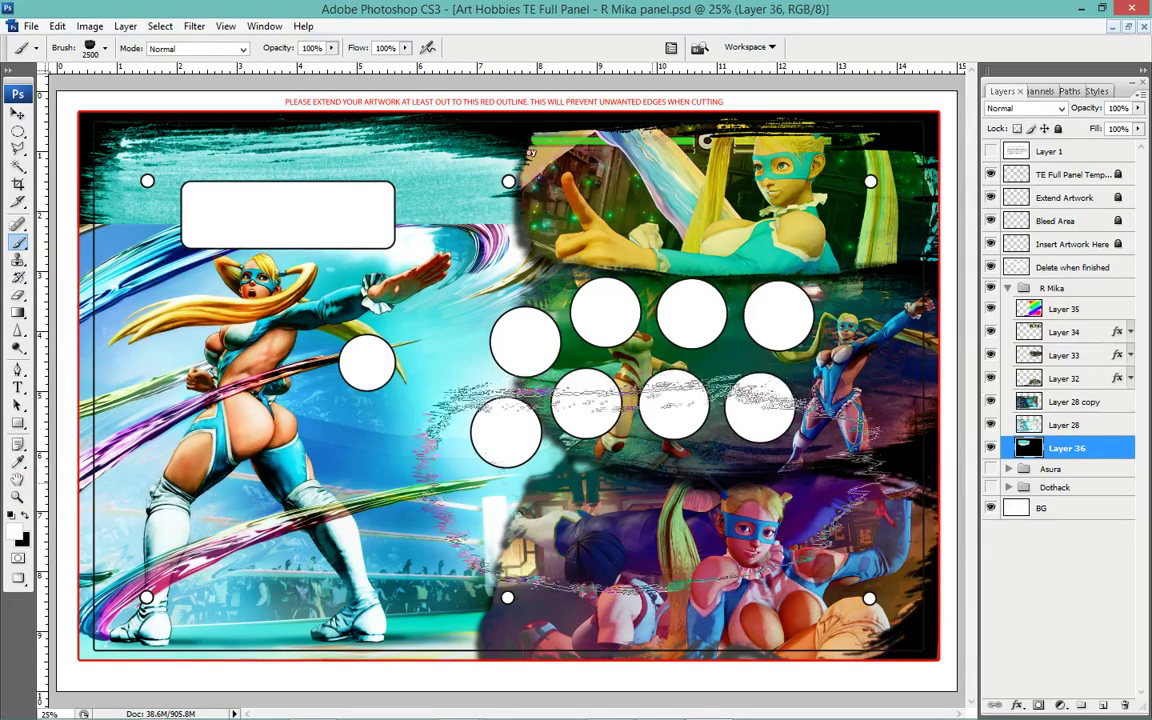
key("alt+]")
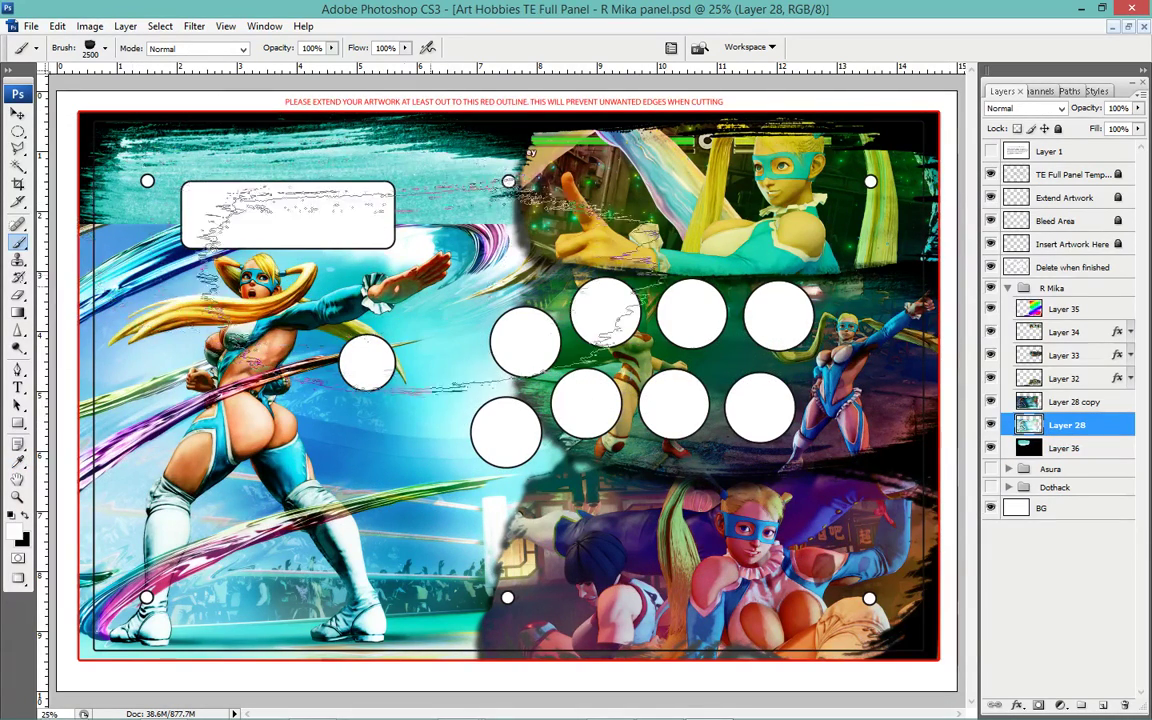
left_click(20, 298)
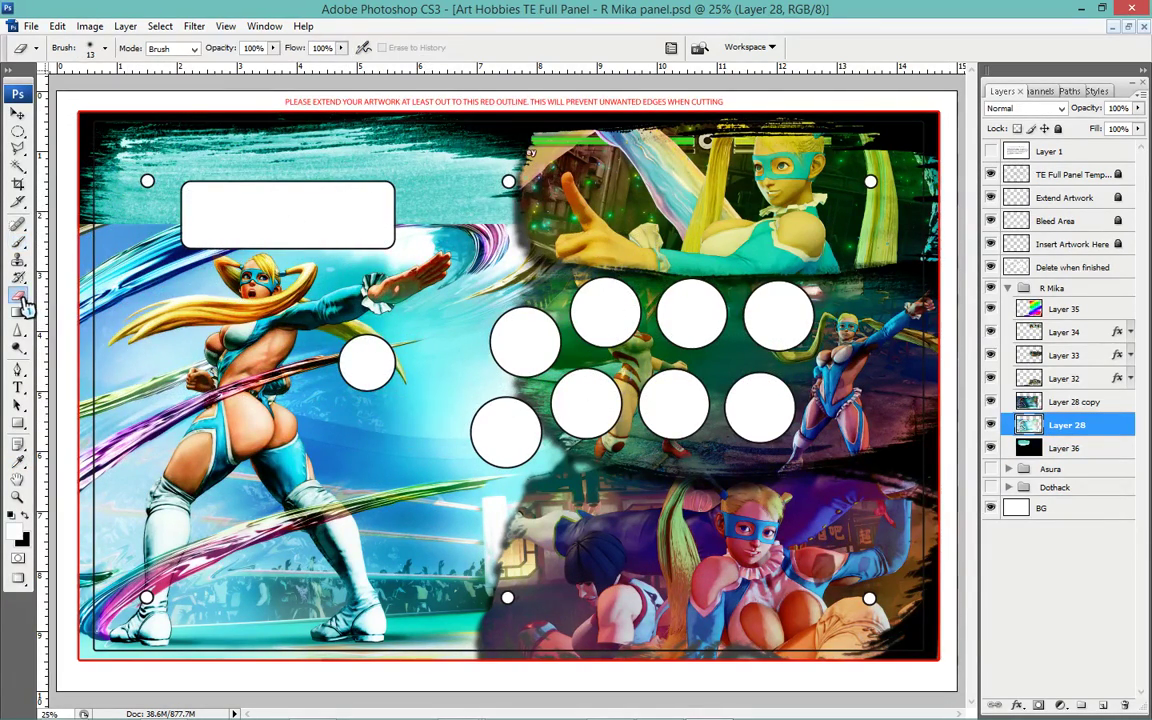
right_click(430, 297)
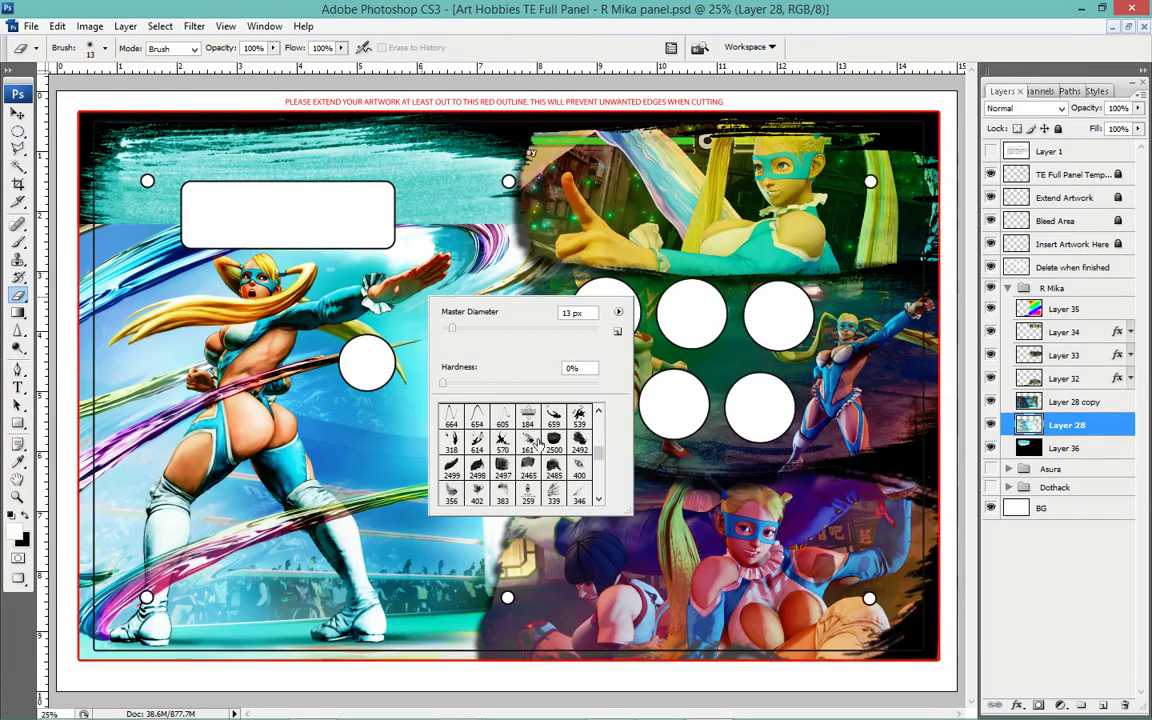
left_click(503, 468)
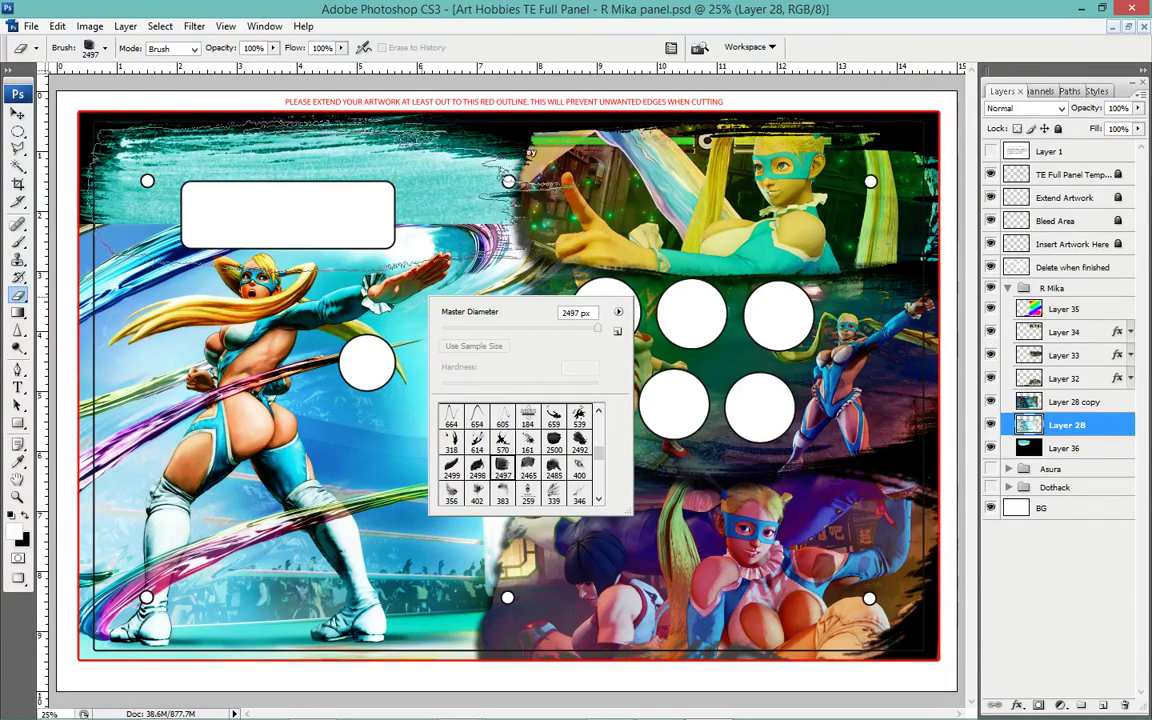
left_click(1036, 425)
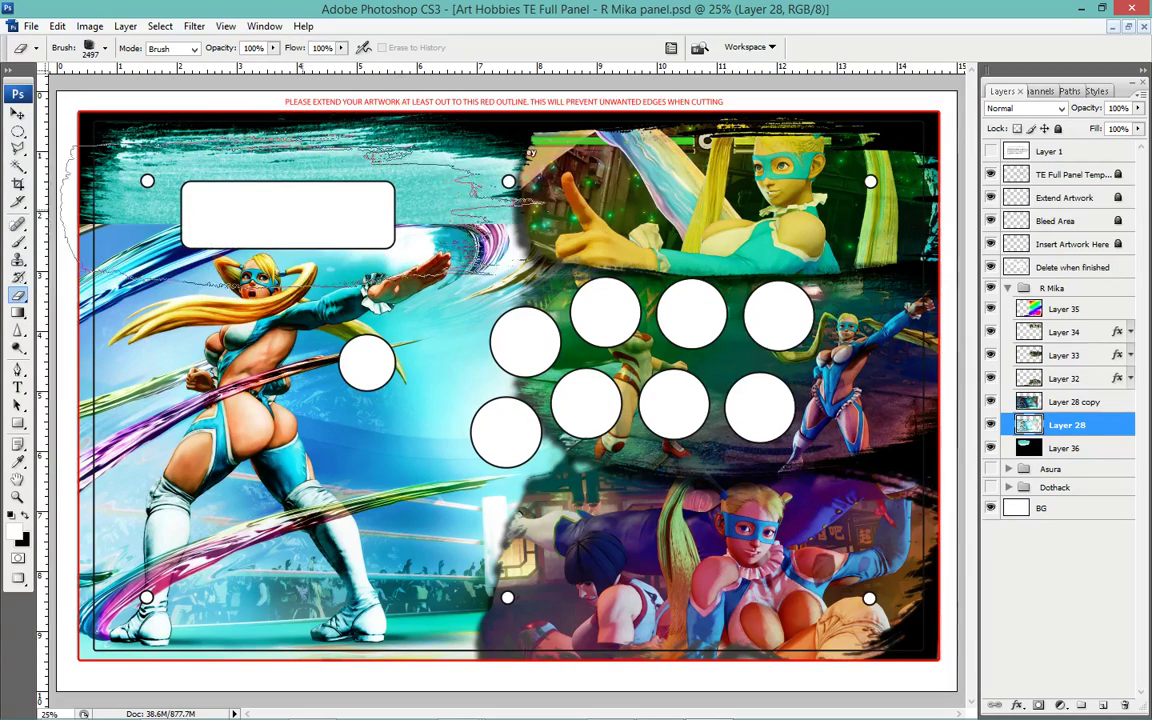
left_click(220, 265)
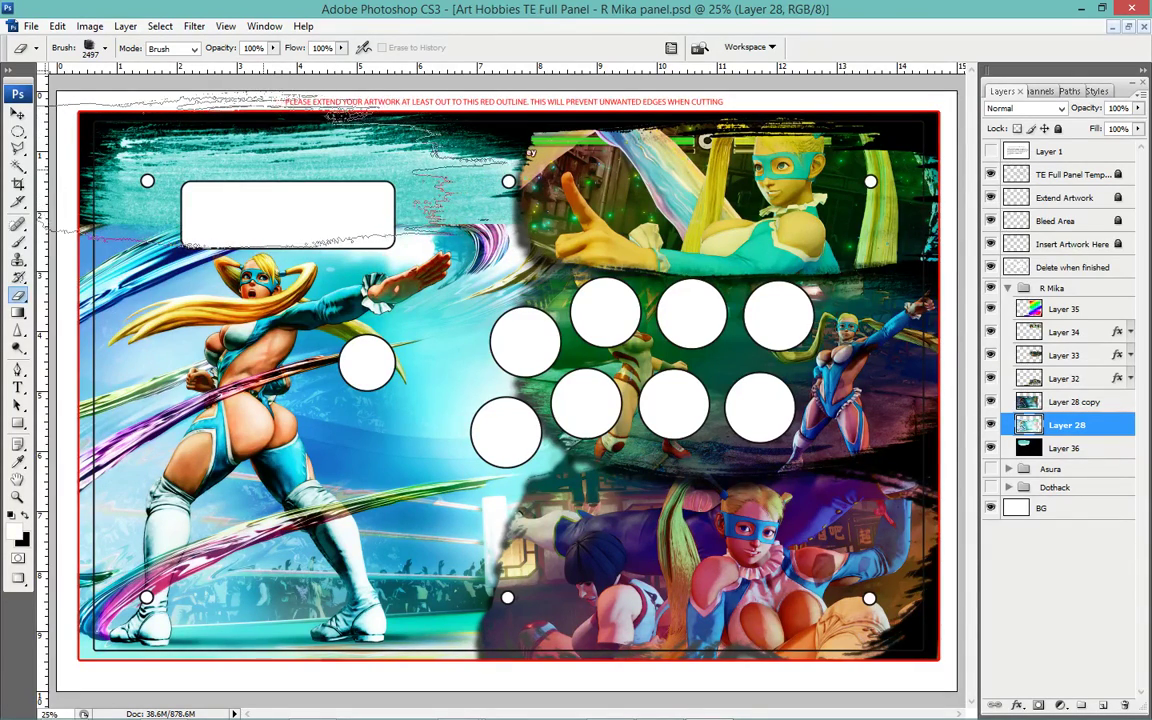
Switch the eraser to the 2498 tip, check the whole panel, and select Layer 36.
right_click(636, 232)
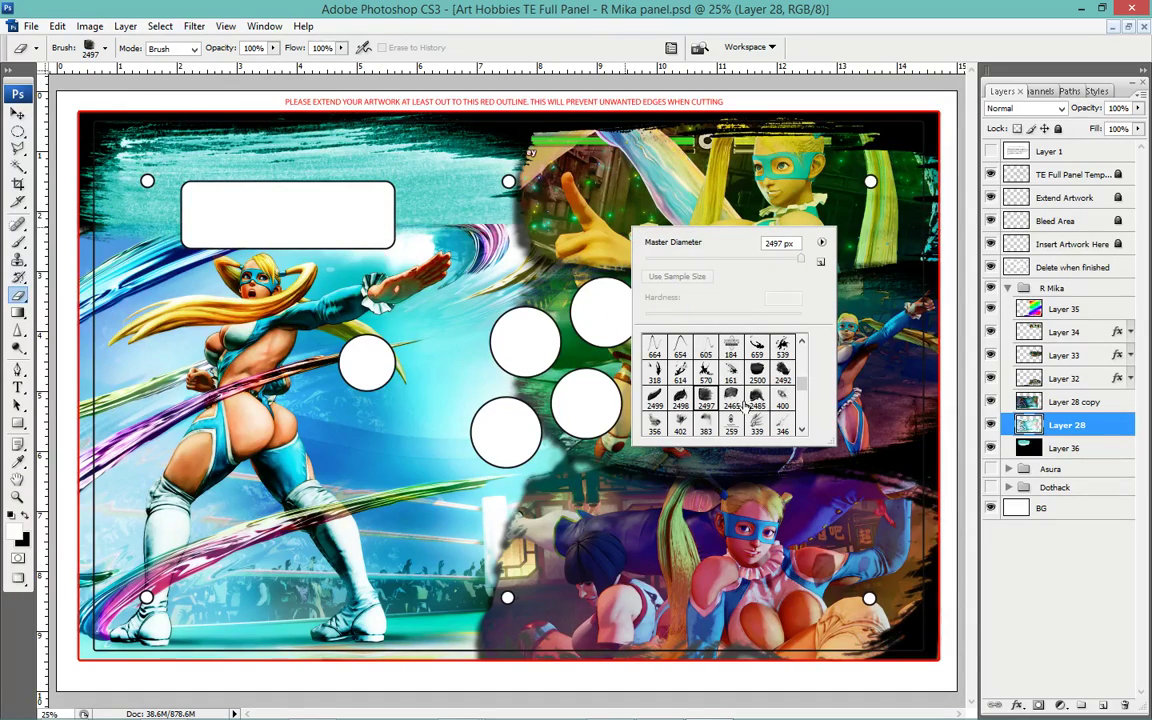
left_click(731, 400)
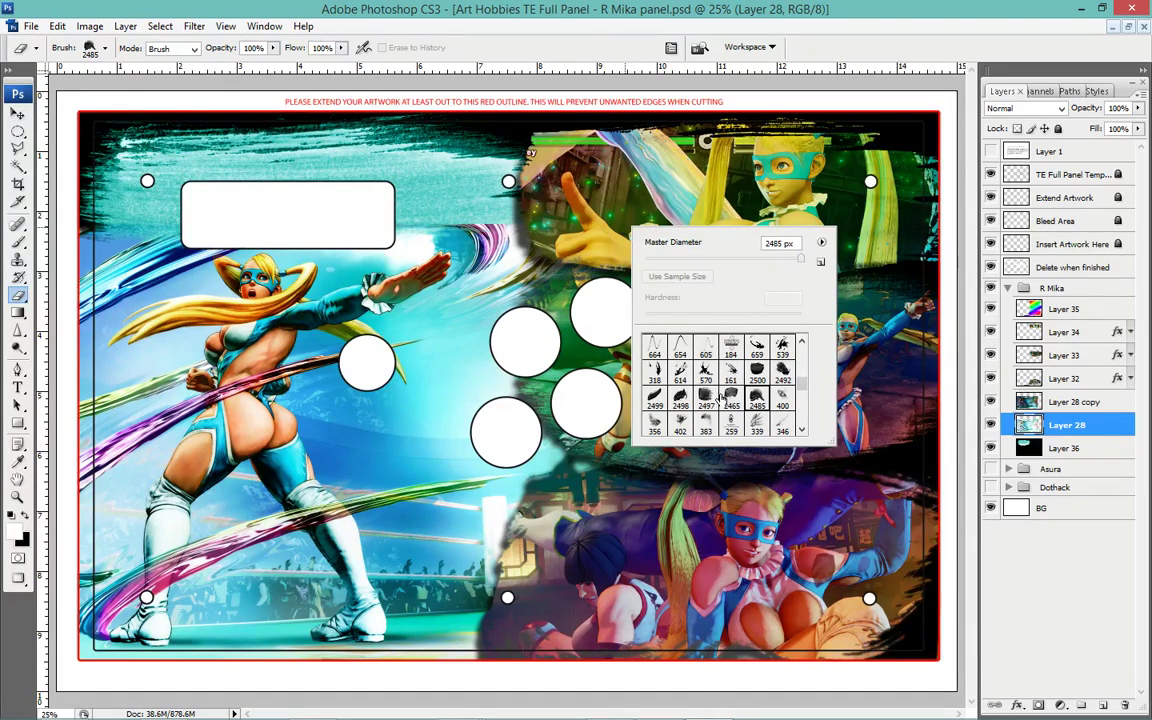
left_click(686, 396)
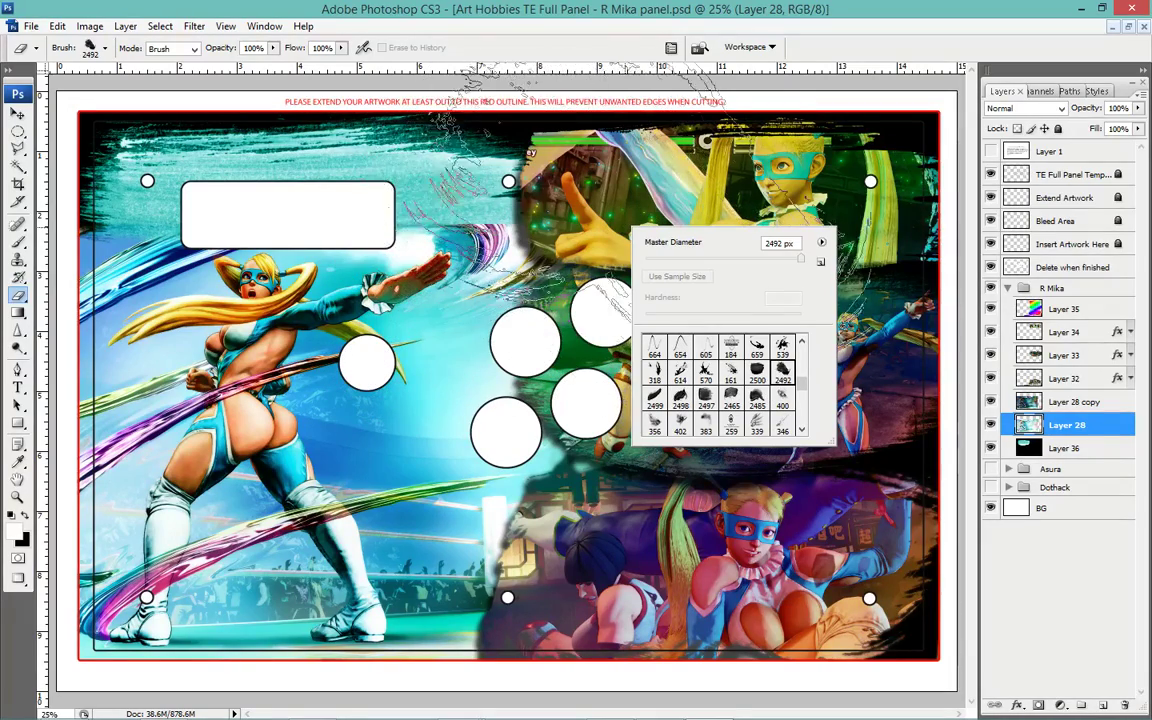
left_click(594, 35)
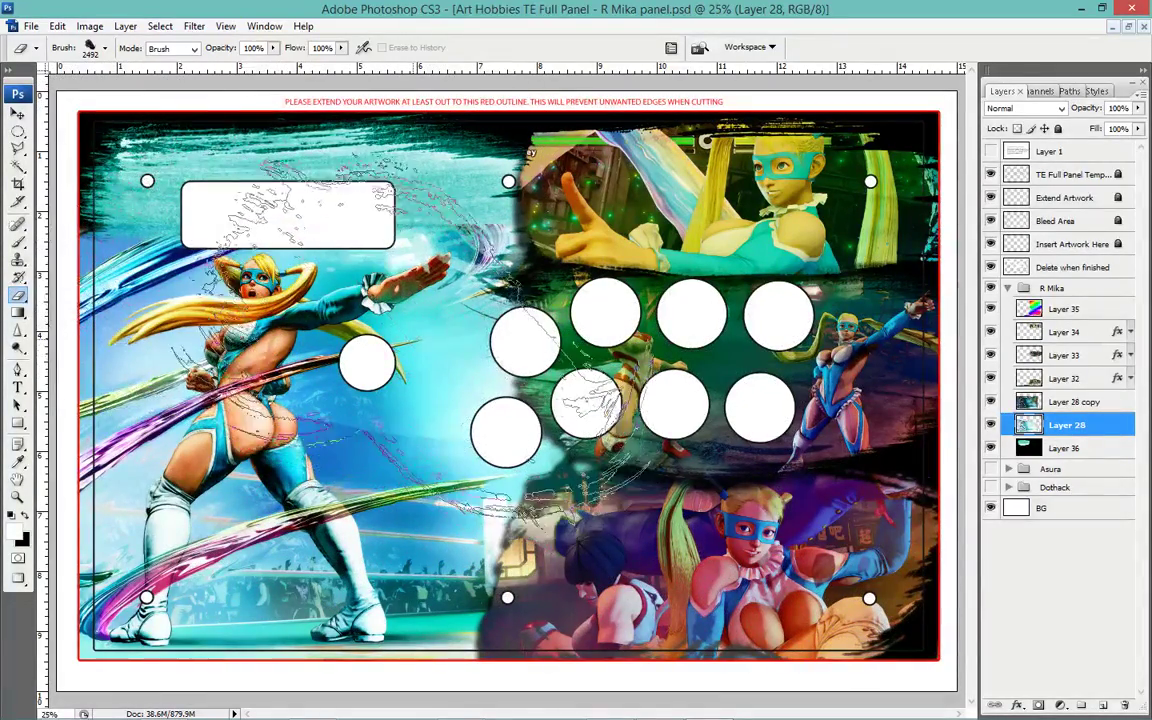
key("ctrl+minus")
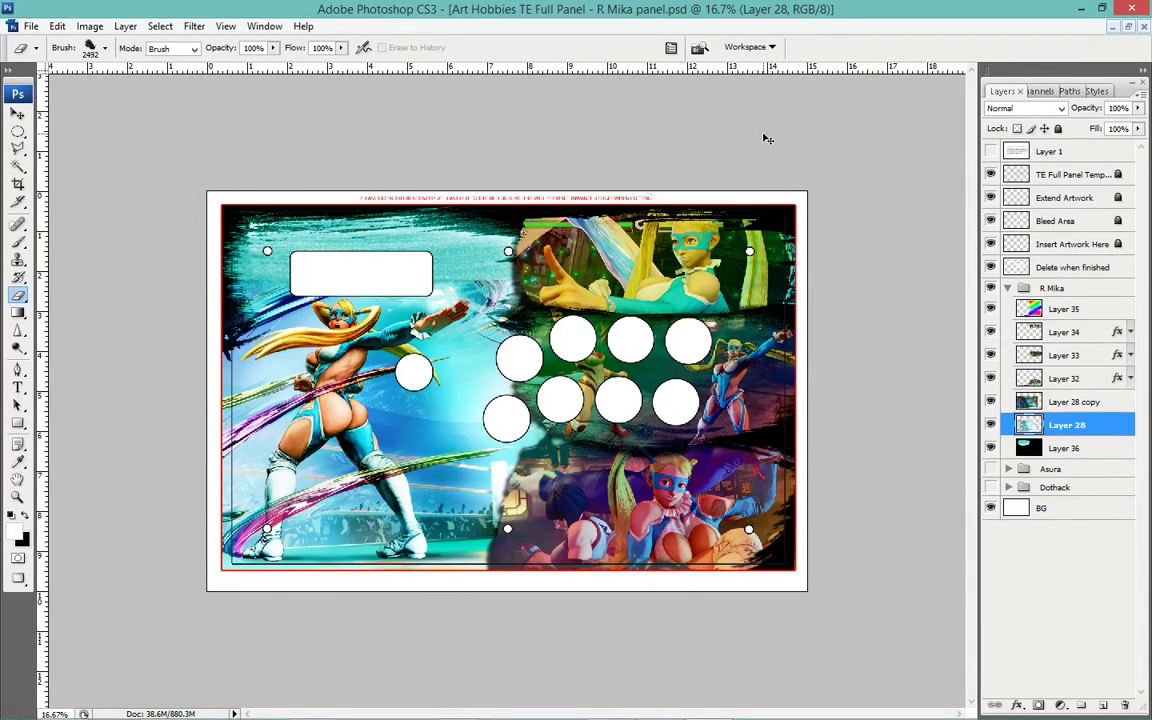
key("ctrl+plus")
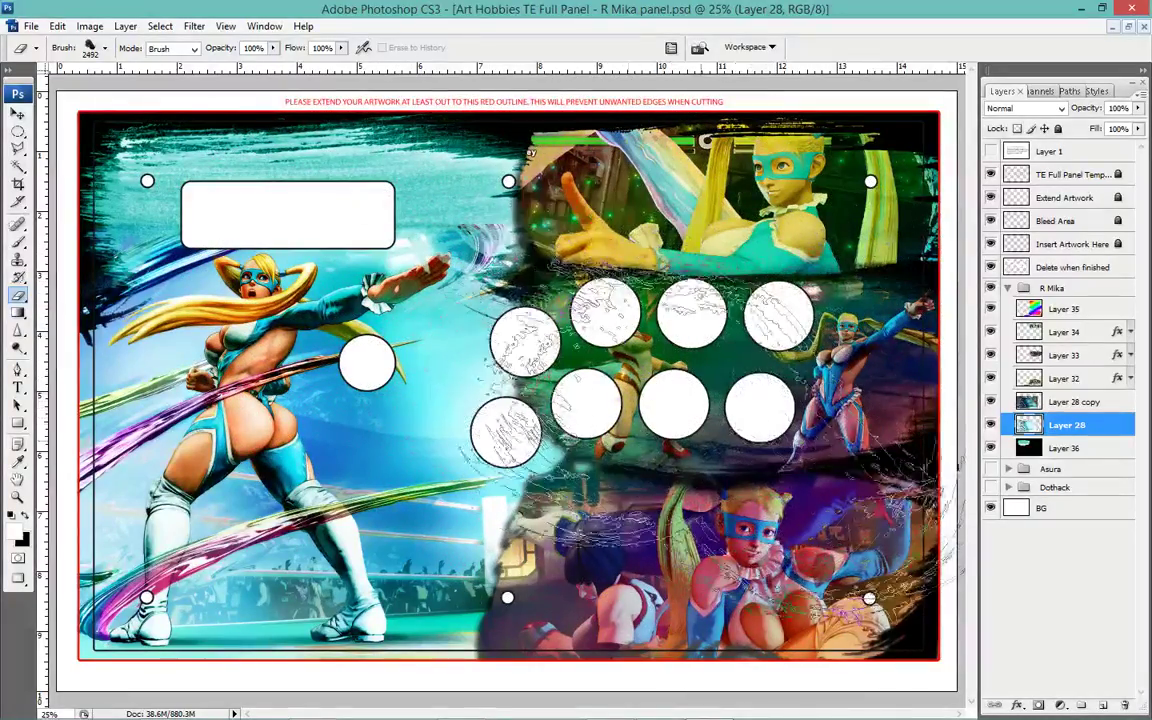
key("alt+bracketleft")
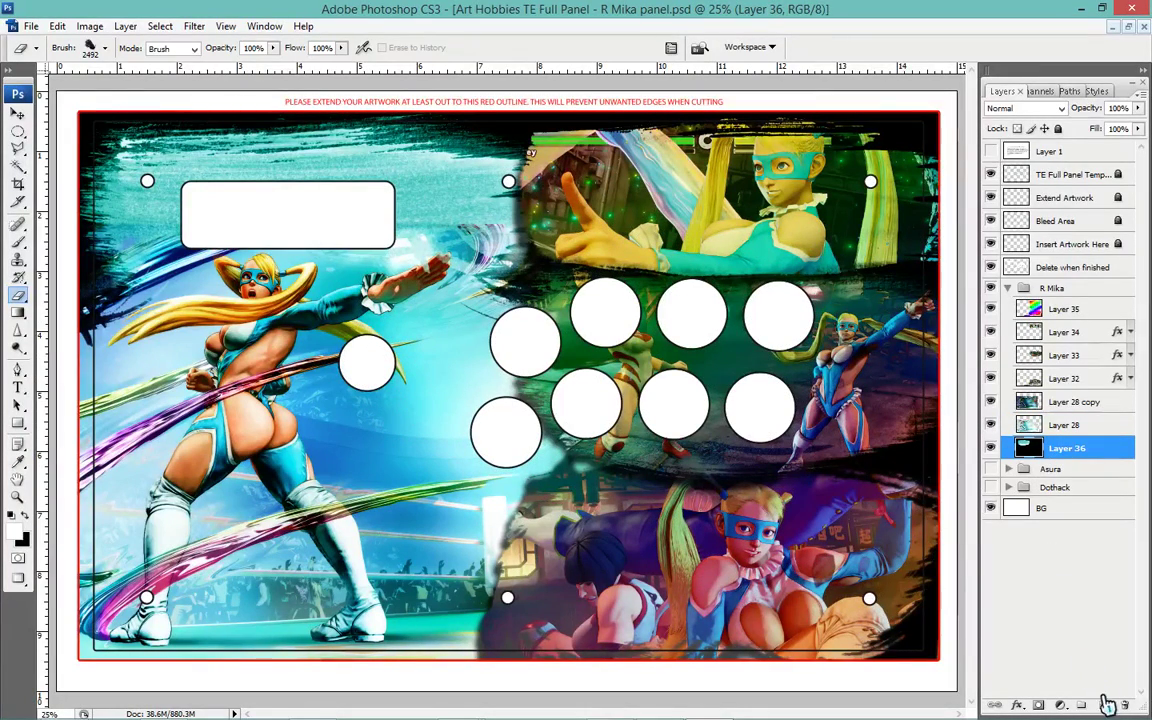
Add a new Layer 37 filled with black and set to Screen blending.
left_click(1101, 706)
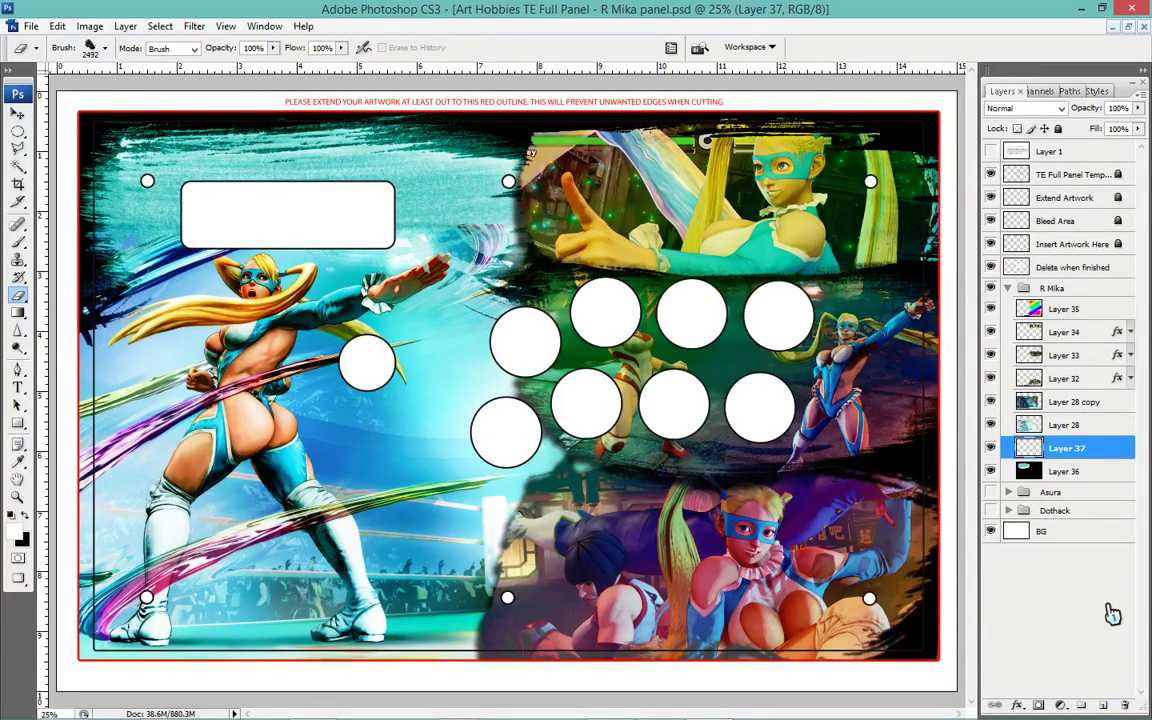
key("alt+BackSpace")
left_click(1058, 108)
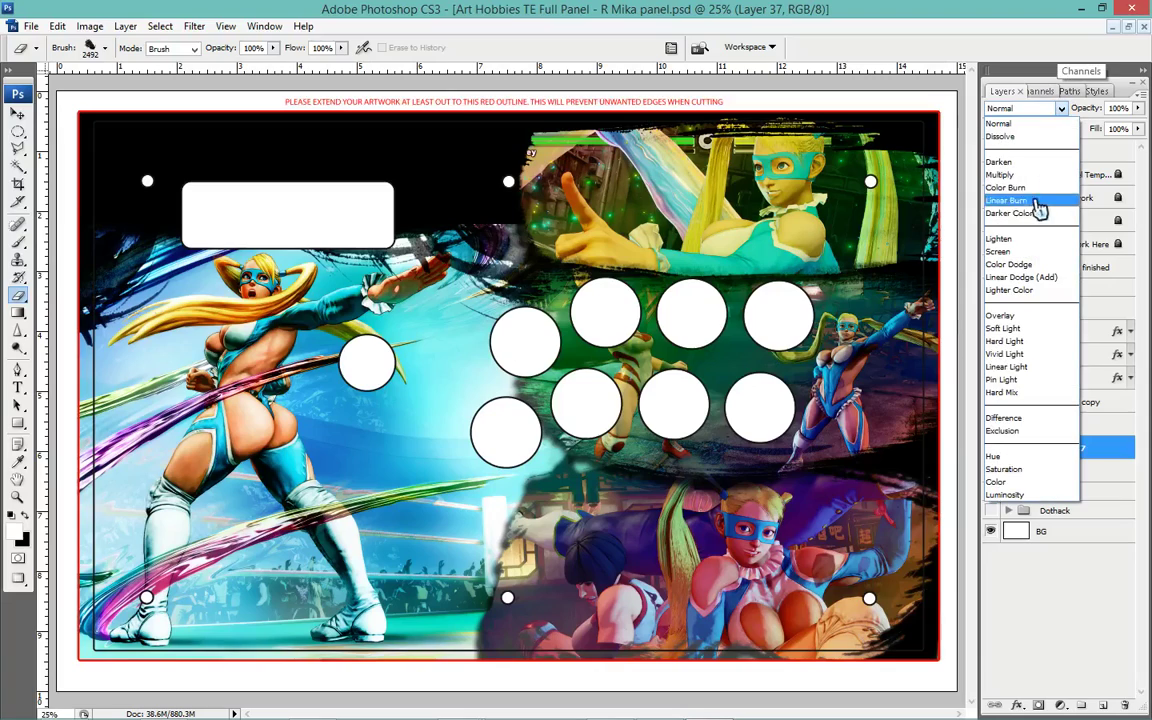
left_click(1010, 252)
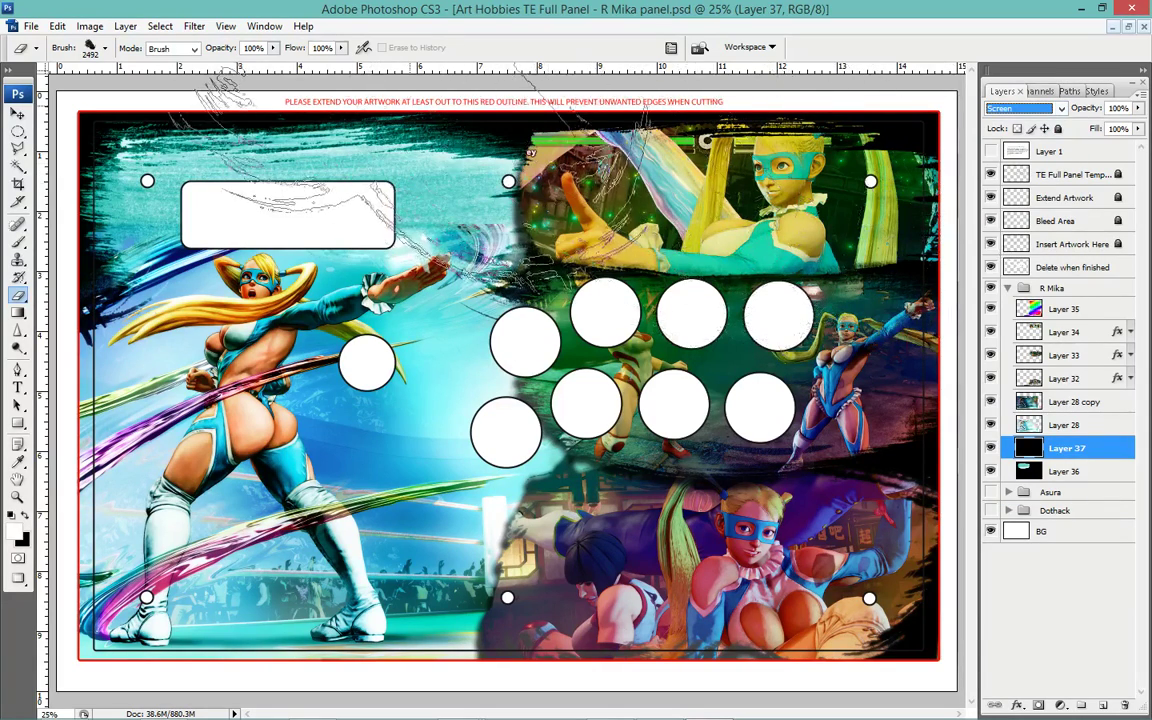
Set the brush tip to 2498 and bring up Color Balance.
right_click(368, 300)
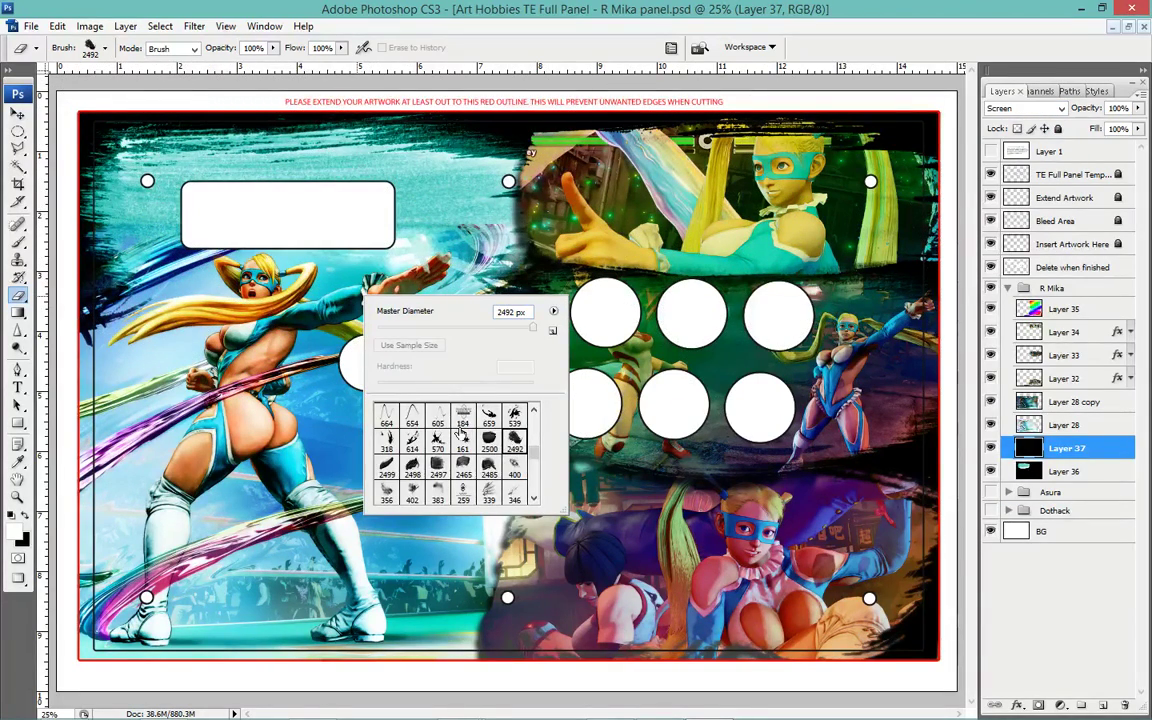
left_click(489, 443)
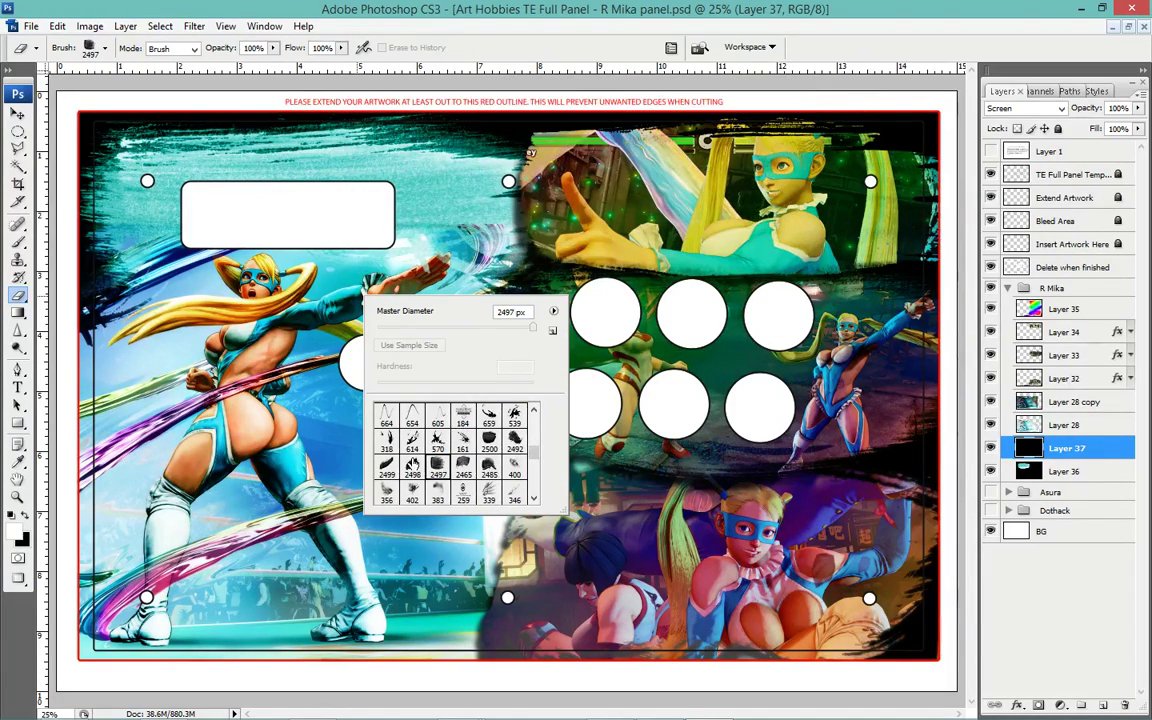
left_click(412, 466)
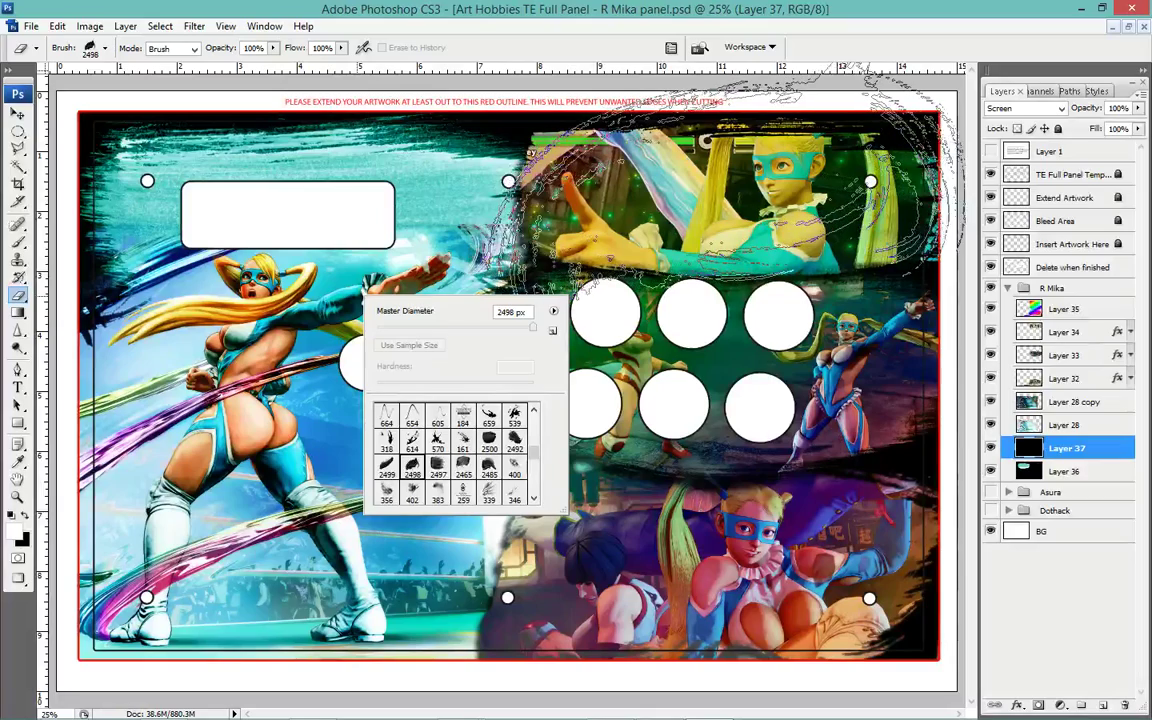
key("Return")
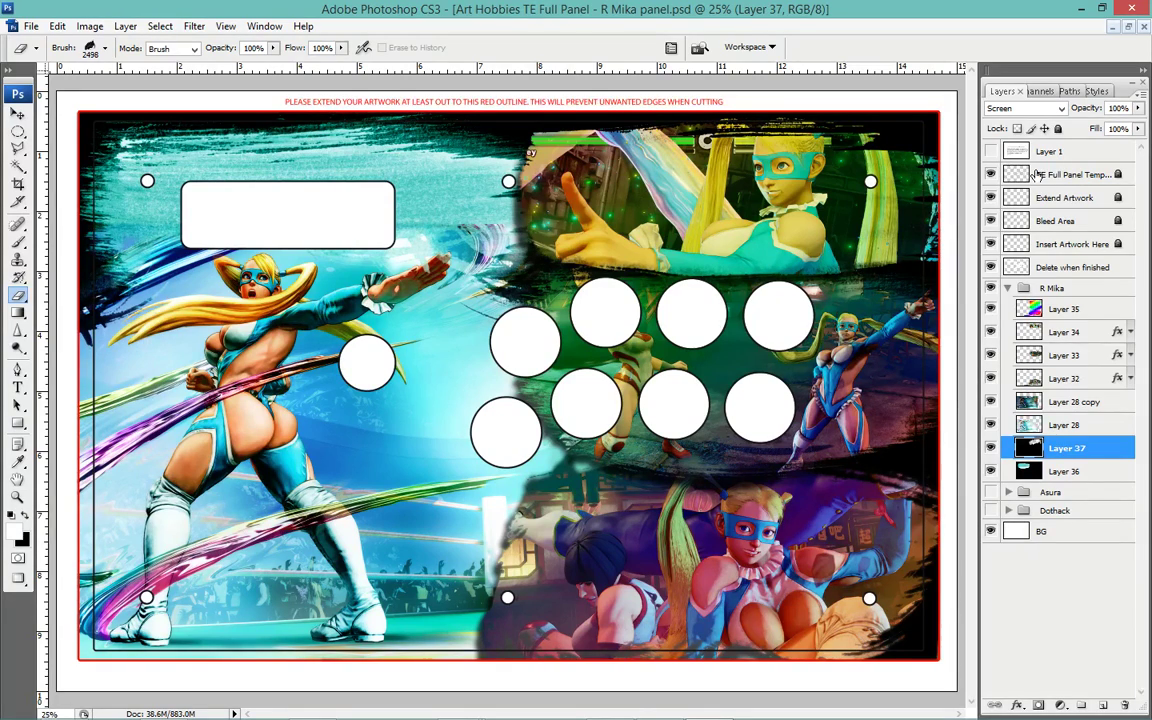
key("ctrl+b")
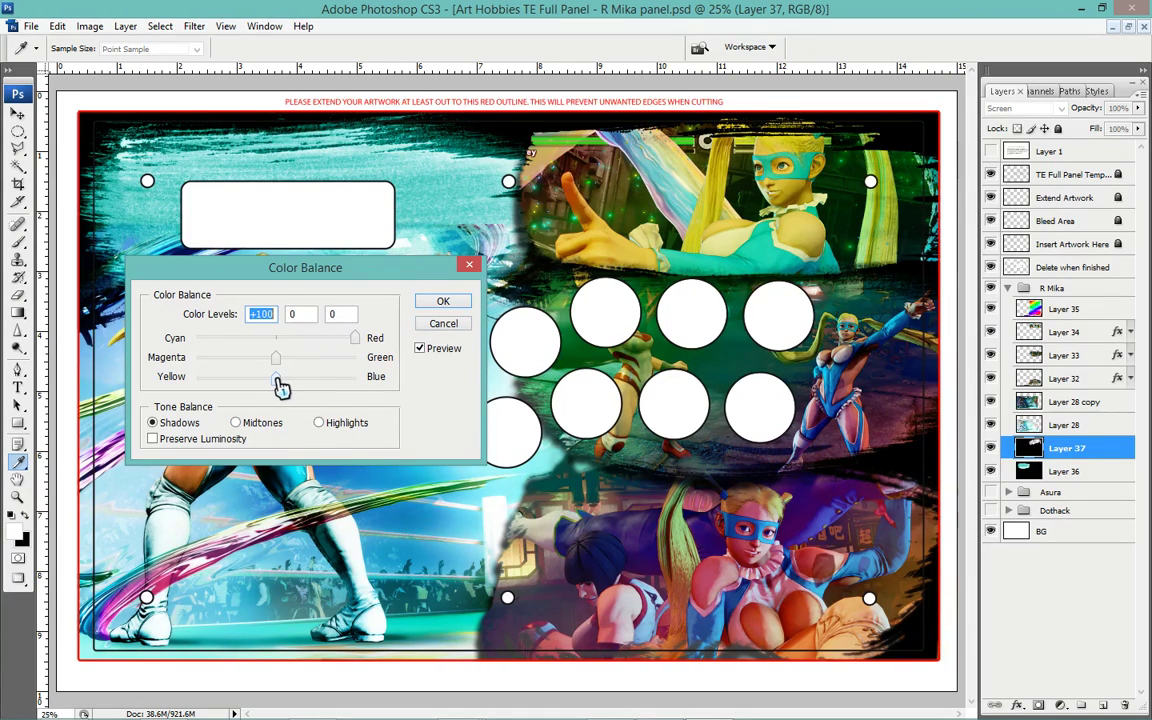
Apply Color Balance, hide Layer 34, and load the layer's contents as a selection.
left_click(443, 323)
key("e")
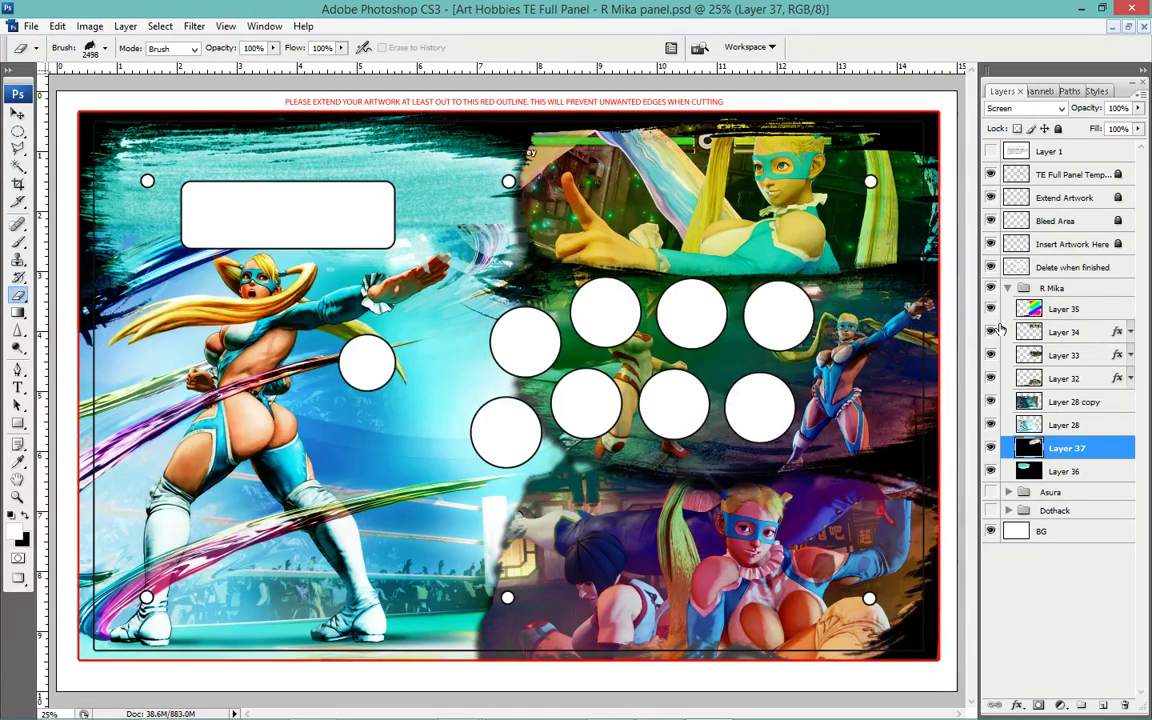
left_click(990, 332)
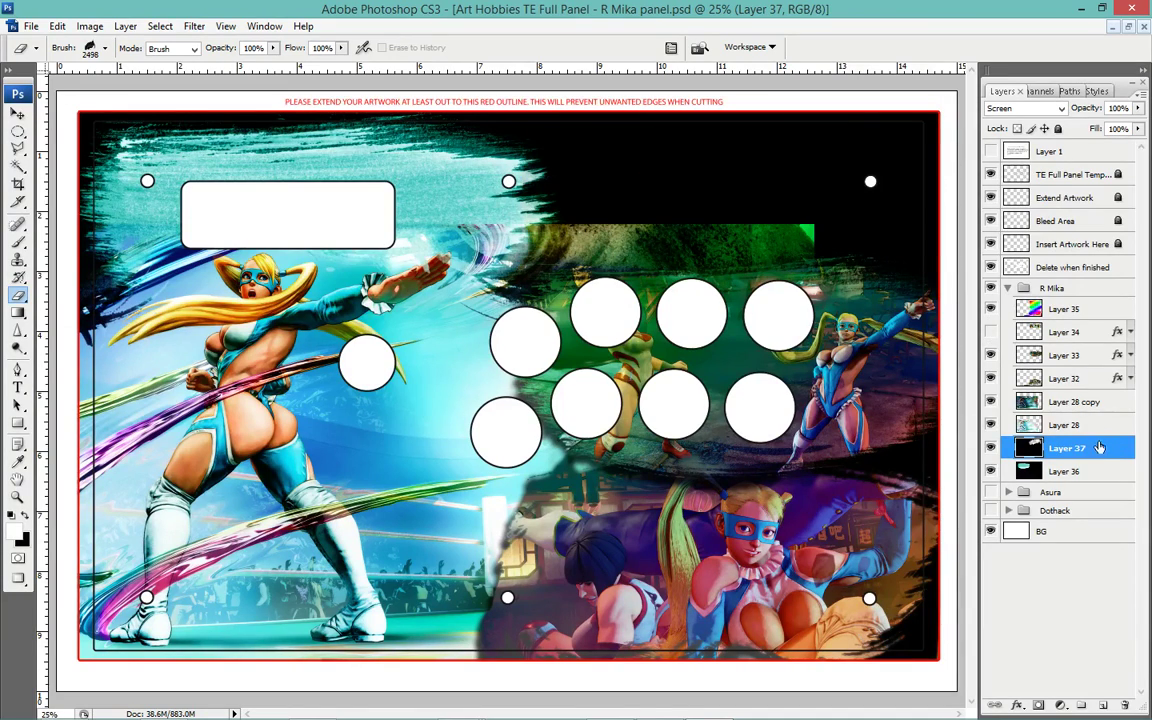
left_click(1028, 448, "ctrl")
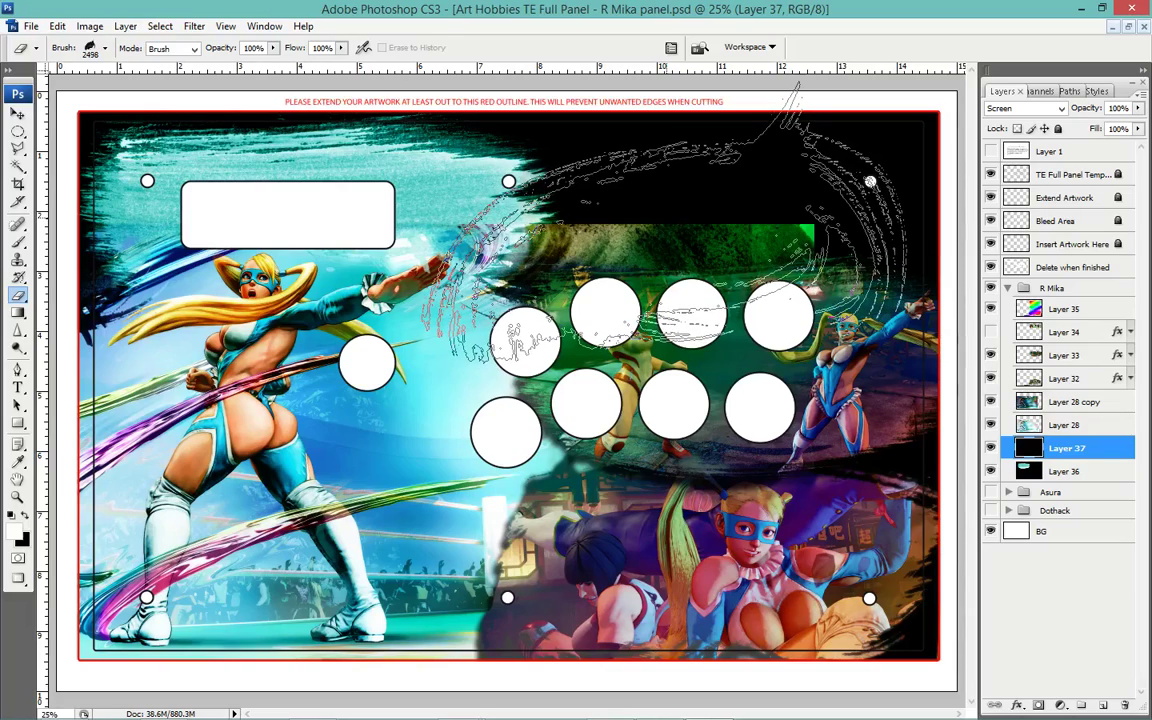
Paint white 2492-tip strokes across the upper right and top-centre, with Layer 34 visible again.
key("b")
right_click(735, 222)
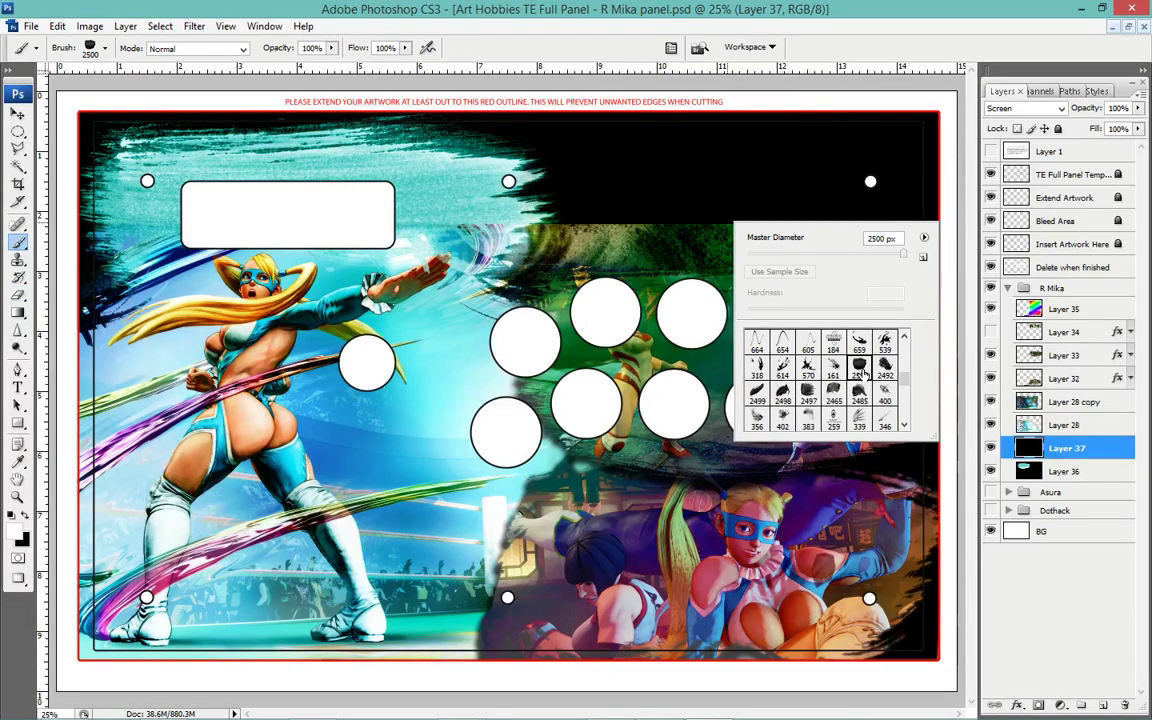
key("period")
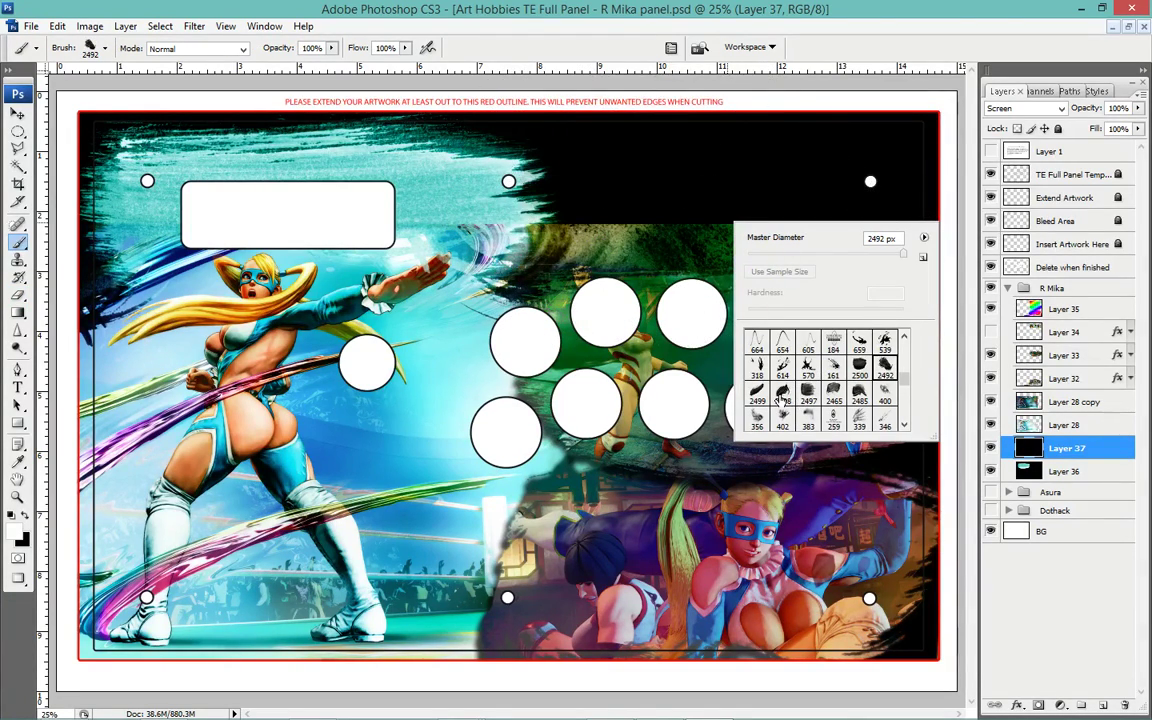
left_click(690, 205)
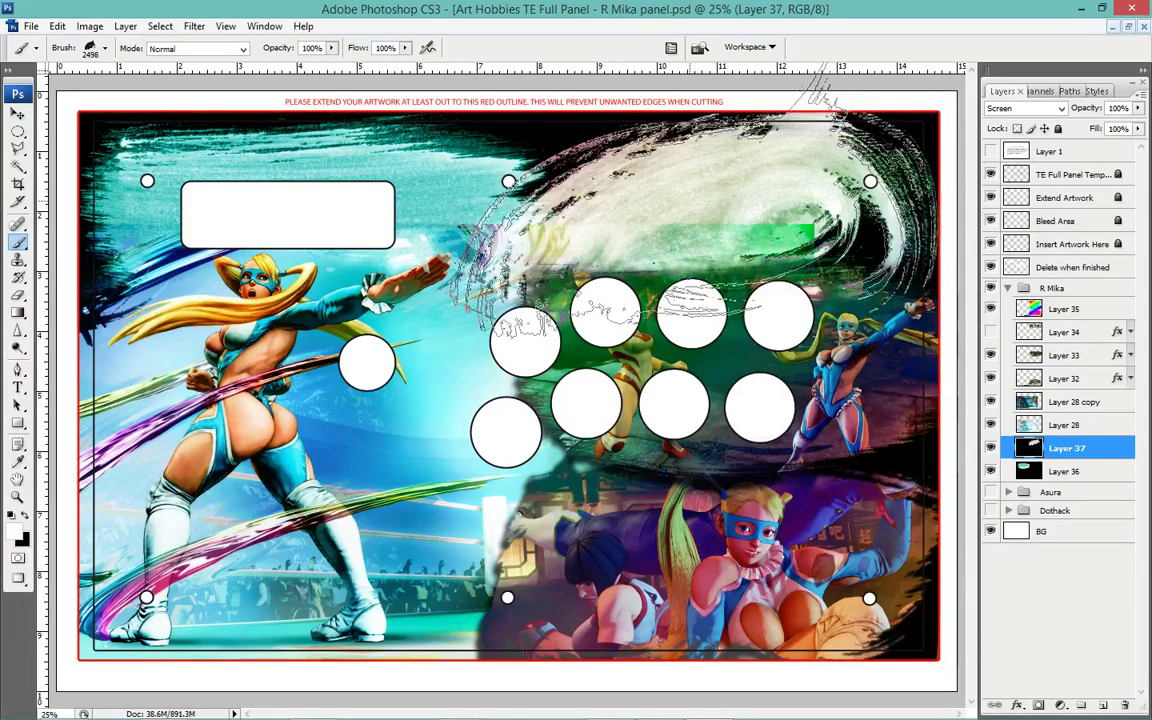
left_click(992, 334)
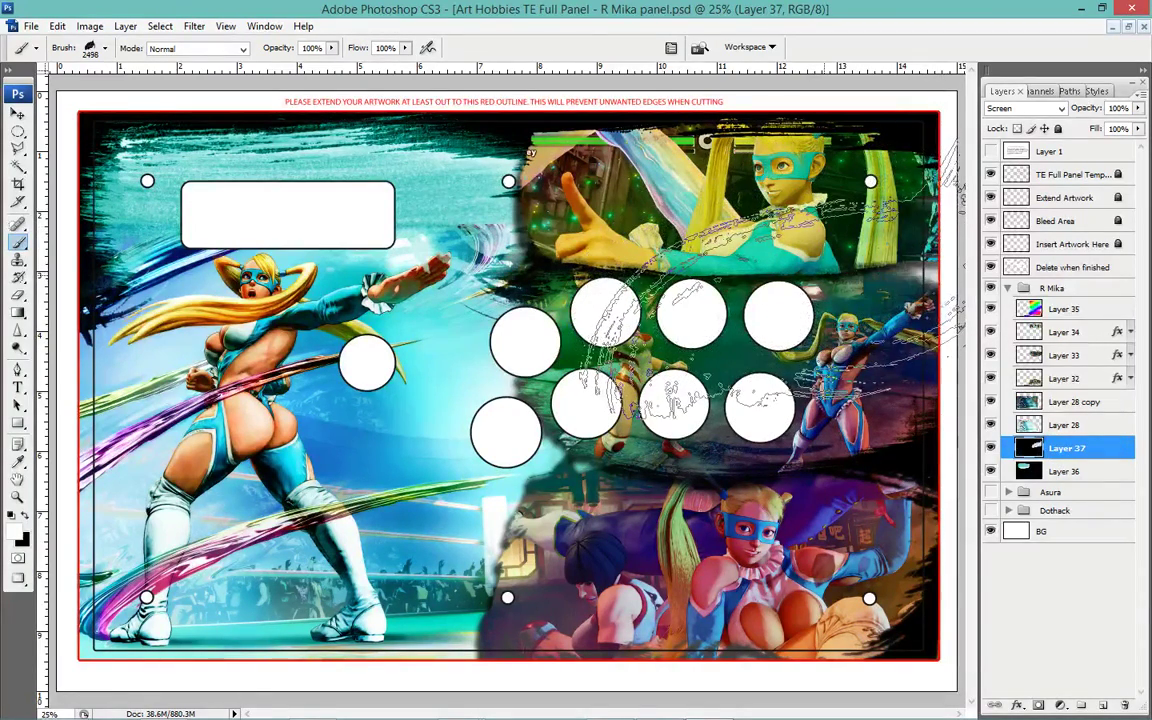
left_click_drag(650, 300, 560, 120)
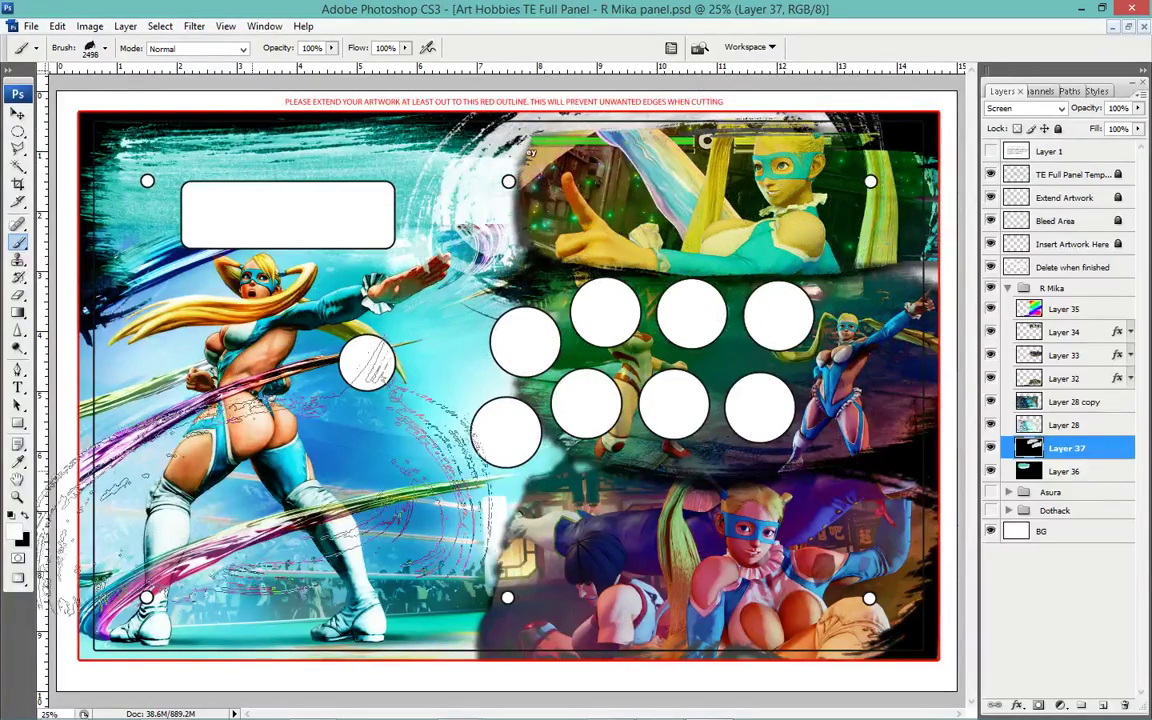
Color-balance Layer 37: shadows +100 red, -65 magenta; midtones +100 red, -100 yellow.
key("ctrl+b")
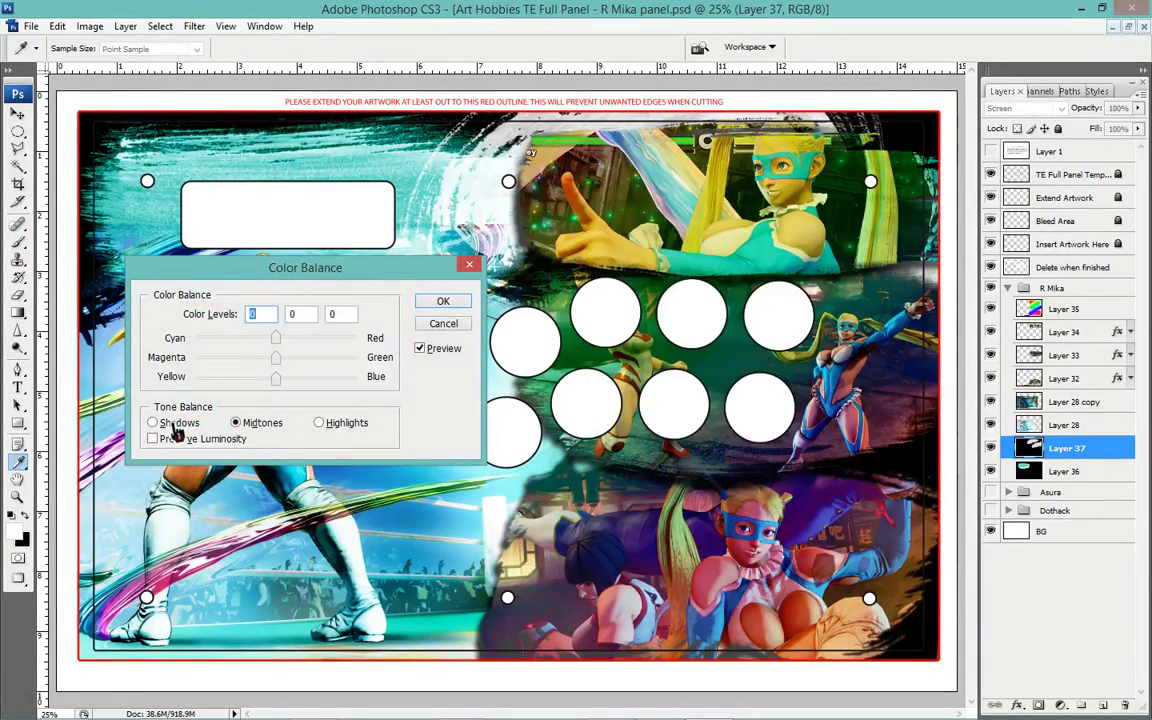
left_click(174, 424)
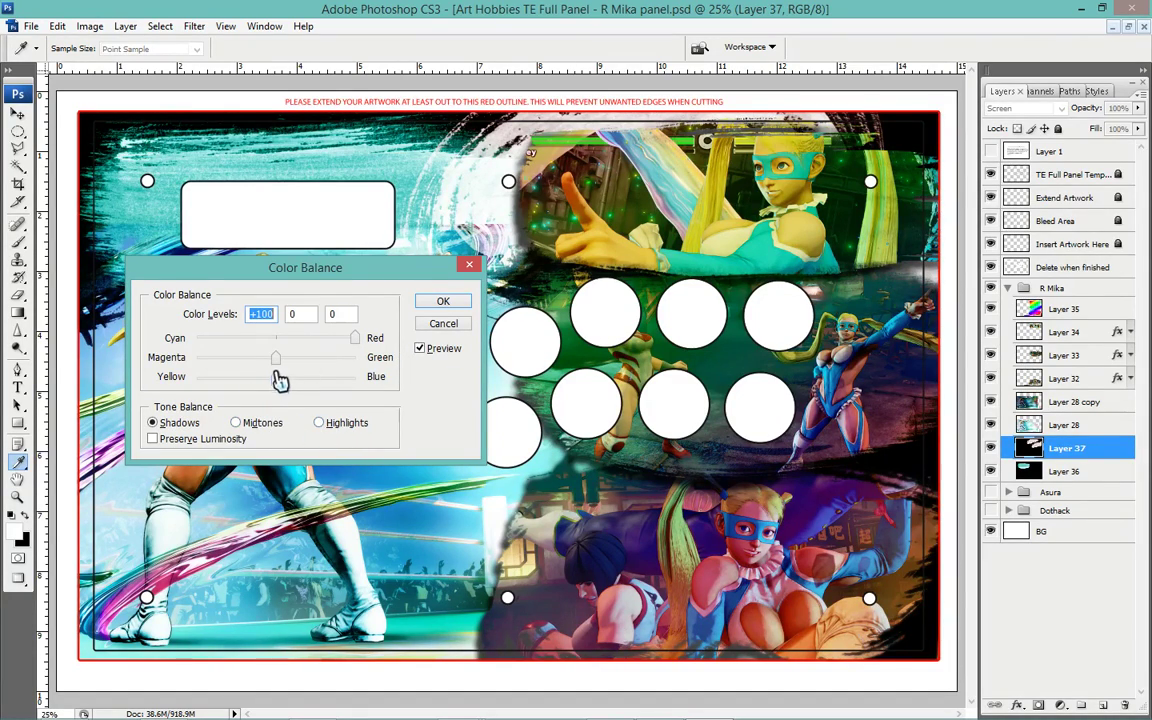
left_click_drag(258, 371, 230, 374)
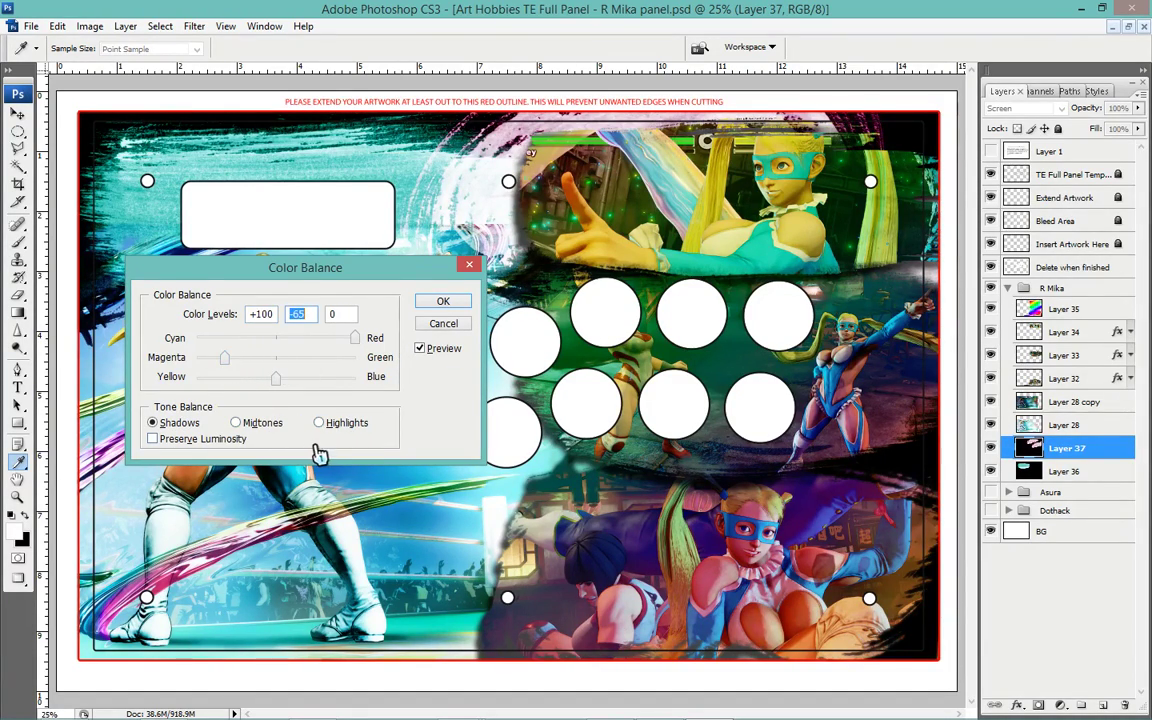
left_click(270, 422)
left_click_drag(276, 338, 424, 339)
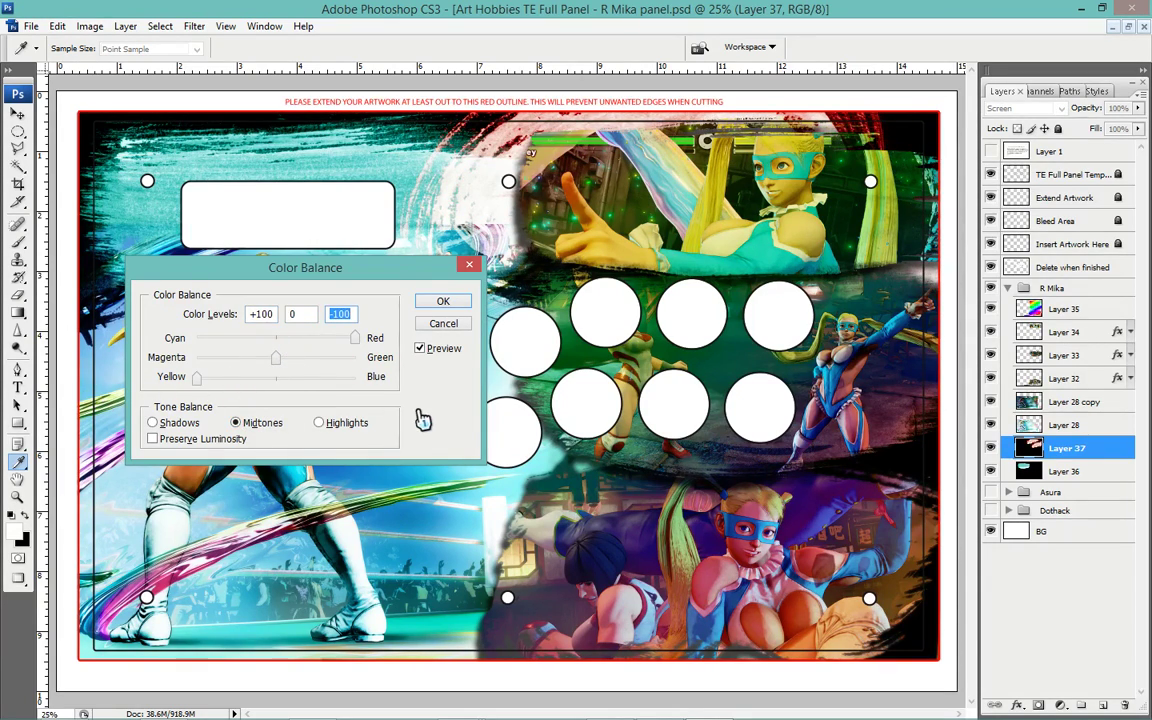
left_click(451, 304)
key("b")
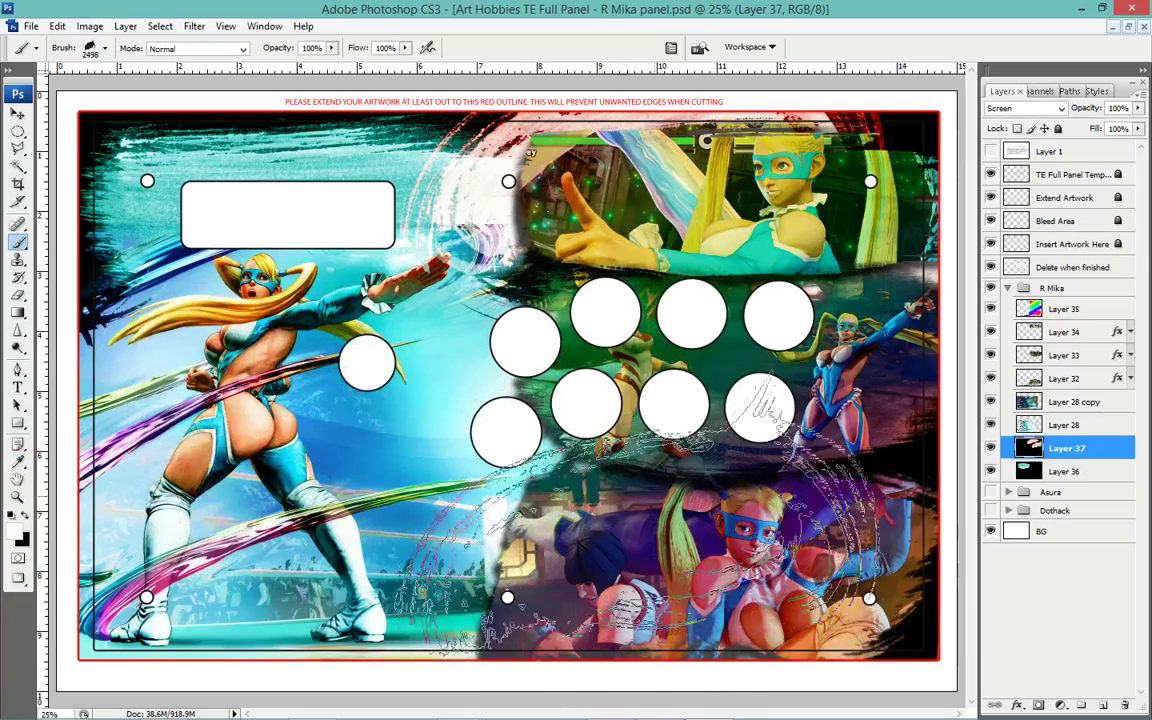
Add a new layer filled with black and set its blend mode to Screen.
left_click(1102, 704)
key("alt+BackSpace")
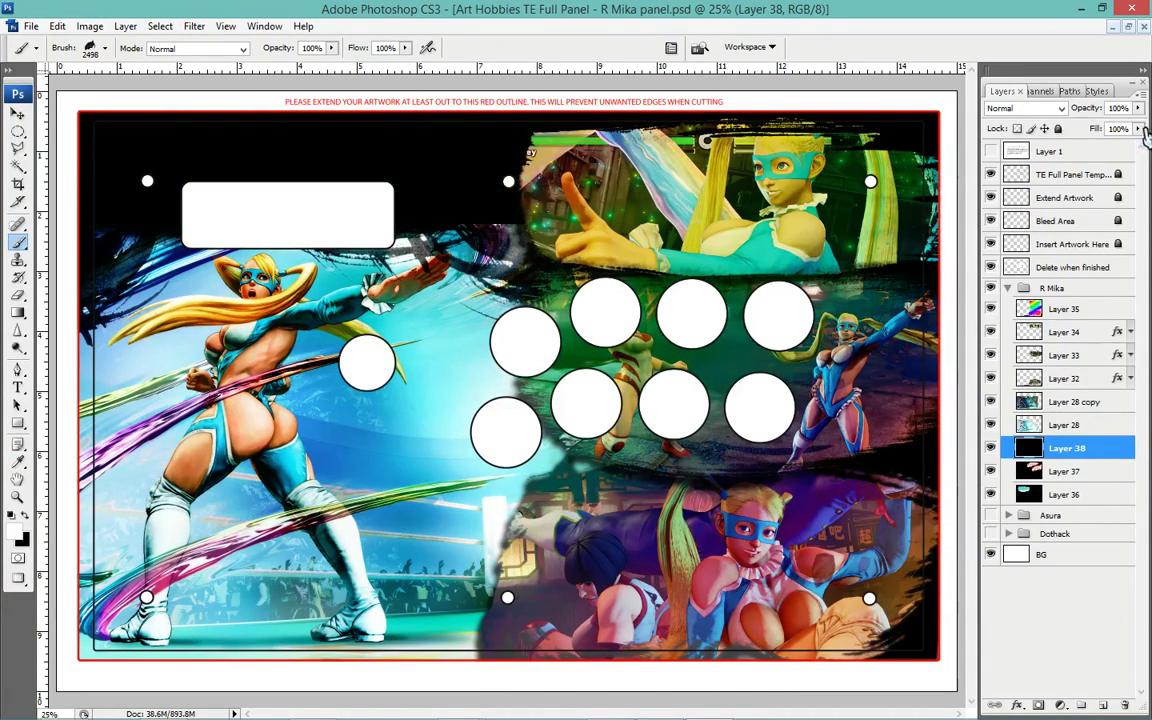
left_click(1025, 108)
left_click(1022, 258)
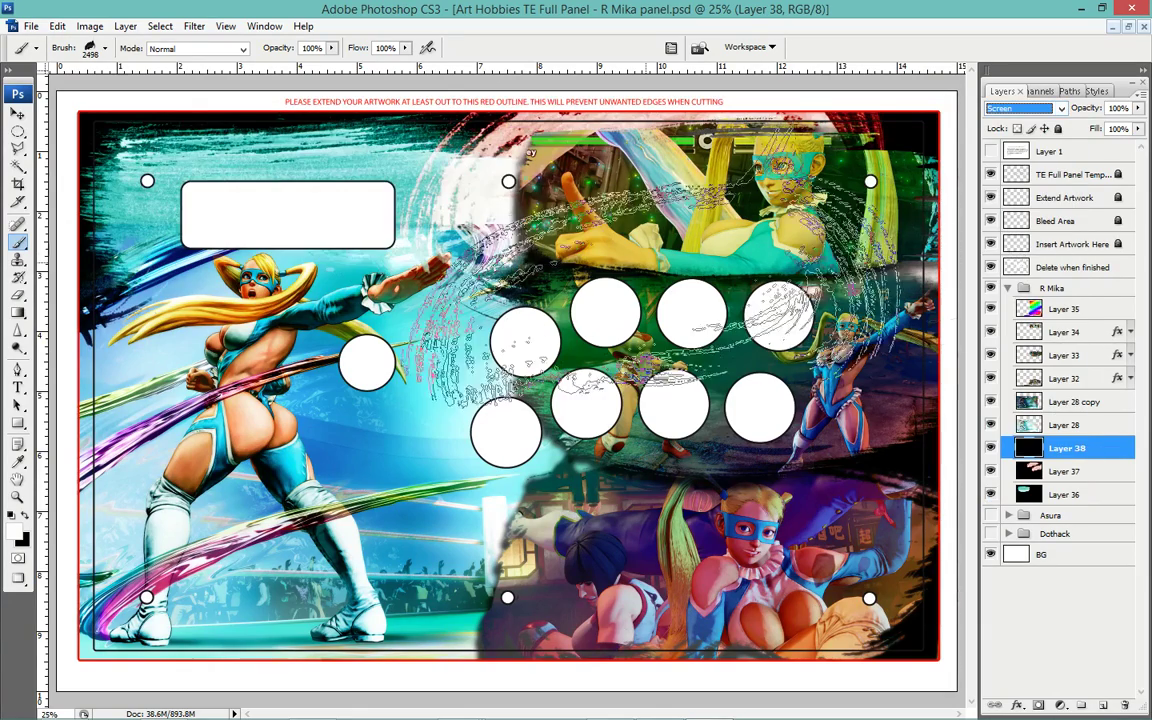
Stamp a 1700 px splatter brush mark over the lower-right artwork.
right_click(738, 470)
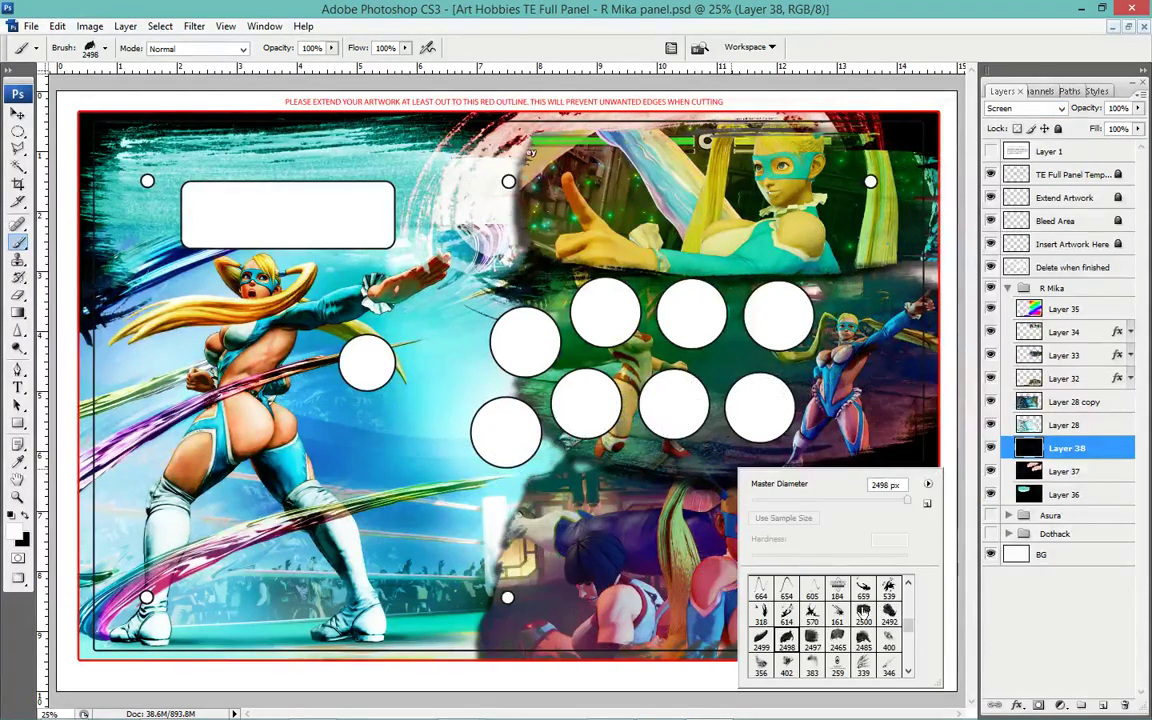
scroll(870, 625, "down", 2)
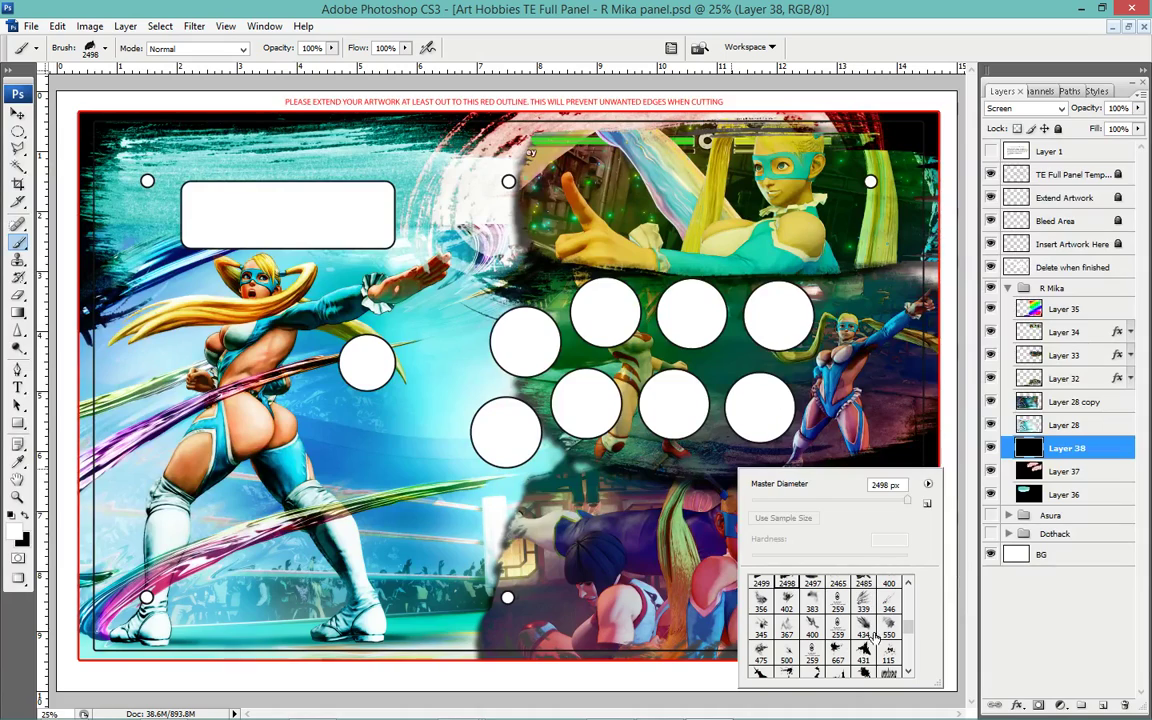
scroll(875, 630, "down", 2)
scroll(875, 628, "down", 2)
scroll(875, 626, "down", 2)
scroll(874, 624, "down", 2)
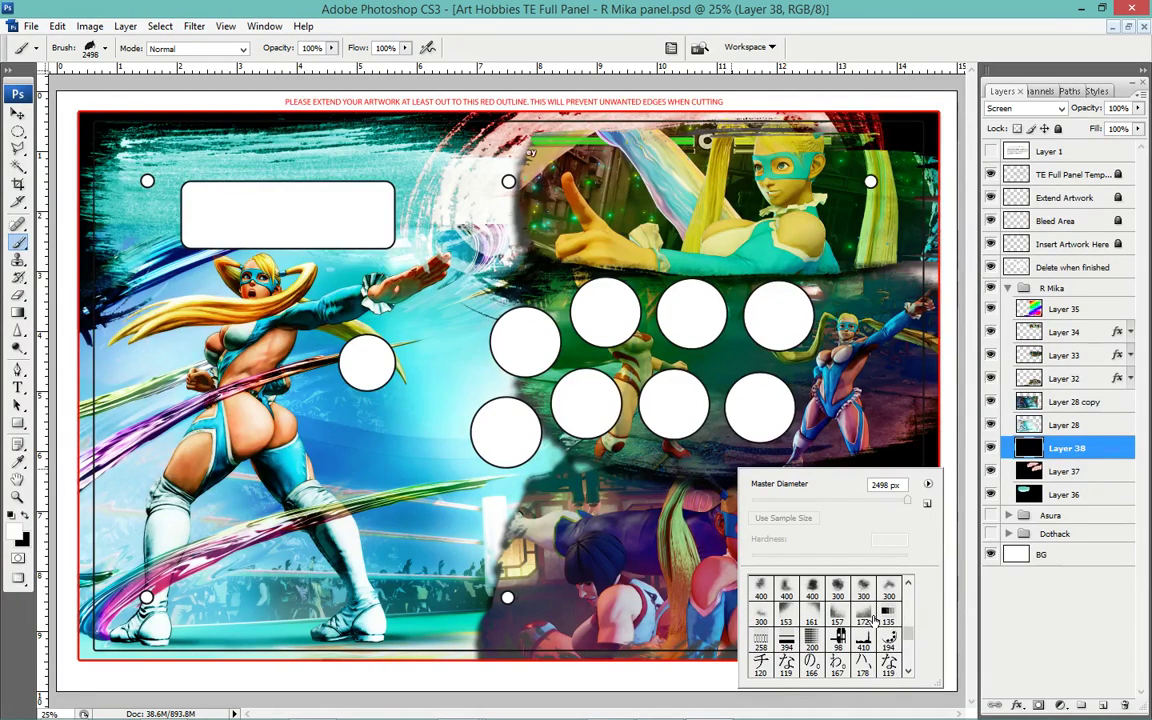
left_click_drag(906, 500, 830, 500)
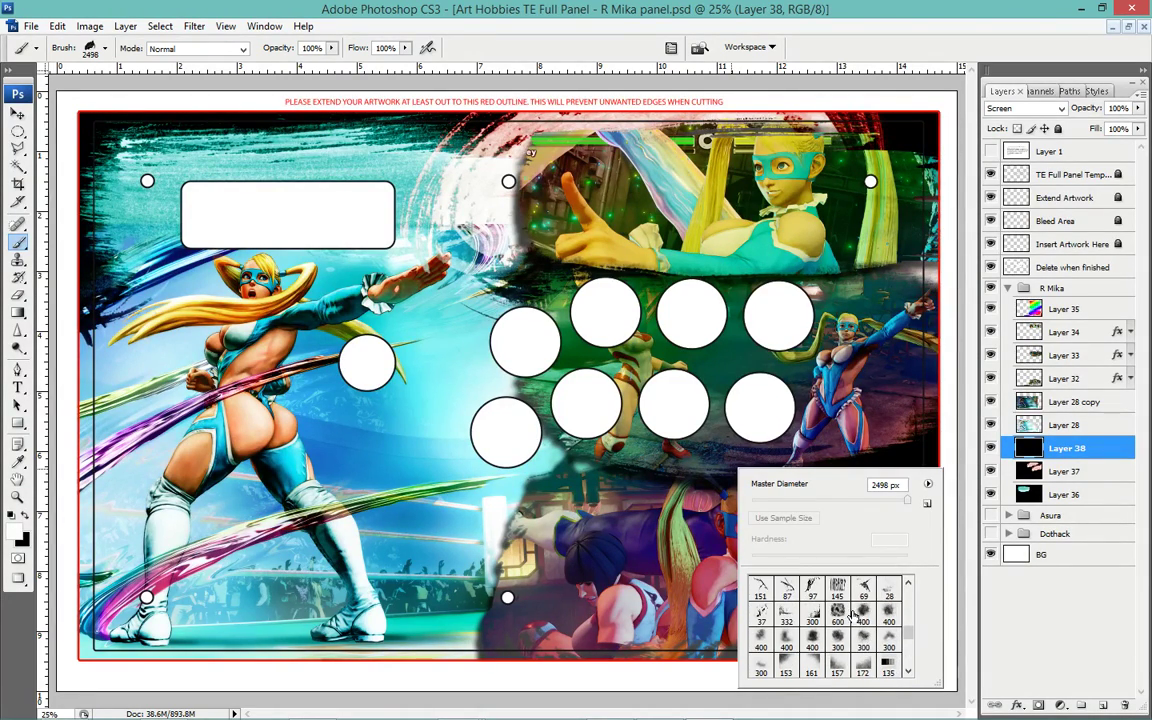
left_click(790, 12)
key("bracketright")
key("bracketright")
key("bracketright")
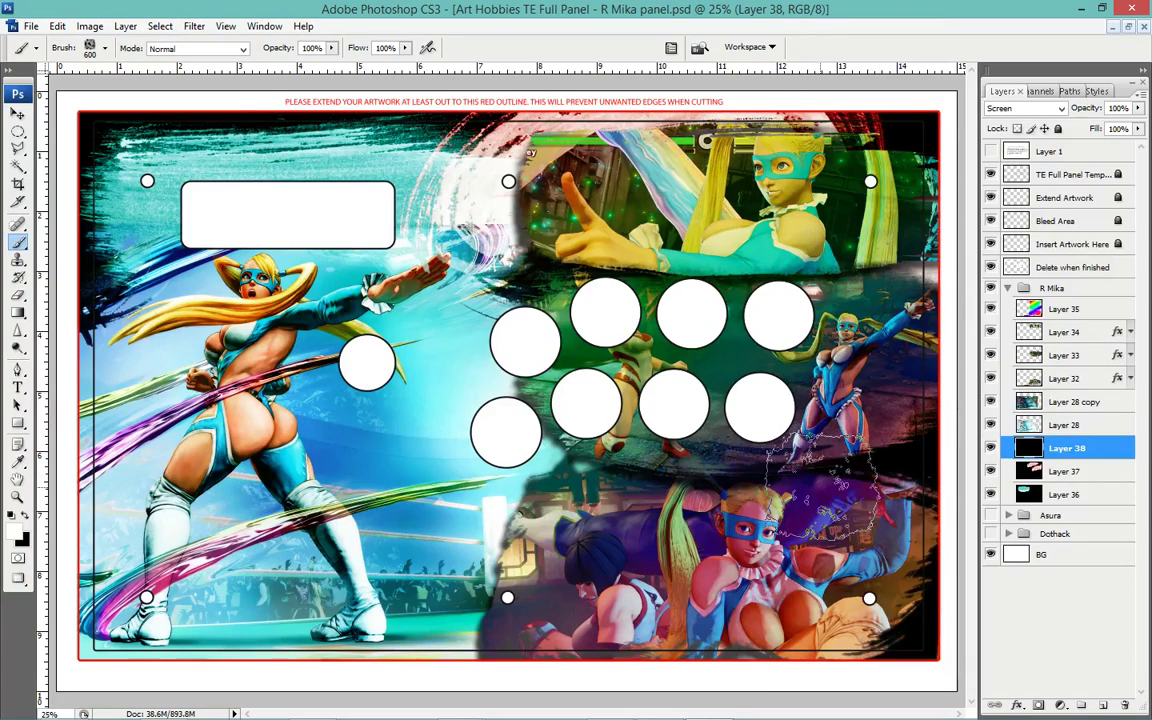
key("bracketright")
key("bracketright")
key("bracketright")
key("bracketright")
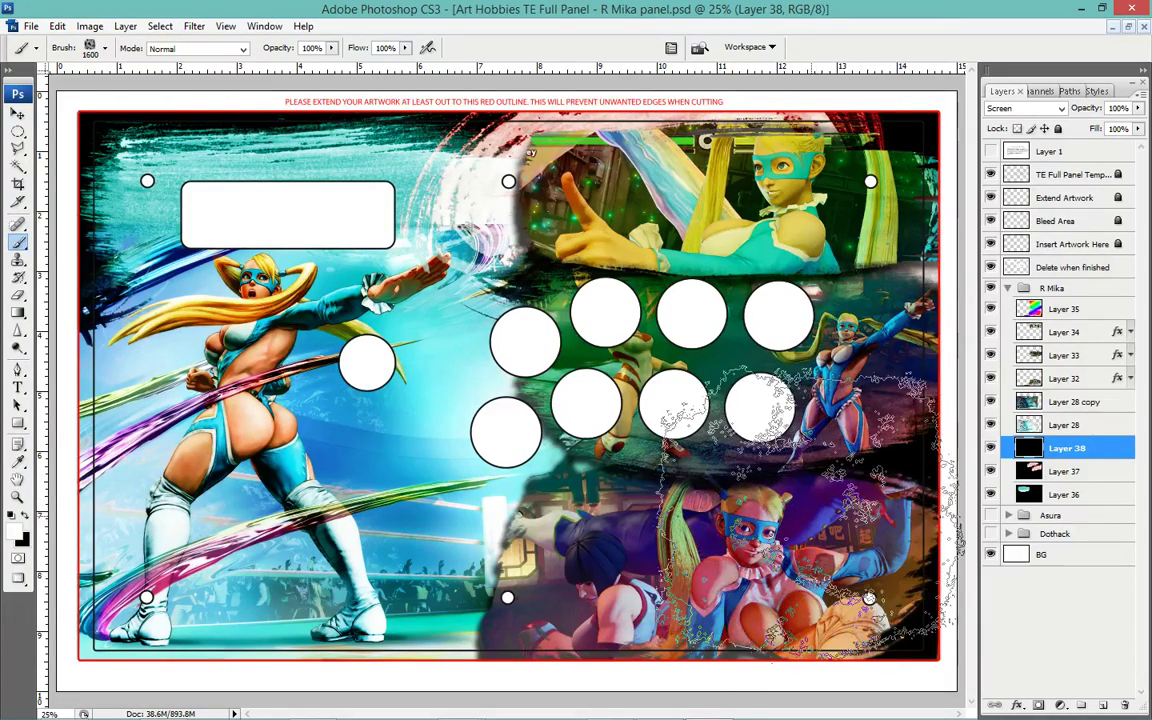
key("bracketright")
key("bracketright")
key("bracketright")
key("bracketright")
left_click(790, 500)
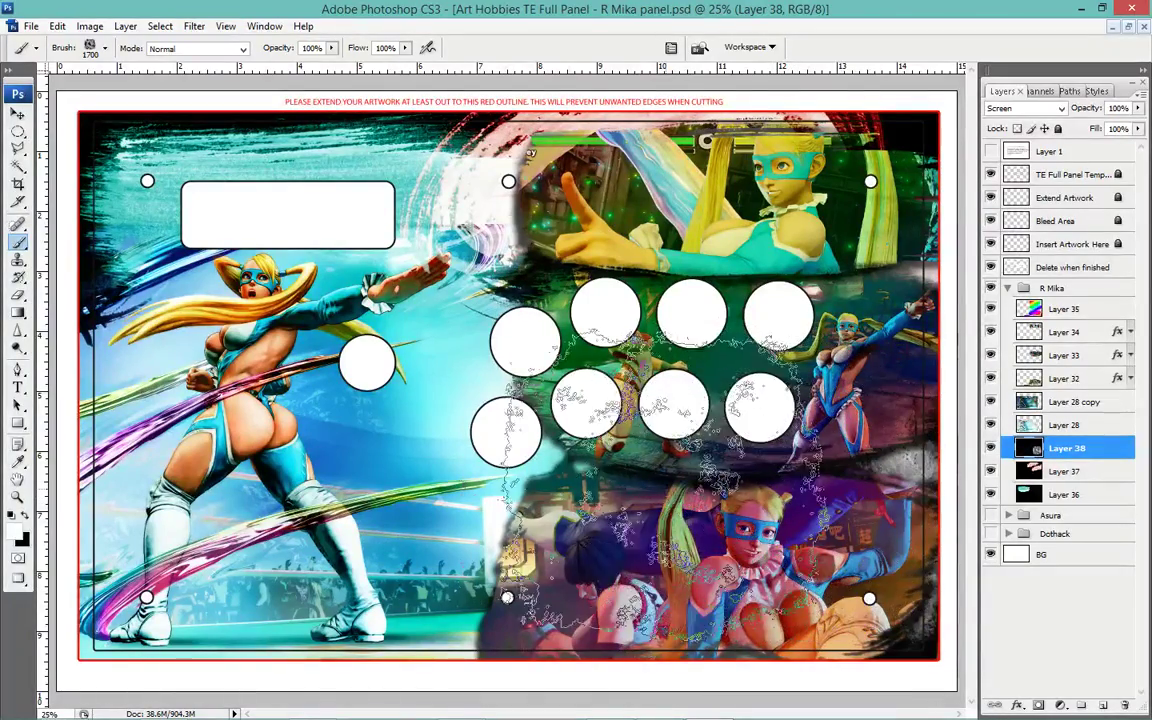
key("ctrl+b")
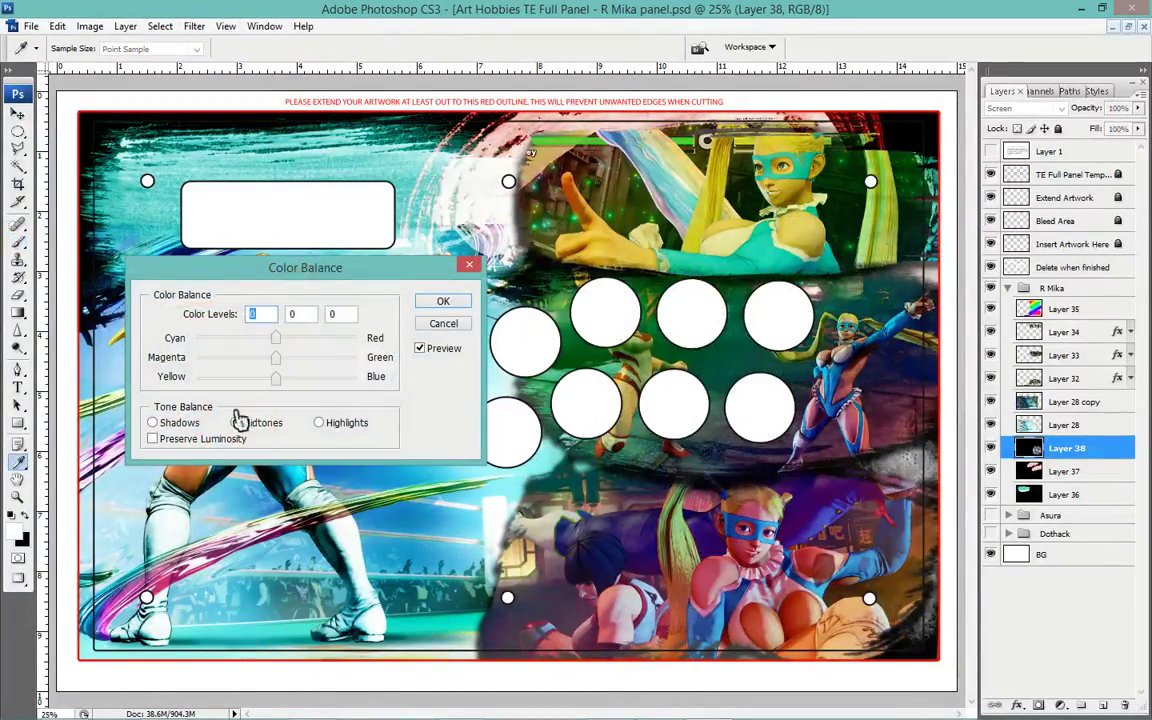
Set Color Balance shadows to -49/+100/-21 and midtones to +52 green, and apply.
left_click(196, 424)
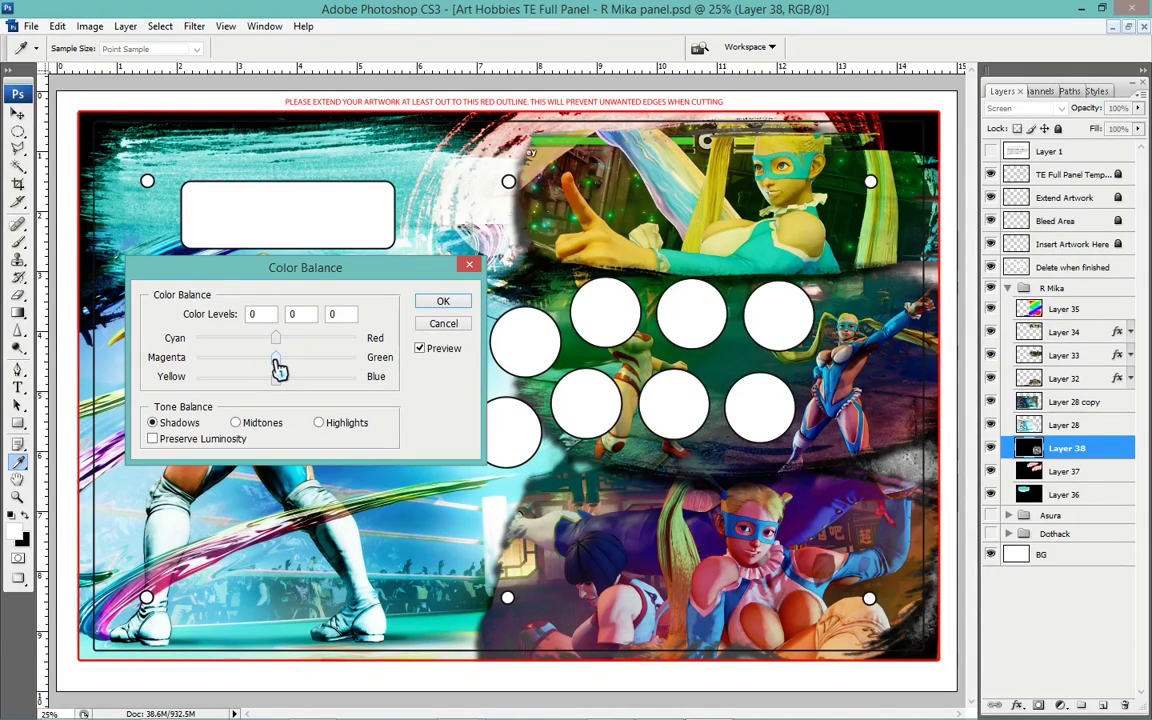
left_click_drag(279, 368, 455, 378)
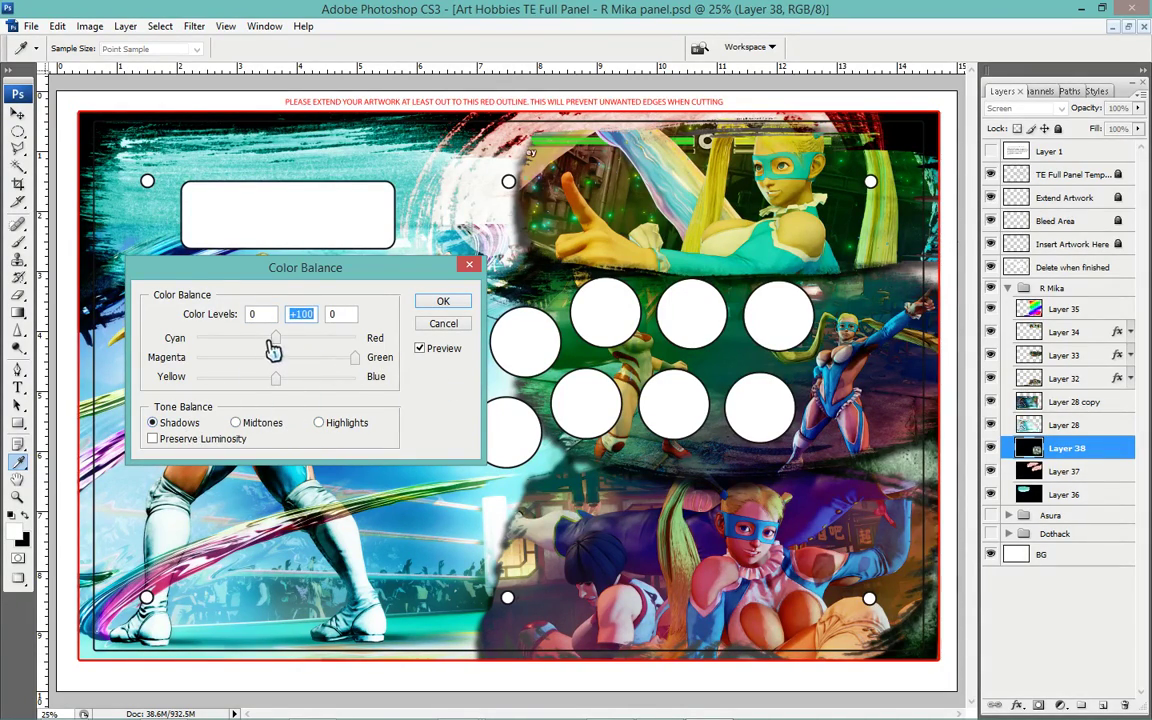
mouse_move(260, 352)
left_mouse_down()
mouse_move(239, 360)
mouse_move(253, 379)
left_mouse_up()
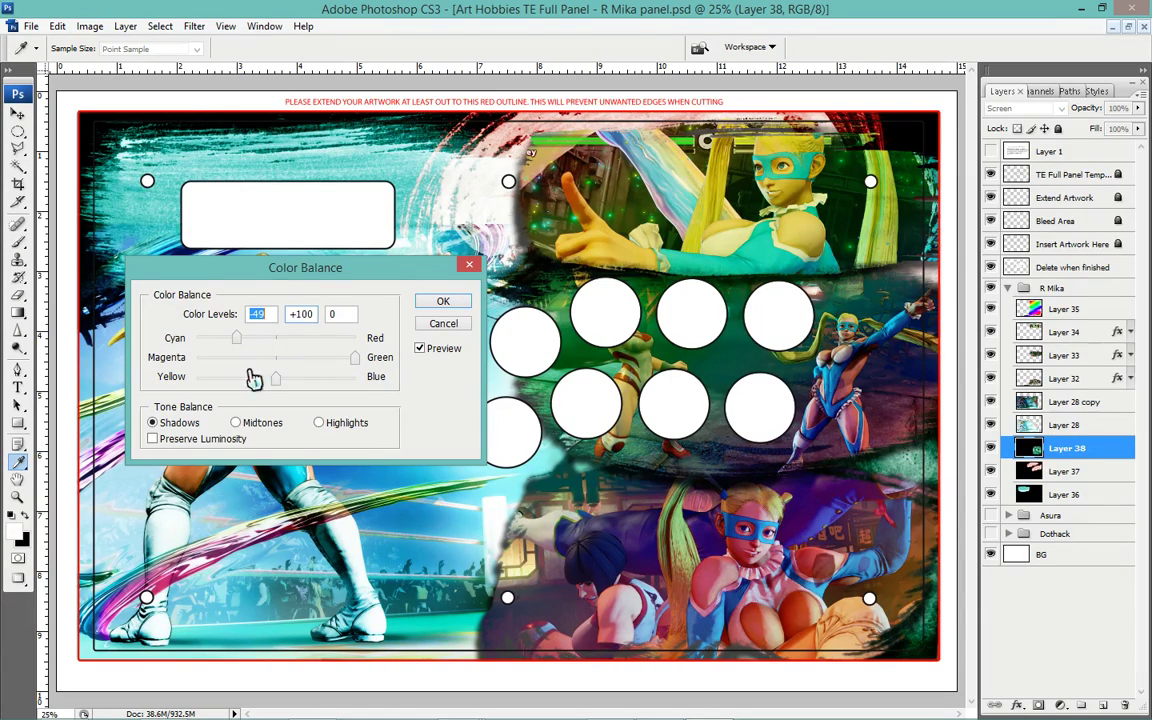
left_click(262, 427)
left_click_drag(303, 362, 318, 361)
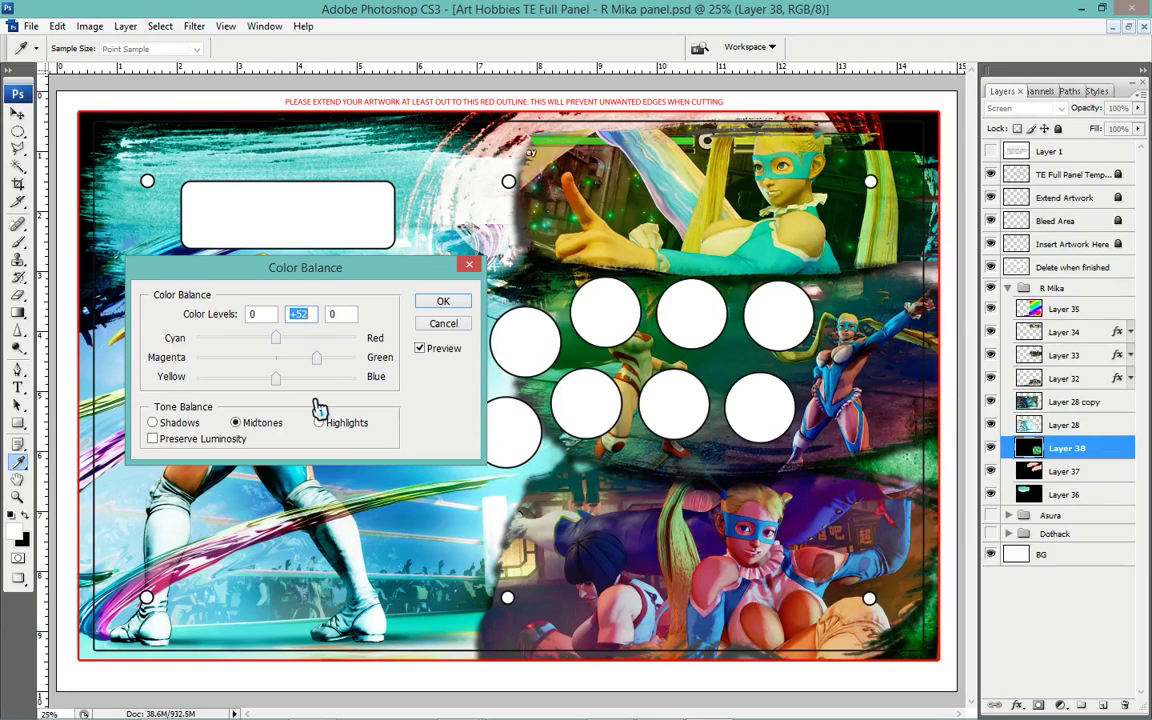
left_click(437, 313)
key("b")
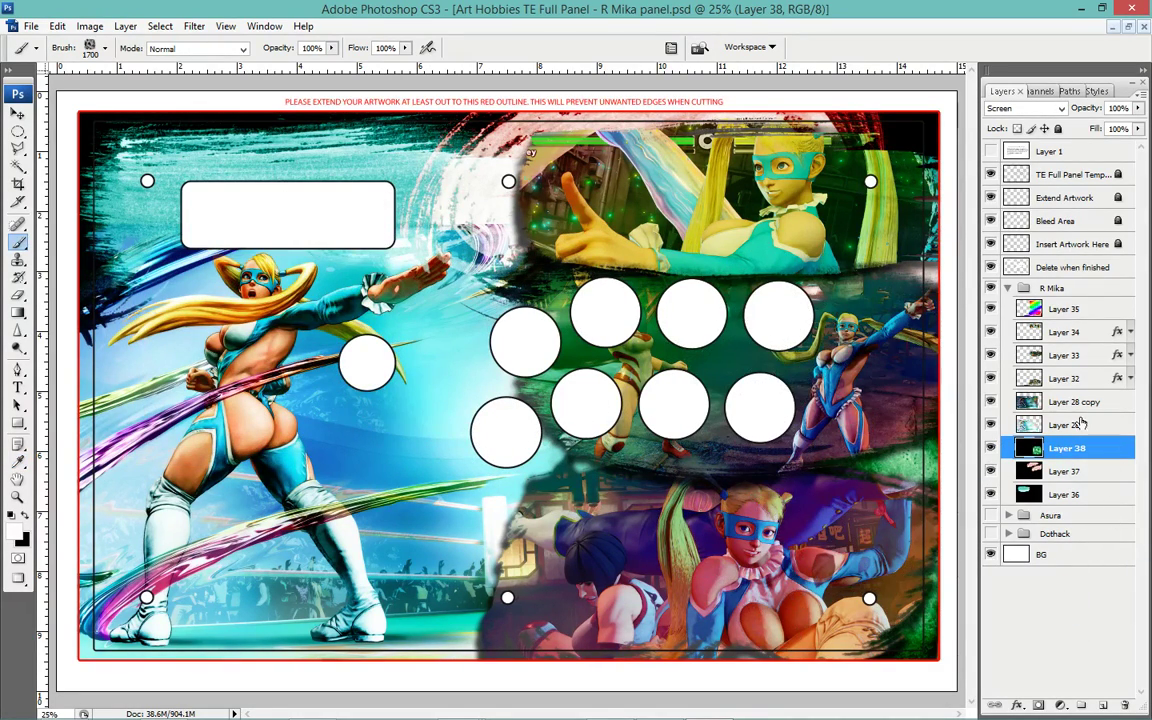
right_click(520, 415)
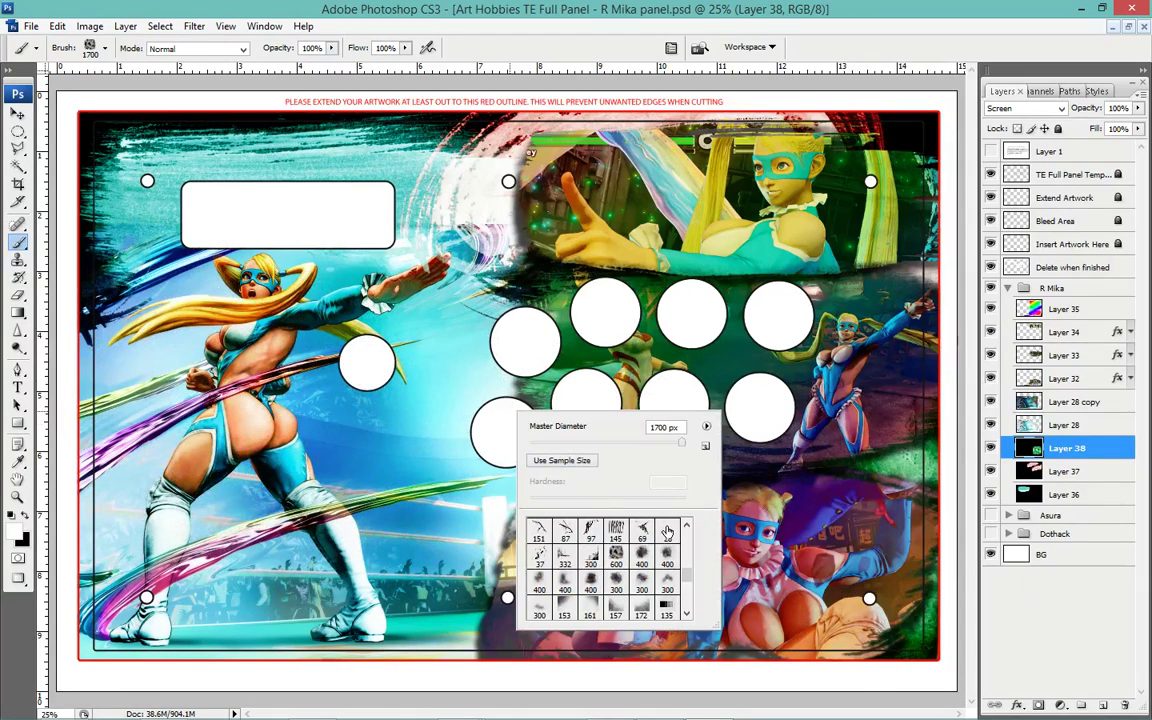
Duplicate Layer 28, hide the copy, and make Layer 28 the working layer again.
left_click(1075, 395)
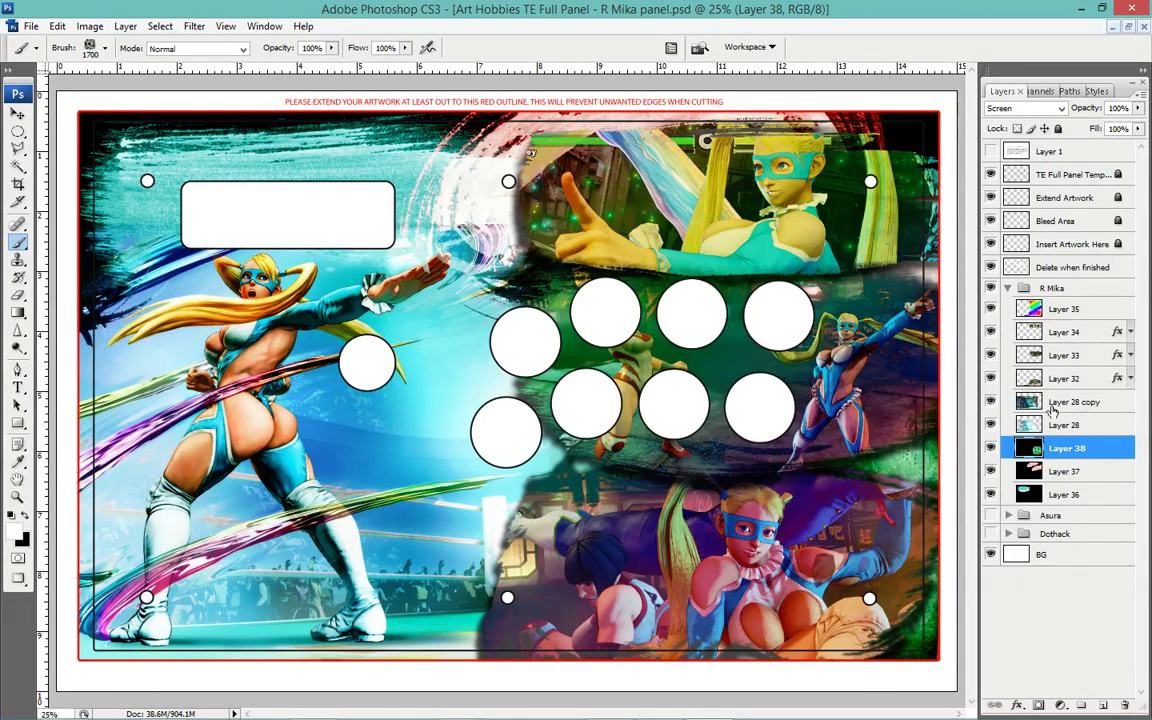
left_click(1066, 425)
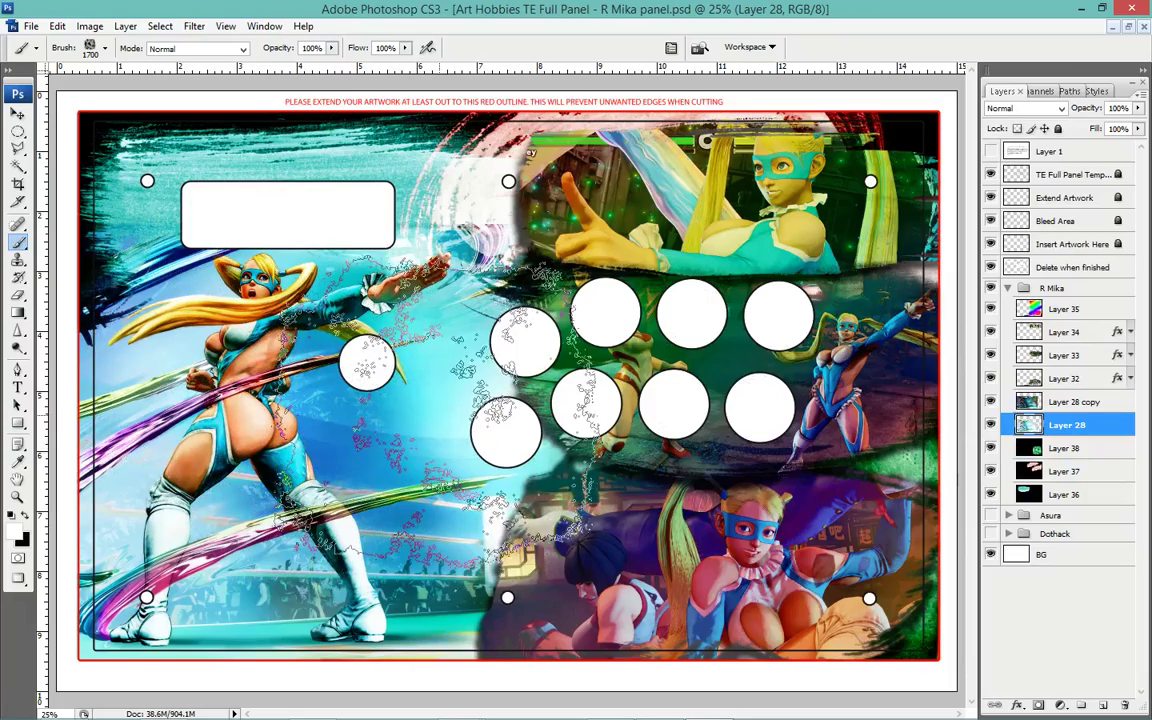
key("ctrl+j")
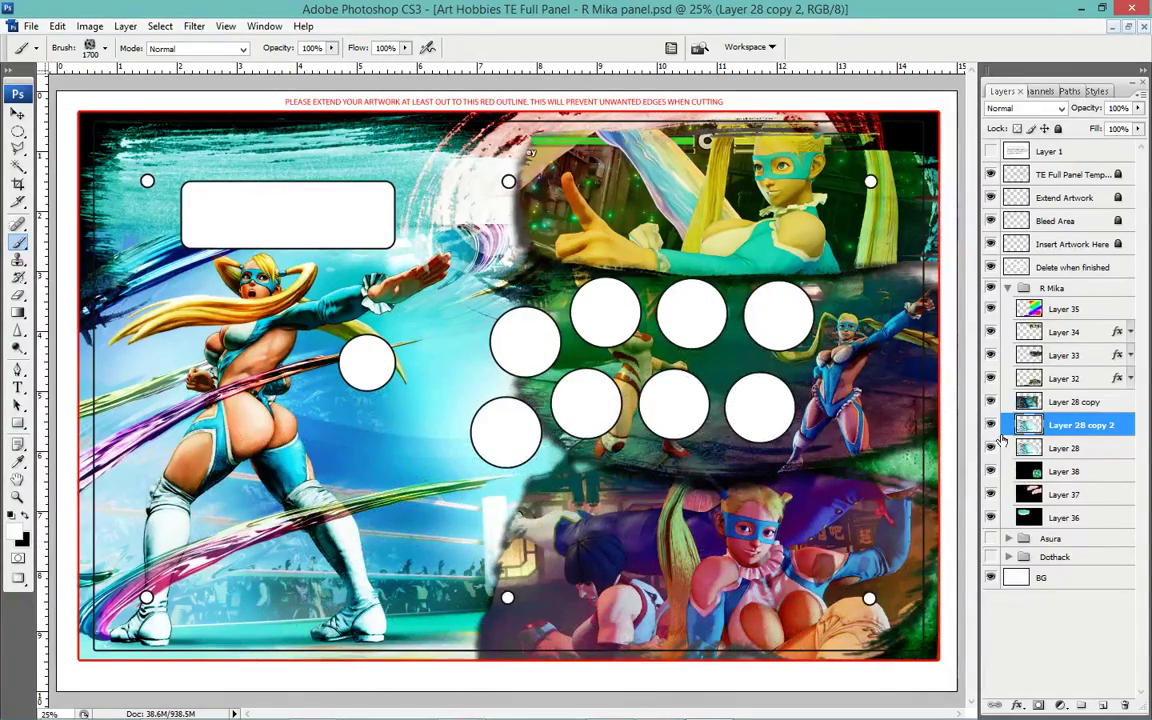
left_click(990, 425)
left_click(990, 425)
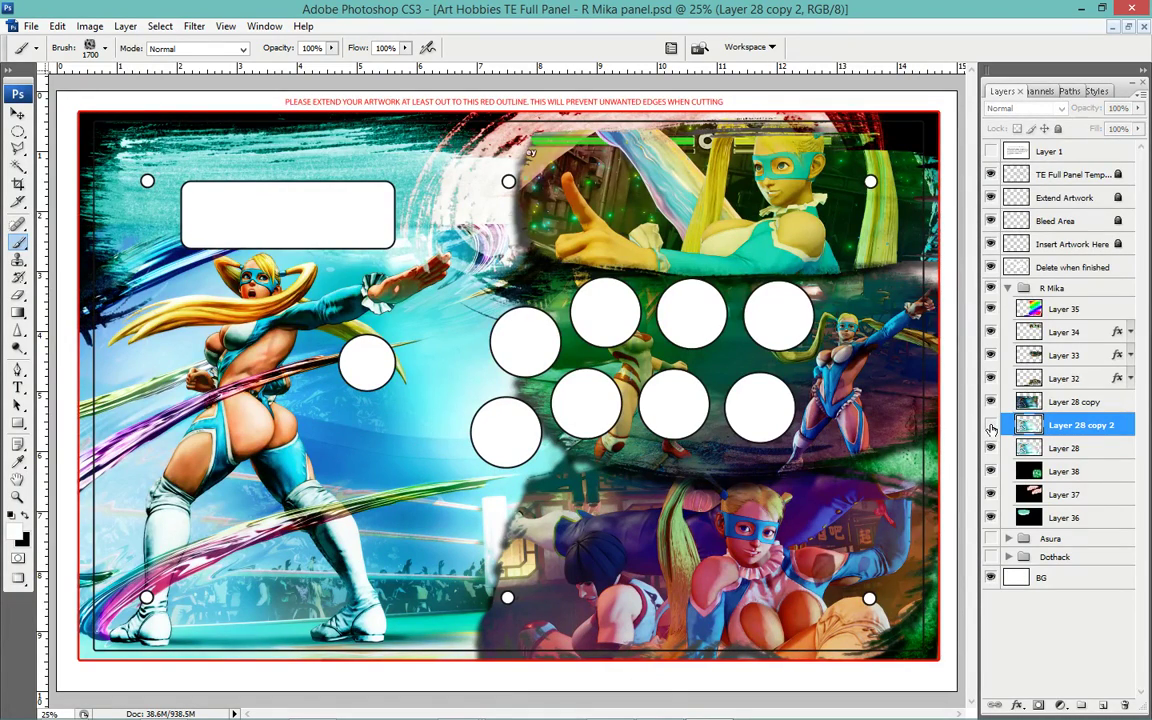
left_click_drag(1052, 432, 1047, 440)
left_click(1033, 452)
Switch to the Eraser tool with the 2492 brush preset.
right_click(420, 457)
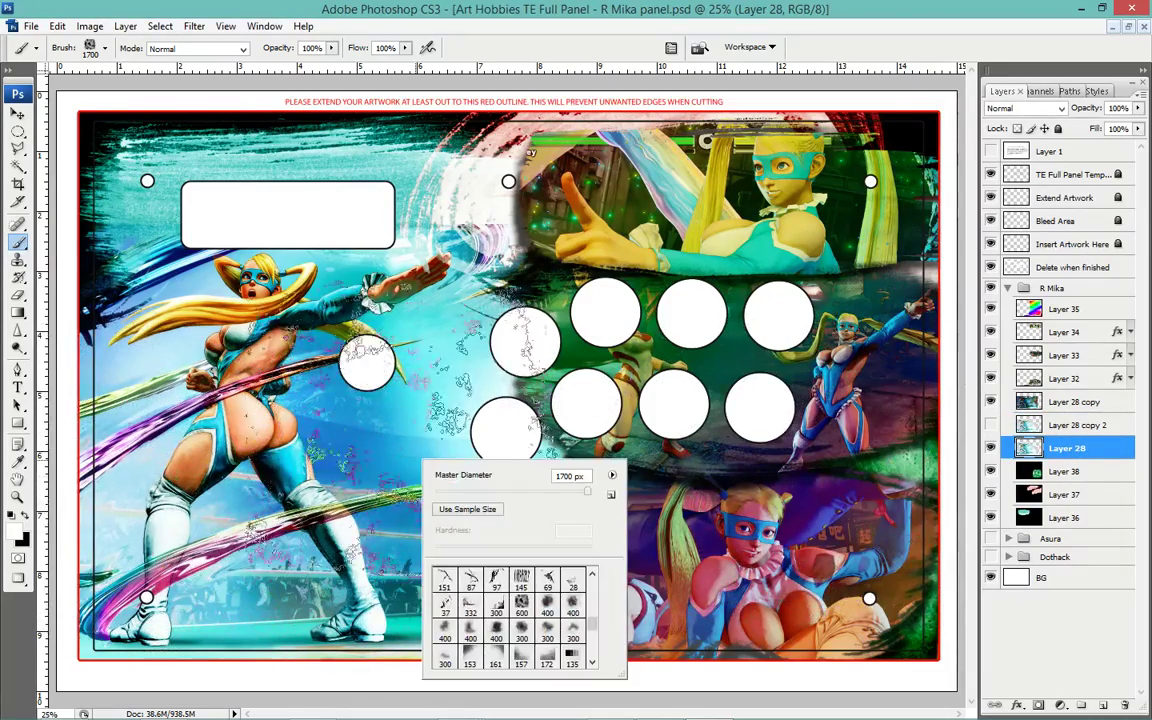
key("Return")
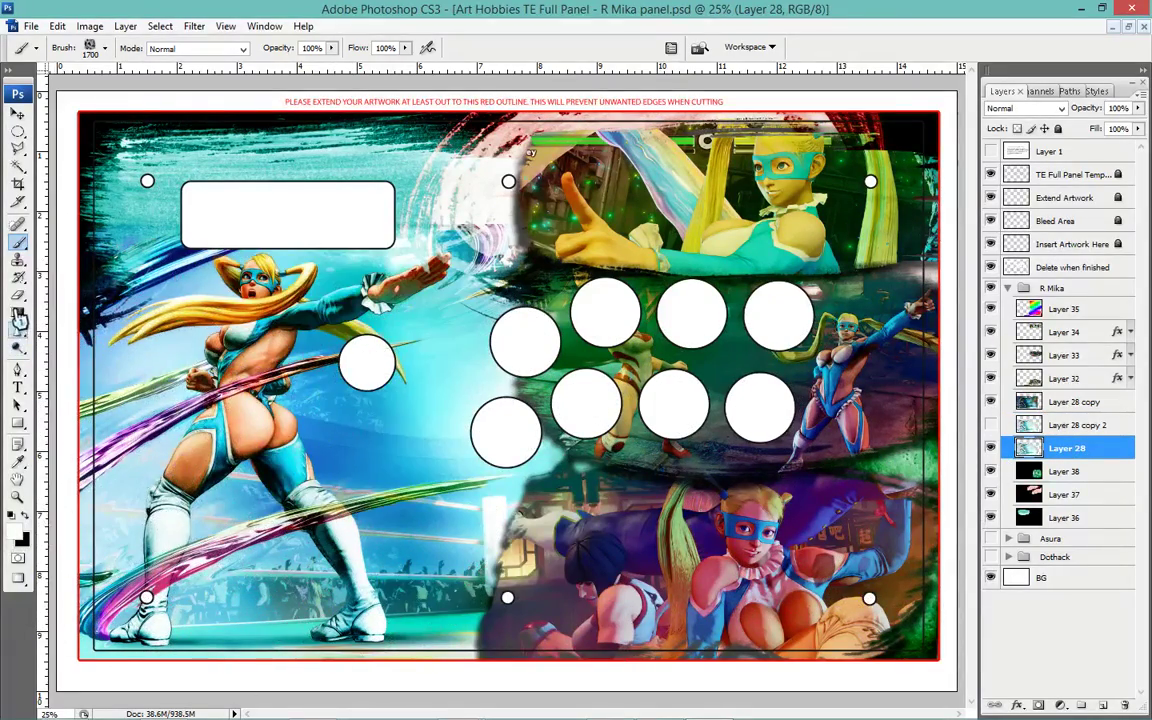
left_click(18, 295)
right_click(386, 410)
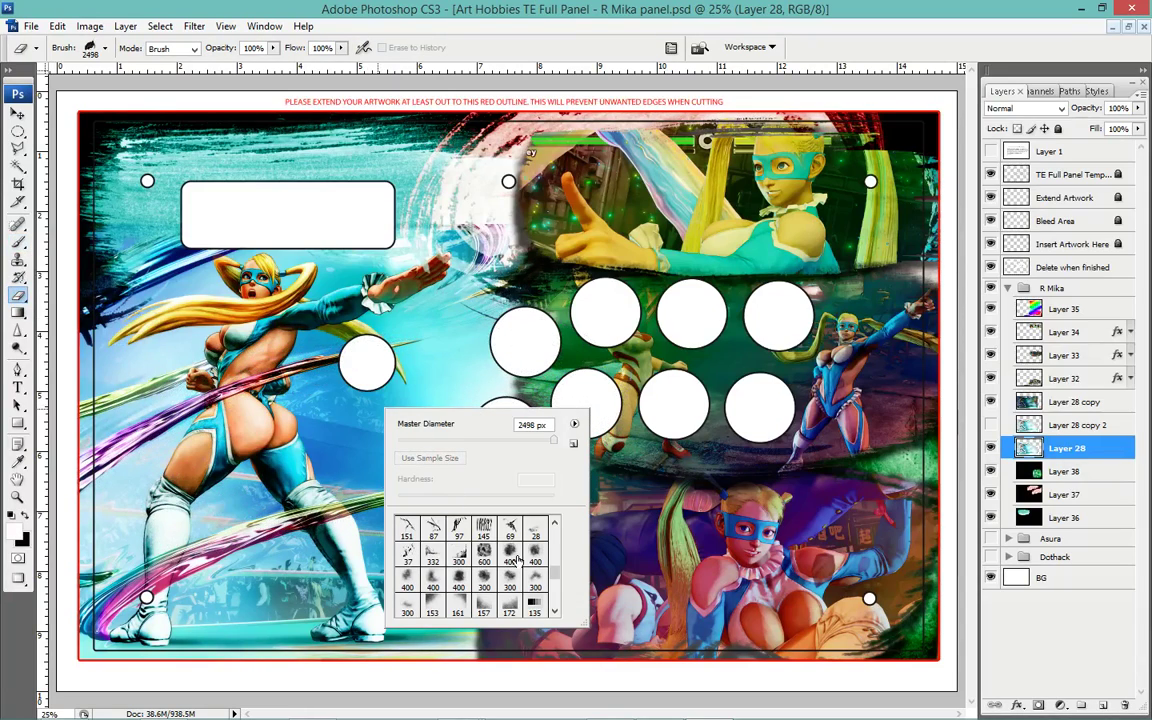
scroll(511, 565, "down", 2)
scroll(505, 568, "down", 2)
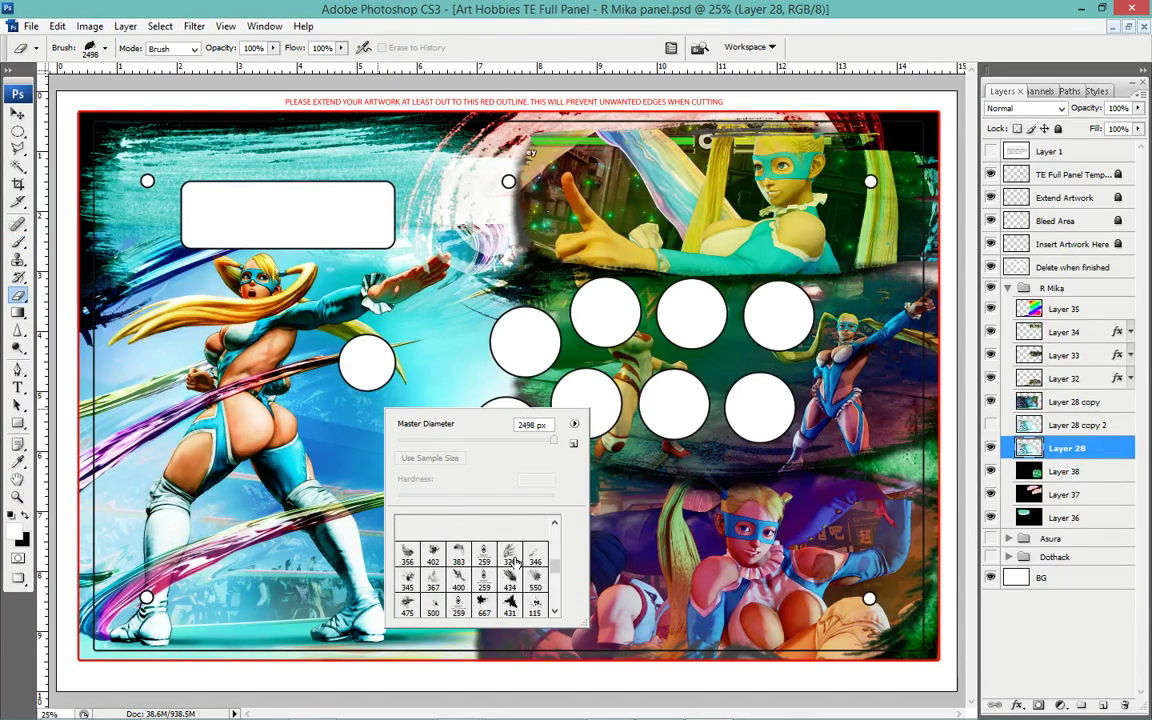
scroll(498, 572, "down", 2)
scroll(489, 576, "down", 2)
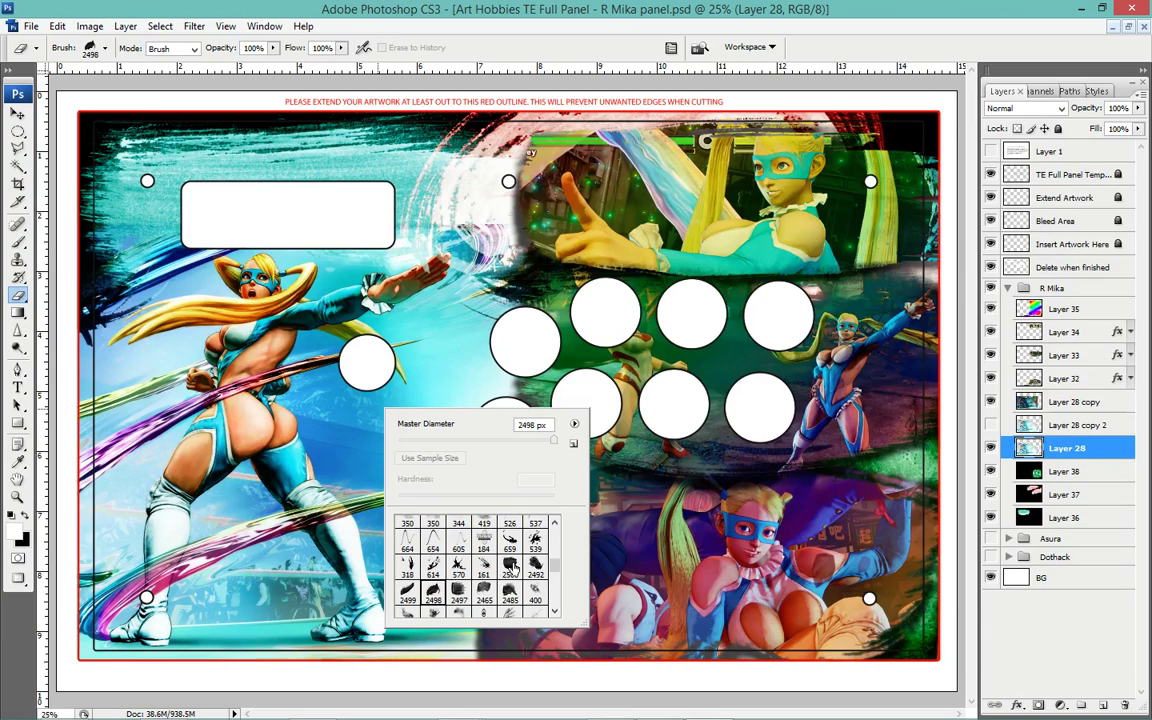
left_click(535, 567)
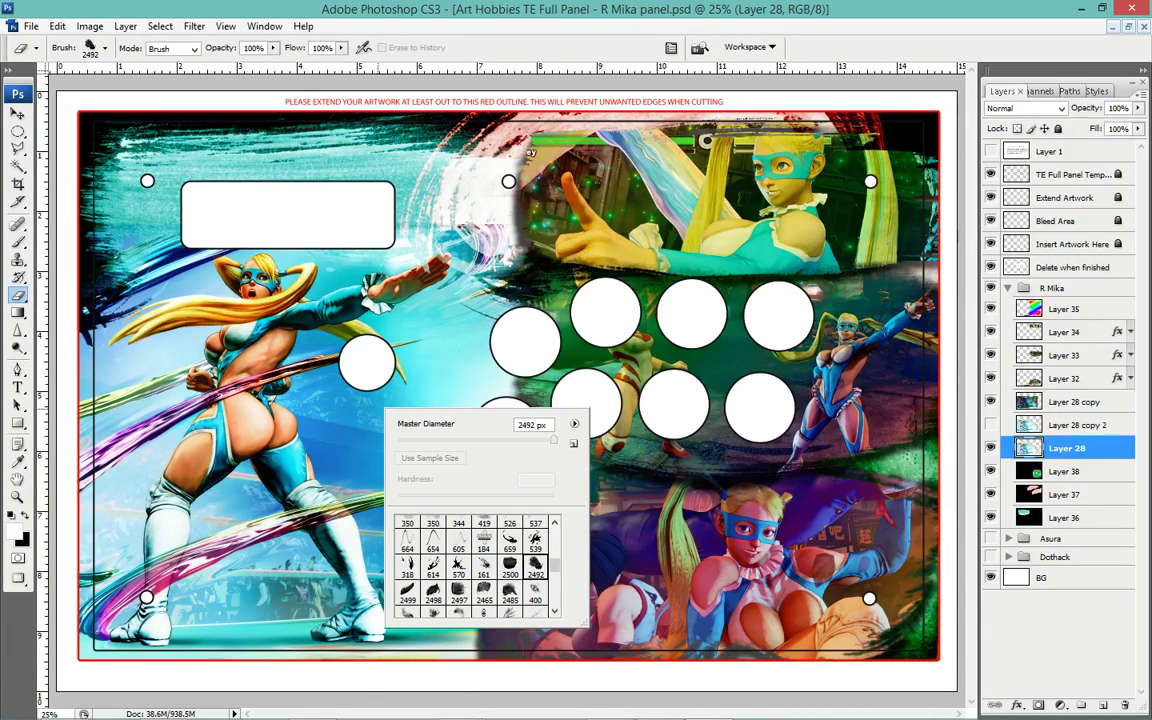
key("Return")
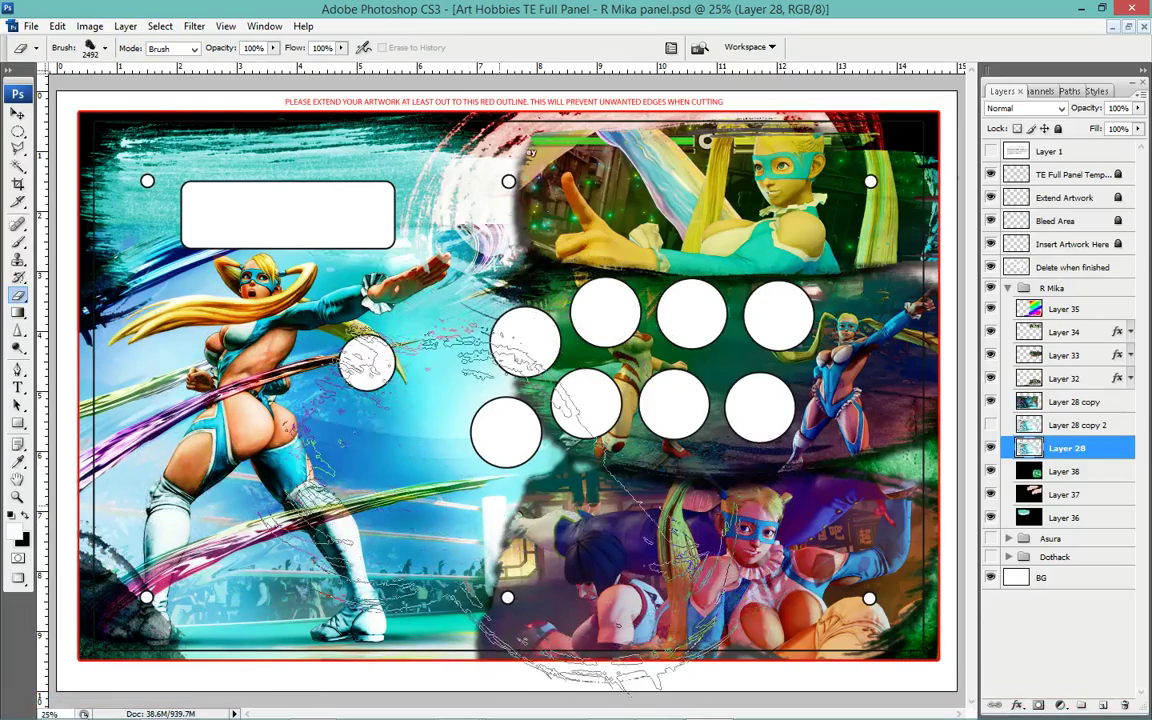
Erase along the artwork's bottom edge with the streaky 2499 brush preset.
right_click(438, 474)
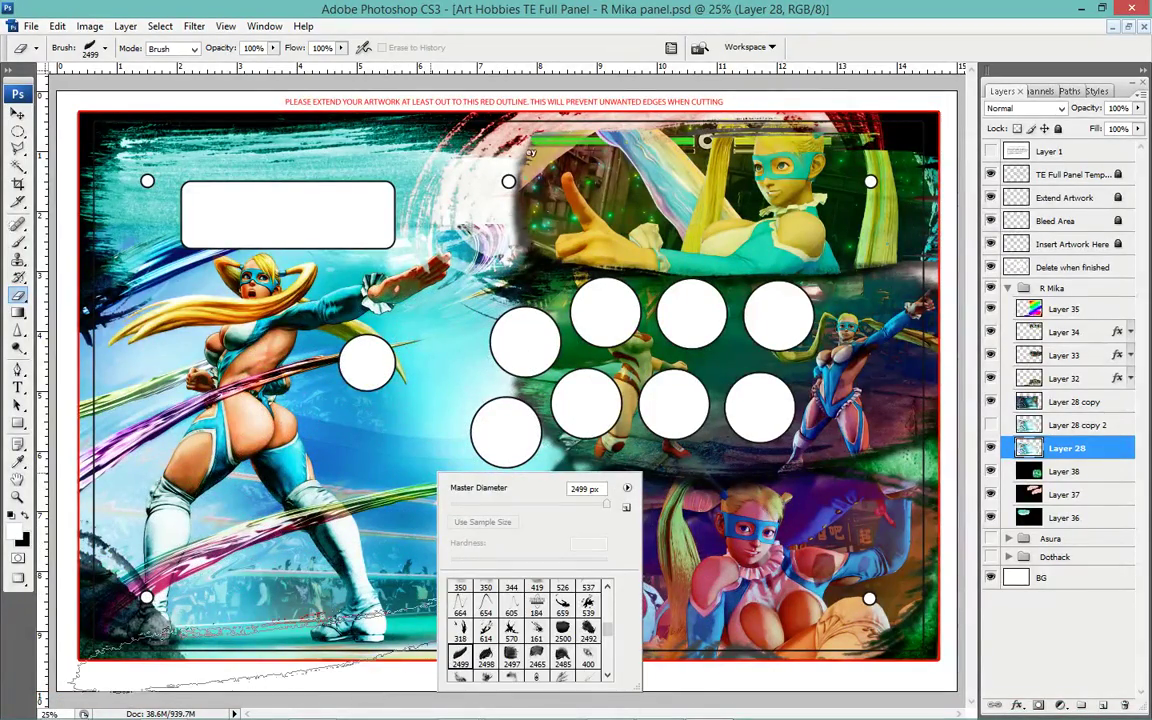
double_click(460, 655)
left_click(380, 540)
left_click_drag(400, 660, 445, 655)
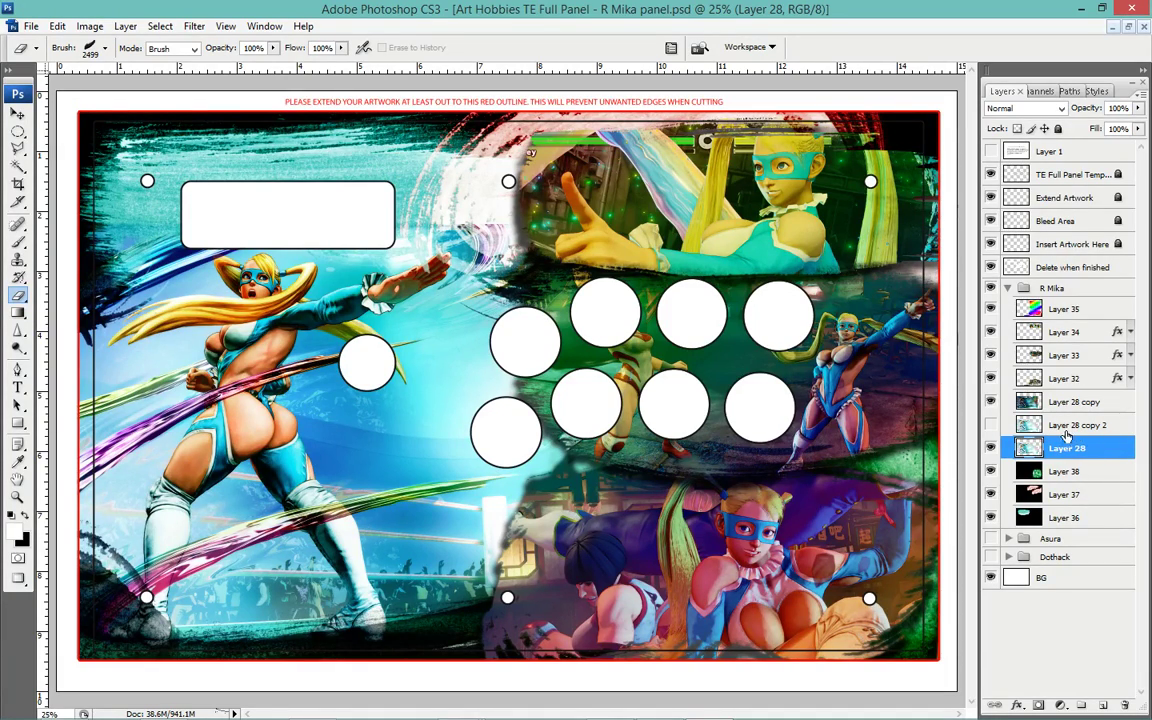
Fill Layer 35's shape with white on new Layer 39 and set it to 38% opacity.
left_click(1063, 312)
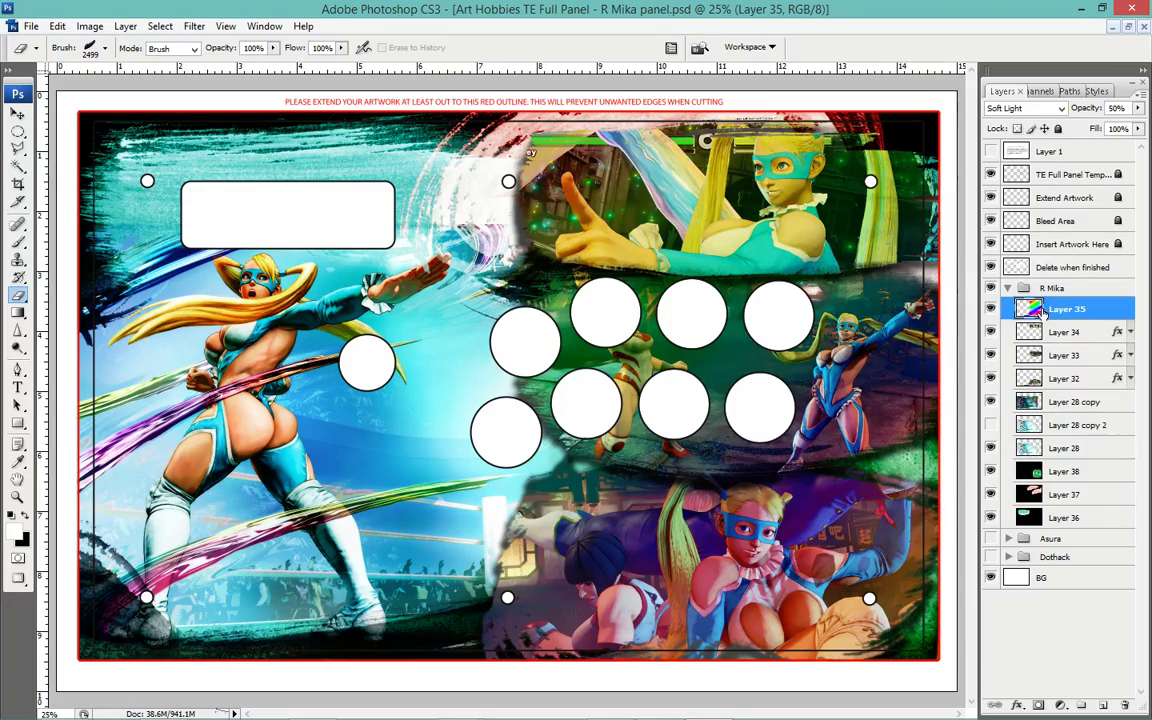
left_click(1105, 705, "ctrl")
key("ctrl+BackSpace")
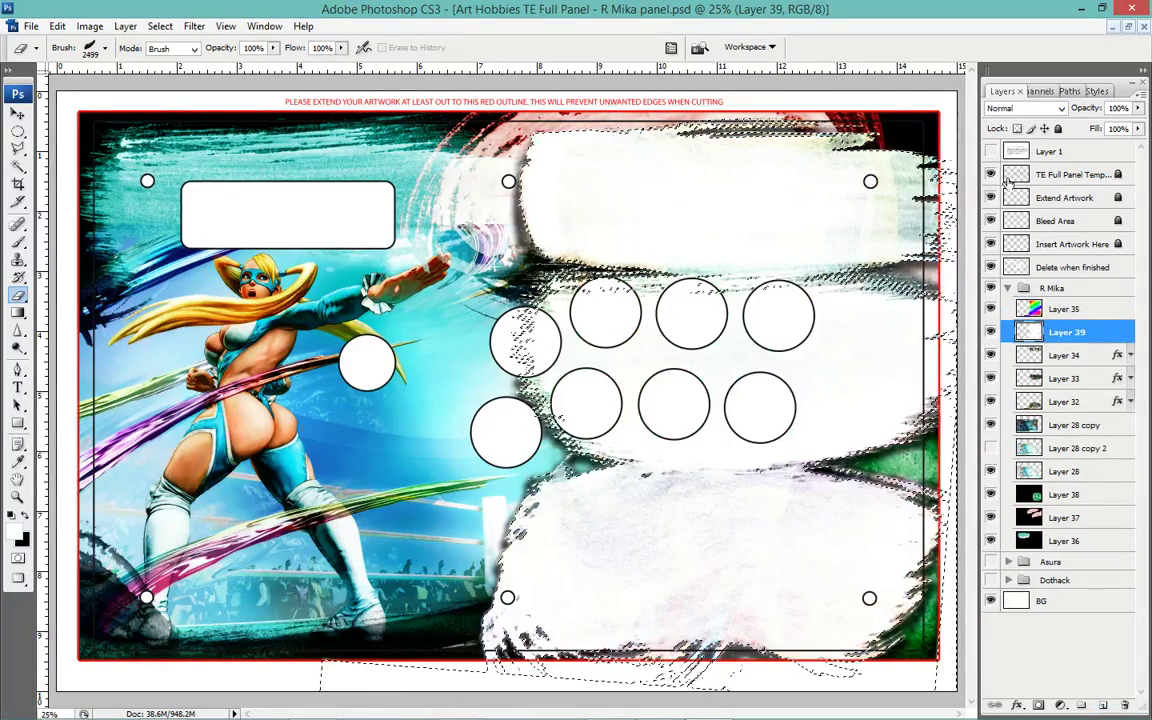
key("ctrl+d")
left_click_drag(1137, 108, 1083, 138)
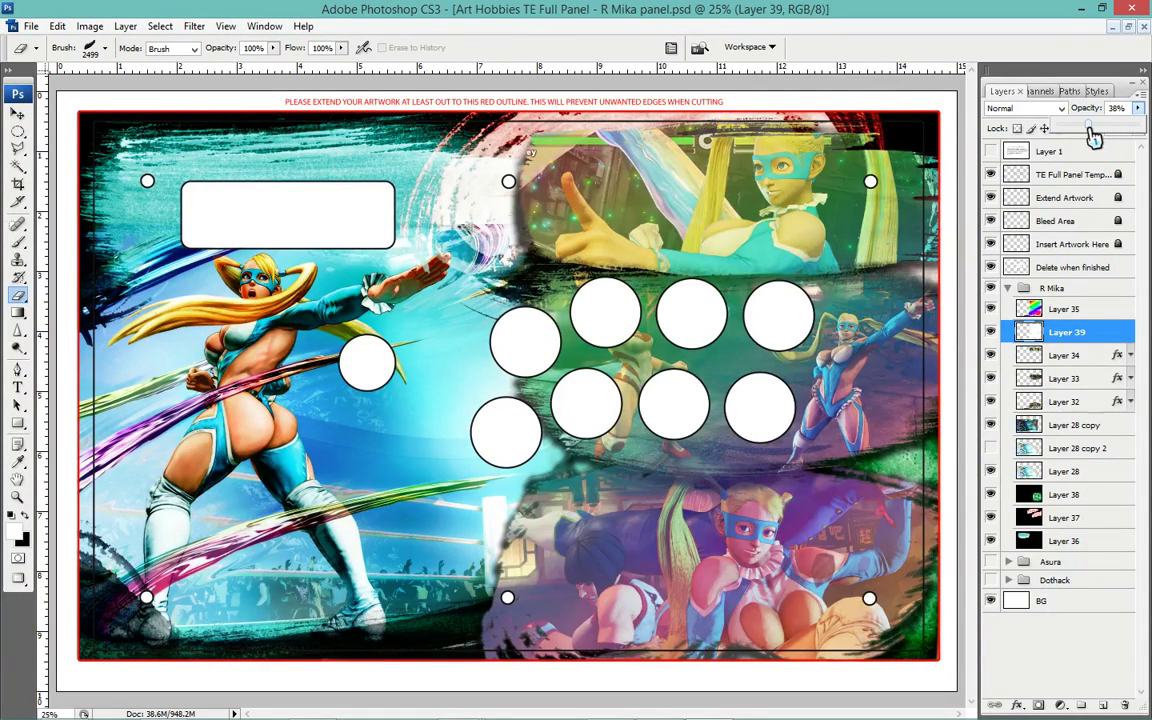
left_click(1080, 337)
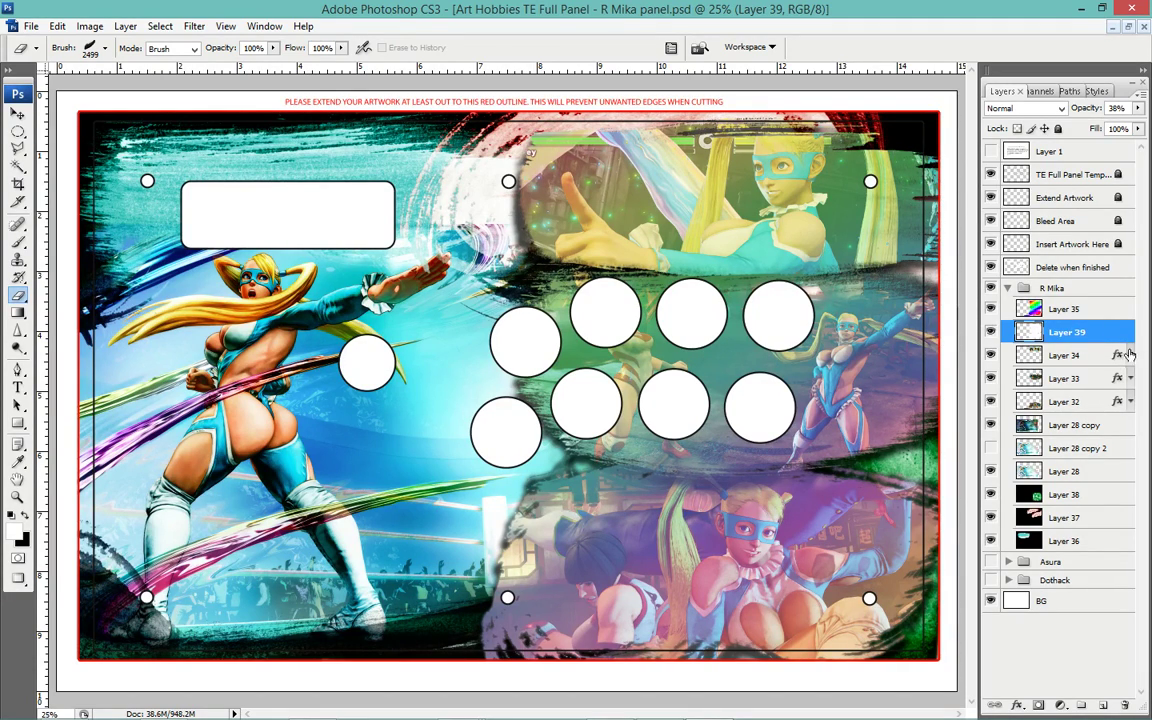
Increase Layer 34's Drop Shadow distance past 34 px and apply the layer style.
double_click(1118, 357)
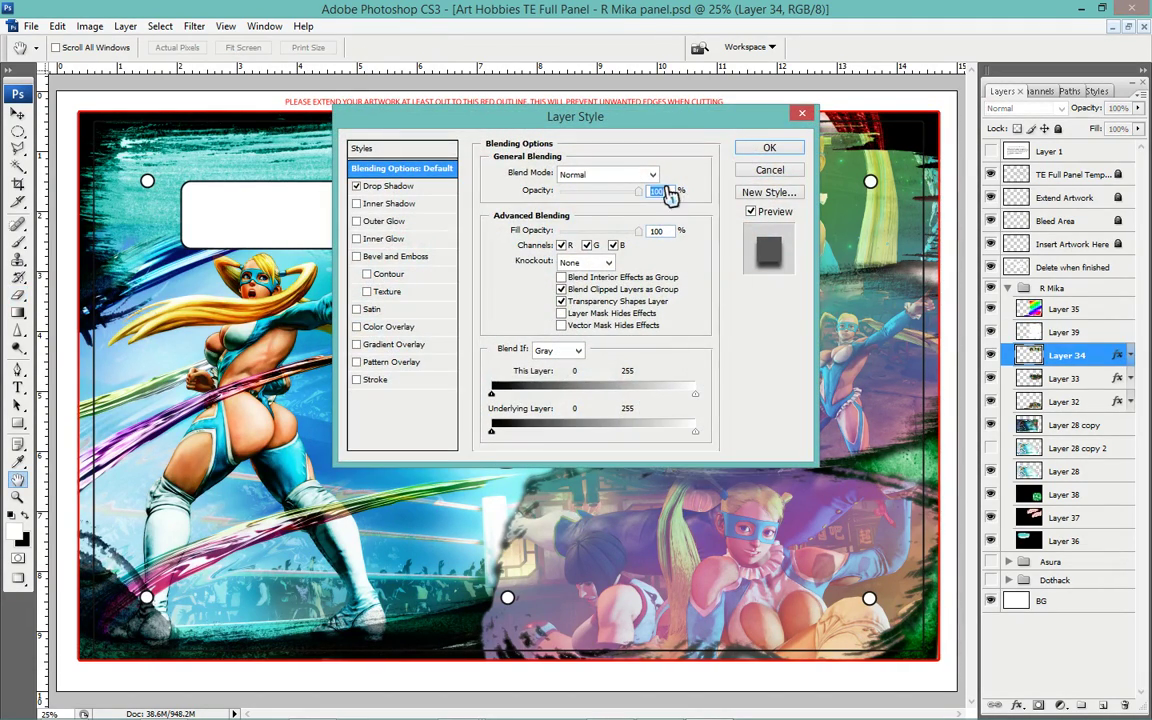
left_click(385, 188)
mouse_move(470, 116)
left_mouse_down()
mouse_move(356, 108)
mouse_move(257, 132)
left_mouse_up()
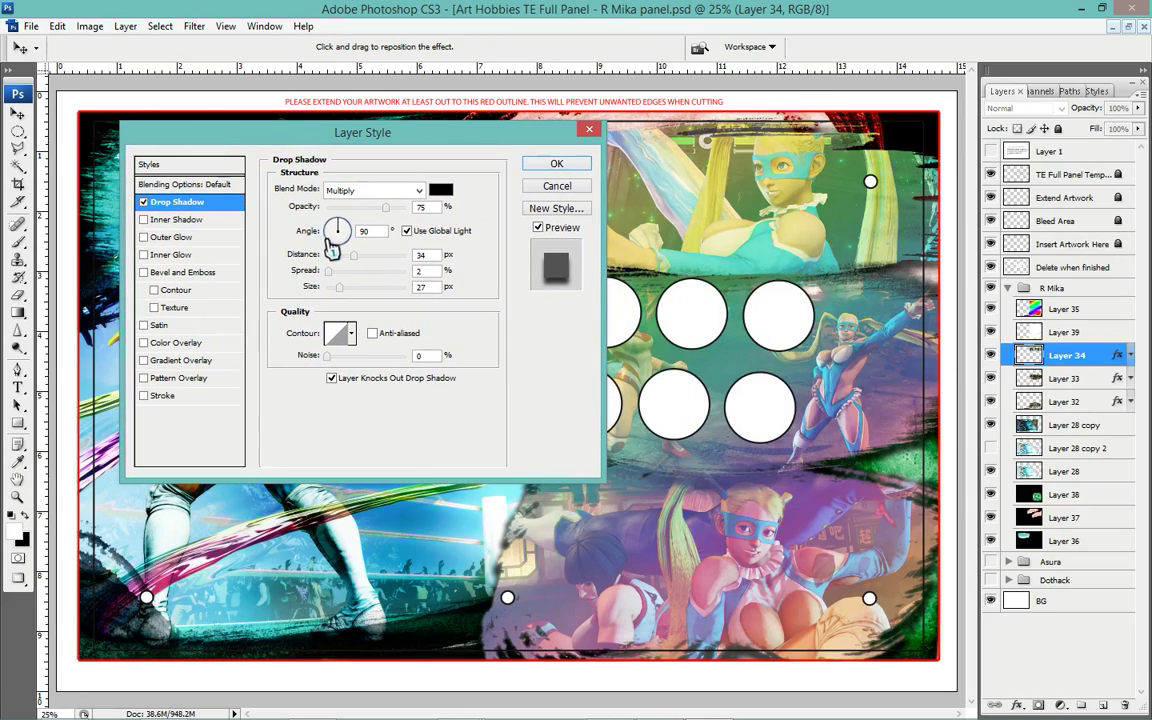
left_click(436, 255)
key("Up")
key("Up")
key("Up")
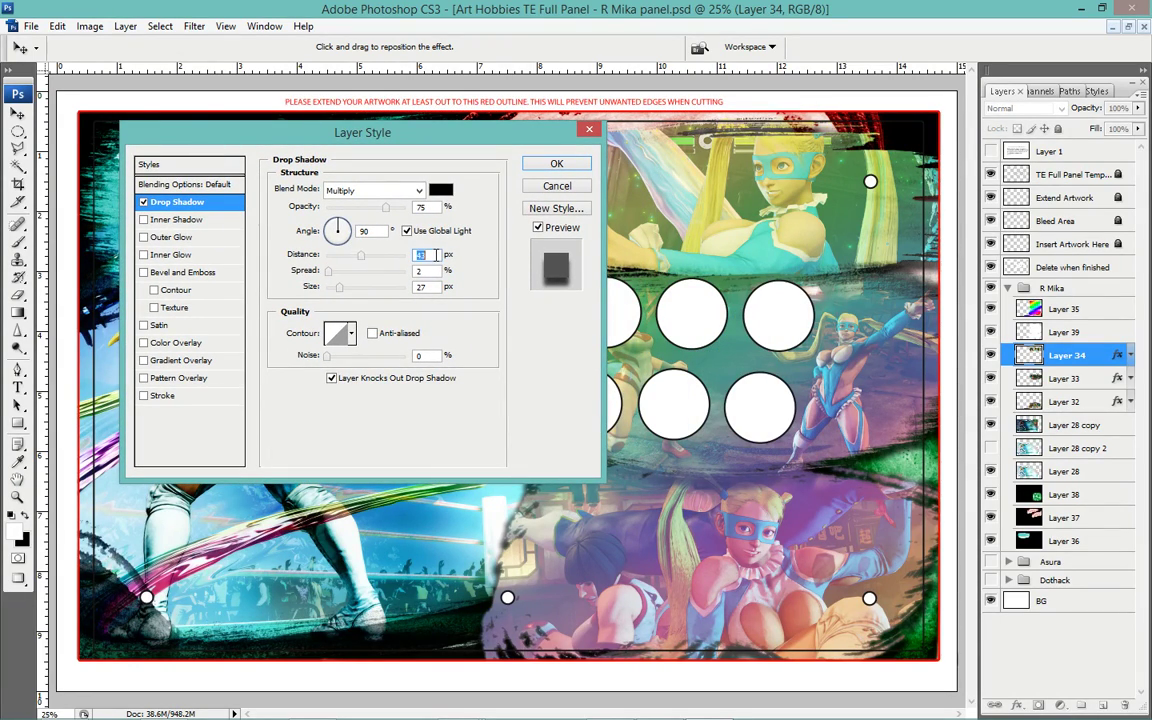
key("Up")
key("Up")
key("Up")
key("Up")
key("Up")
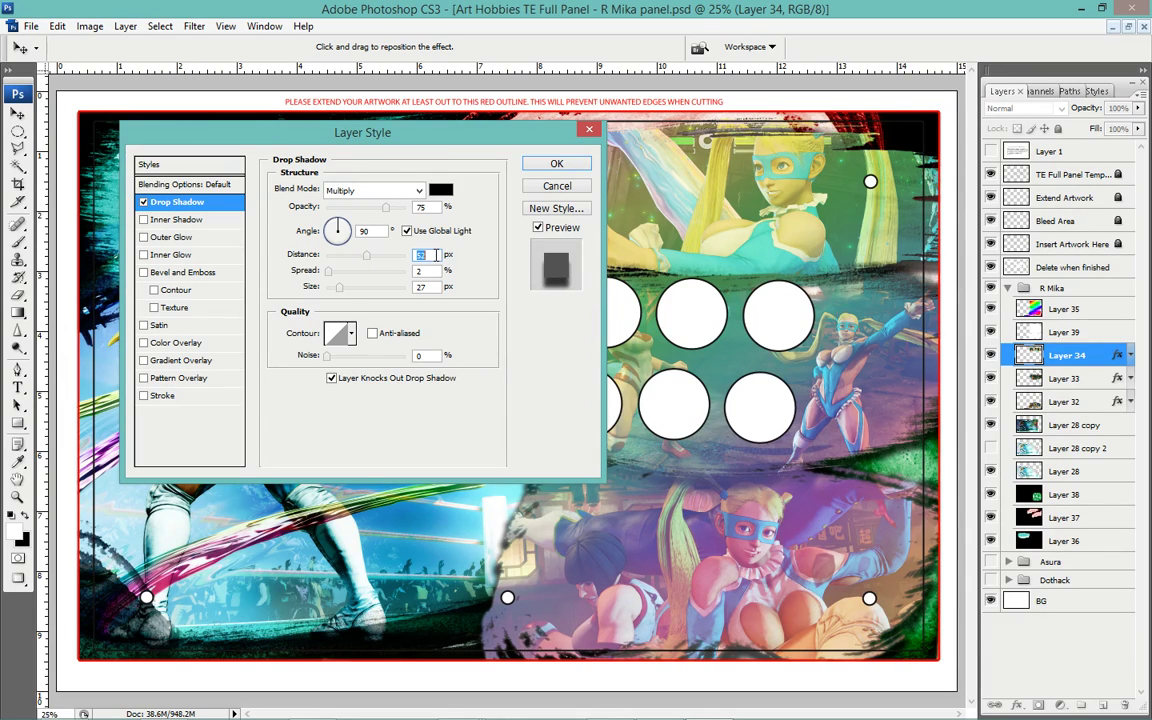
key("Down")
key("Down")
key("Down")
left_click(553, 190)
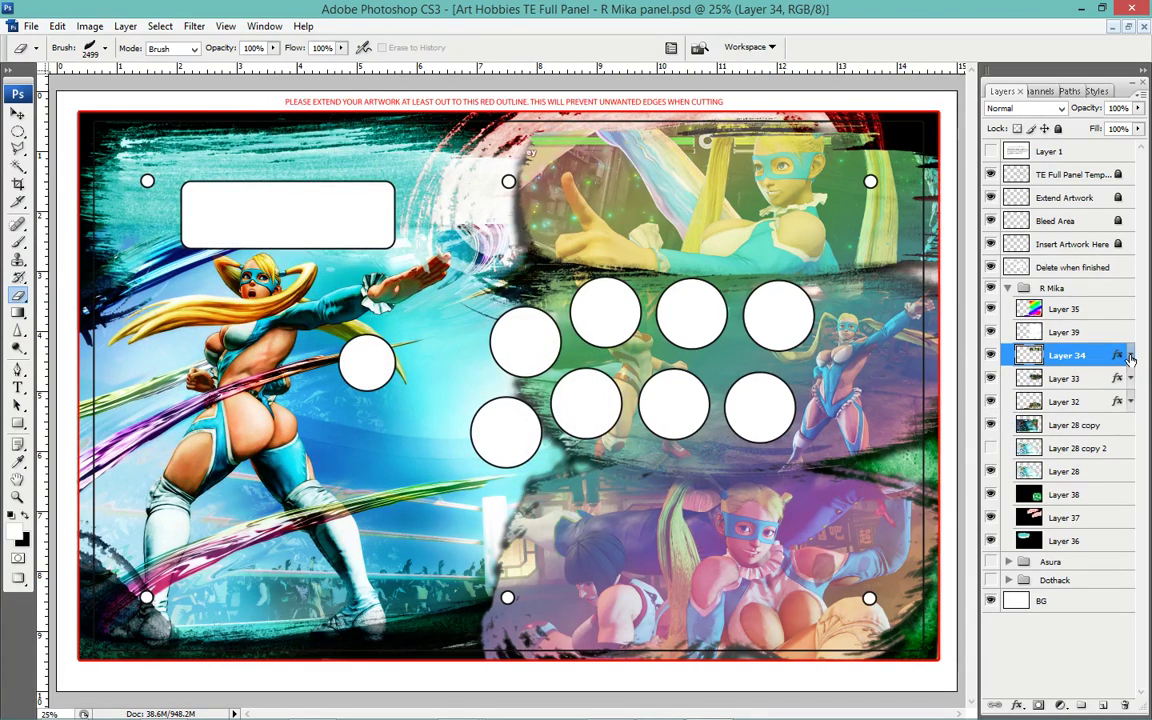
Nudge Layer 34's image left with the Move tool, then back right.
key("v")
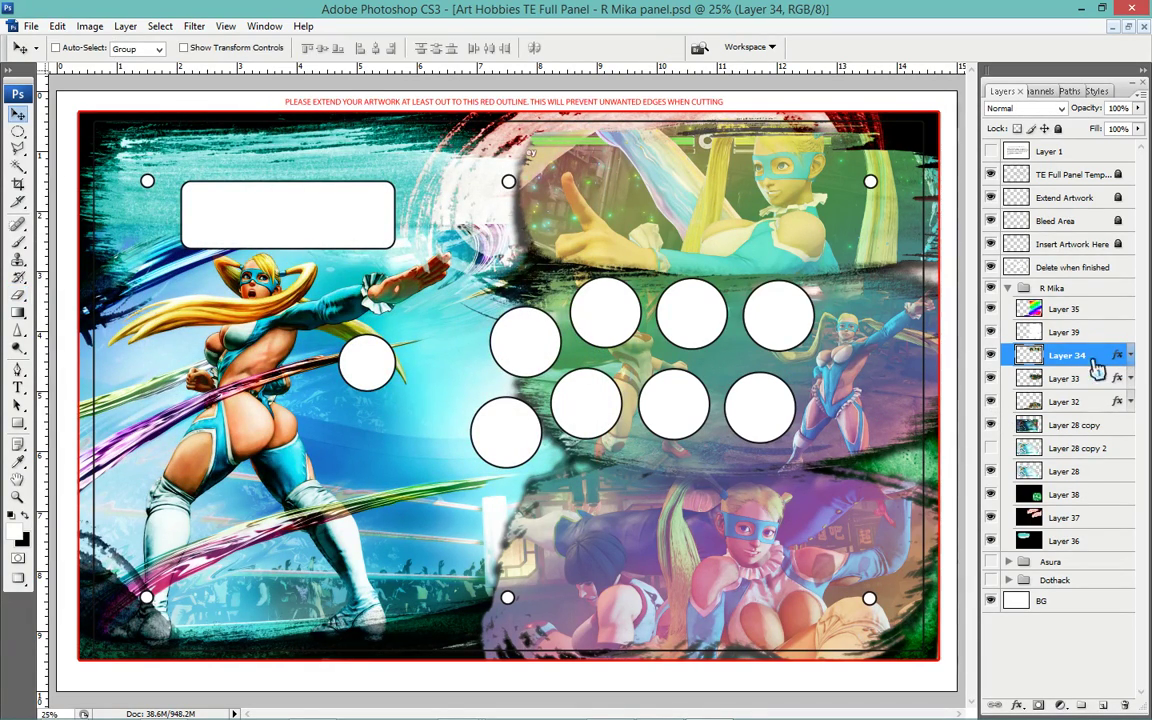
key("shift+Left")
key("shift+Left")
key("shift+Left")
key("shift+Left")
key("shift+Left")
key("shift+Left")
key("shift+Right")
key("shift+Right")
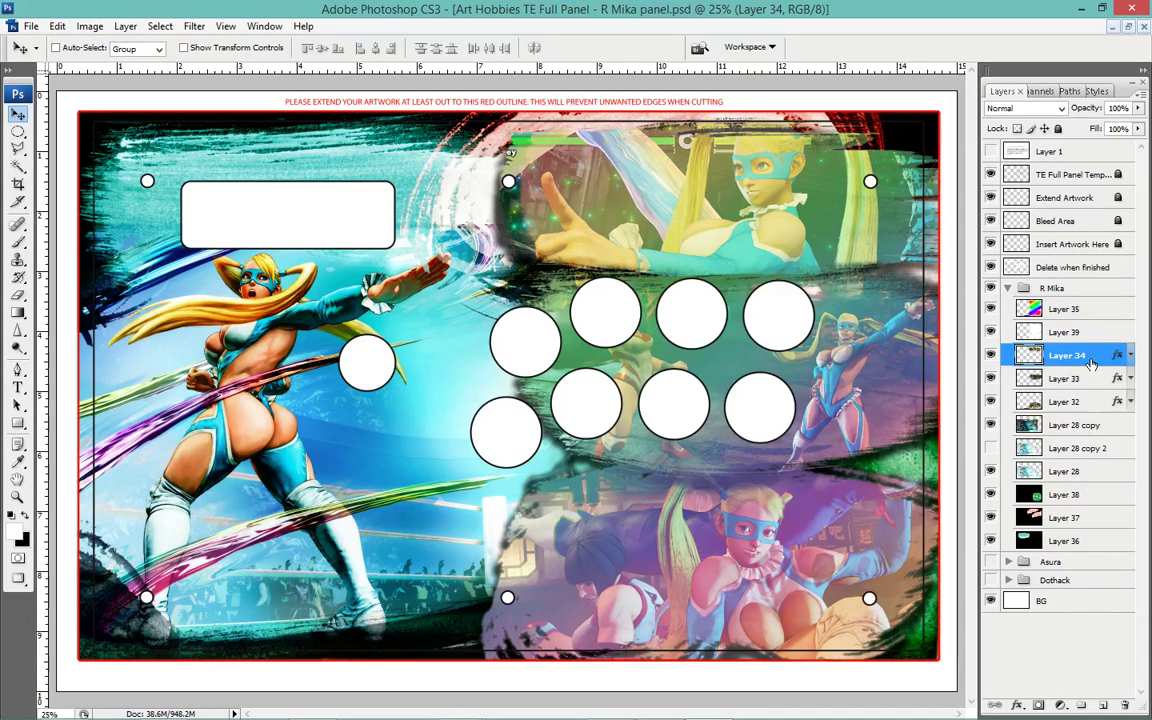
key("shift+Right")
key("shift+Right")
key("shift+Right")
key("shift+Right")
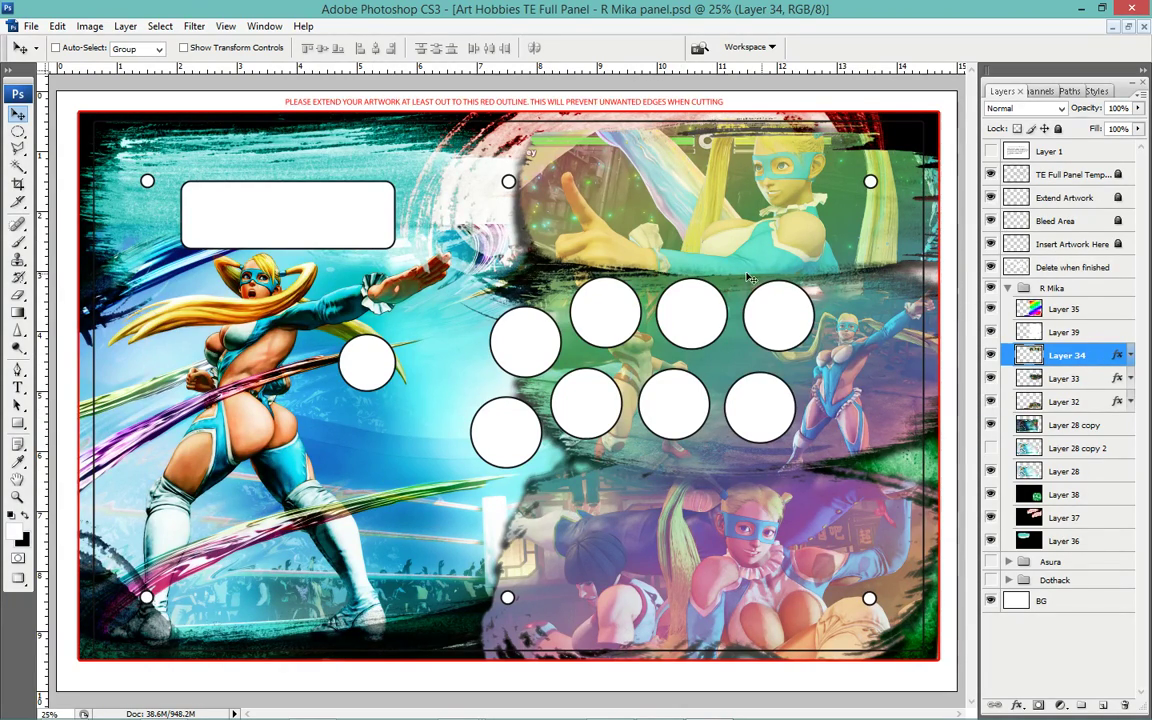
Try the elliptical and lasso selection tools, settling on the rectangular marquee.
key("m")
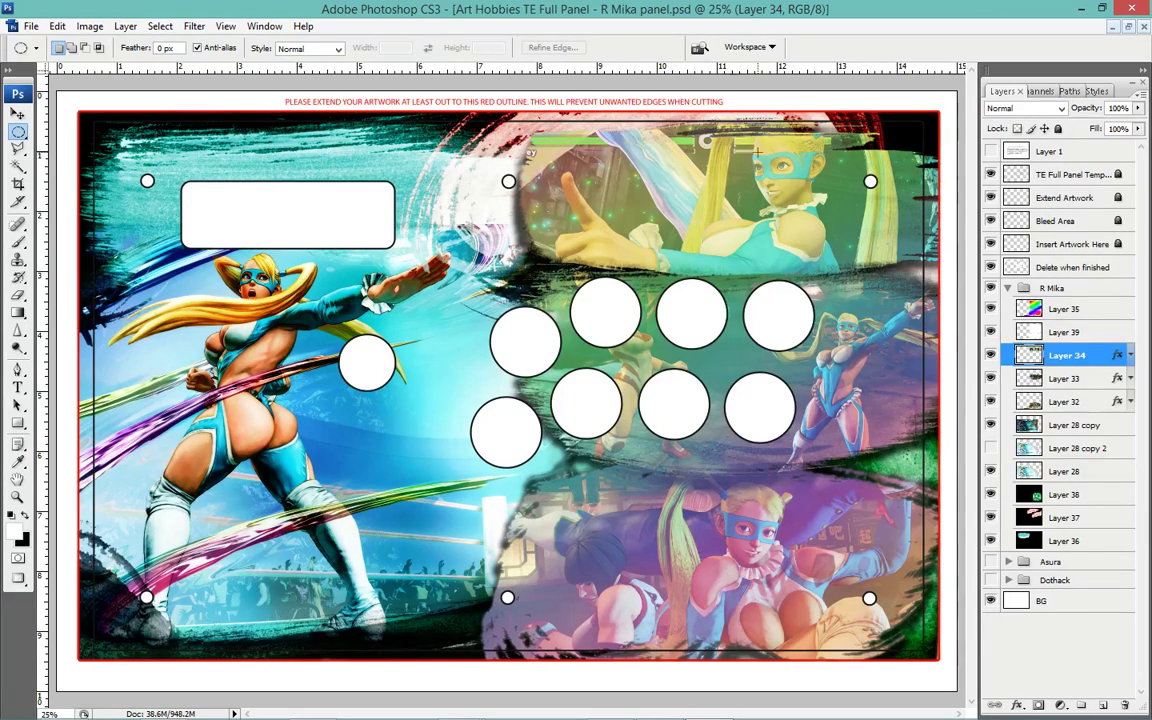
left_click(18, 148)
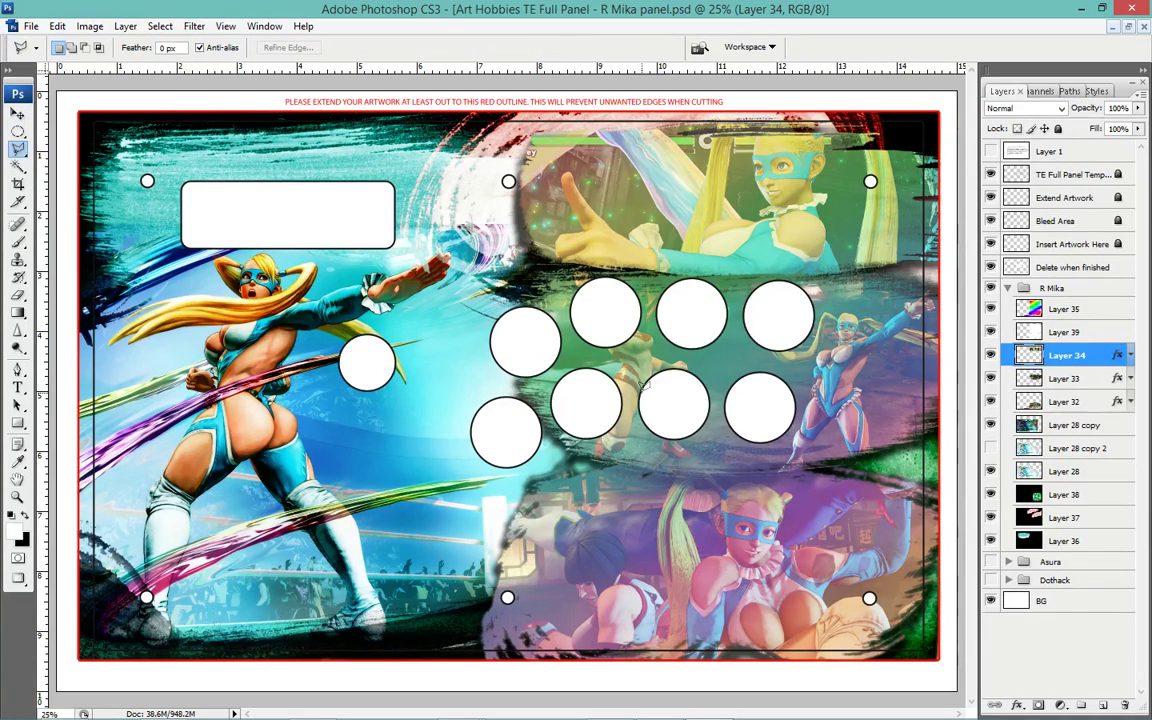
left_click(18, 131)
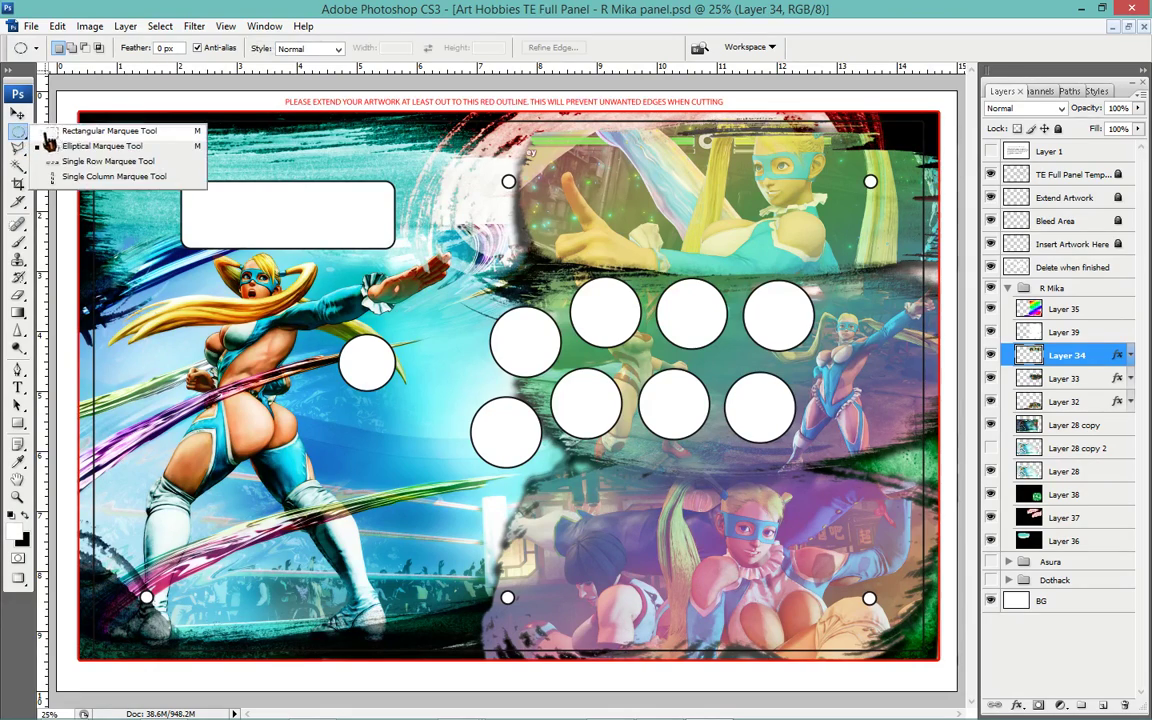
left_click(60, 123)
left_click(990, 448)
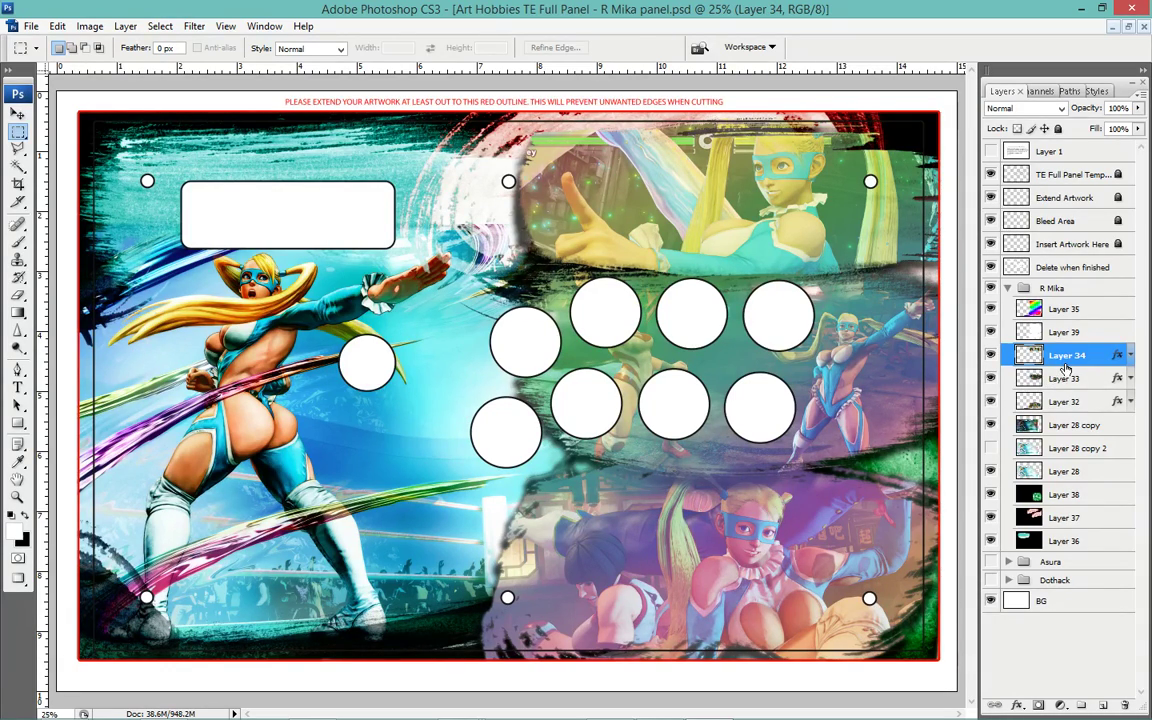
Duplicate Layer 34, hide the copy's drop shadow, and blend it in Hard Light.
key("ctrl+j")
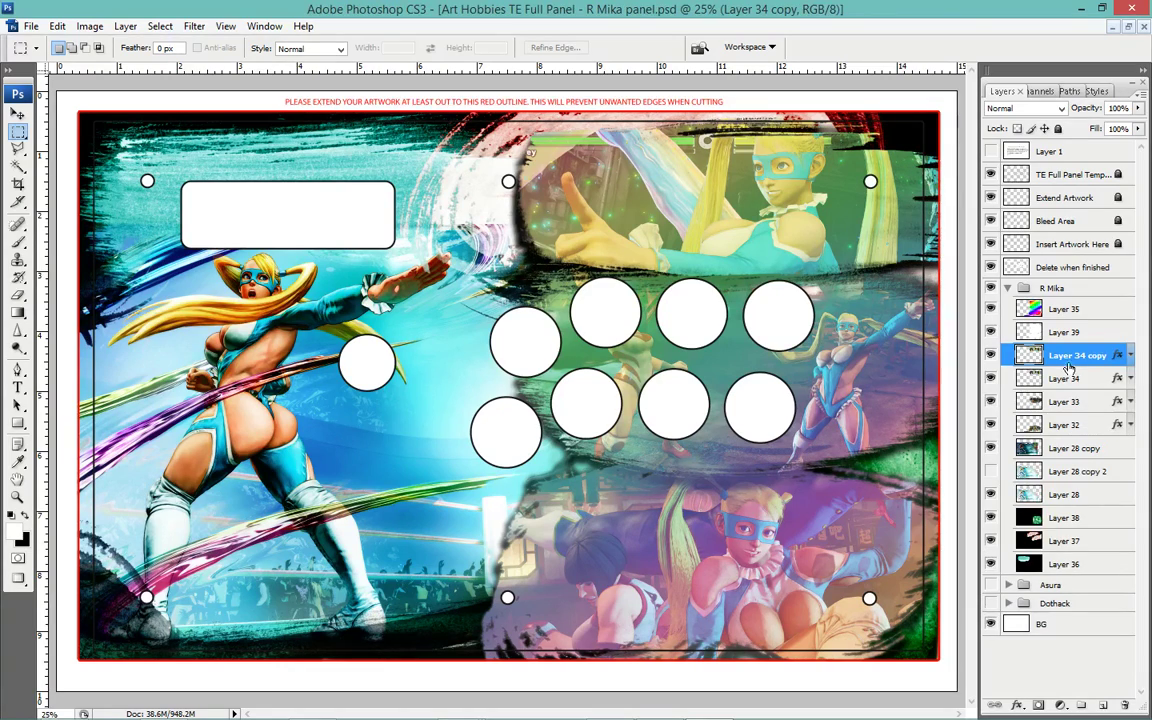
left_click(1127, 356)
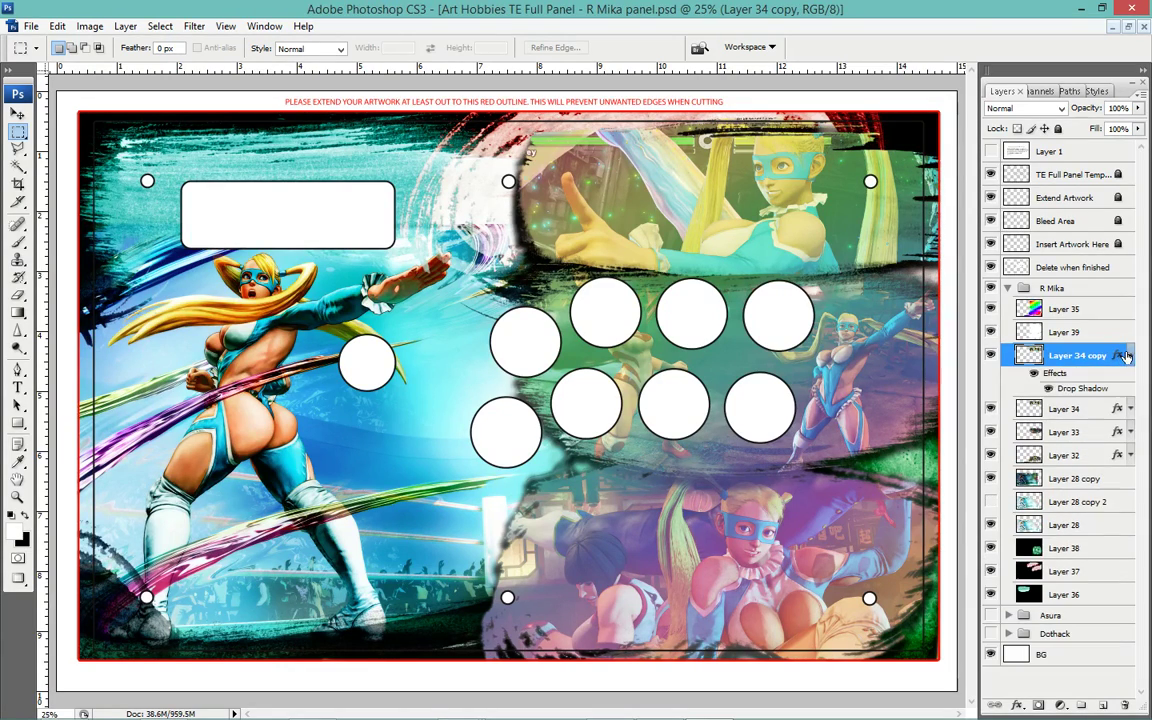
left_click(1034, 373)
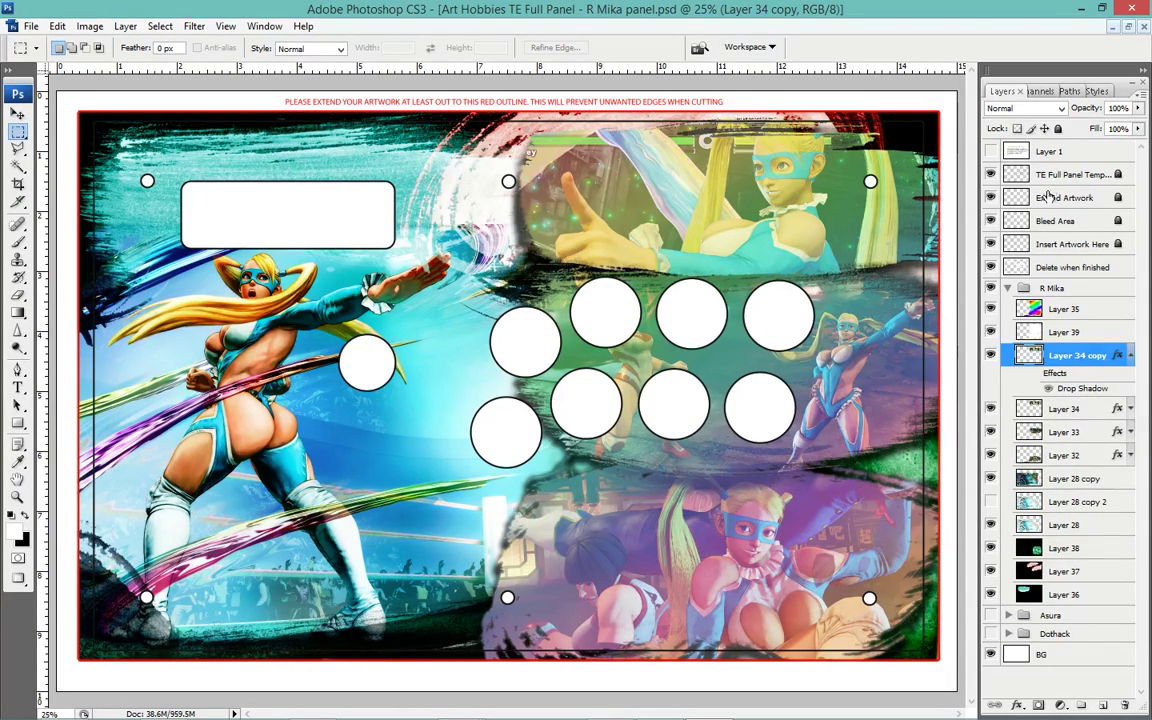
left_click(200, 30)
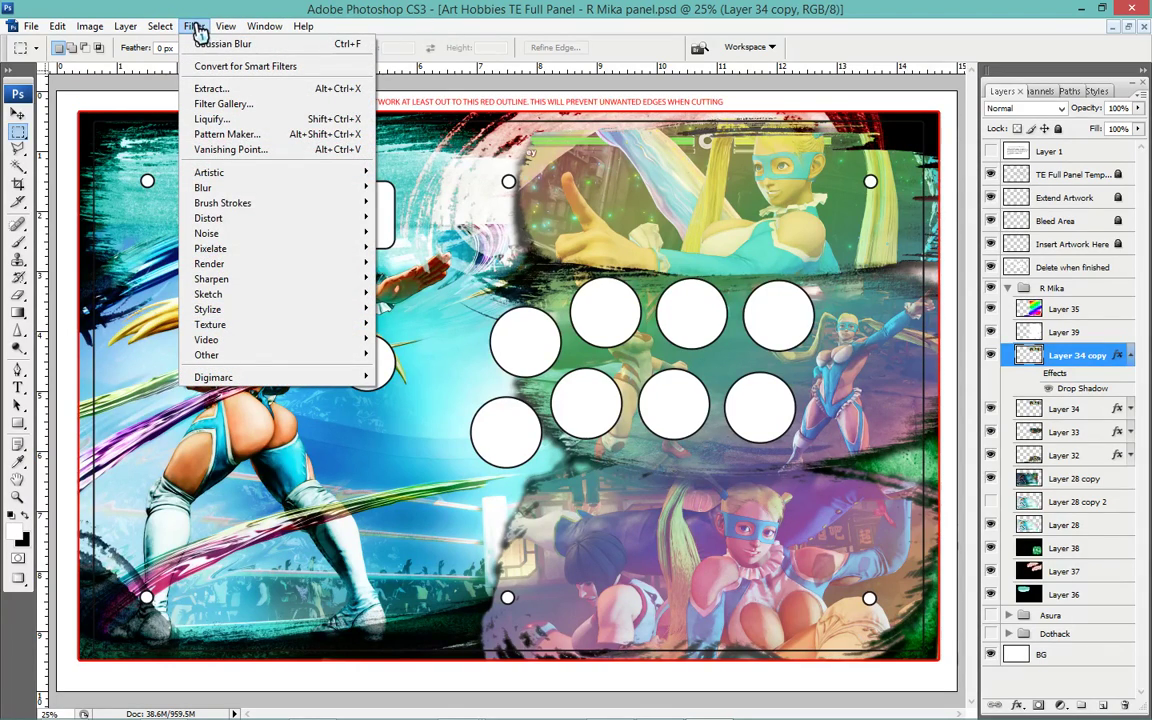
left_click(200, 30)
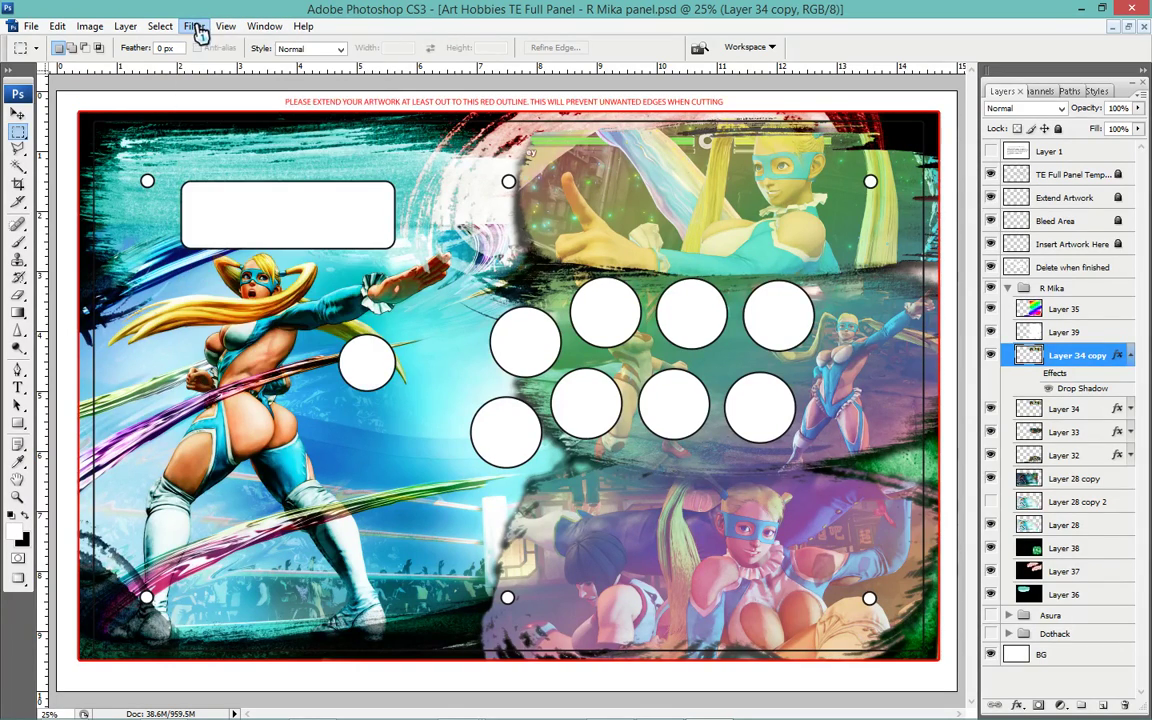
left_click(1038, 109)
left_click(1015, 337)
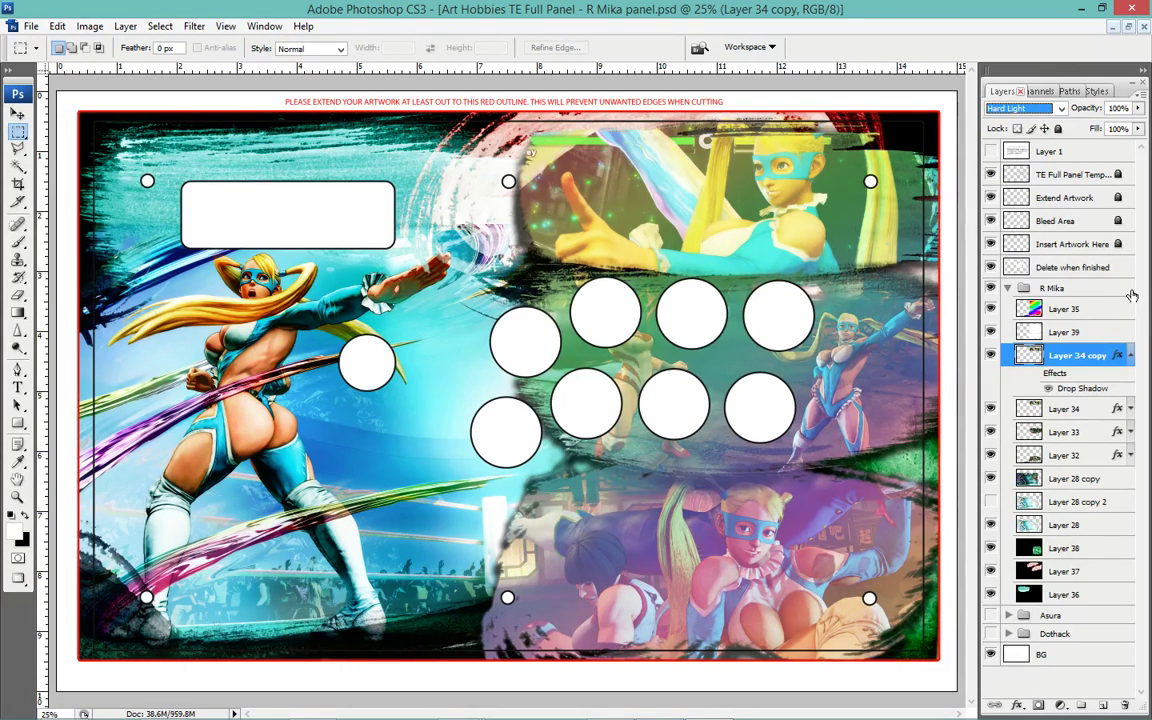
left_click(990, 356)
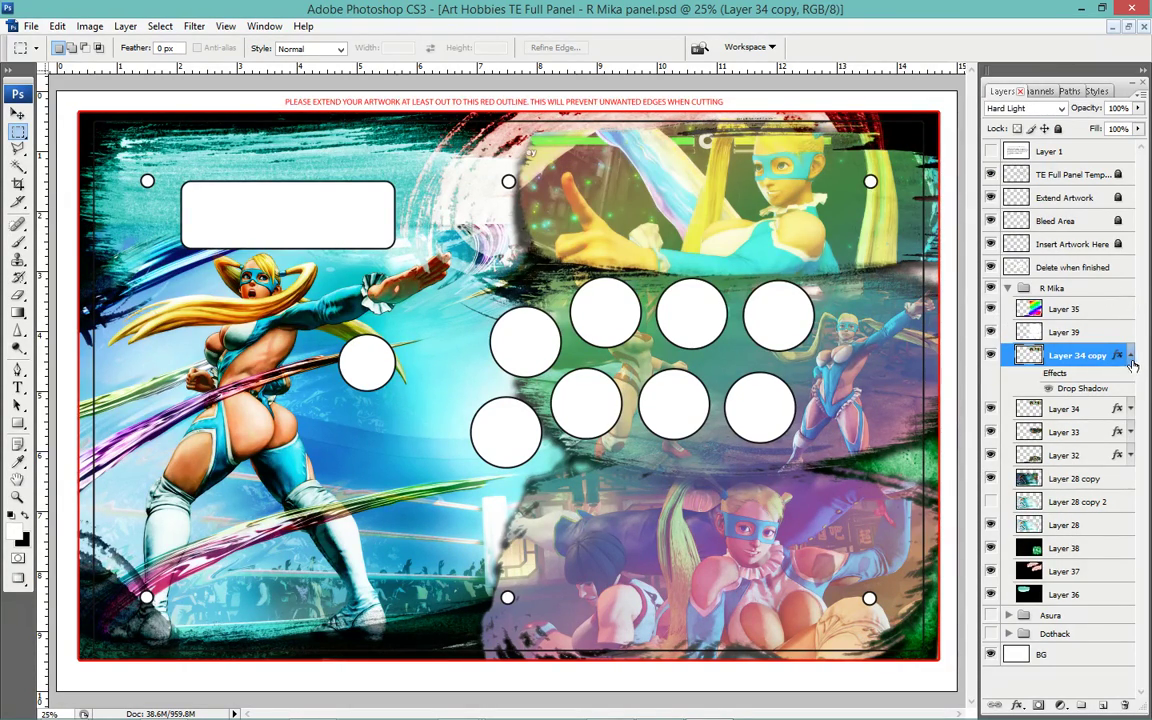
left_click(1130, 356)
Duplicate Layer 33 and set the copy to Soft Light blending.
left_click(1100, 400)
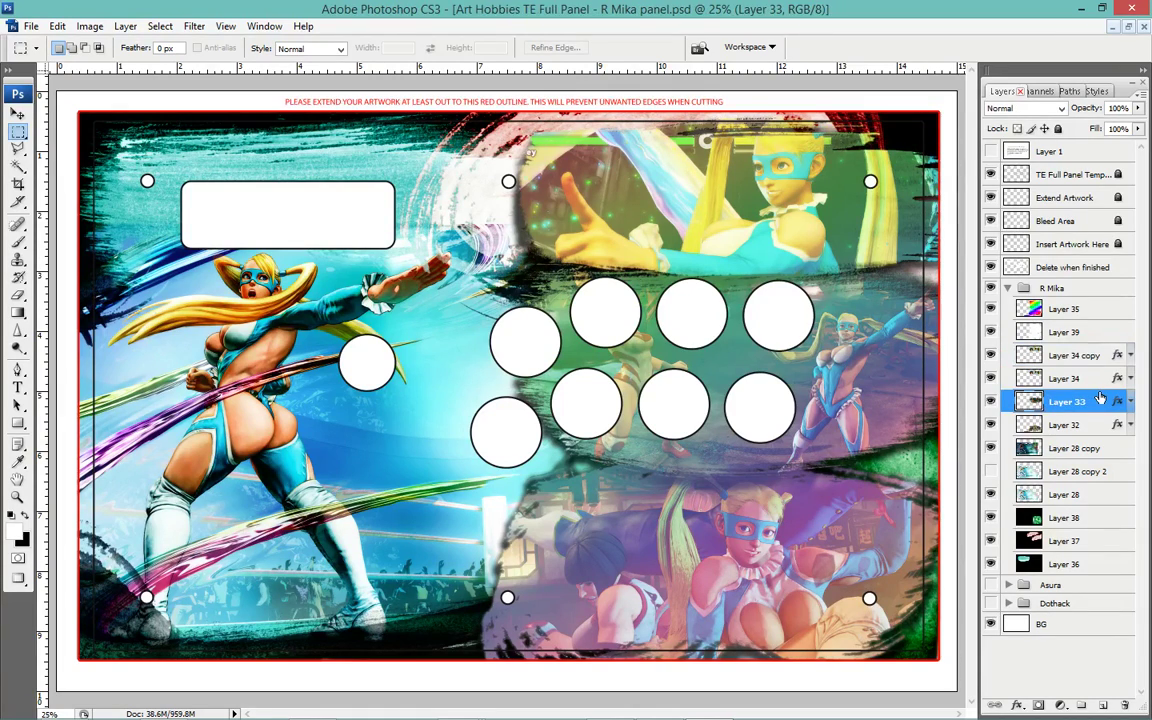
key("ctrl+j")
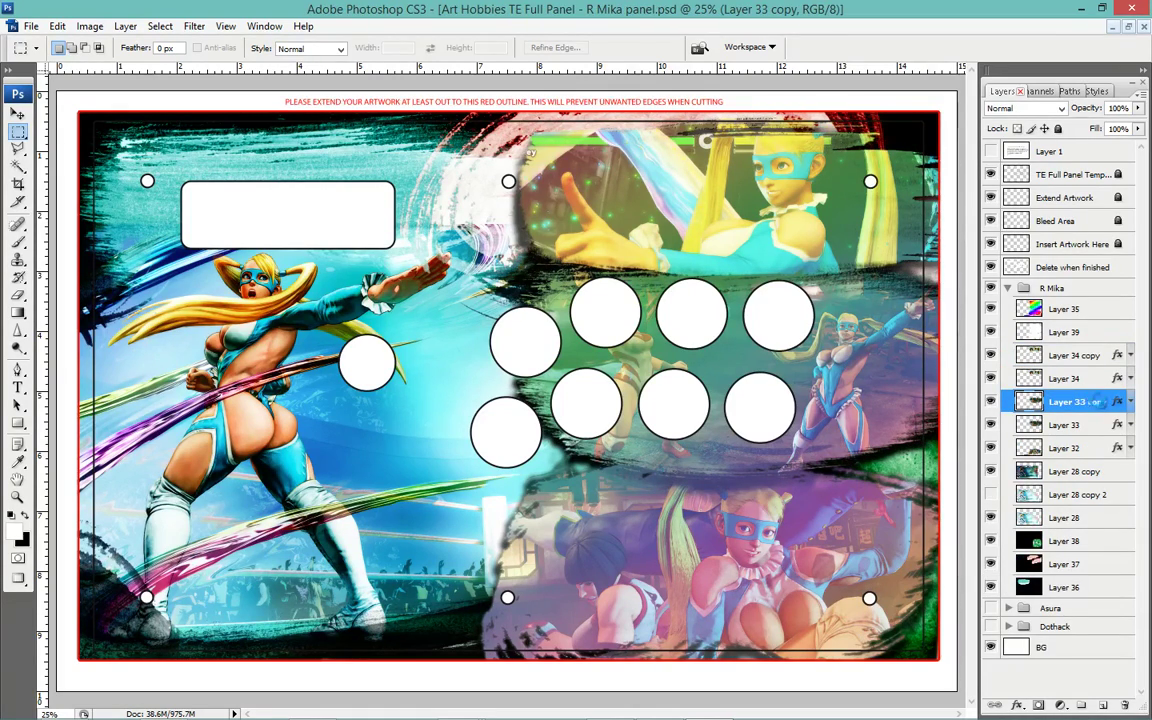
left_click(1130, 401)
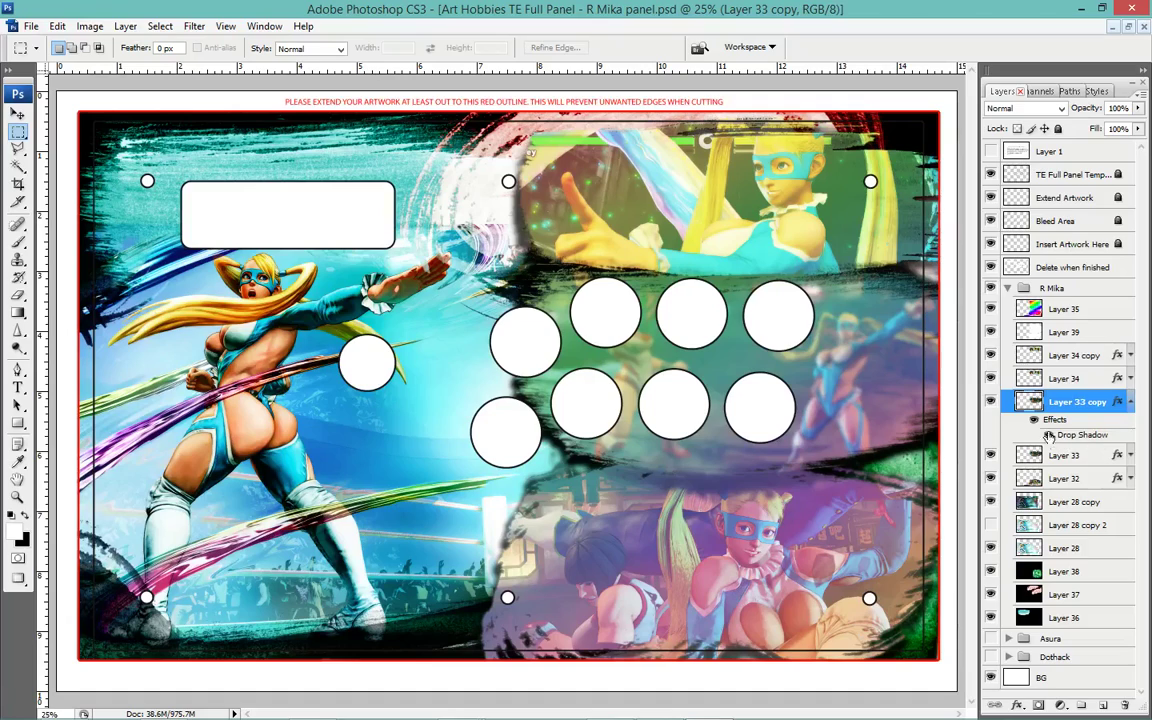
left_click(1131, 401)
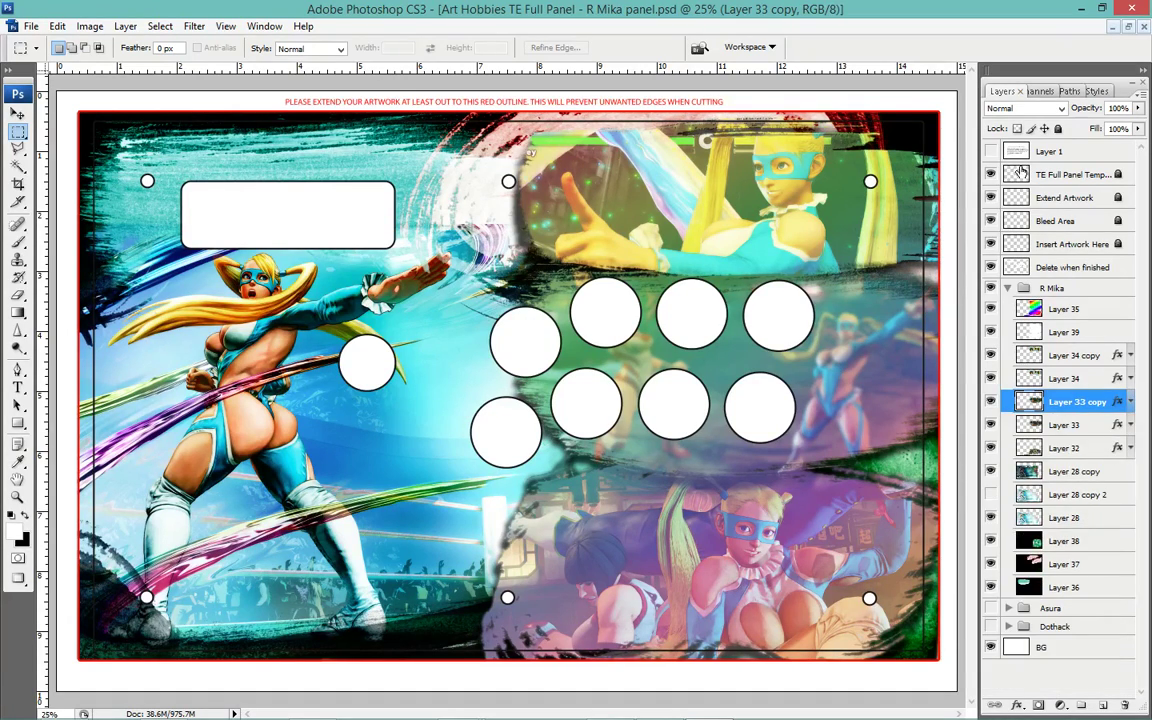
left_click(1028, 108)
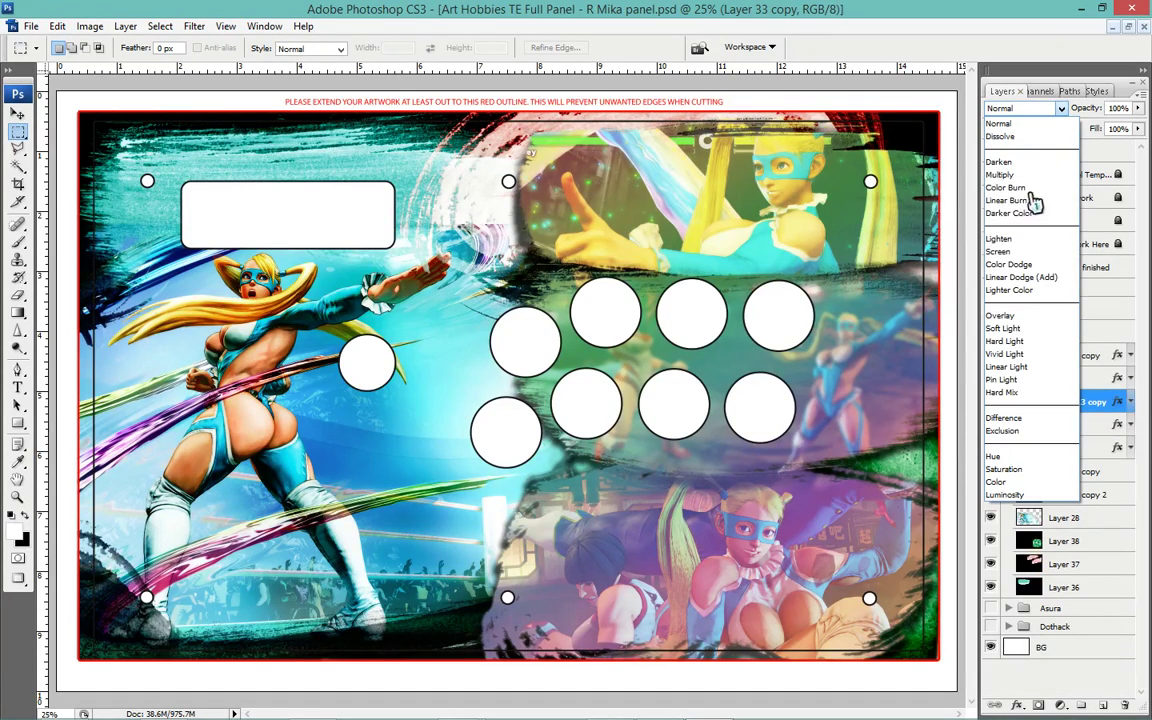
left_click(1034, 328)
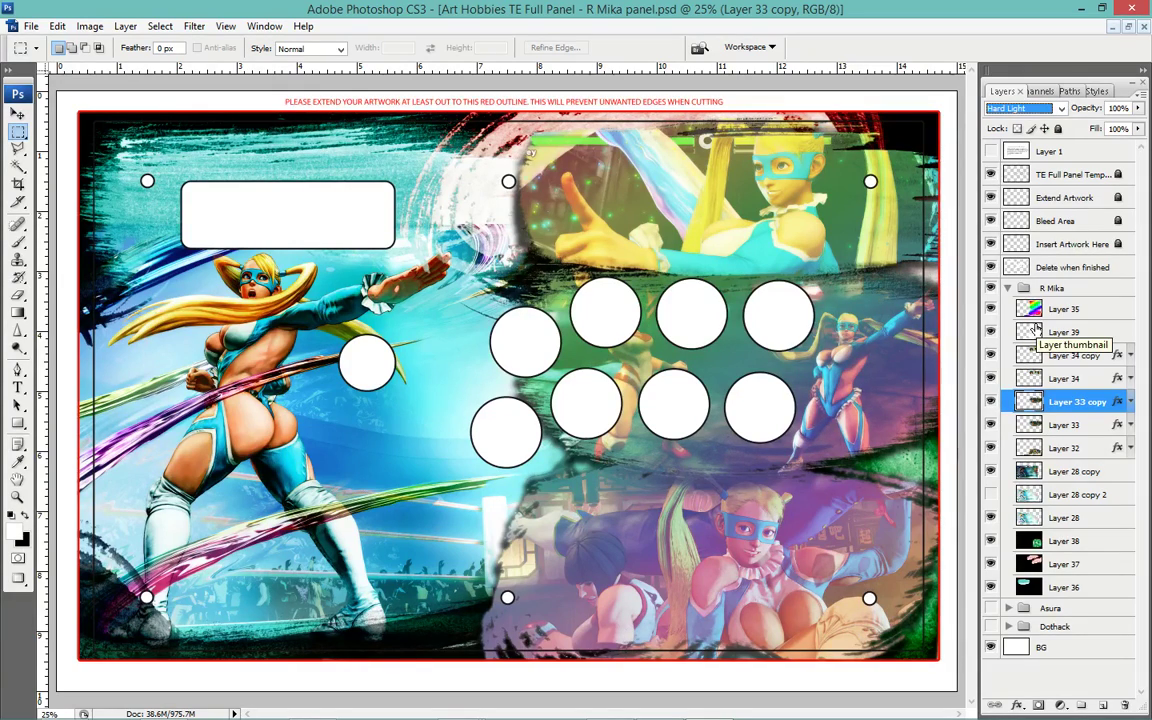
left_click(1071, 358)
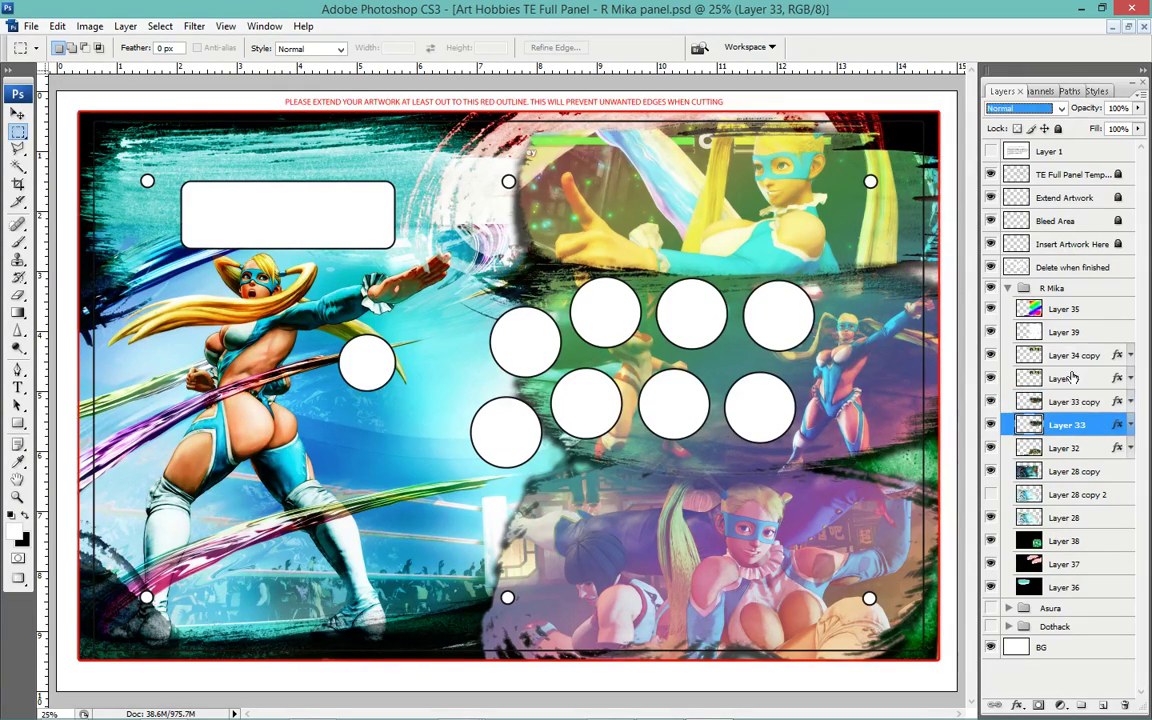
left_click(1068, 402)
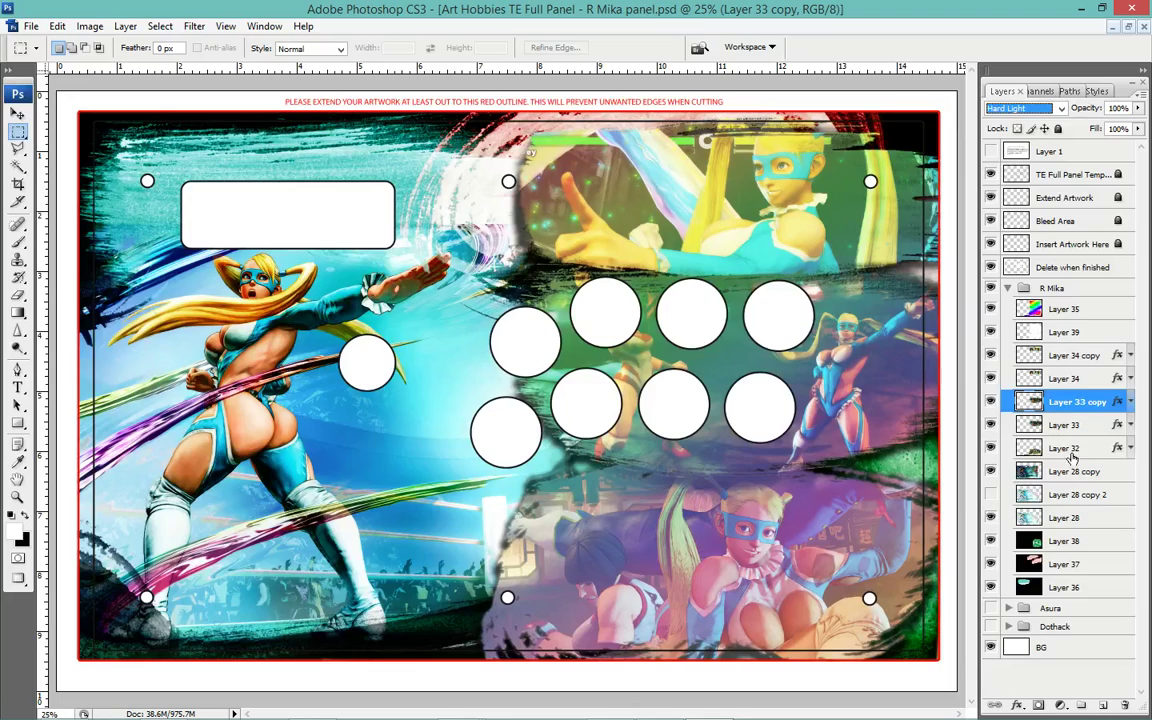
Duplicate Layer 32 and set the copy to Hard Light blending.
left_click(1066, 448)
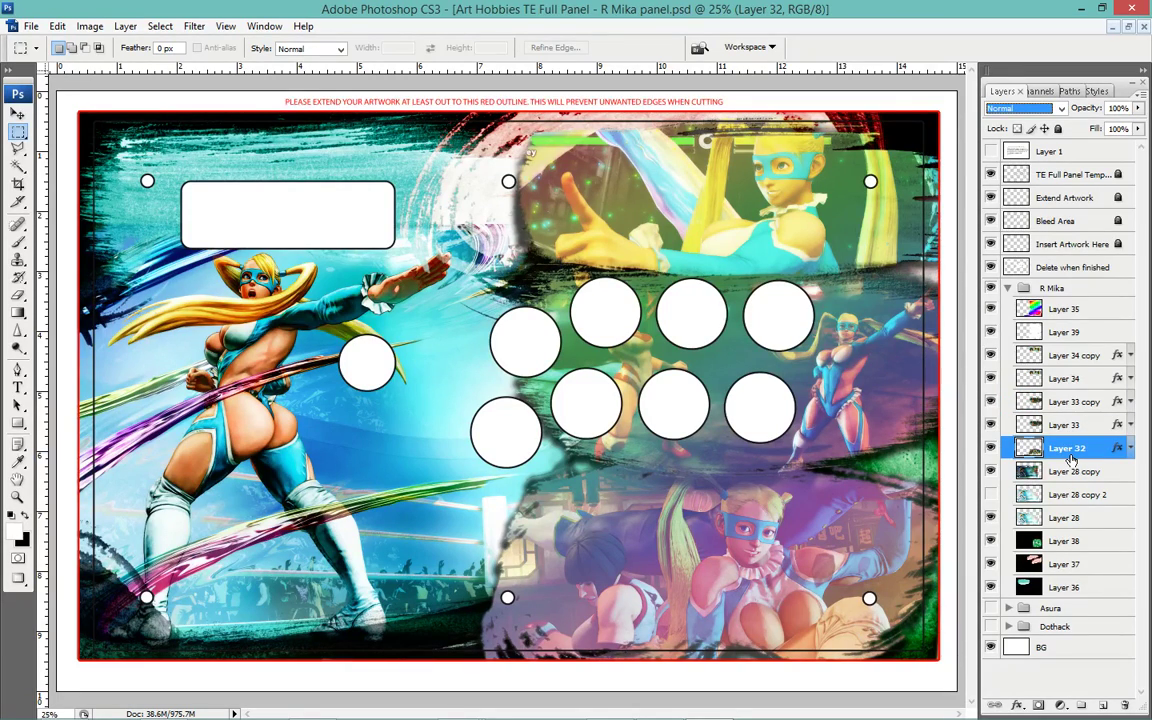
key("ctrl+j")
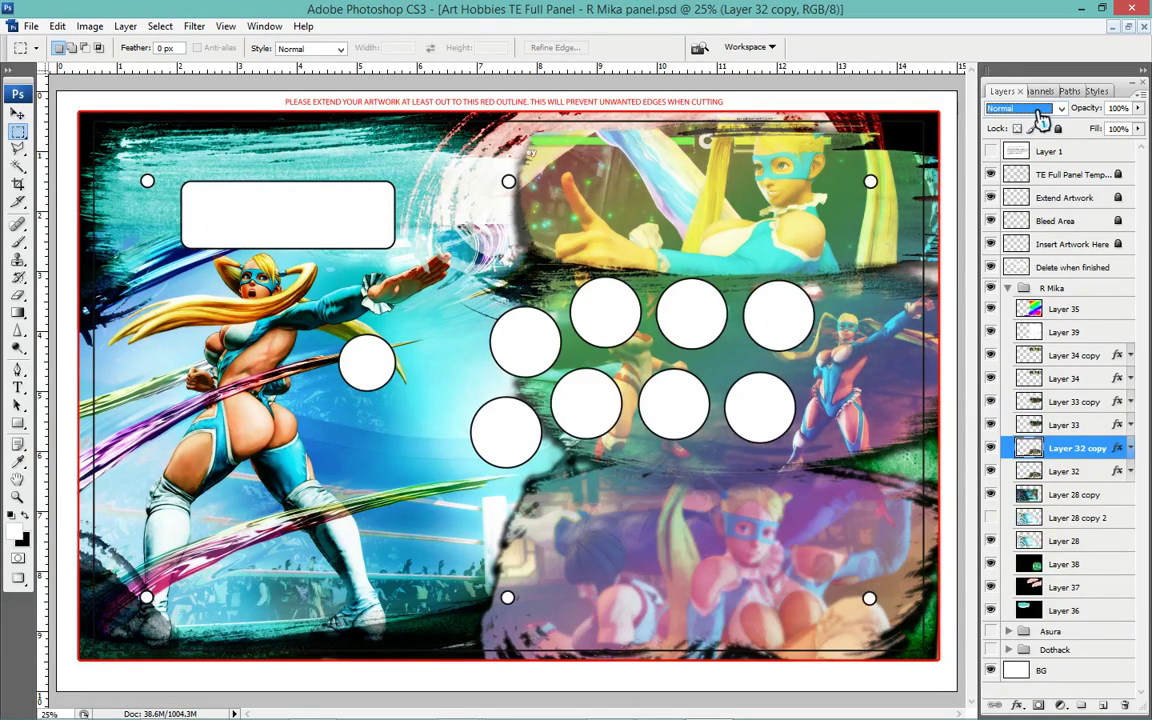
left_click(1040, 109)
left_click(1028, 341)
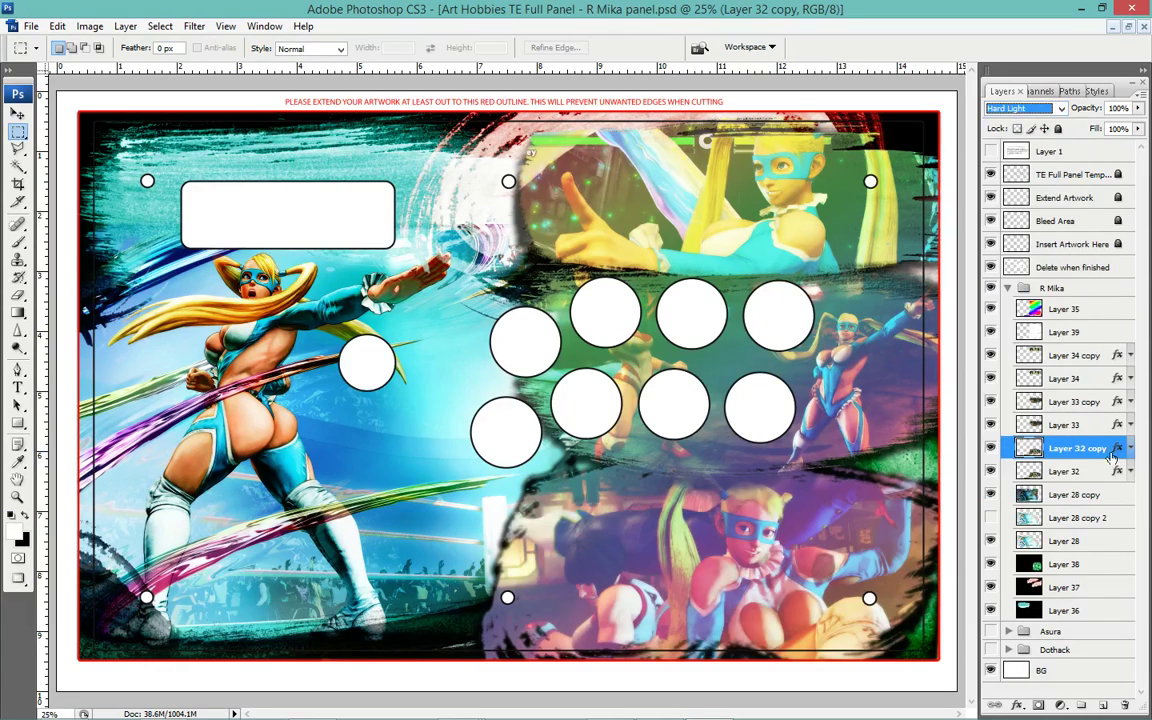
left_click(1131, 449)
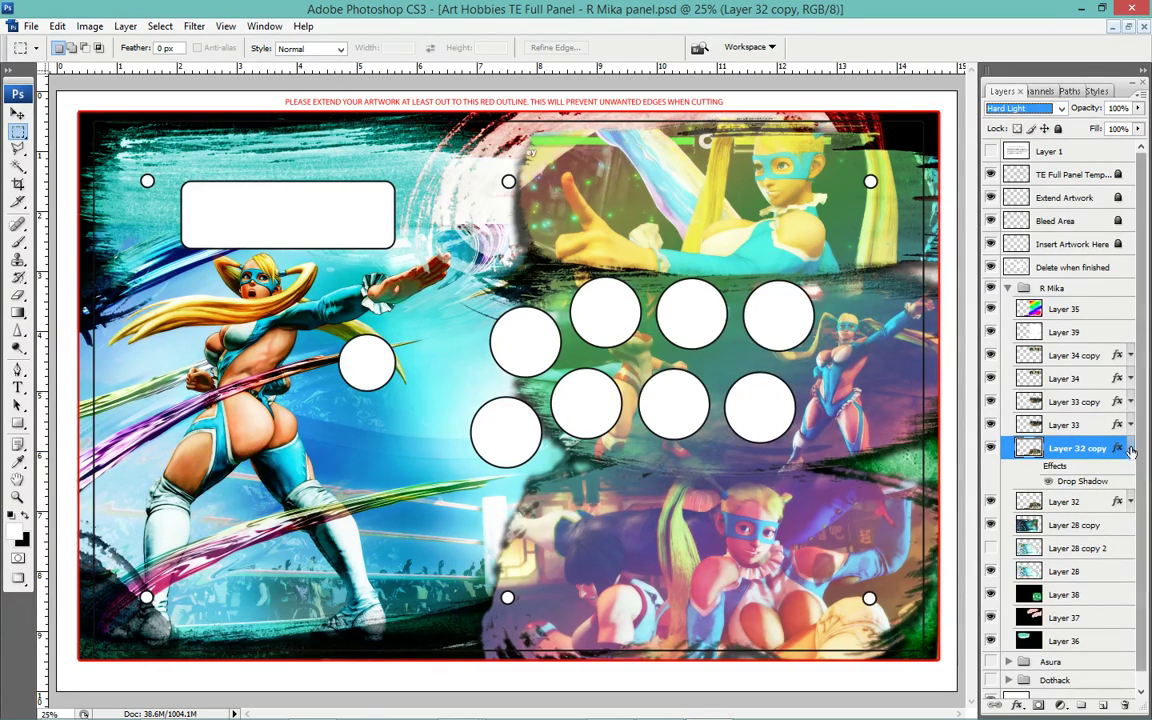
left_click(1130, 449)
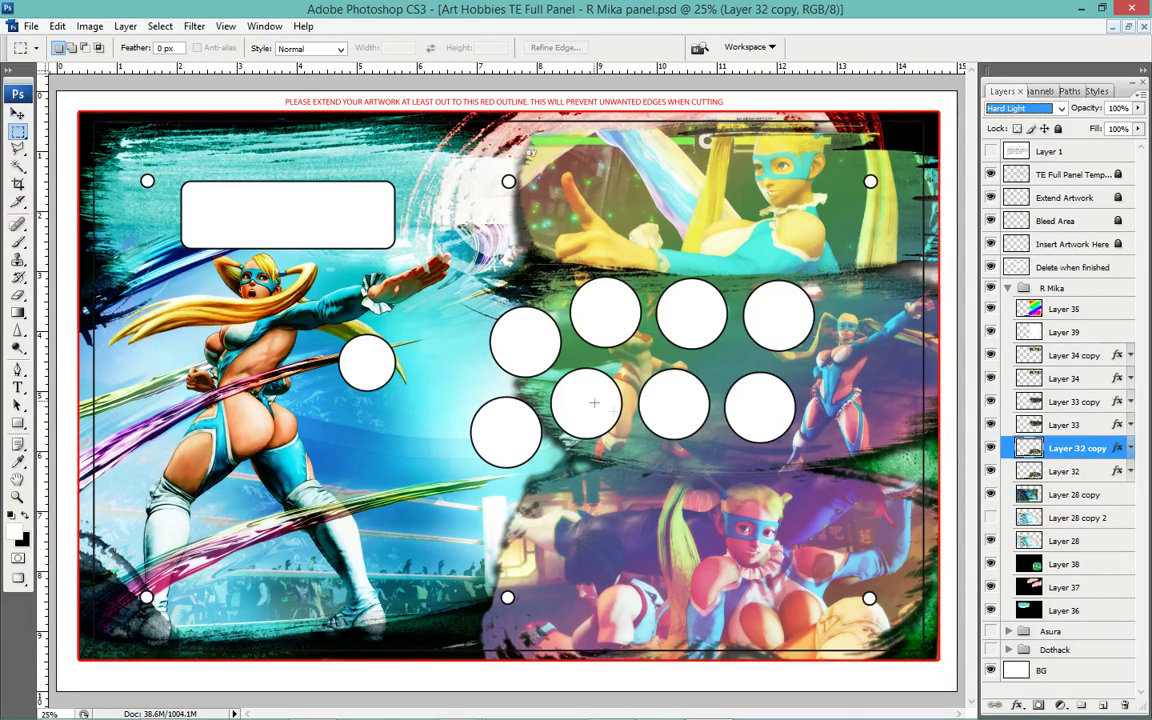
Add new Layer 40 beneath Layer 36 and set the brush opacity to 57%.
left_click(1050, 613)
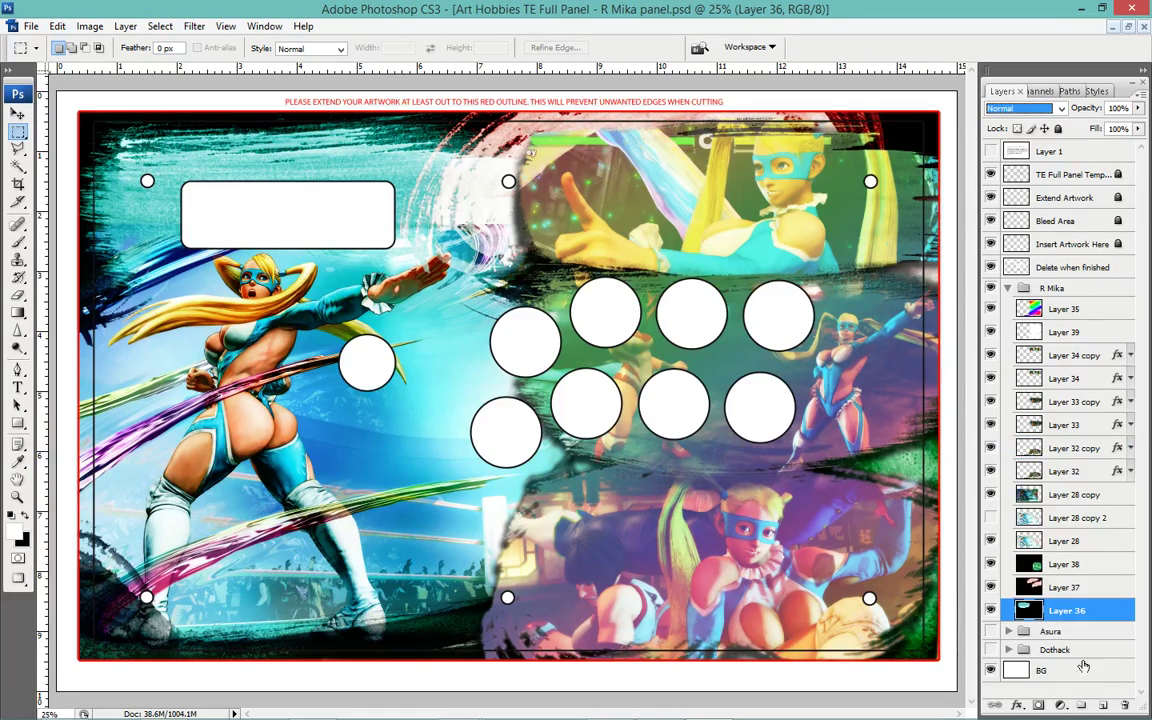
left_click(1103, 707)
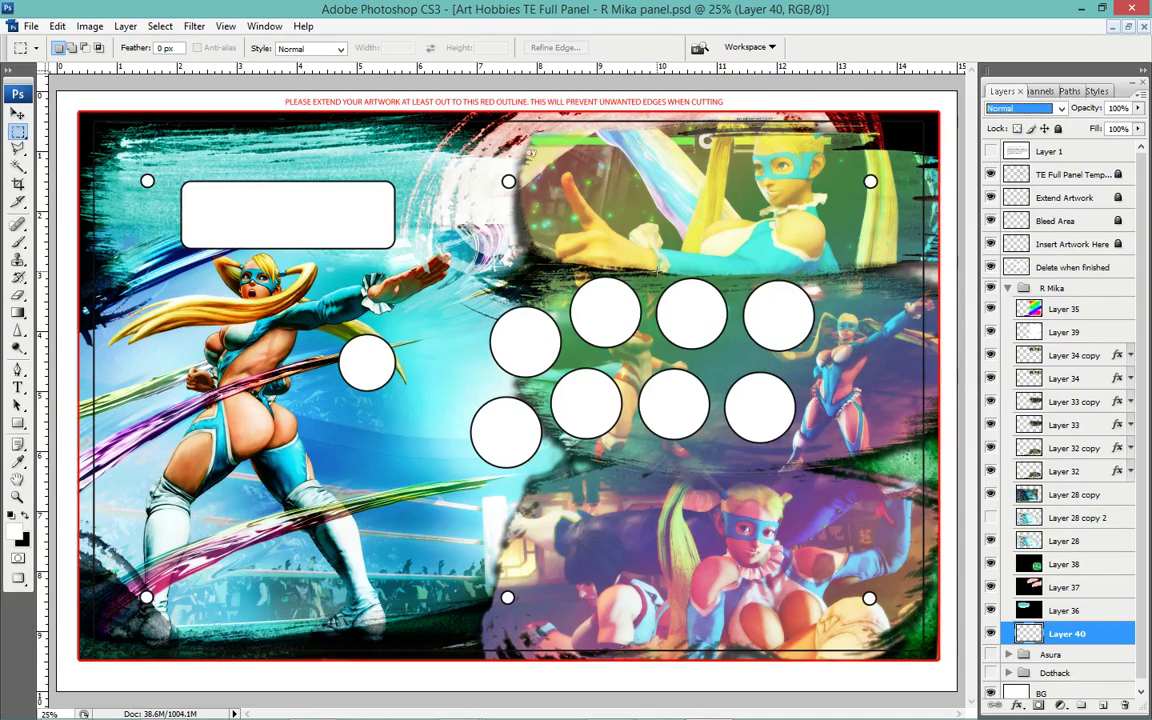
left_click(18, 114)
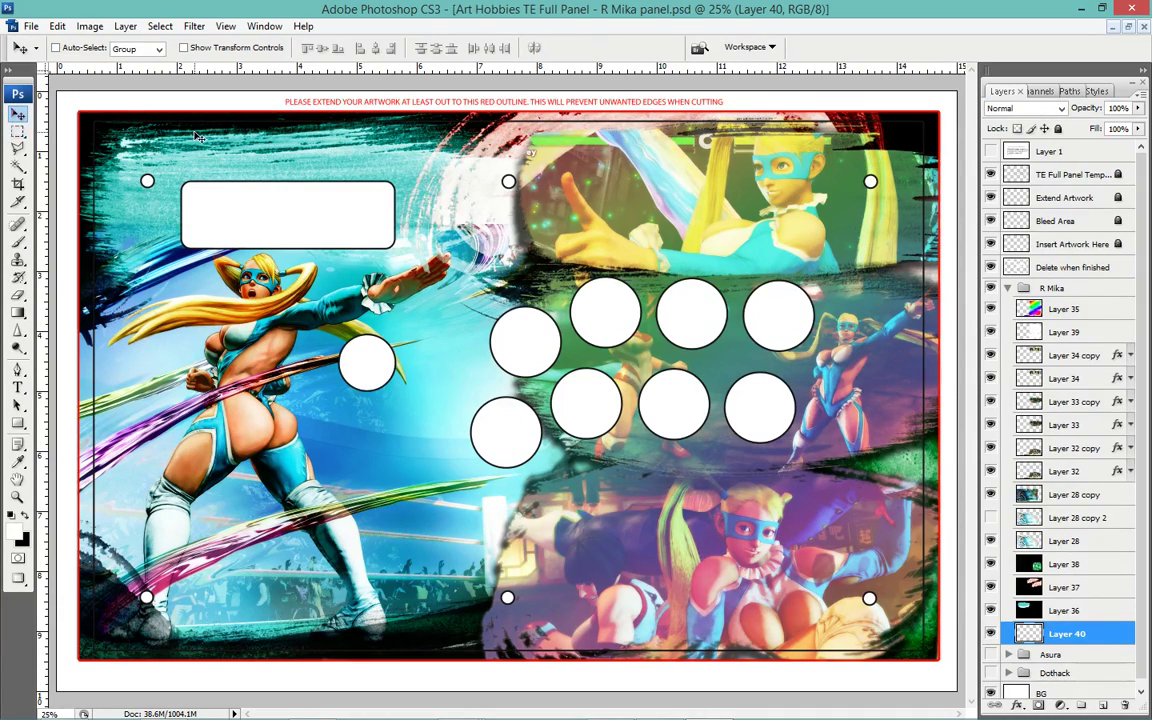
key("b")
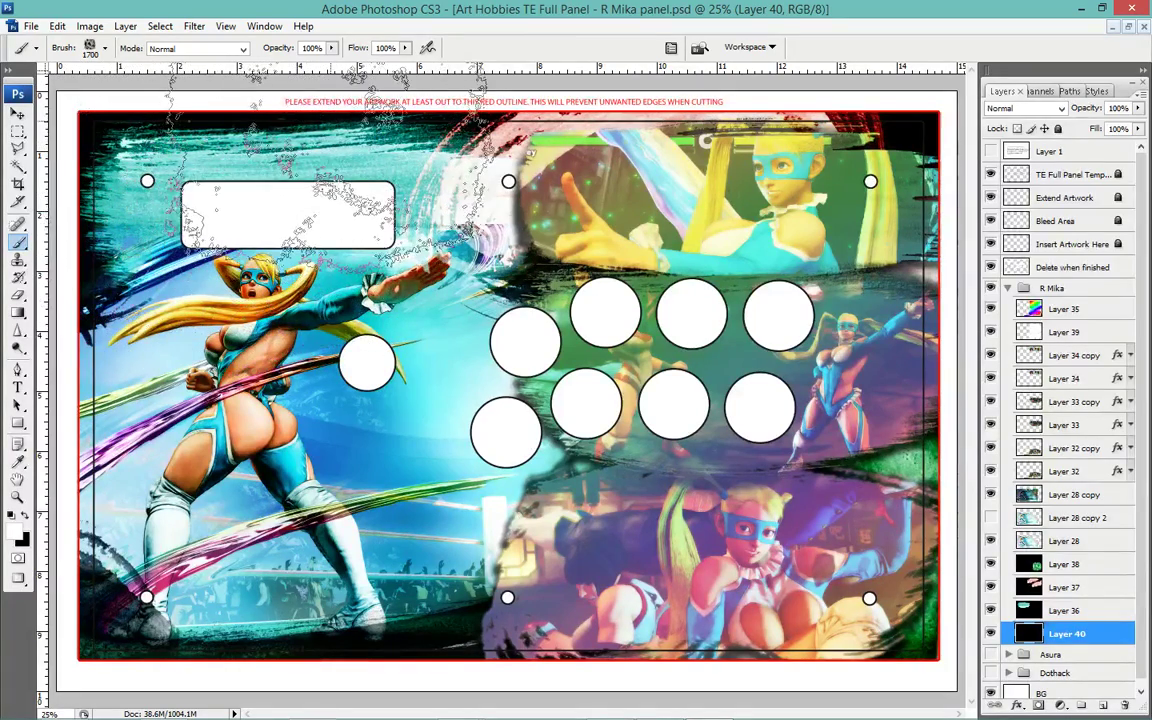
left_click_drag(331, 47, 298, 63)
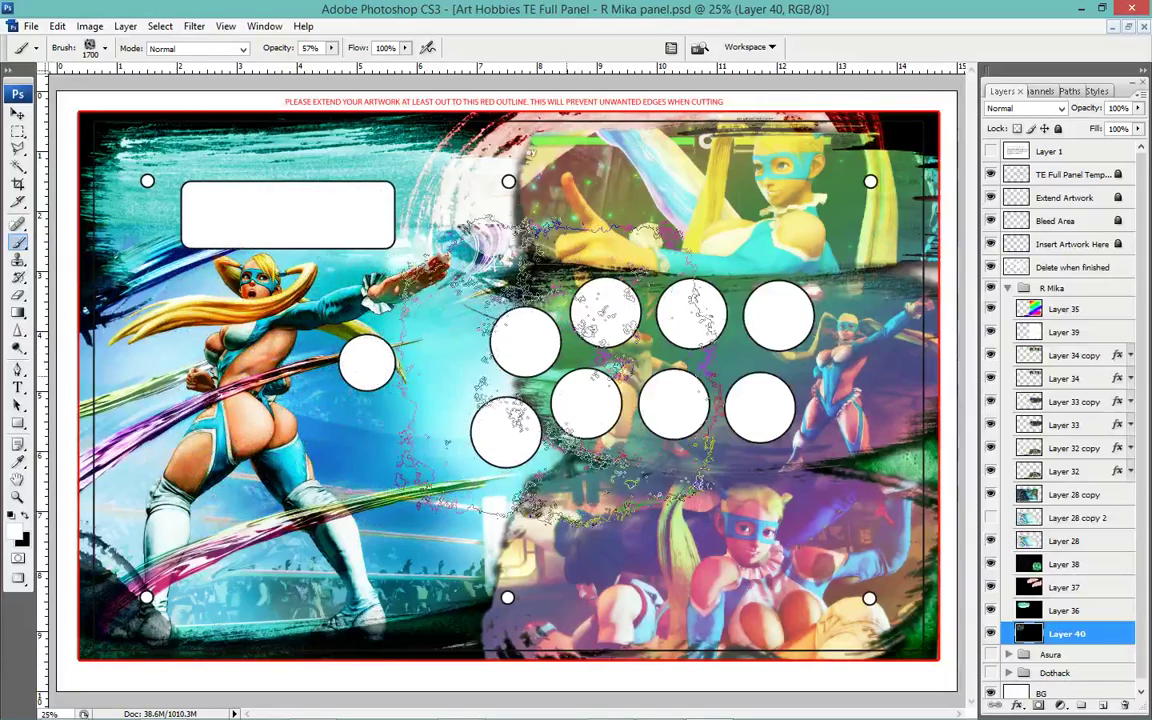
Set Layer 36's blend mode to Screen.
left_click(1047, 612)
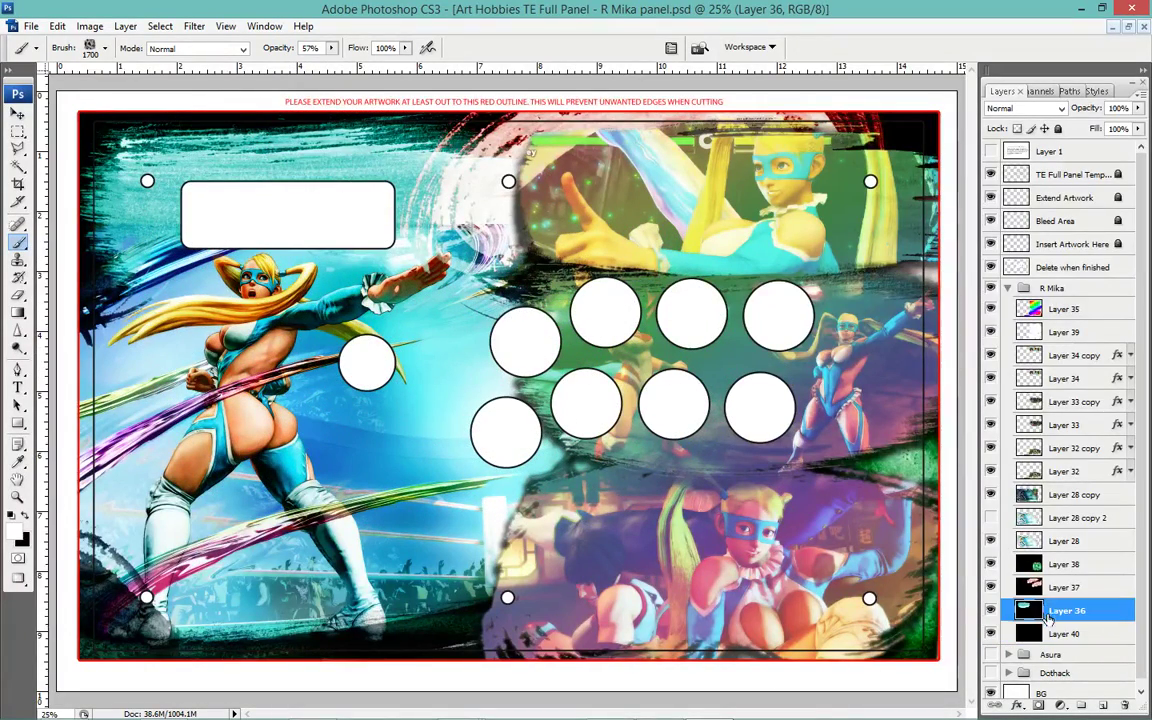
left_click(1028, 108)
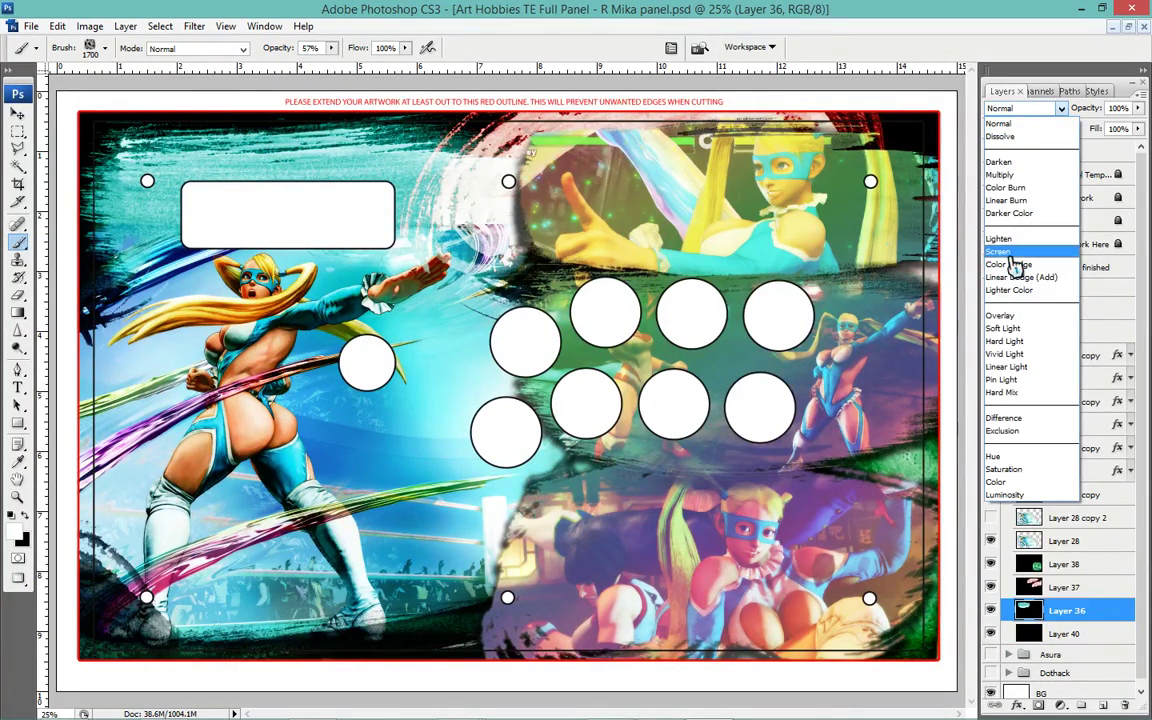
left_click(1016, 246)
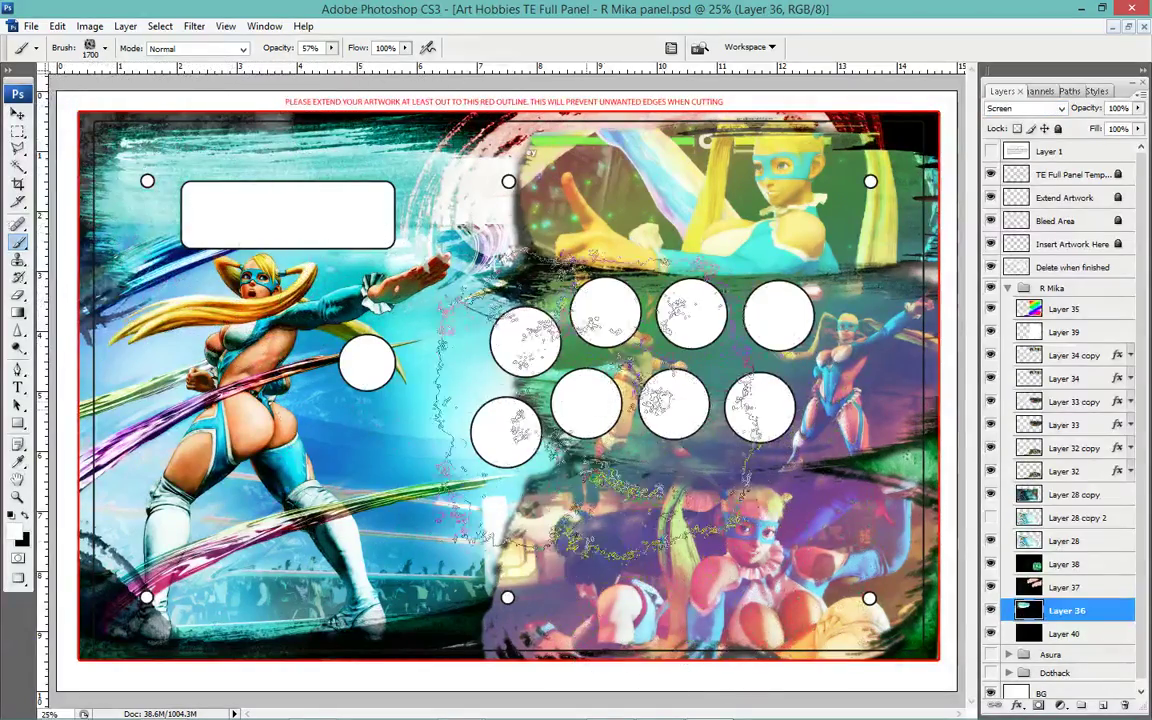
Try the 2465 and 2500 textured brush presets, ending on the 2492 tip.
right_click(415, 238)
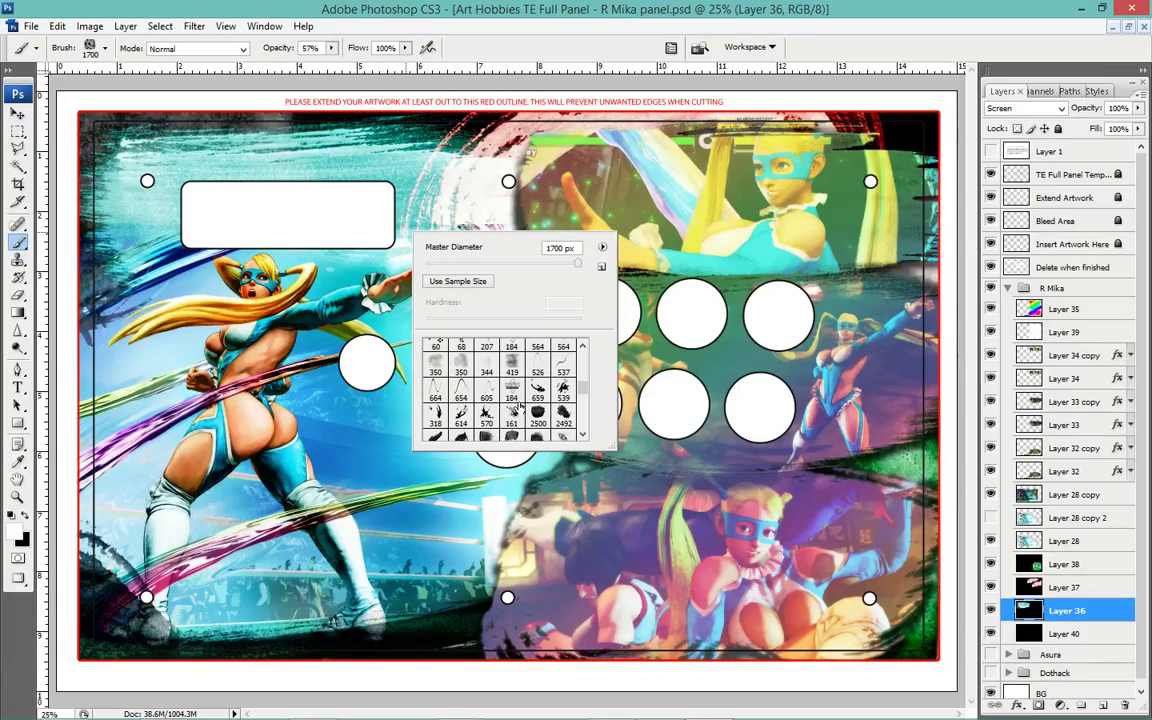
left_click(512, 415)
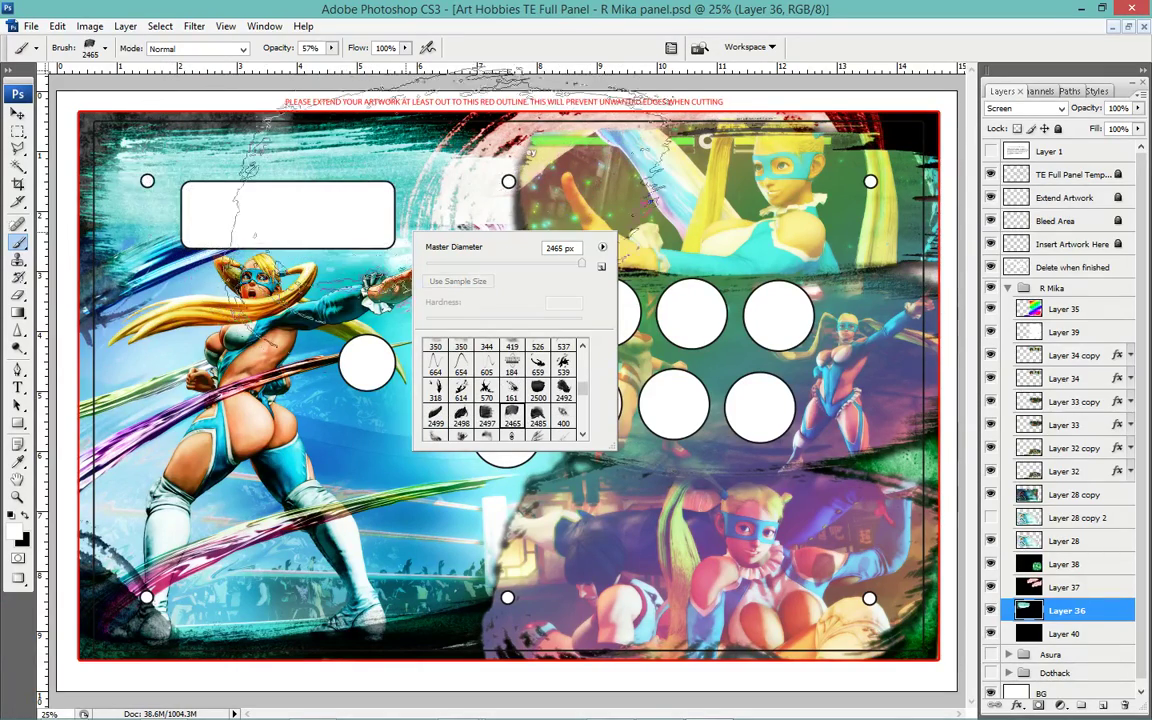
key("Return")
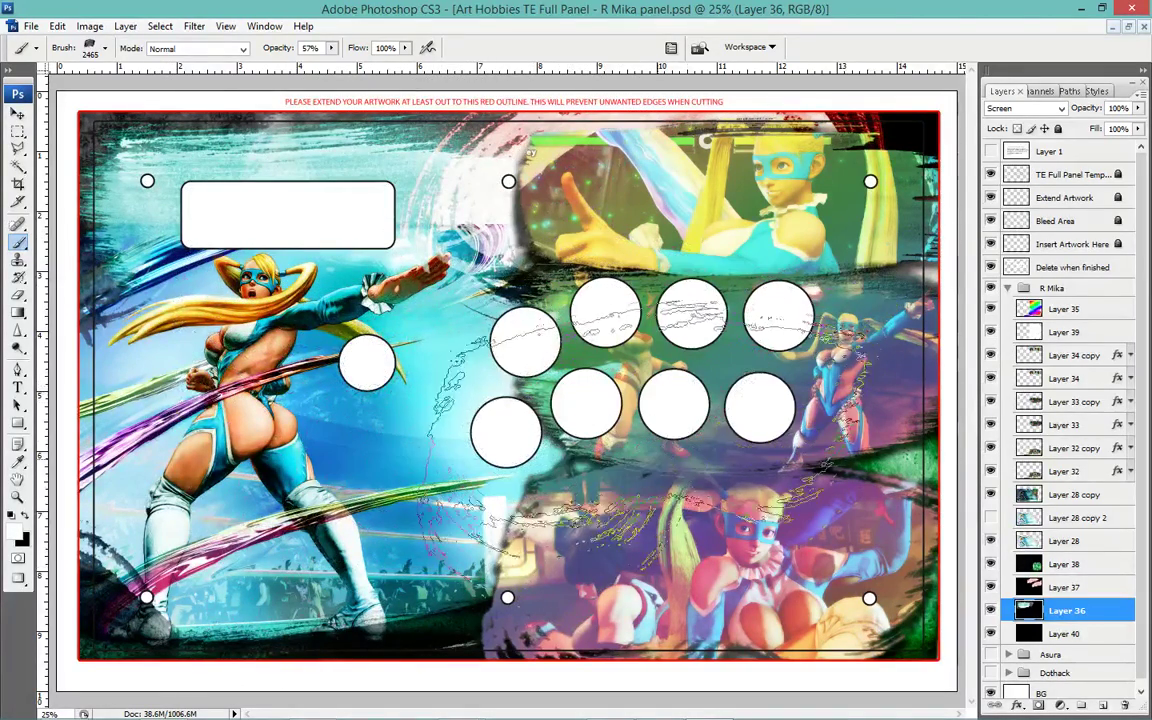
right_click(656, 480)
left_click(781, 640)
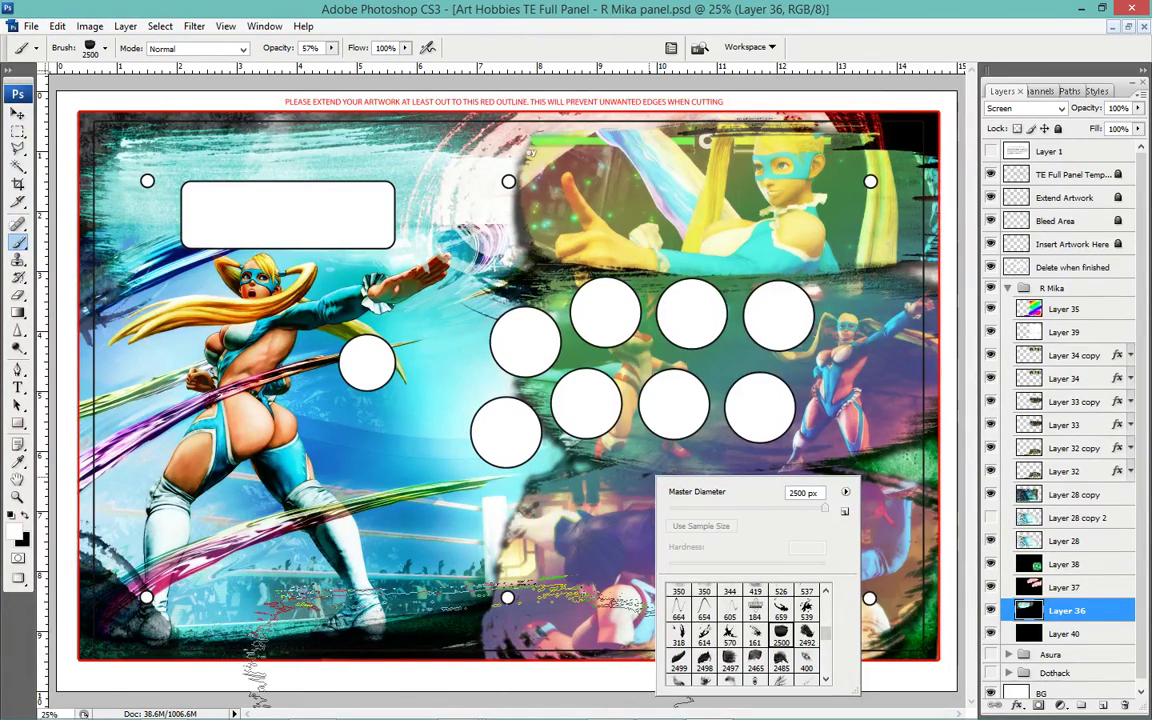
key("Return")
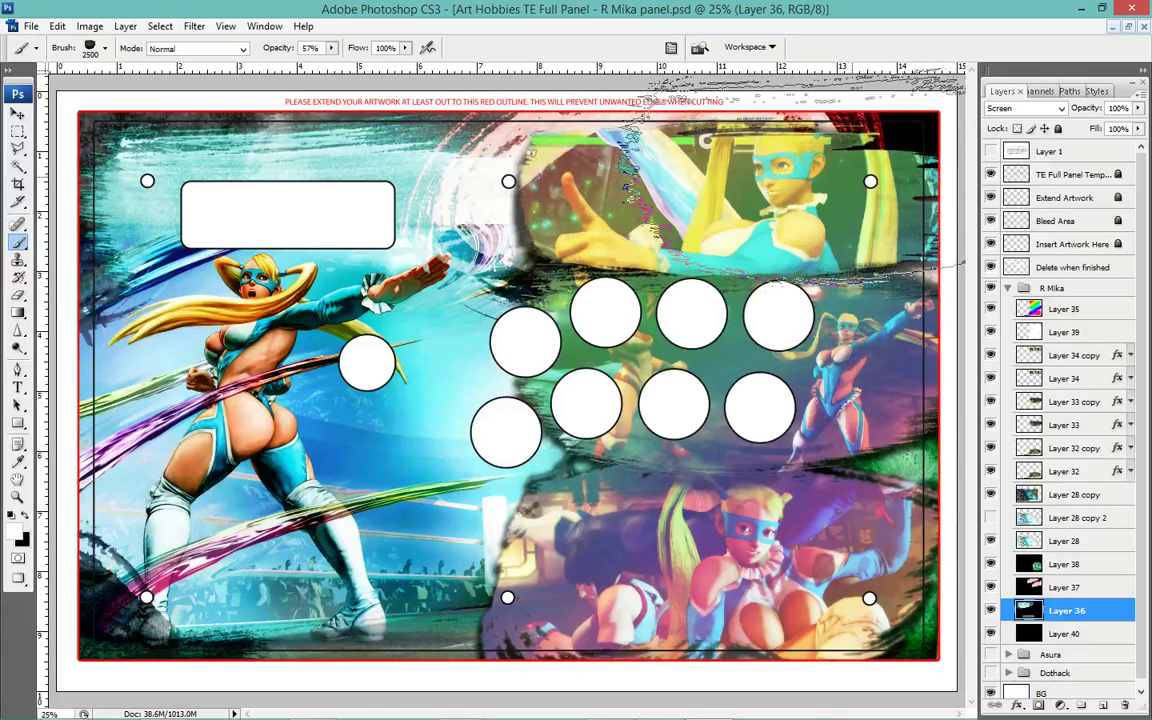
right_click(709, 556)
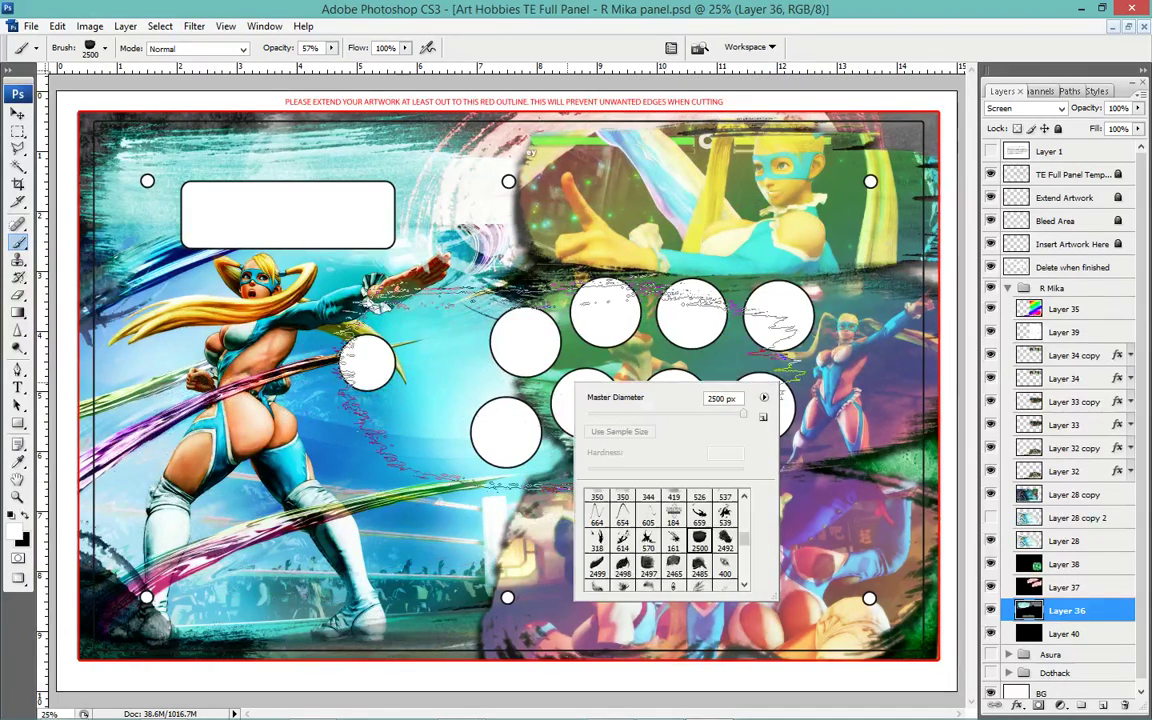
left_click(724, 548)
key("Return")
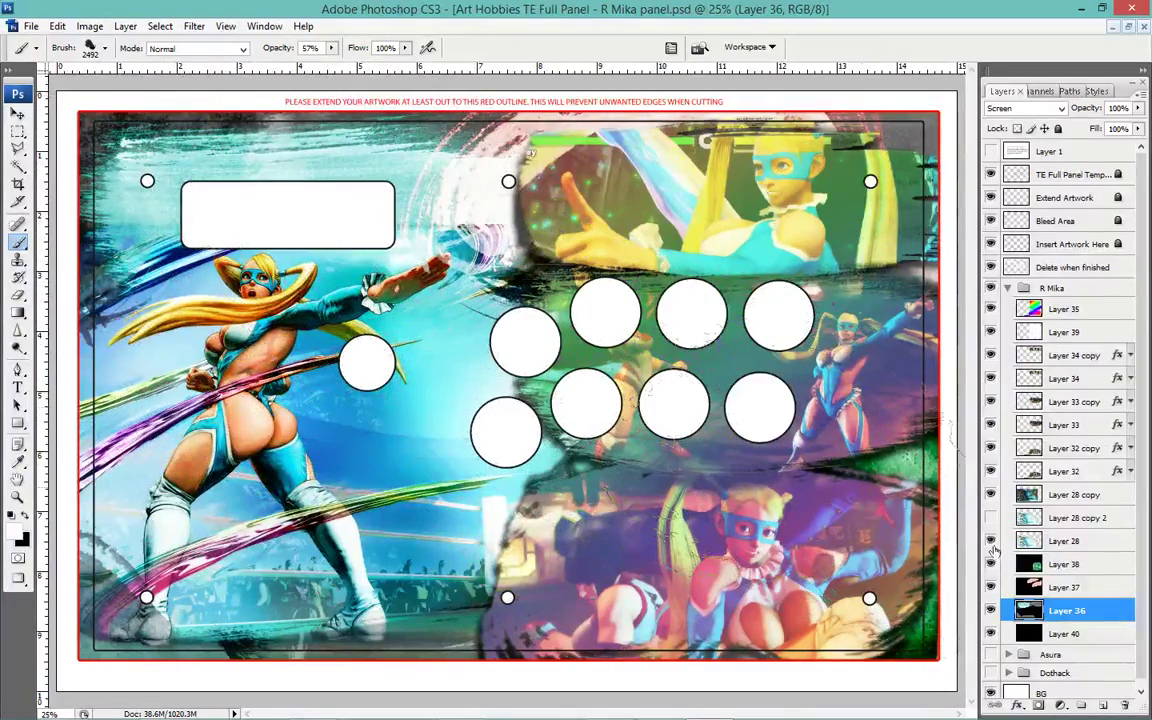
Add a new layer and set up a hard round brush enlarged to 1400 px.
left_click(1108, 706)
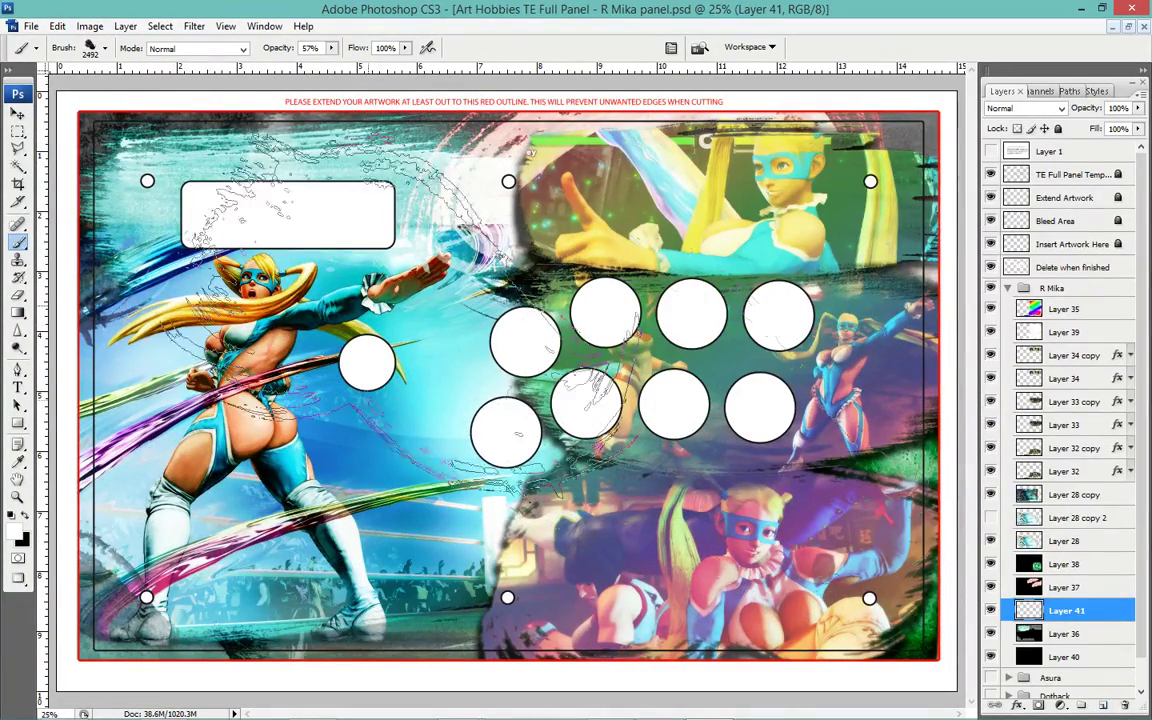
right_click(390, 357)
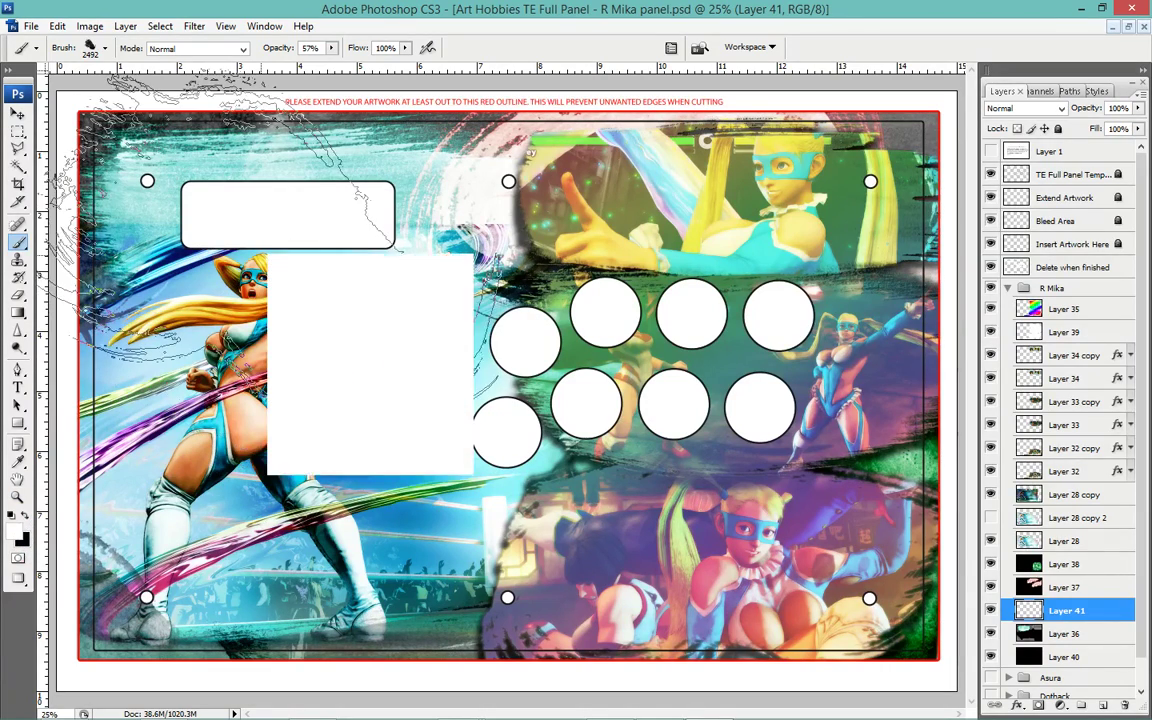
left_click_drag(437, 425, 440, 345)
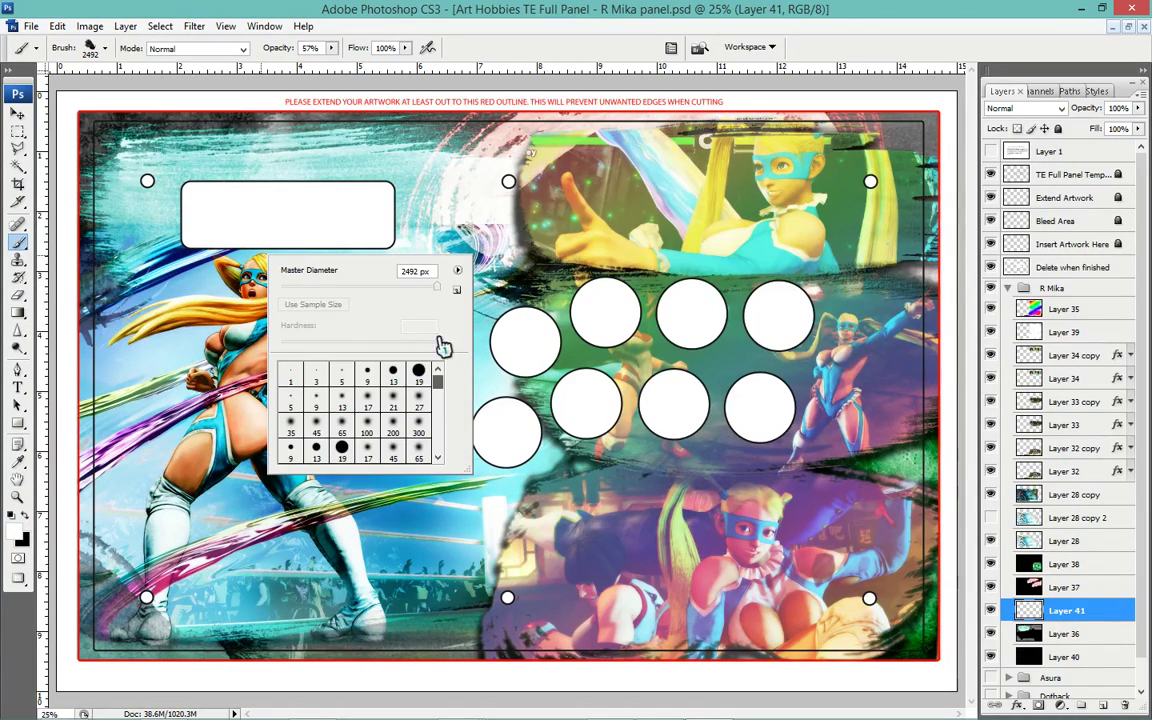
left_click(418, 375)
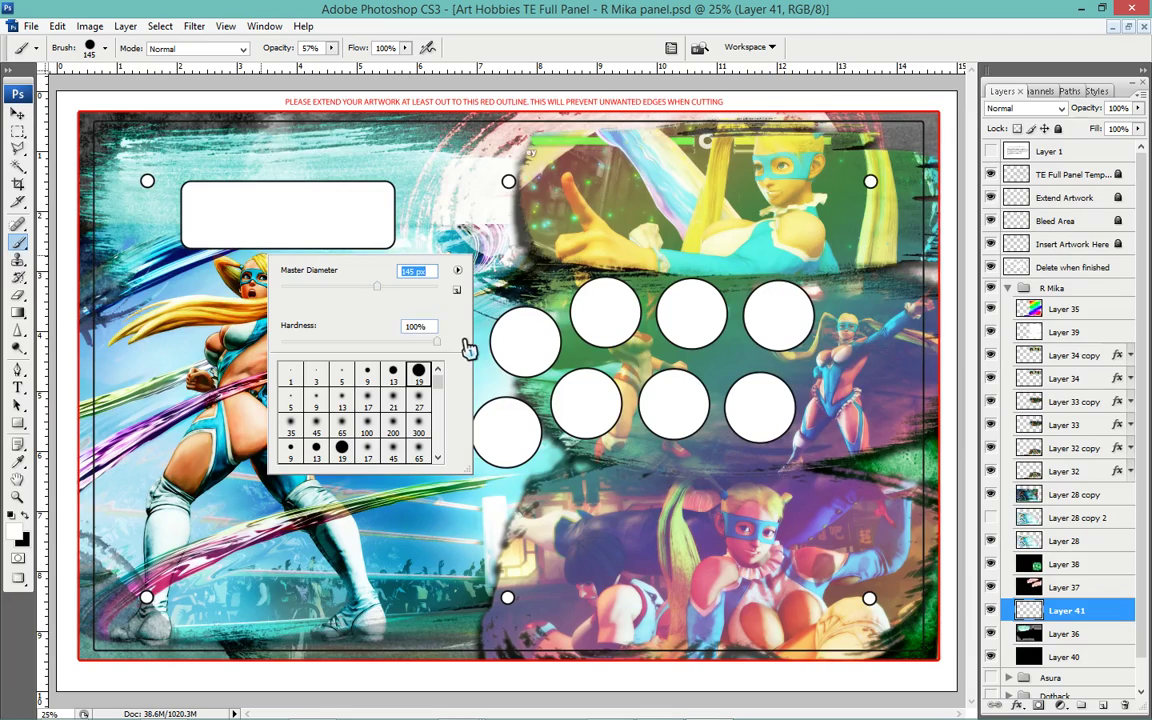
left_click_drag(295, 287, 376, 287)
left_click_drag(431, 296, 429, 290)
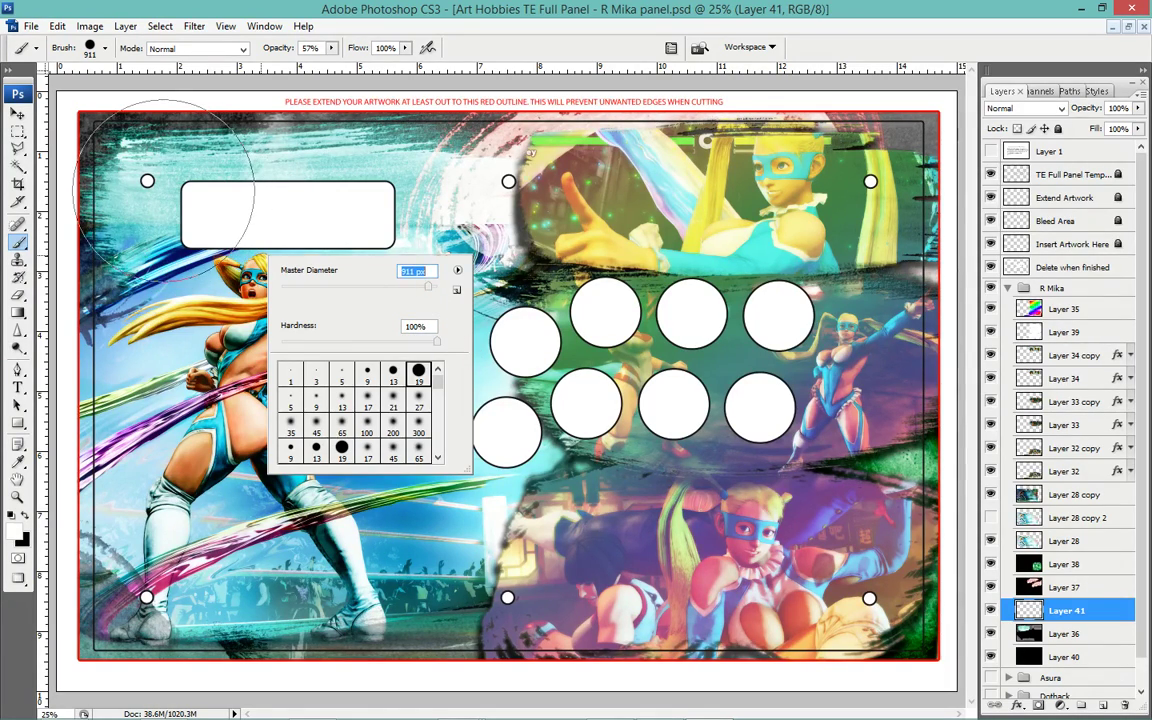
key("Return")
key("bracketright")
key("bracketright")
key("bracketright")
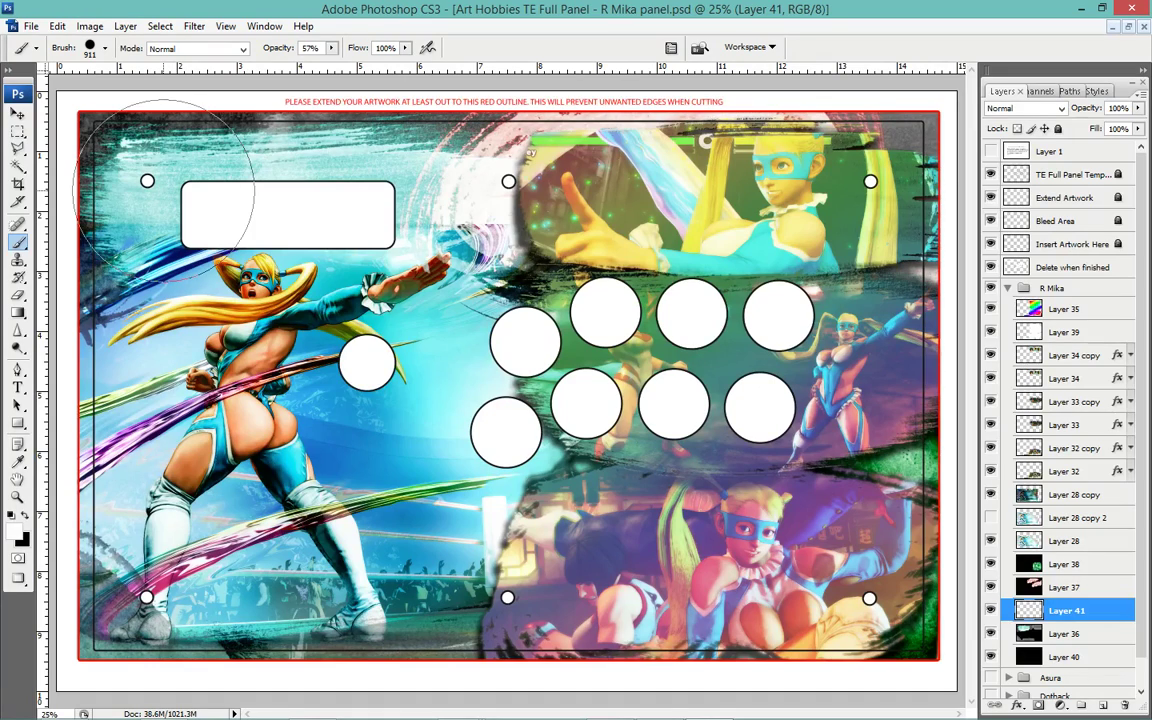
Set the foreground colour to deep red (ff1313), test a red stroke, and undo it.
right_click(416, 397)
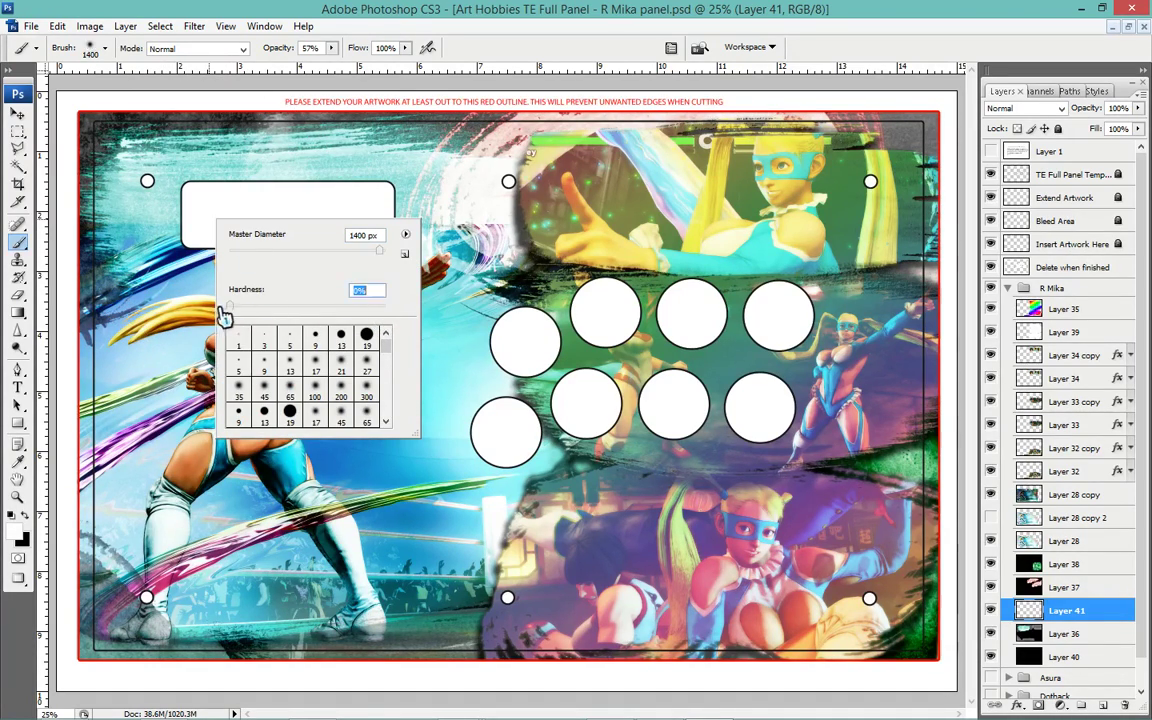
left_click(16, 515)
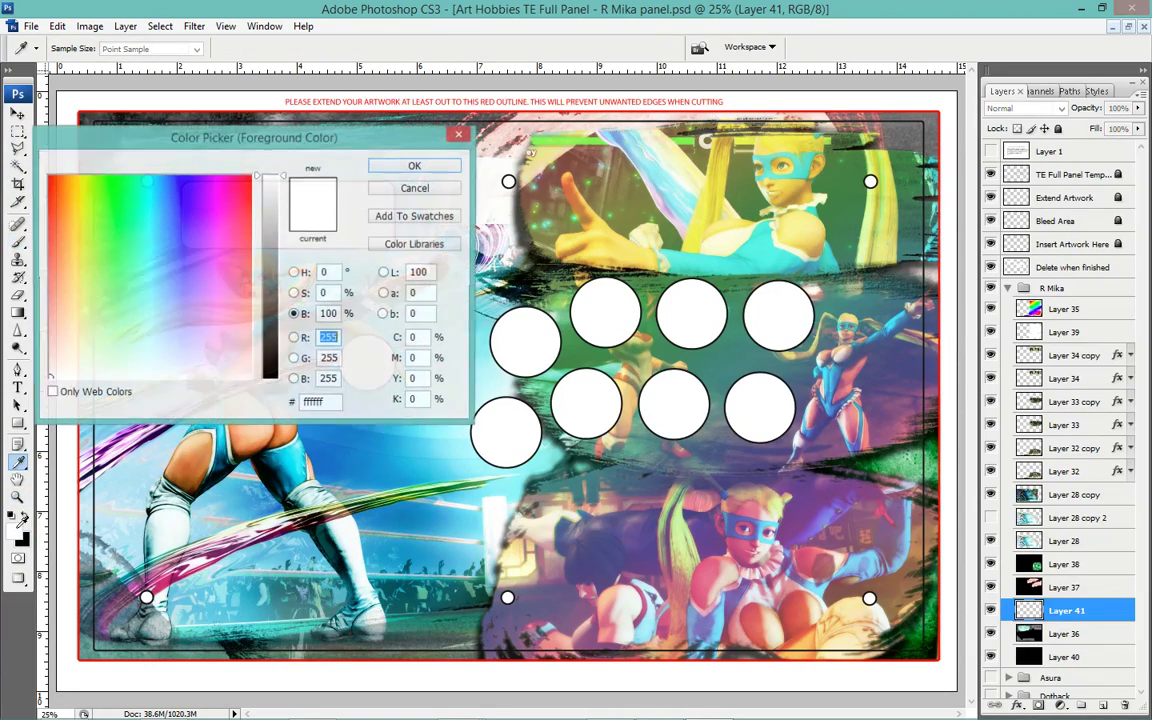
left_click(255, 185)
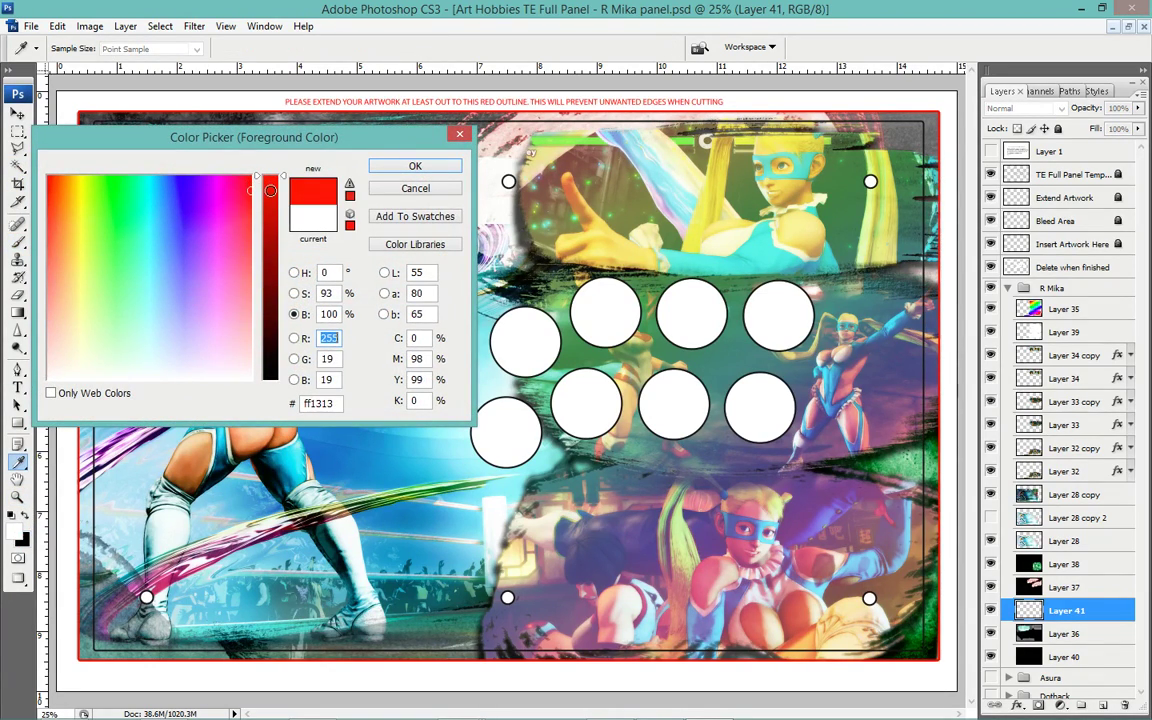
left_click(281, 217)
left_click(435, 167)
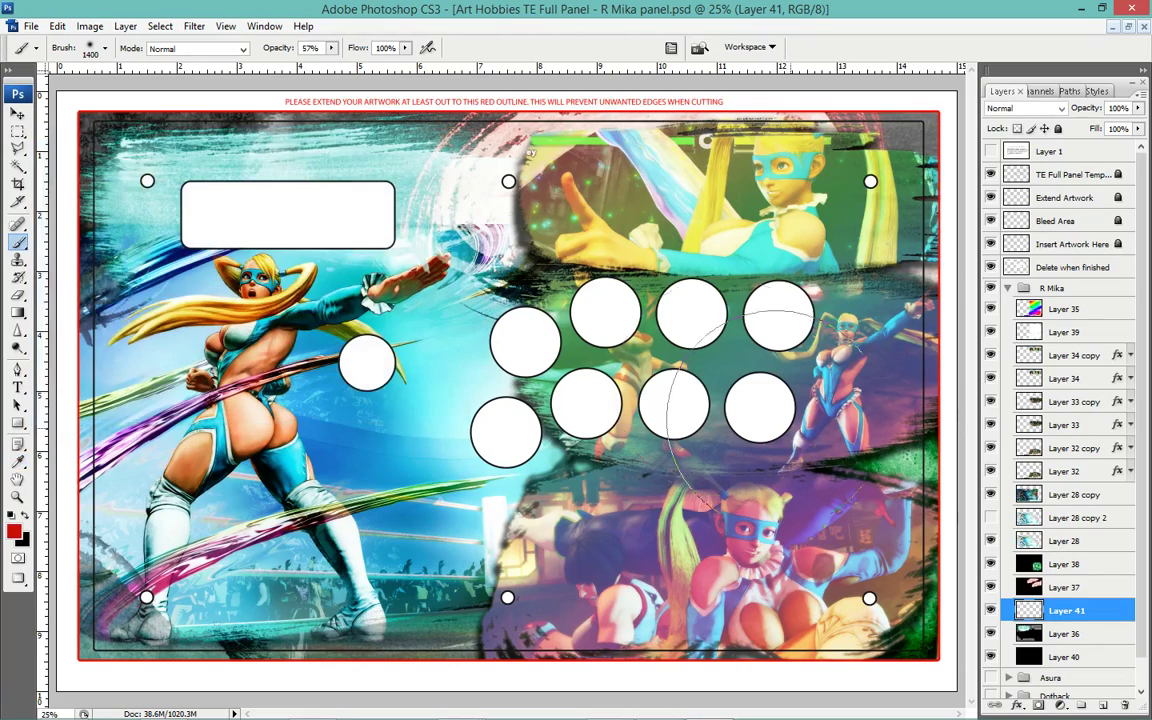
left_click_drag(147, 160, 230, 170)
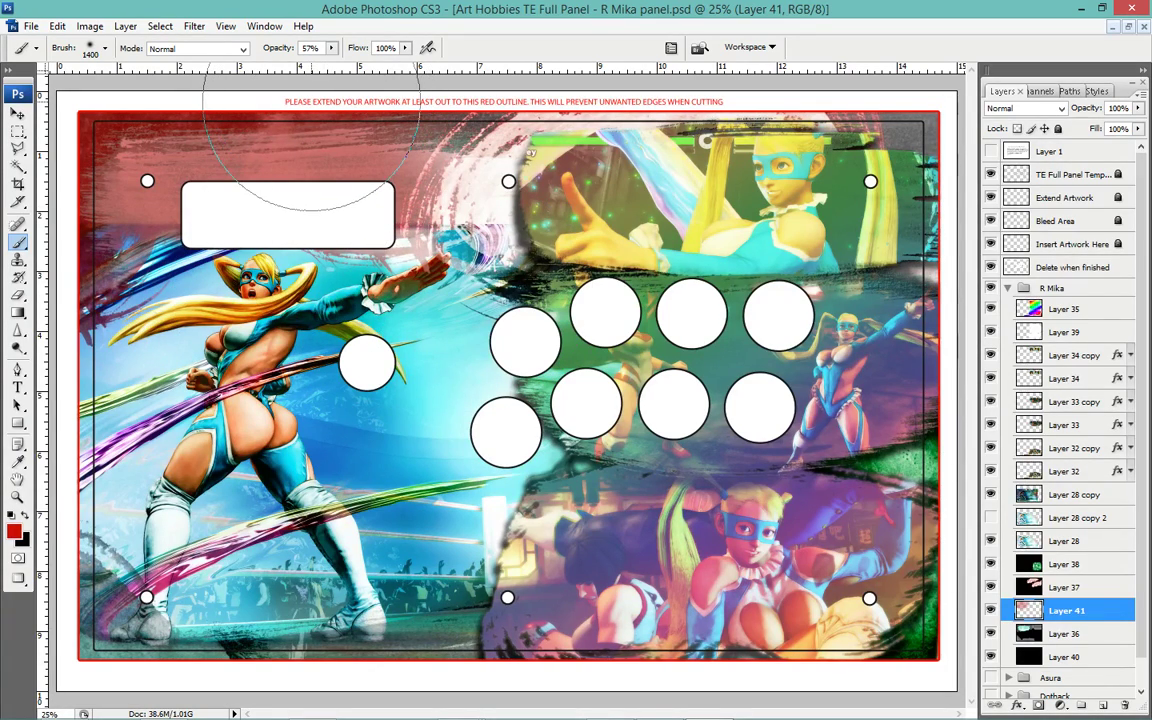
key("ctrl+z")
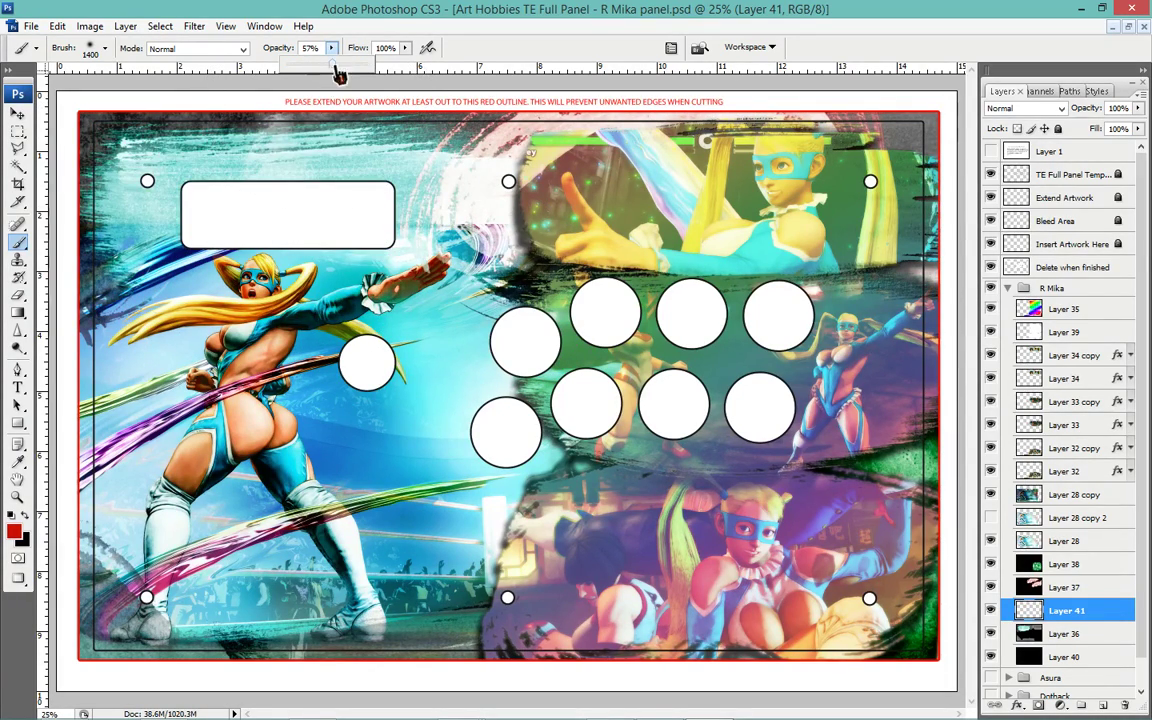
Set Layer 41 to Color blend mode and paint a red tint over the top-left edge.
left_click(1060, 110)
left_click(1005, 478)
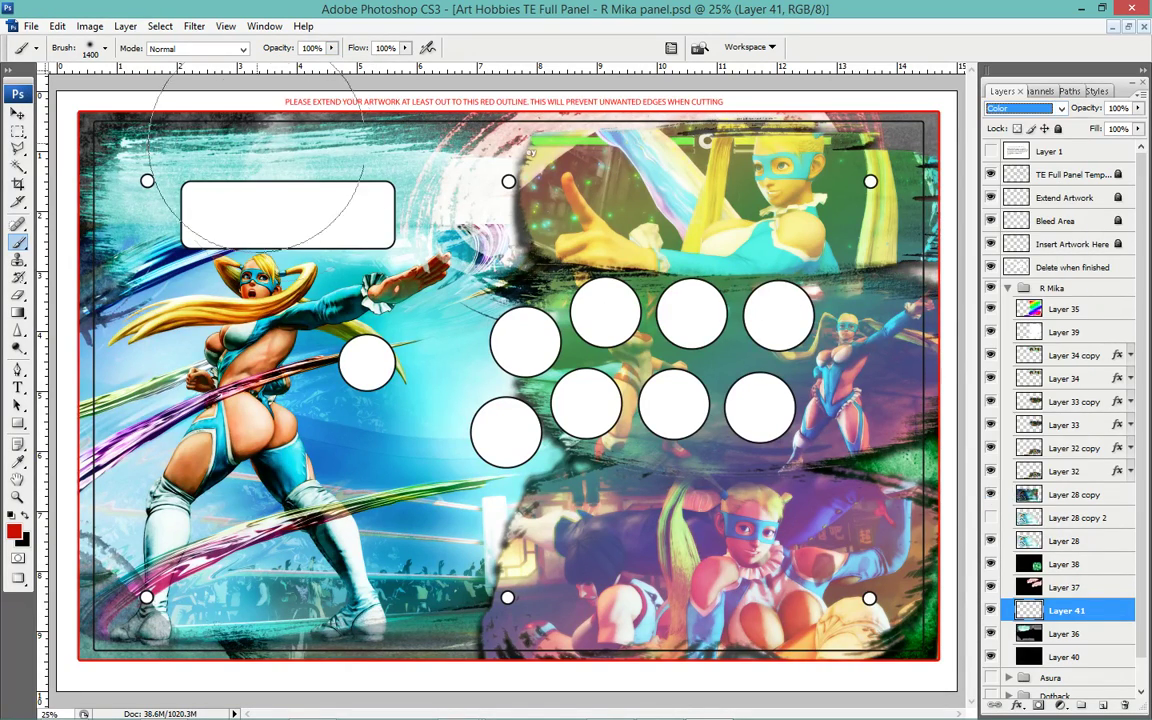
left_click_drag(257, 157, 90, 210)
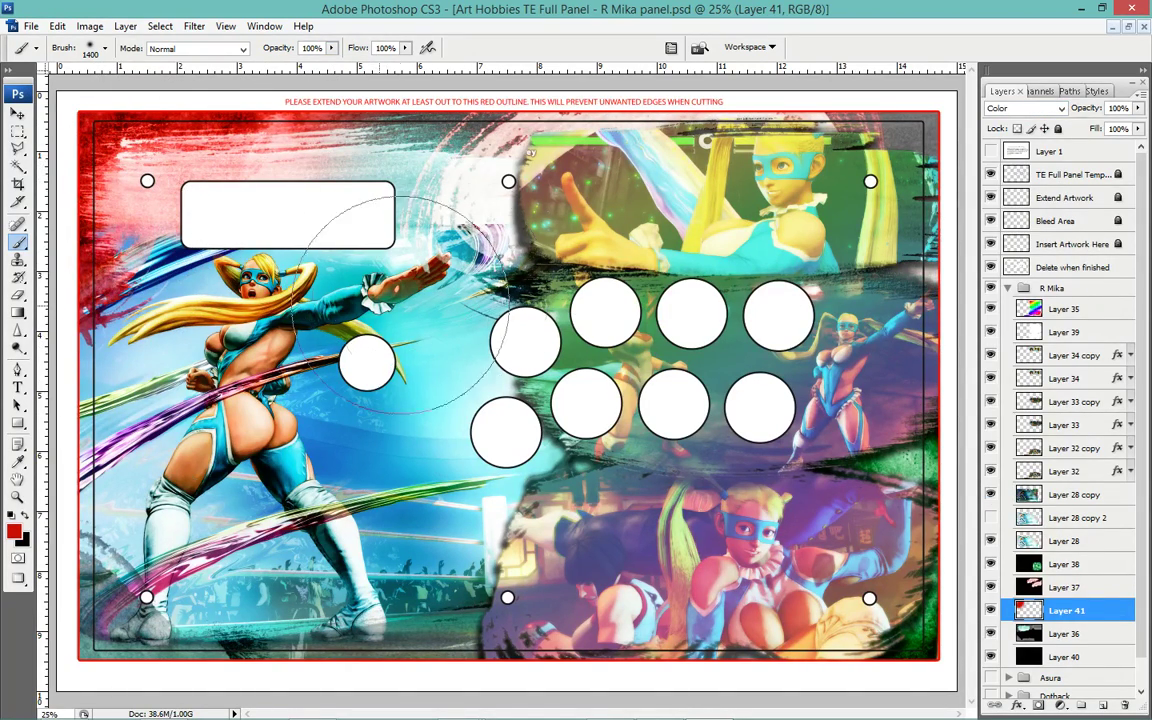
right_click(414, 262)
Switch the painting colour to magenta, then to purple.
left_click(20, 533)
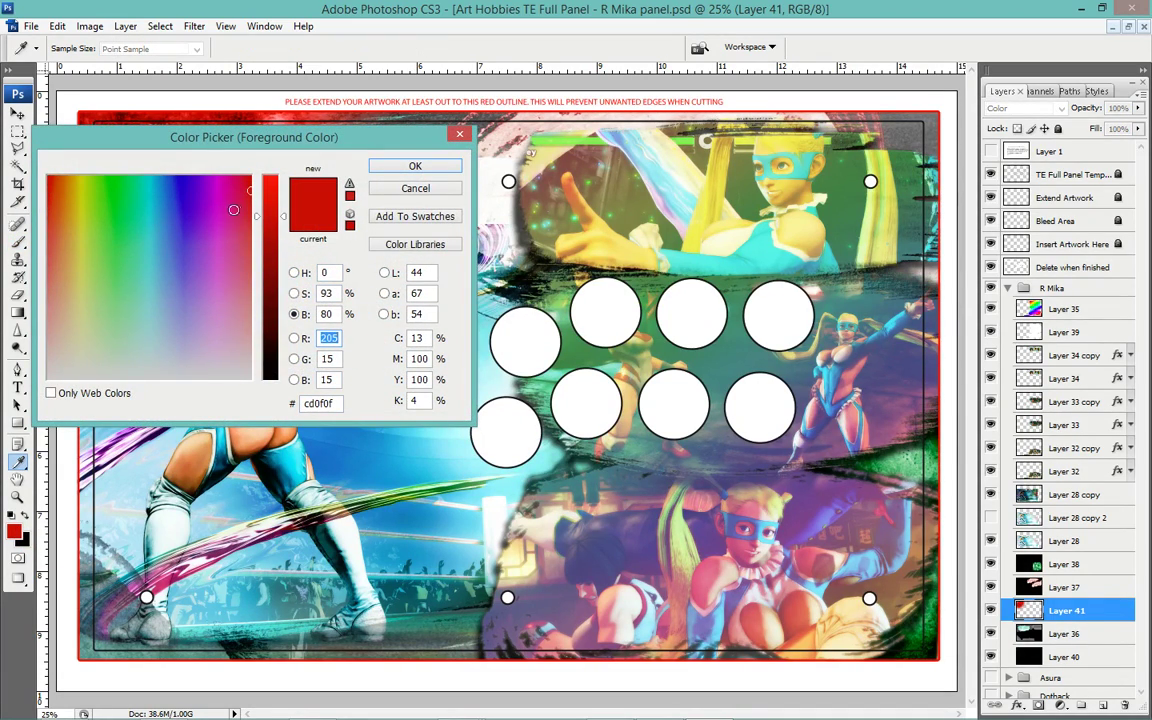
left_click(227, 191)
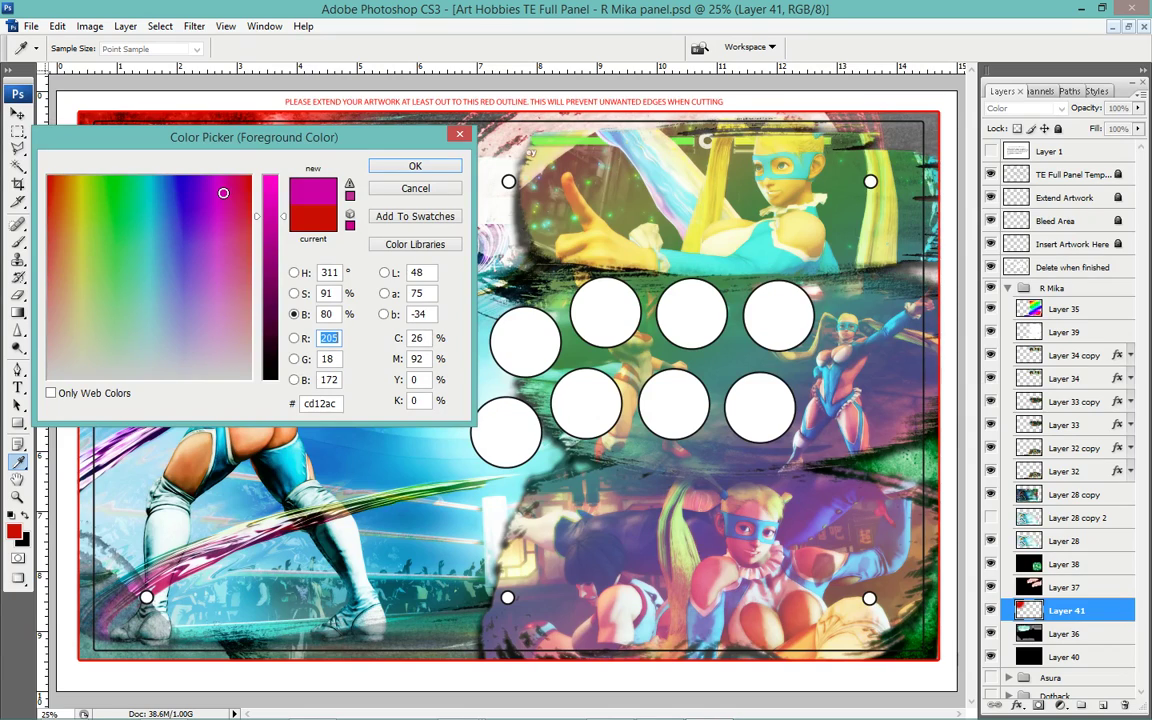
left_click(410, 168)
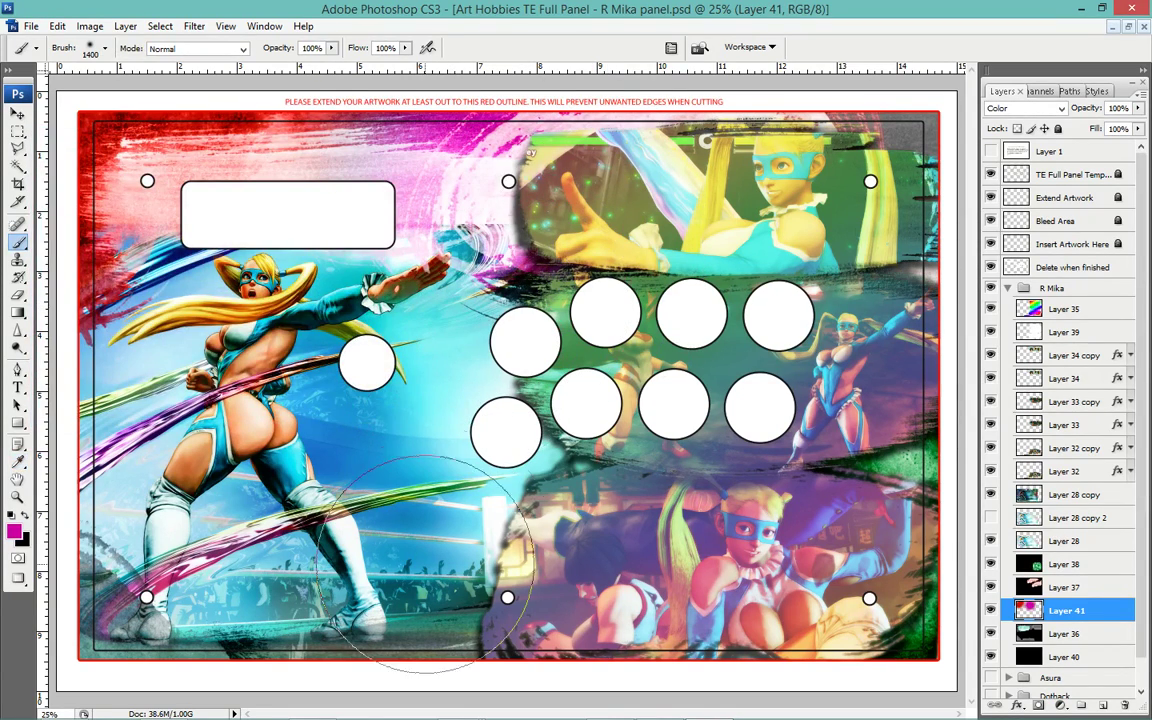
right_click(563, 303)
left_click(12, 531)
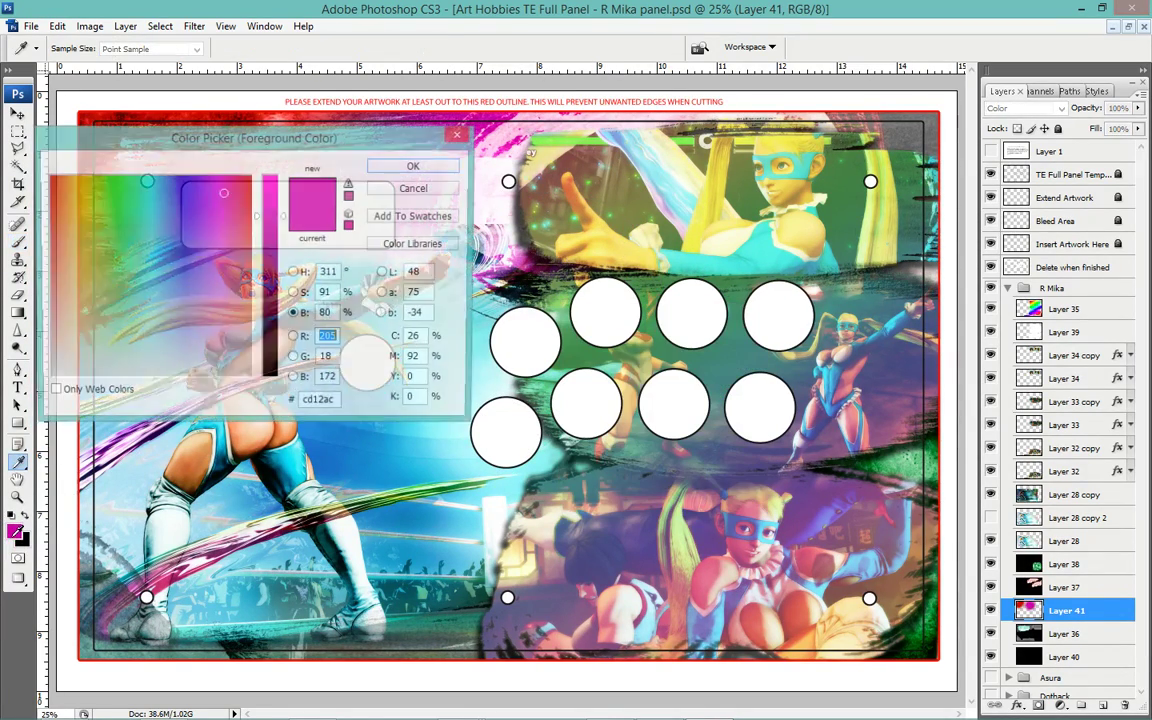
left_click(192, 200)
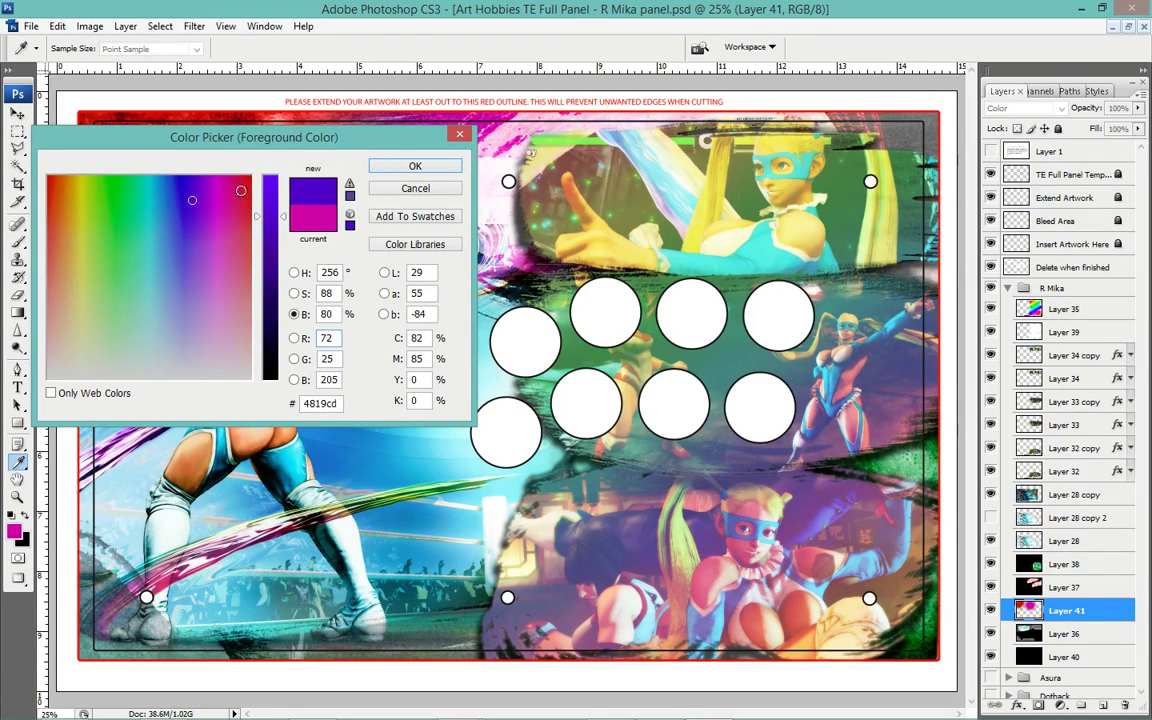
left_click(414, 166)
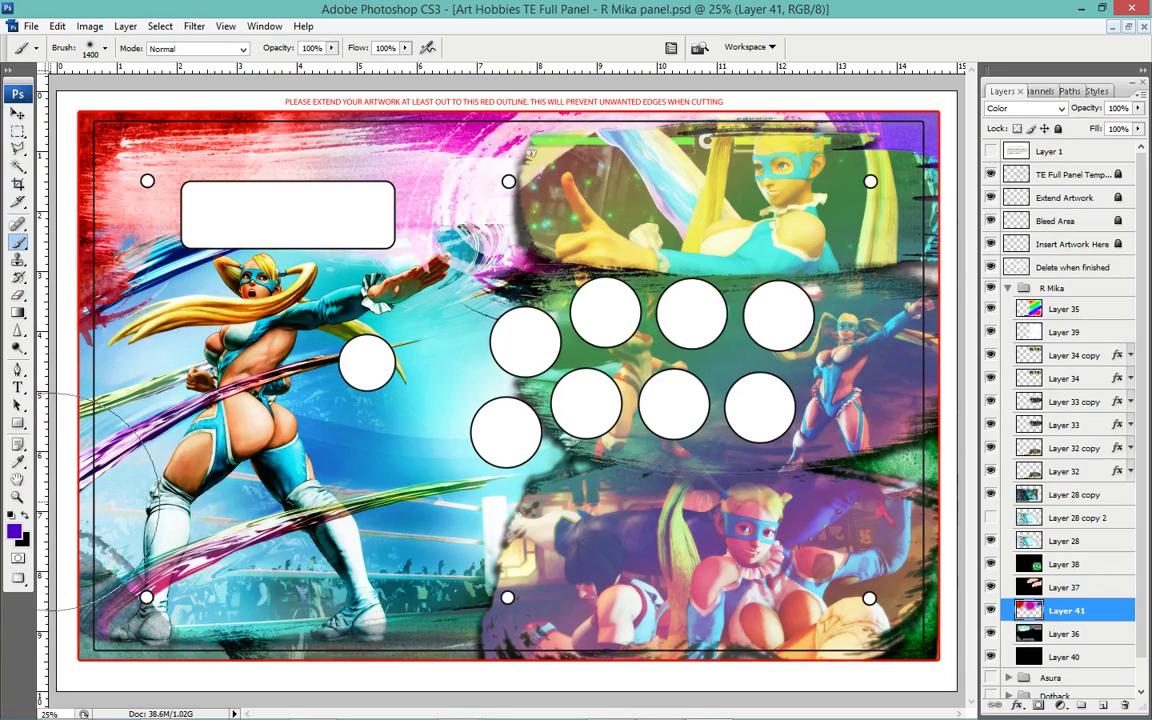
Pick blue, then teal, and brush a teal tint across the artwork.
left_click(14, 530)
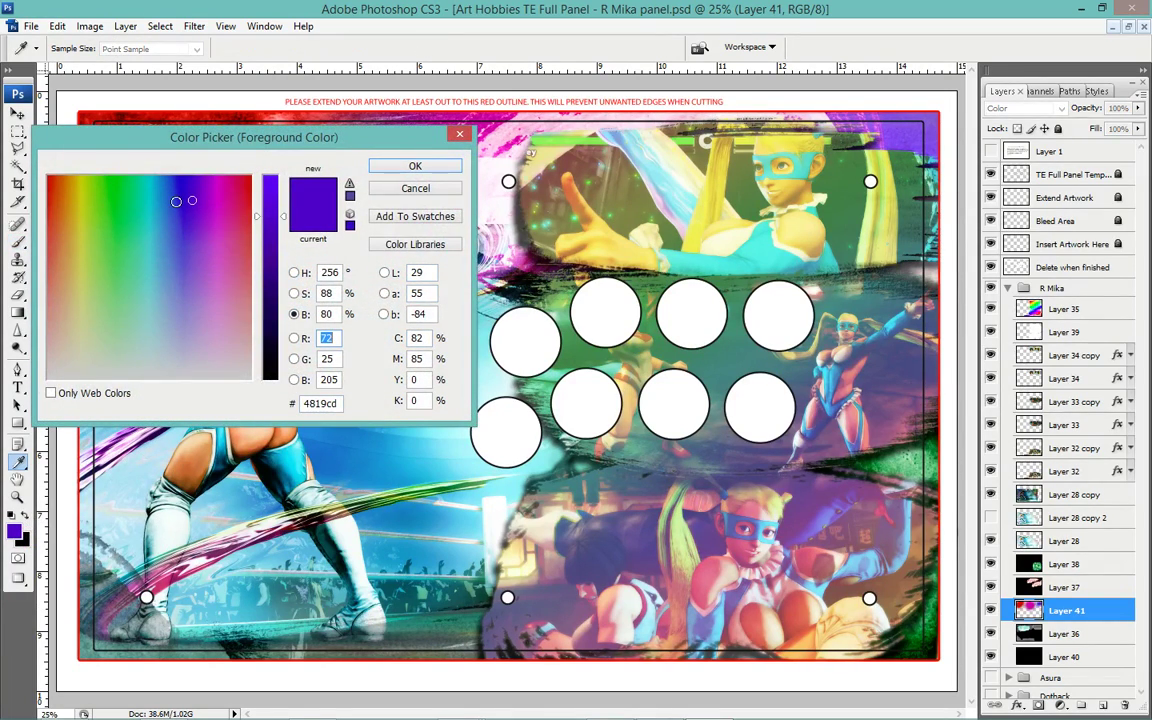
left_click(175, 202)
left_click(415, 166)
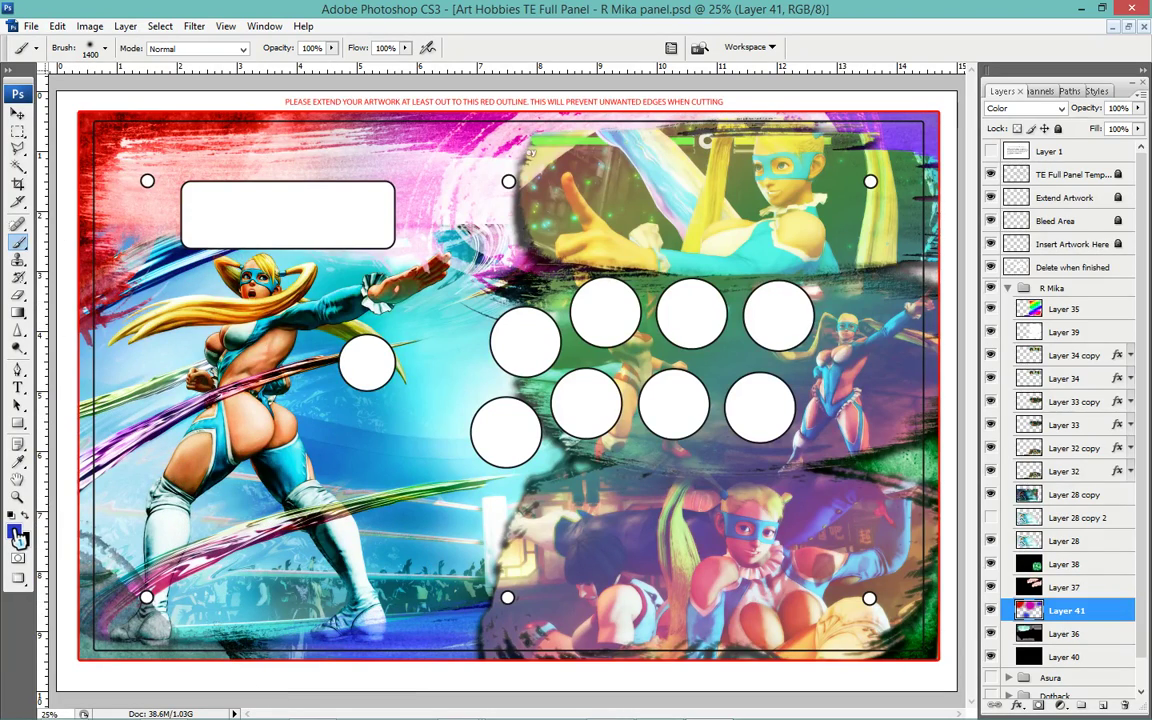
left_click(15, 533)
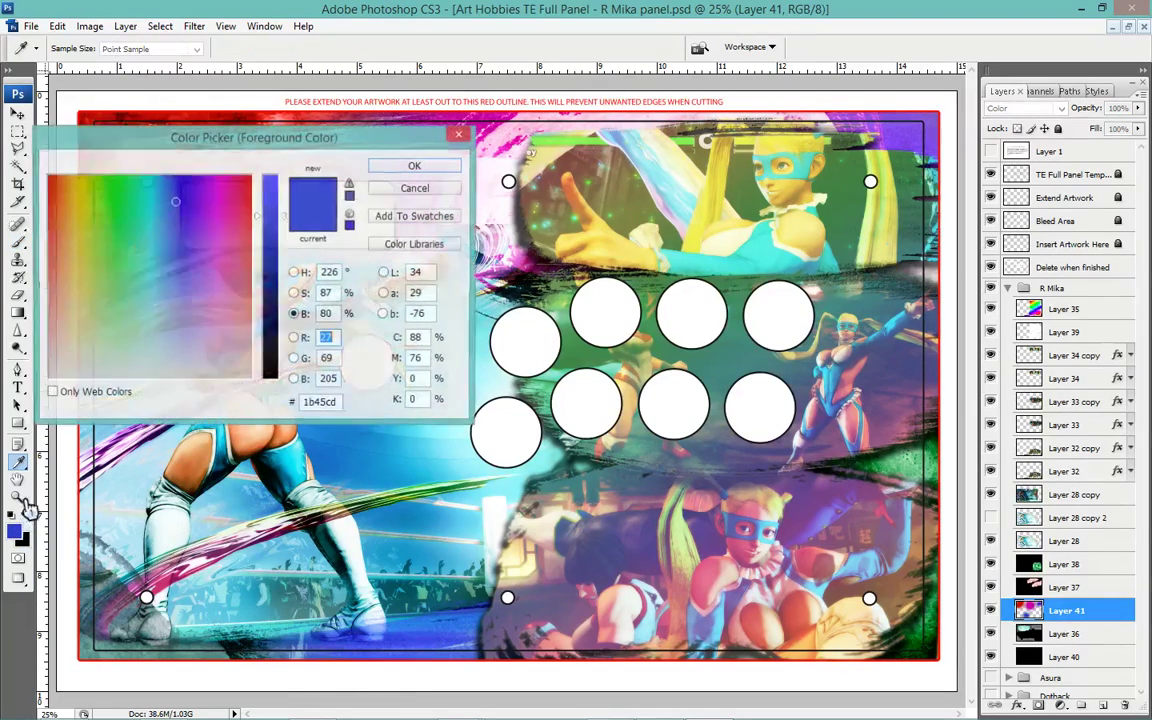
left_click(144, 195)
left_click(391, 172)
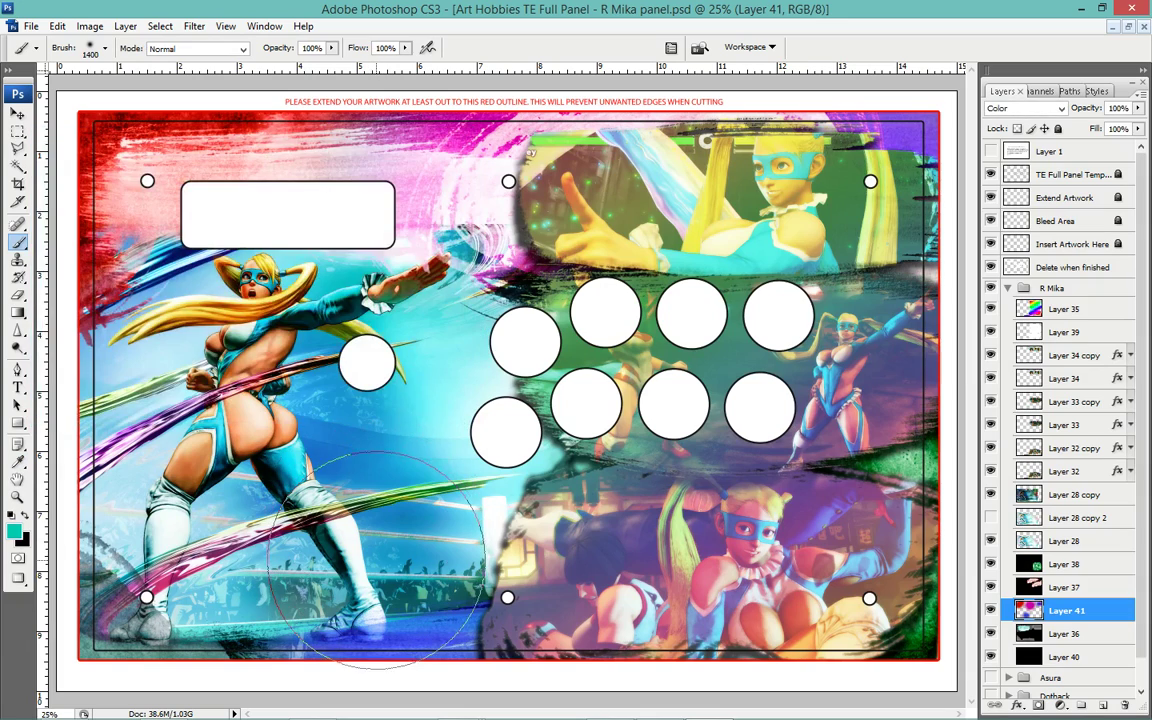
left_click_drag(450, 250, 510, 360)
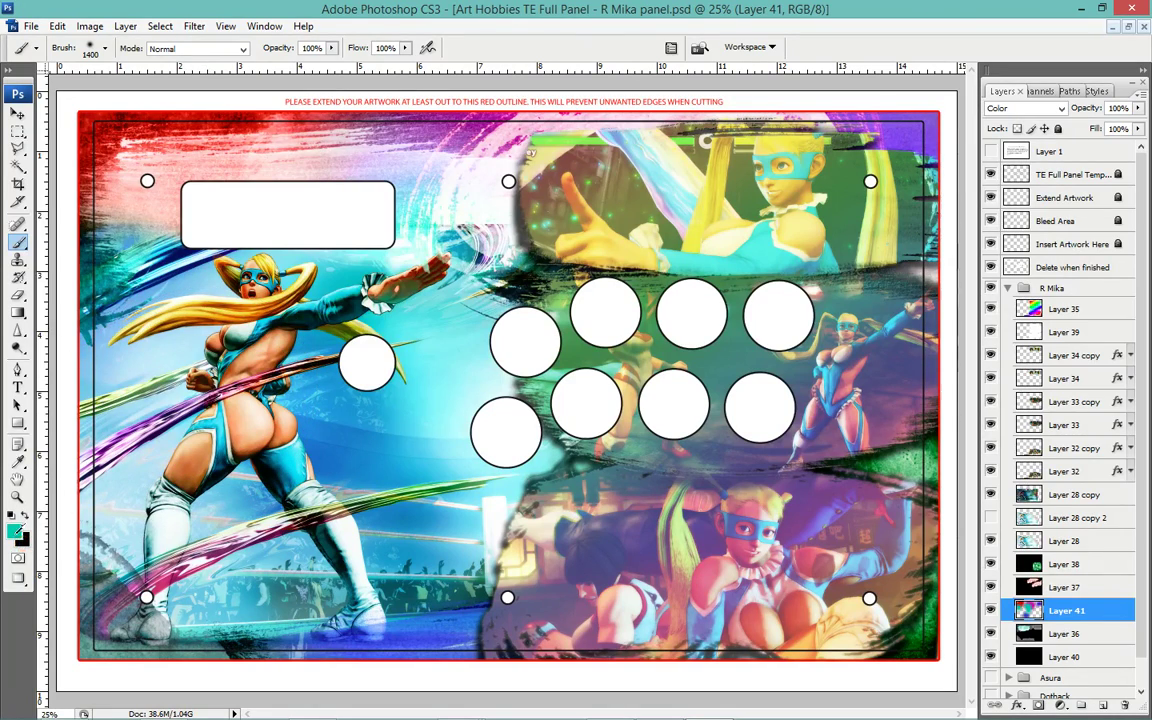
Change the painting colour to green and review the brush size settings.
left_click(14, 531)
left_click(120, 207)
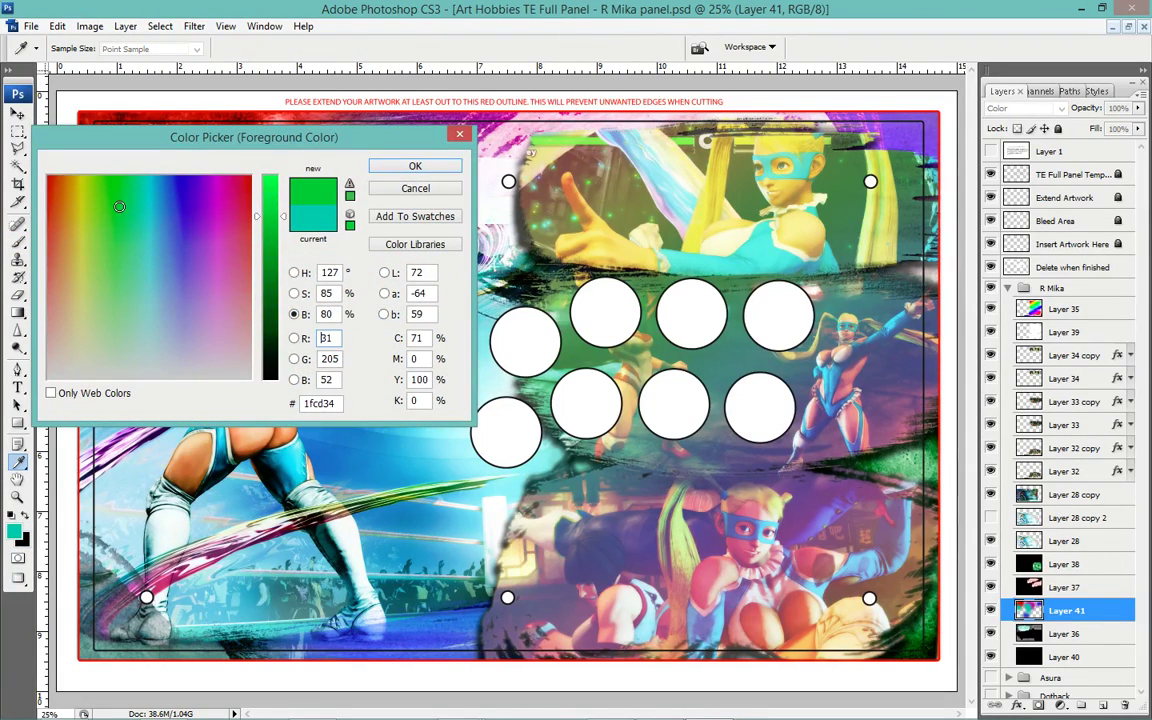
left_click(392, 175)
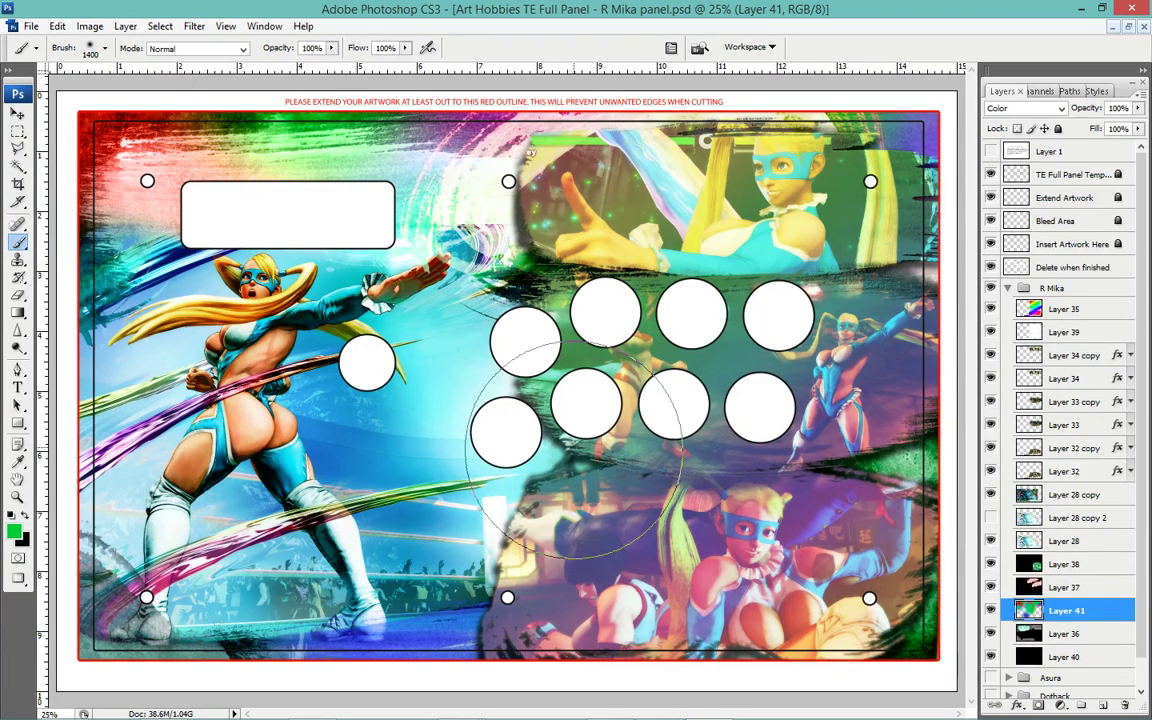
right_click(583, 433)
left_click(213, 445)
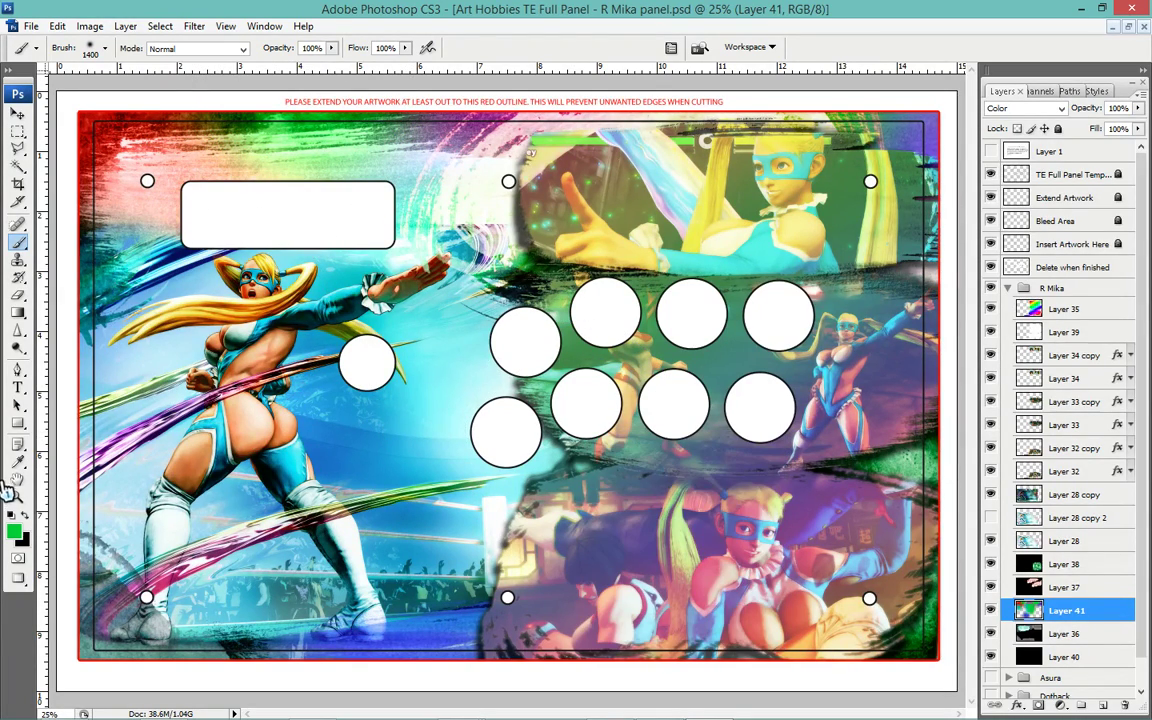
Pick a bright yellow and tint the upper-left artwork and upper-right figure.
left_click(16, 536)
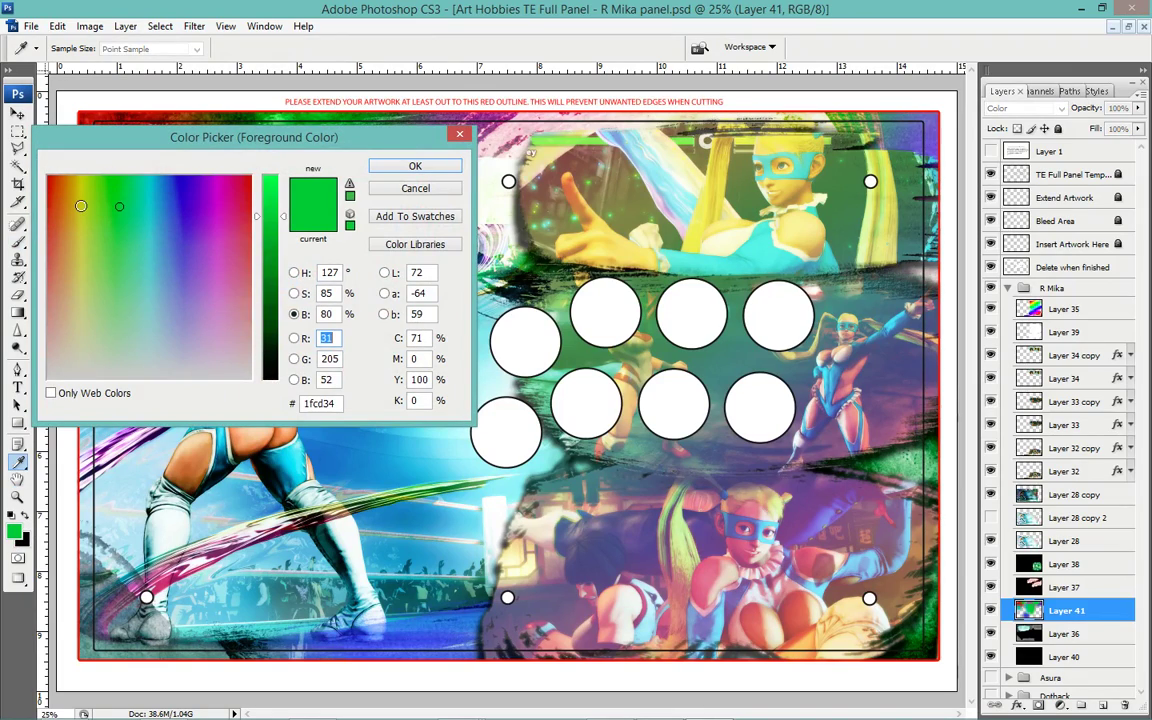
left_click(81, 206)
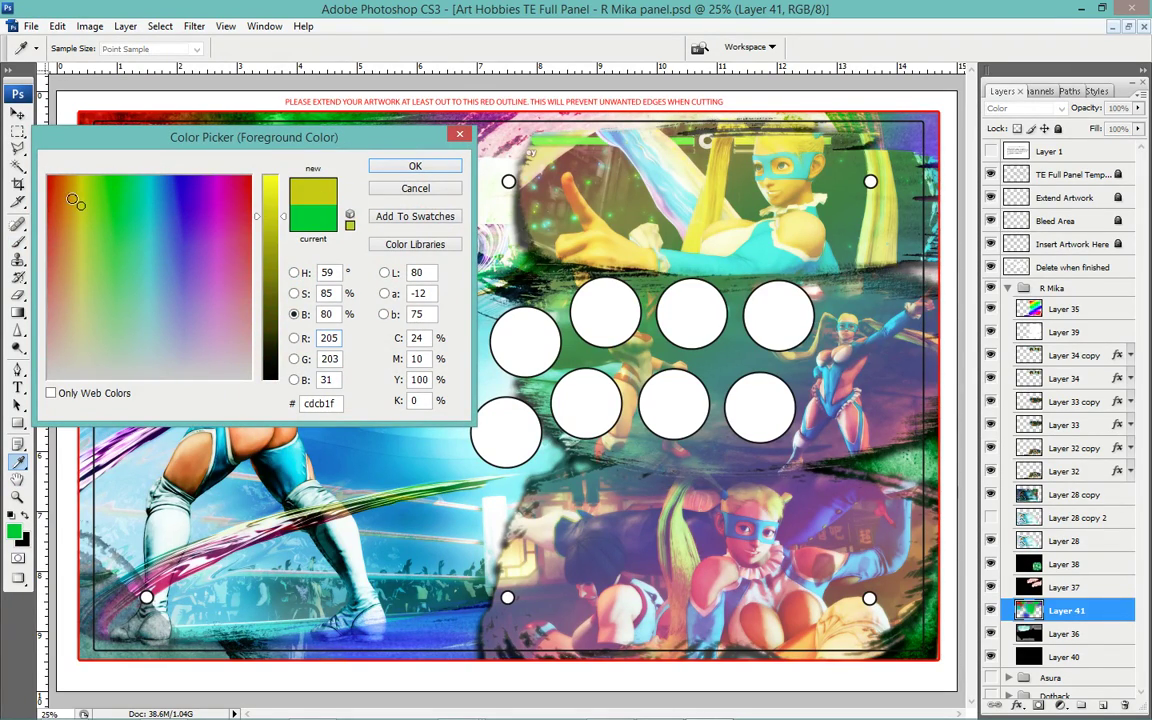
left_click_drag(73, 199, 79, 203)
left_click_drag(270, 216, 273, 196)
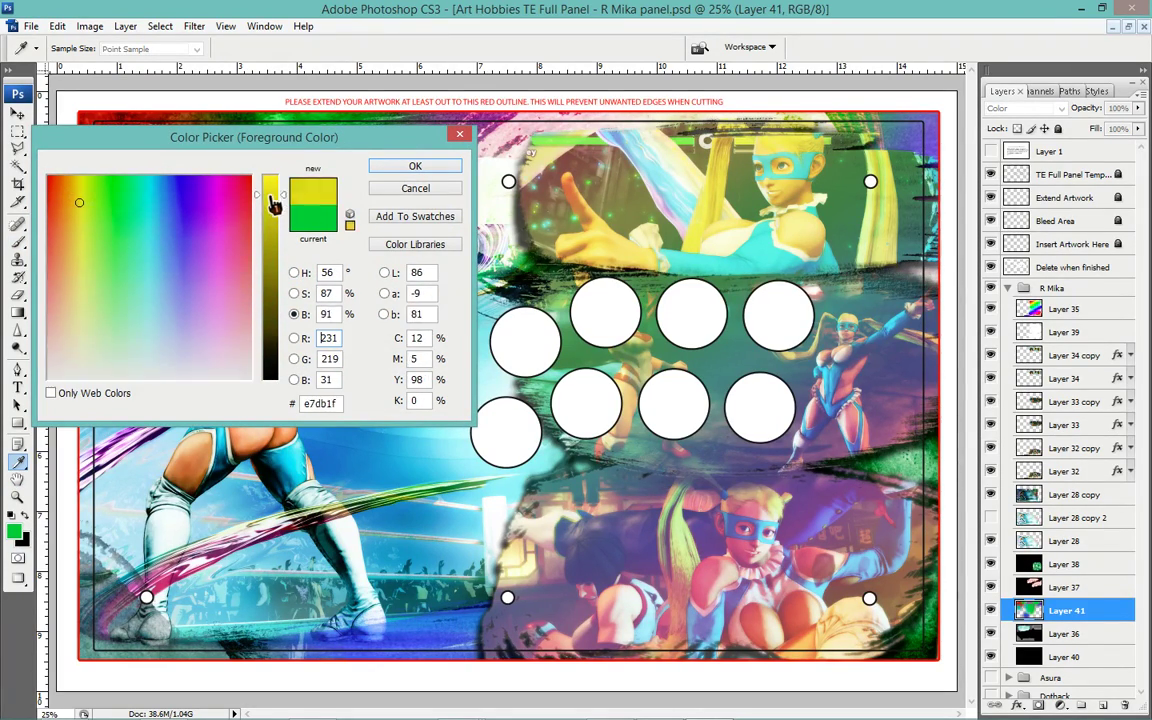
left_click(380, 176)
key("b")
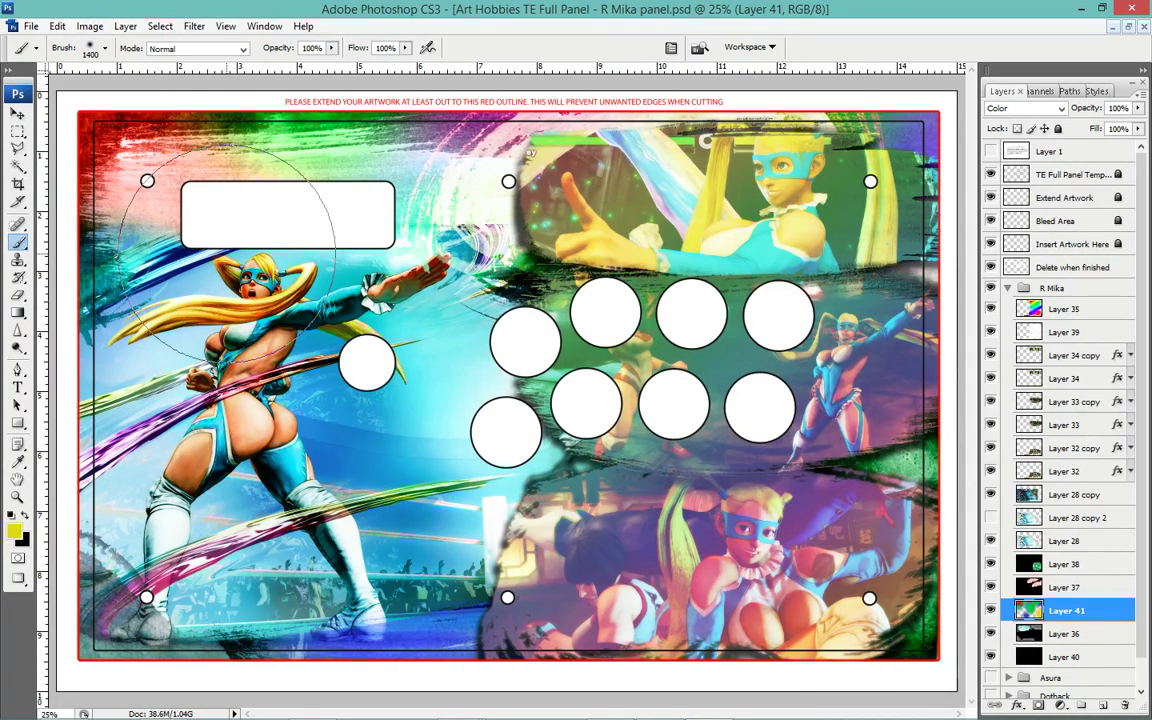
left_click_drag(97, 232, 233, 262)
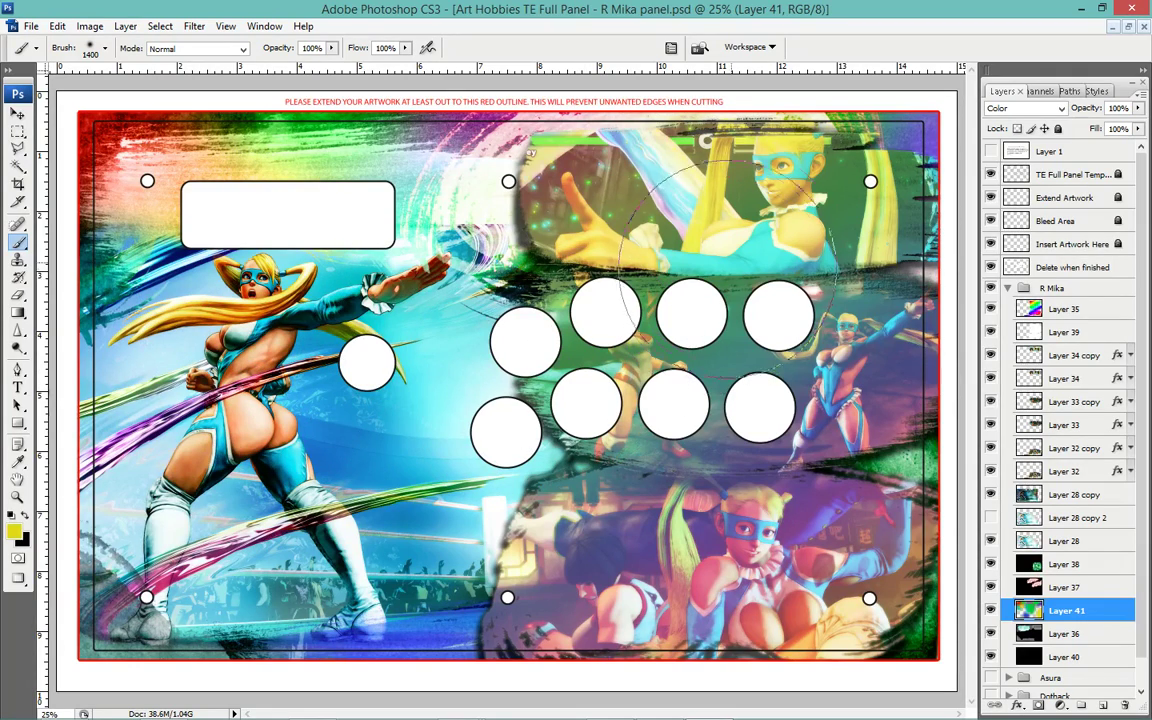
left_click(788, 165)
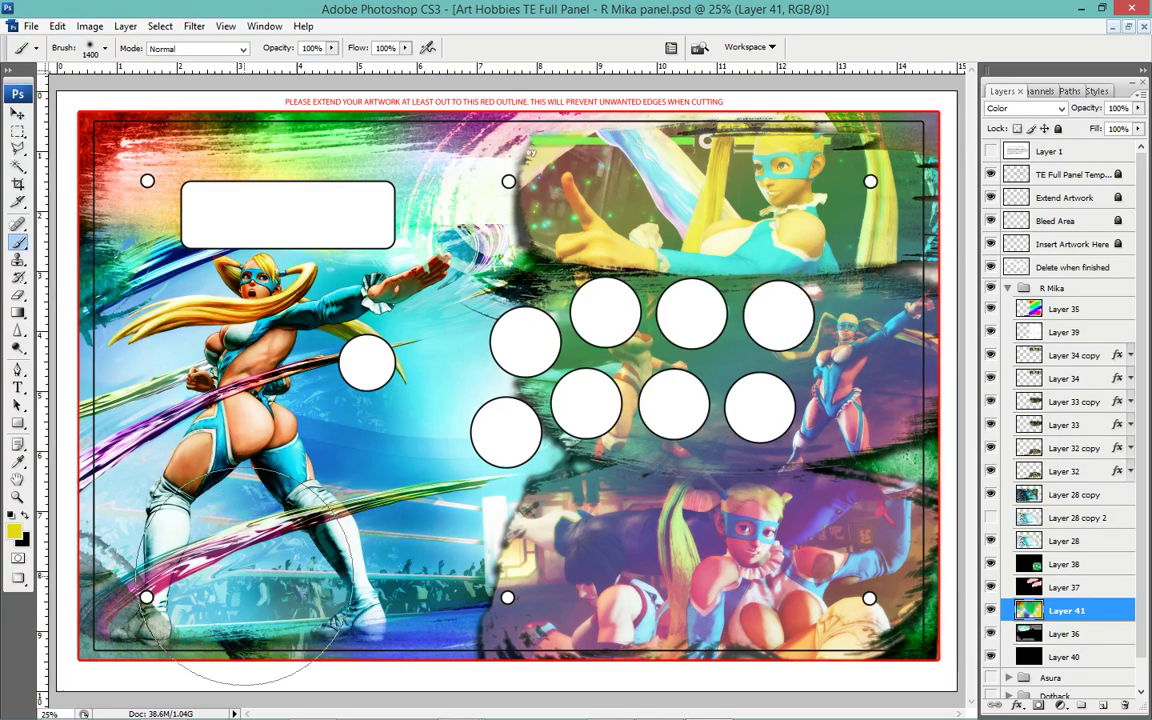
Pick orange, then bright red, and paint a red tint around the lower-left button circles.
right_click(472, 415)
left_click(13, 530)
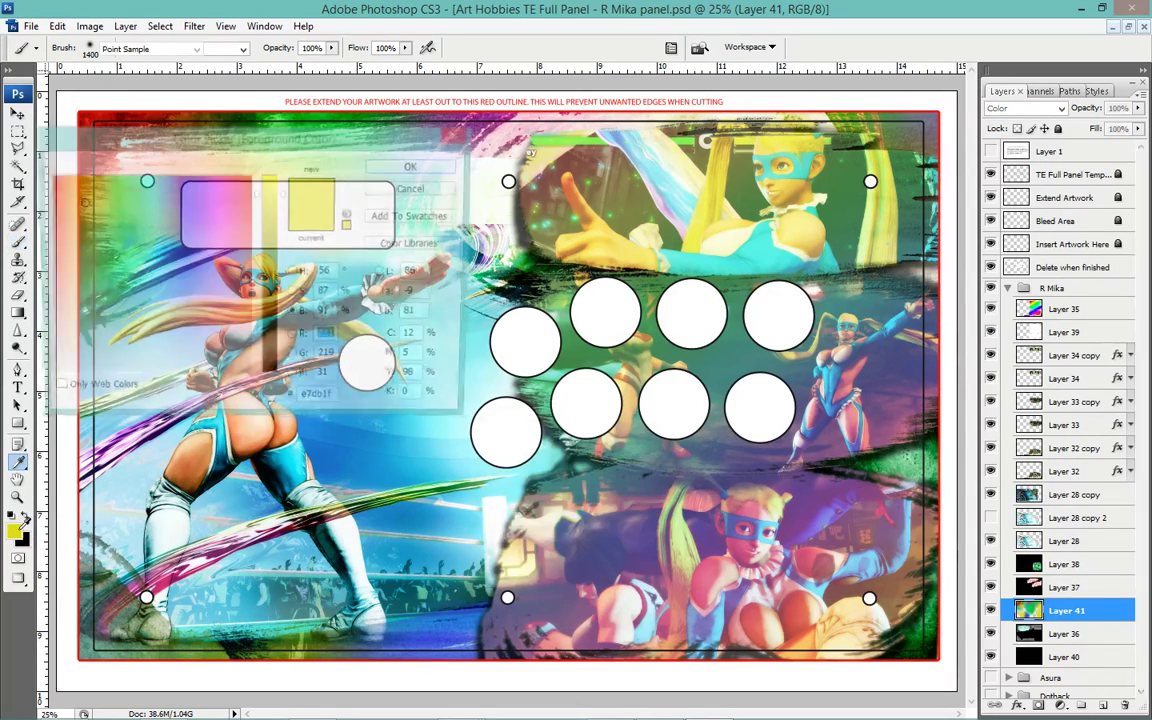
left_click(66, 202)
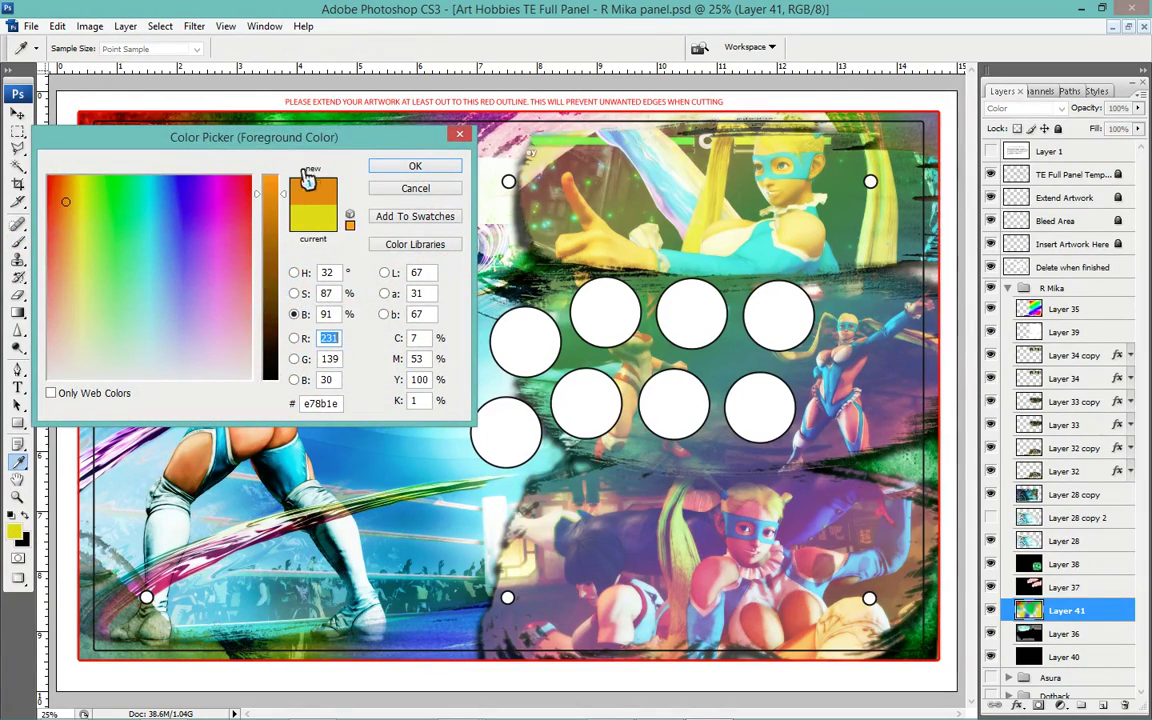
left_click(400, 176)
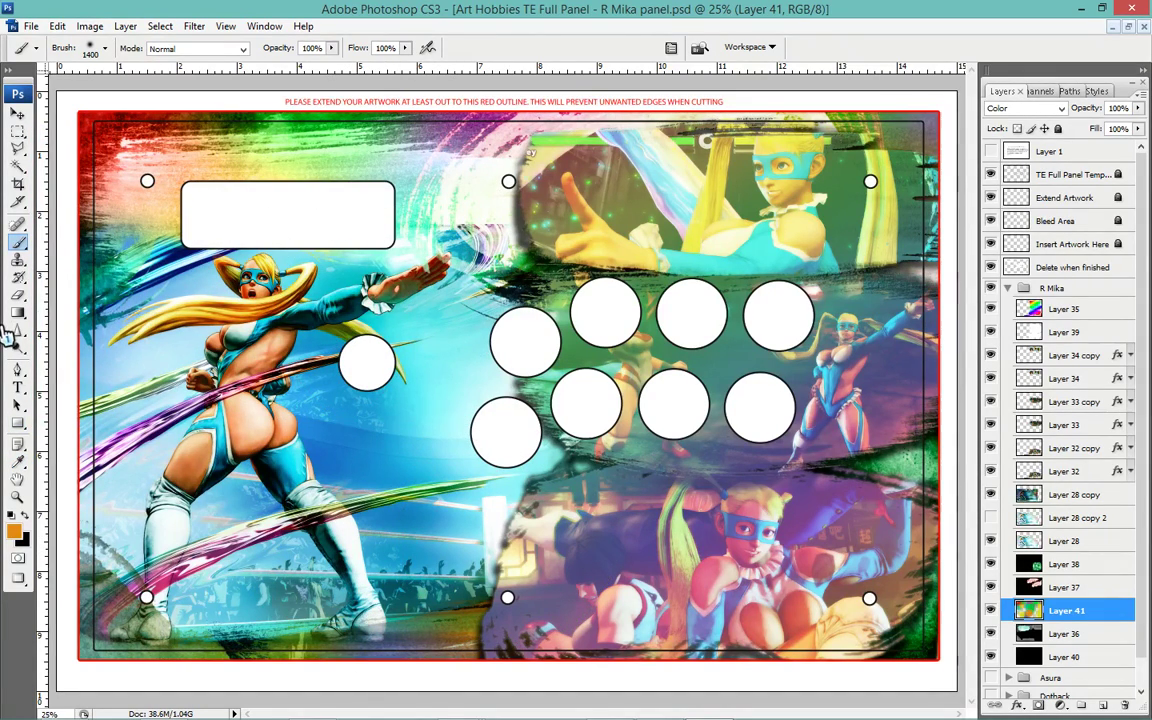
left_click(14, 531)
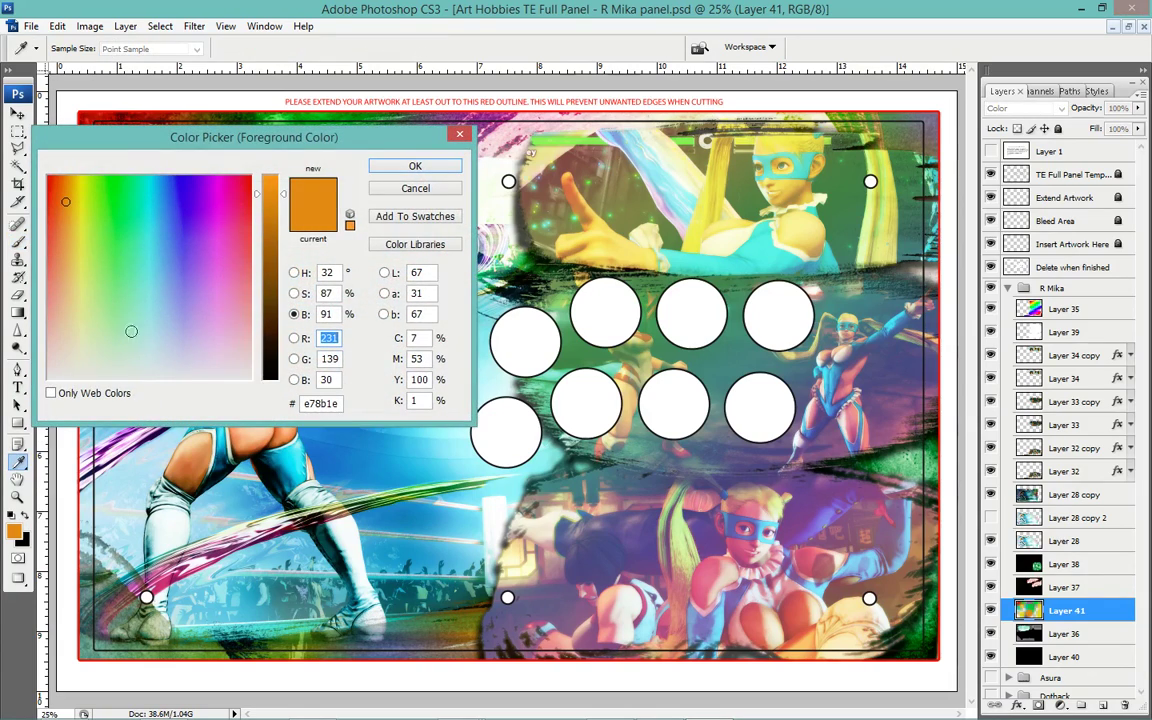
left_click_drag(55, 215, 47, 184)
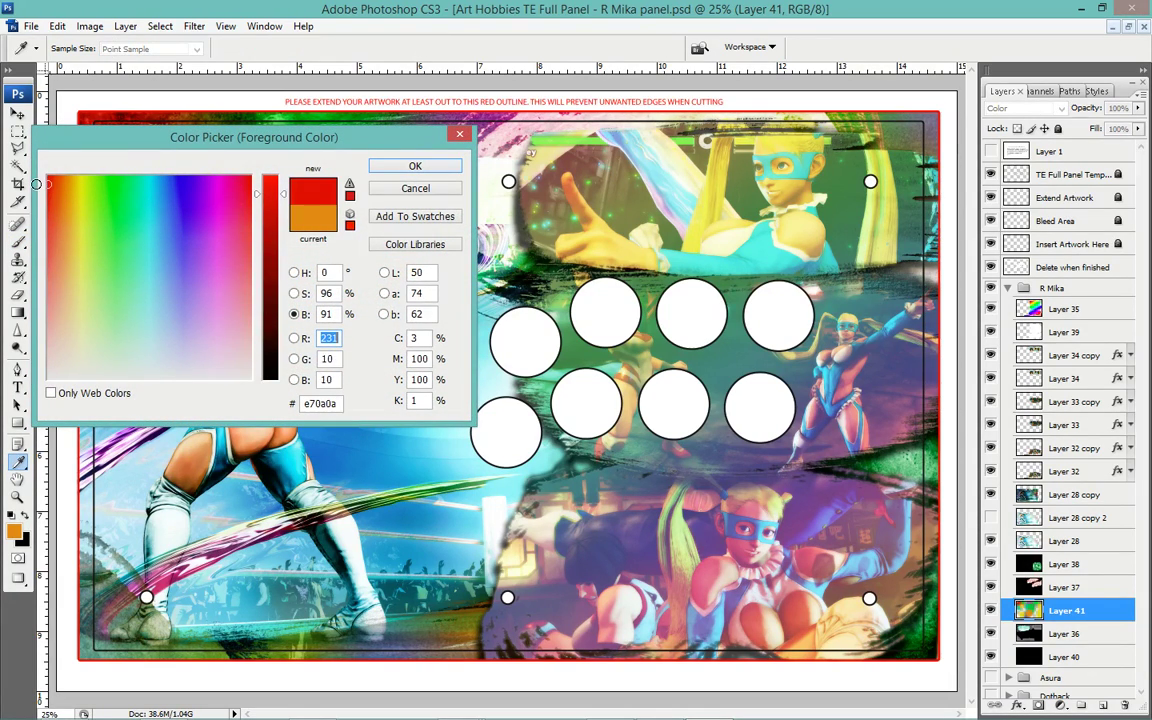
left_click(415, 165)
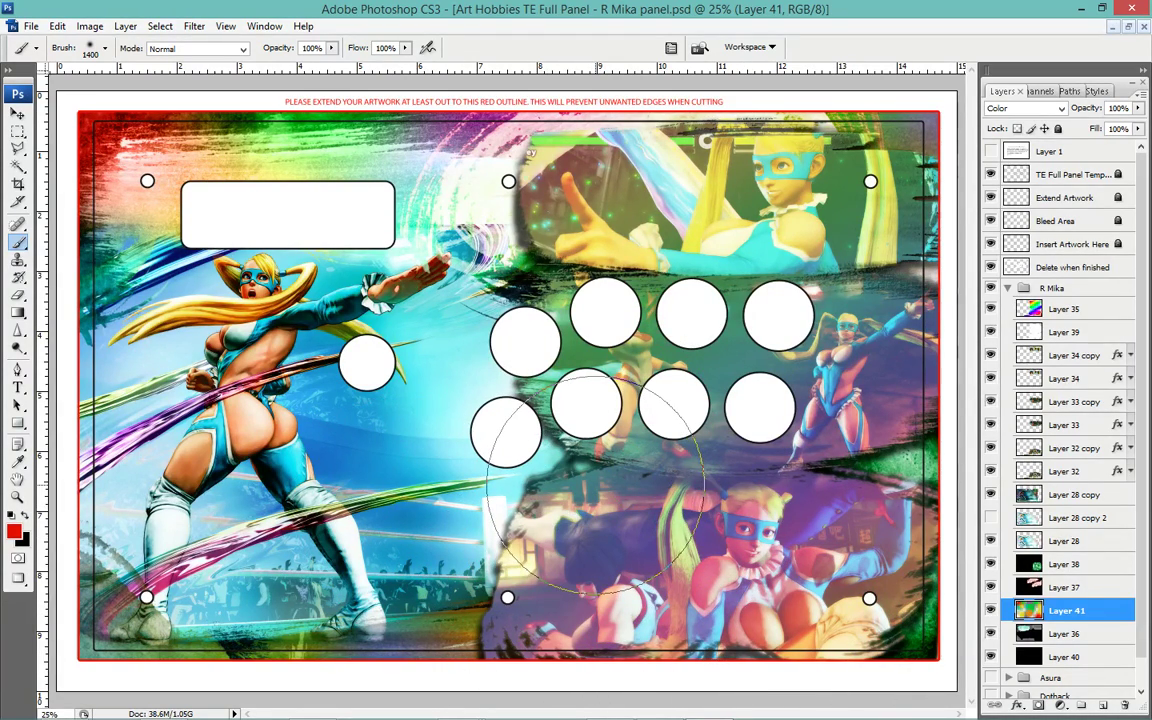
left_click_drag(596, 486, 560, 420)
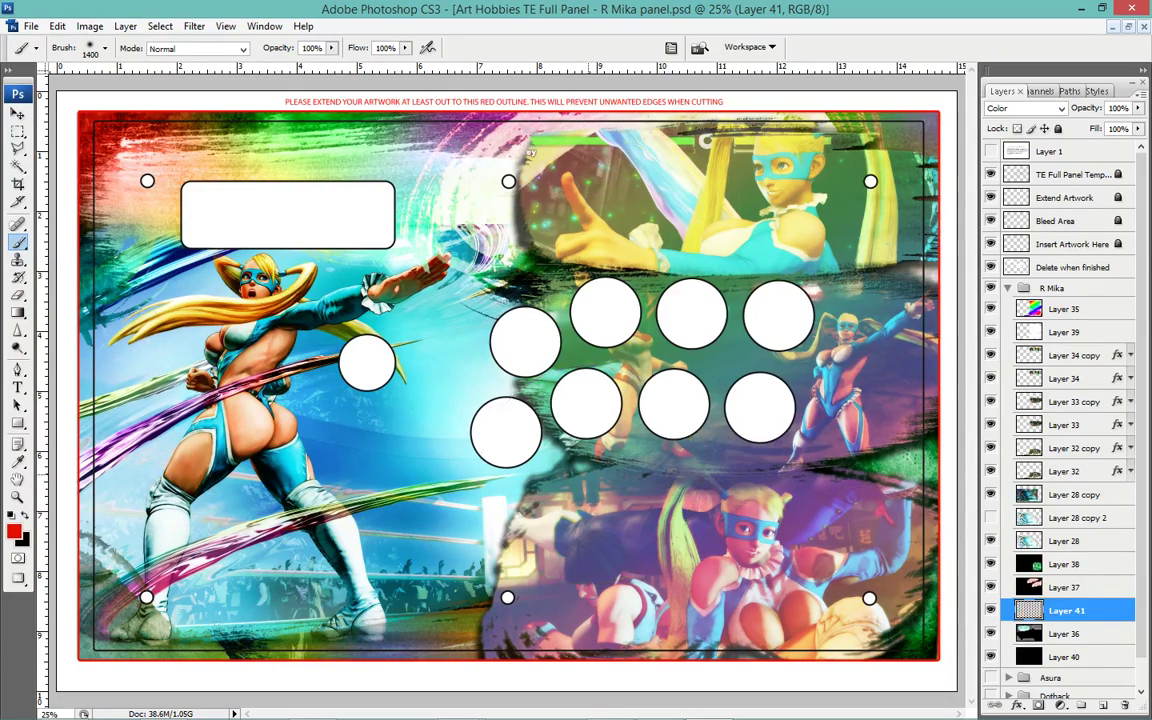
left_click(587, 482)
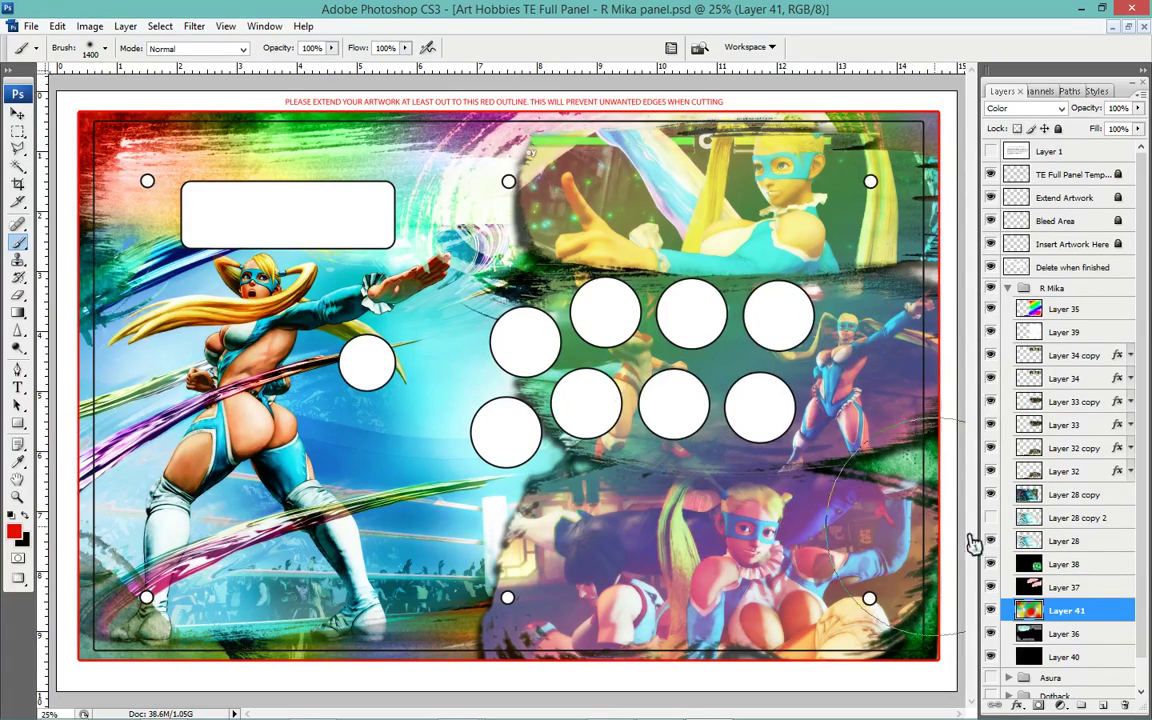
Give Layer 28 the Eraser with the 2492 px textured brush, then reselect Layer 41's opacity.
left_click(1040, 541)
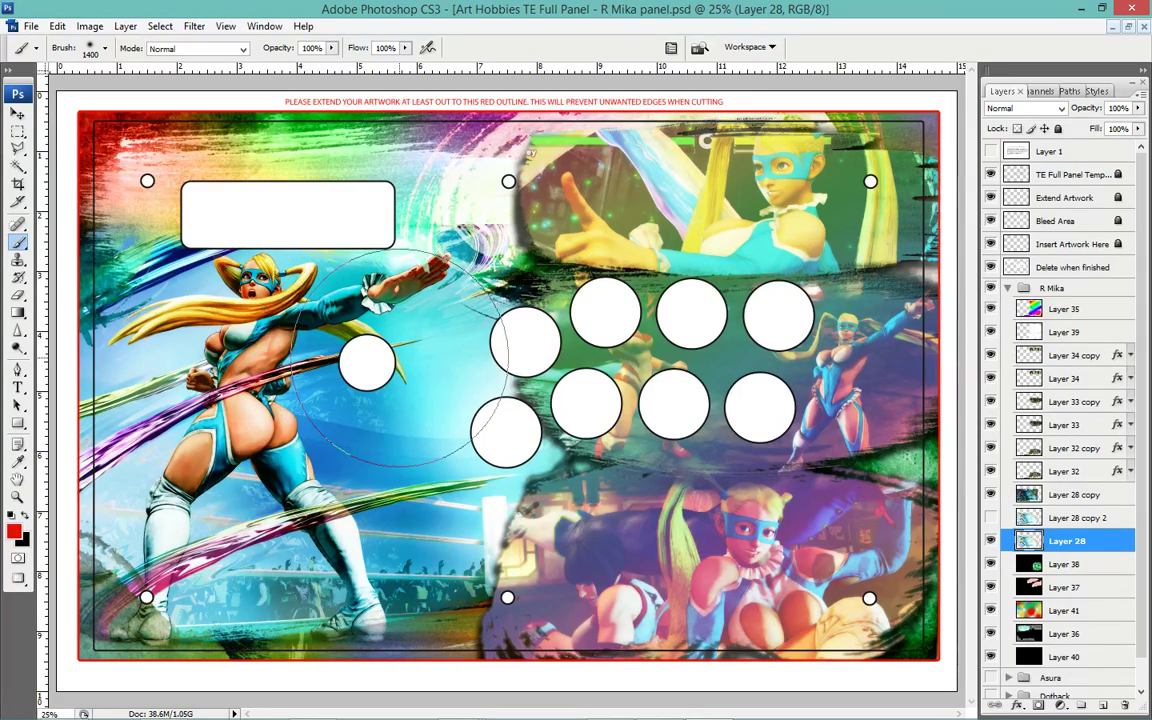
key("e")
right_click(498, 437)
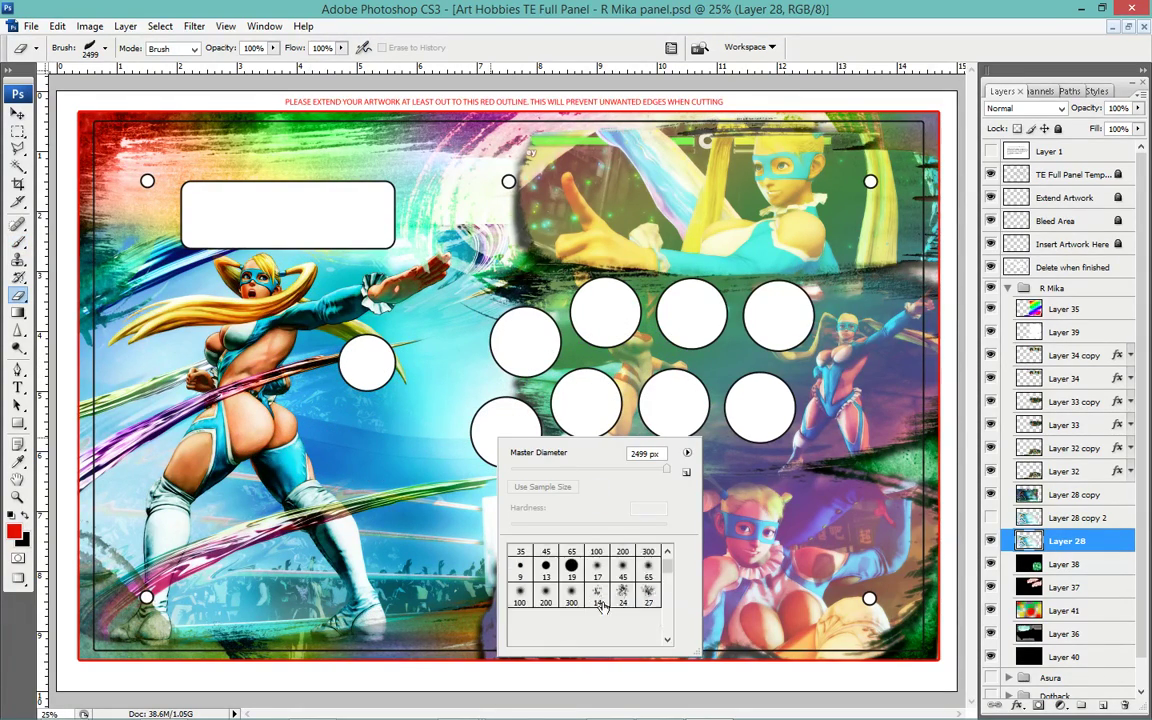
scroll(611, 616, "down", 2)
scroll(610, 615, "down", 1)
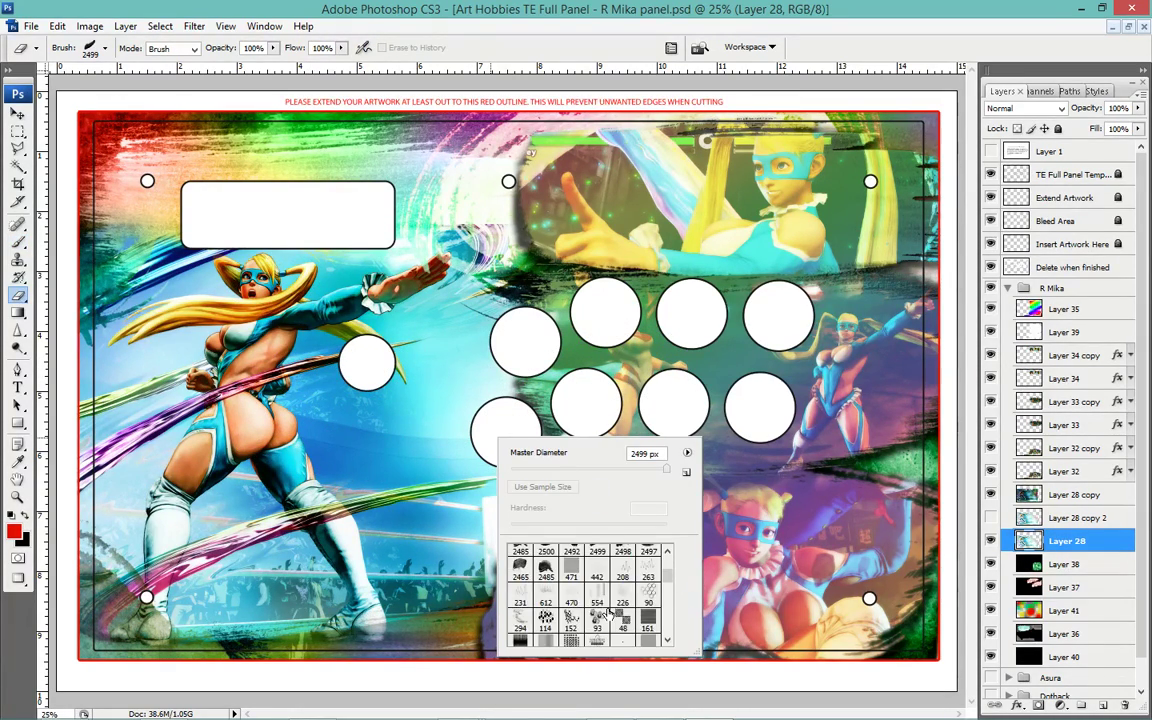
scroll(609, 614, "down", 2)
scroll(608, 612, "down", 2)
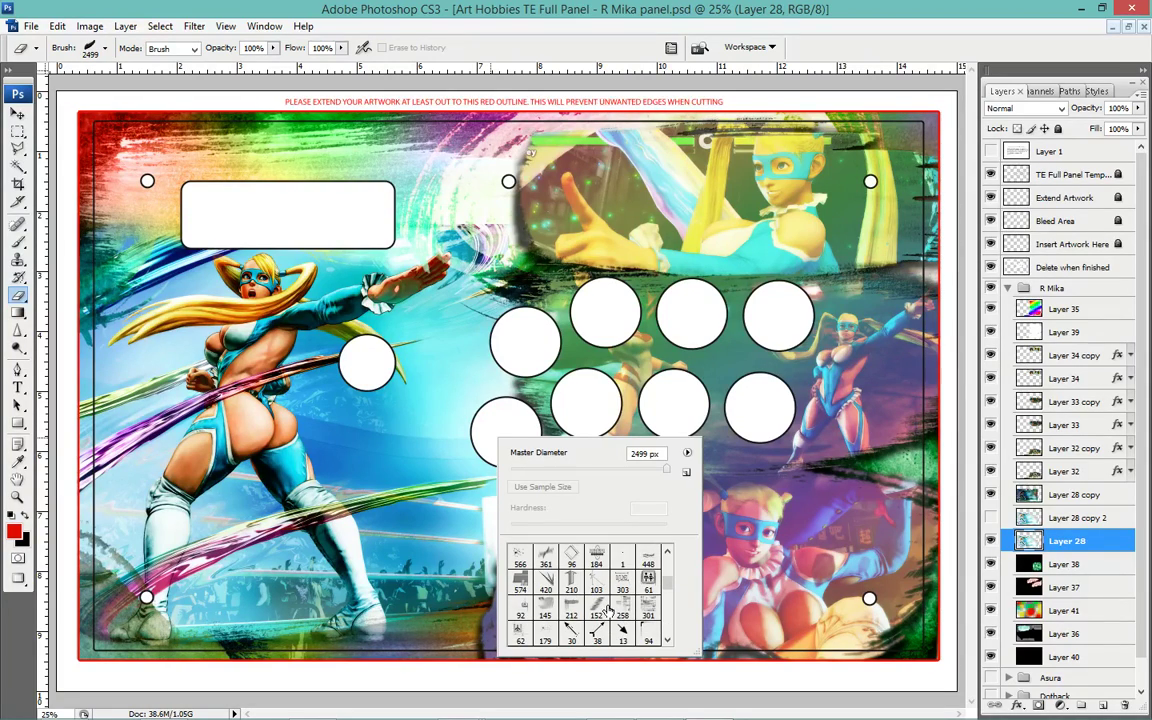
scroll(607, 612, "down", 2)
scroll(607, 612, "down", 2)
scroll(607, 612, "down", 2)
scroll(607, 612, "down", 2)
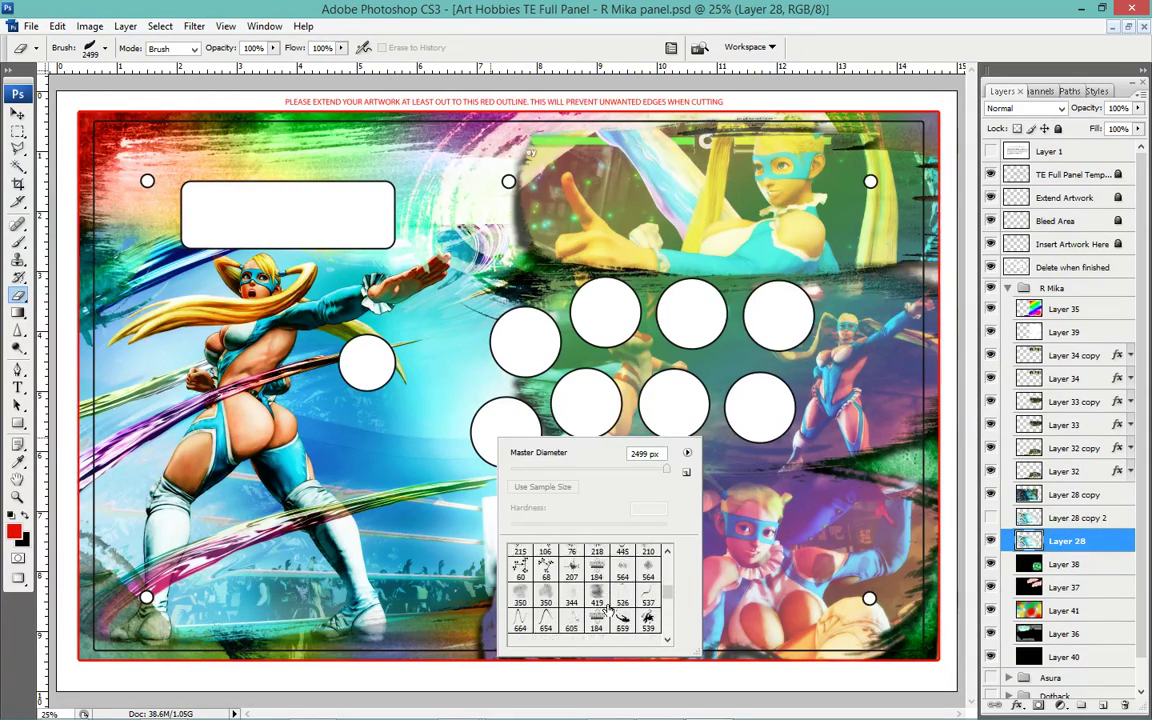
scroll(607, 611, "down", 3)
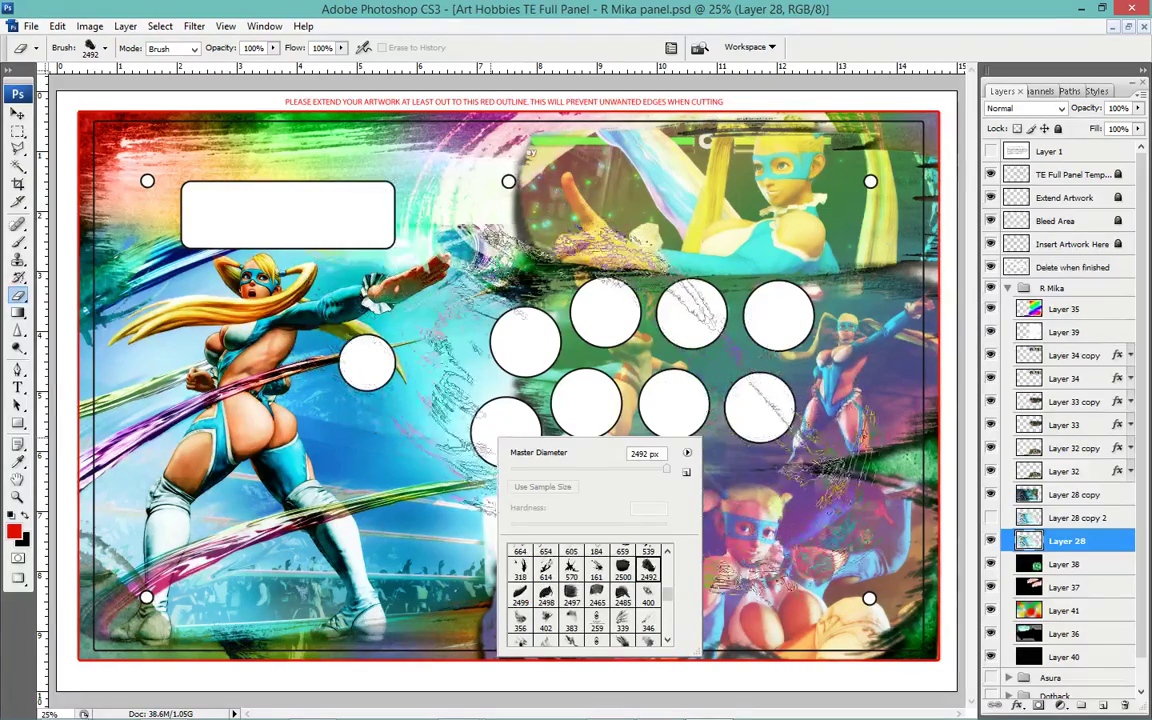
key("Return")
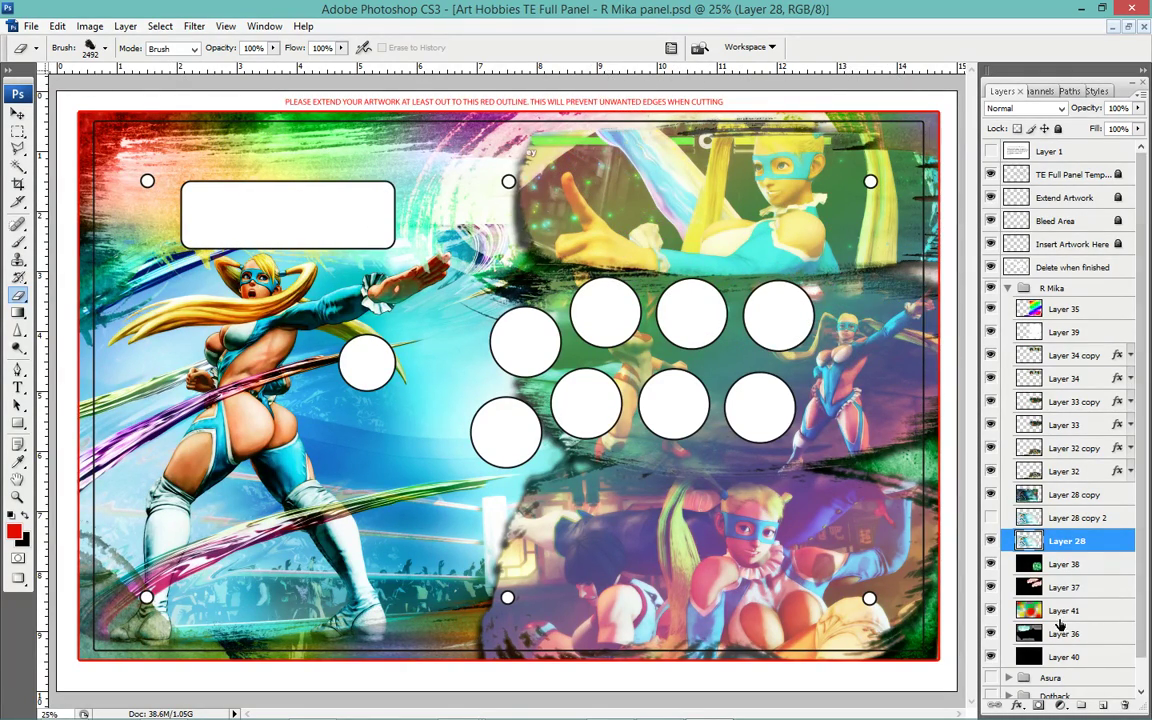
left_click(1064, 610)
left_click(1137, 108)
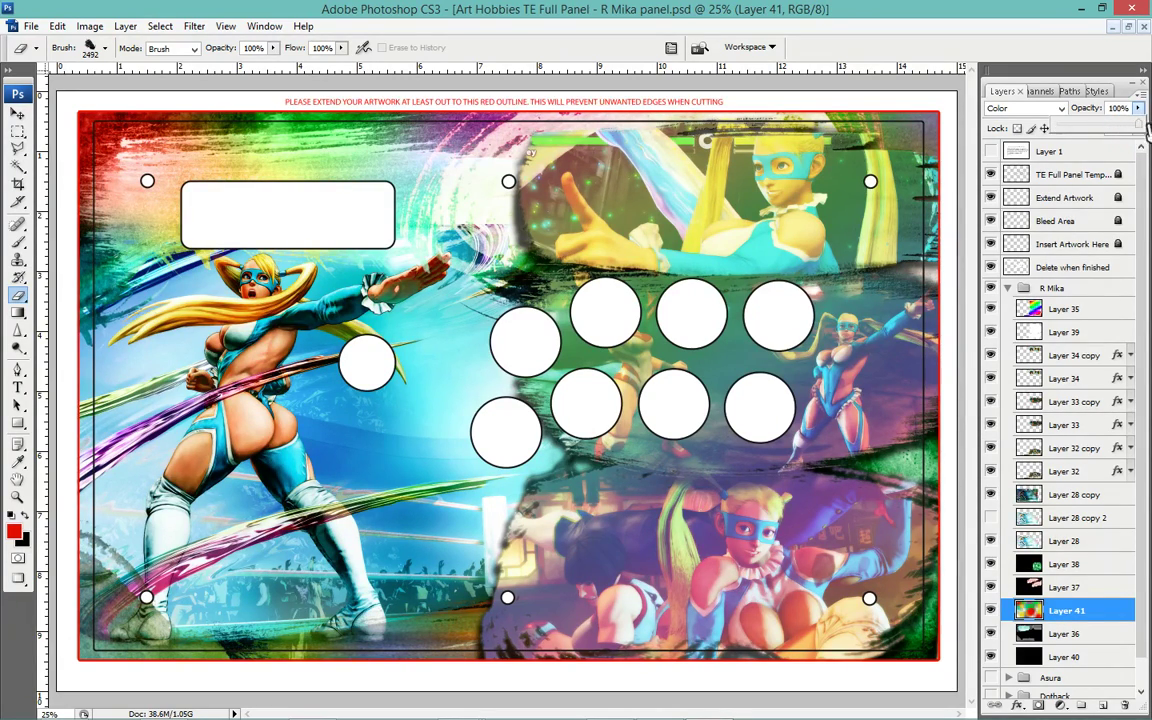
Apply Hue/Saturation to Layer 41 with Saturation -13 and Lightness +10.
left_click(1070, 611)
key("ctrl+u")
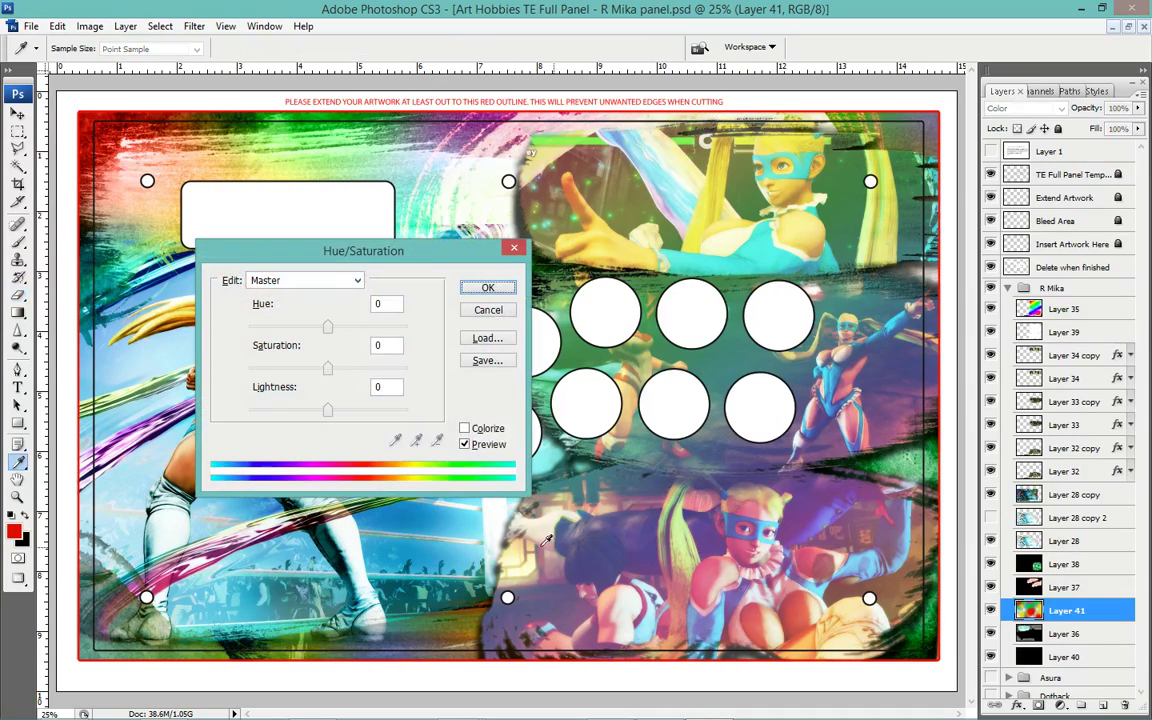
mouse_move(330, 415)
left_mouse_down()
mouse_move(280, 424)
mouse_move(348, 424)
left_mouse_up()
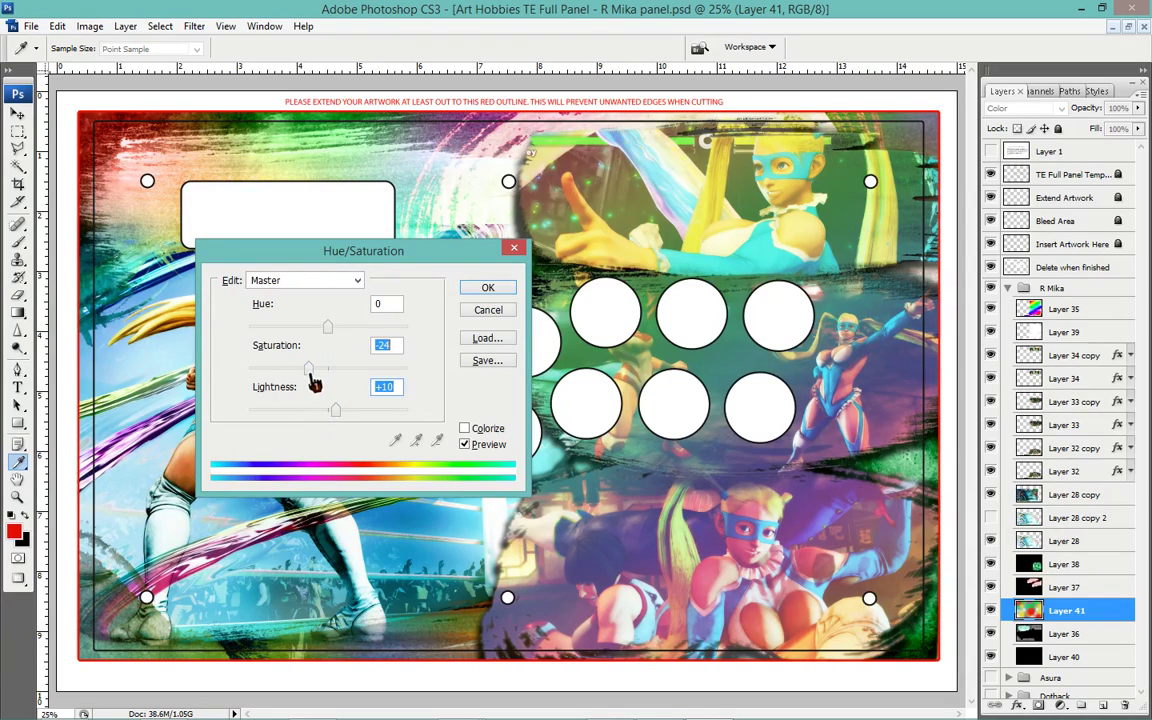
left_click(505, 292)
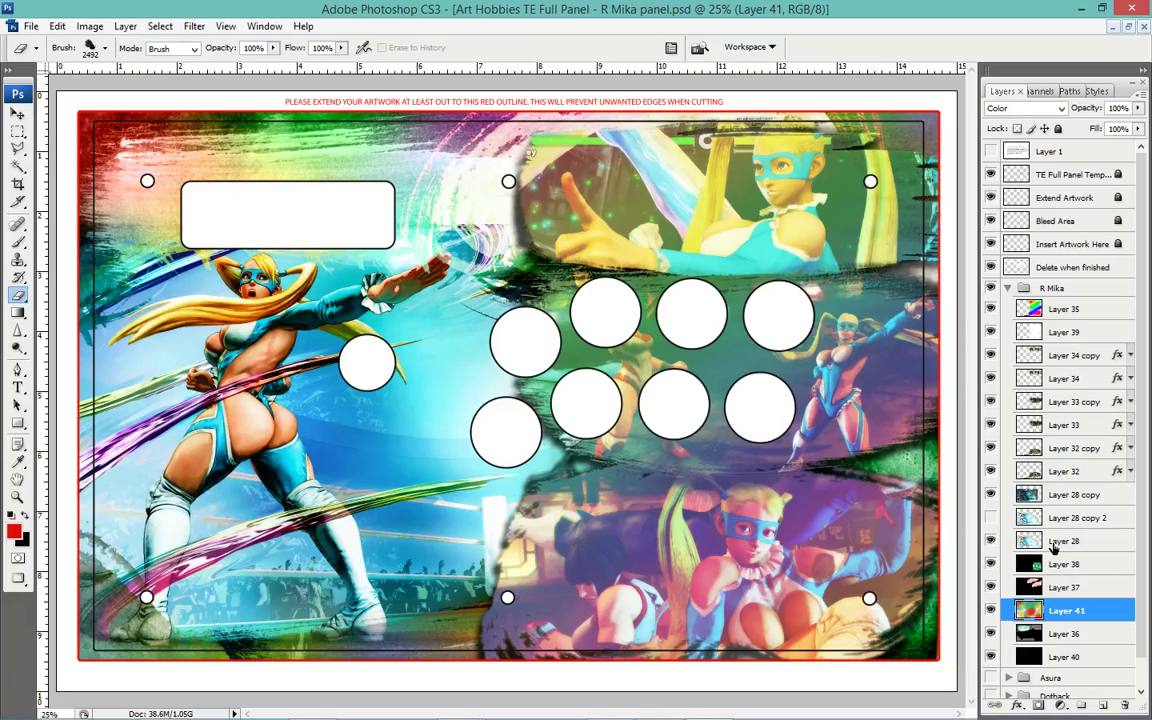
Select Layer 28, toggle its visibility to compare, and load its pixels as a selection.
left_click(1053, 545)
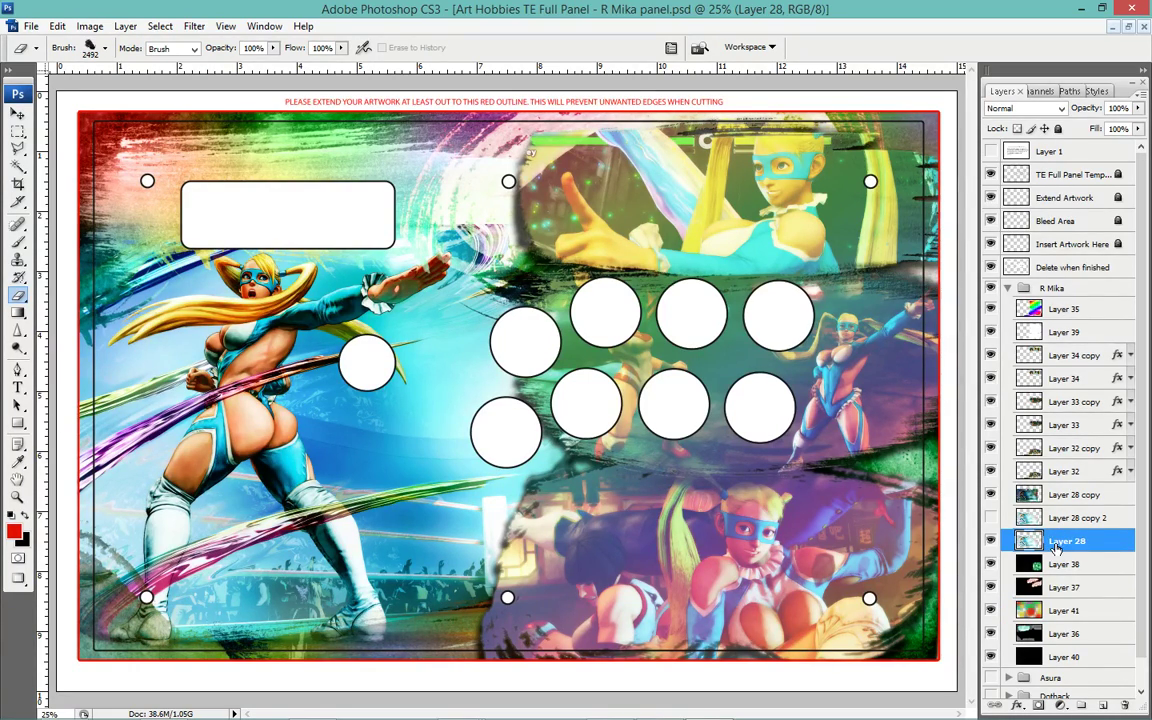
left_click(989, 543)
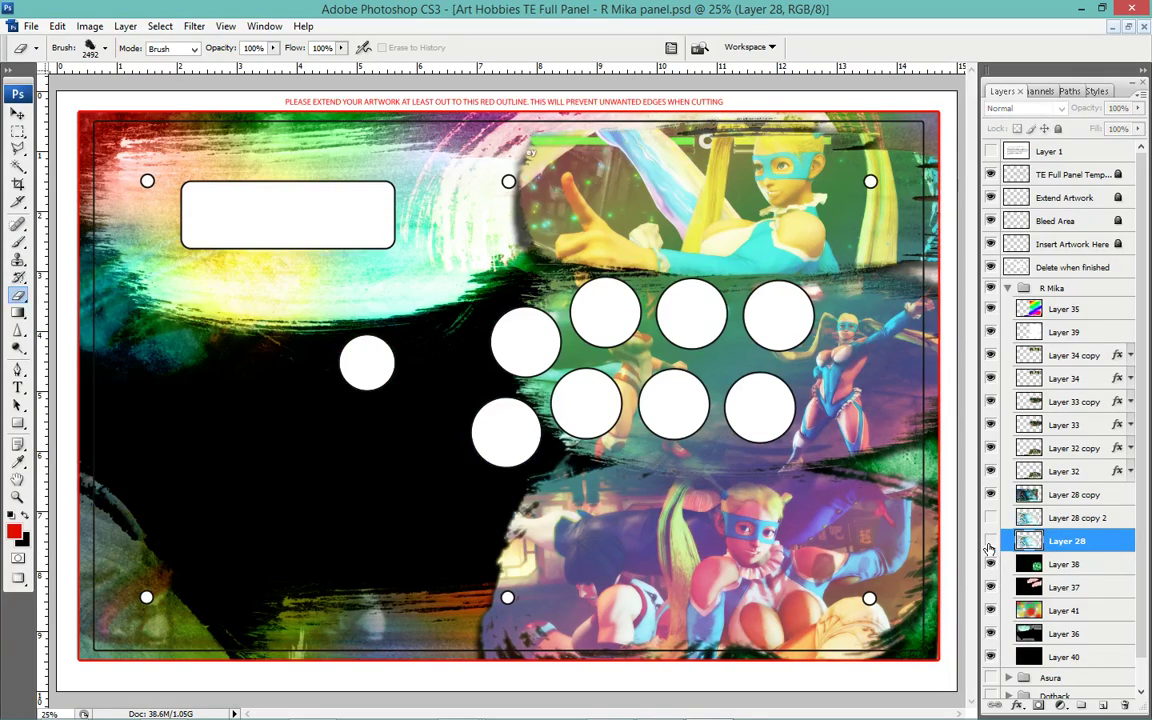
left_click(989, 541)
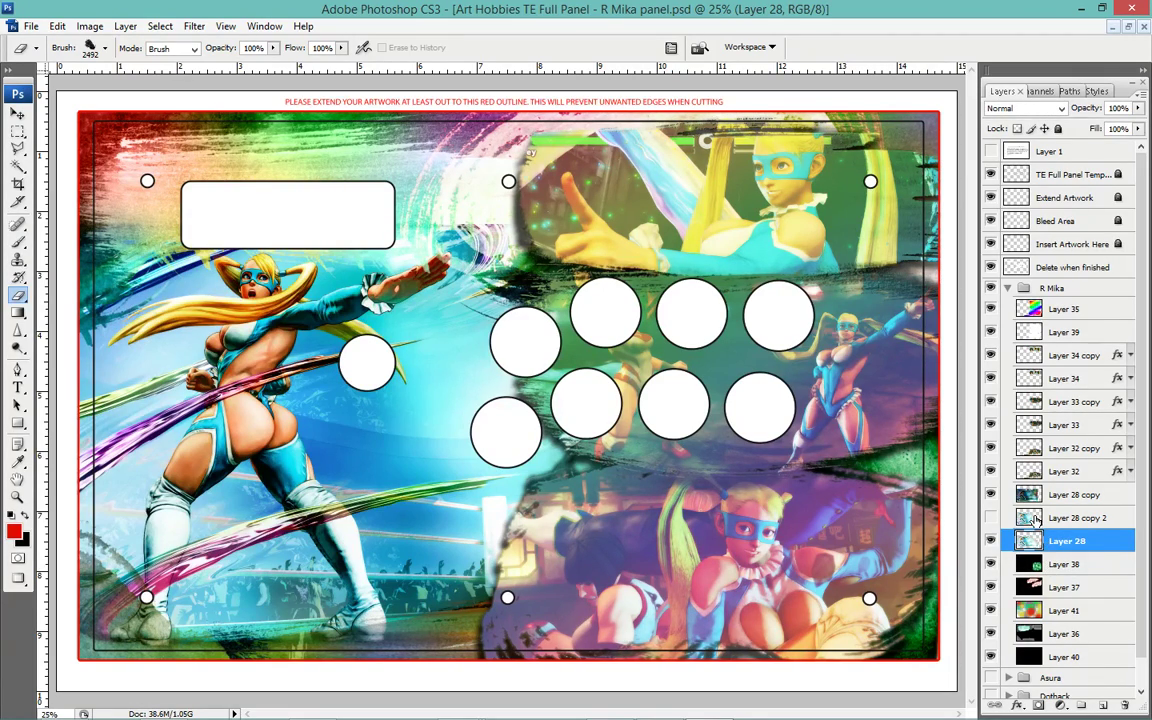
left_click(1041, 518)
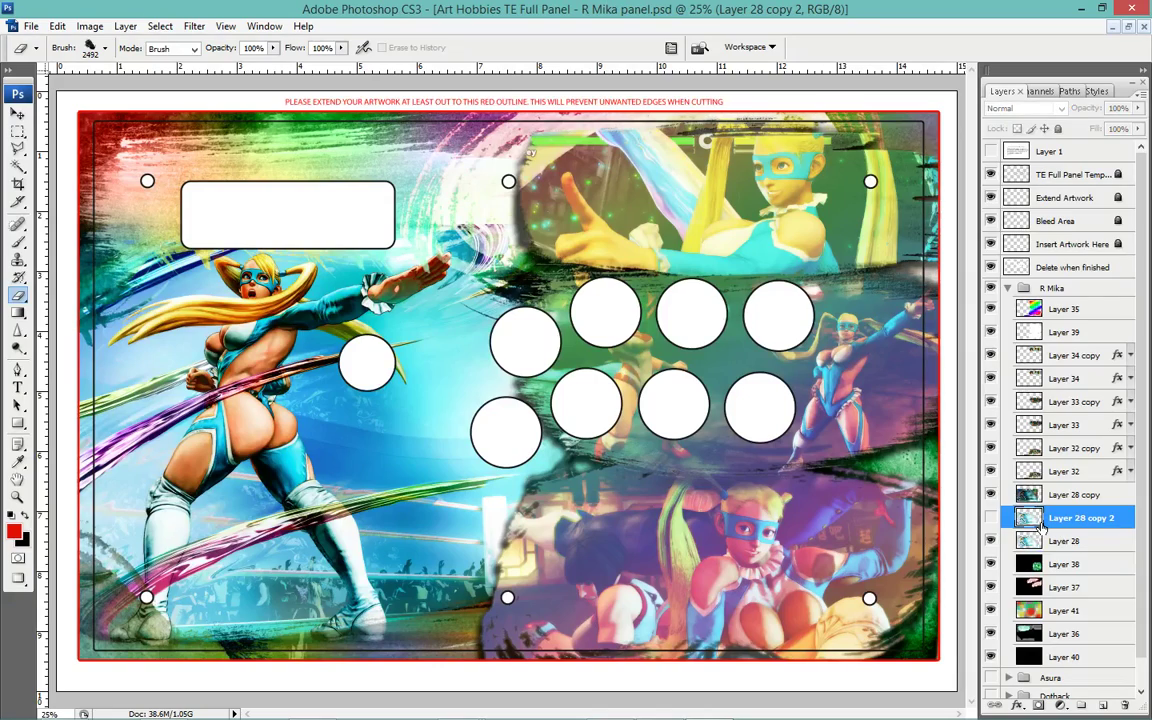
left_click(1061, 545)
left_click(1030, 541, "ctrl")
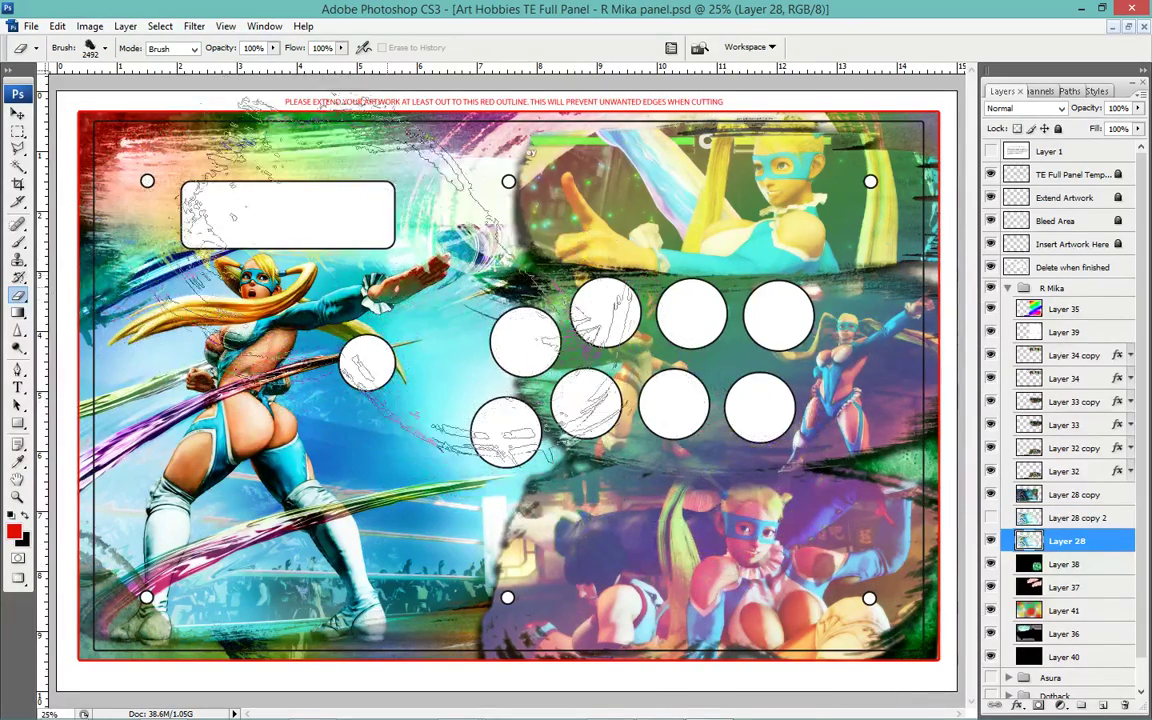
Switch from the rectangular selection options to the Rectangle shape tool.
left_click(22, 139)
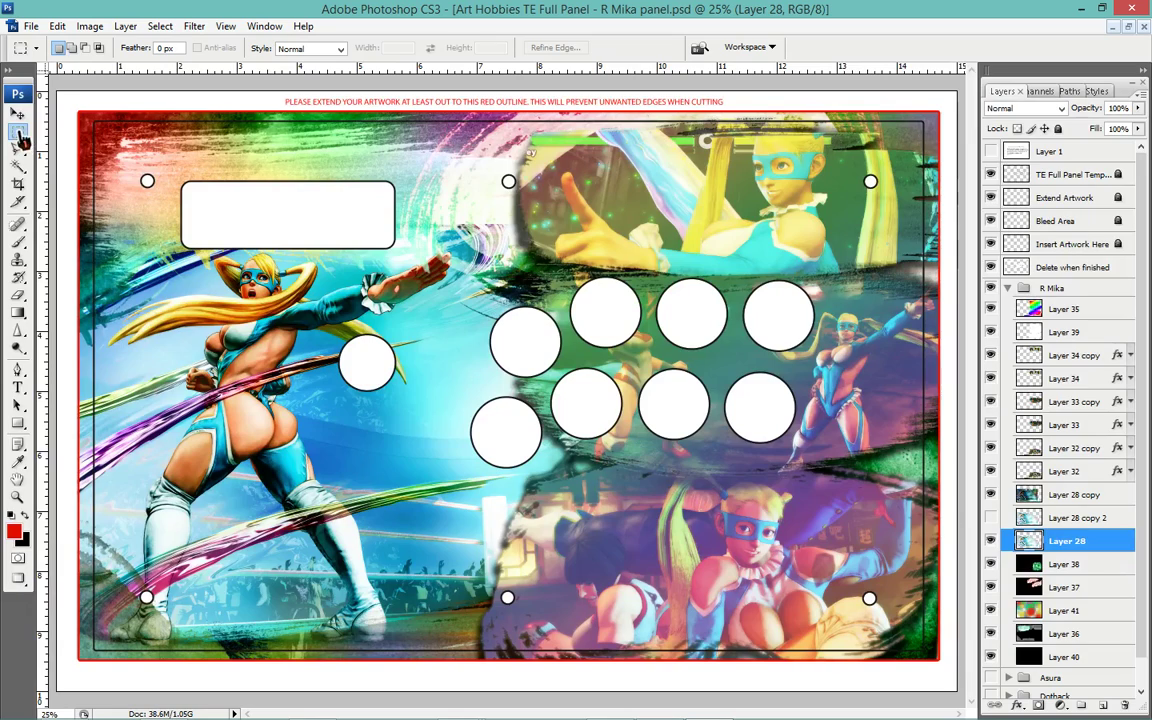
right_click(18, 135)
left_click(95, 131)
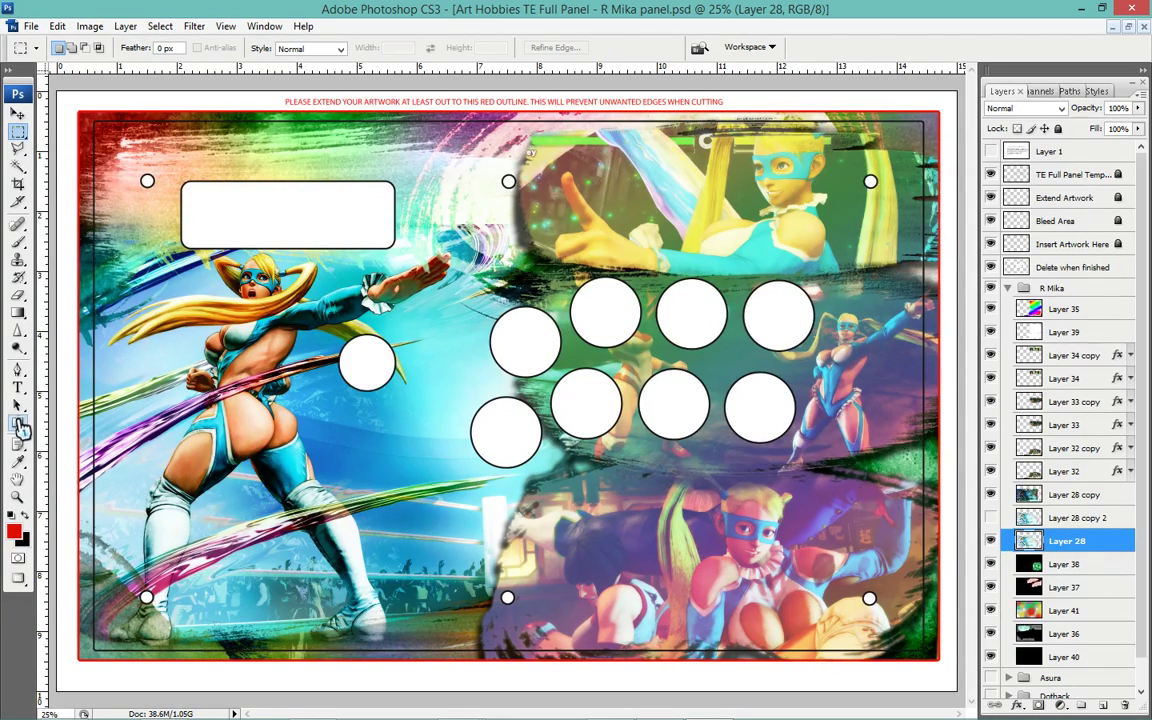
left_click(18, 423)
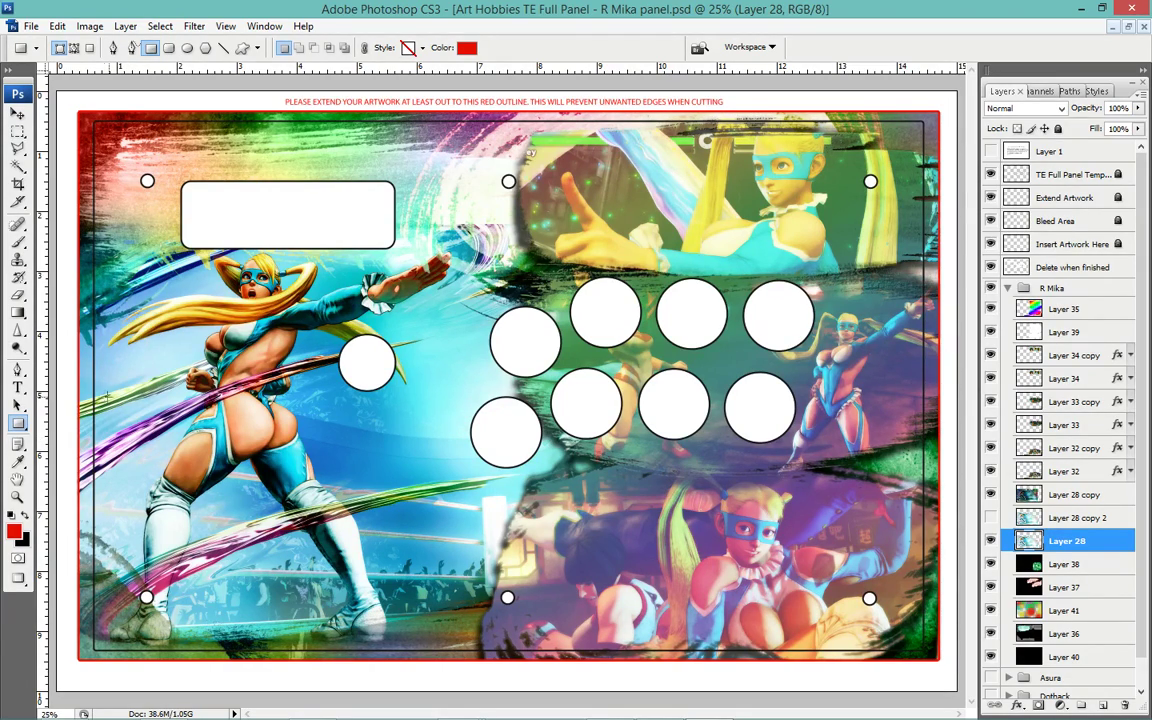
Draw a wide rectangle above Layer 35 across the lower-left panel and fill it white (#ffffff).
left_click(1060, 318)
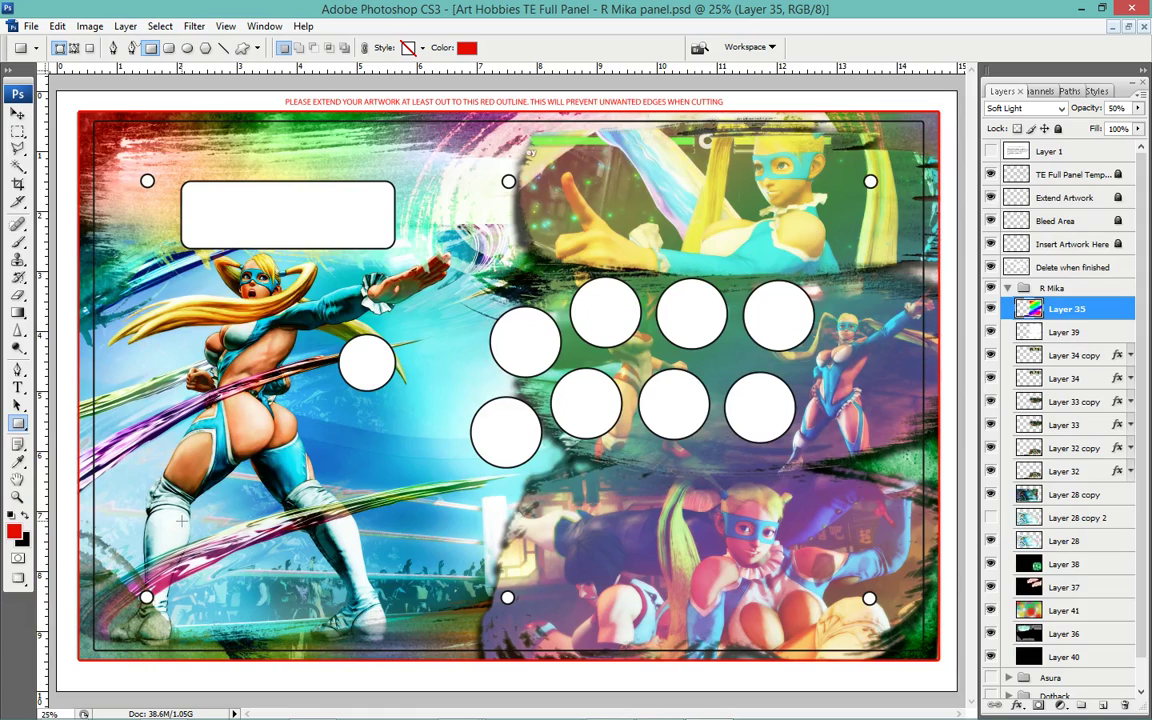
left_click_drag(106, 445, 594, 550)
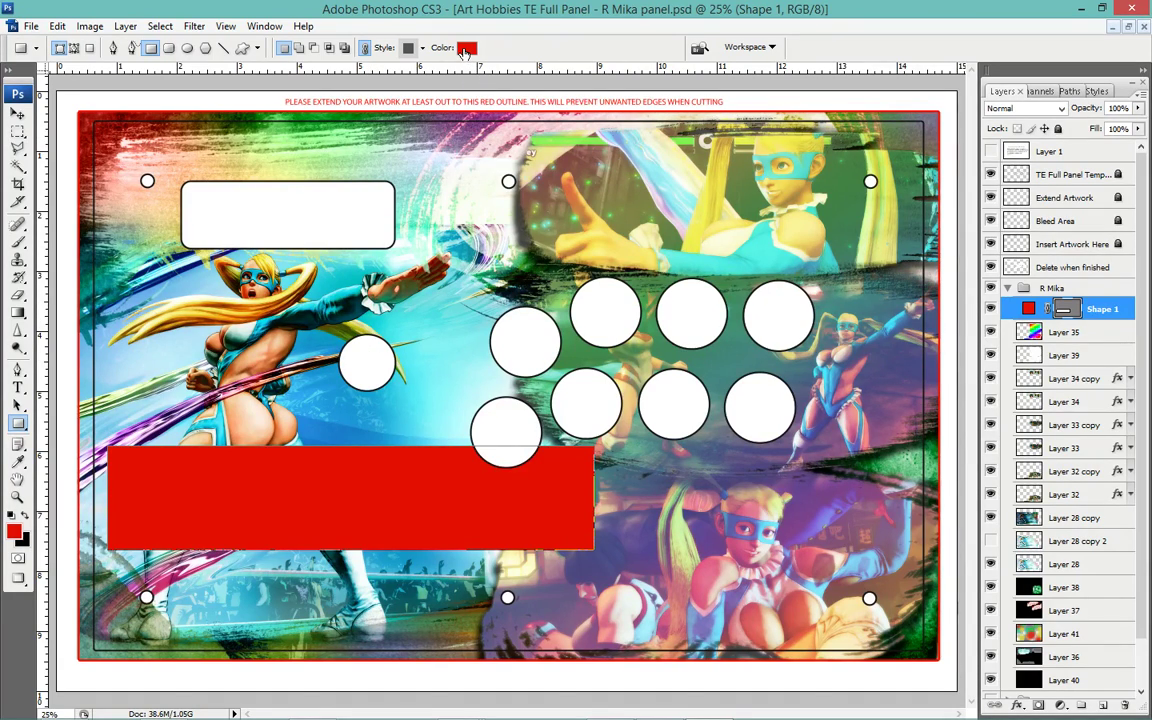
left_click(466, 48)
left_click(123, 378)
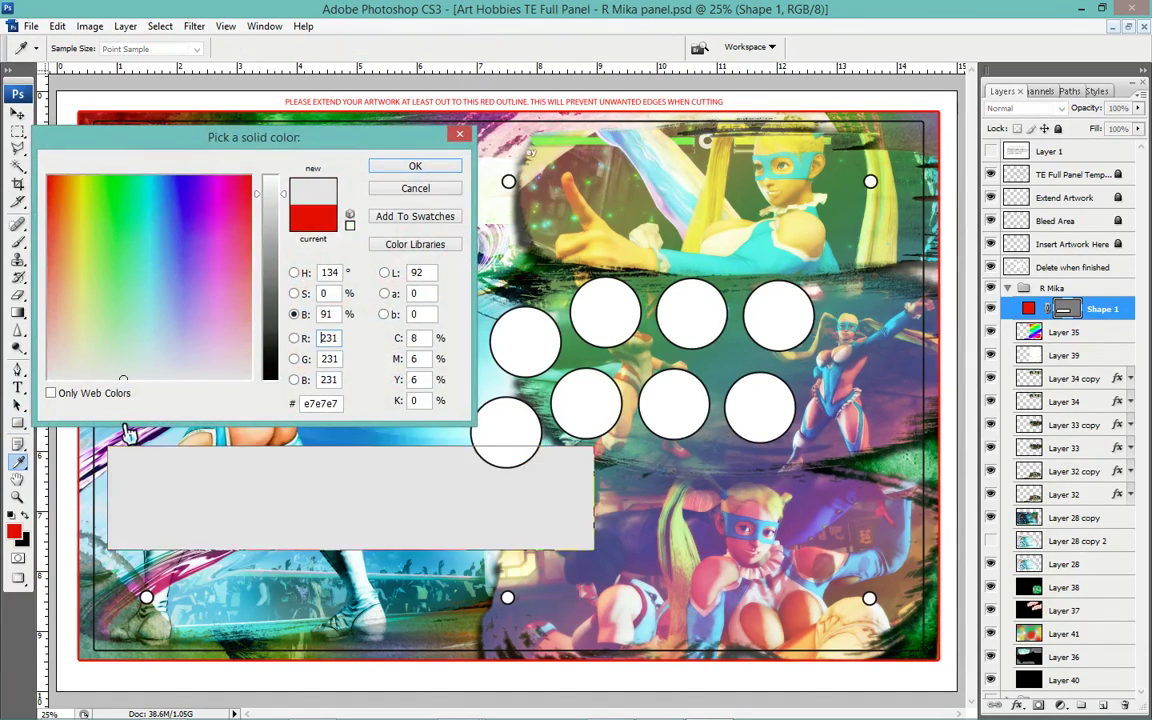
key("Return")
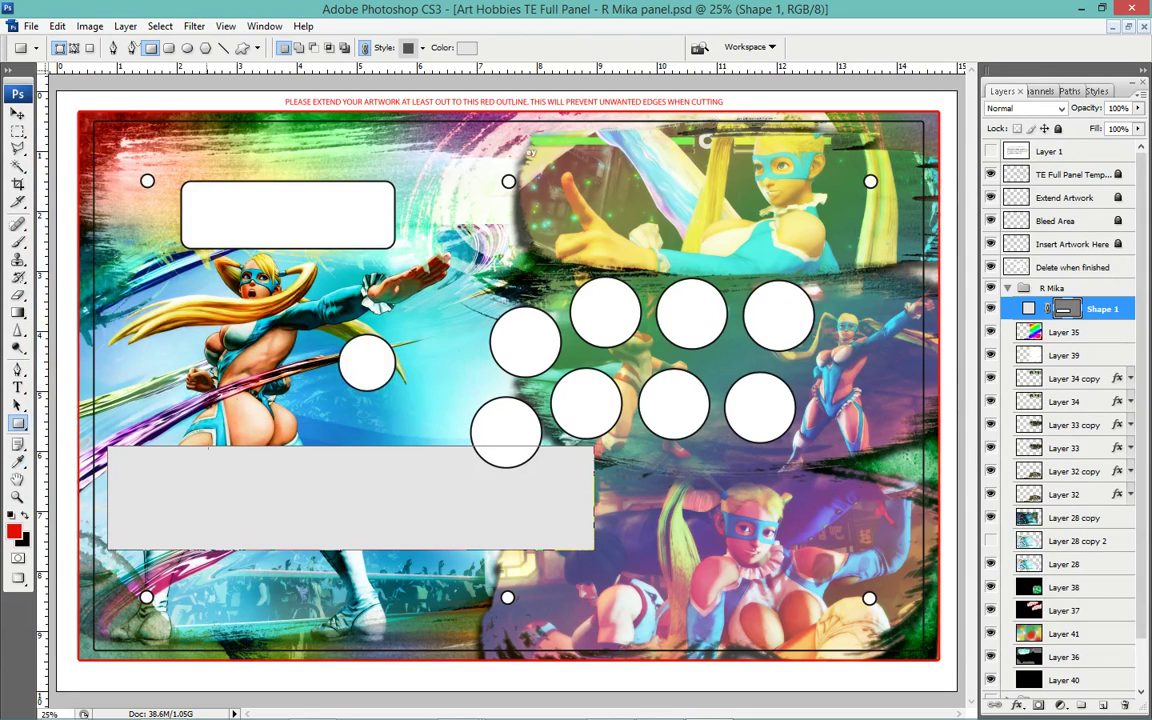
left_click(466, 48)
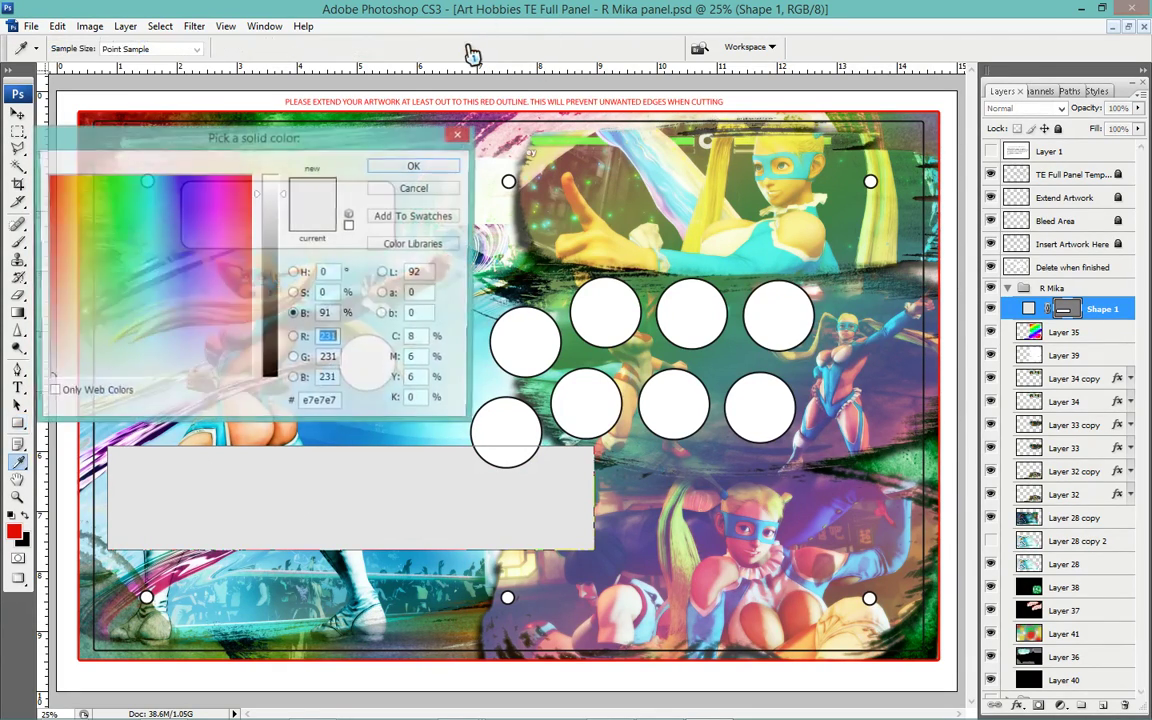
left_click(284, 170)
left_click(423, 168)
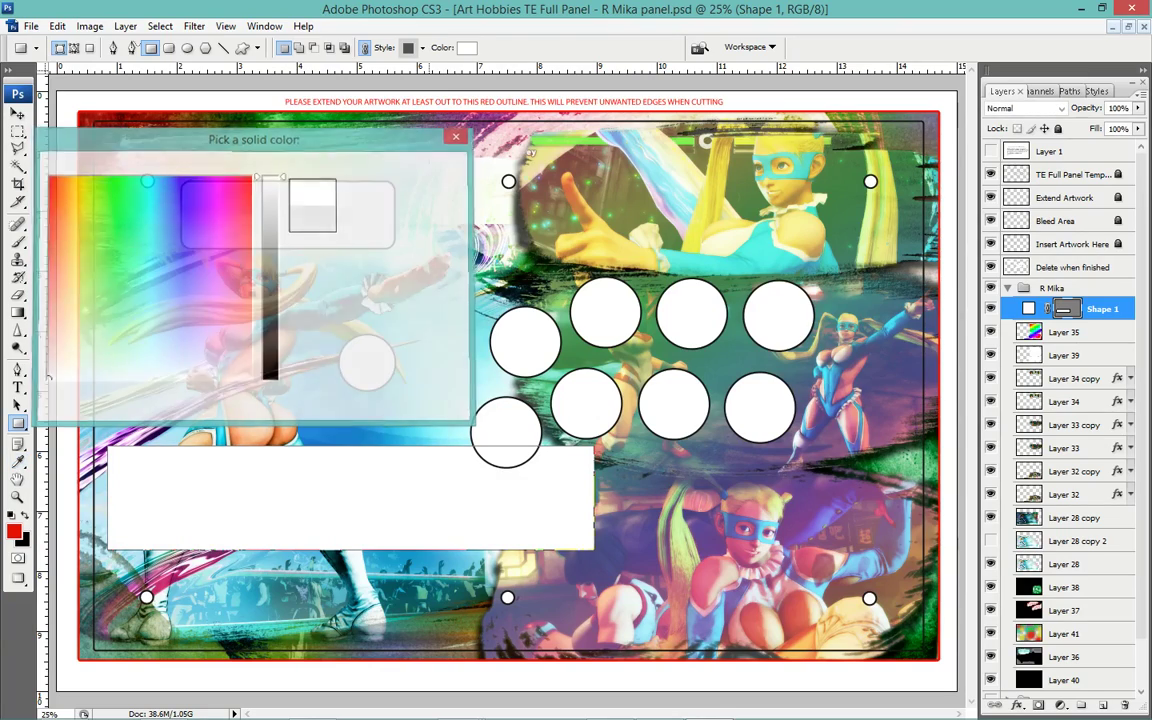
Rotate, stretch and reposition the white rectangle in Free Transform until it is nearly level.
key("ctrl+t")
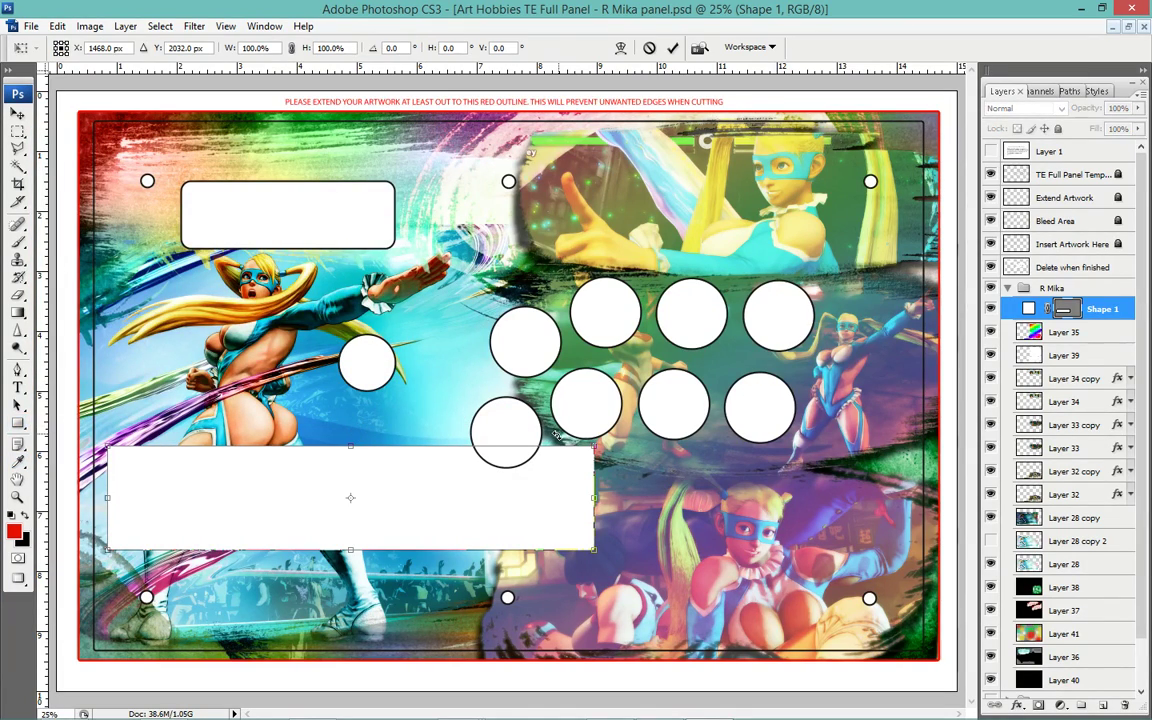
left_click_drag(440, 420, 356, 417)
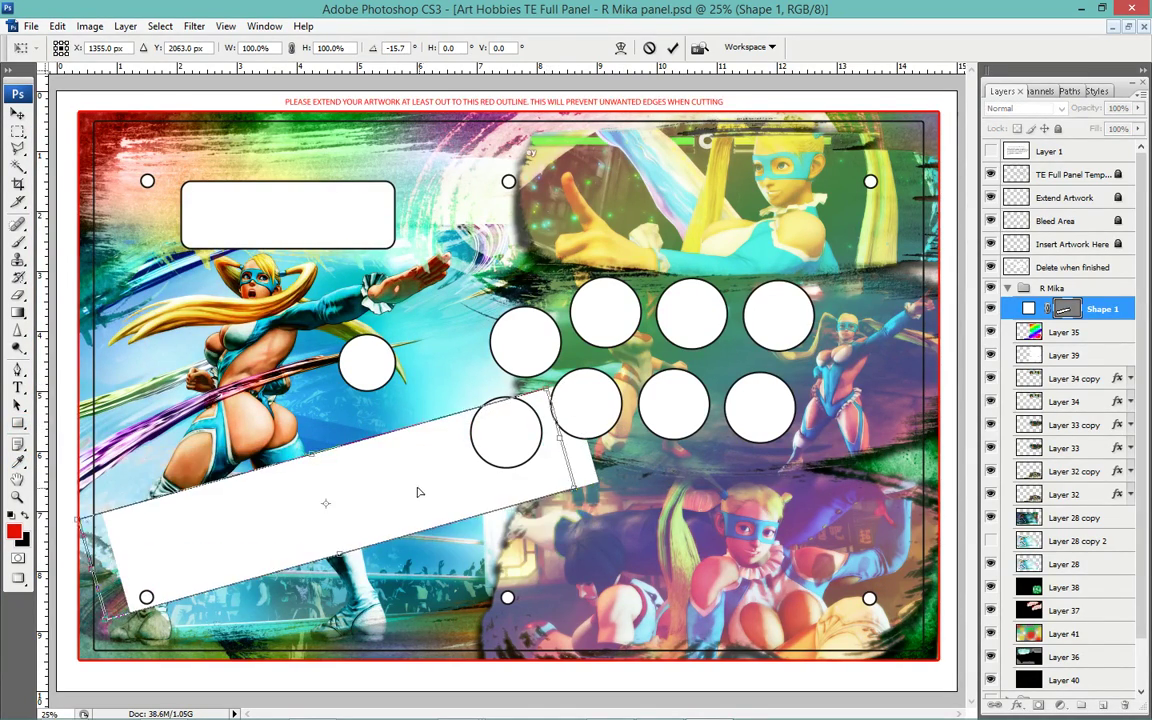
left_click_drag(419, 489, 382, 529)
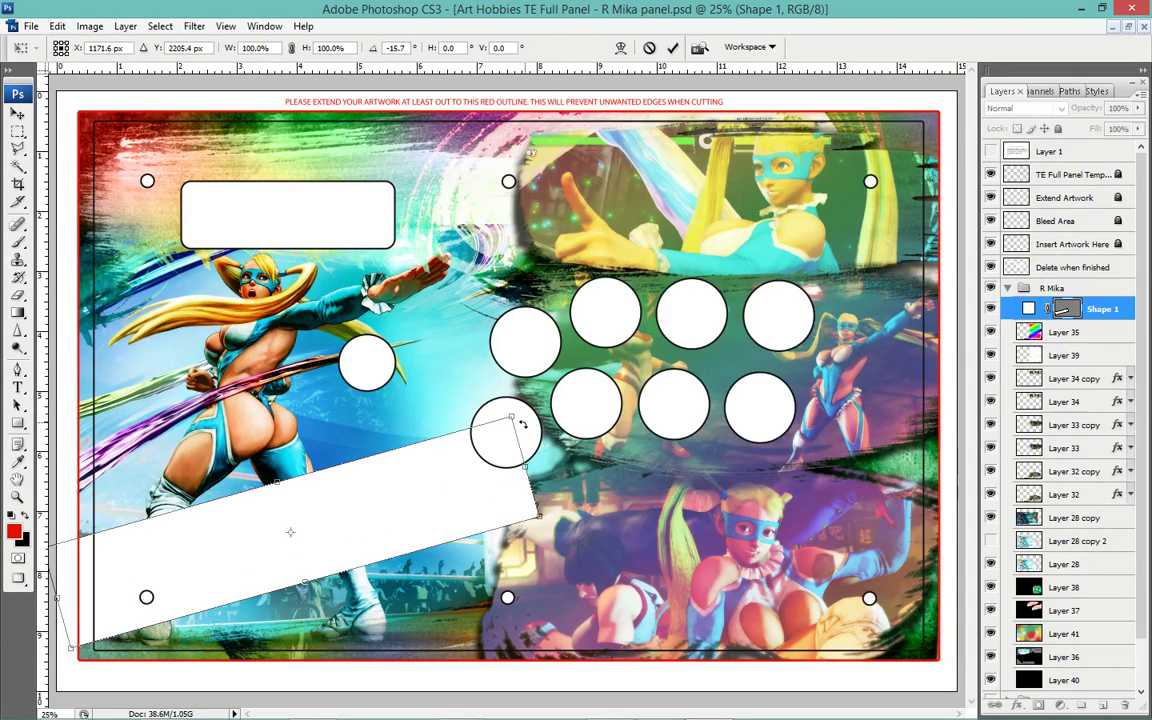
left_click_drag(526, 459, 617, 436)
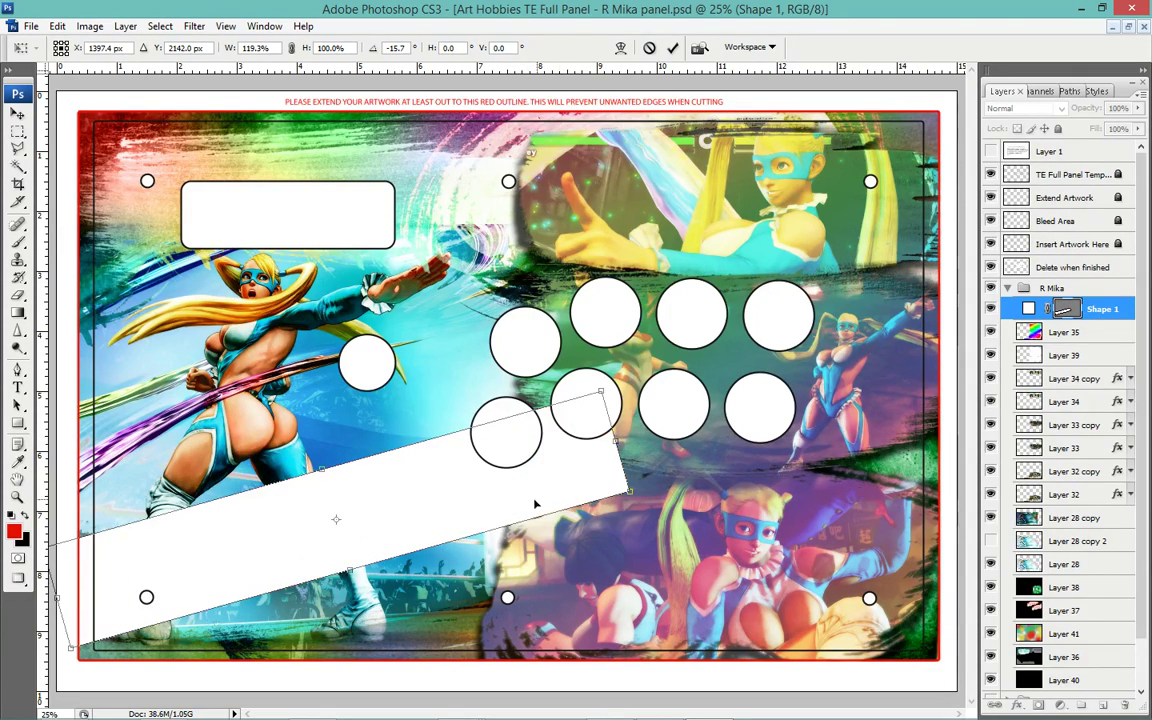
left_click_drag(535, 504, 498, 537)
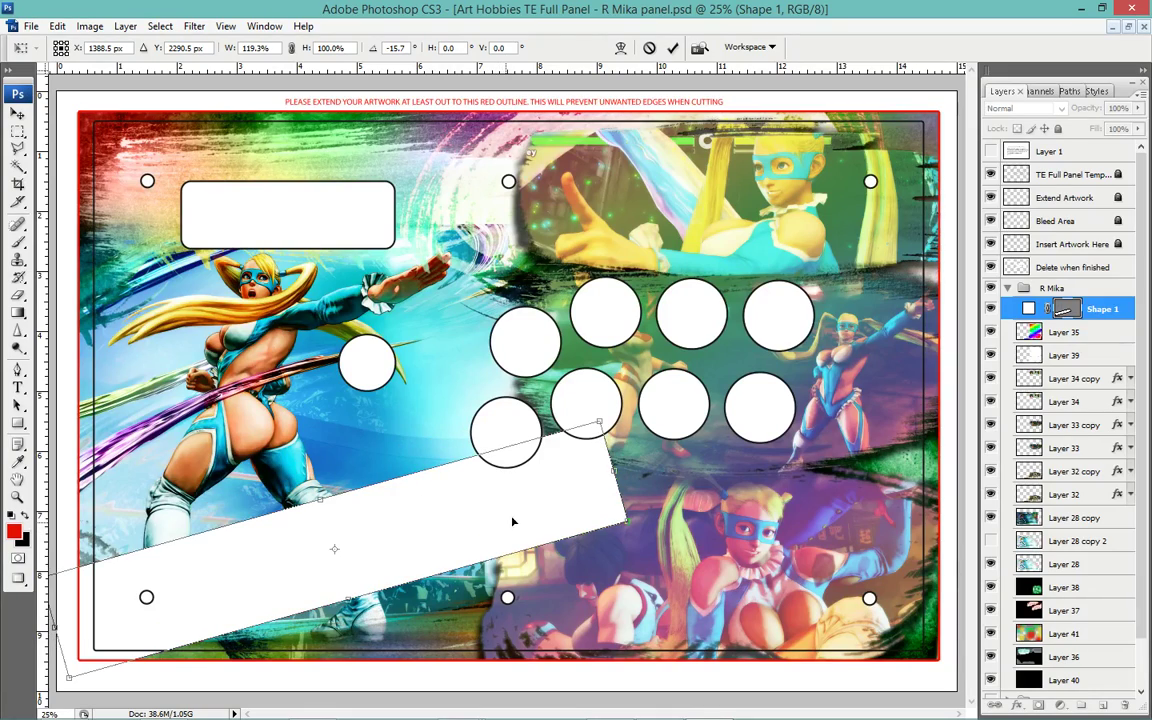
left_click_drag(633, 486, 641, 501)
mouse_move(512, 537)
left_mouse_down()
mouse_move(507, 566)
mouse_move(520, 508)
mouse_move(348, 206)
left_mouse_up()
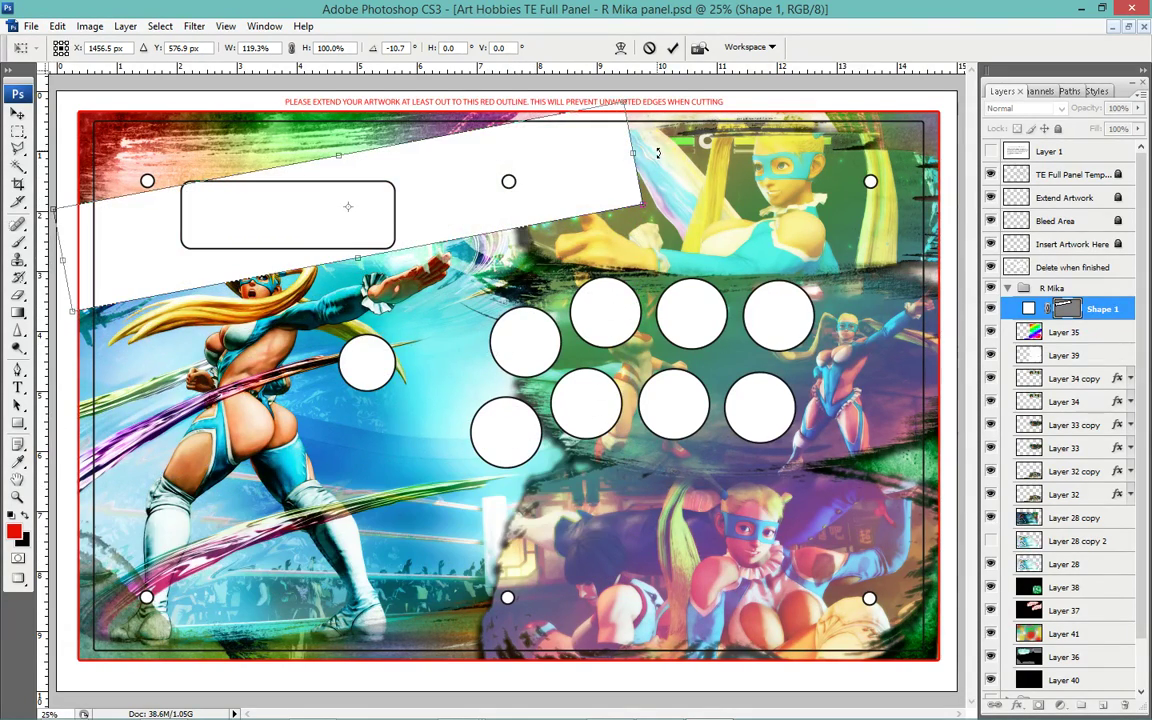
left_click_drag(663, 203, 678, 222)
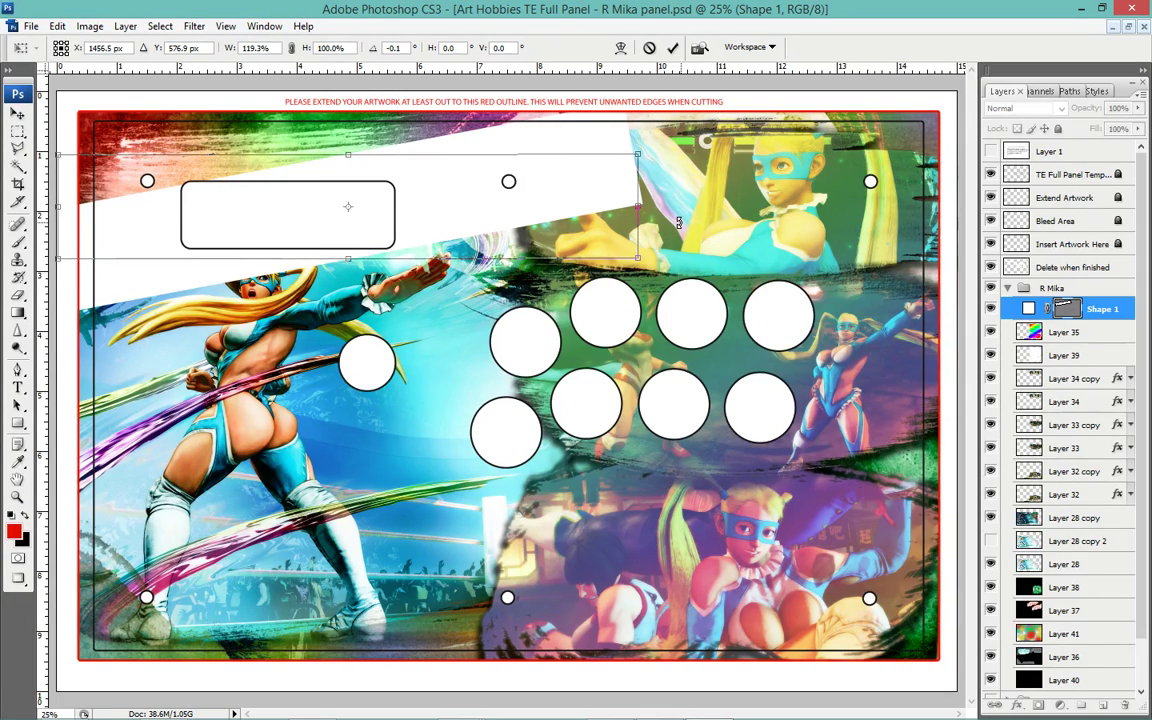
Nudge the rectangle up, squash it to 70.7% height, and commit the transform.
key("shift+Up")
key("shift+Up")
key("shift+Up")
key("shift+Up")
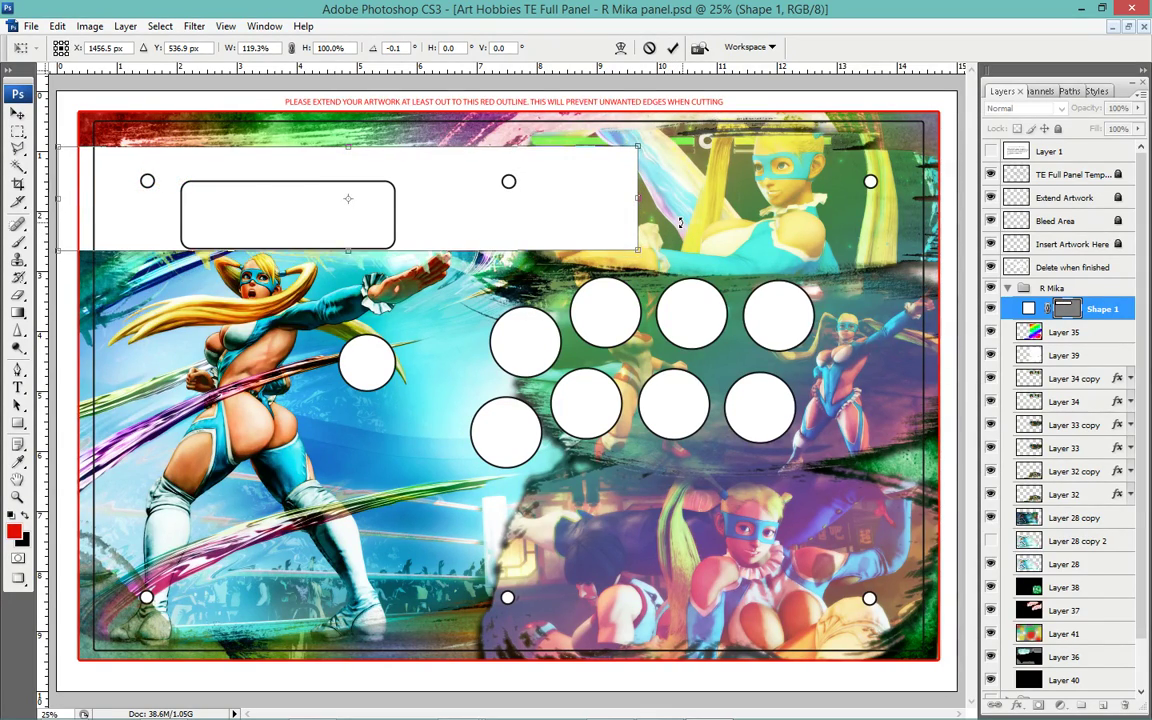
key("shift+Up")
key("shift+Up")
key("shift+Up")
key("shift+Up")
key("shift+Up")
key("shift+Up")
key("shift+Up")
key("shift+Up")
key("shift+Up")
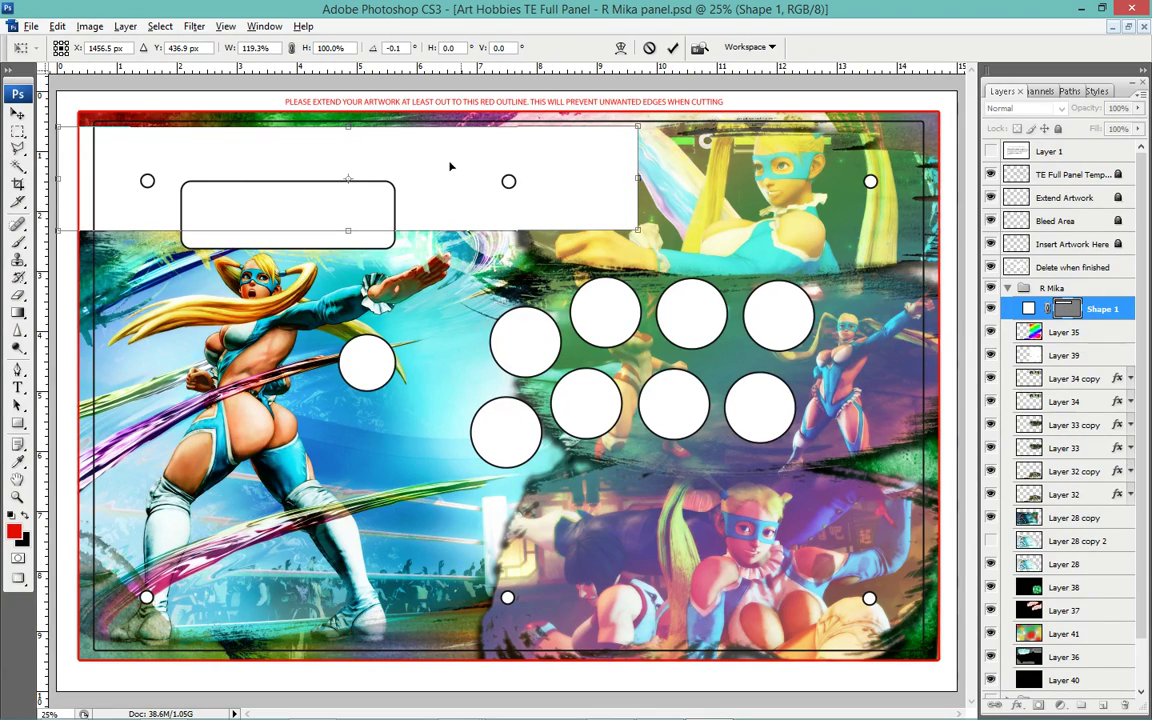
left_click_drag(354, 127, 354, 139)
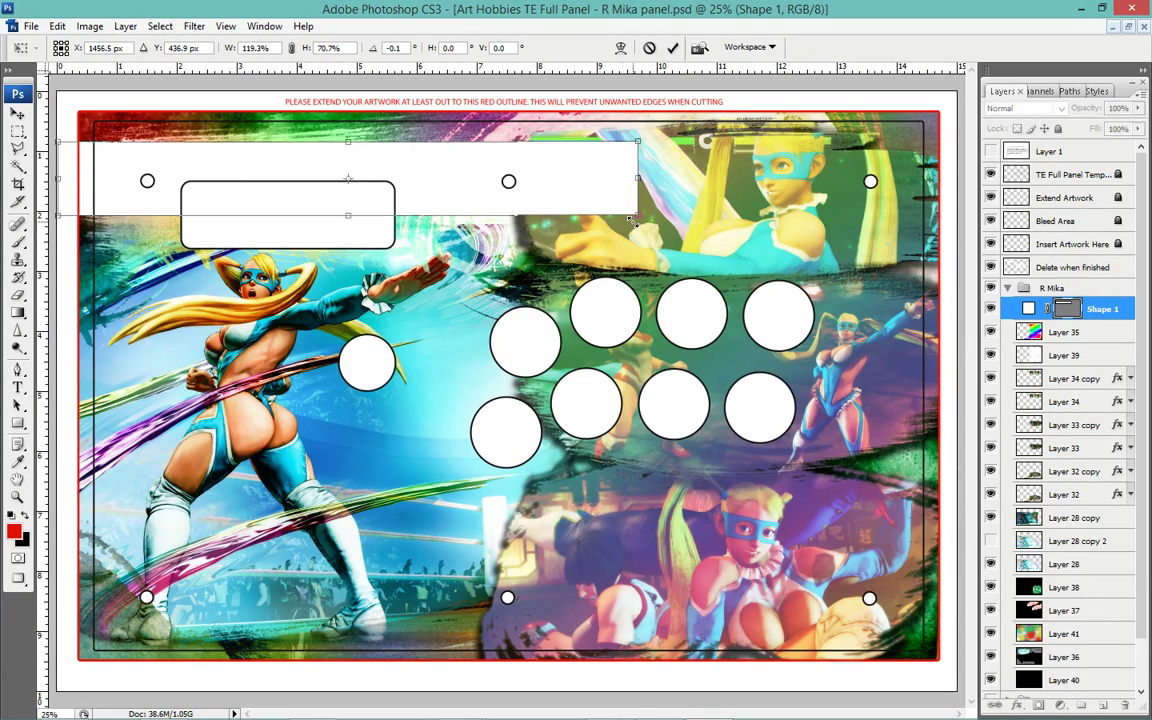
key("shift+Up")
key("shift+Up")
key("shift+Up")
key("shift+Up")
key("shift+Up")
key("shift+Up")
key("shift+Up")
key("shift+Up")
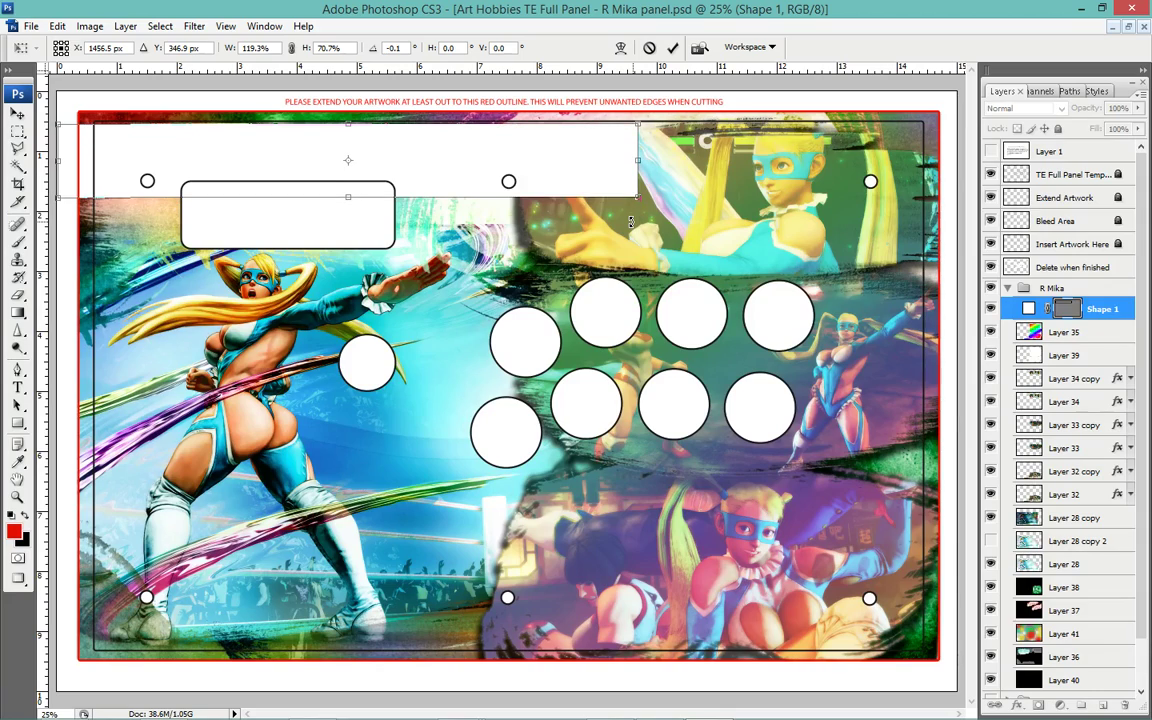
key("Return")
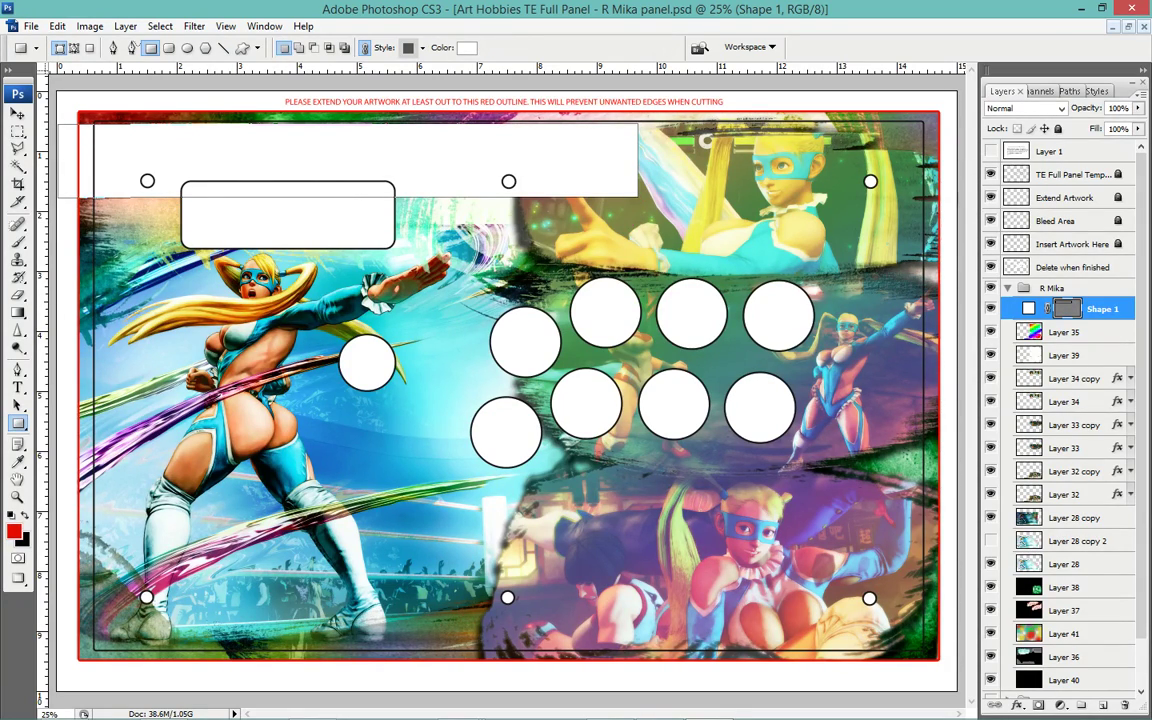
Delete the old Shape 1 band with its vector mask and make white the foreground colour.
left_click(1127, 706)
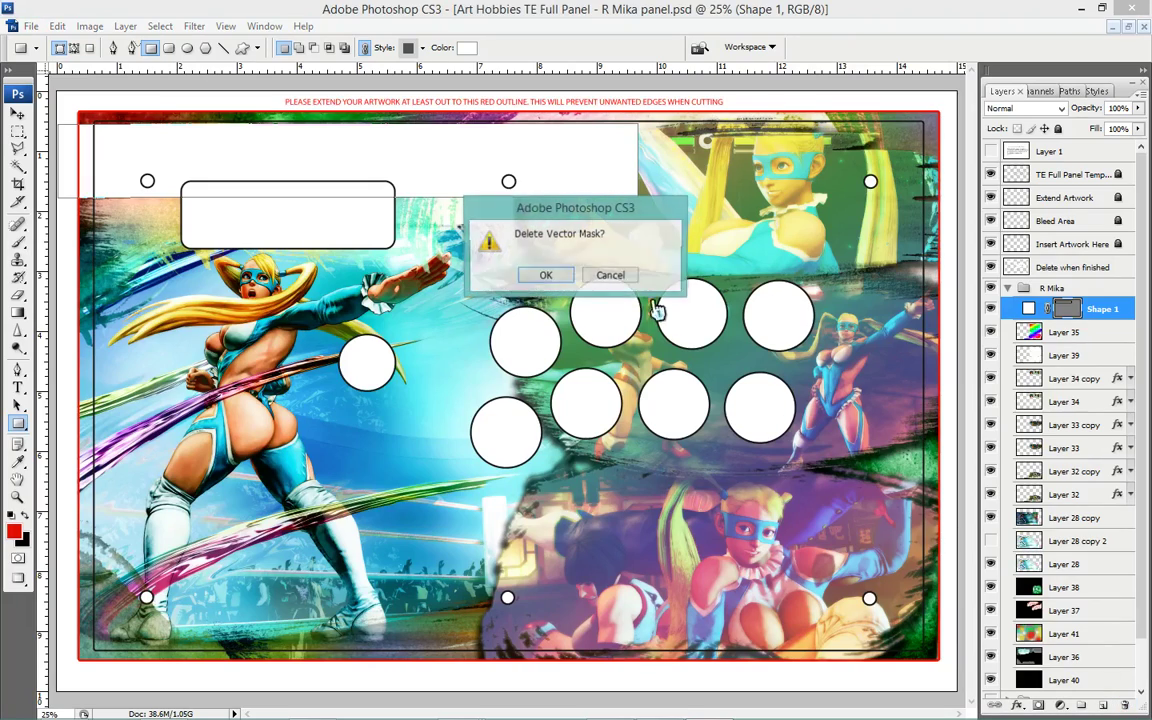
left_click(532, 274)
left_click(1125, 706)
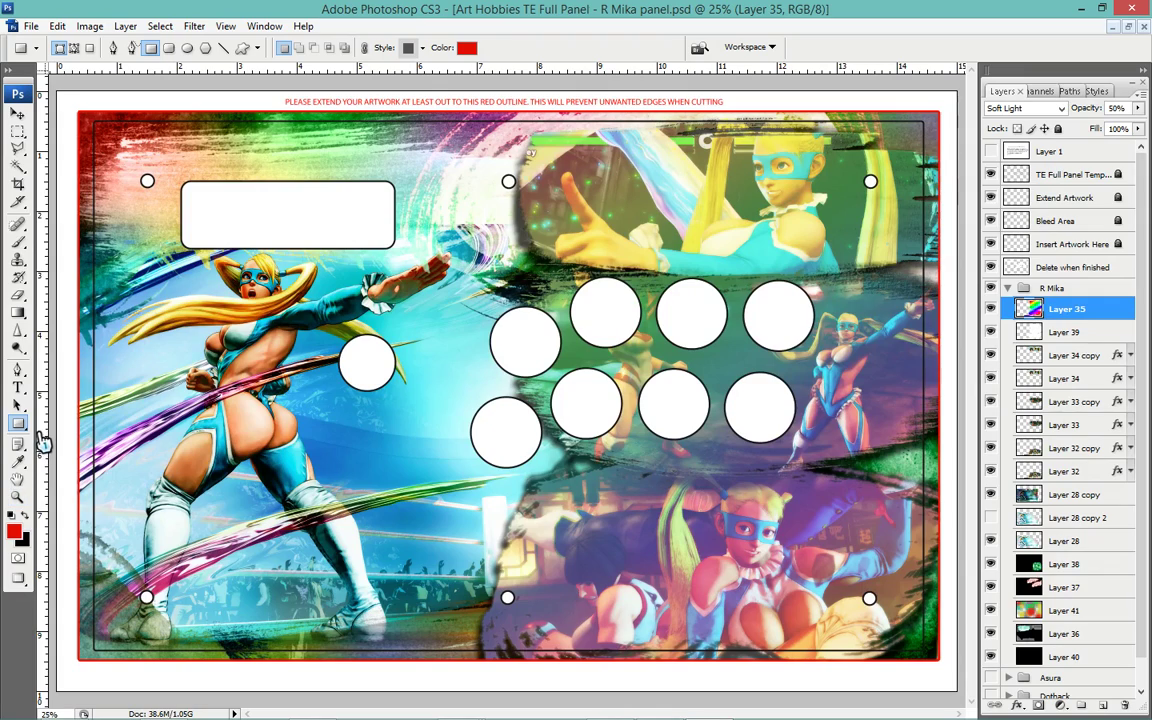
key("d")
key("x")
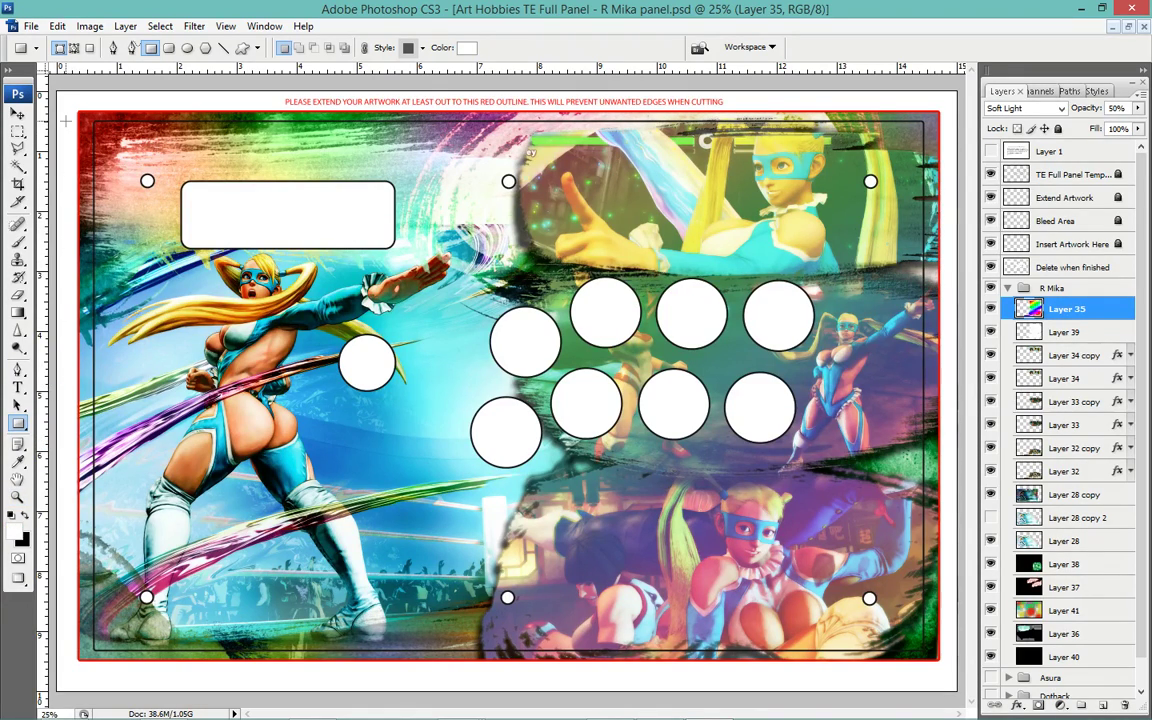
Draw a new white rectangle across the panel's top-left and nudge it into place.
left_click_drag(65, 121, 500, 167)
key("v")
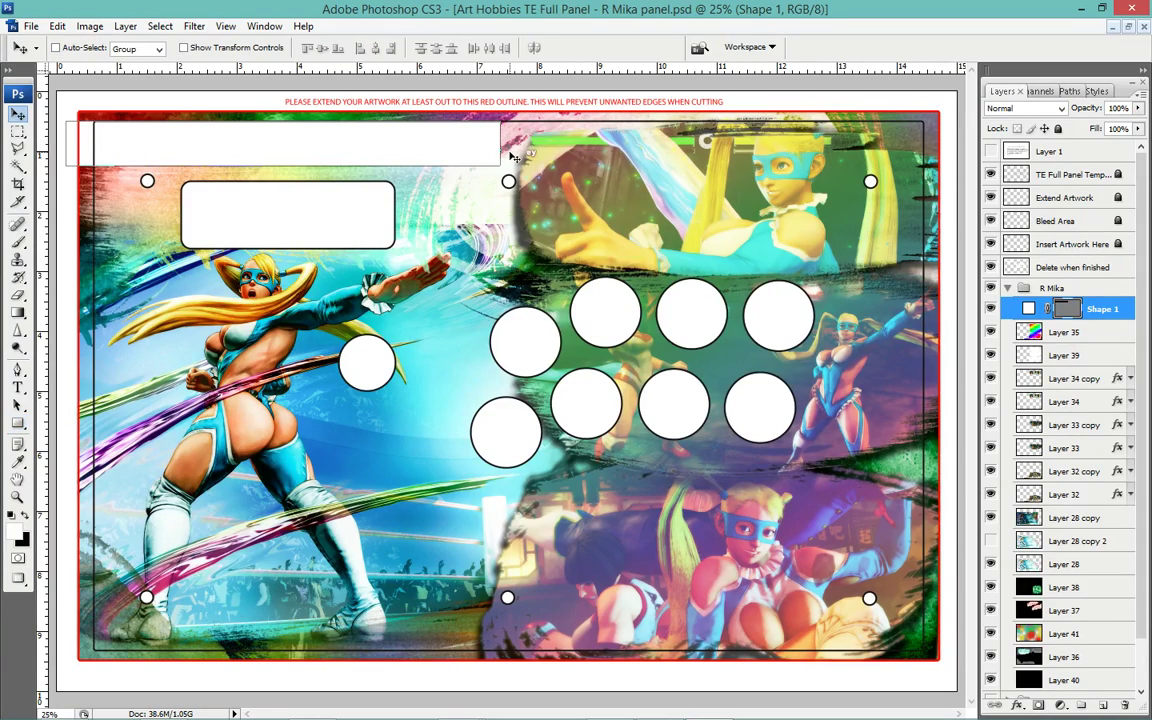
key("shift+Down")
key("shift+Down")
key("shift+Down")
key("shift+Right")
key("shift+Right")
key("shift+Right")
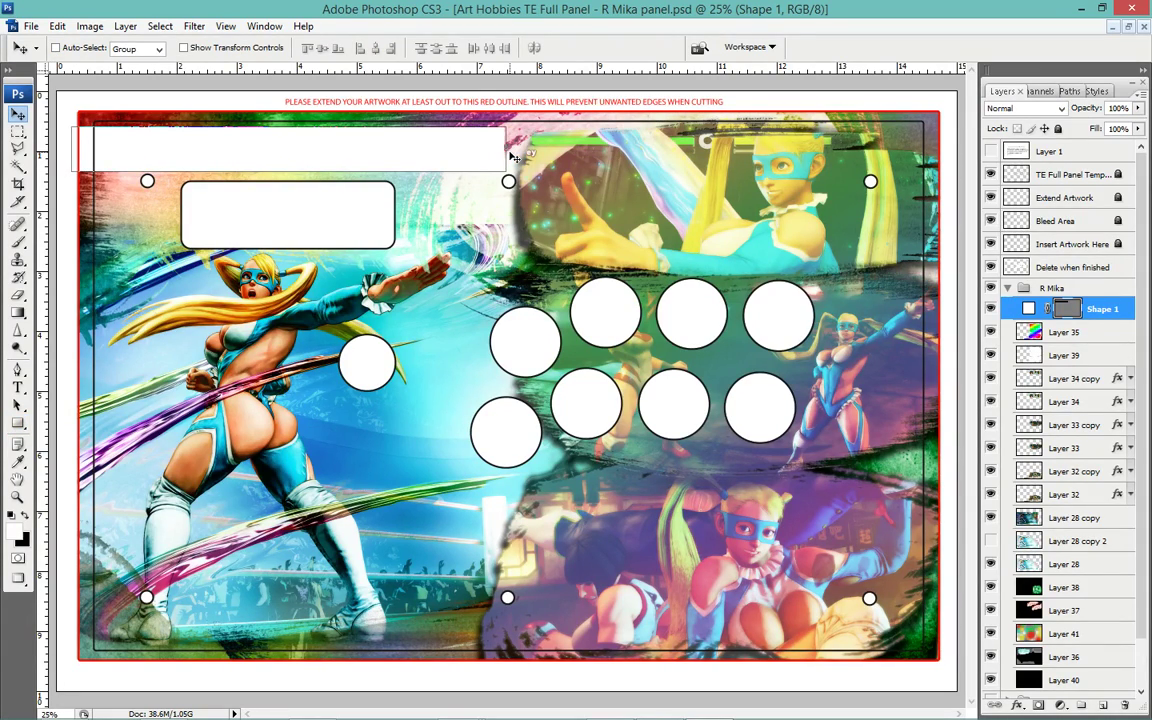
key("shift+Left")
Try Soft Light, then settle on Normal blending at 72% opacity for the white band.
left_click(1060, 108)
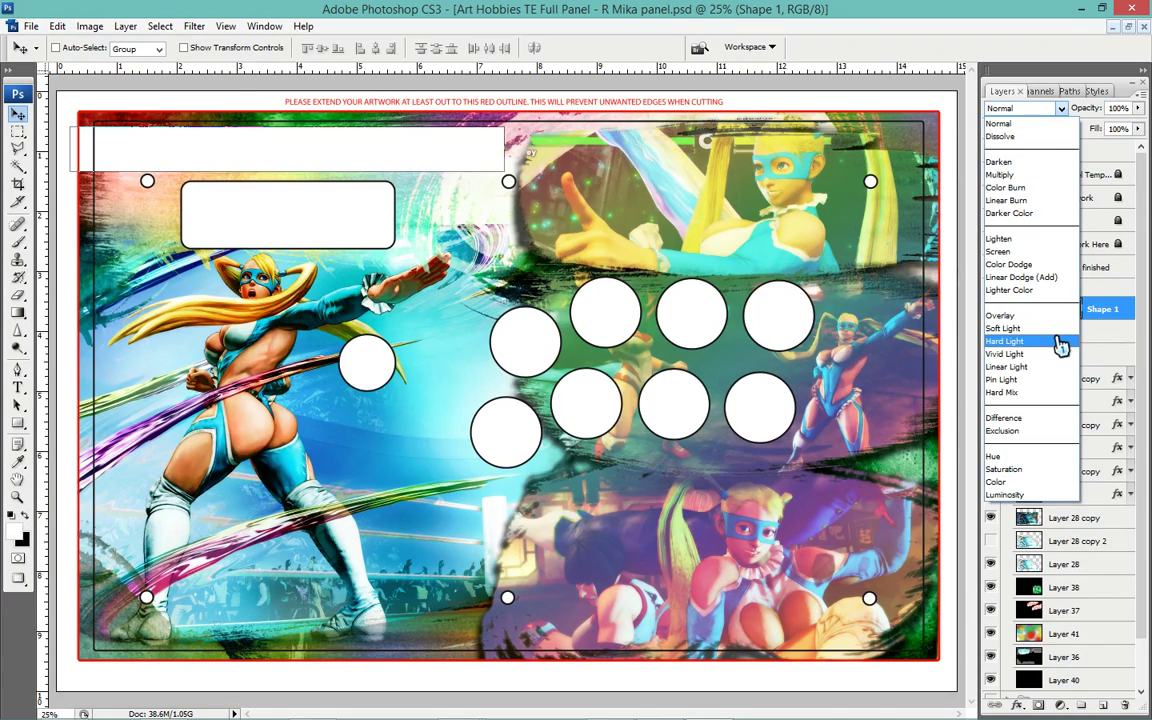
left_click(1049, 330)
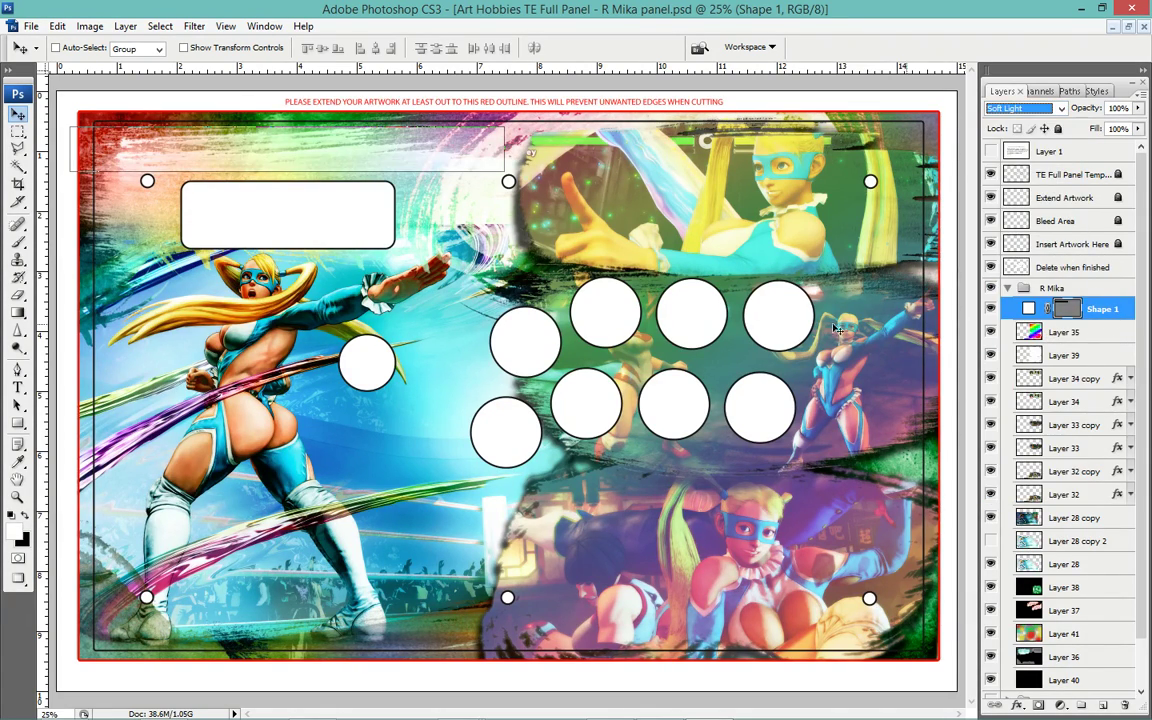
left_click(18, 113)
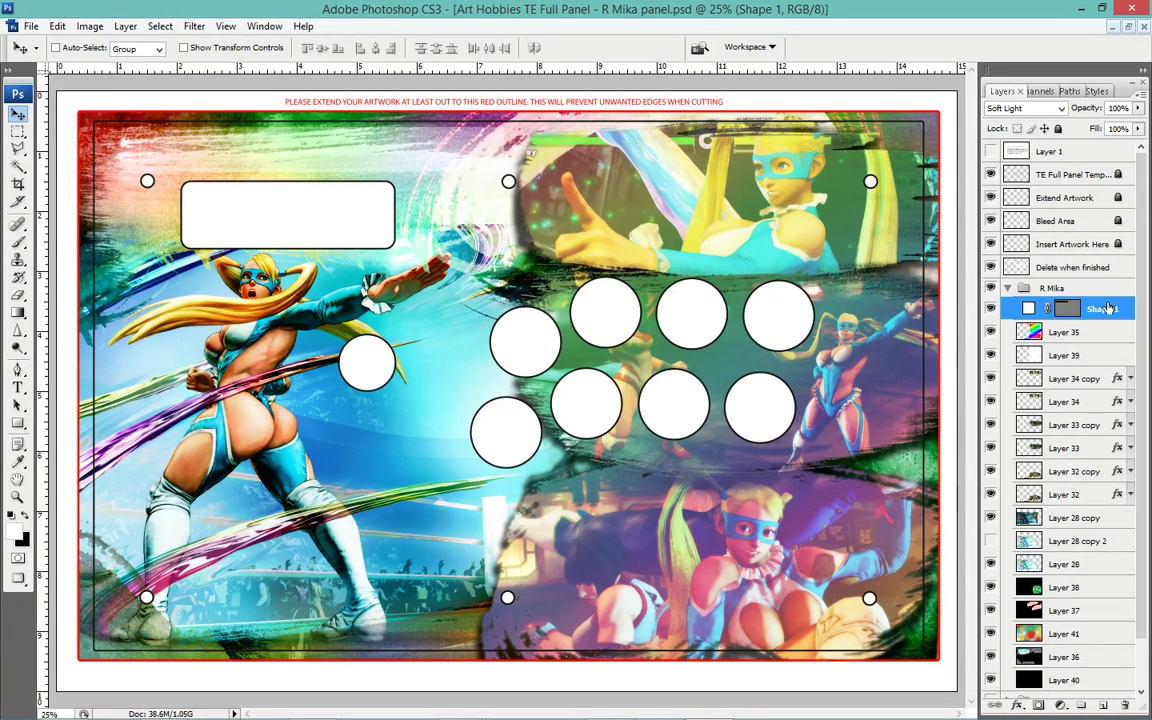
left_click(1030, 108)
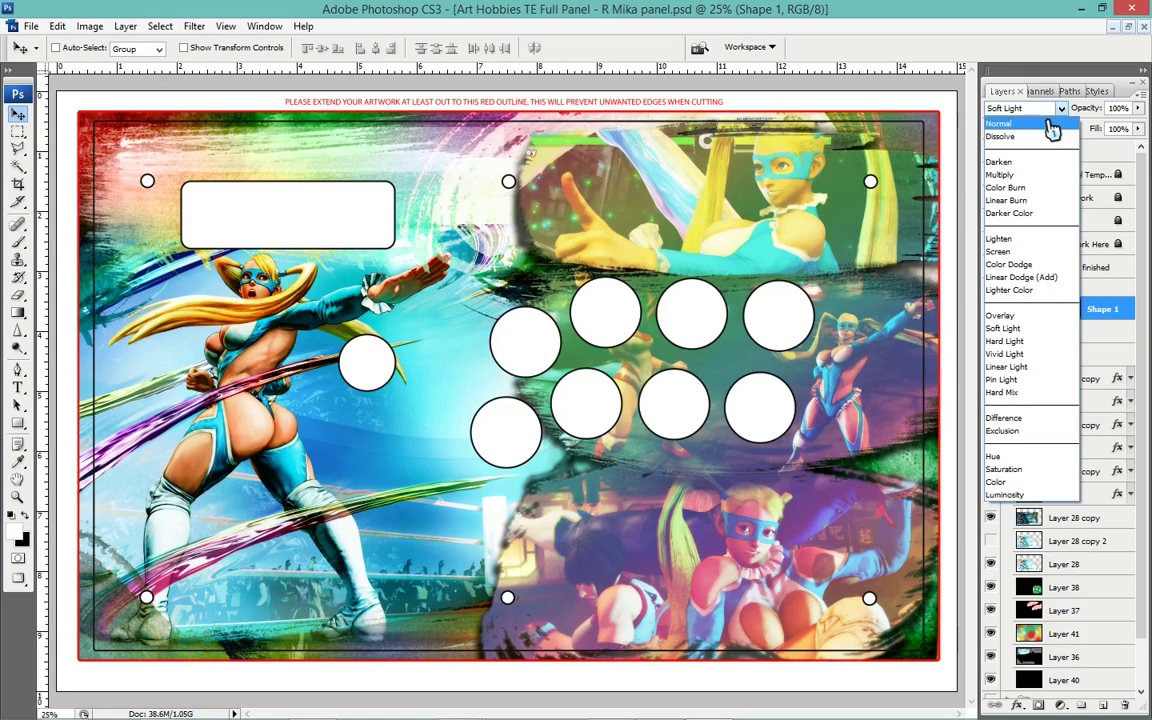
left_click_drag(1138, 109, 1123, 131)
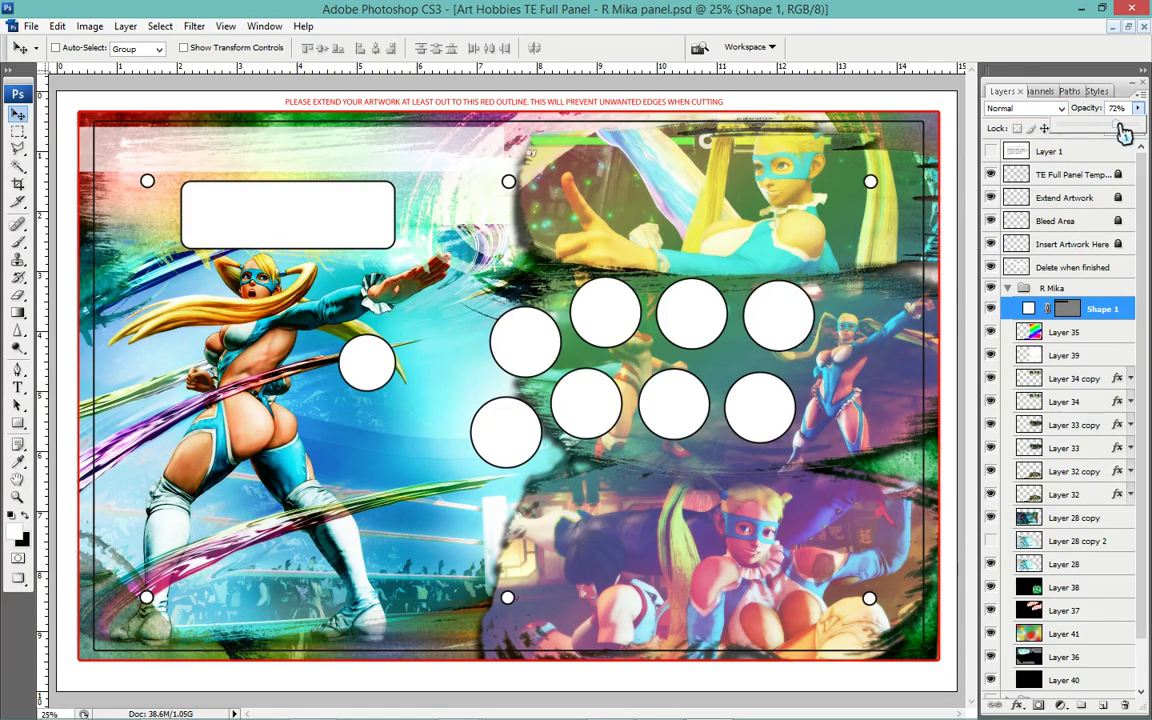
left_click(1012, 120)
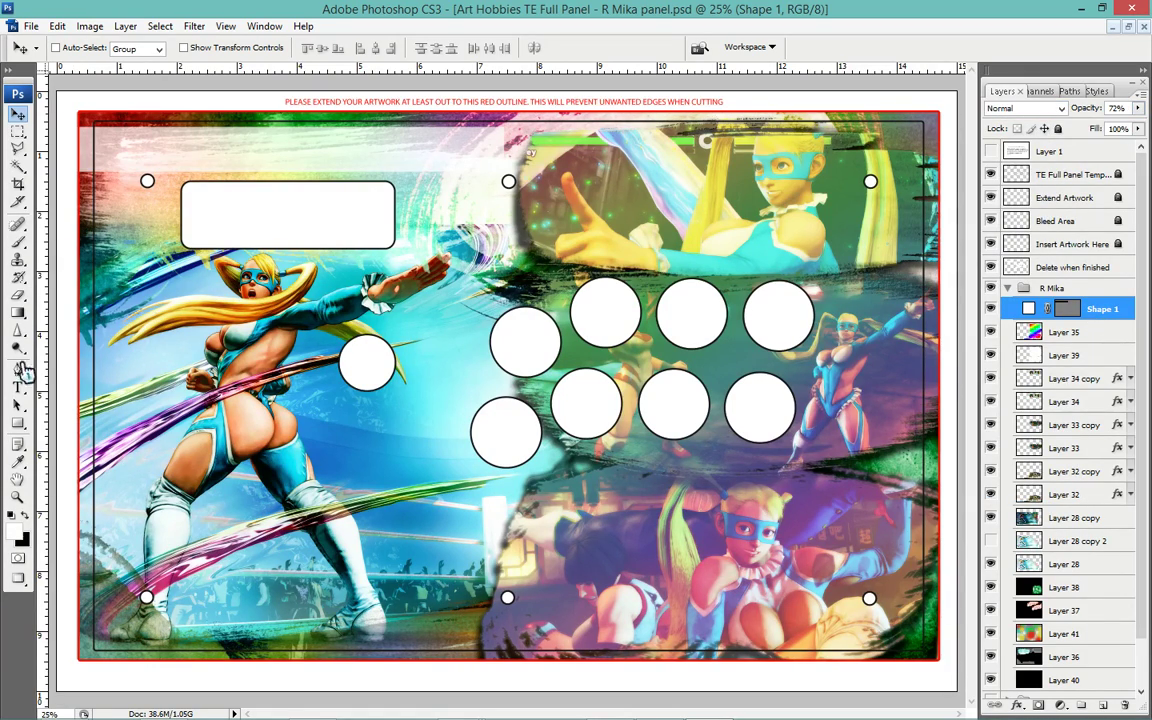
left_click(18, 422)
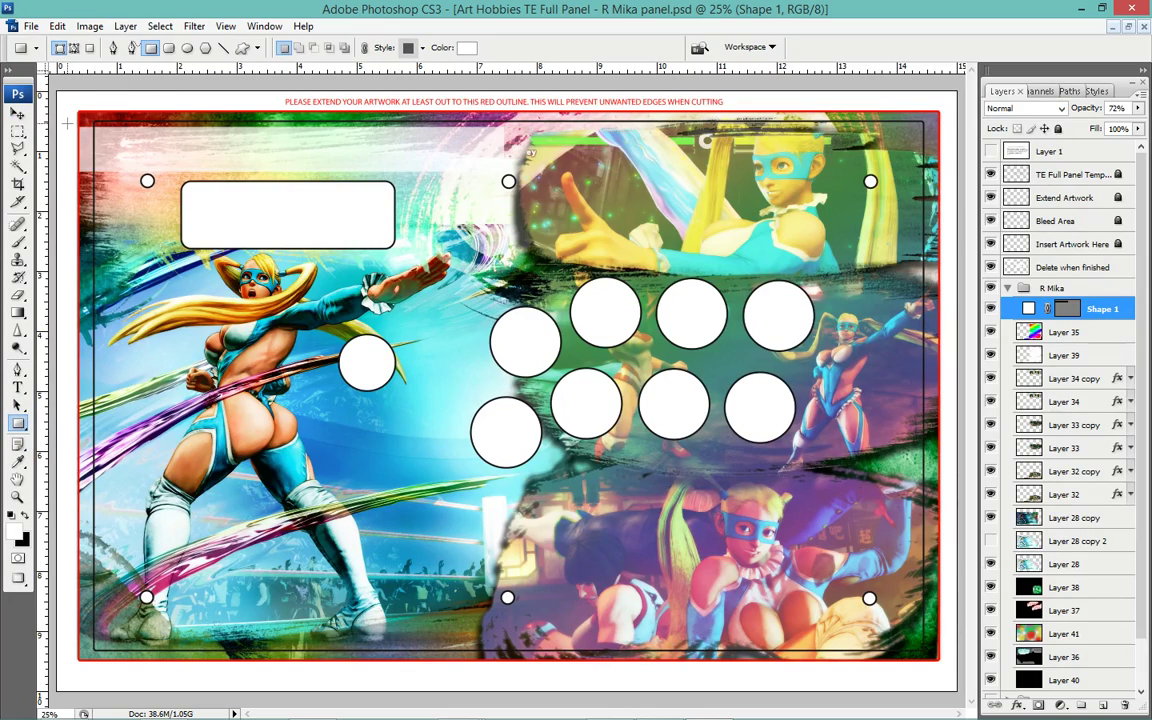
Draw a thin white bar (Shape 2) along the top edge, duplicate it, and nudge the copy lower.
left_click_drag(137, 130, 495, 133)
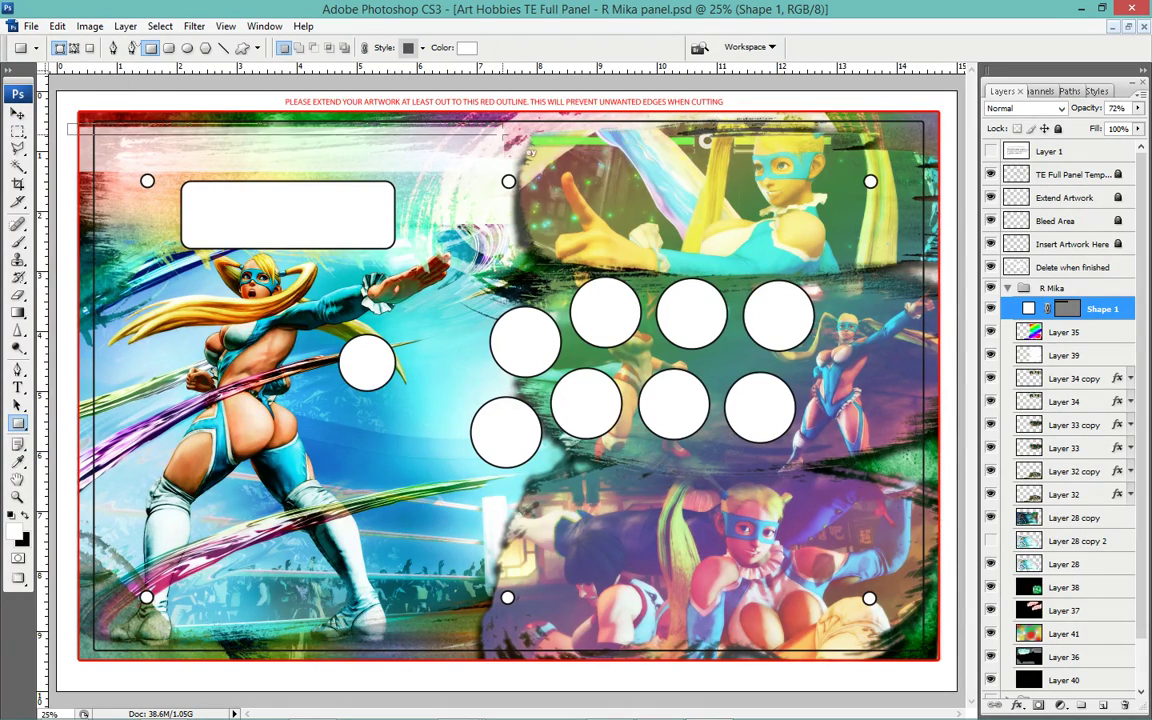
left_click_drag(503, 135, 503, 135)
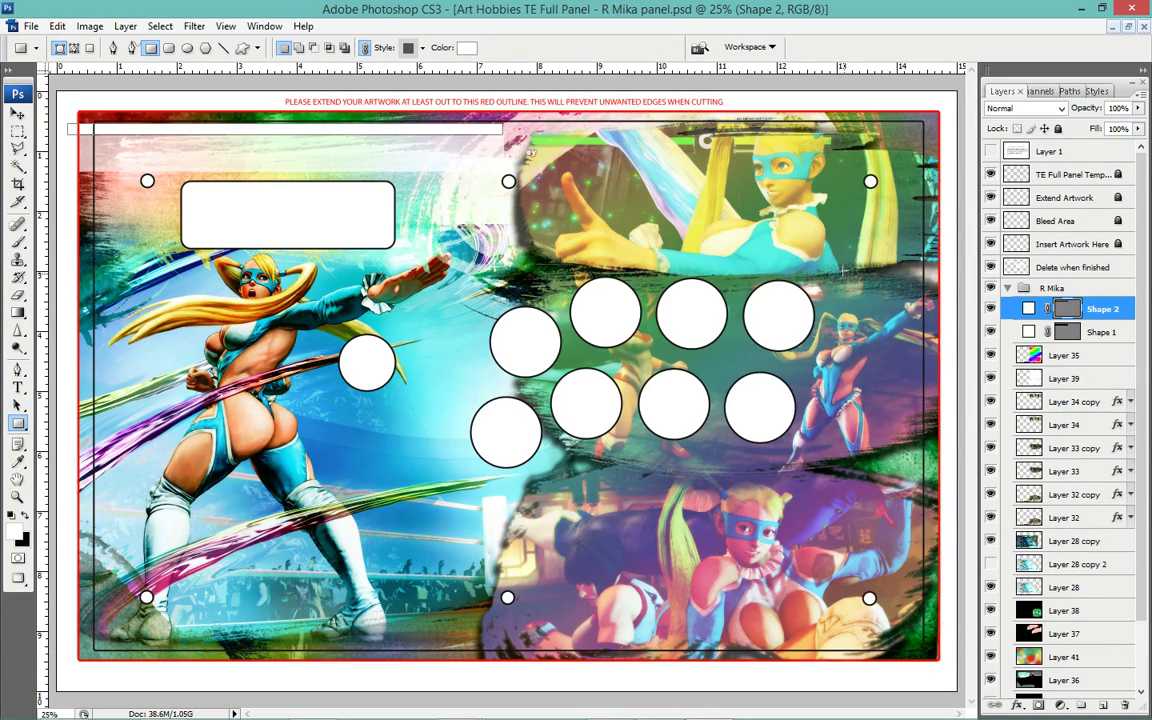
key("ctrl+j")
key("v")
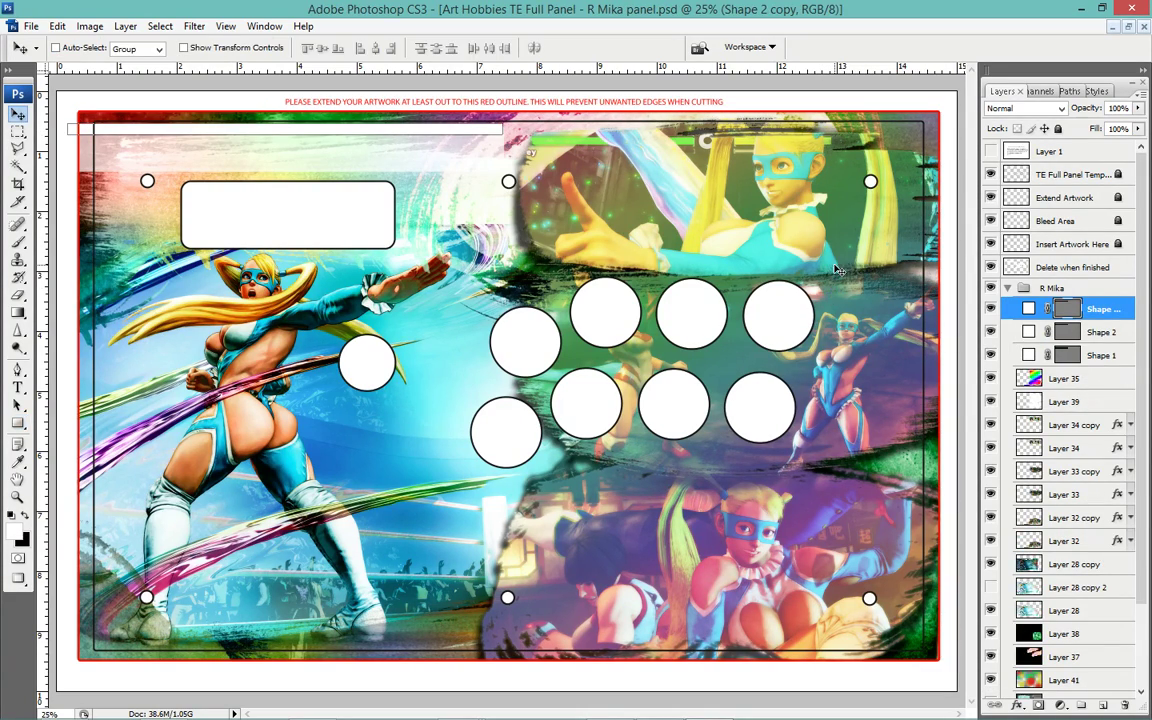
key("shift+Down")
key("shift+Down")
key("shift+Down")
key("shift+Down")
key("shift+Down")
key("shift+Down")
key("shift+Down")
key("shift+Down")
key("shift+Down")
key("shift+Down")
key("shift+Down")
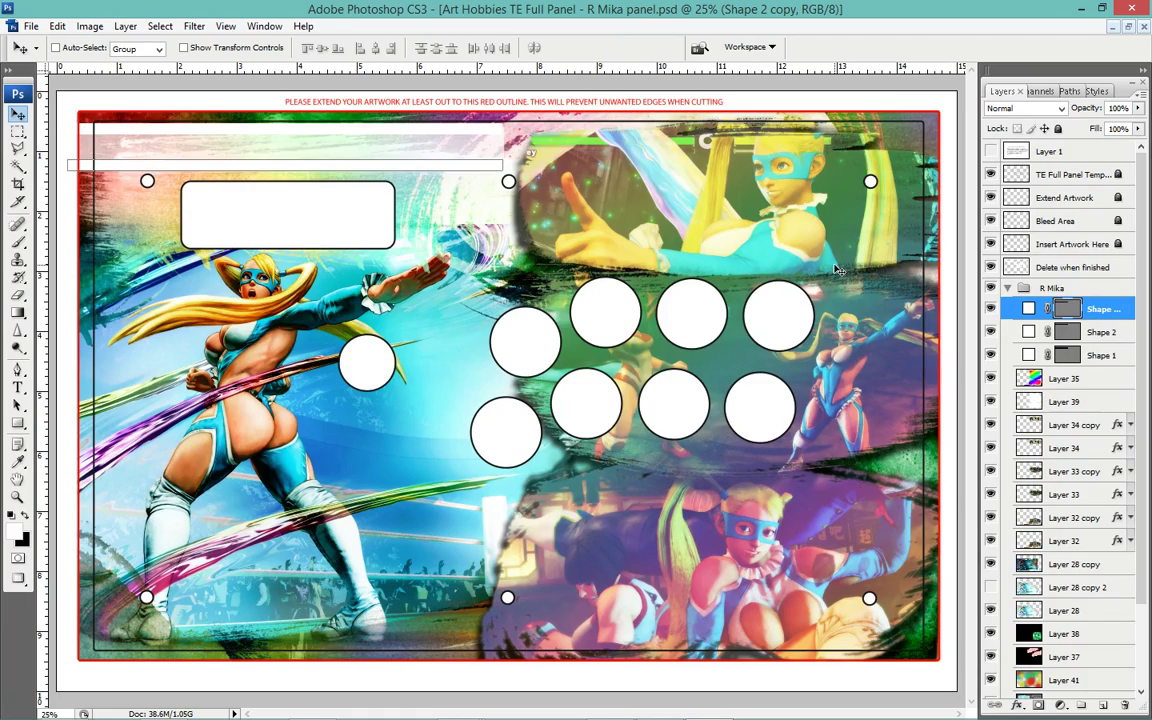
key("shift+Down")
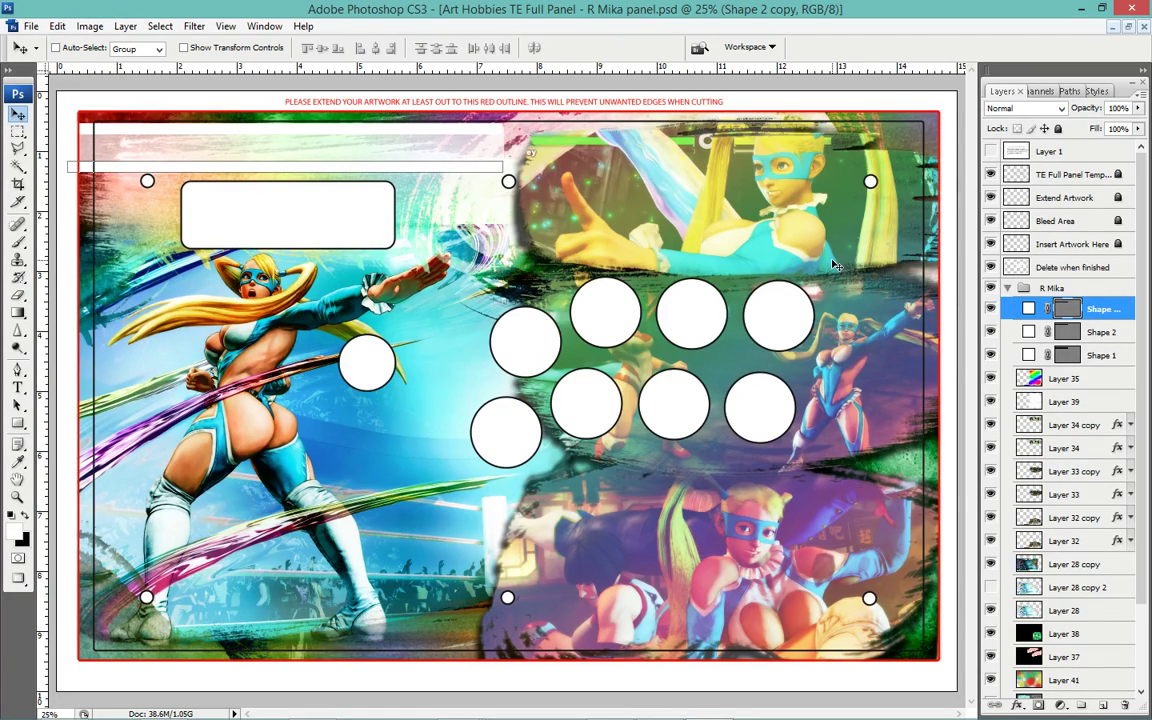
left_click(1104, 333)
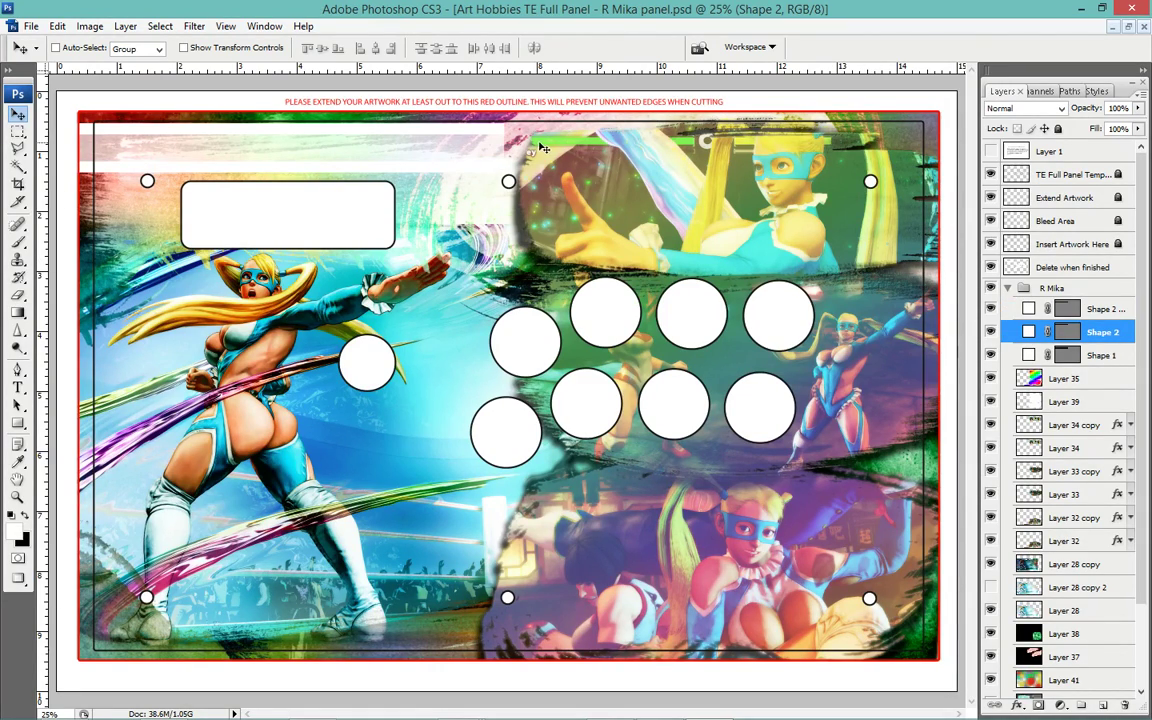
left_click(1087, 311)
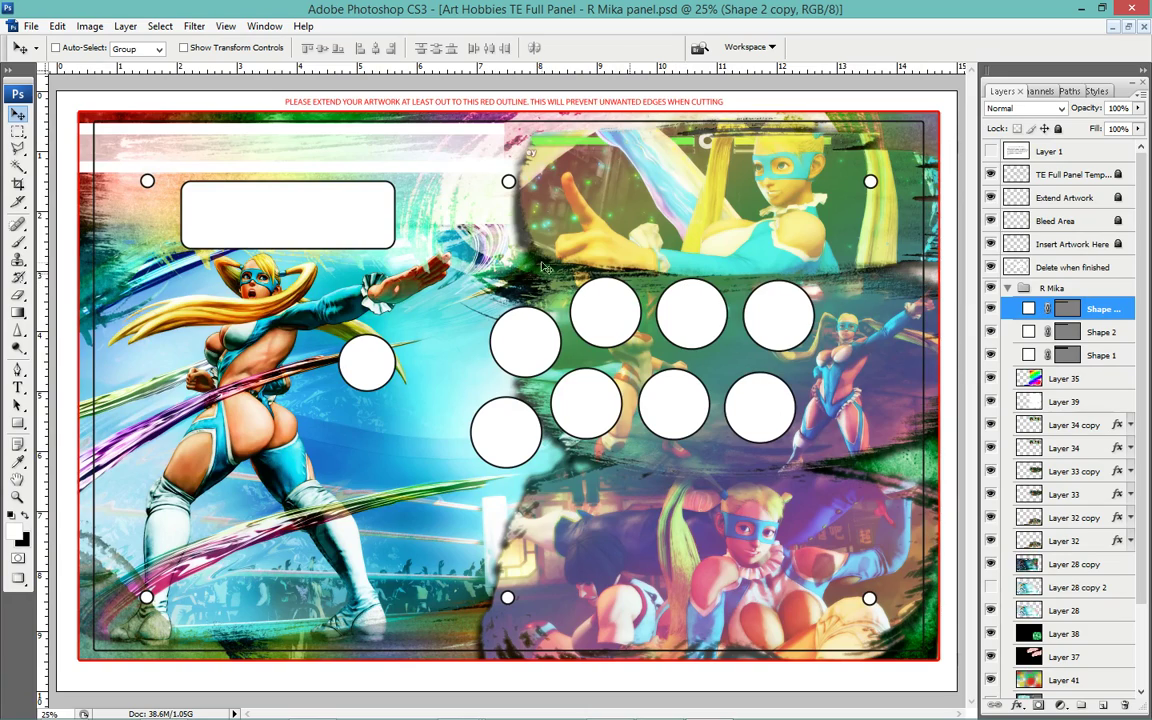
Zoom in and pan to view the top-left stripes and the red outline.
left_click(18, 422)
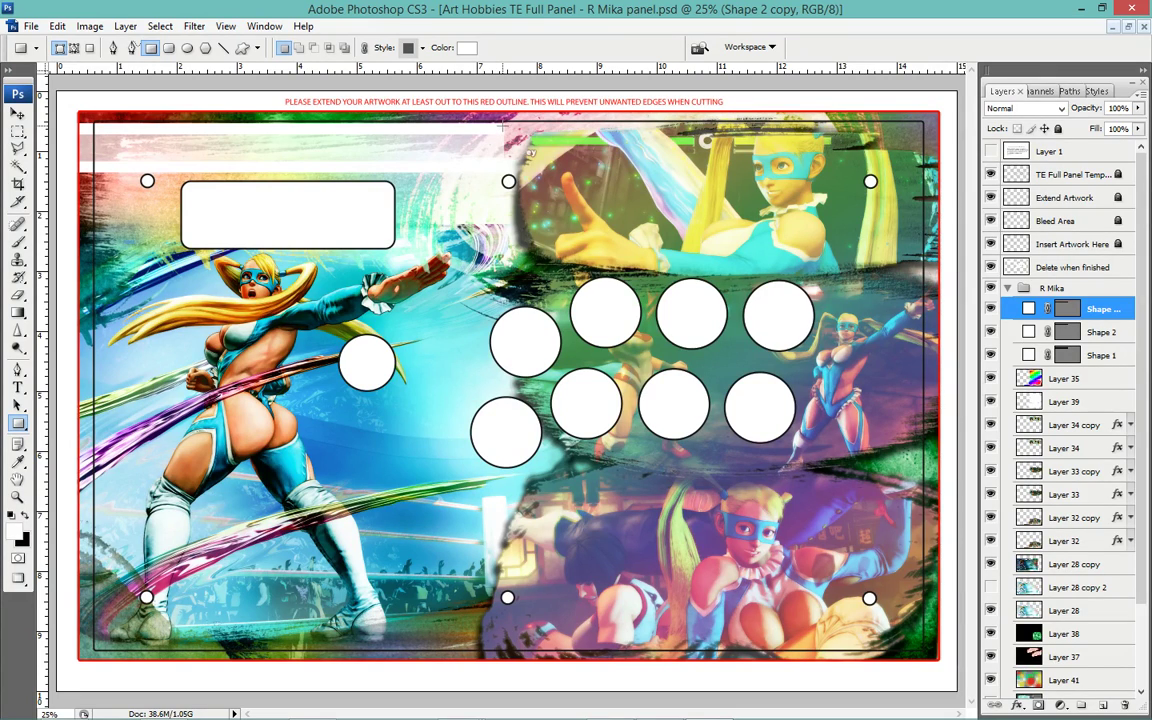
key("ctrl+plus")
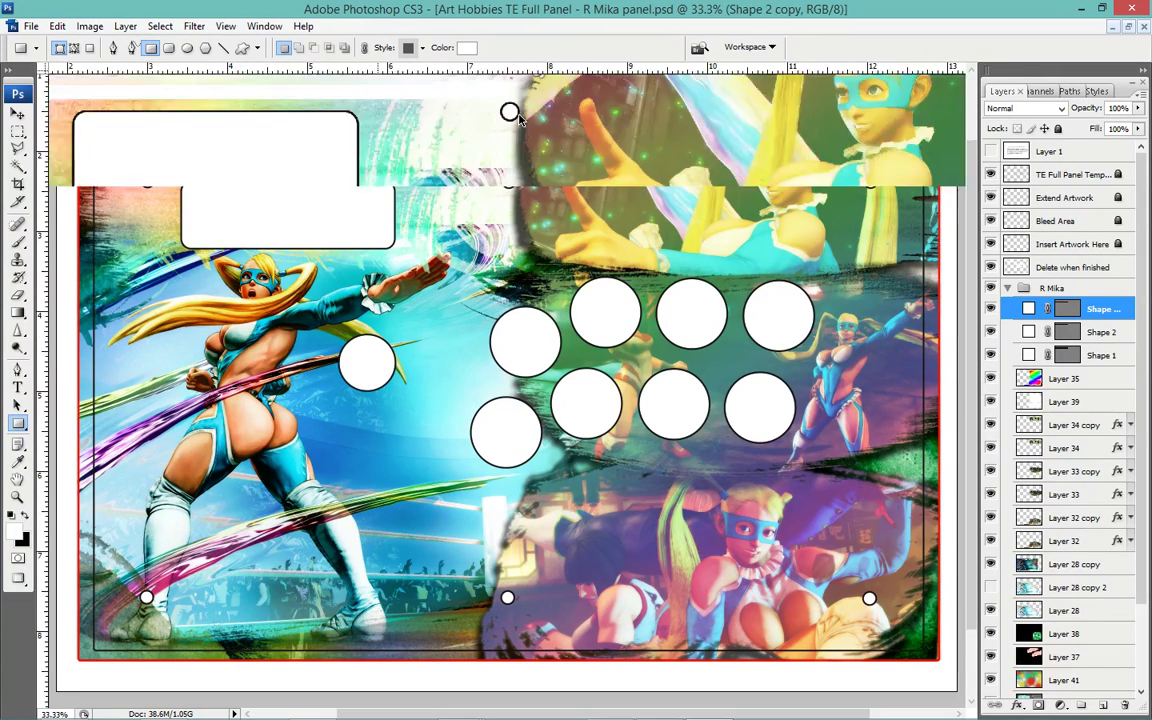
key("ctrl+plus")
left_click_drag(519, 119, 540, 158)
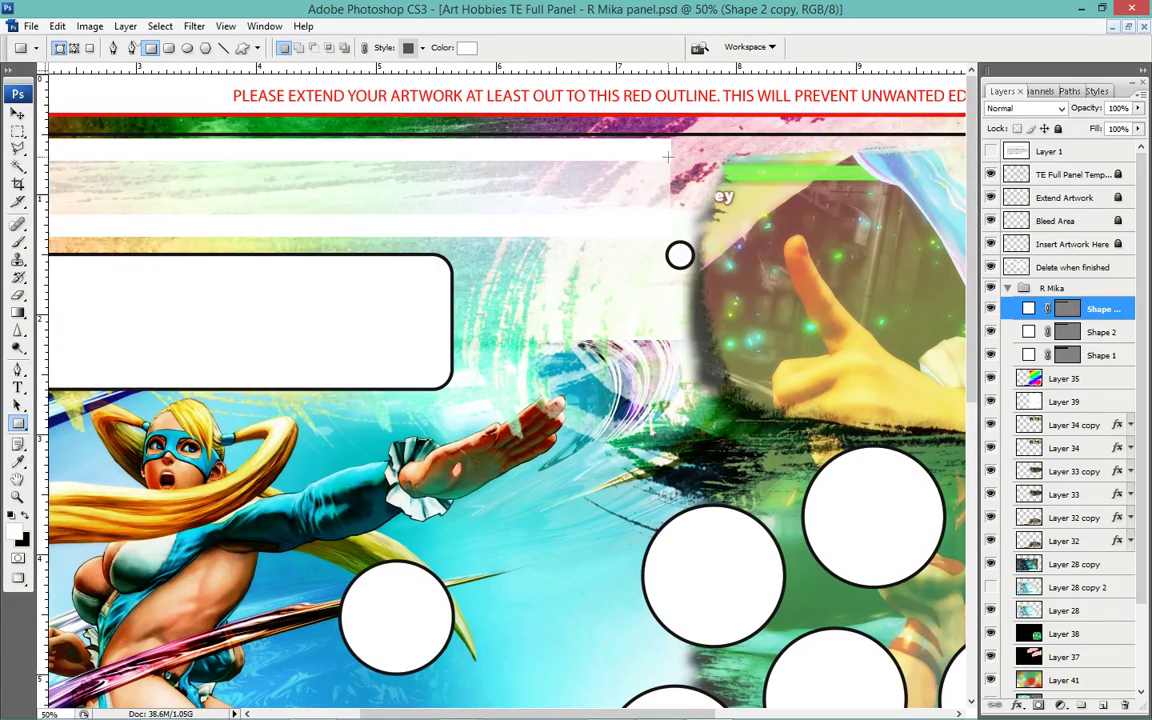
key("ctrl+plus")
left_click_drag(738, 159, 543, 478)
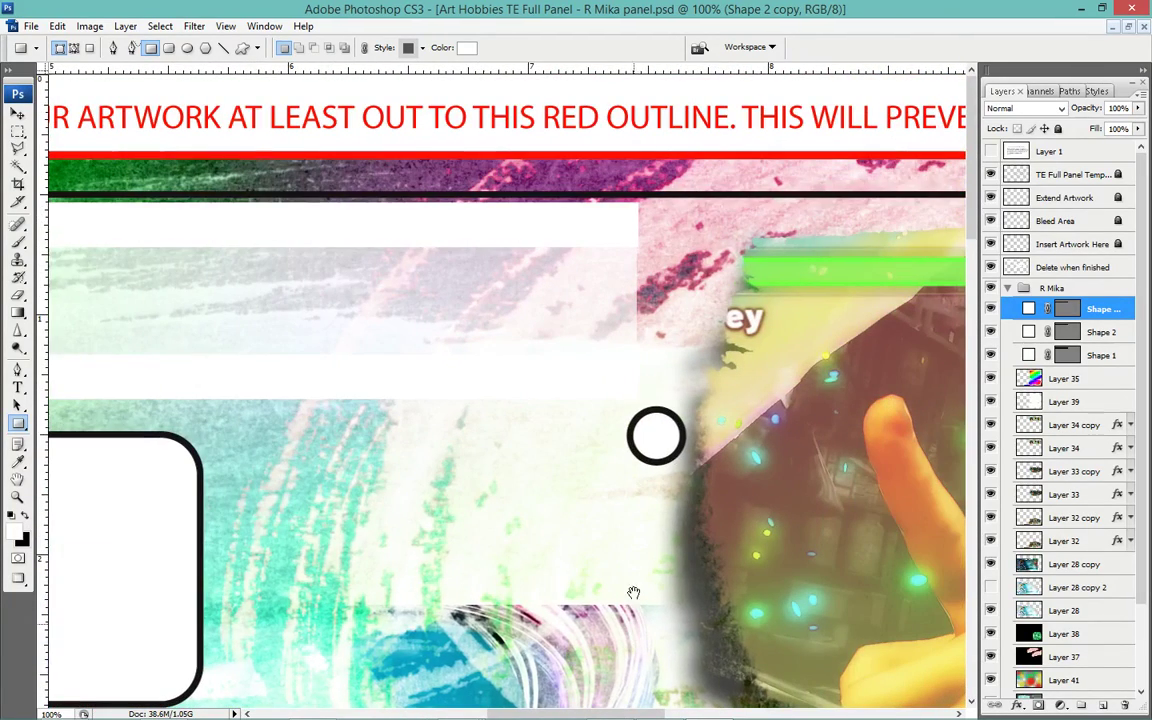
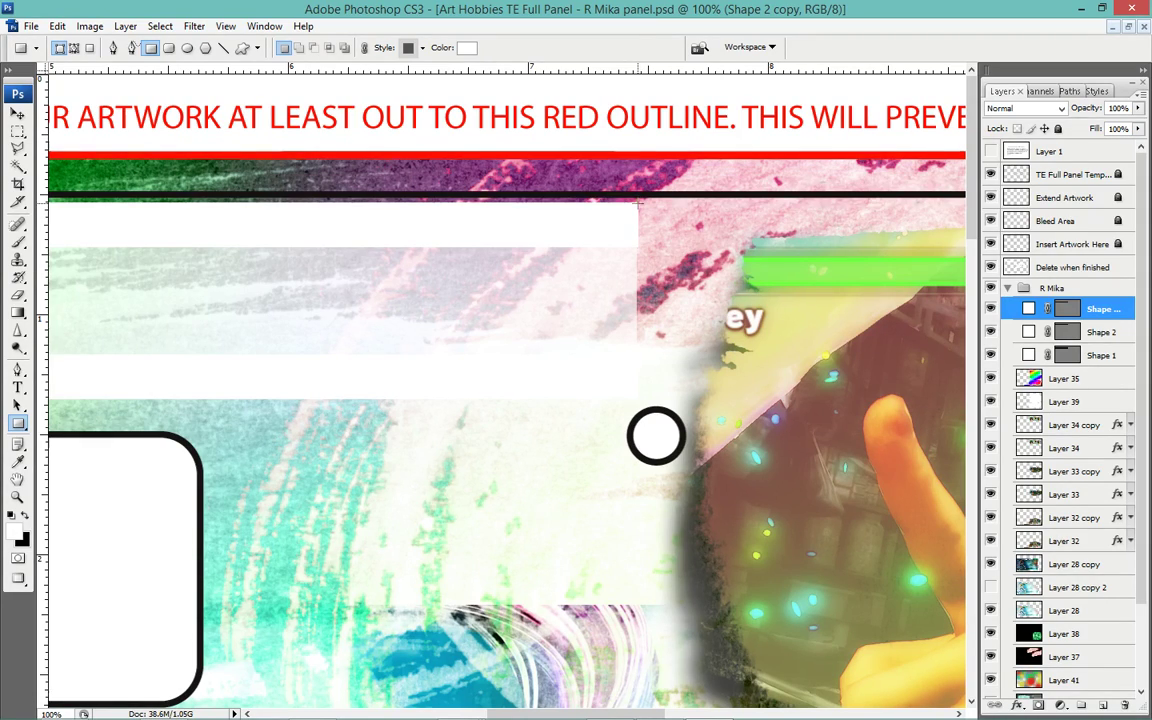
Draw a narrow vertical rectangle (Shape 3) joining the right ends of the two white bands.
mouse_move(638, 203)
left_mouse_down()
mouse_move(580, 346)
mouse_move(575, 397)
left_mouse_up()
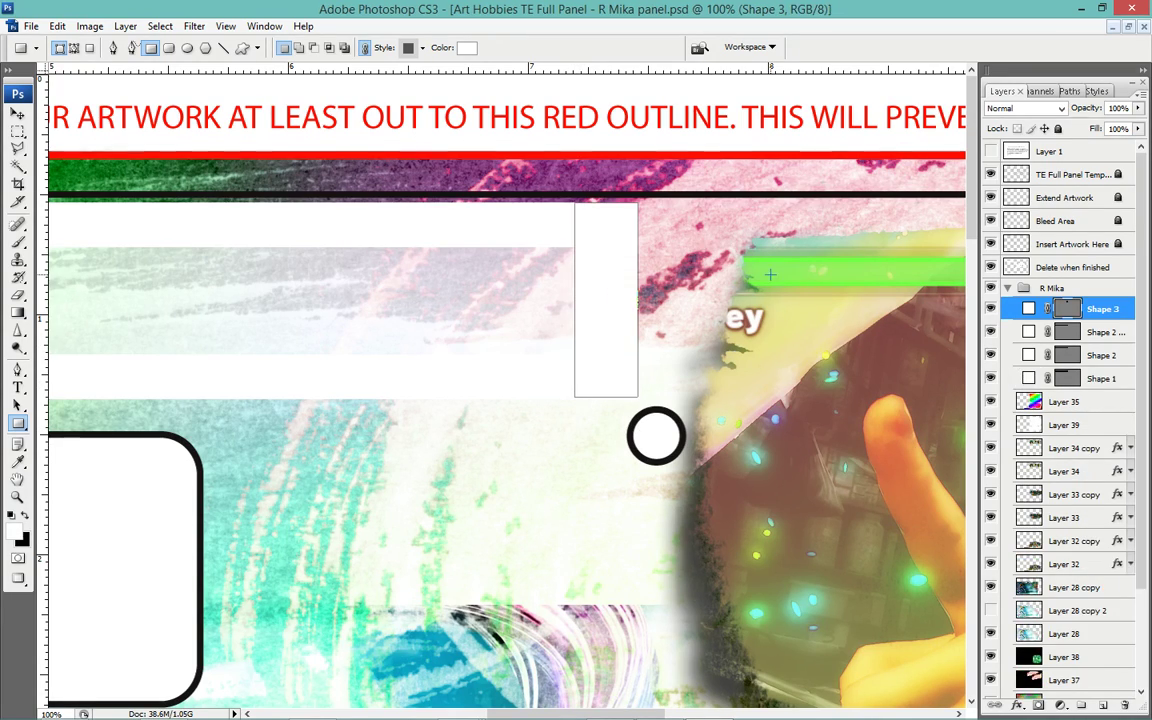
left_click(1066, 340)
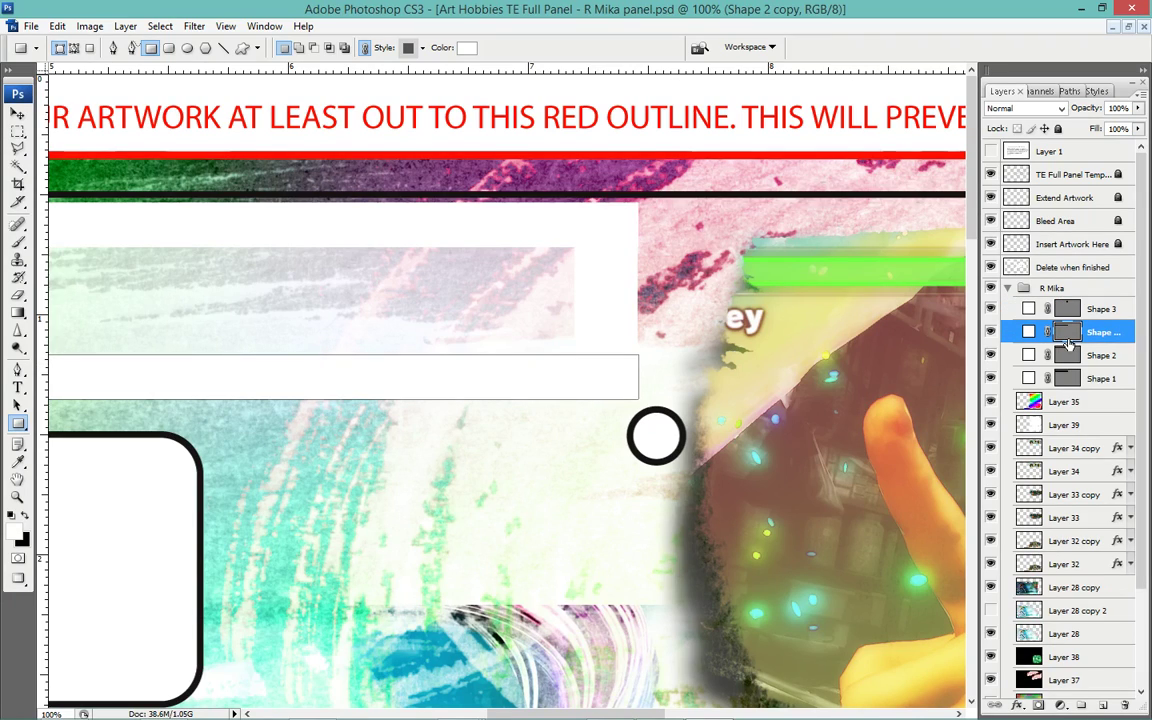
left_click(1067, 309, "ctrl")
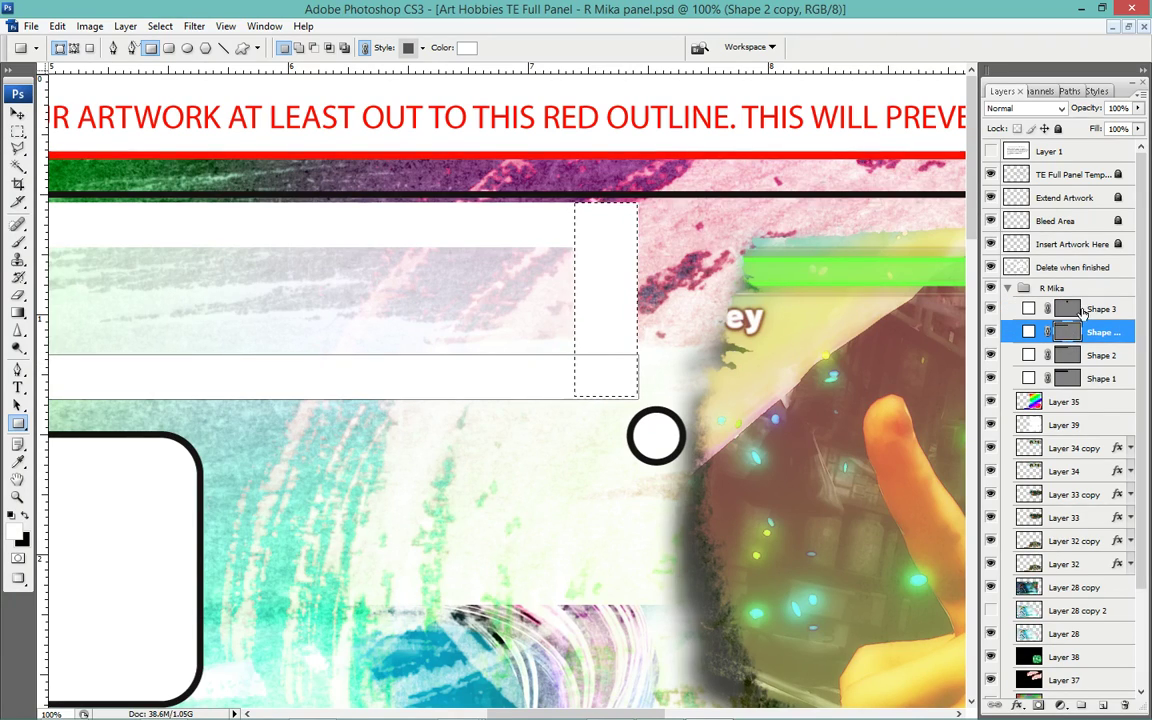
key("ctrl+d")
left_click(1085, 310)
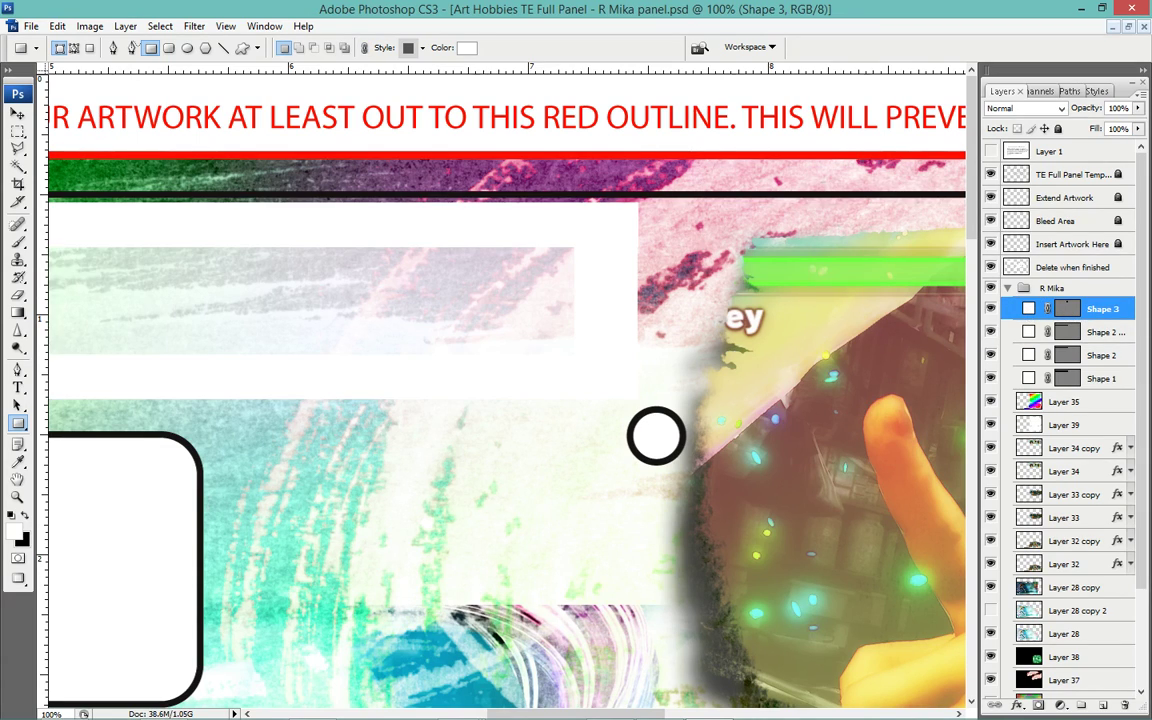
Temporarily fill Shape 3 and Shape 2 copy grey to check their outlines.
double_click(1028, 310)
left_click_drag(270, 257, 272, 298)
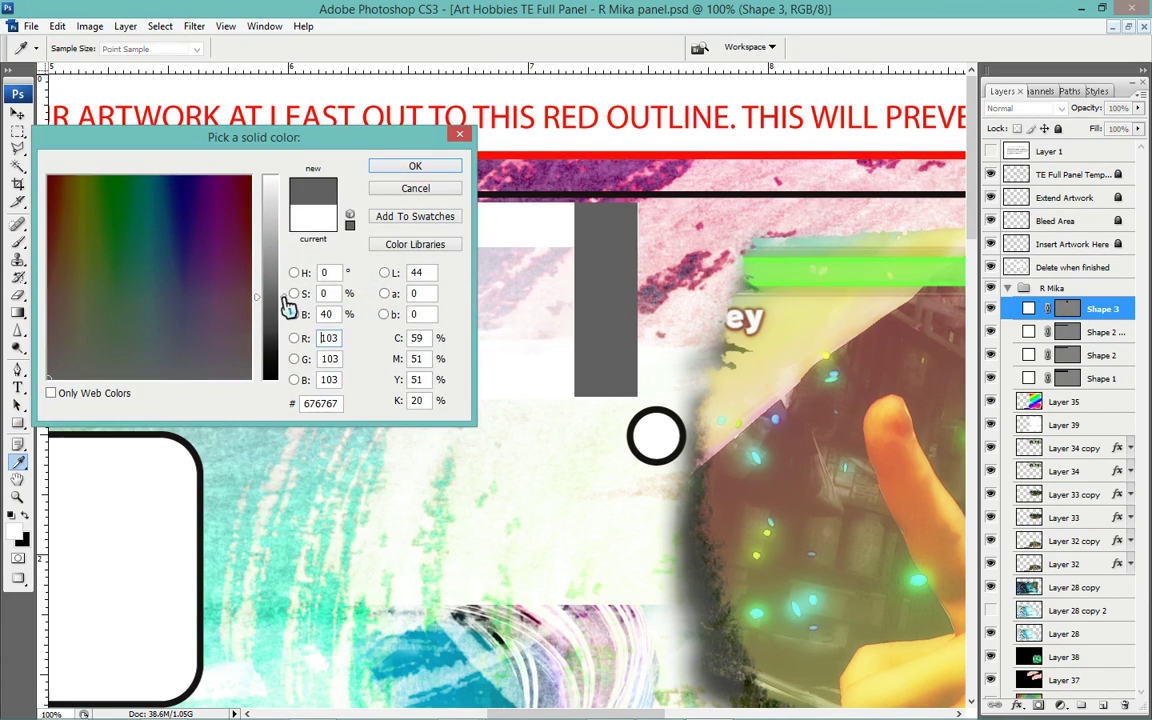
key("Return")
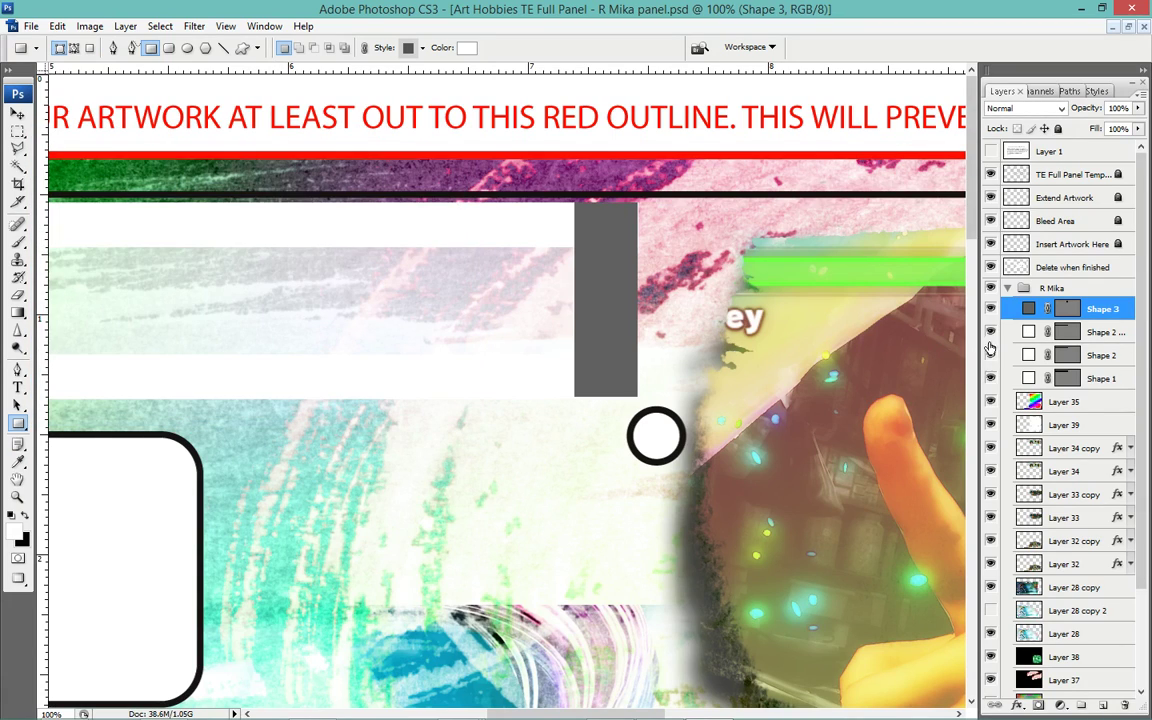
double_click(1029, 333)
left_click(270, 306)
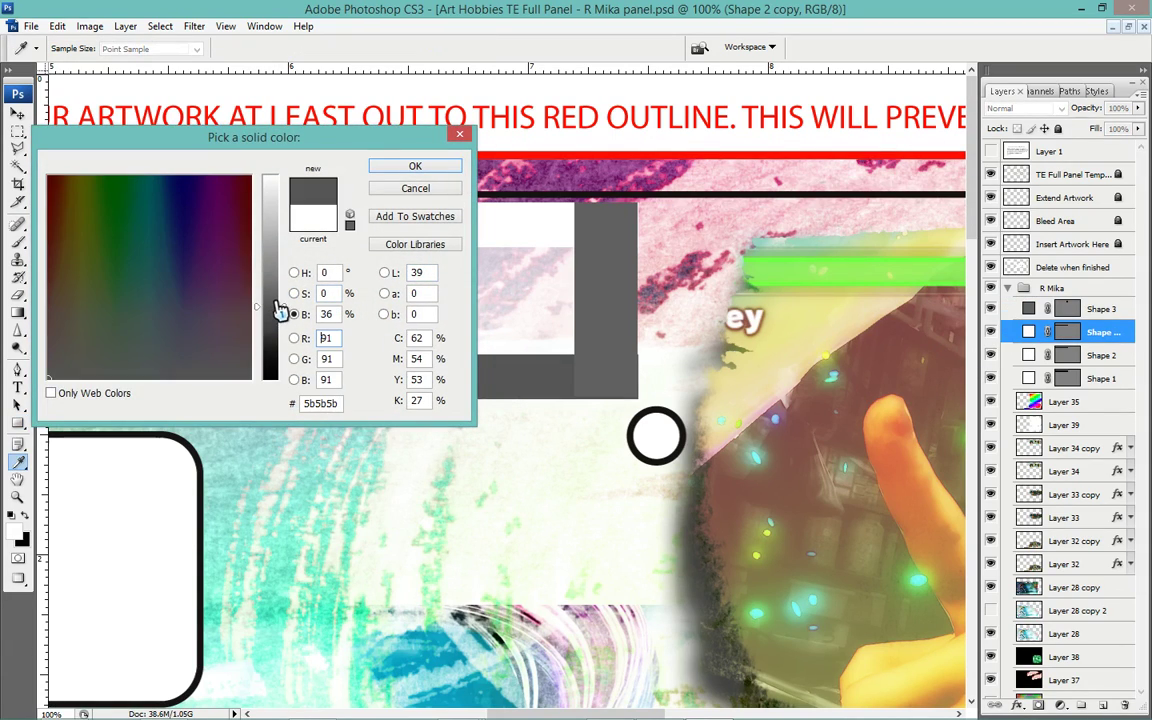
key("Return")
Select Shape 3 and try a free transform on the grey rectangle, then cancel it.
left_click(1068, 308)
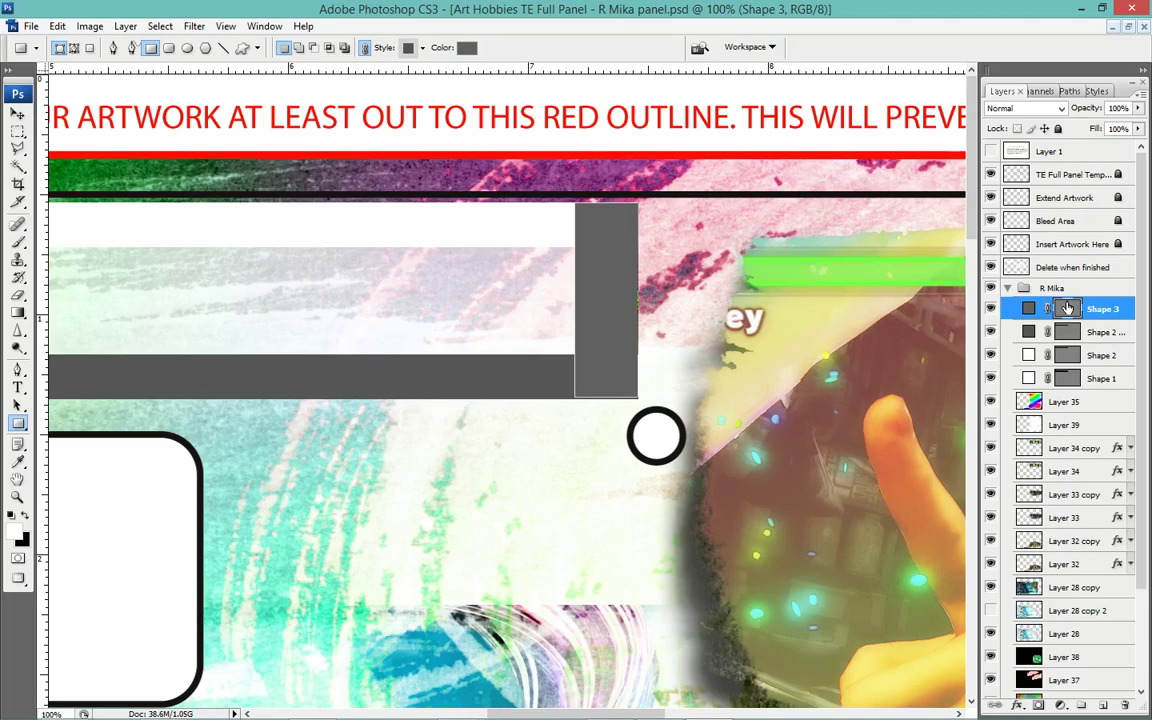
key("v")
left_click(1068, 308)
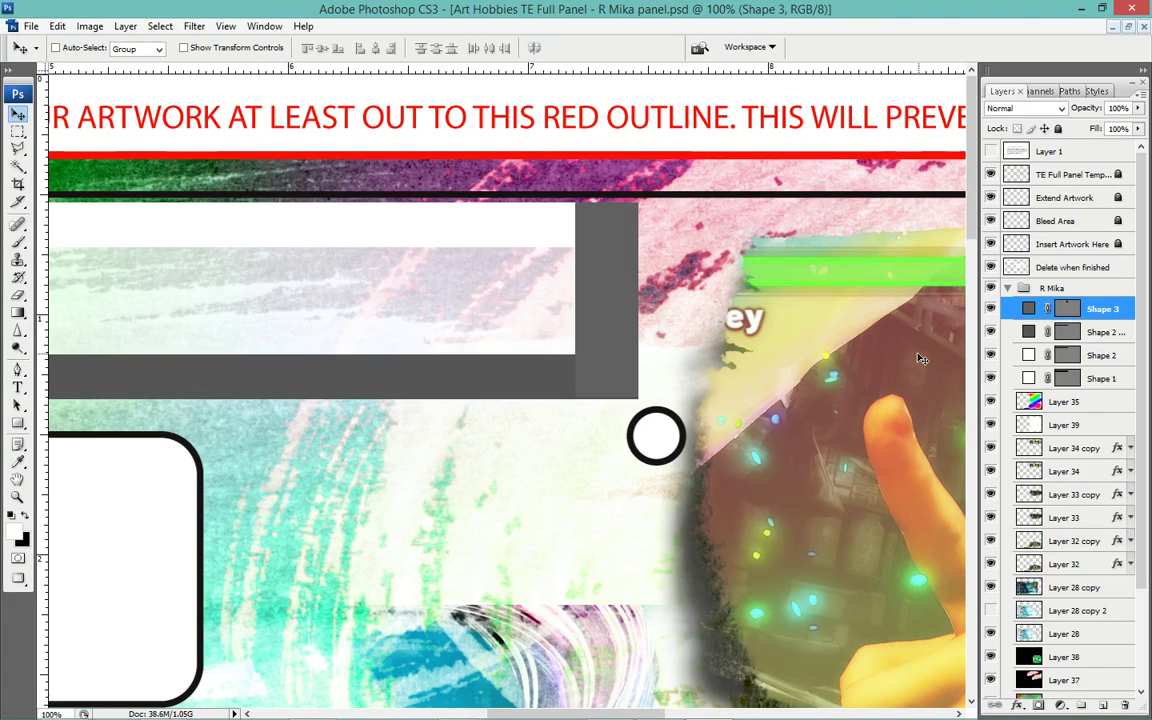
key("ctrl+t")
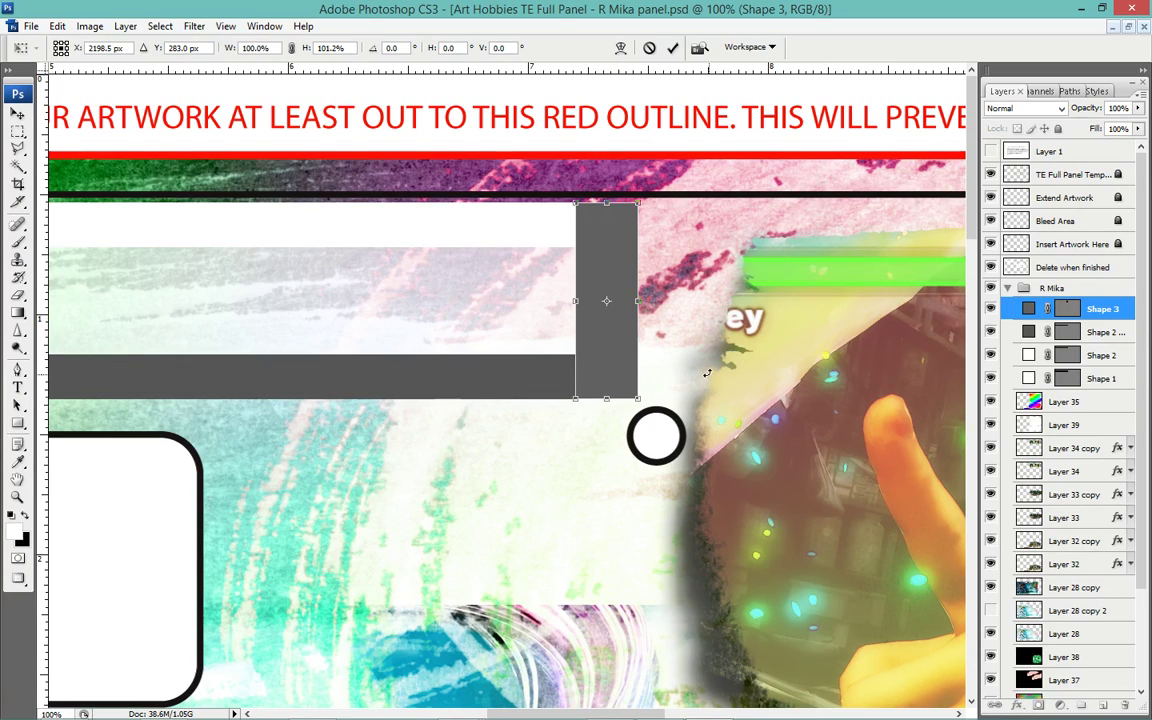
key("Return")
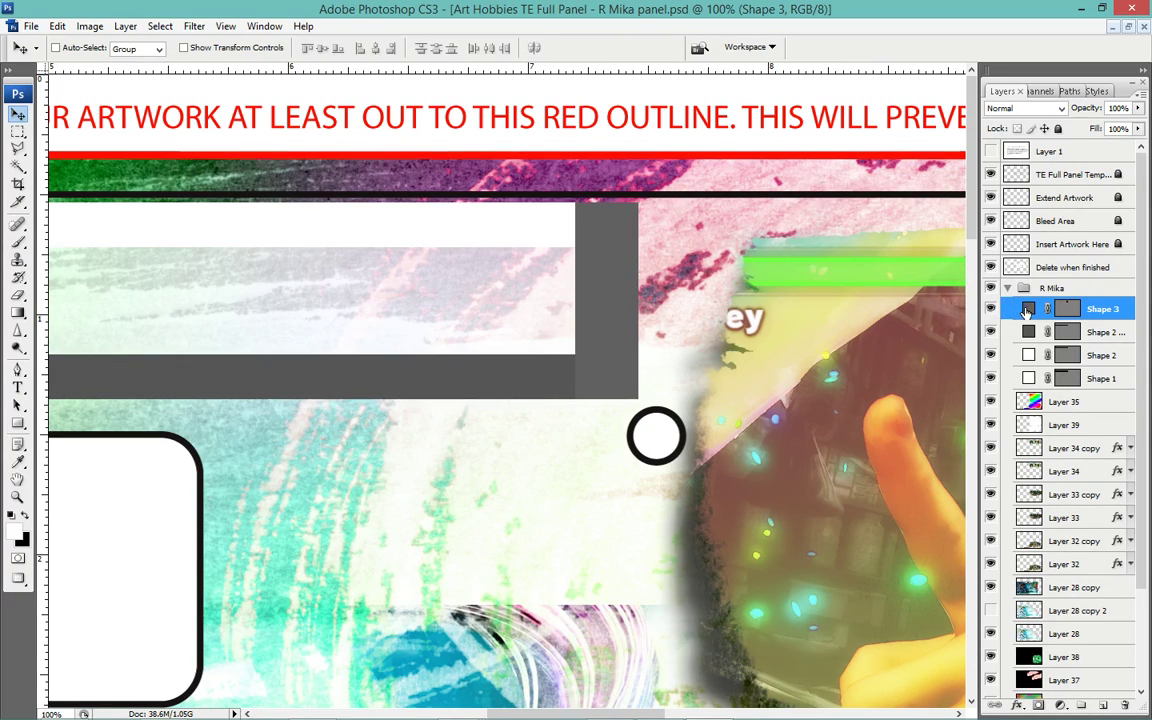
Restore white fills on Shape 3 and Shape 2 copy, then zoom out.
double_click(1029, 308)
left_click_drag(275, 237, 301, 162)
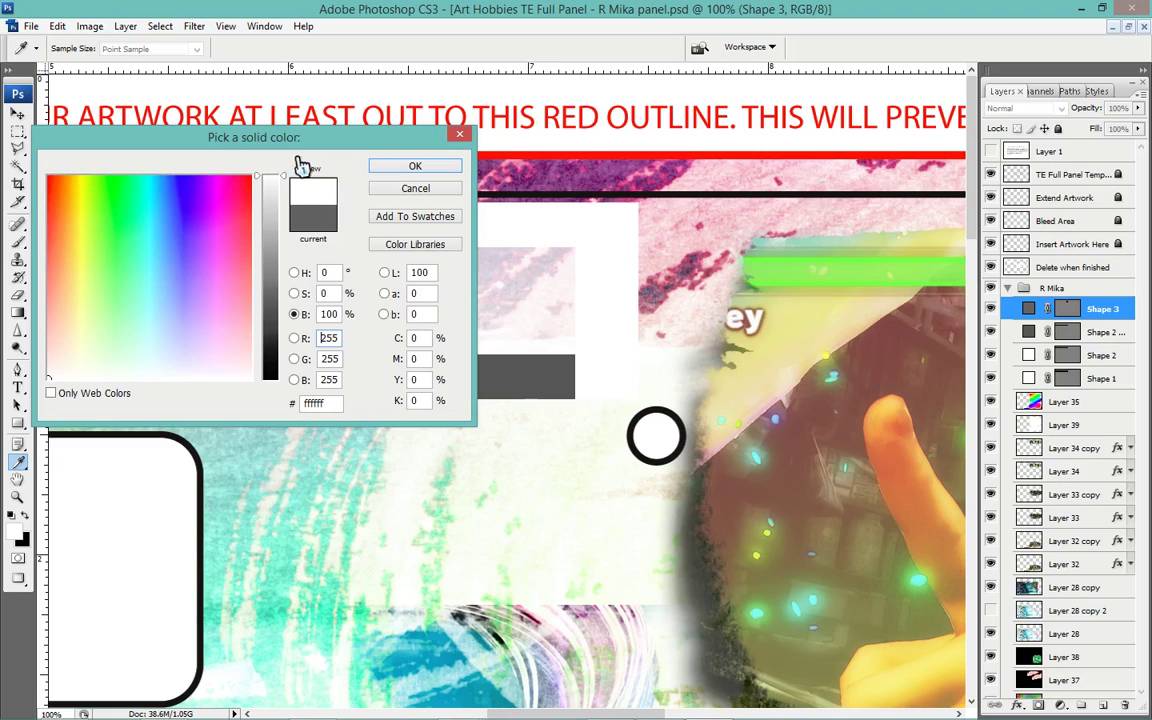
left_click(415, 166)
double_click(1029, 332)
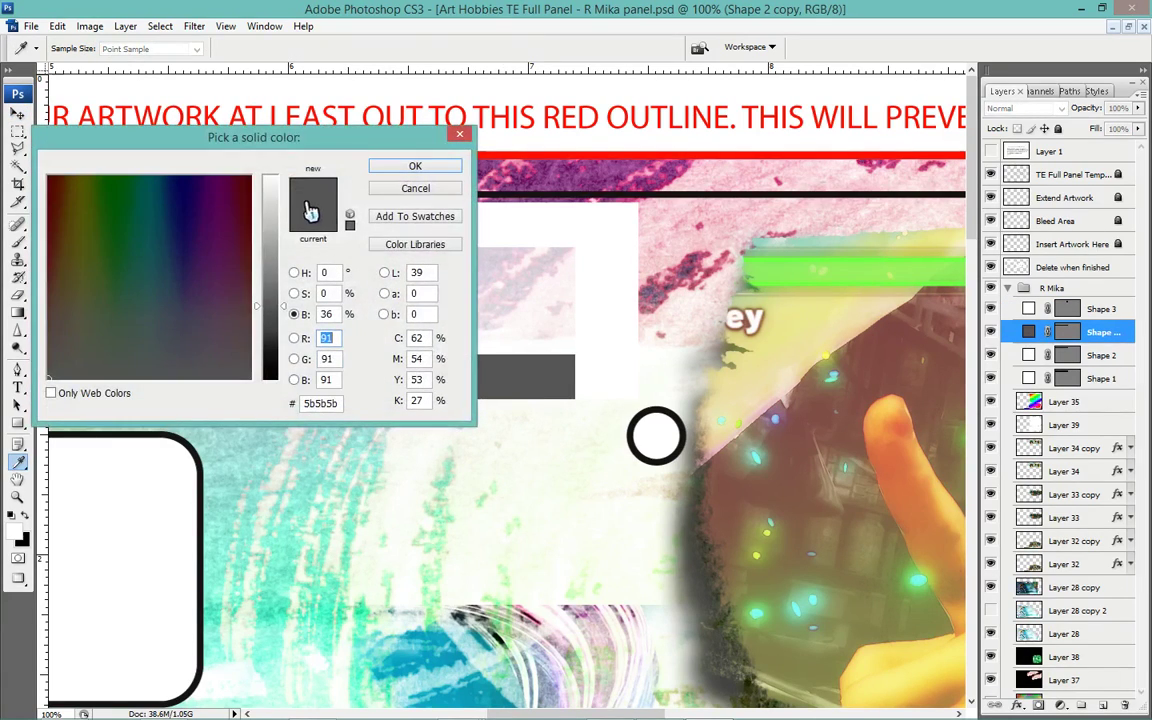
left_click(270, 178)
left_click(412, 167)
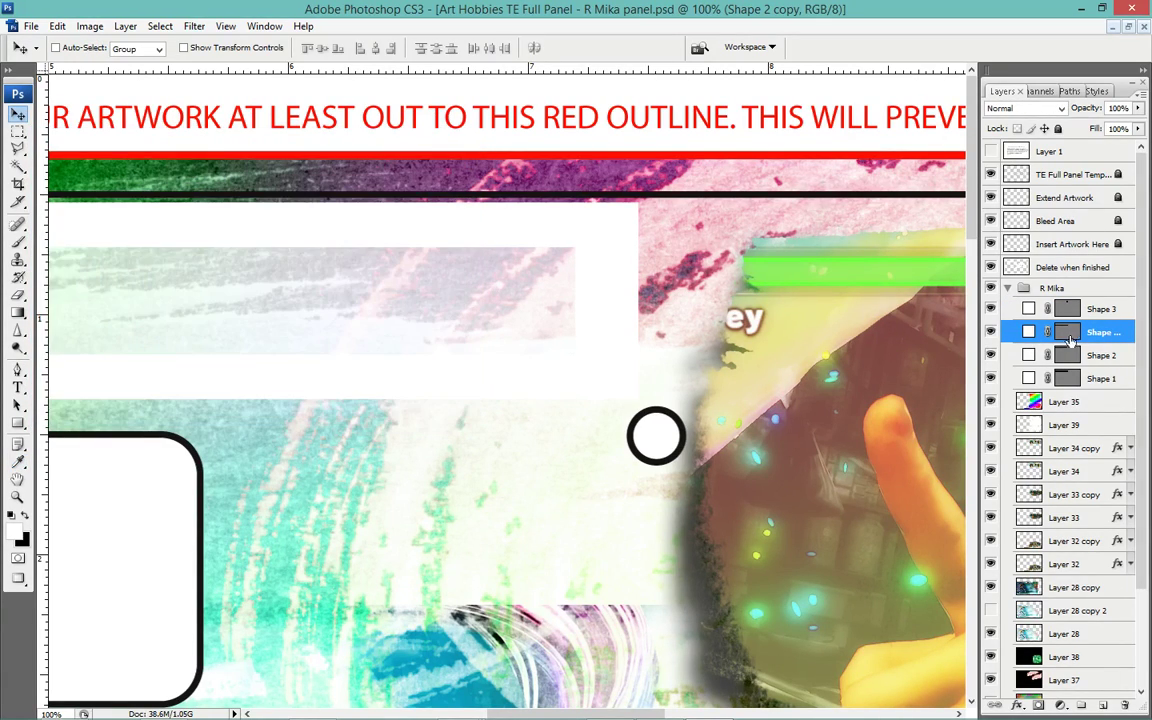
left_click(1104, 311)
key("ctrl+minus")
Make the thin top band (Shape 2 copy) slightly shorter with free transform.
key("ctrl+minus")
key("ctrl+minus")
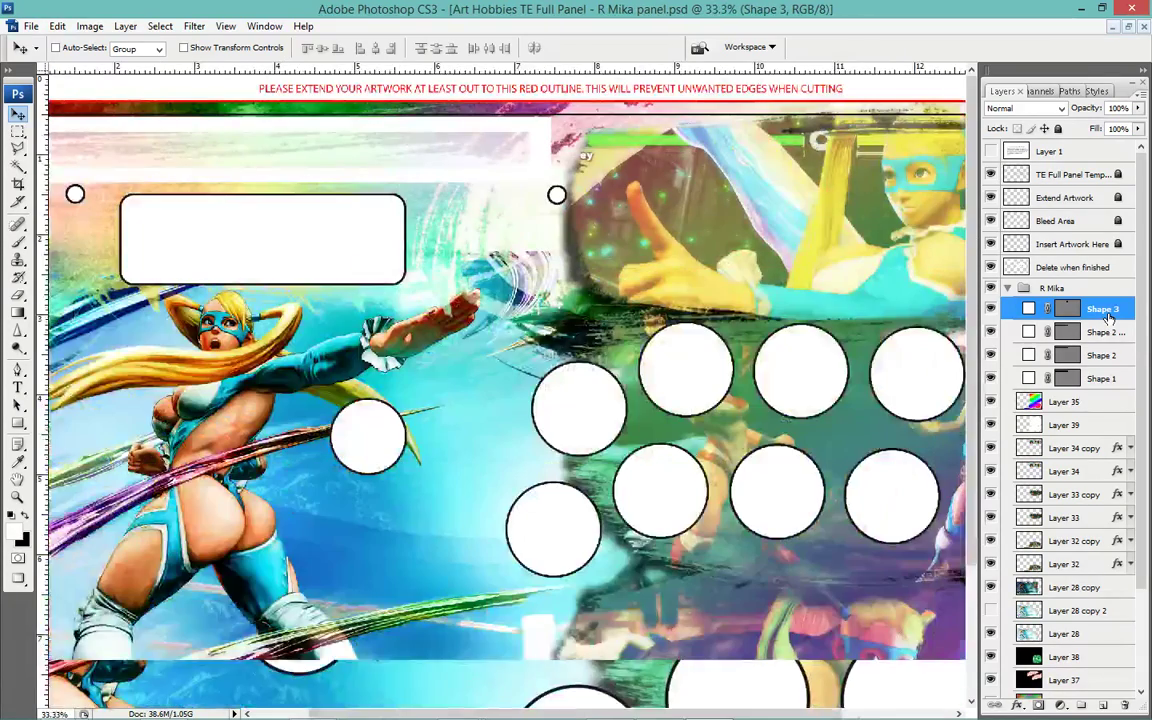
key("ctrl+minus")
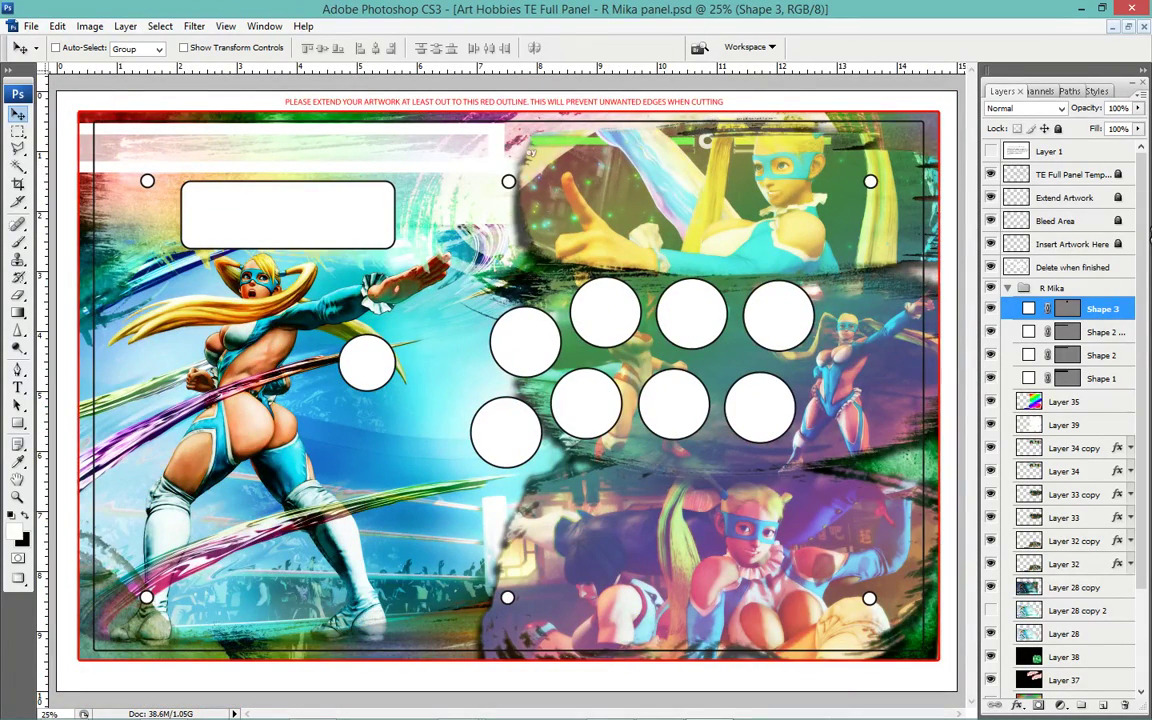
left_click(1010, 331)
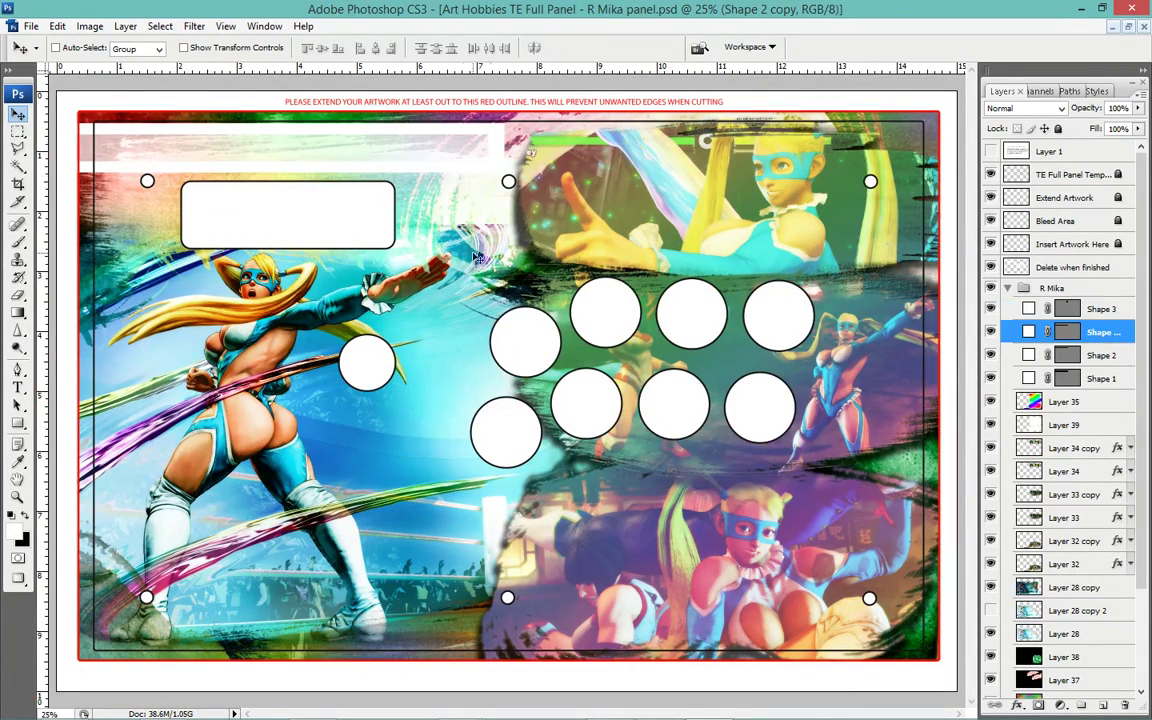
key("ctrl+t")
left_click_drag(293, 161, 301, 165)
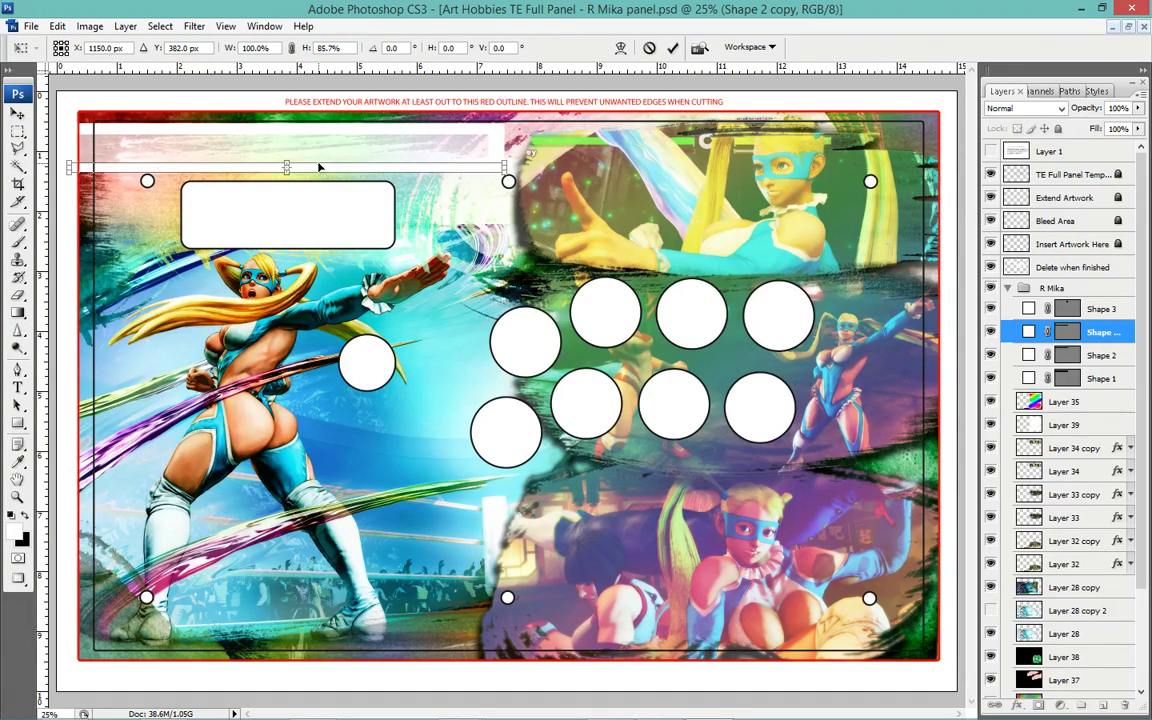
key("Return")
Delete the Shape 2 layer and duplicate the thin white band, nudging the copy upward.
left_click(1097, 354)
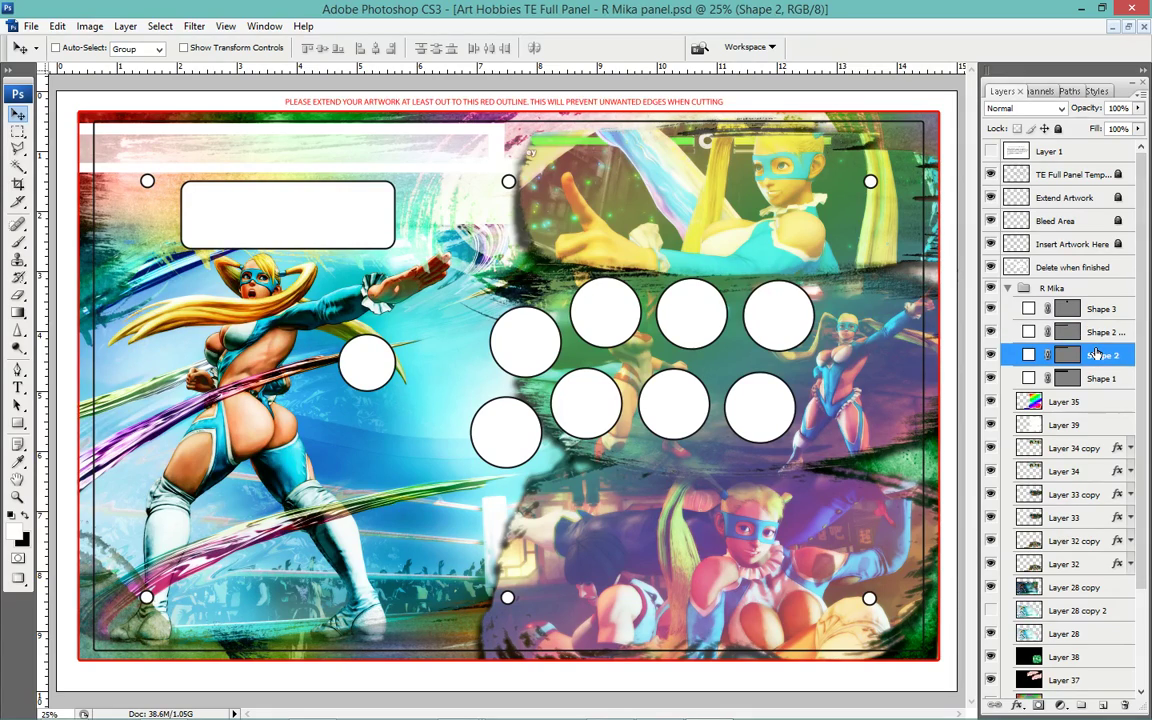
key("Delete")
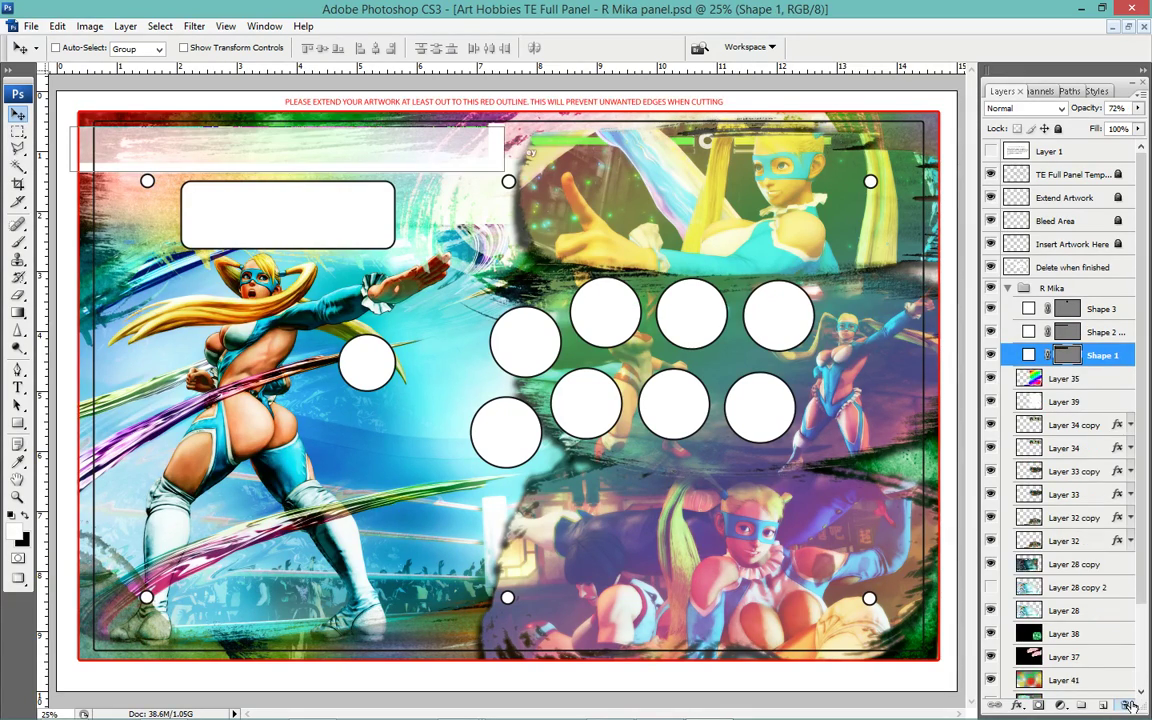
left_click(1099, 331)
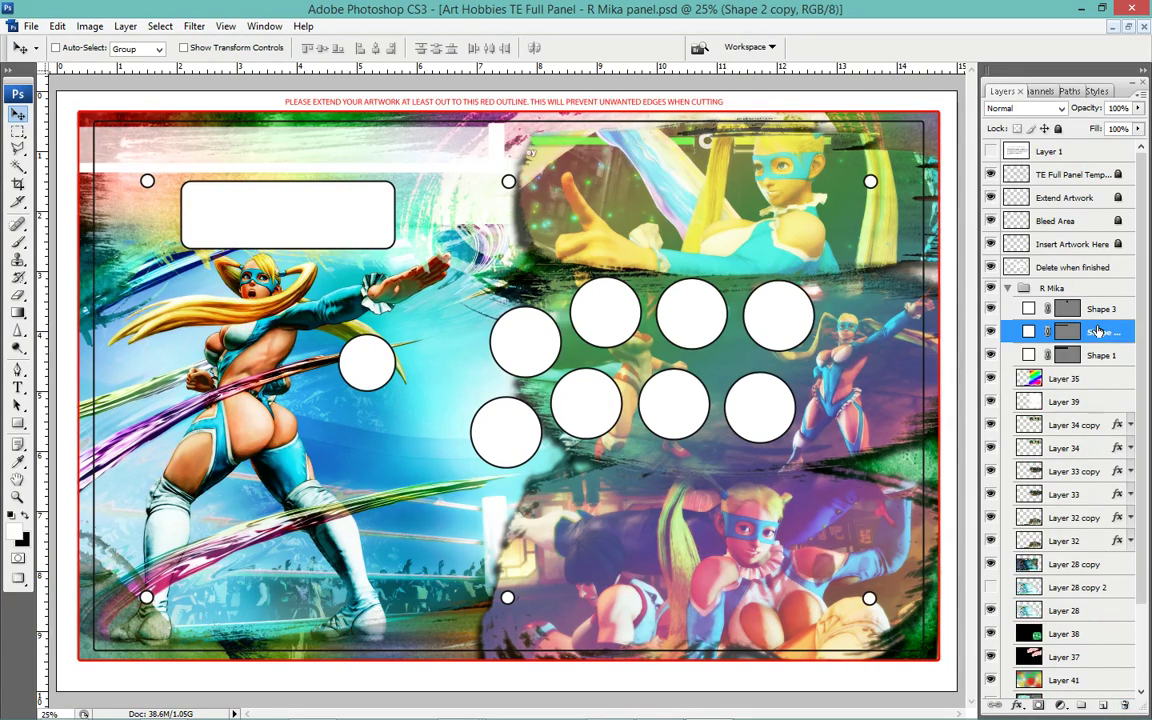
key("ctrl+j")
key("shift+Up")
key("shift+Up")
key("shift+Up")
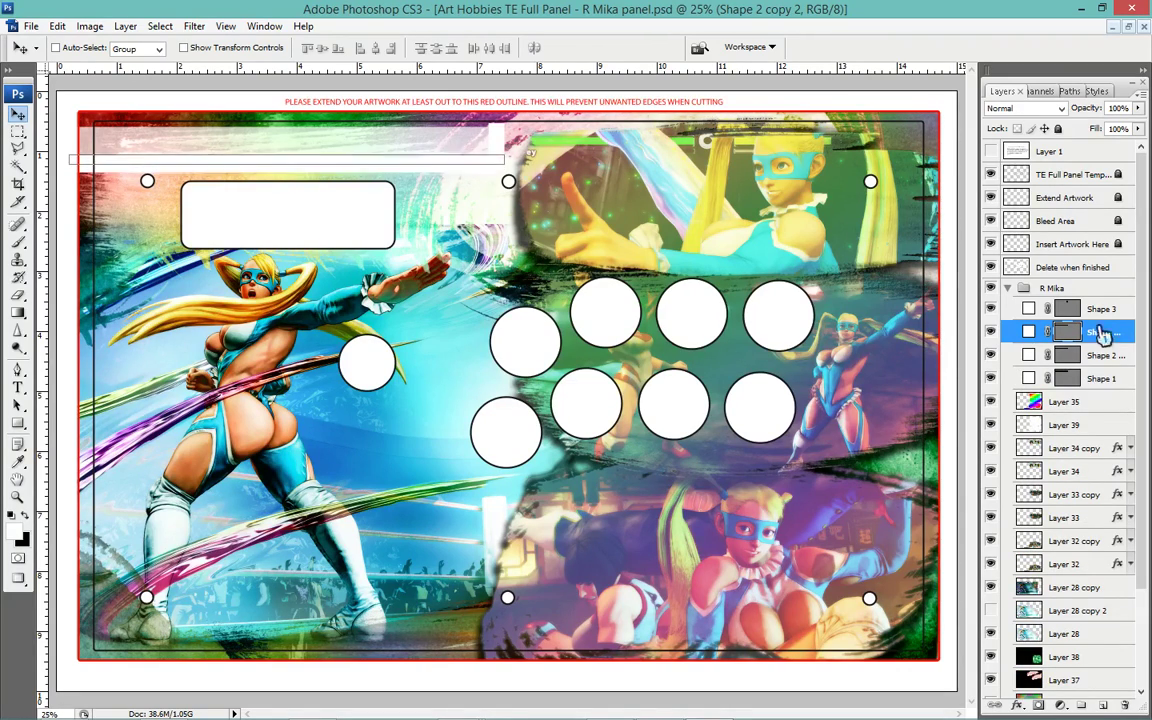
key("shift+Up")
key("shift+Up")
key("shift+Up")
key("shift+Up")
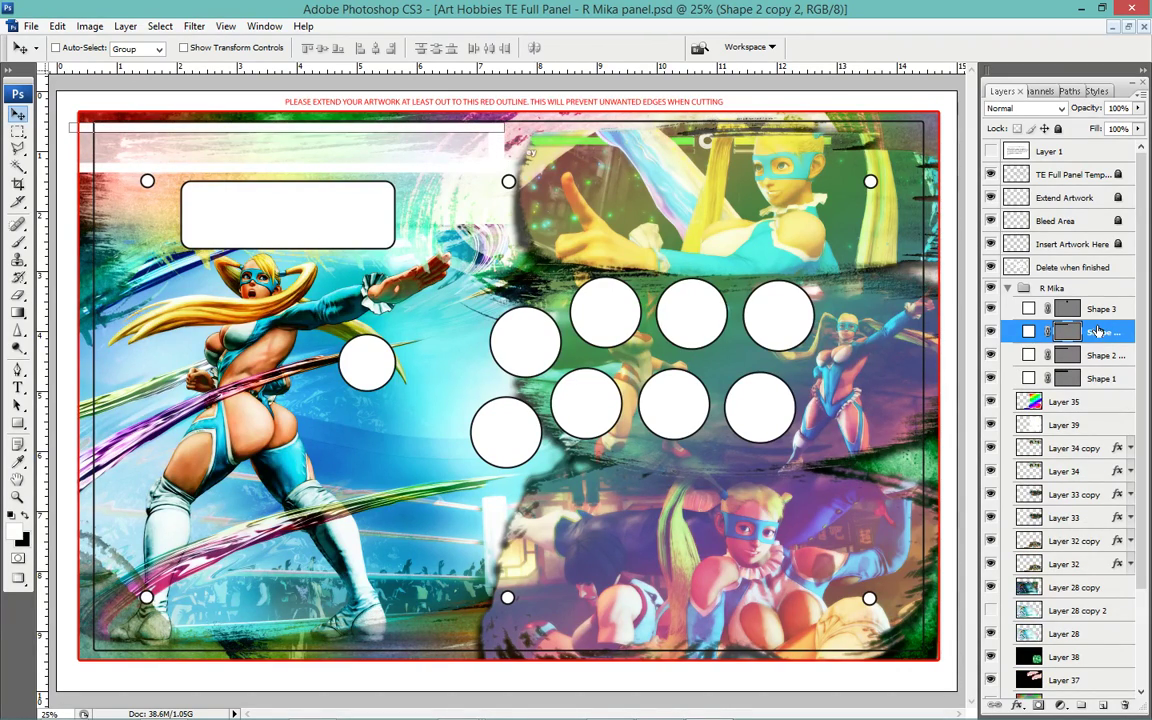
key("shift+Up")
key("shift+Down")
key("shift+Up")
key("shift+Down")
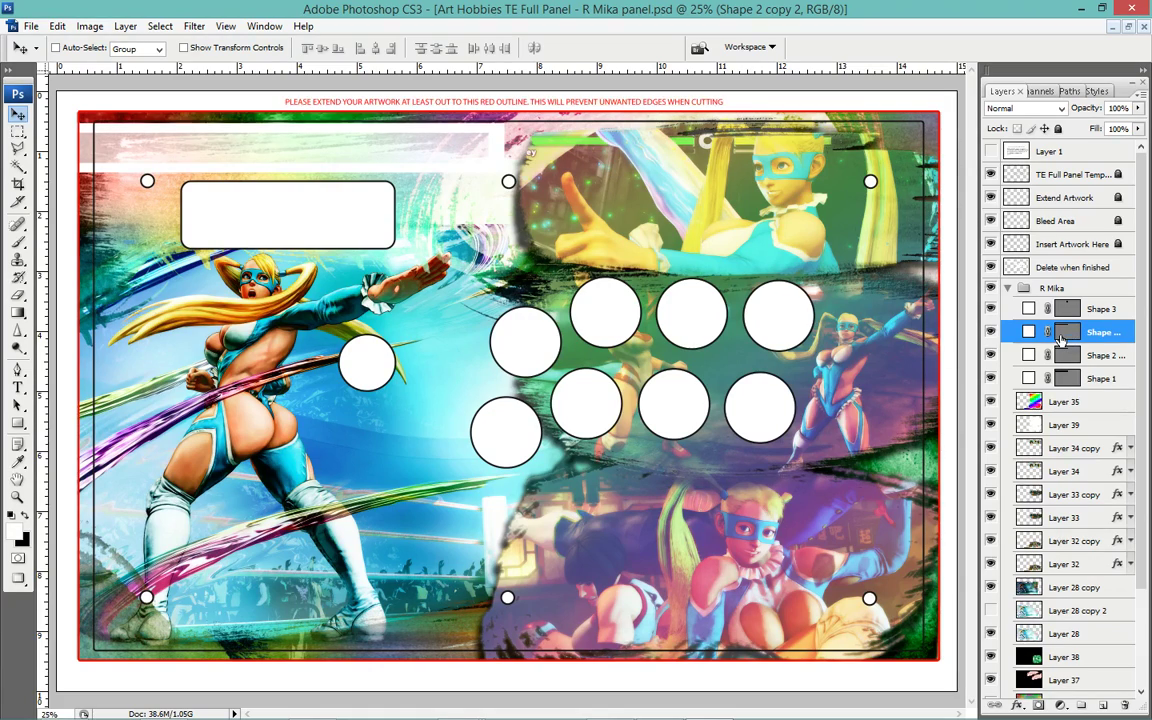
Merge the white shape layers into a single Shape 3 layer.
key("ctrl+plus")
key("ctrl+plus")
key("ctrl+plus")
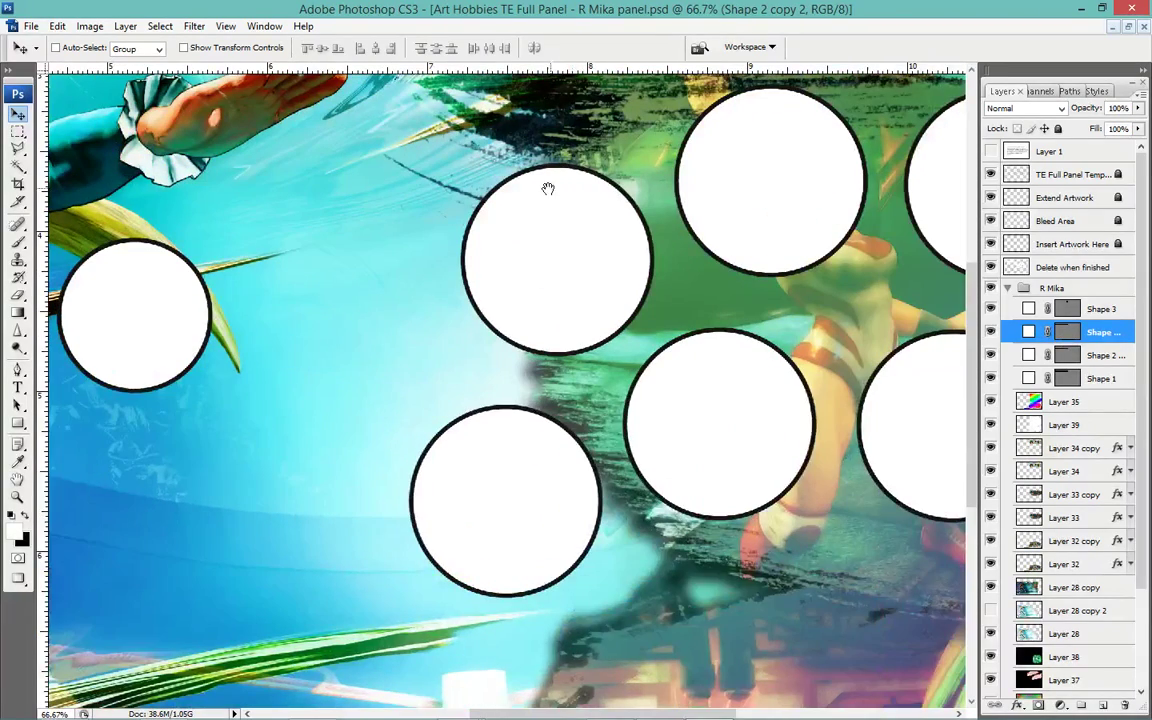
scroll(480, 131, "up", 5)
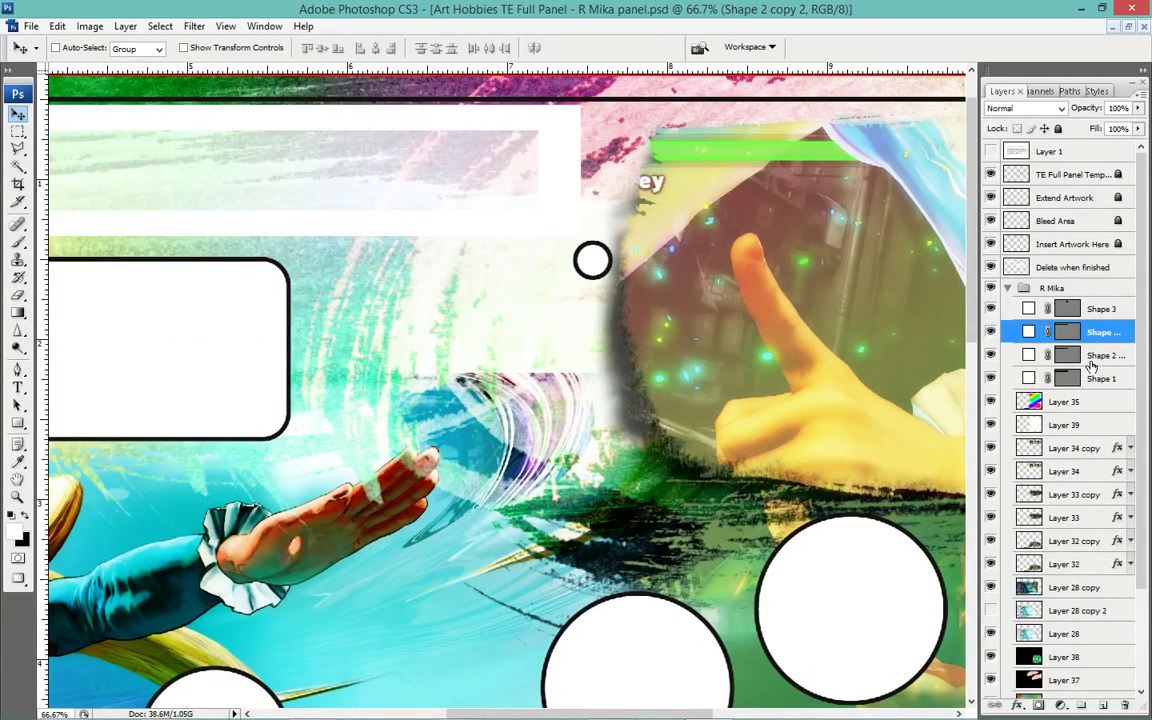
key("ctrl+minus")
key("ctrl+minus")
key("ctrl+minus")
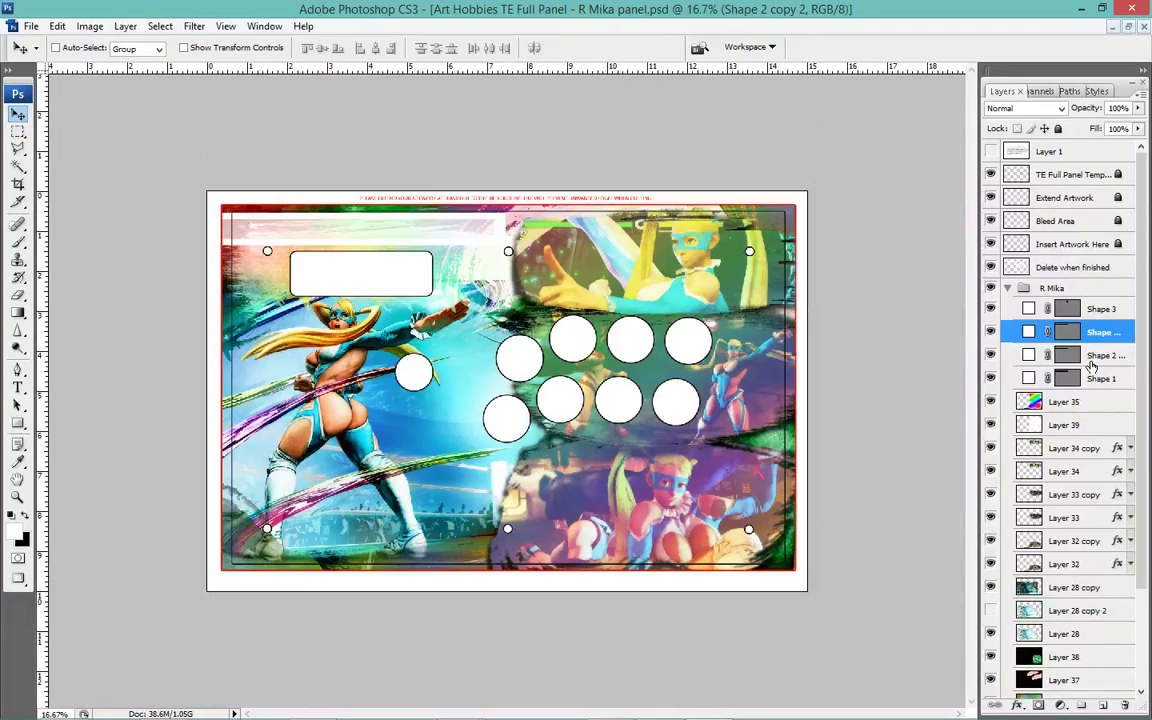
key("ctrl+plus")
left_click(1100, 355)
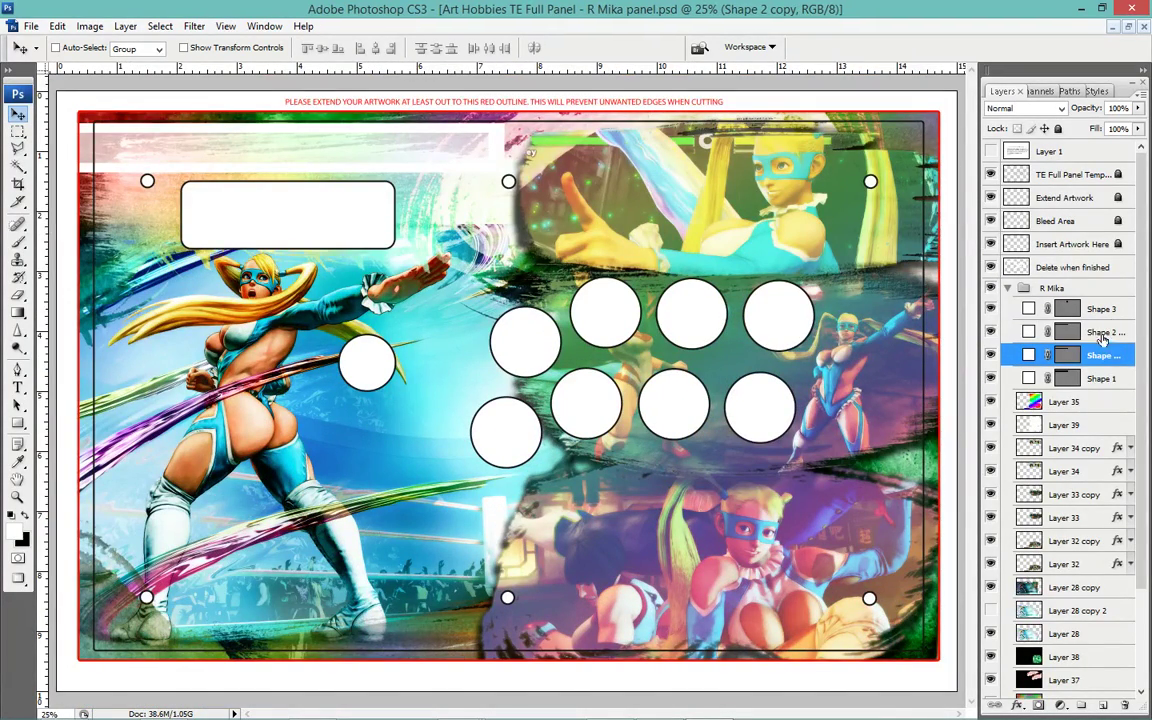
left_click(1104, 310, "shift")
key("ctrl+e")
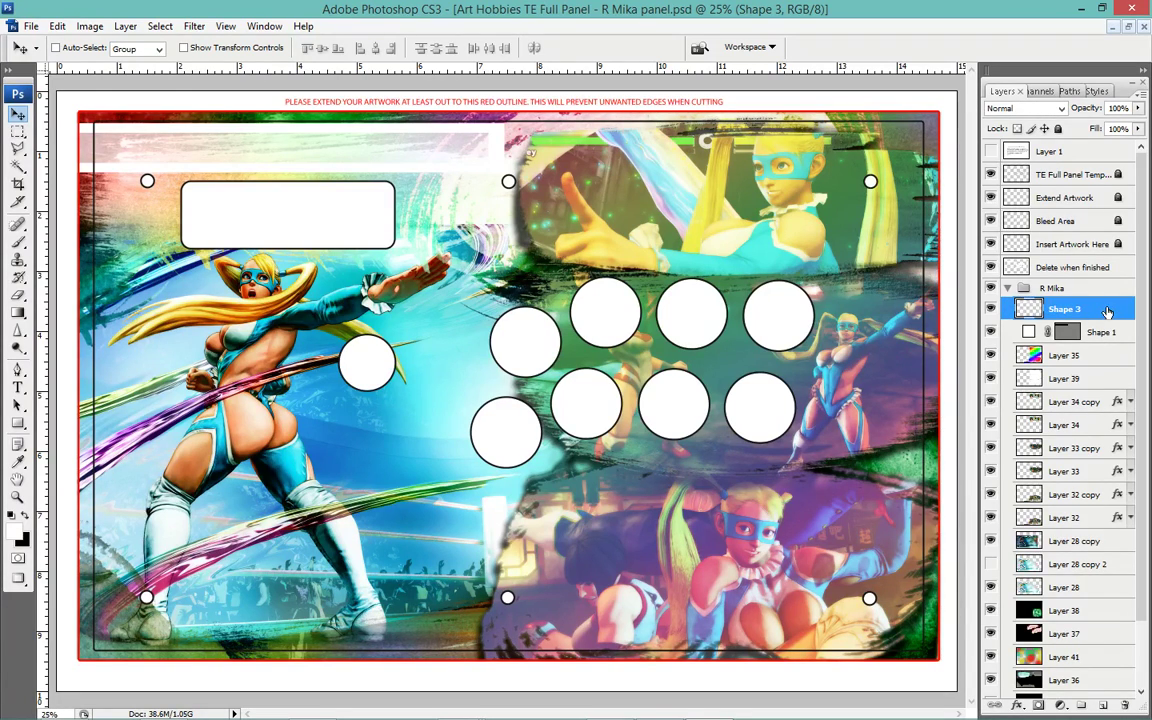
Check Shape 3's layer style settings and bring up the Styles swatches.
double_click(1107, 312)
left_click(502, 168)
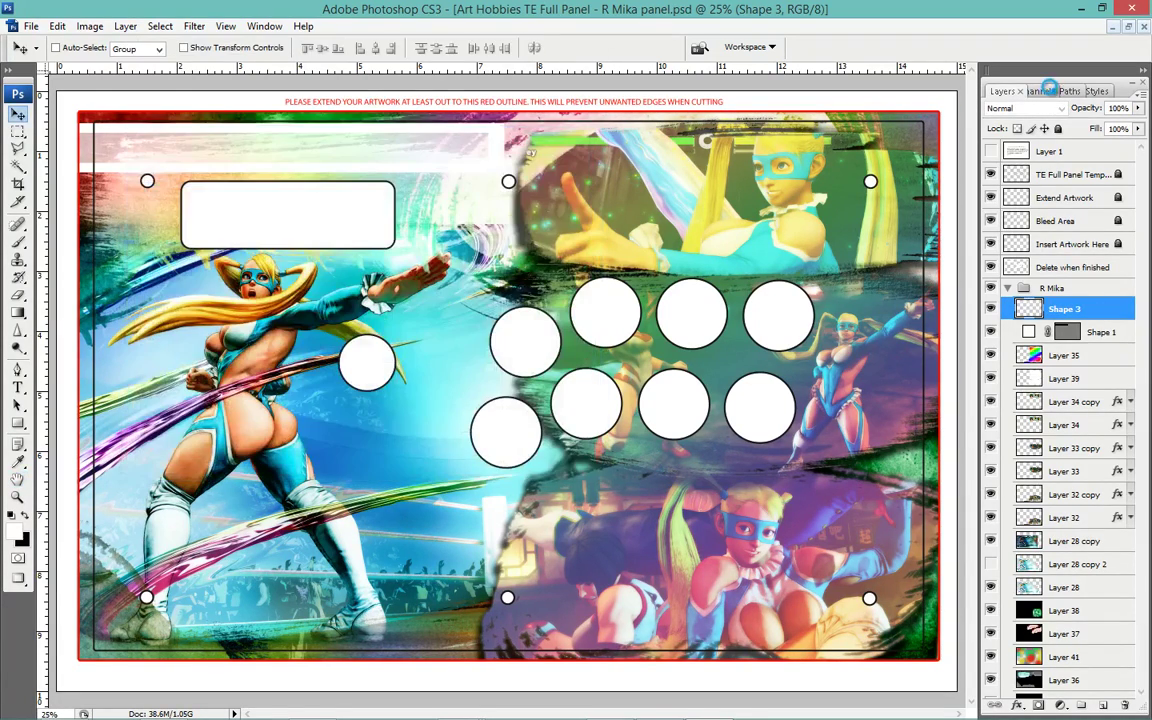
left_click(1095, 92)
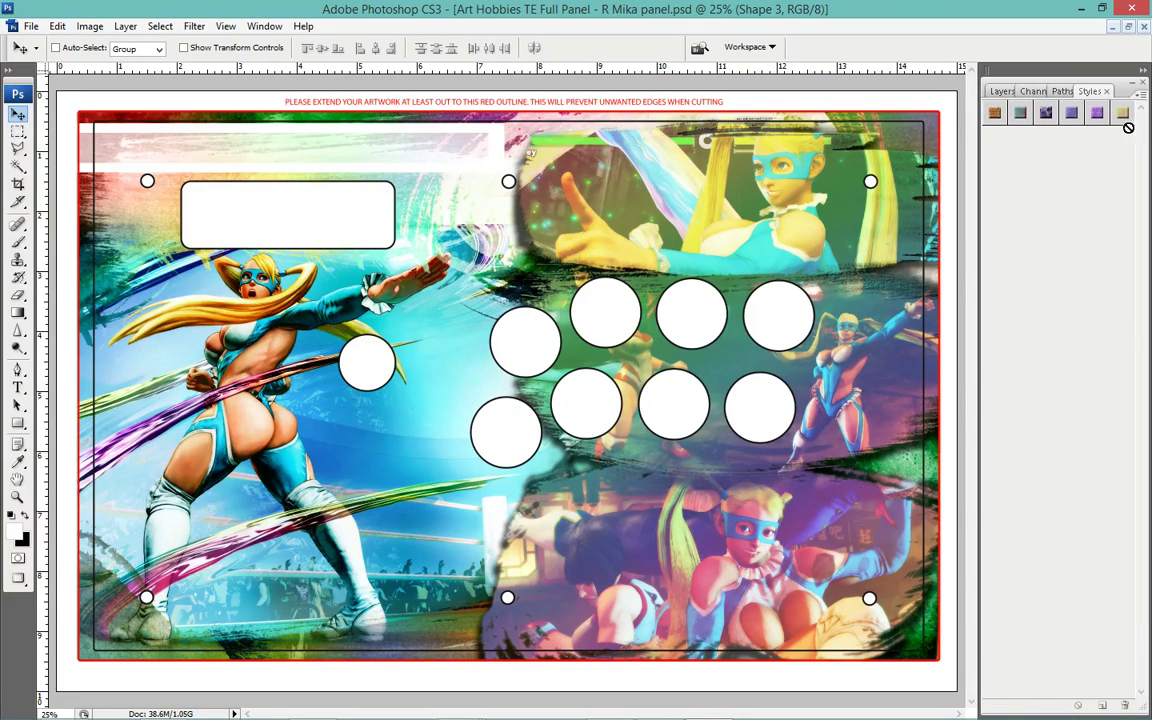
Load the Abstract Styles library, then replace it with the Buttons style library.
left_click(1141, 93)
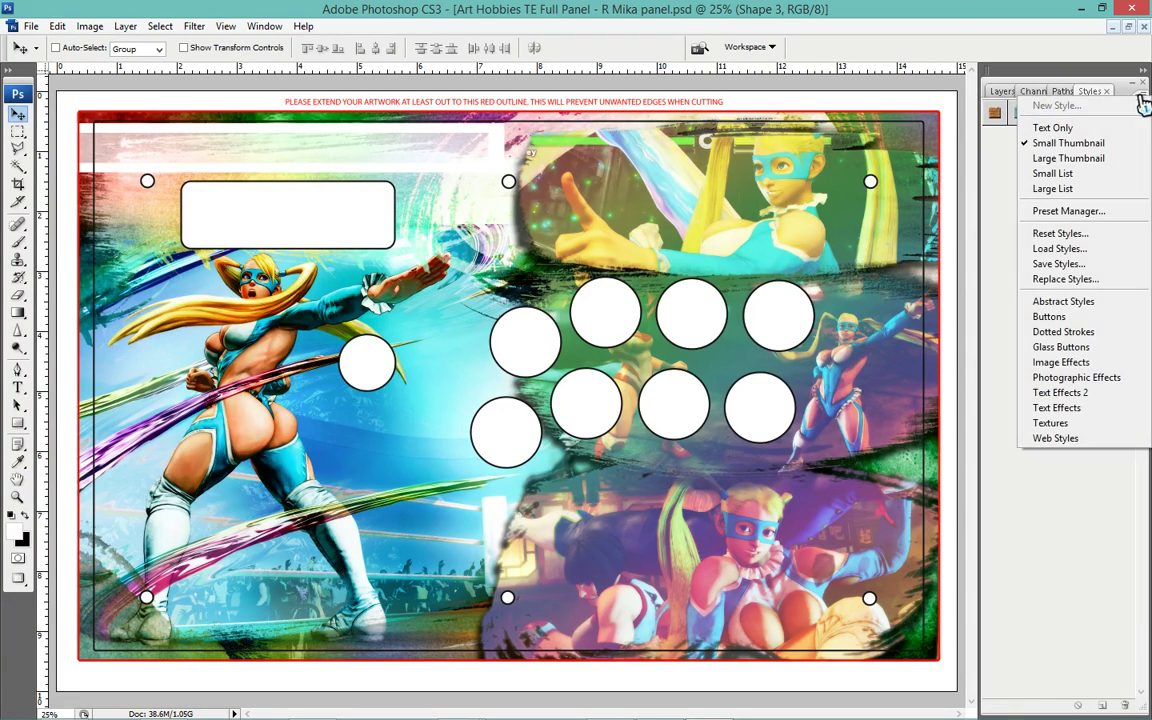
left_click(1097, 301)
left_click(548, 272)
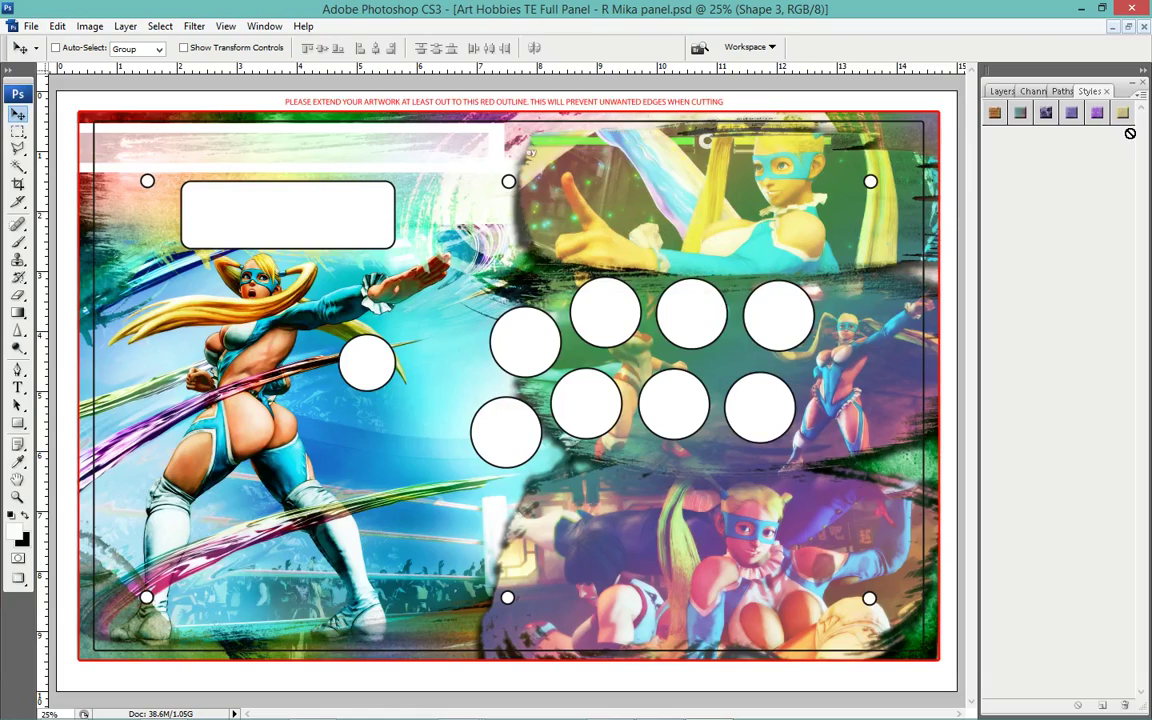
left_click(1141, 93)
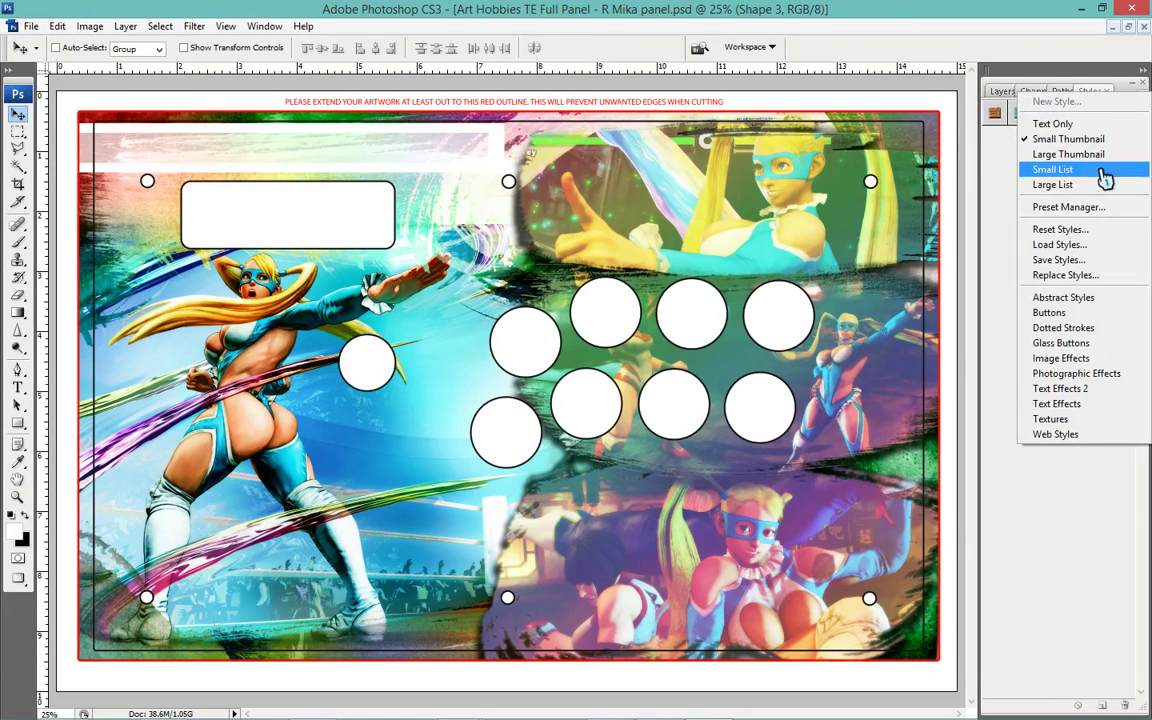
left_click(1076, 322)
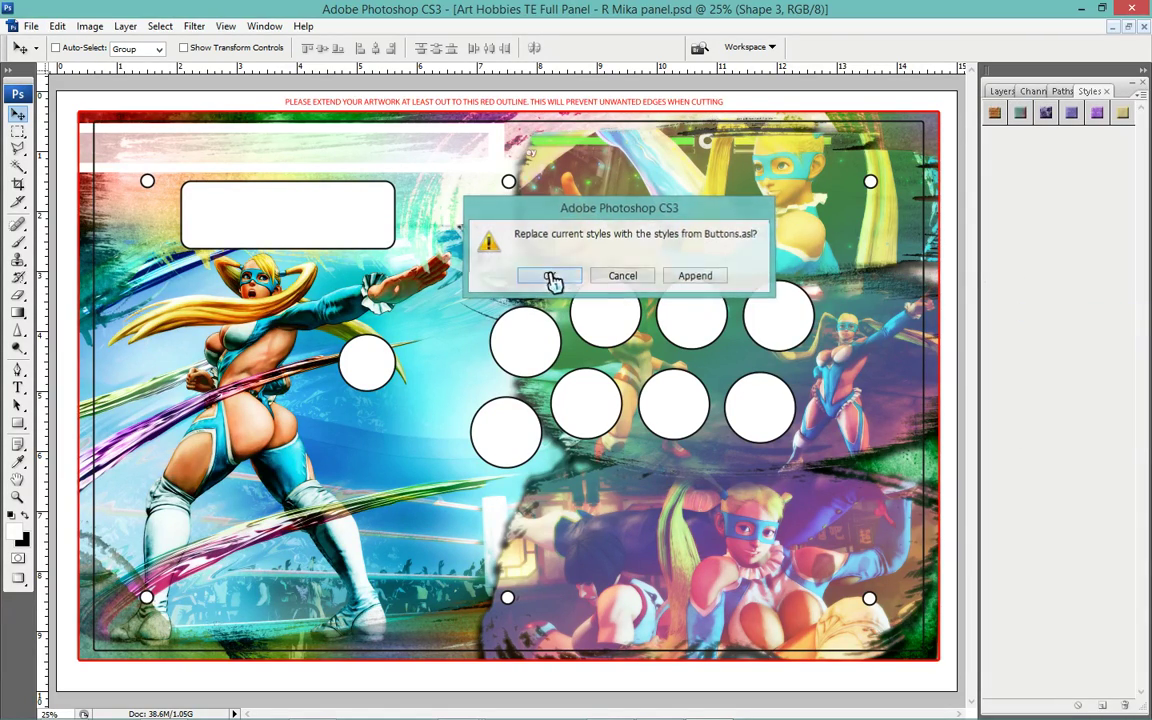
left_click(551, 273)
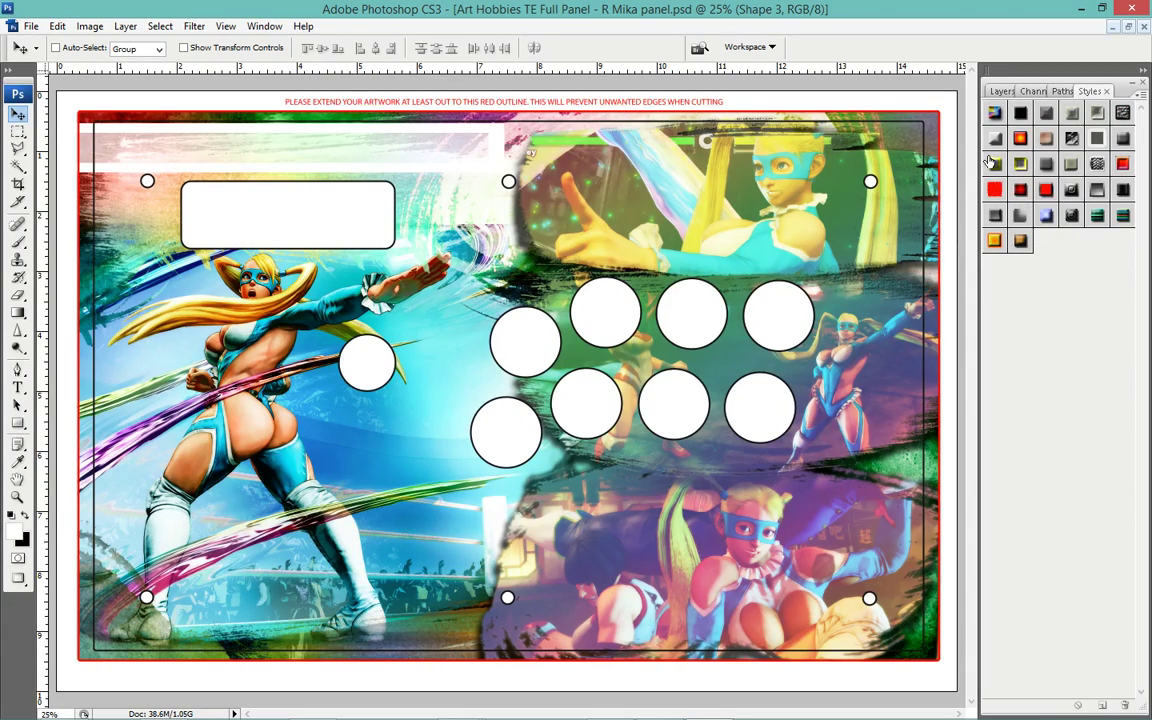
Try several Buttons bevel styles, from bright to dark grey, on the top banner.
left_click(994, 139)
left_click(1073, 114)
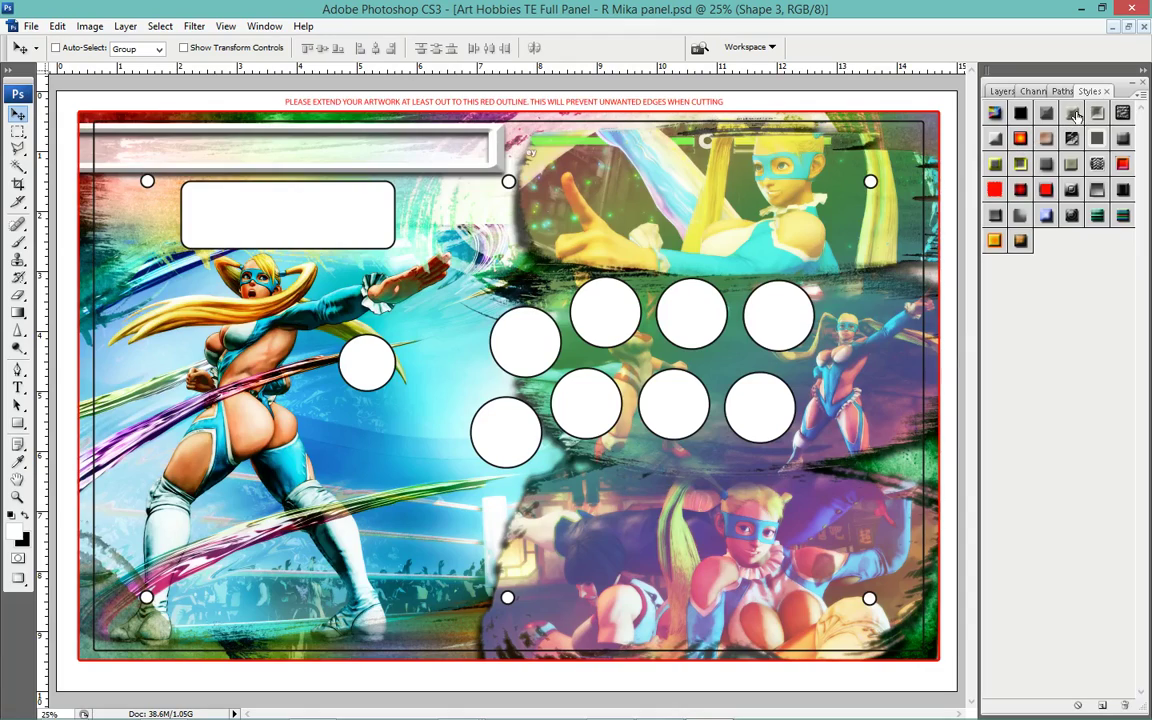
left_click(1047, 114)
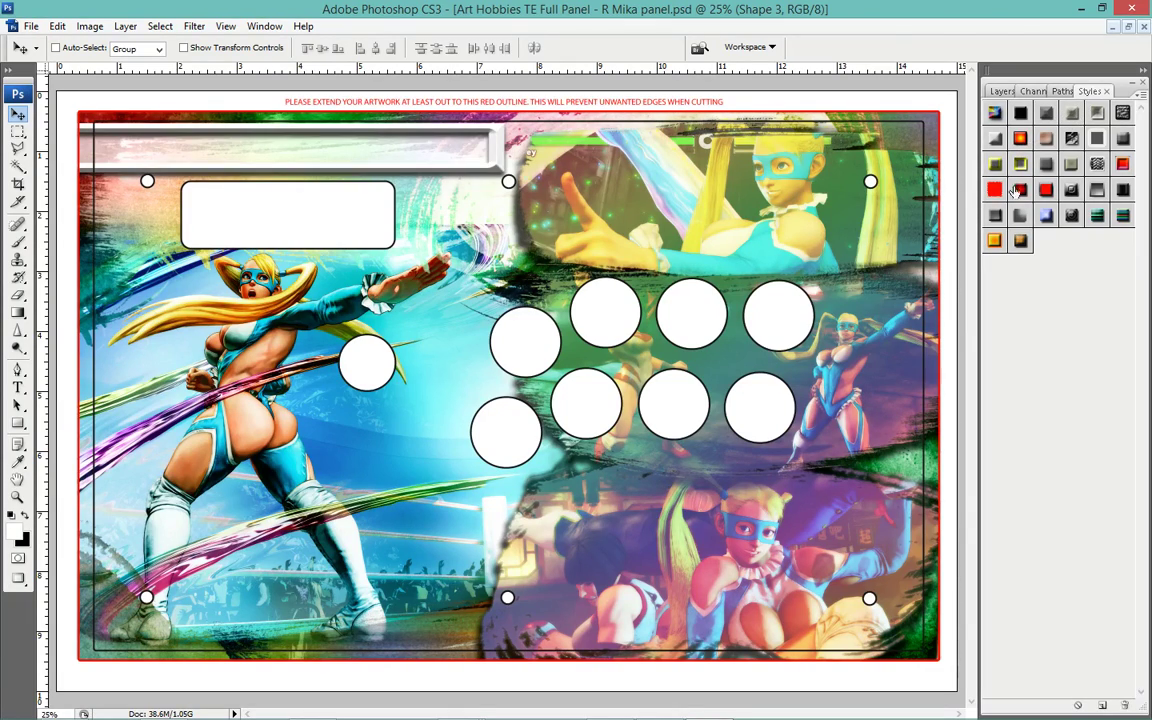
left_click(996, 218)
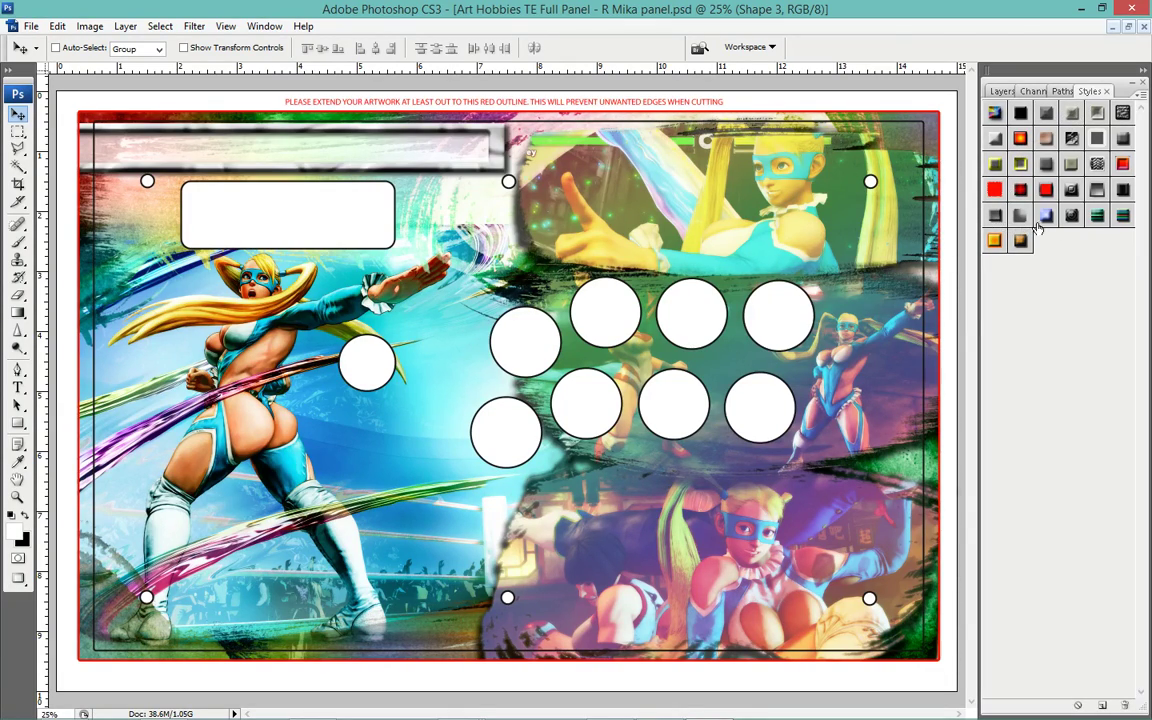
left_click(1025, 218)
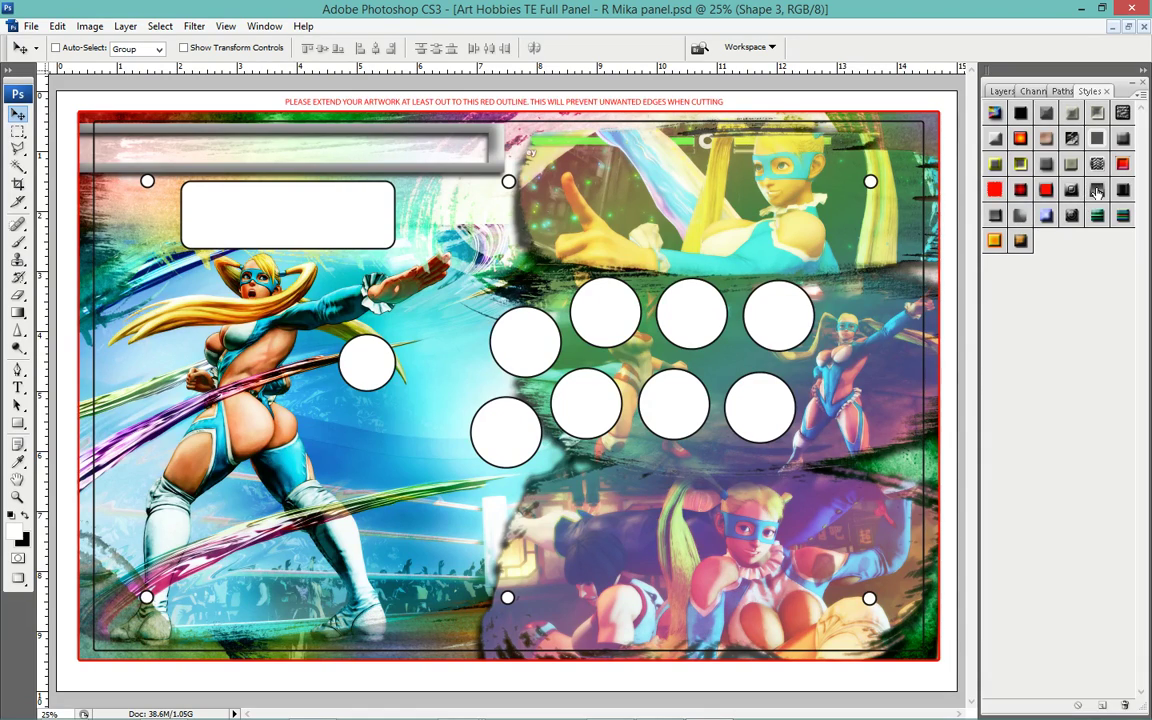
left_click(1097, 191)
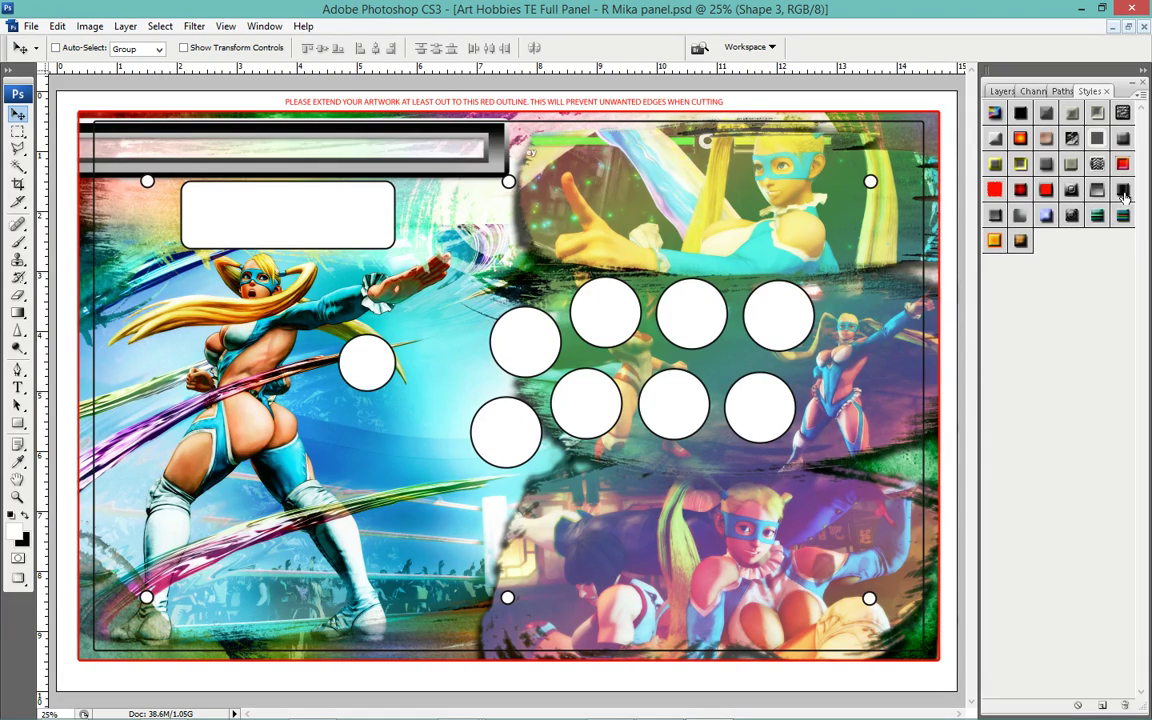
left_click(1123, 192)
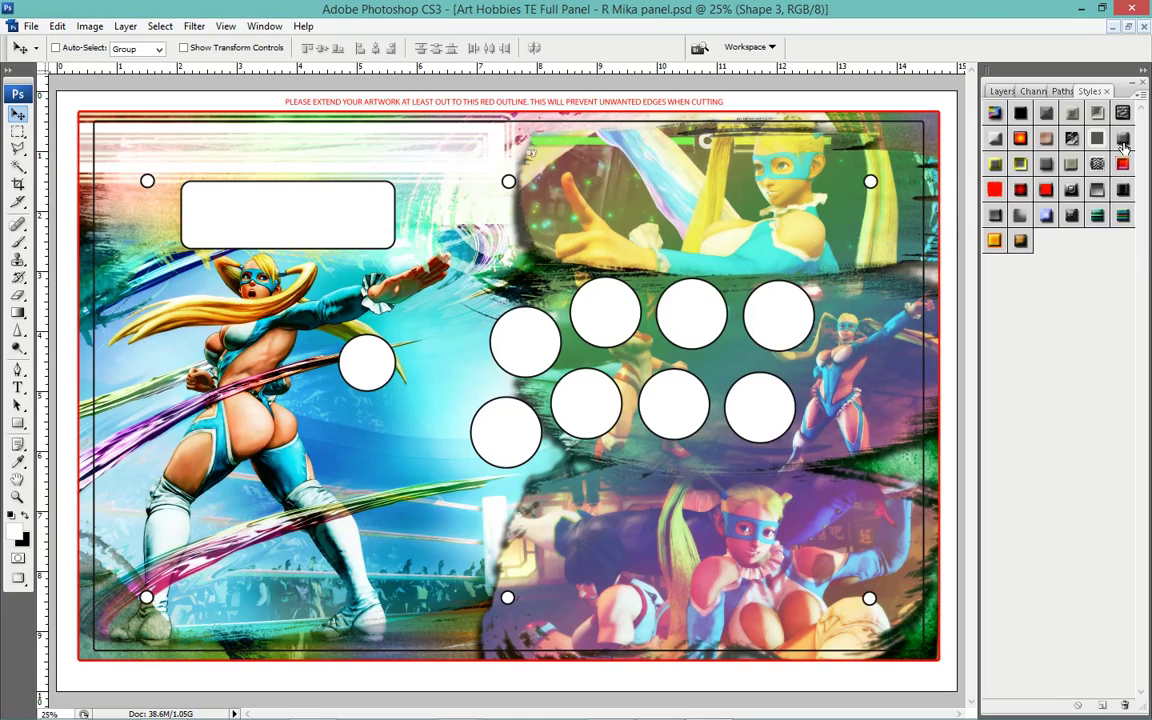
left_click(1123, 140)
Cancel loading Dotted Strokes, restore the Layers panel, and return to Styles.
left_click(1141, 94)
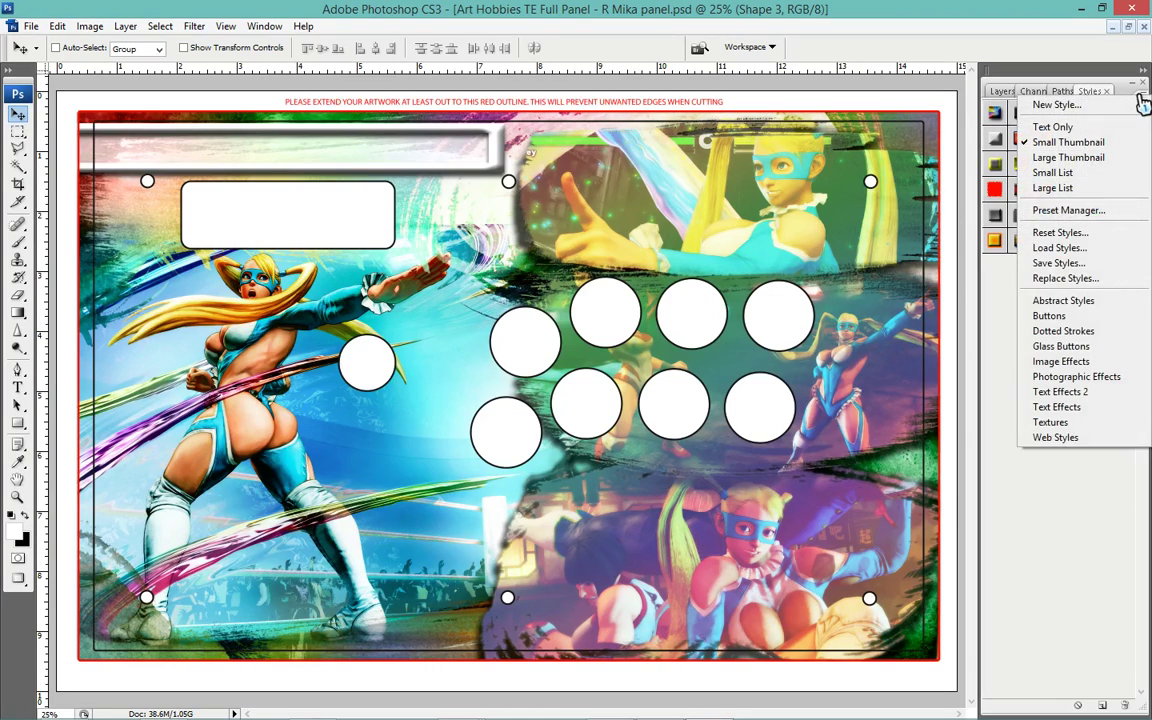
left_click(1083, 331)
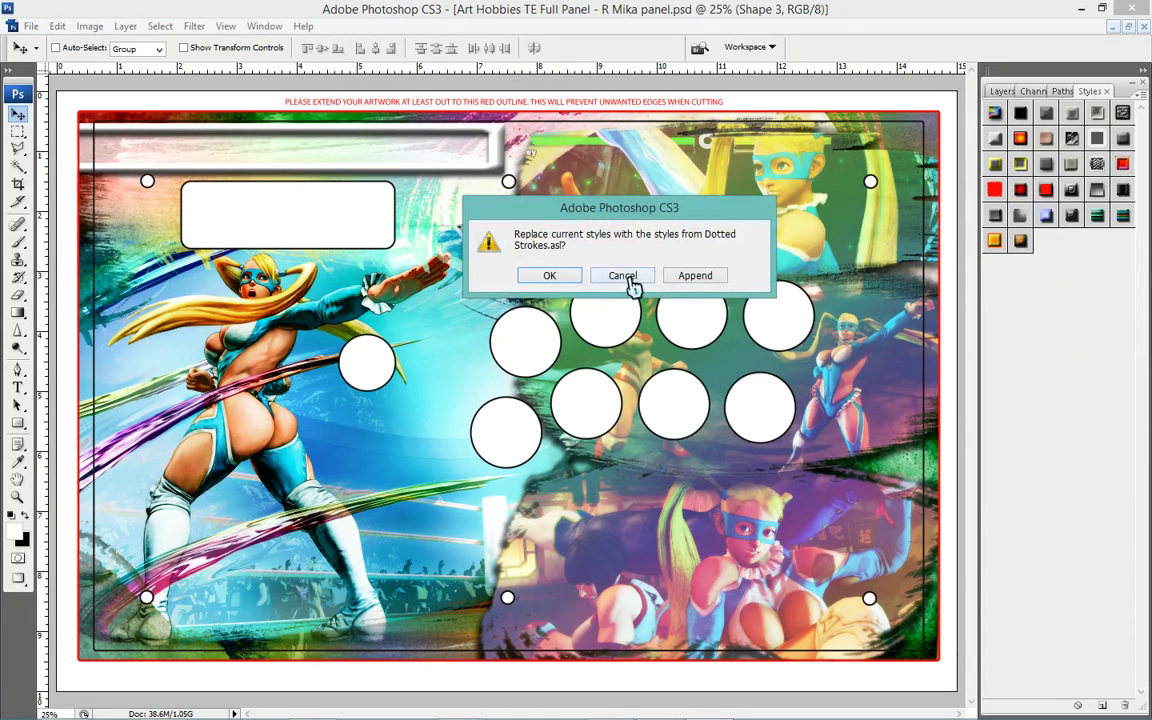
left_click(627, 274)
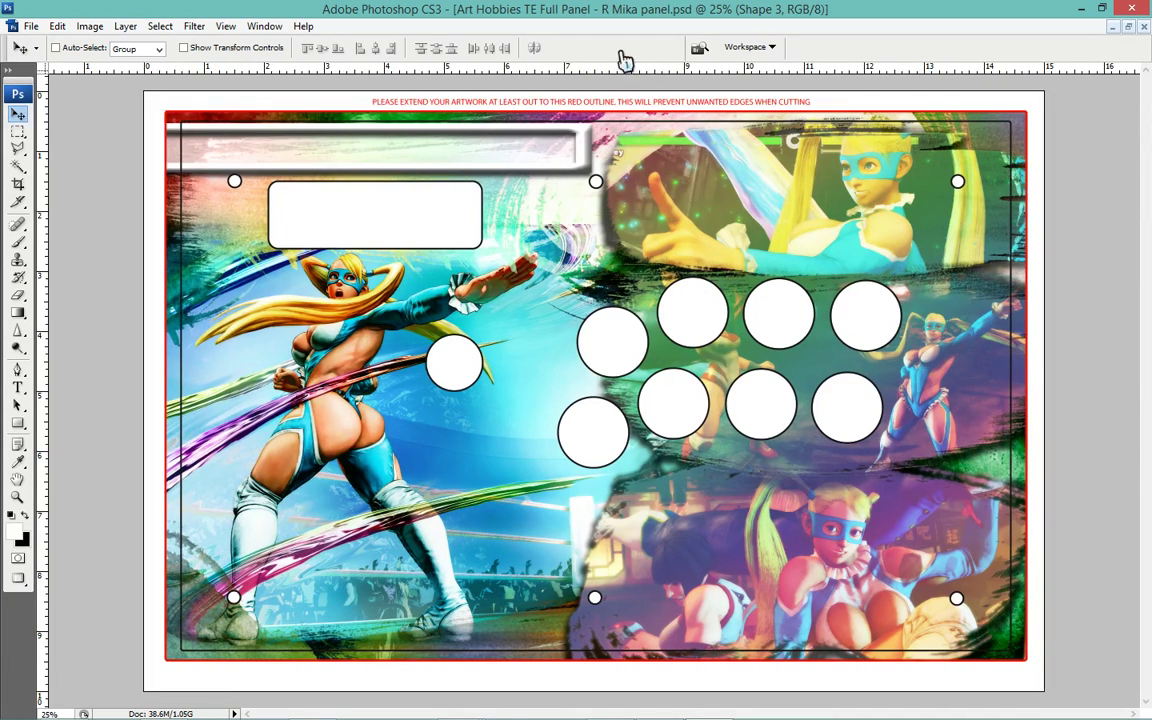
left_click(266, 28)
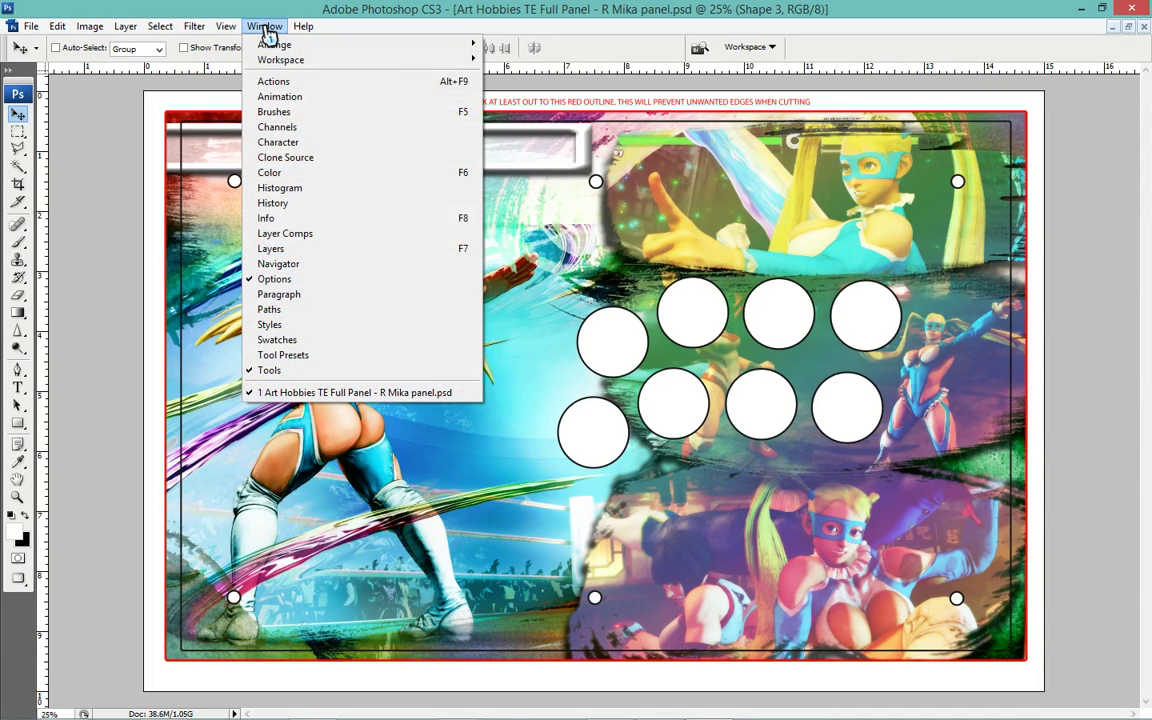
left_click(300, 248)
left_click(1097, 92)
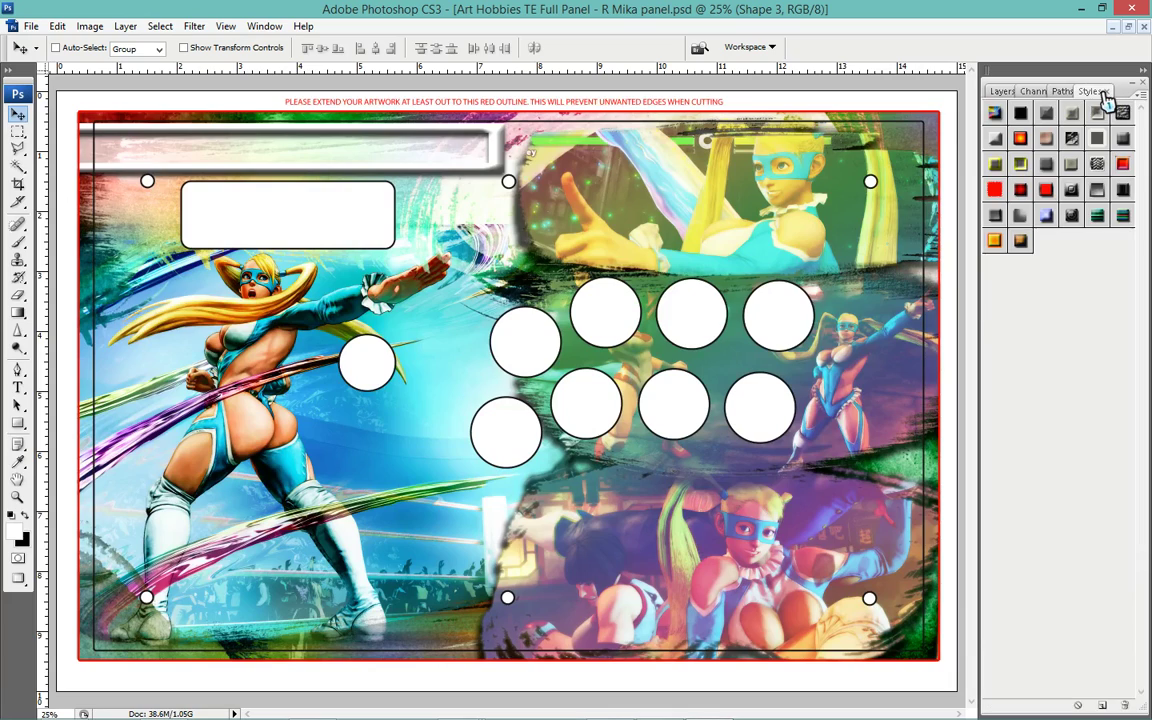
Load the Glass Buttons, Image Effects and Text Effects 2 style libraries in turn.
left_click(1141, 92)
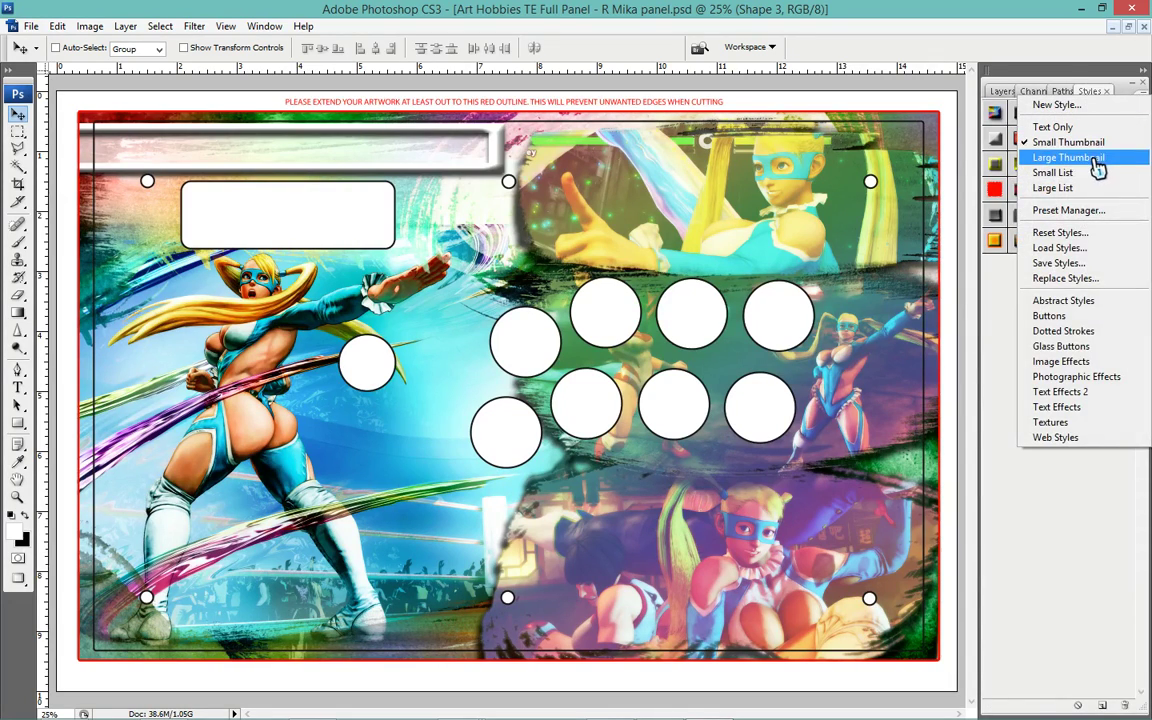
left_click(1095, 346)
left_click(549, 275)
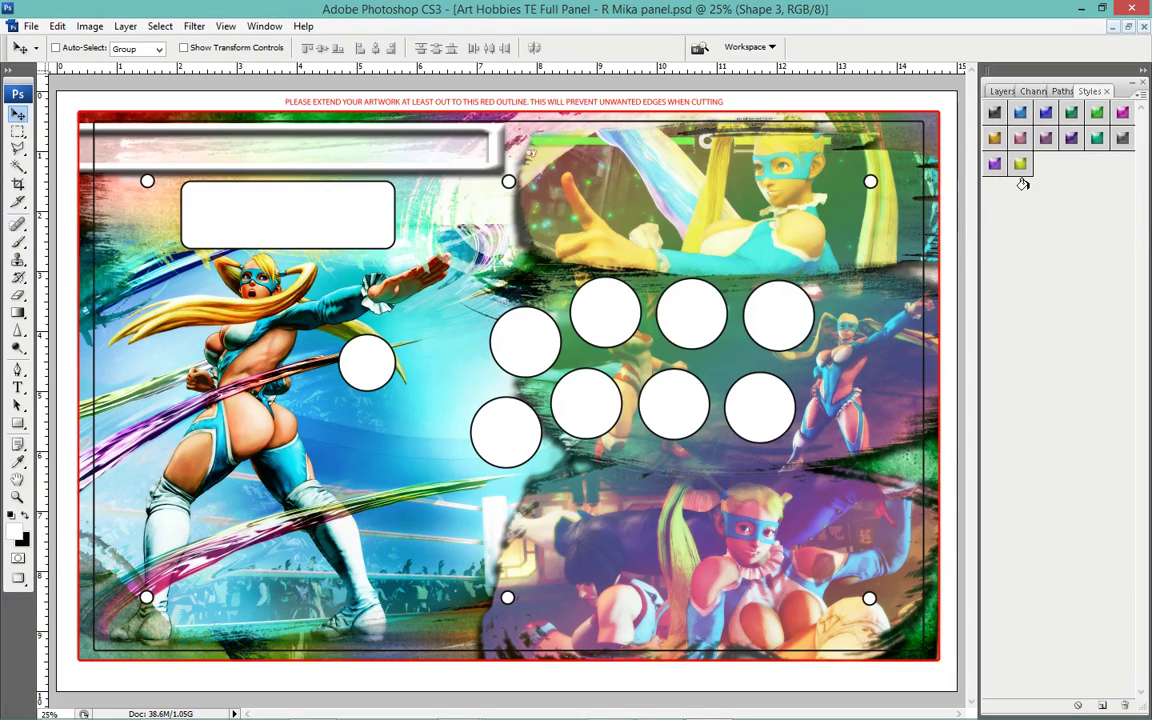
left_click(1141, 93)
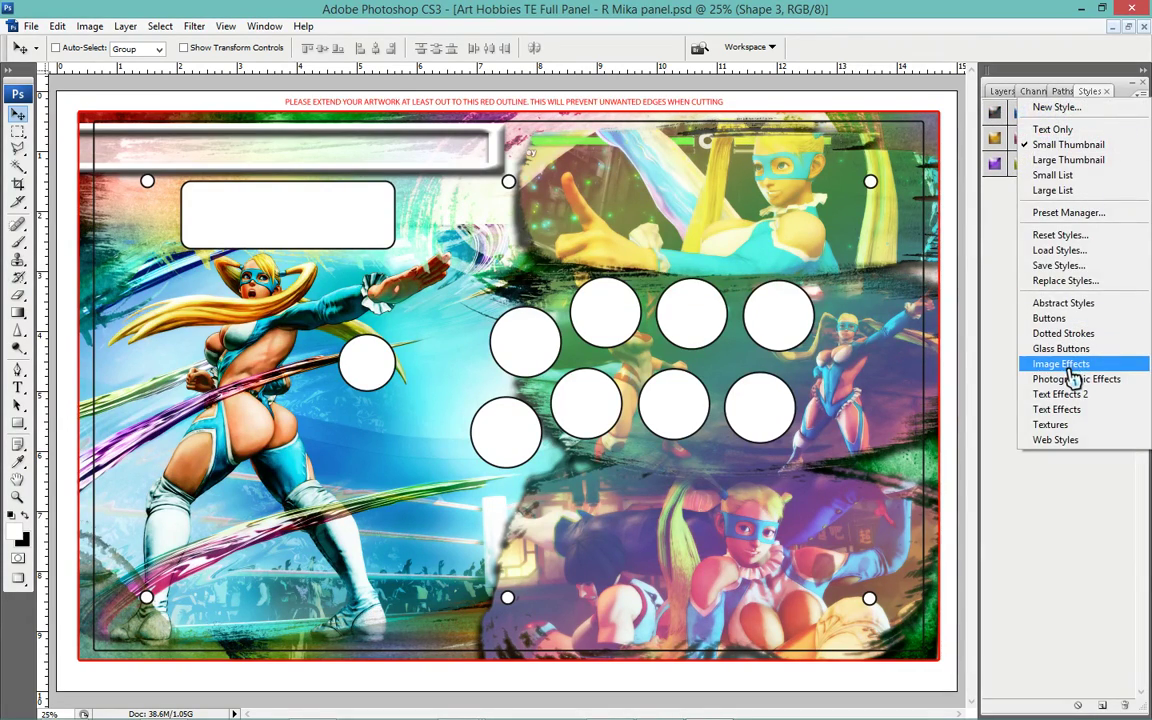
left_click(1000, 363)
left_click(550, 275)
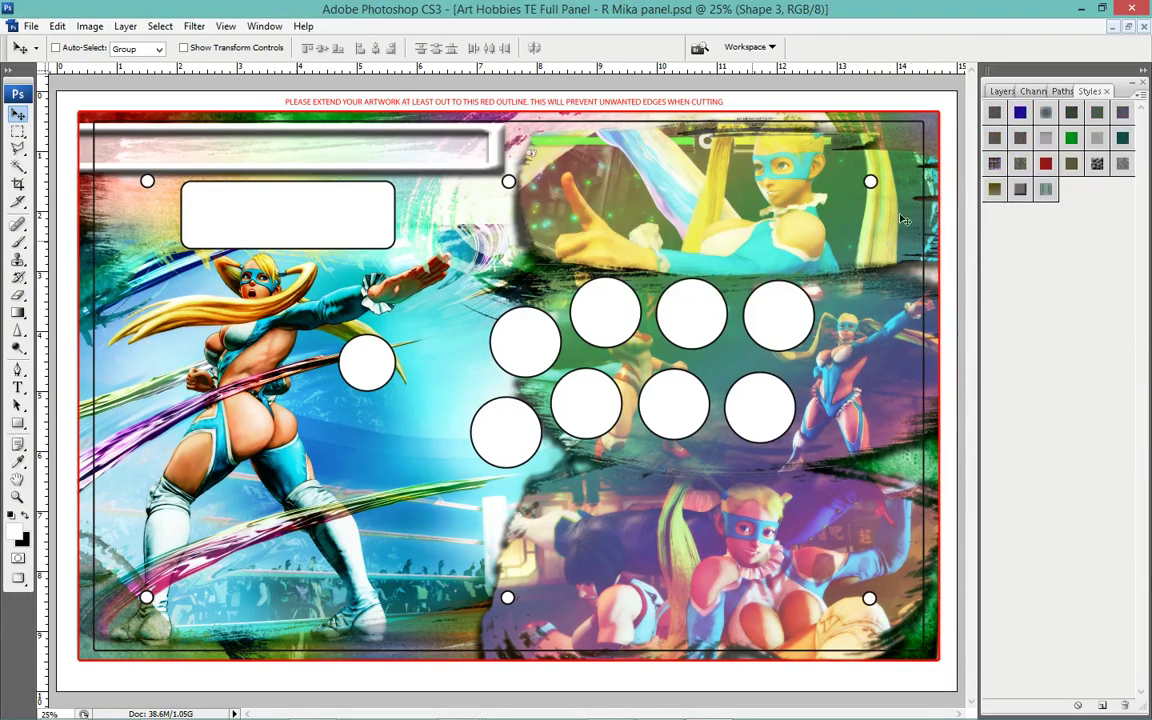
left_click(1141, 93)
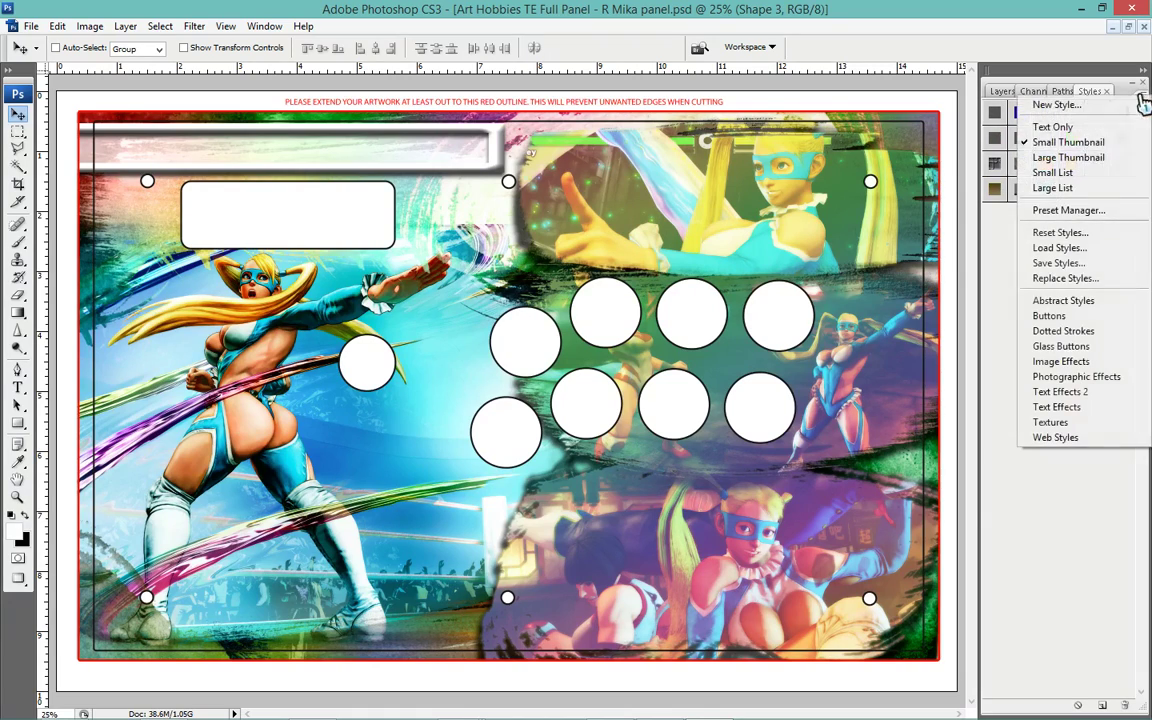
left_click(1085, 391)
left_click(548, 275)
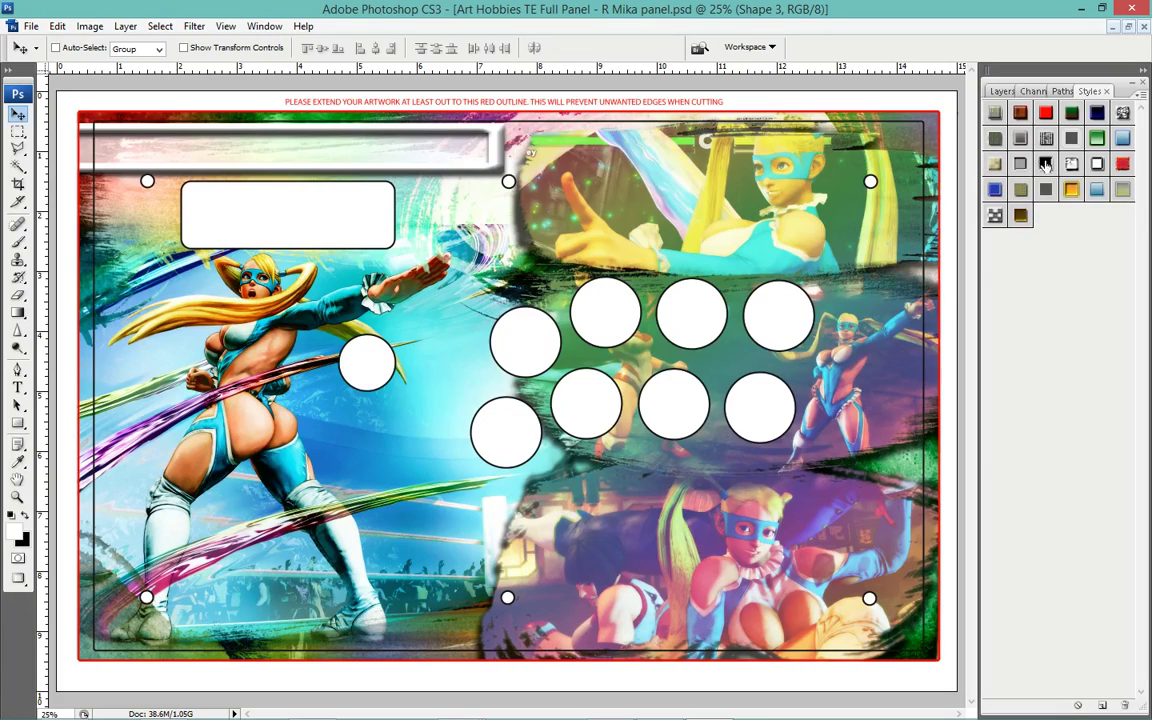
Apply the Neutral Bevel grey metallic style to the top banner.
left_click(1019, 139)
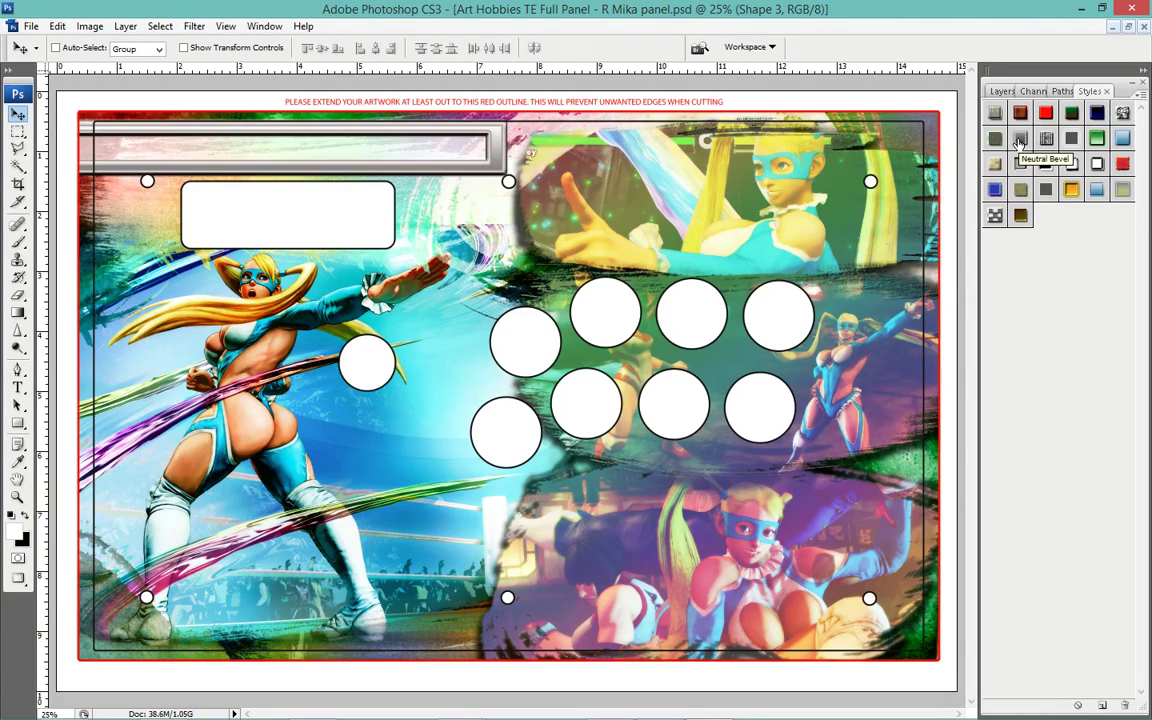
left_click(1142, 94)
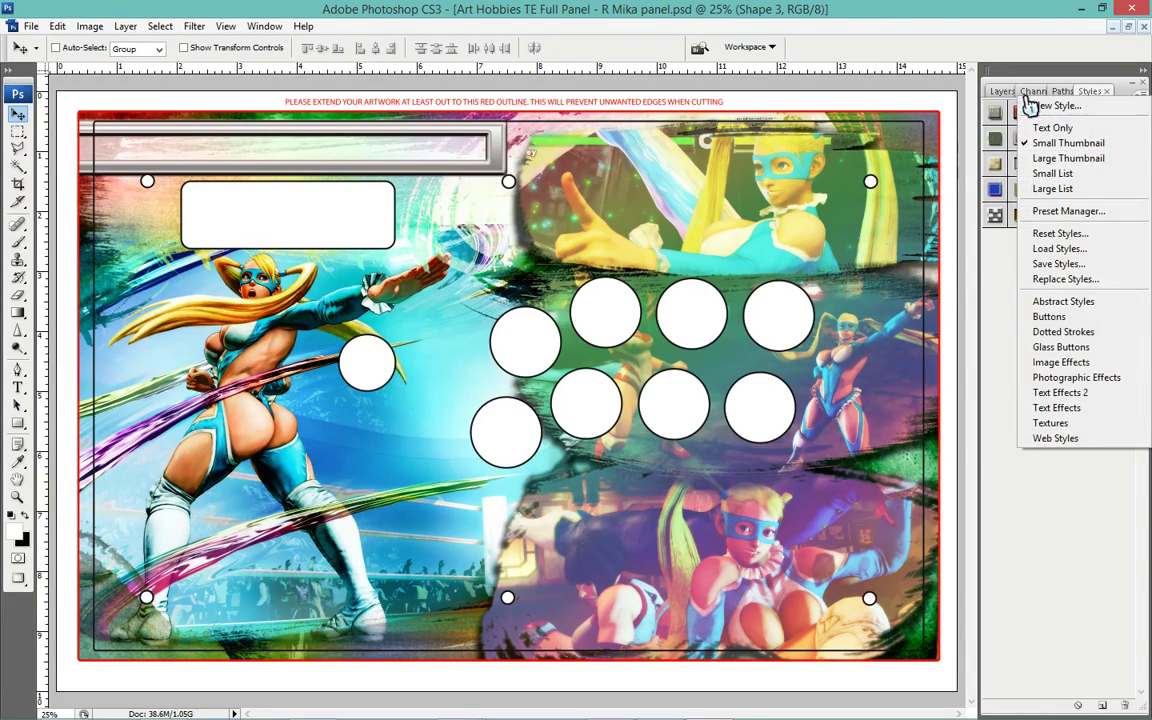
left_click(1002, 92)
left_click(1002, 92)
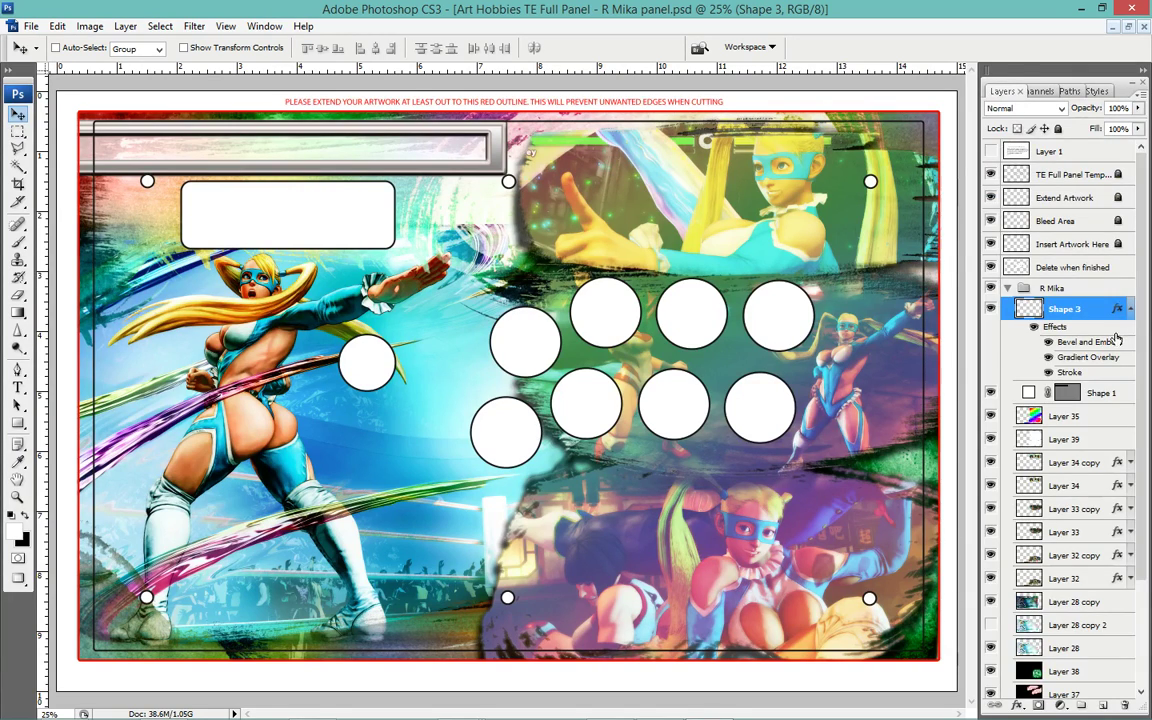
Set the banner's stroke size to 22 in its Layer Style settings.
double_click(1082, 375)
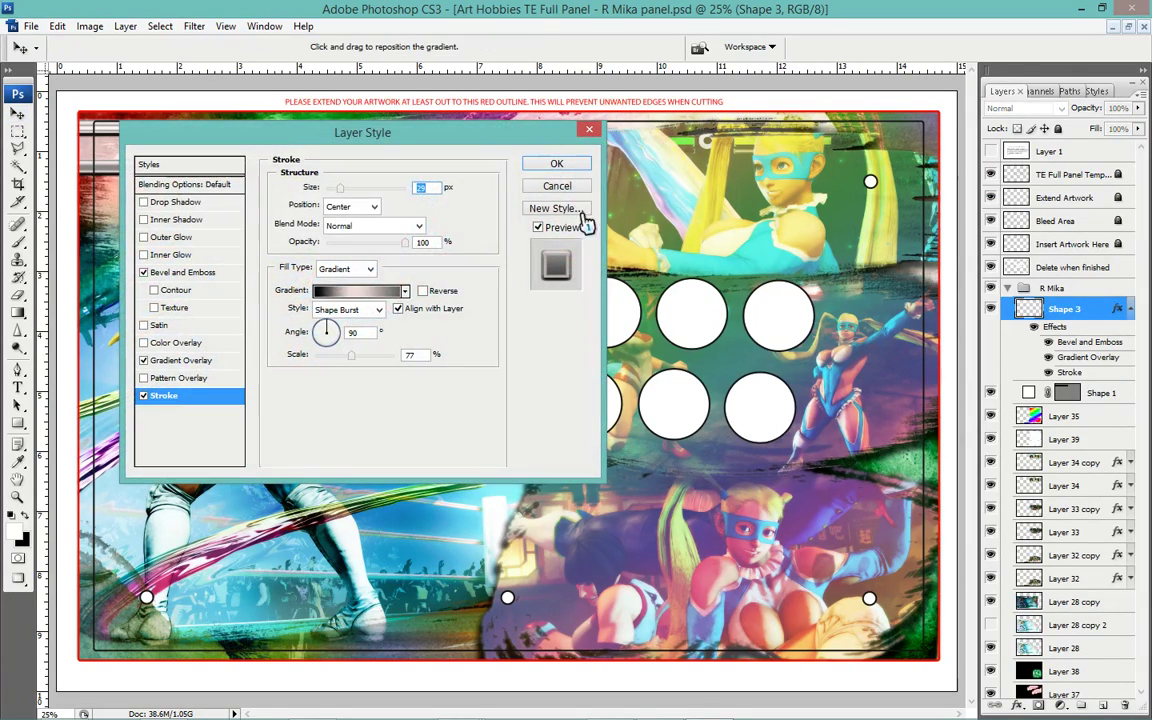
left_click_drag(474, 146, 802, 277)
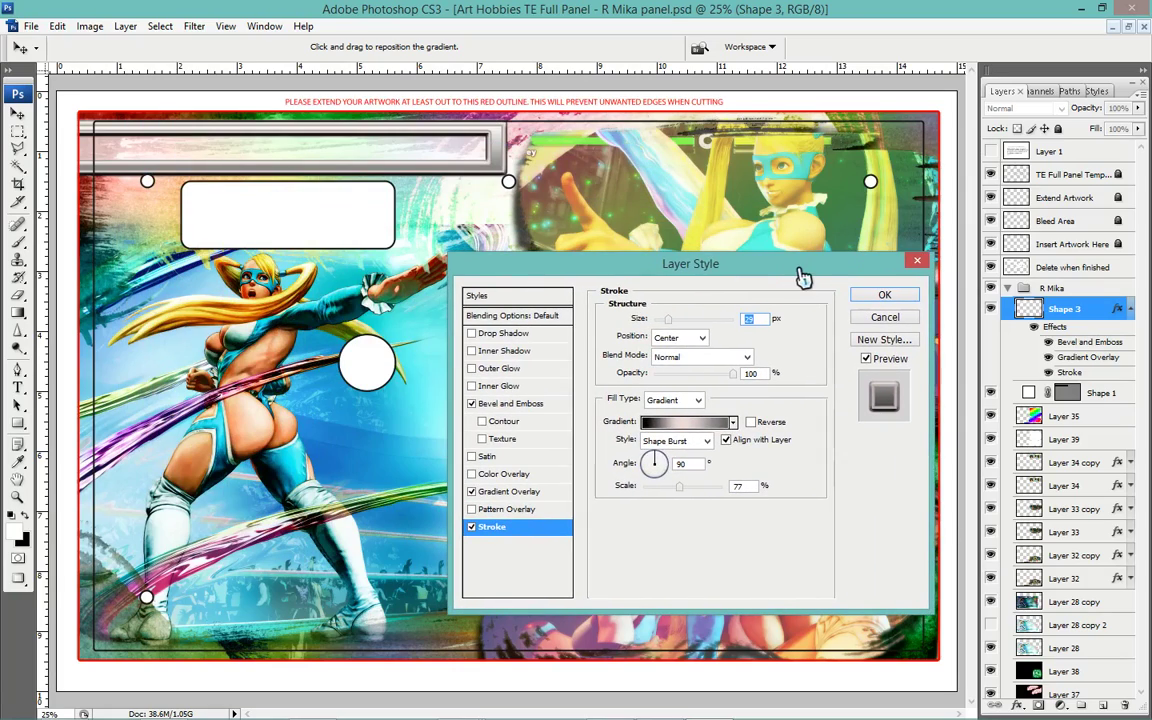
left_click(758, 319)
key("Down")
key("Down")
key("Down")
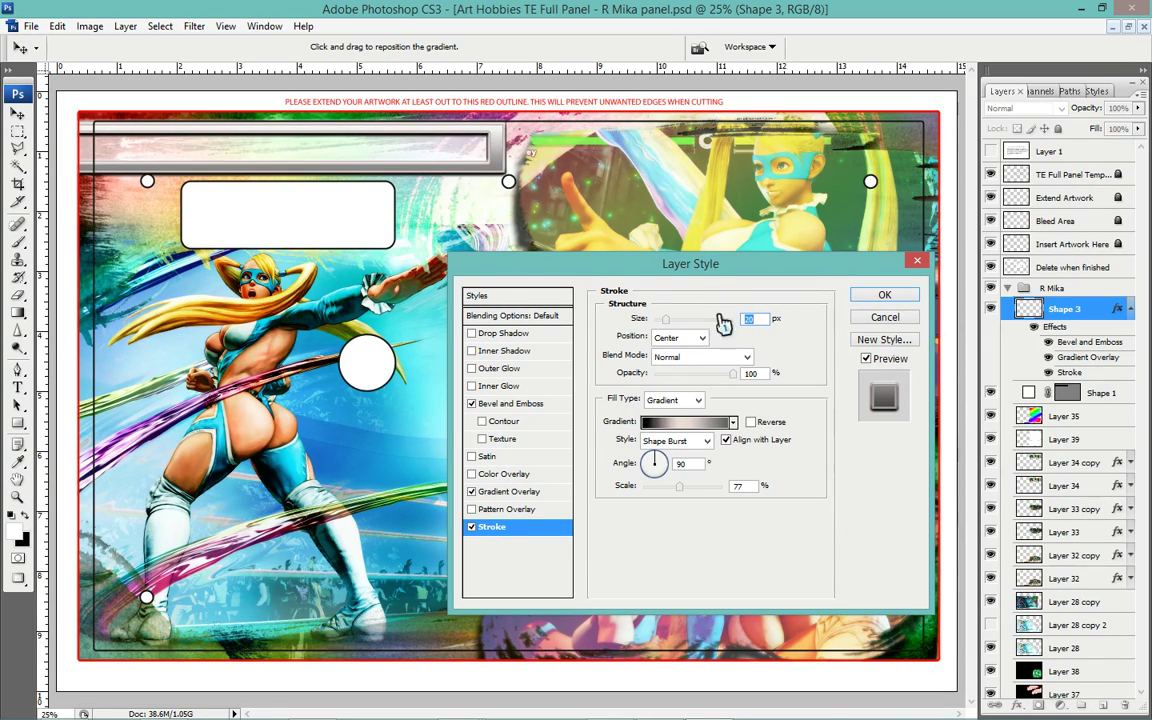
Save the stroke gradient as a new preset named 'Bleh' and apply the layer style.
left_click(698, 422)
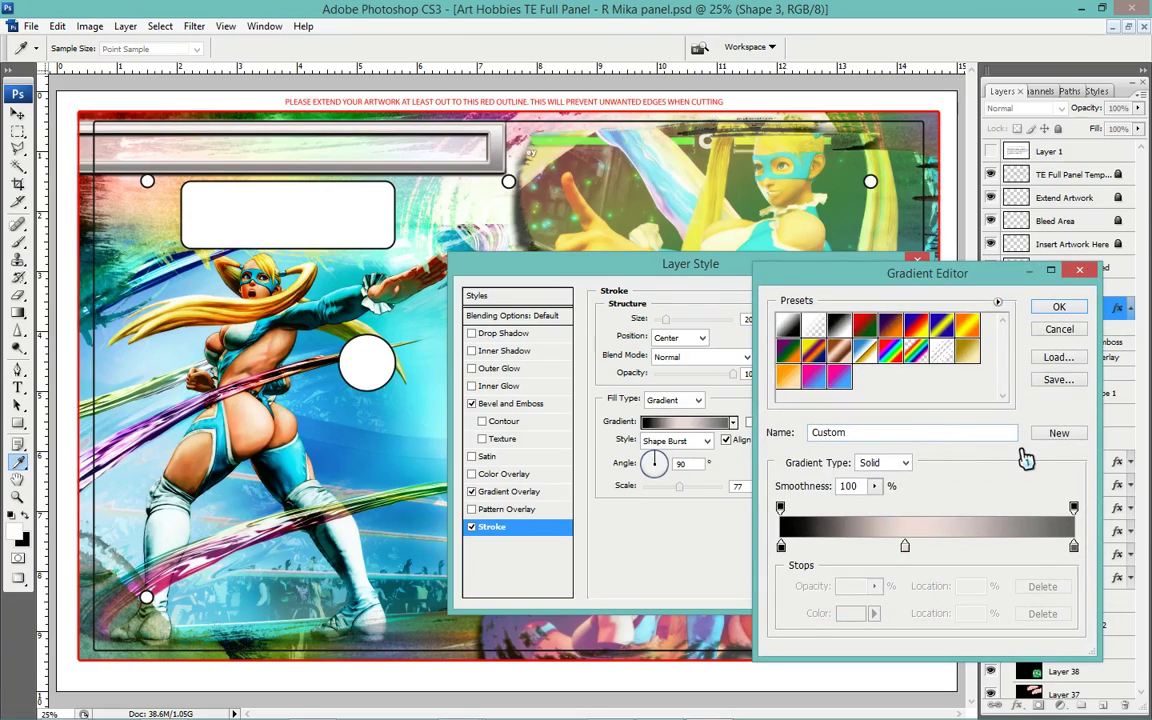
left_click(940, 430)
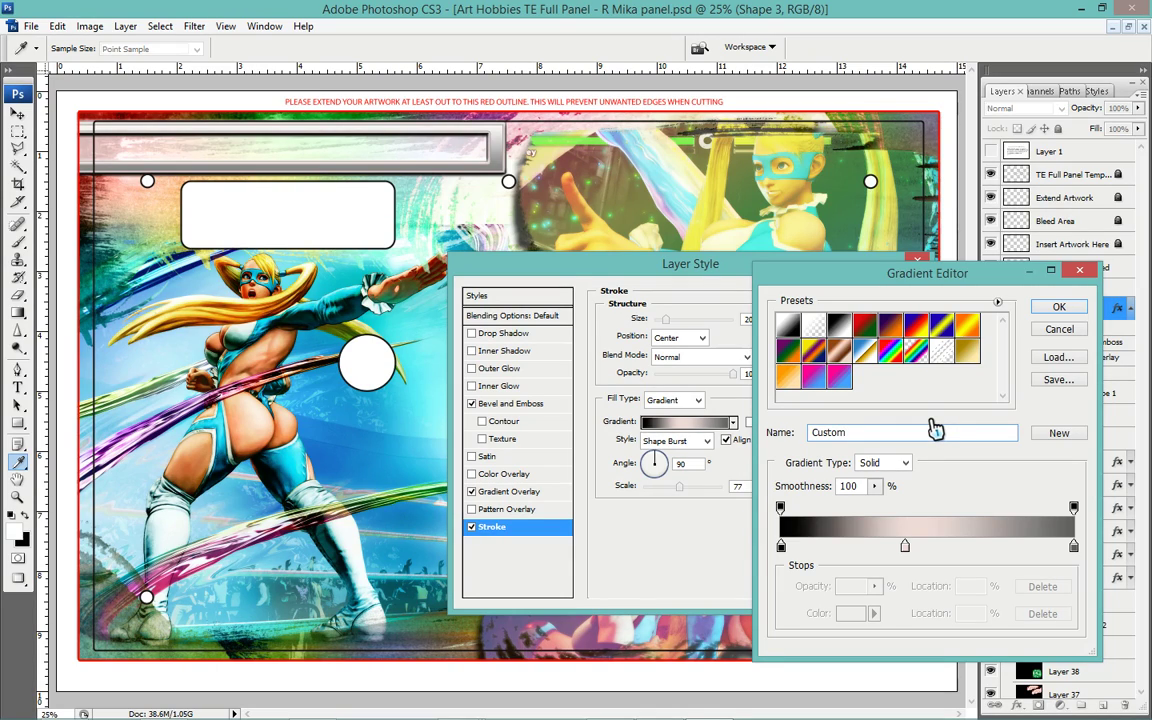
double_click(933, 430)
type("Bleh")
left_click(1059, 433)
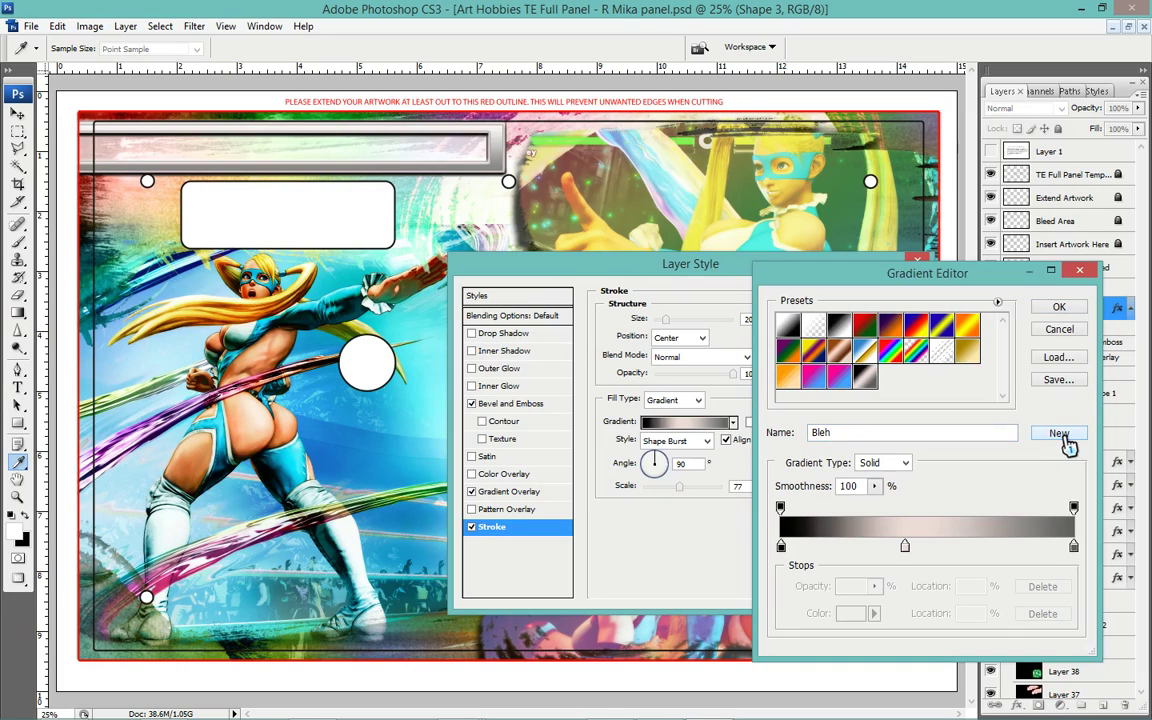
left_click(1059, 307)
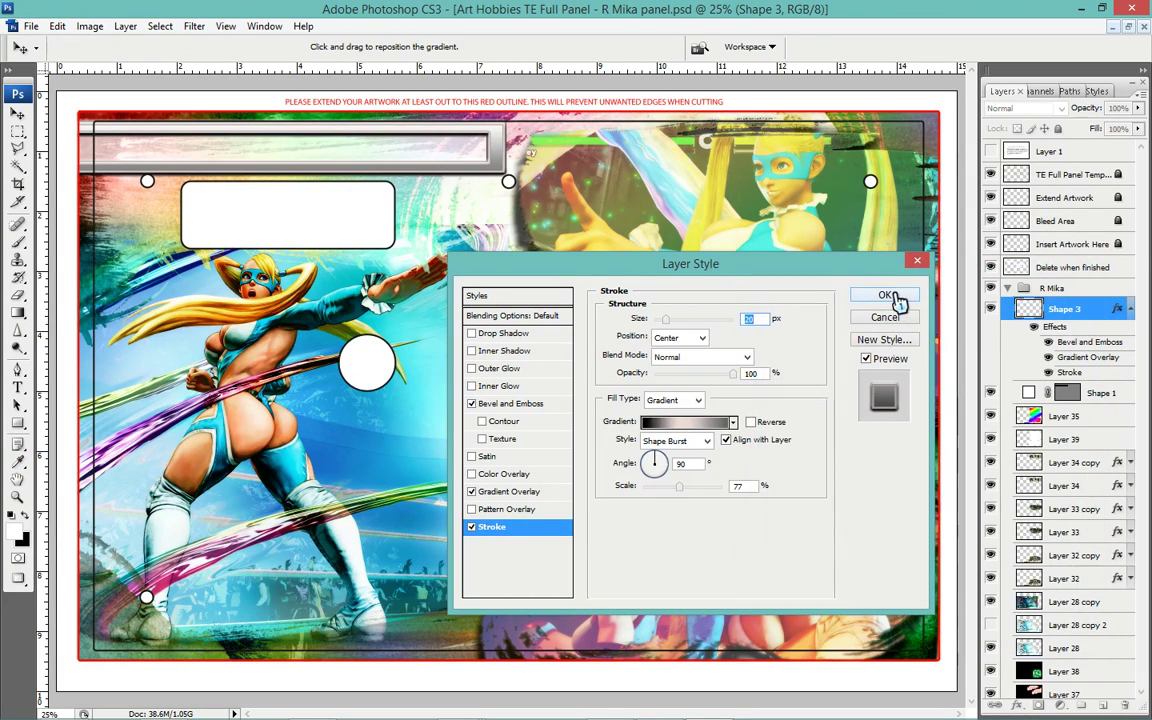
left_click(890, 226)
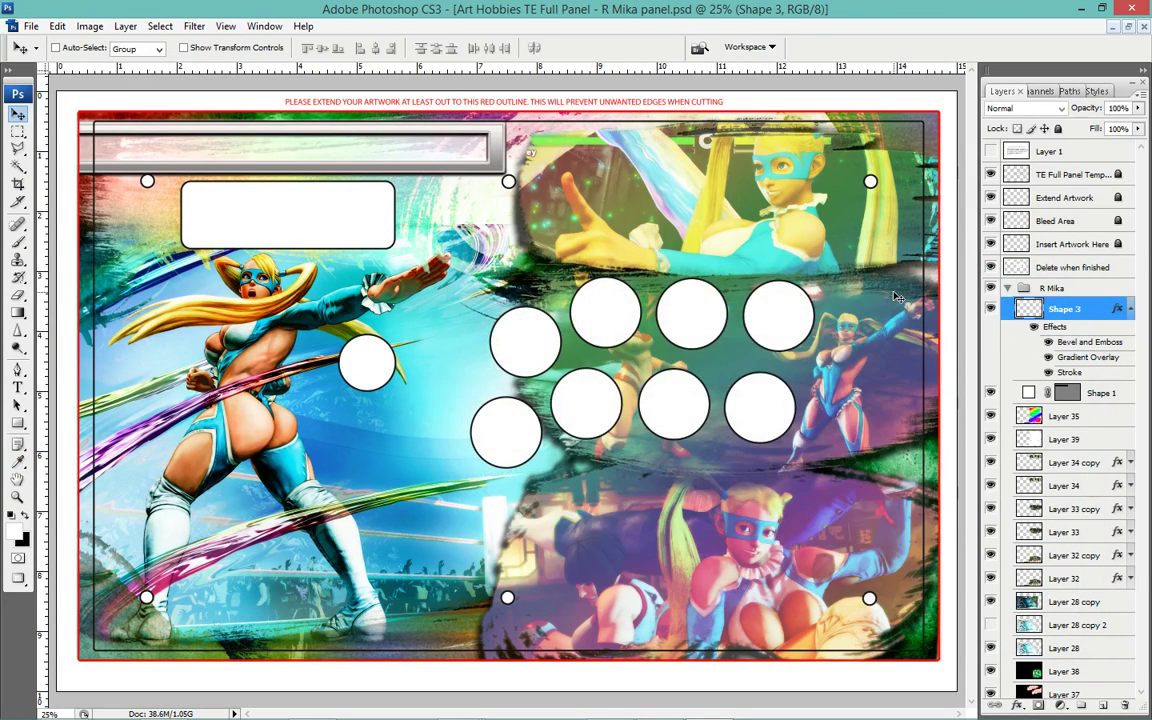
left_click(1130, 309)
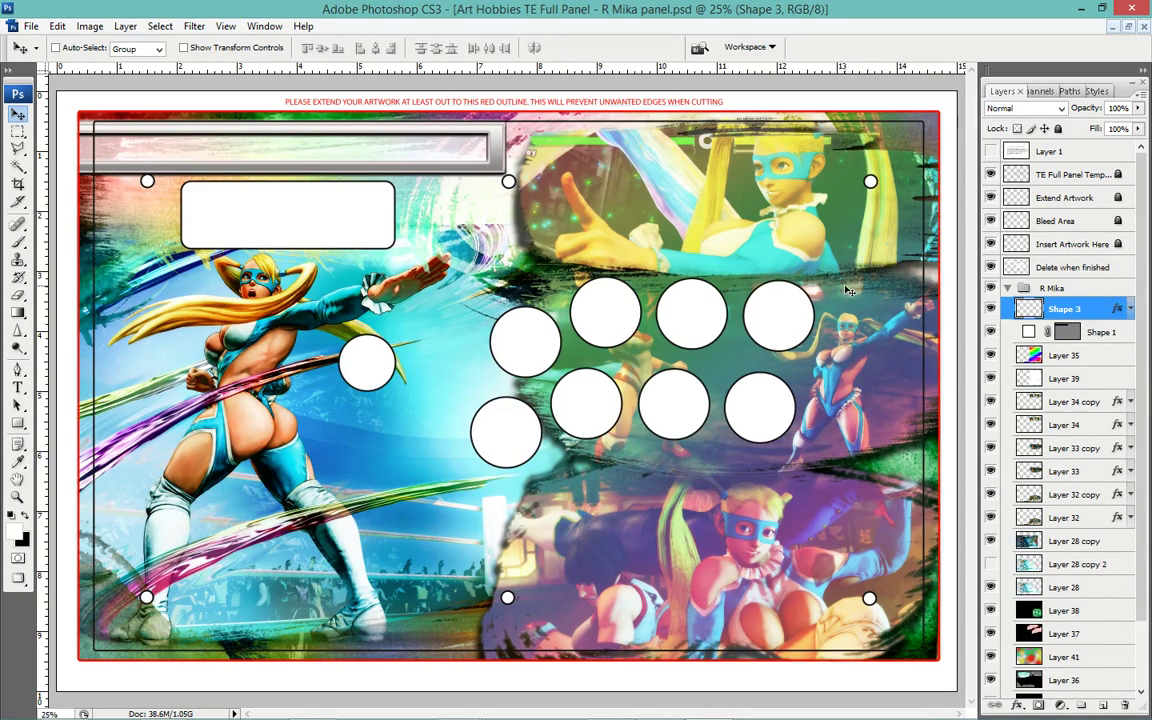
Add black 'rainbow mika' text across the top strip, raised to about 38.84 pt.
key("t")
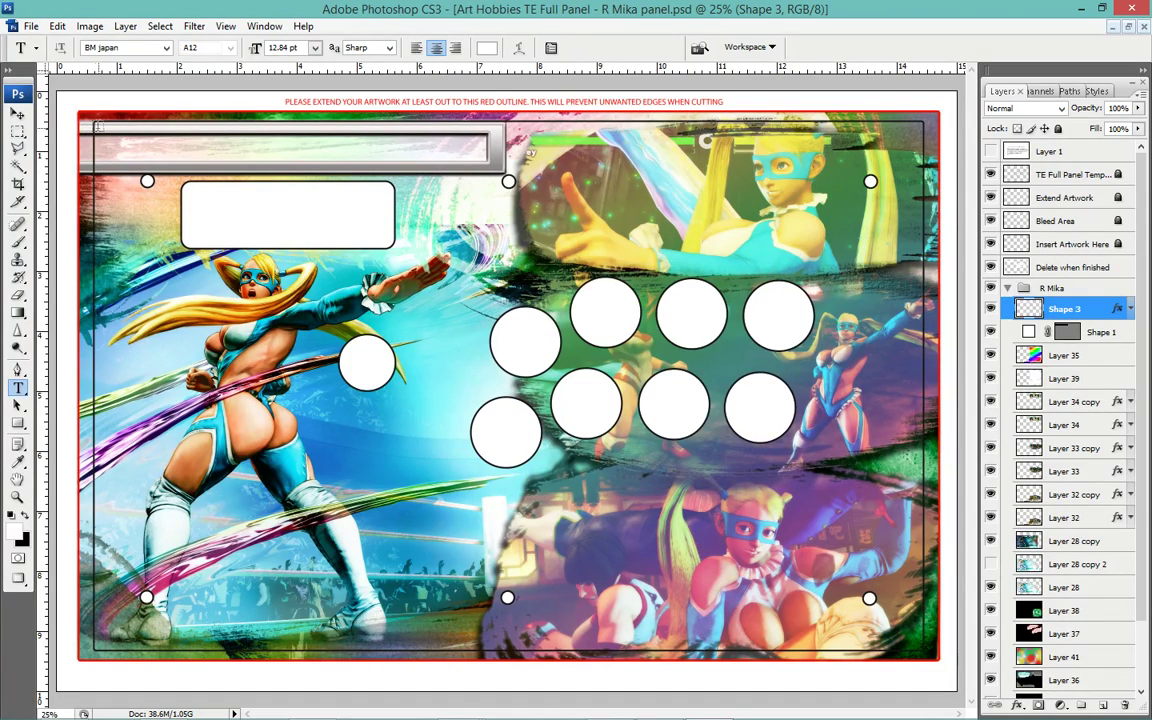
left_click_drag(107, 128, 489, 168)
left_click_drag(489, 168, 480, 163)
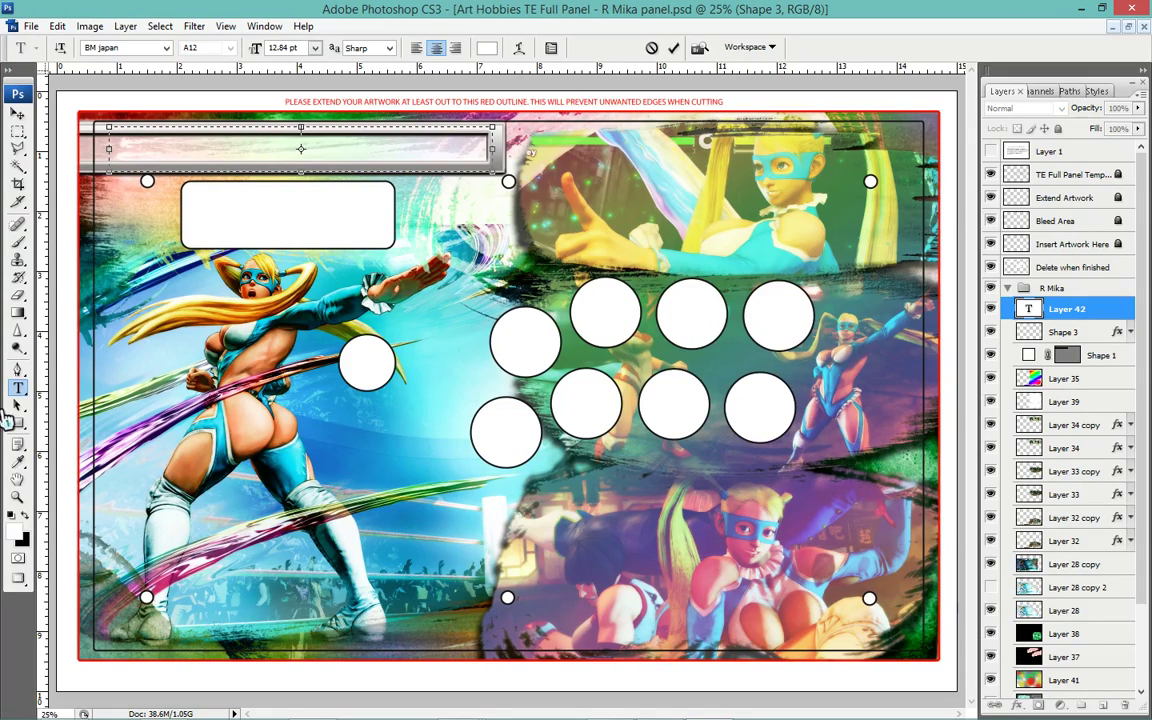
left_click(28, 515)
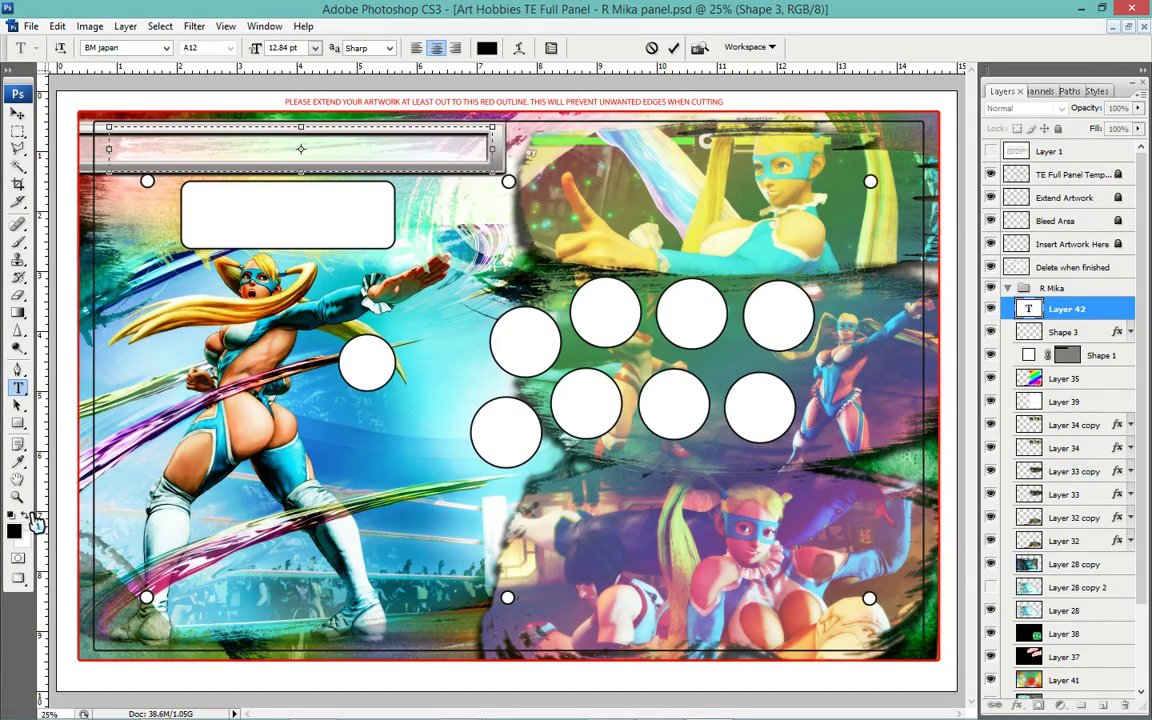
type("mika")
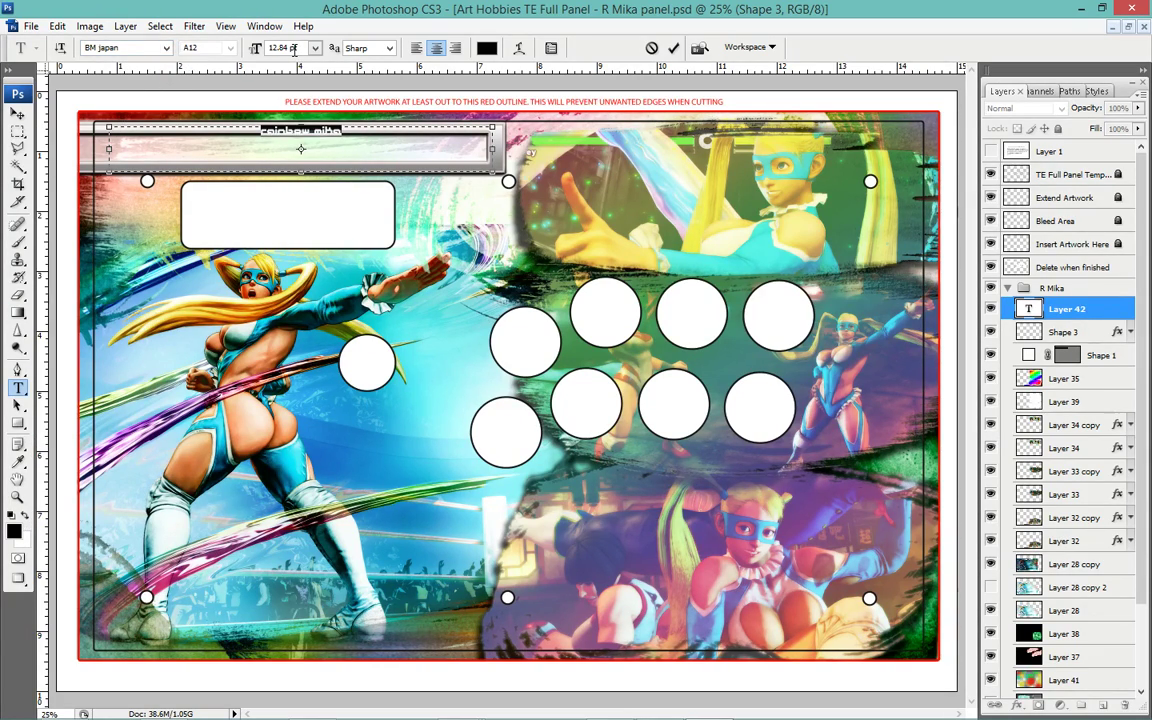
key("Up")
key("Up")
key("Up")
key("Up")
key("Up")
key("Up")
key("Up")
key("Up")
key("Up")
key("Up")
key("Up")
key("Up")
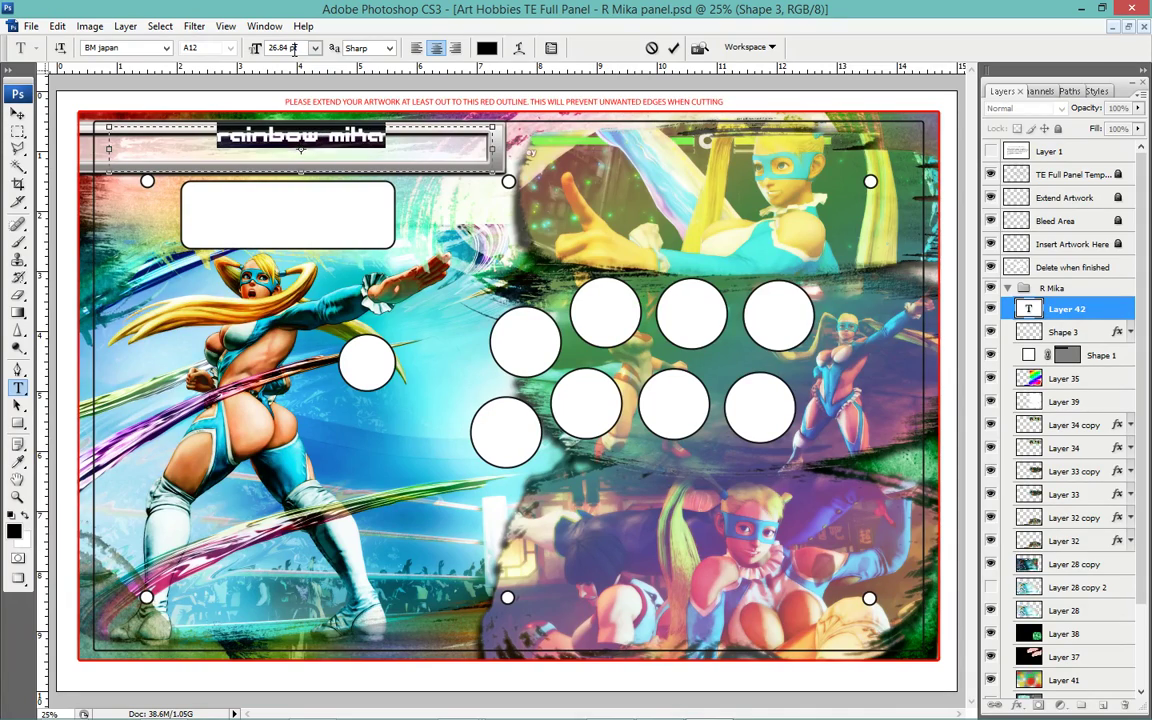
key("Up")
key("Up")
key("Up")
key("Up")
key("Up")
key("Up")
key("Up")
key("Up")
key("Up")
key("Up")
key("Up")
key("Up")
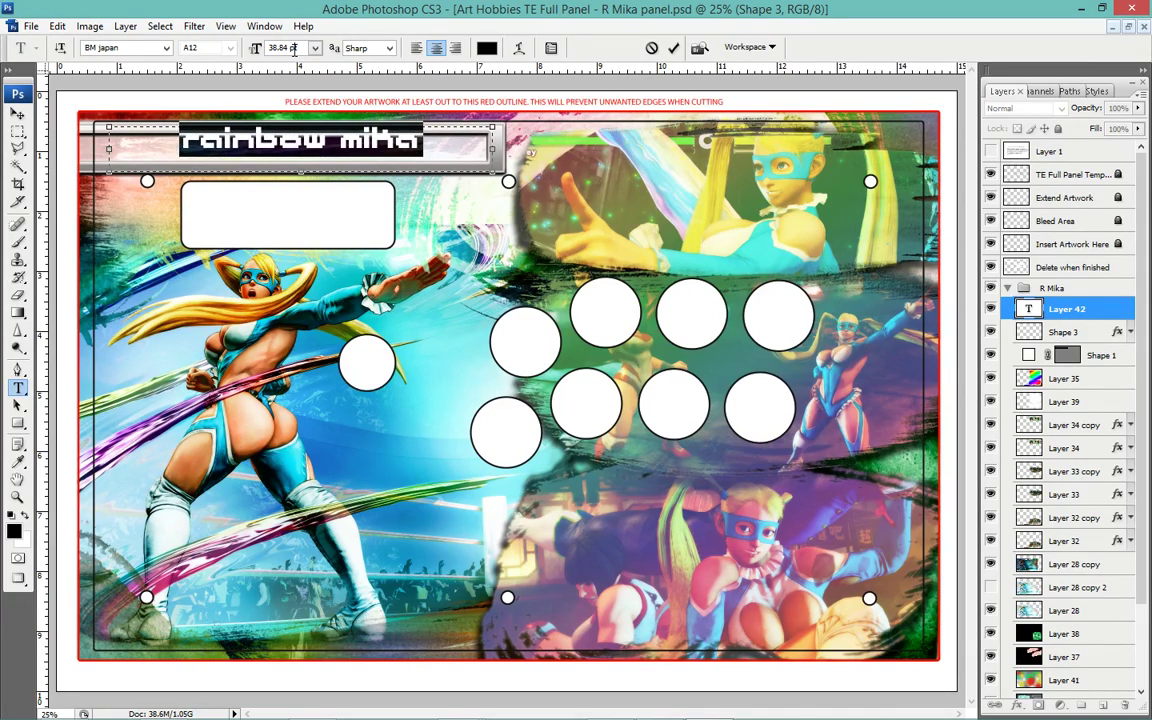
key("Up")
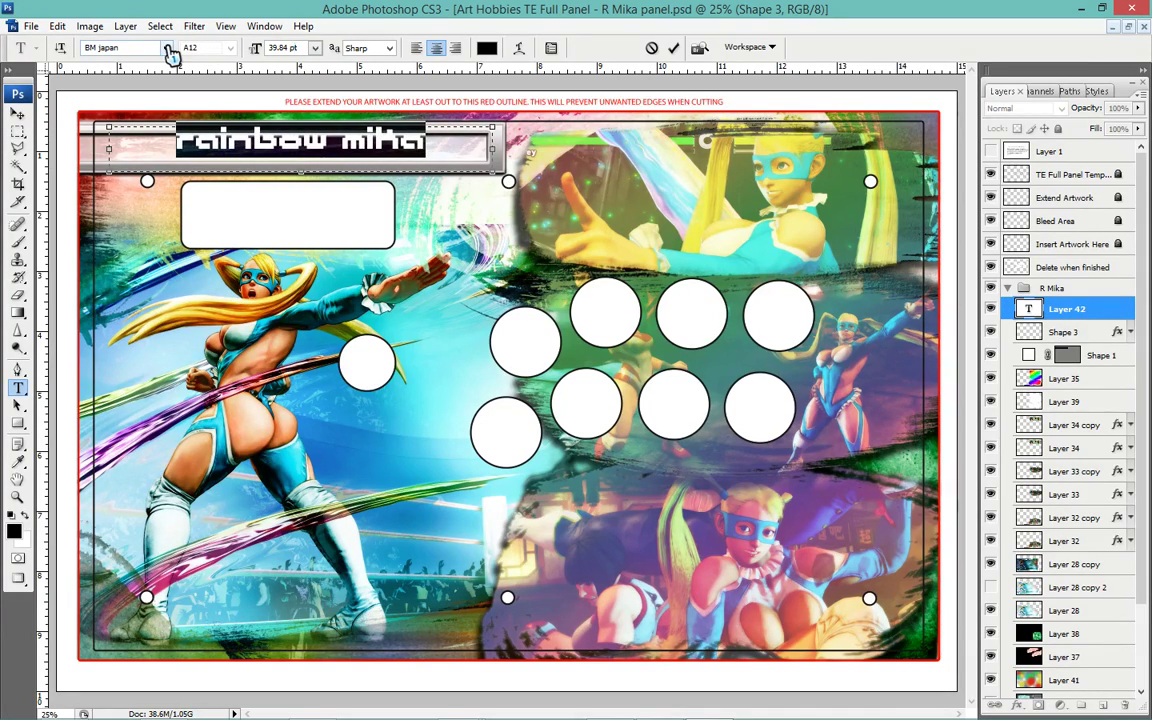
Set the title font to Army Rangers 3D and select all the title text.
left_click(166, 48)
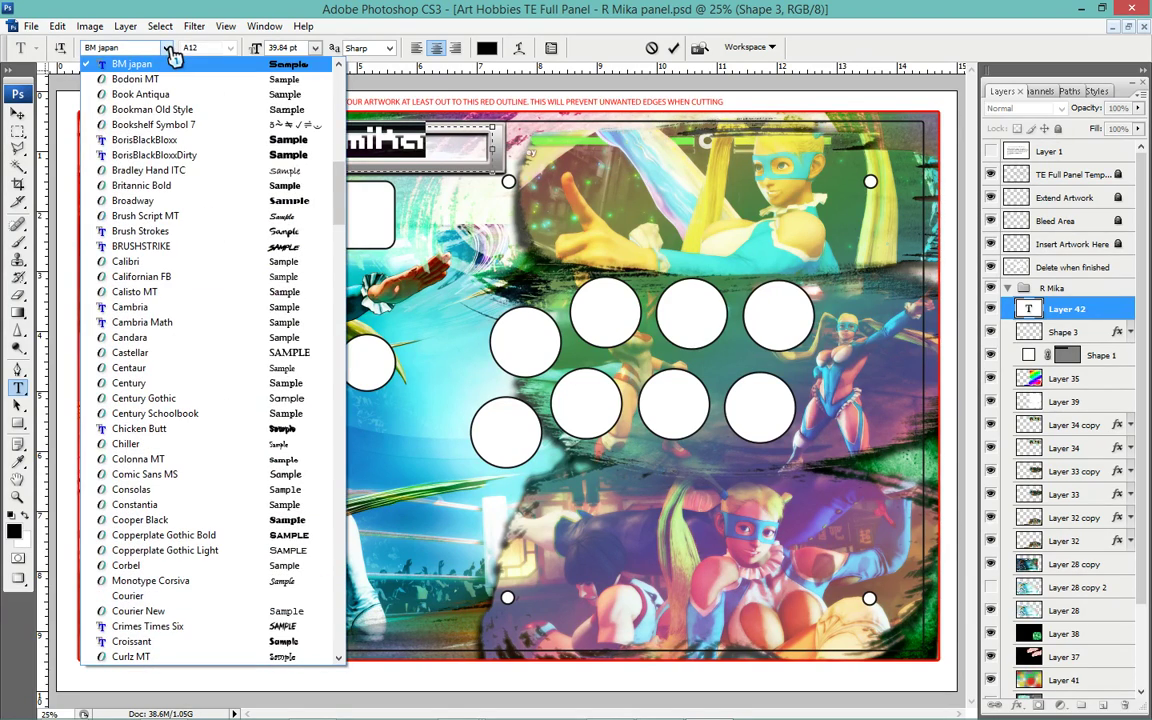
mouse_move(339, 205)
left_mouse_down()
mouse_move(355, 108)
mouse_move(366, 130)
left_mouse_up()
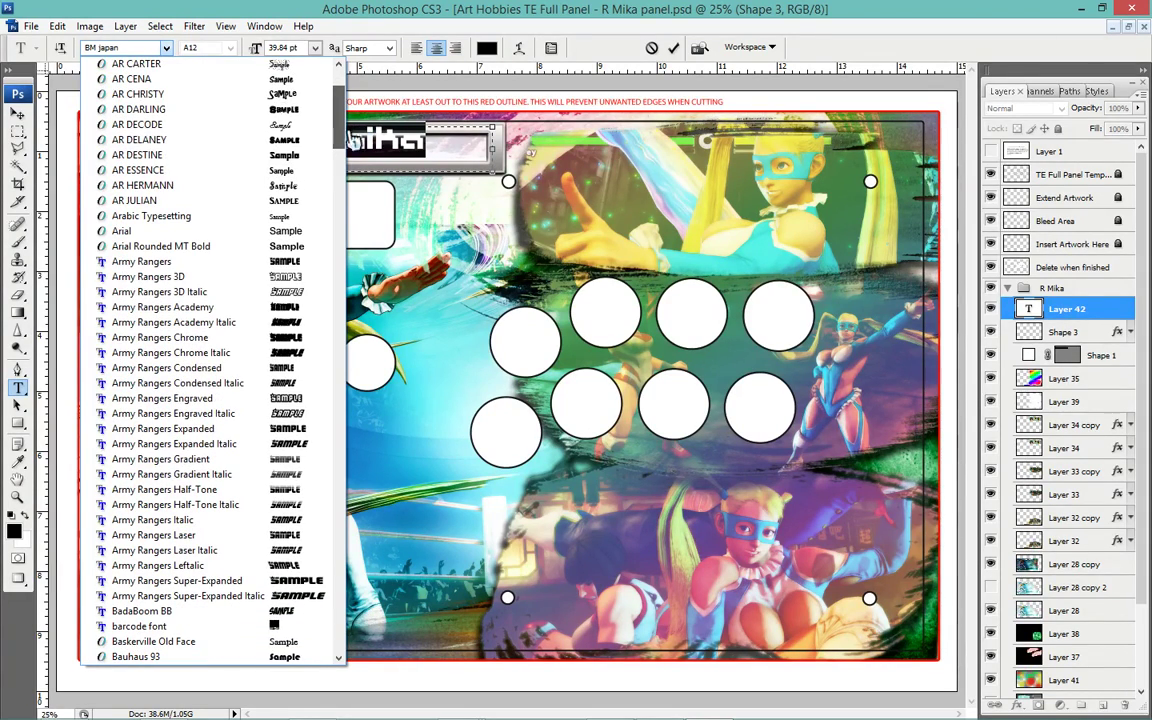
left_click(300, 276)
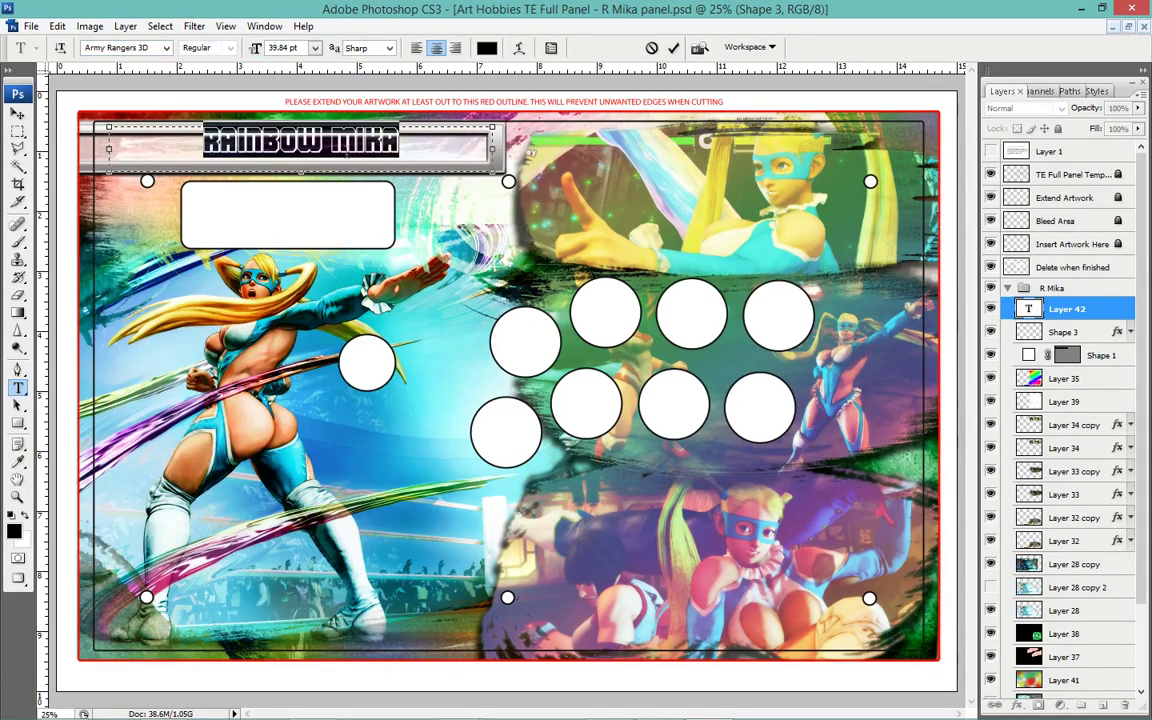
left_click(355, 148)
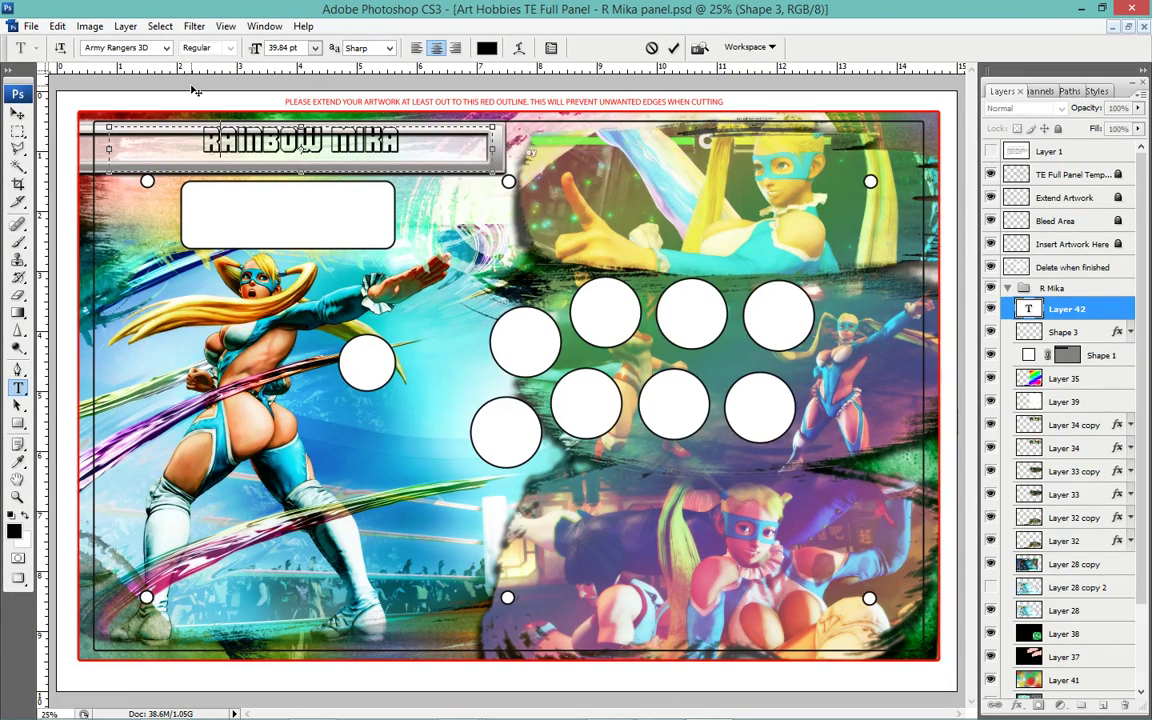
key("ctrl+a")
Switch the title to Army Rangers Academy, retype 'MIKA', and commit the text.
left_click(166, 48)
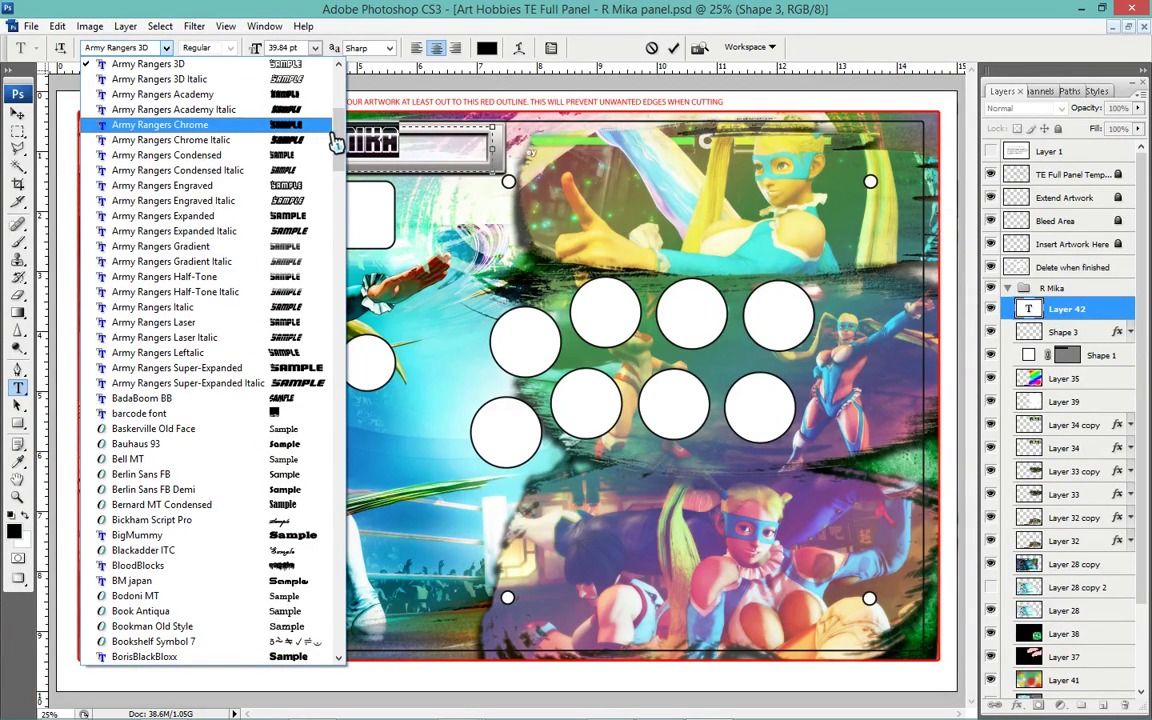
scroll(338, 123, "up", 3)
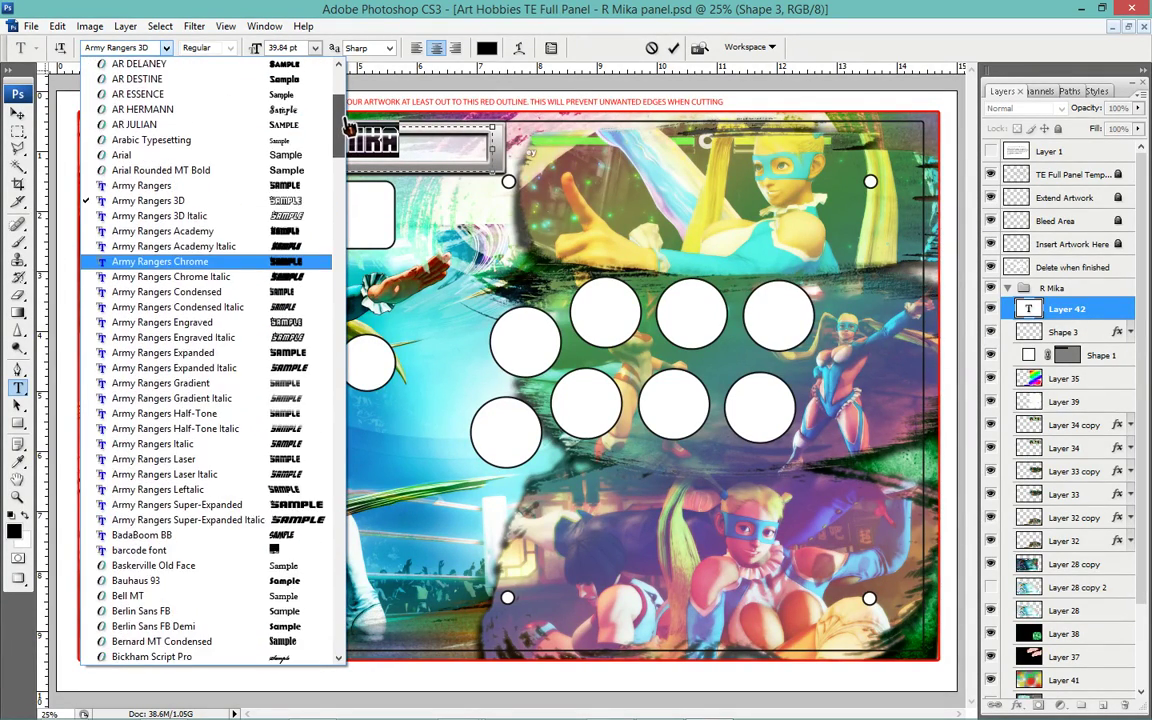
scroll(346, 123, "up", 1)
scroll(346, 123, "down", 1)
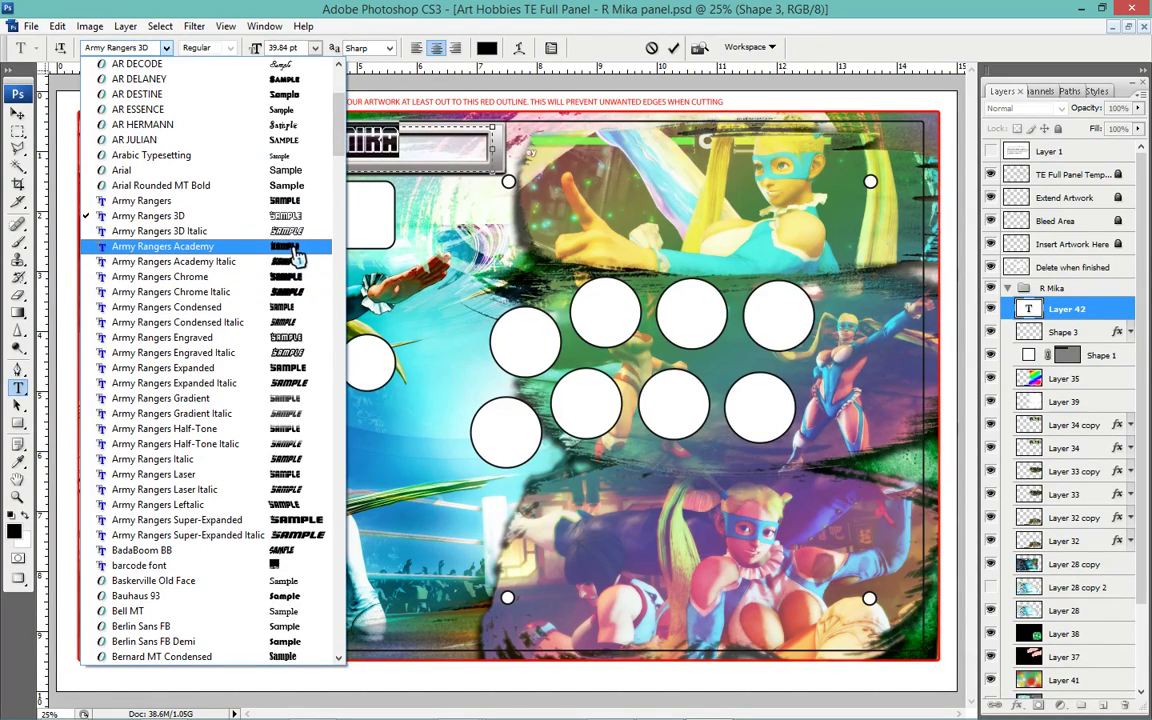
left_click(294, 251)
left_click(264, 141)
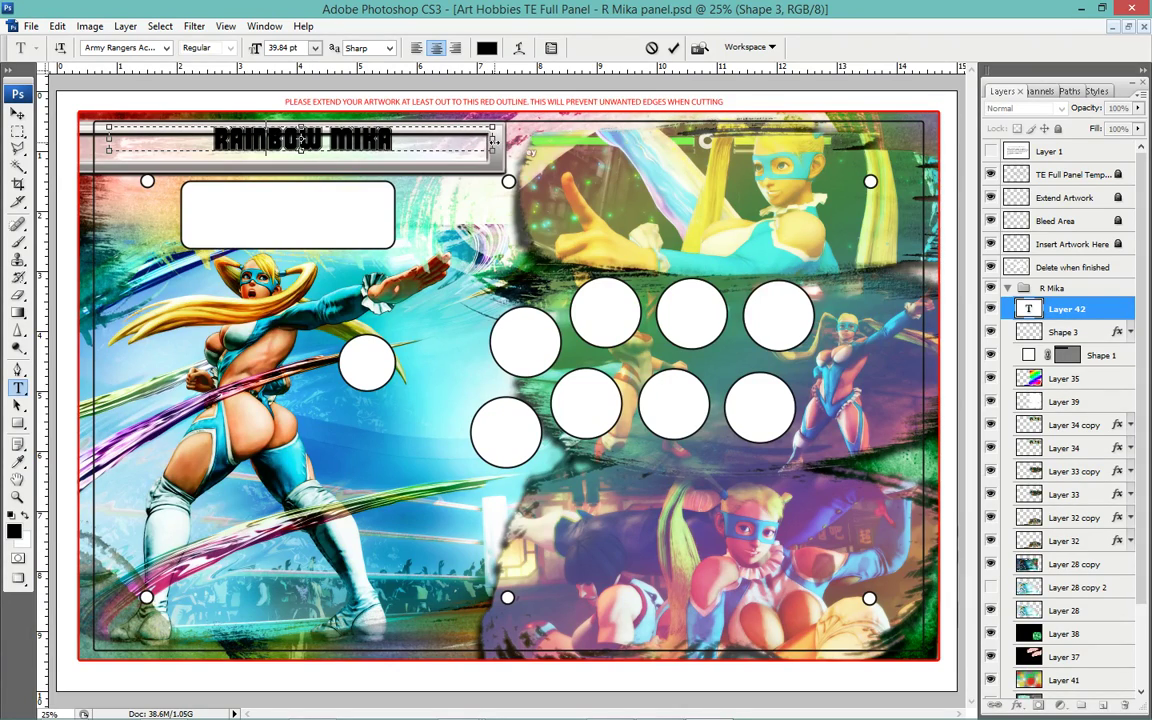
key("BackSpace")
key("BackSpace")
key("BackSpace")
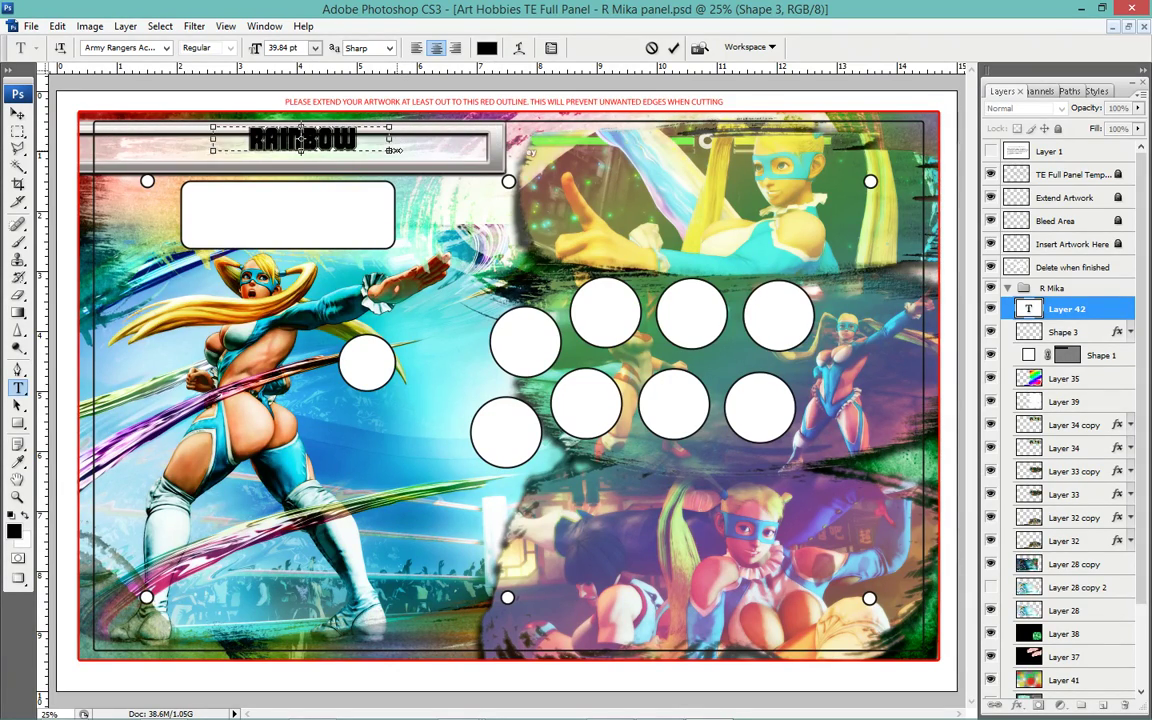
type(" MIKA")
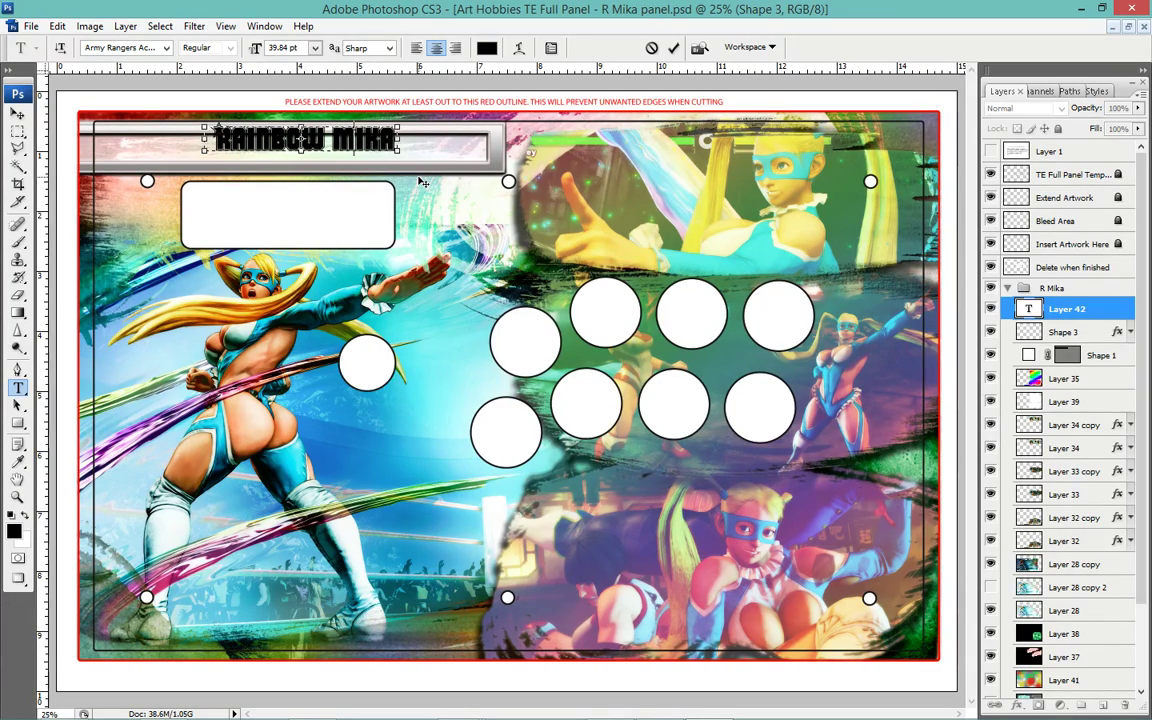
key("shift+Right")
type("M")
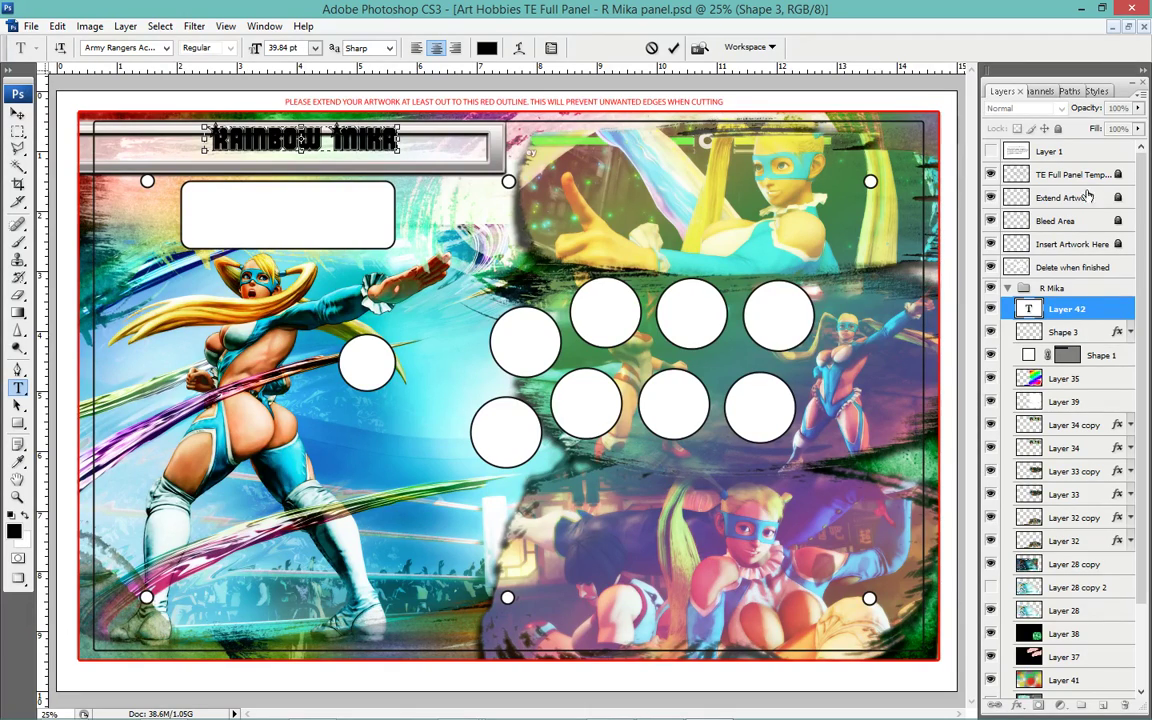
left_click(1084, 308)
Name the layer 'Rainbow Mika', nudge it down, and scale it to about 65.53 pt.
key("v")
key("shift+Down")
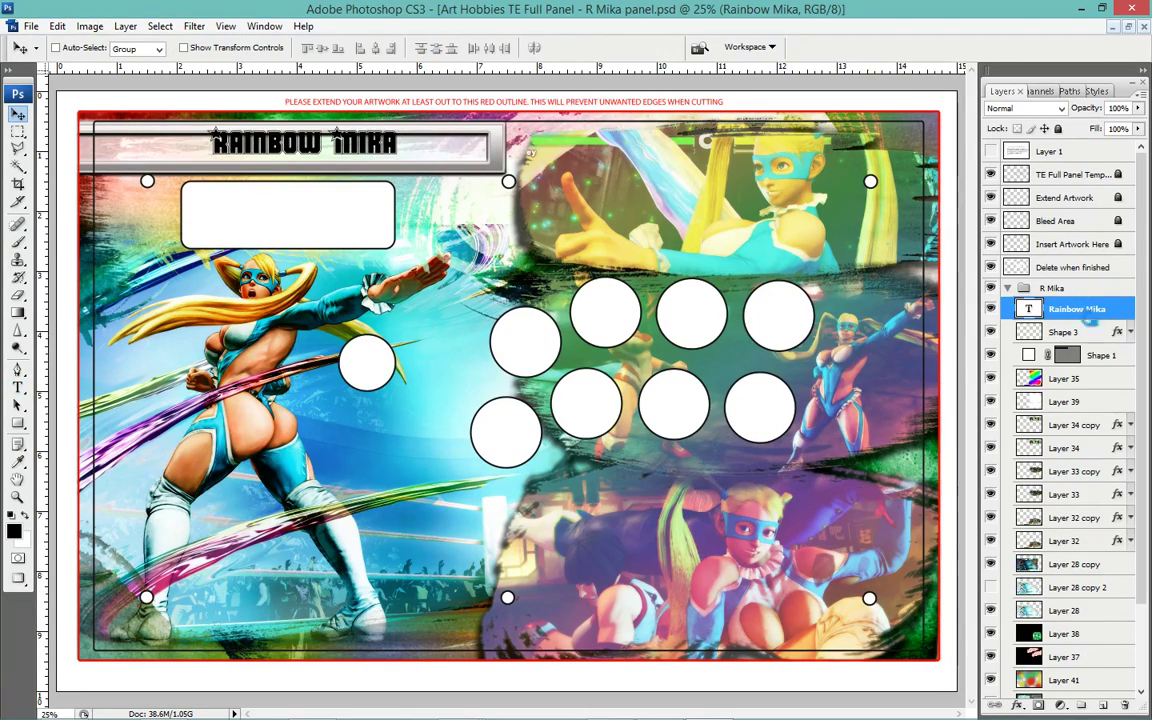
key("shift+Down")
key("shift+Down")
key("shift+Down")
key("ctrl+t")
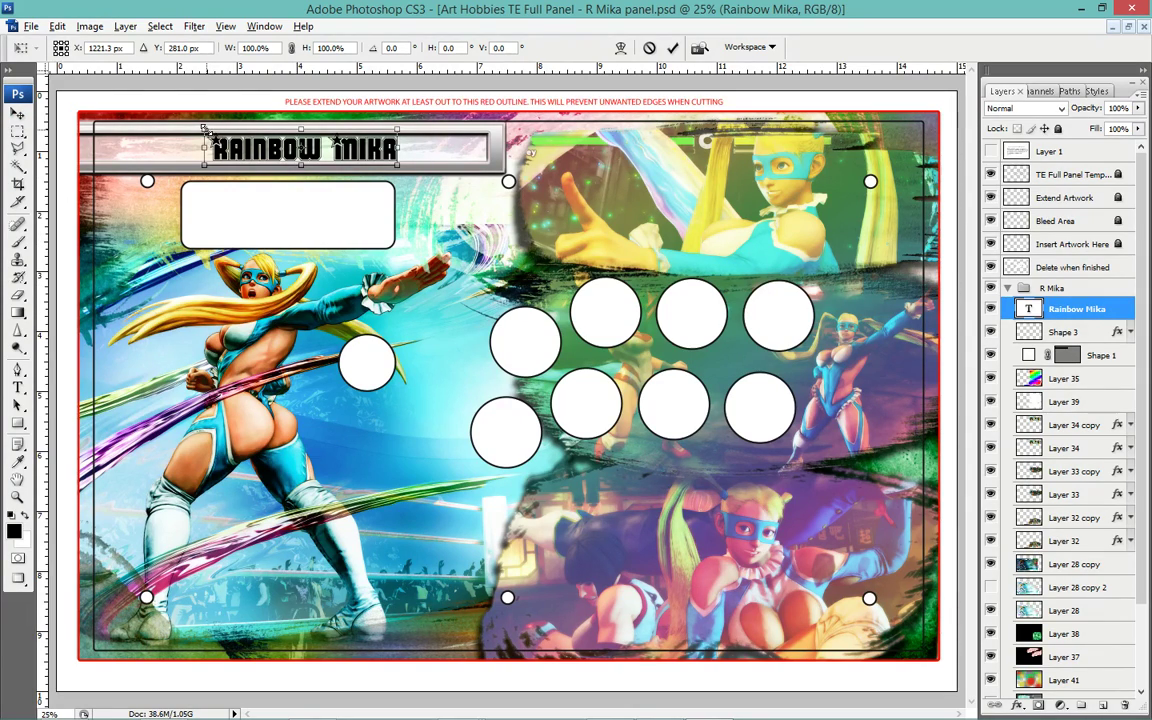
left_click_drag(203, 128, 141, 116)
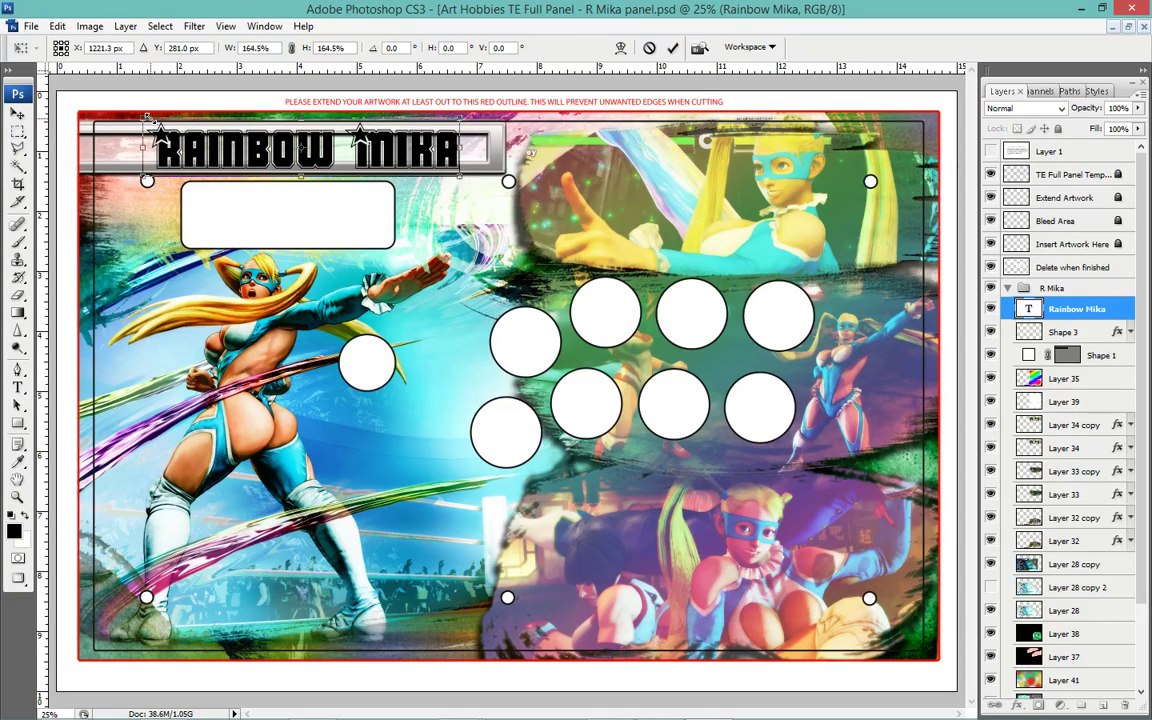
key("Return")
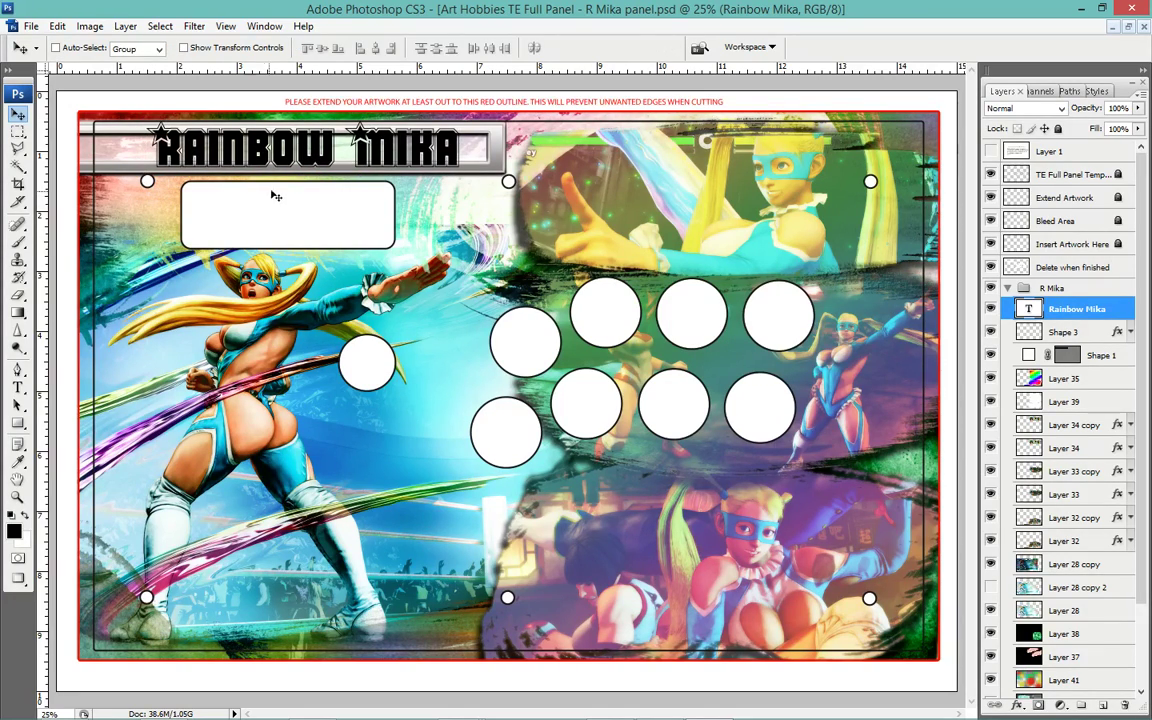
key("t")
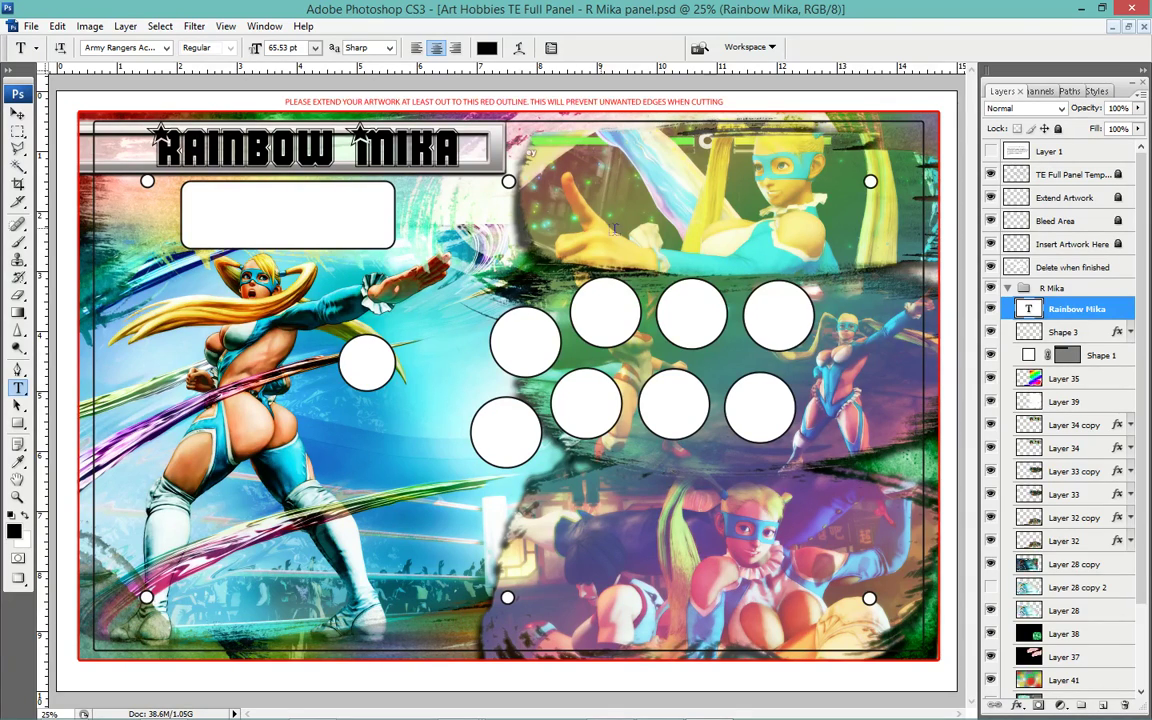
Give the title a Spectrum Gradient Overlay at a 172° angle.
double_click(1111, 314)
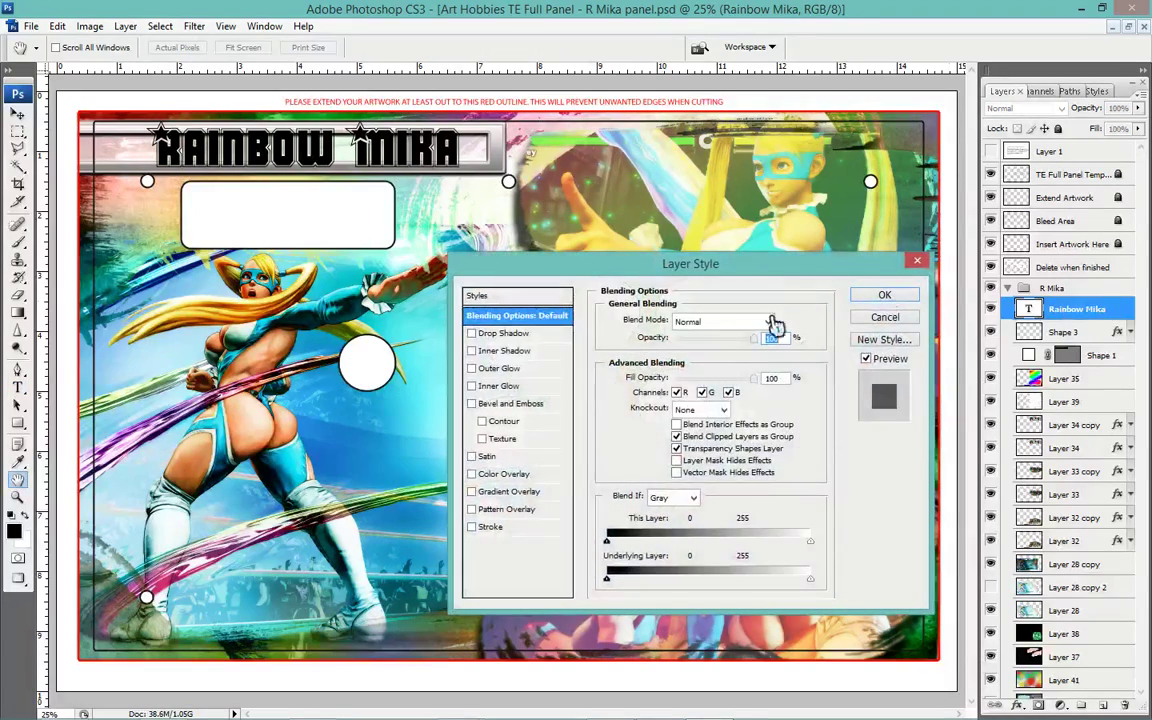
left_click(513, 493)
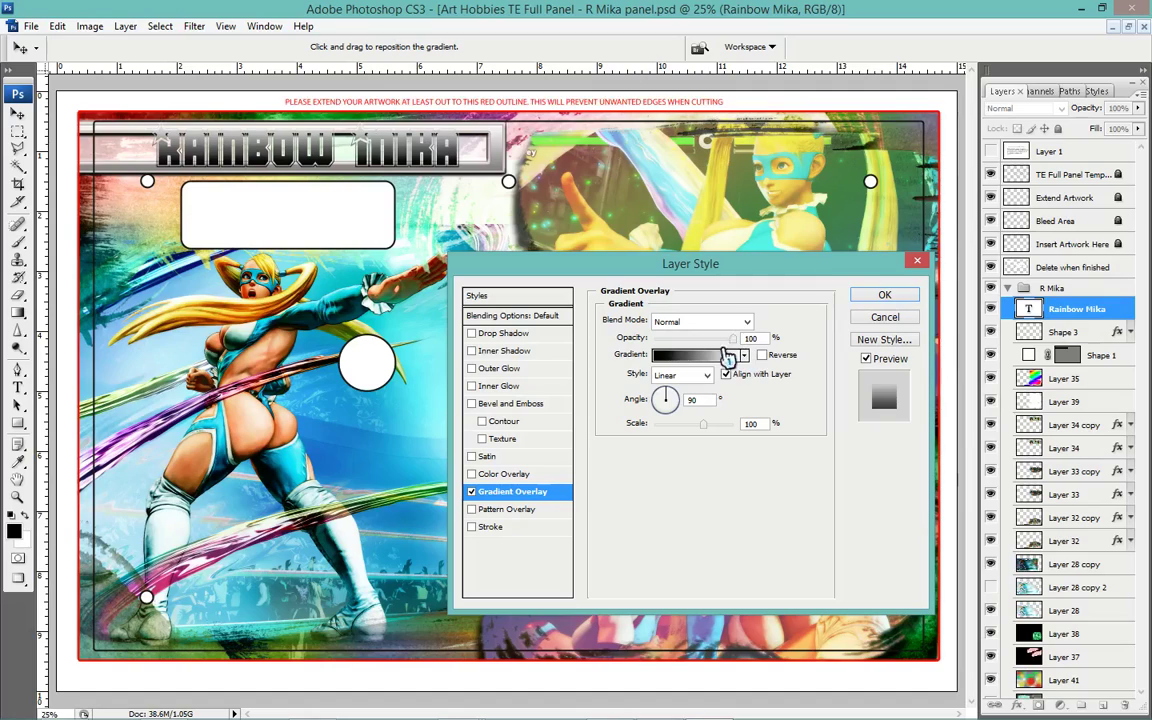
left_click(700, 355)
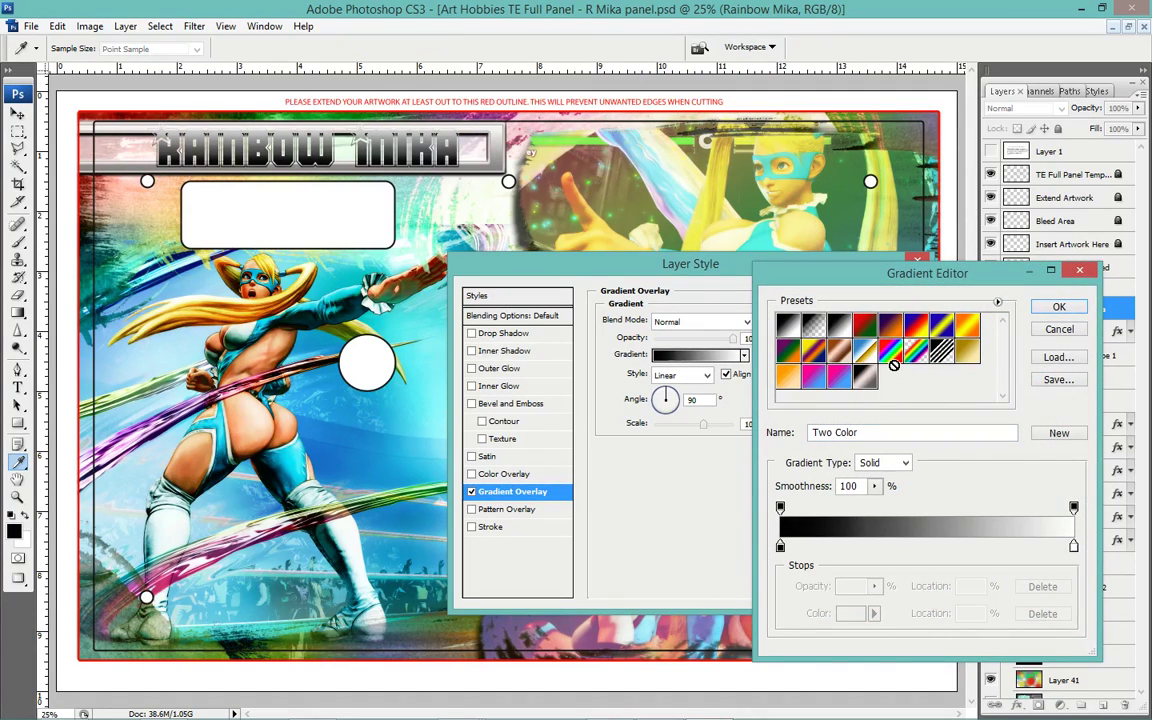
left_click(891, 352)
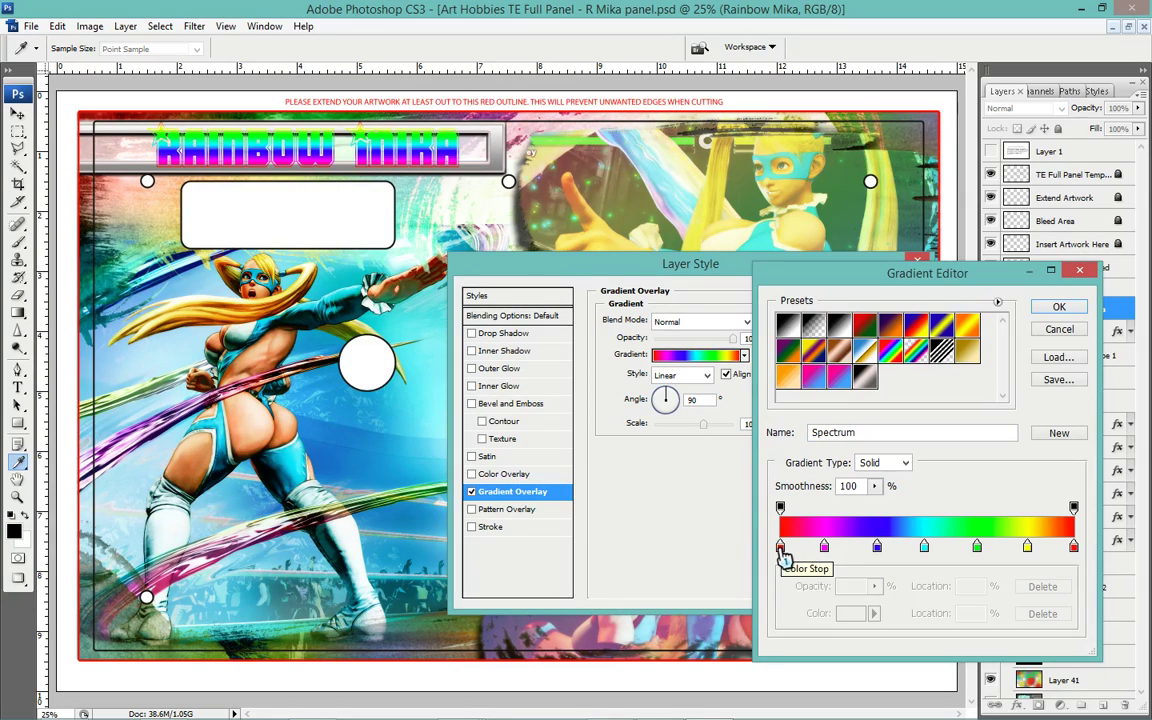
left_click(1059, 307)
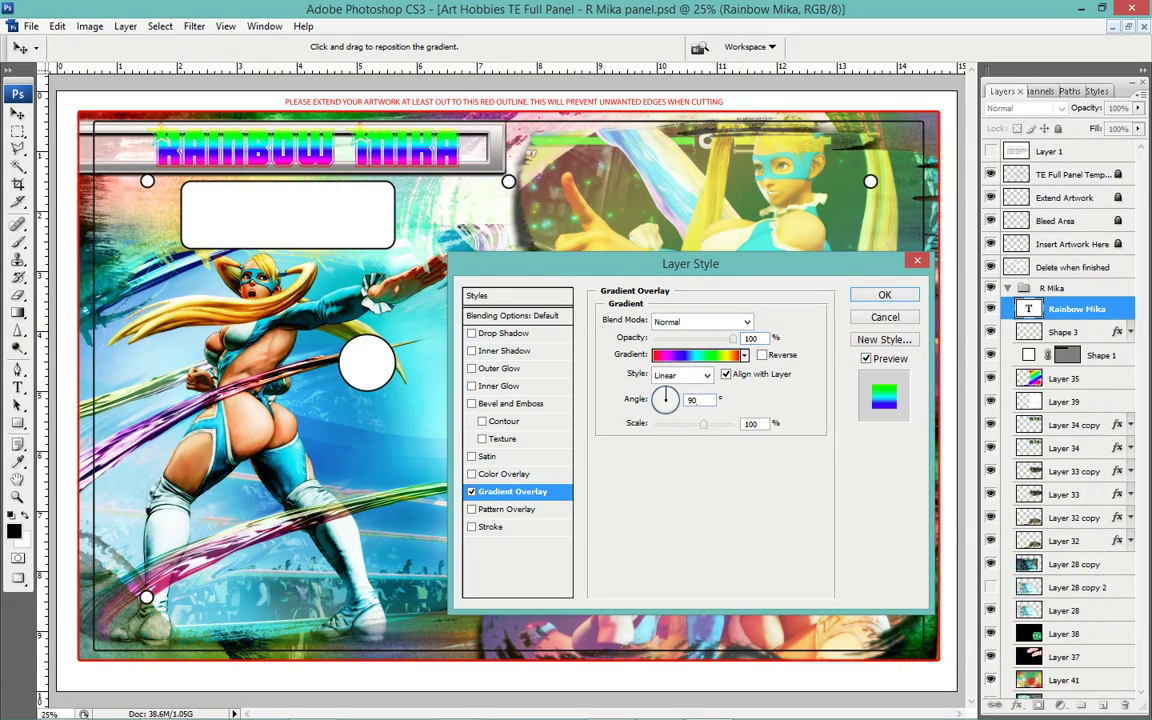
double_click(700, 399)
type("180")
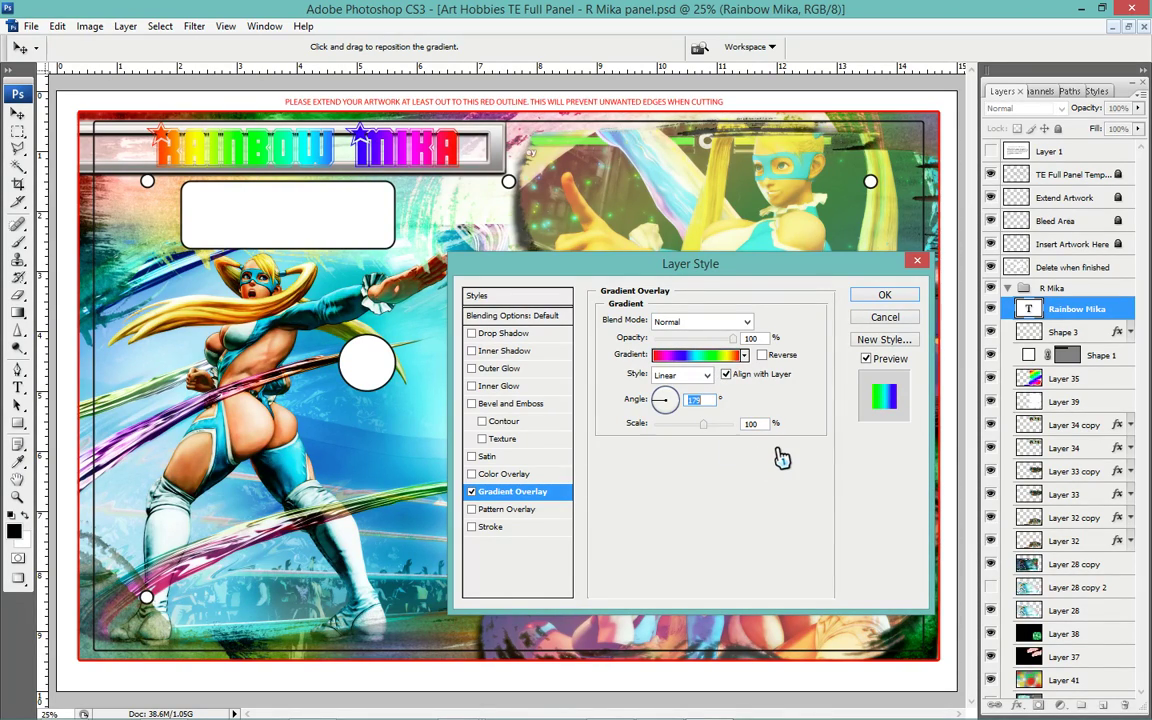
key("Down")
key("Down")
key("Down")
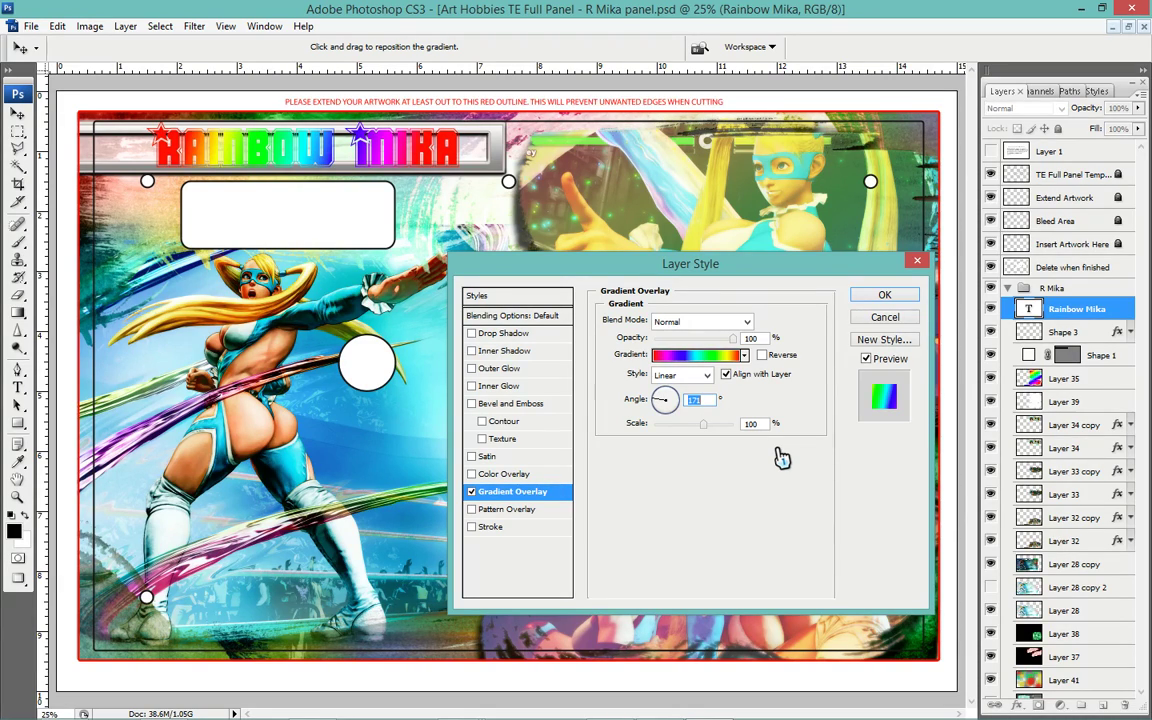
key("Up")
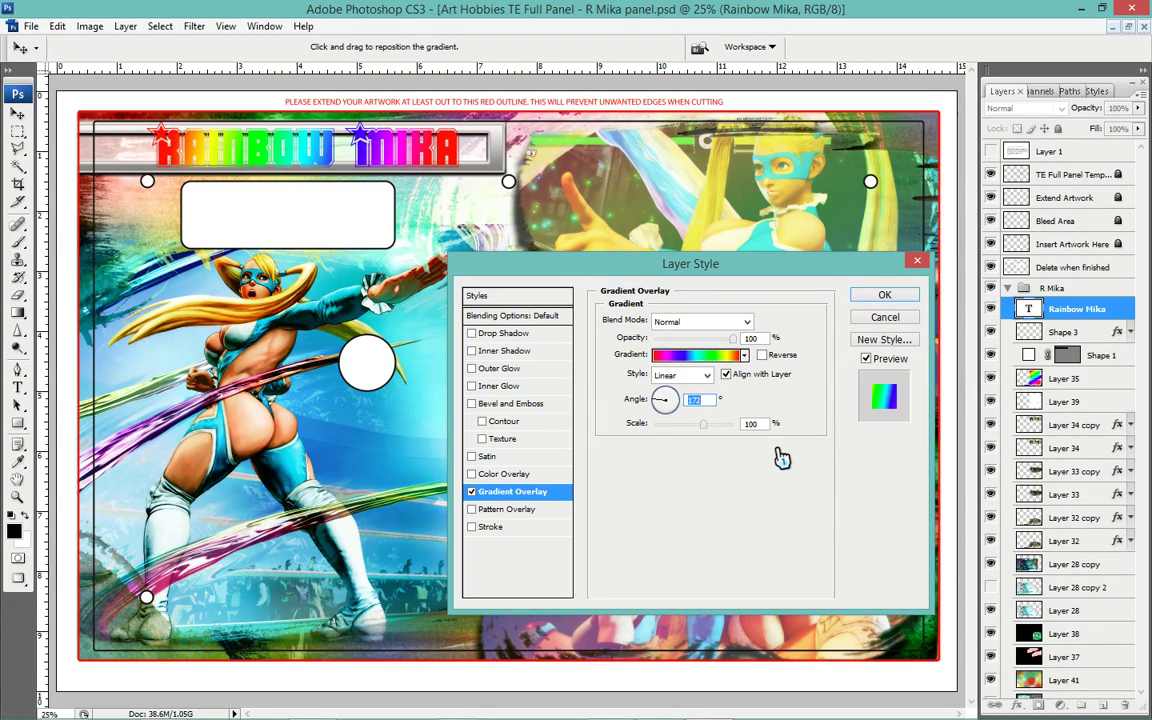
Reopen the Gradient Editor and darken the first red stop to brightness 75 with saturation 100.
left_click(700, 355)
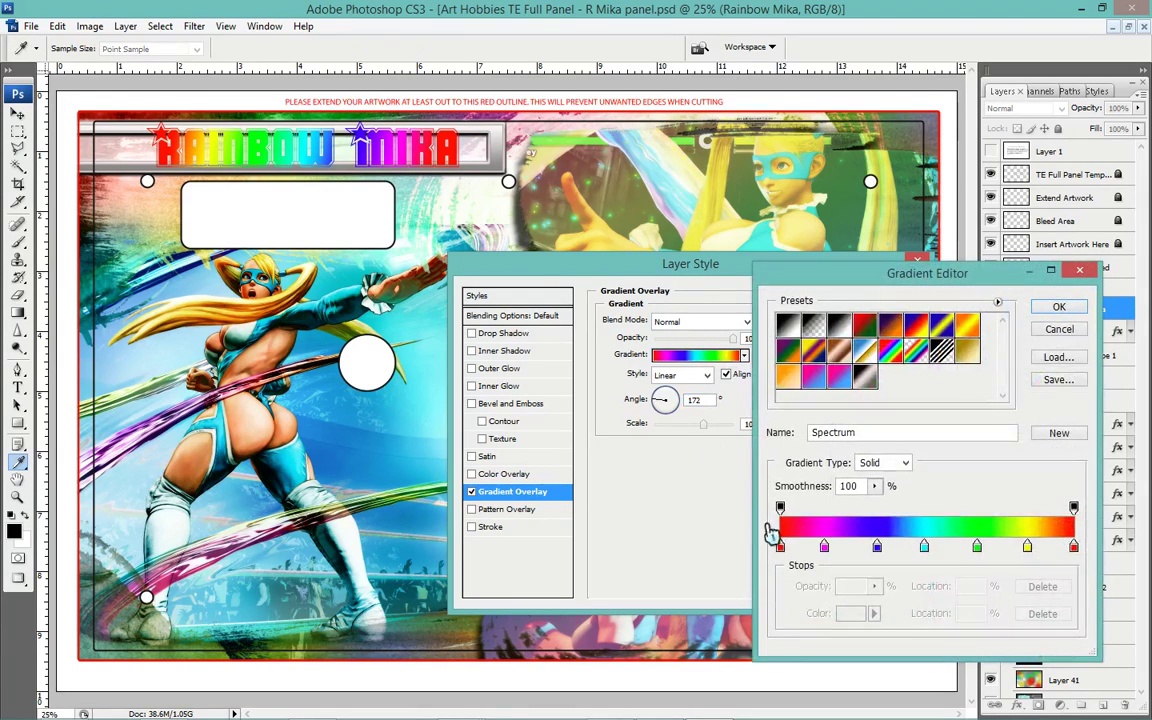
left_click(780, 546)
left_click(850, 613)
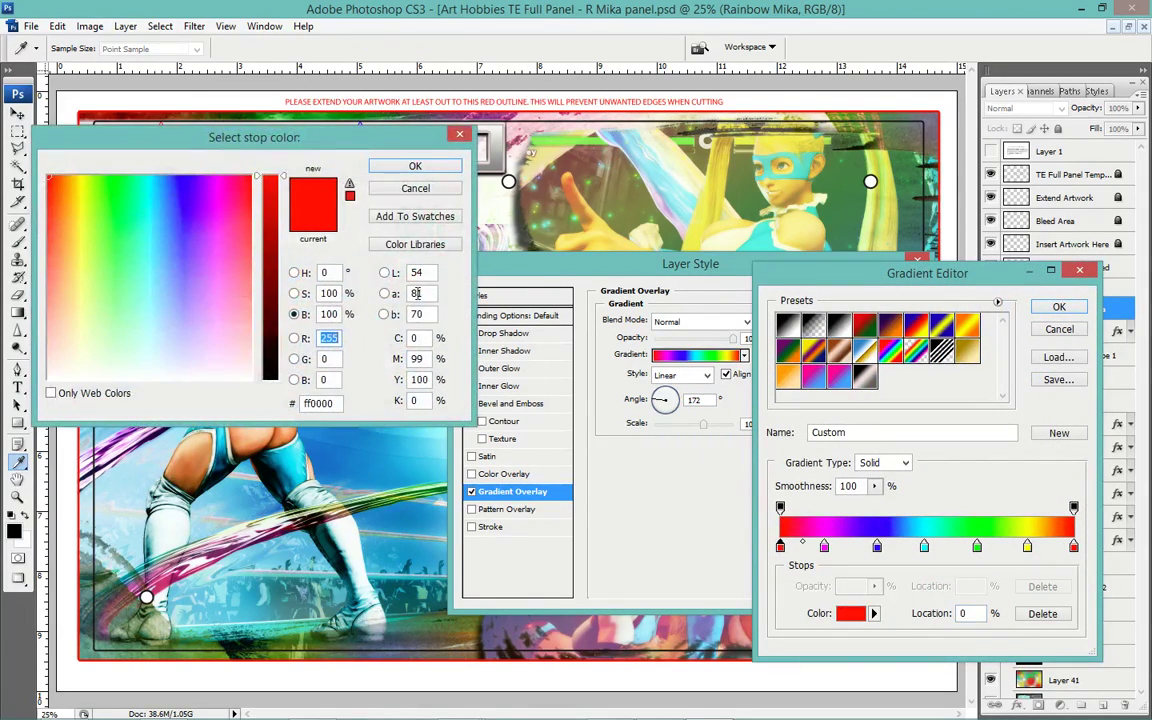
left_click(294, 293)
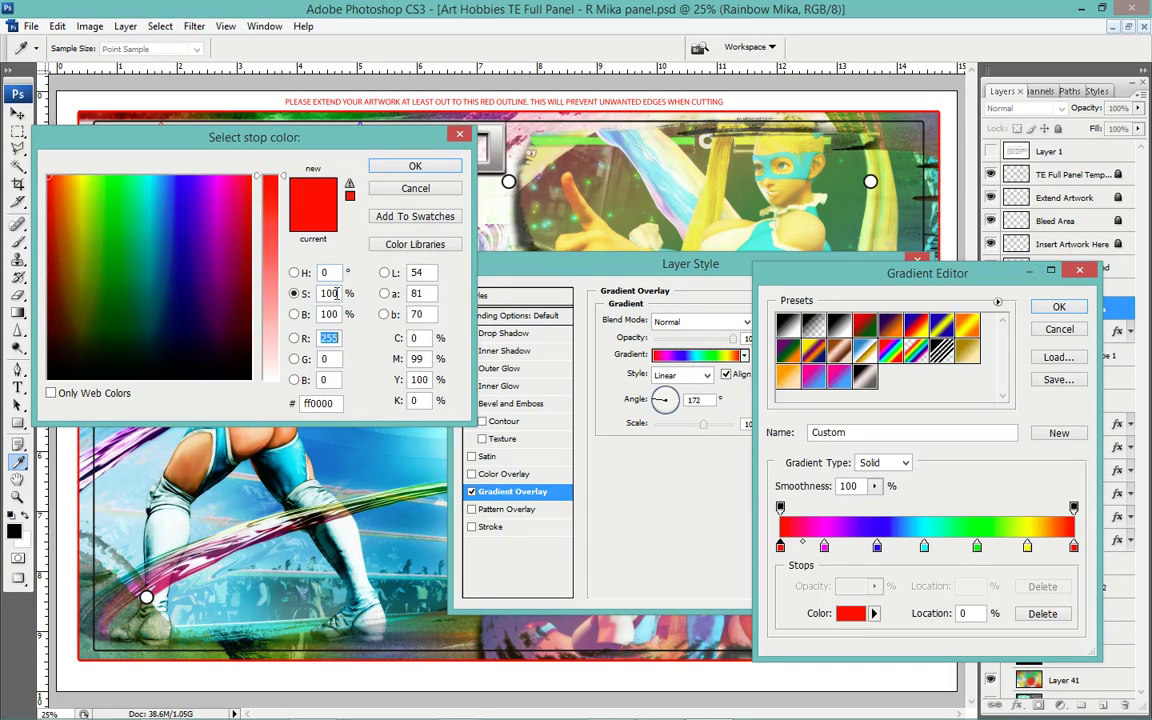
type("75")
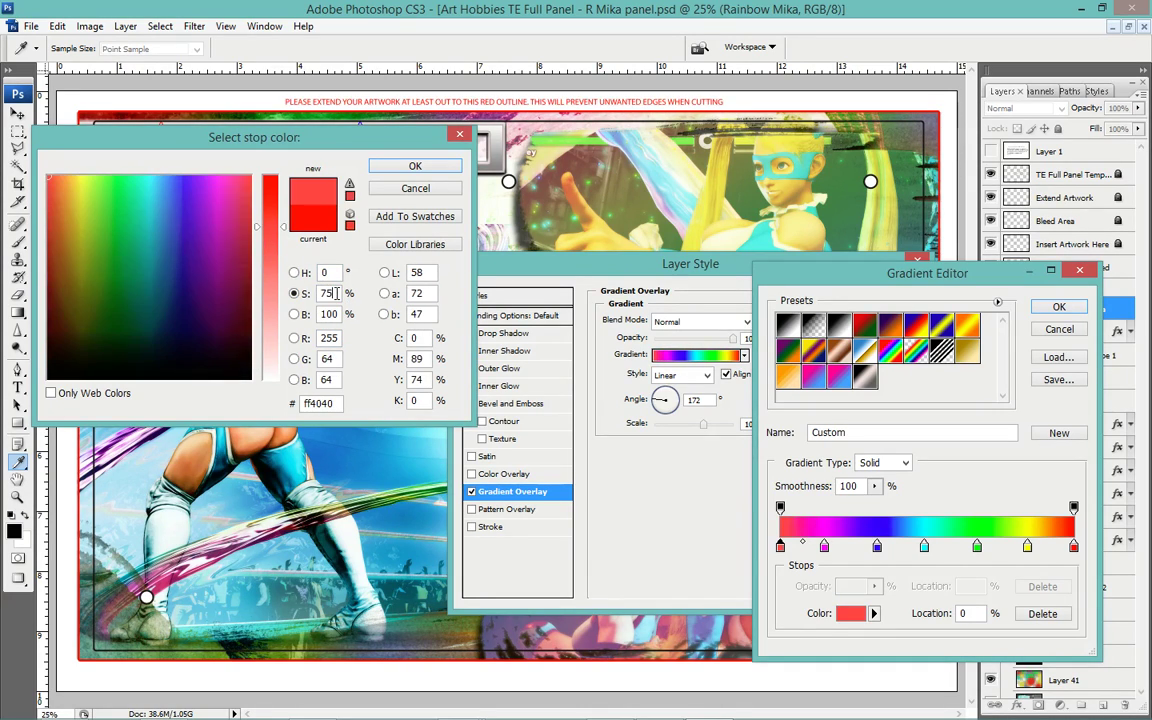
left_click_drag(175, 139, 185, 256)
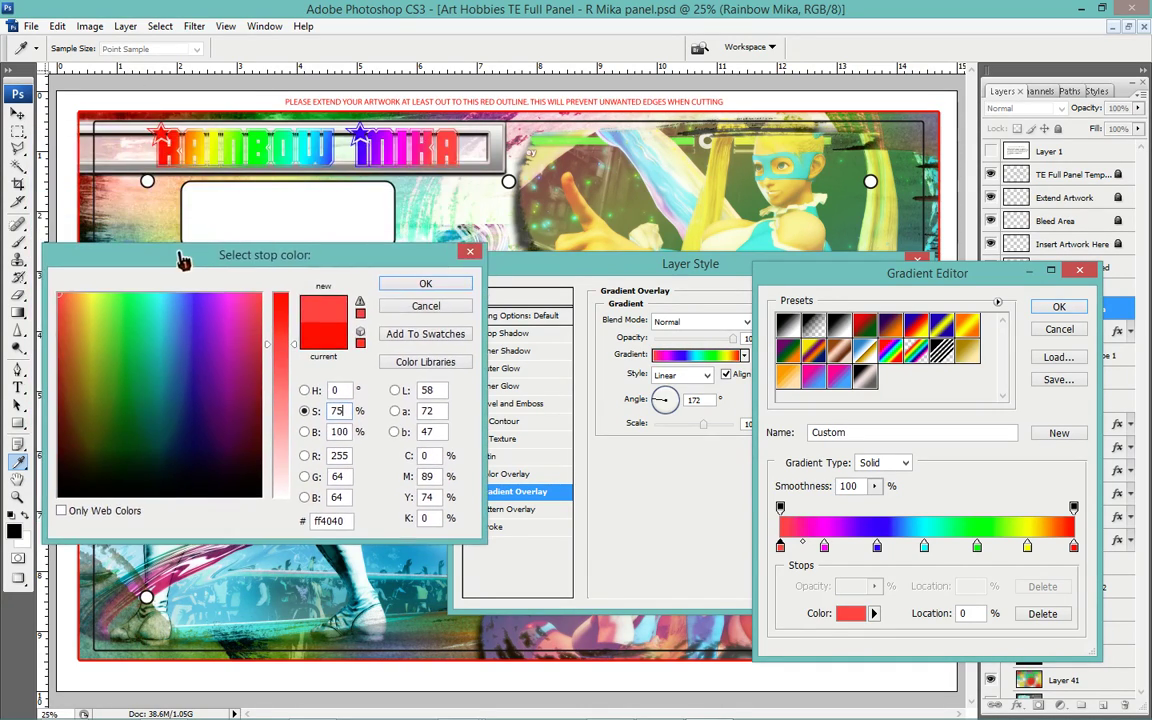
left_click(310, 433)
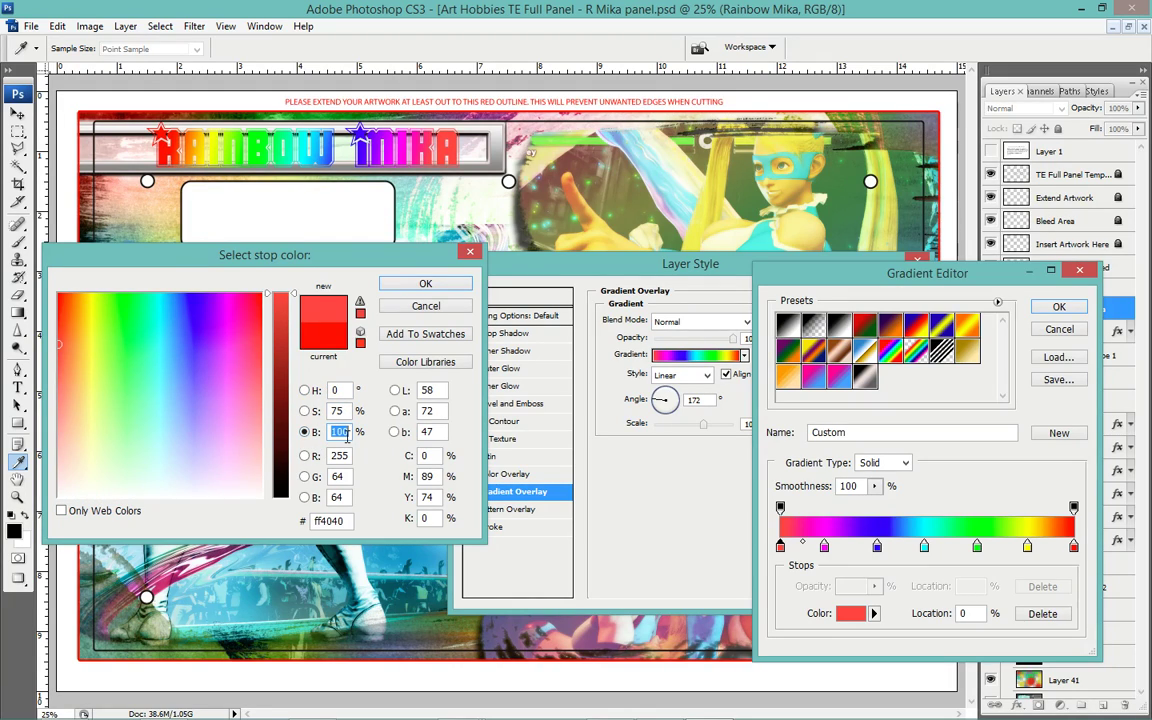
type("75")
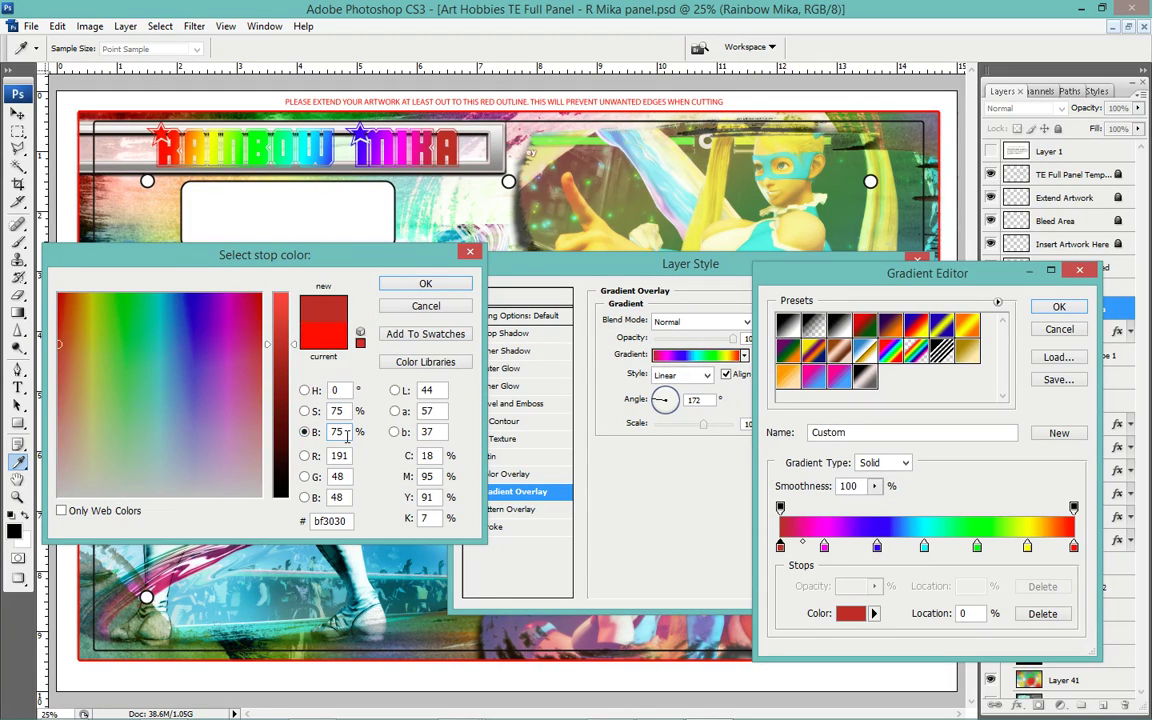
left_click(333, 410)
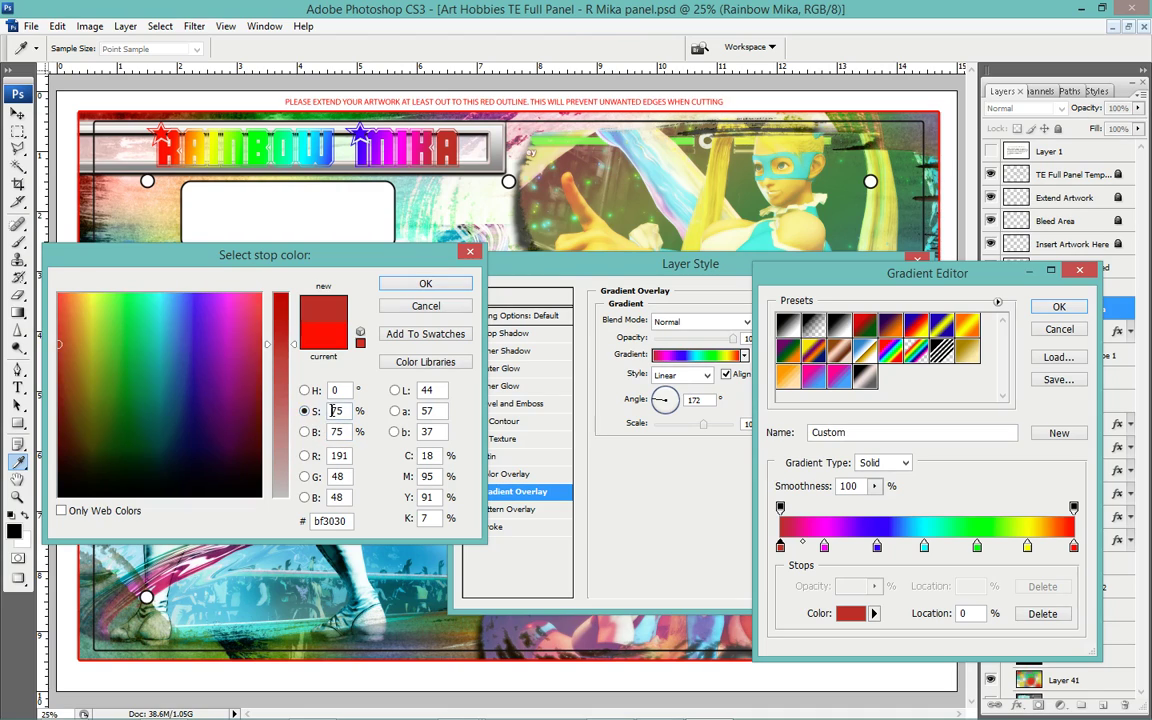
type("100")
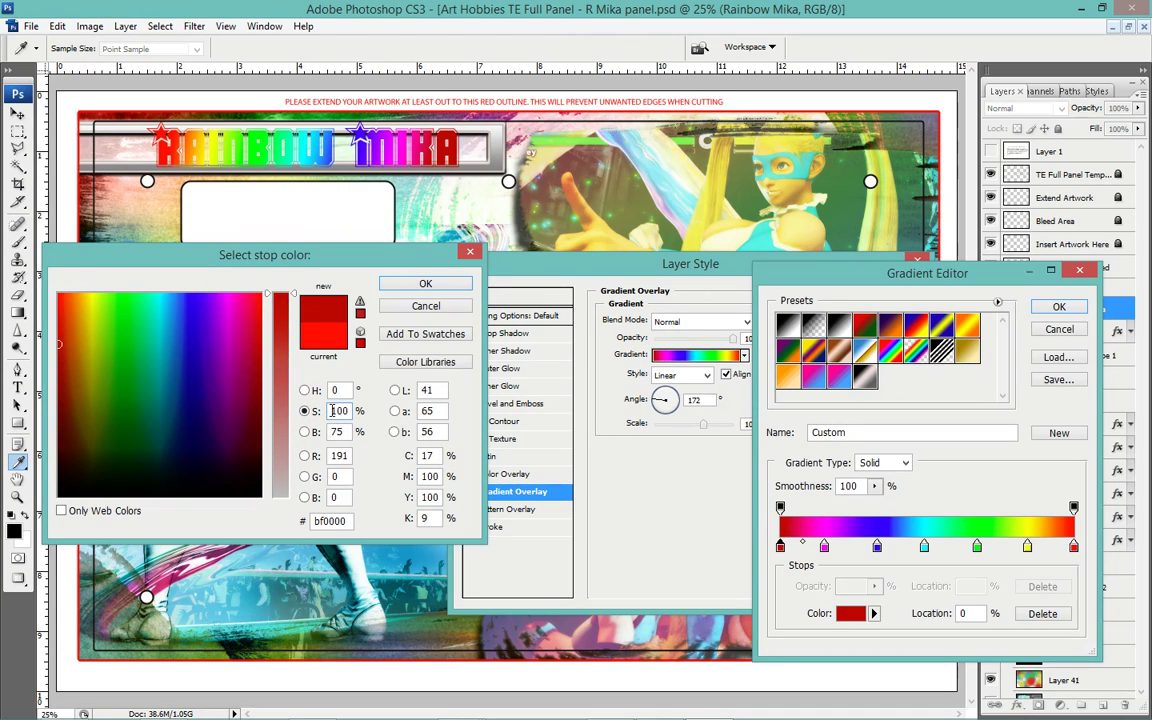
key("Return")
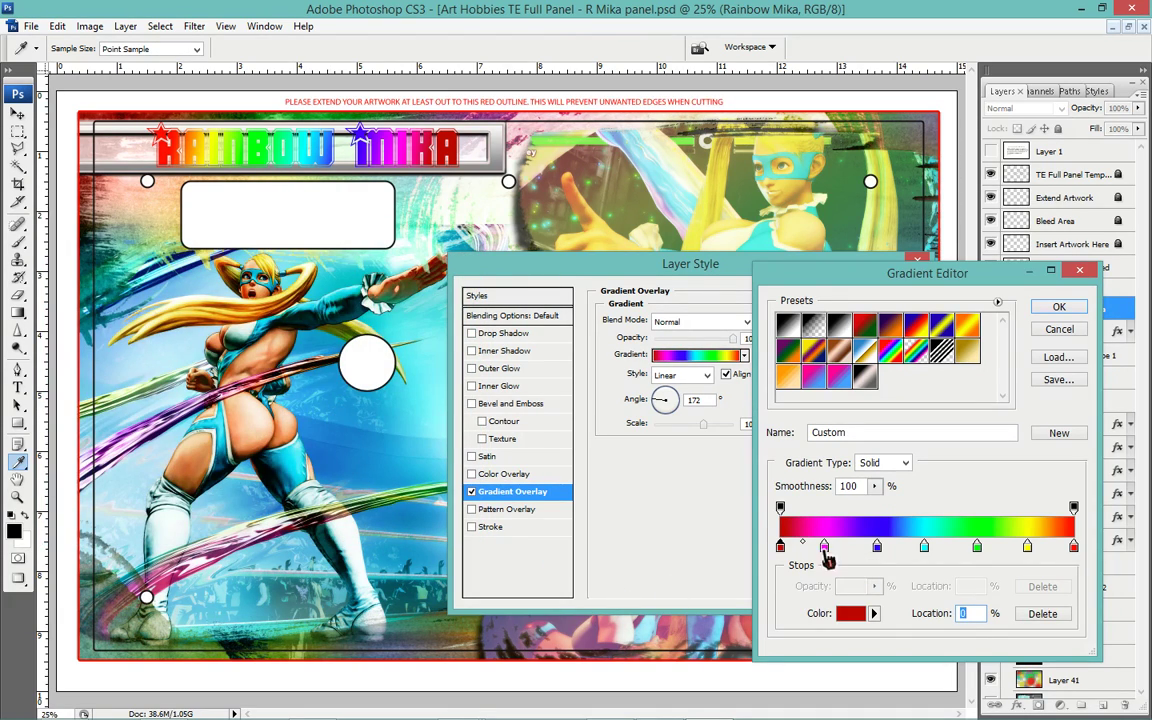
Darken the magenta and blue gradient stops to brightness 75.
left_click(825, 548)
left_click(852, 613)
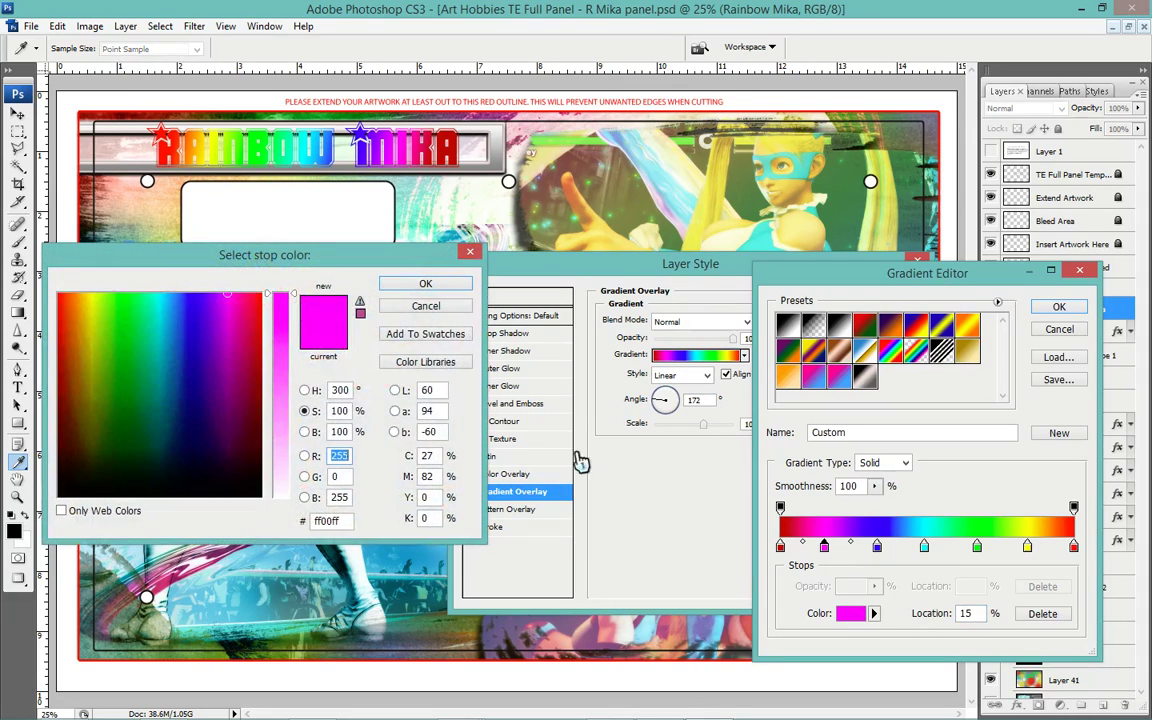
key("BackSpace")
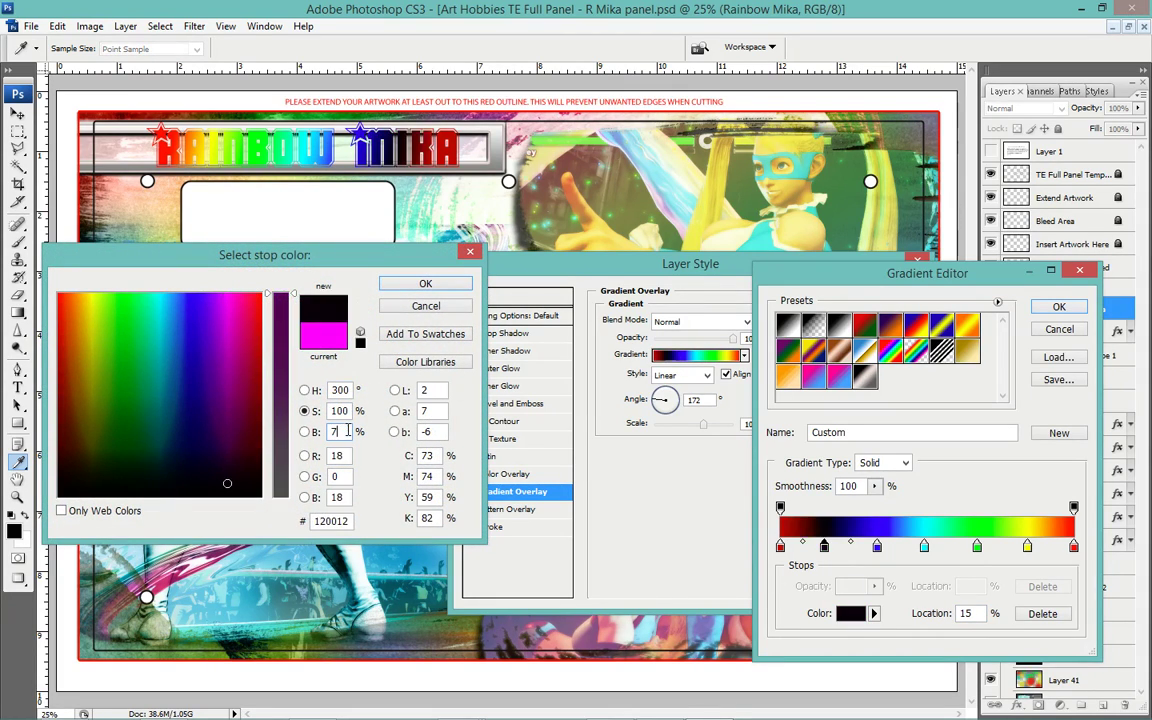
type("75")
key("Return")
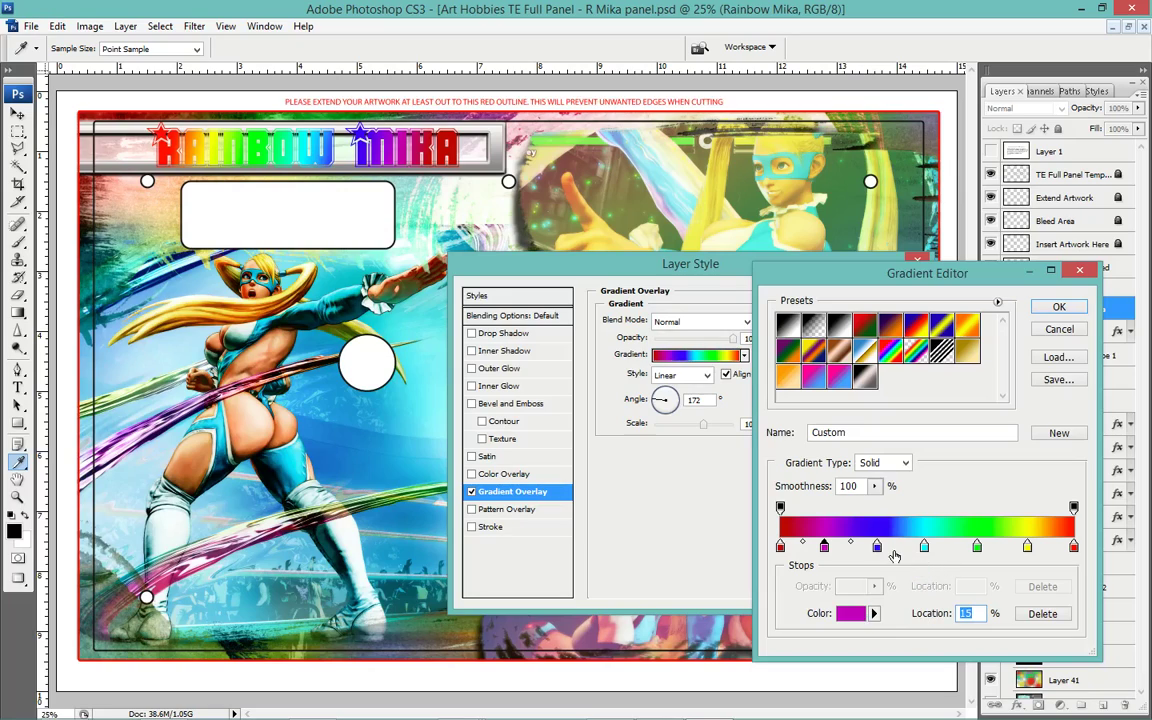
left_click(877, 546)
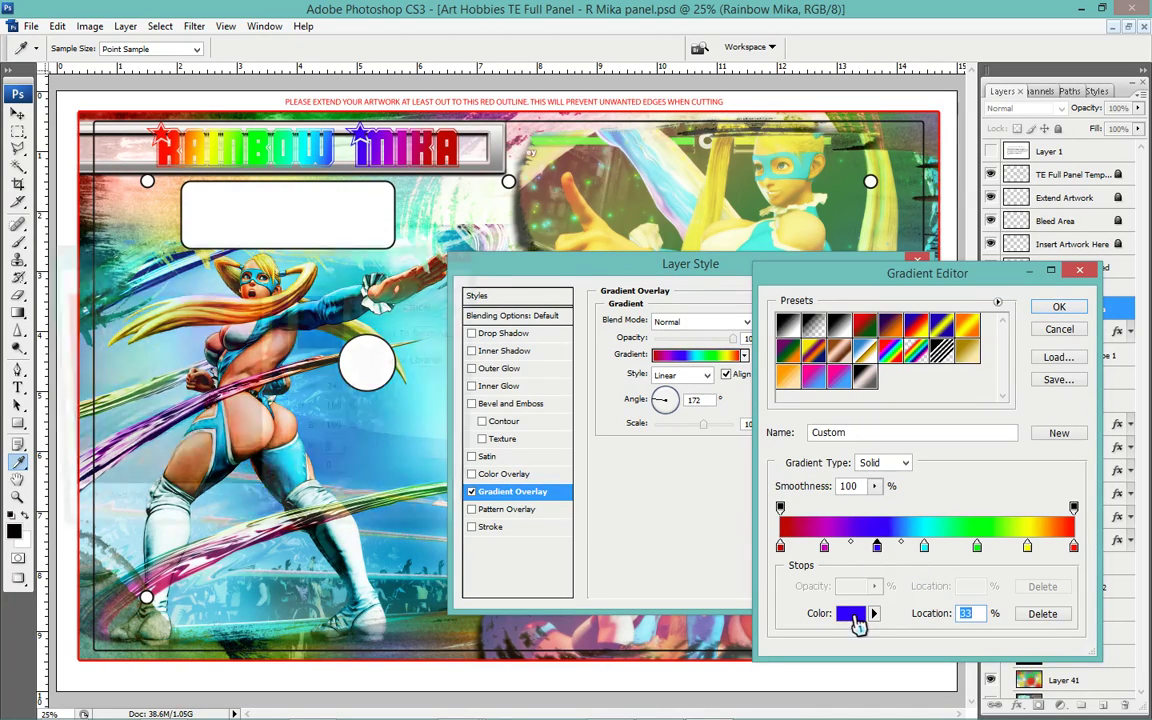
left_click(852, 613)
double_click(340, 432)
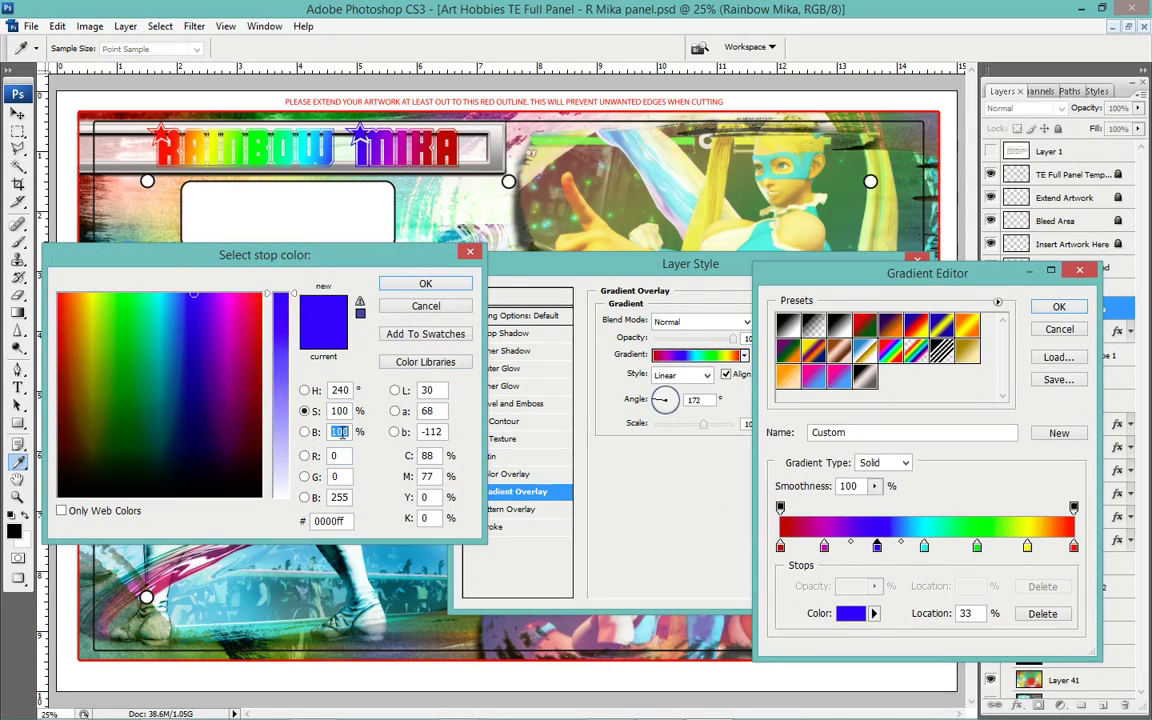
key("Return")
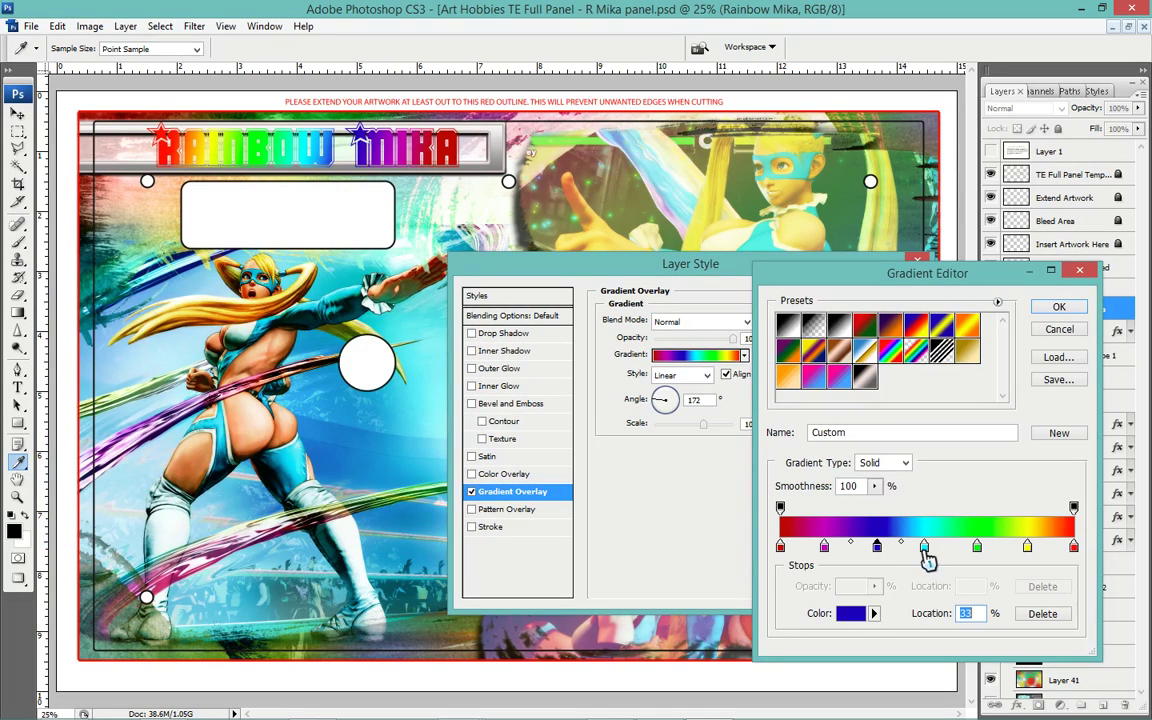
Darken the cyan stop to brightness 75, then cancel the attempted edit of the green stop.
left_click(924, 547)
left_click(850, 613)
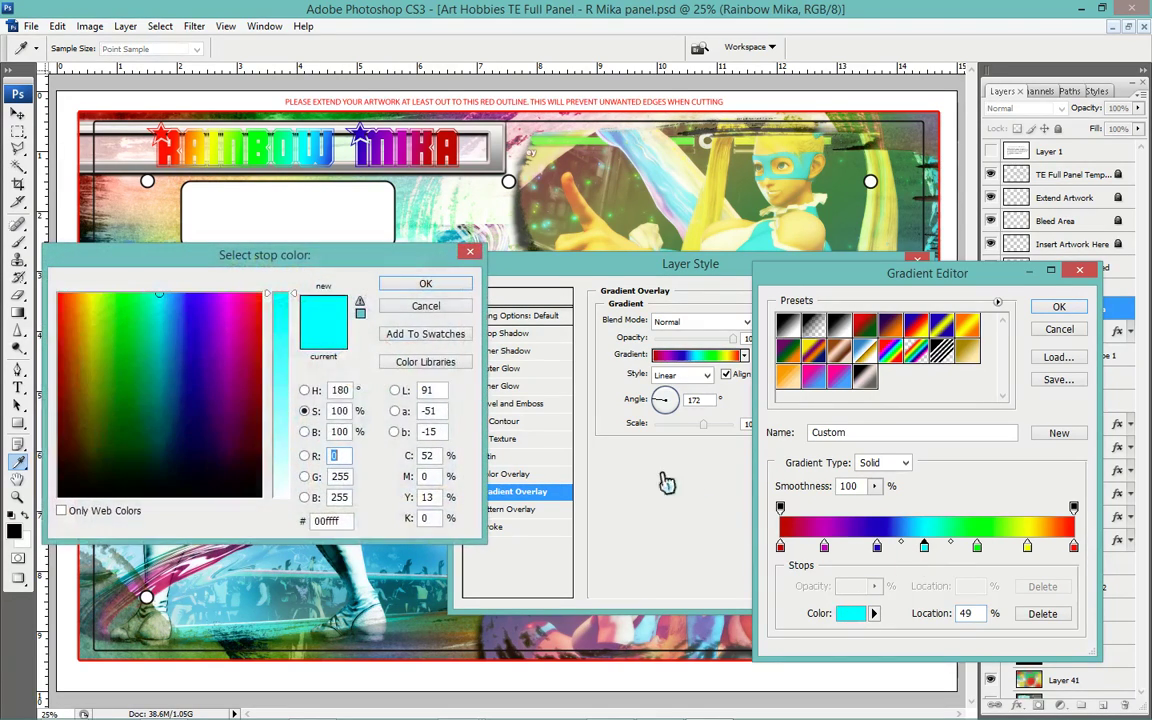
left_click(305, 432)
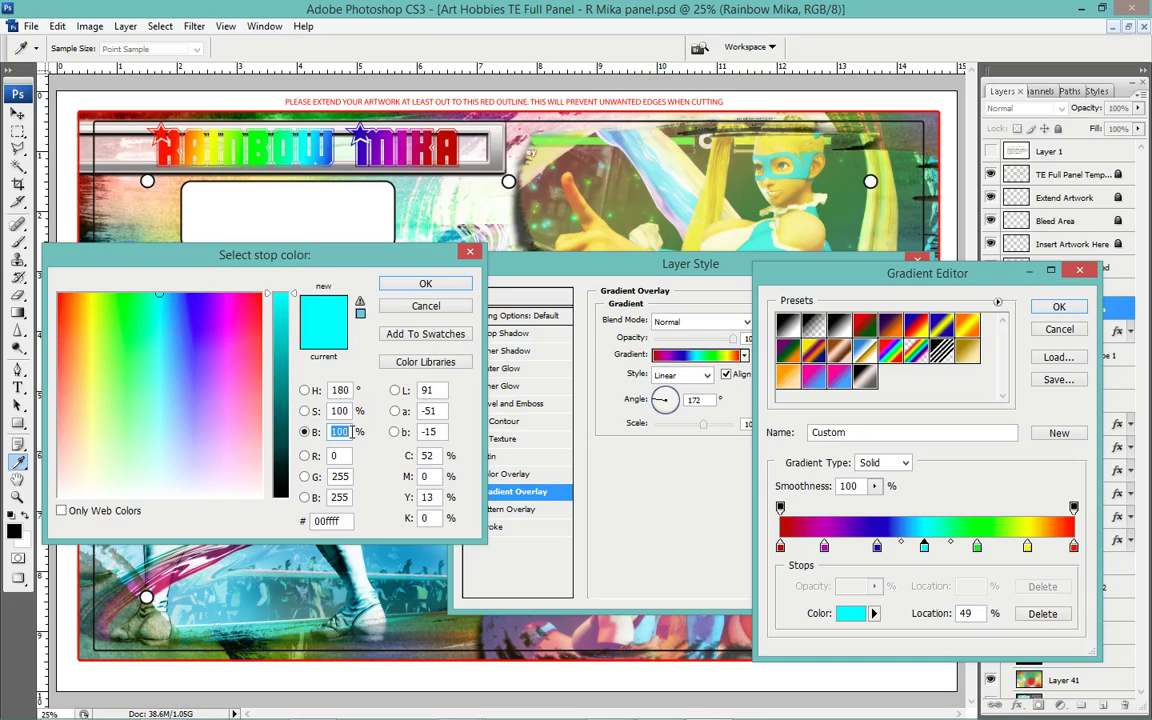
type("75")
key("Return")
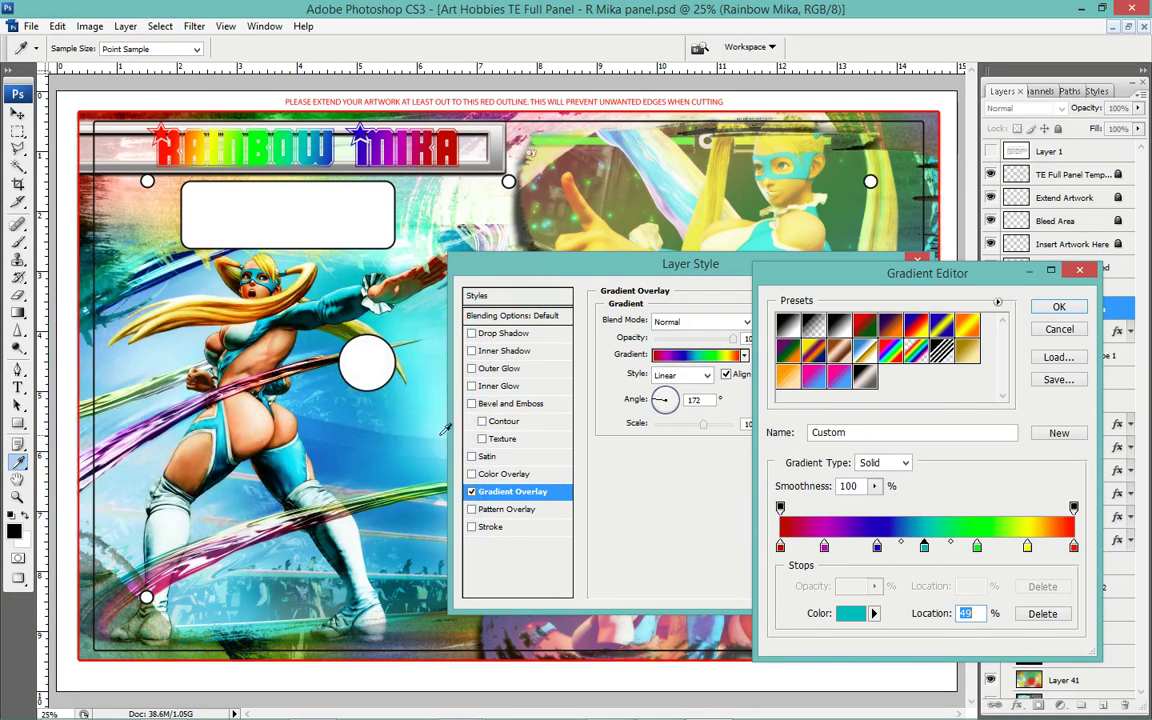
left_click(977, 547)
left_click(850, 613)
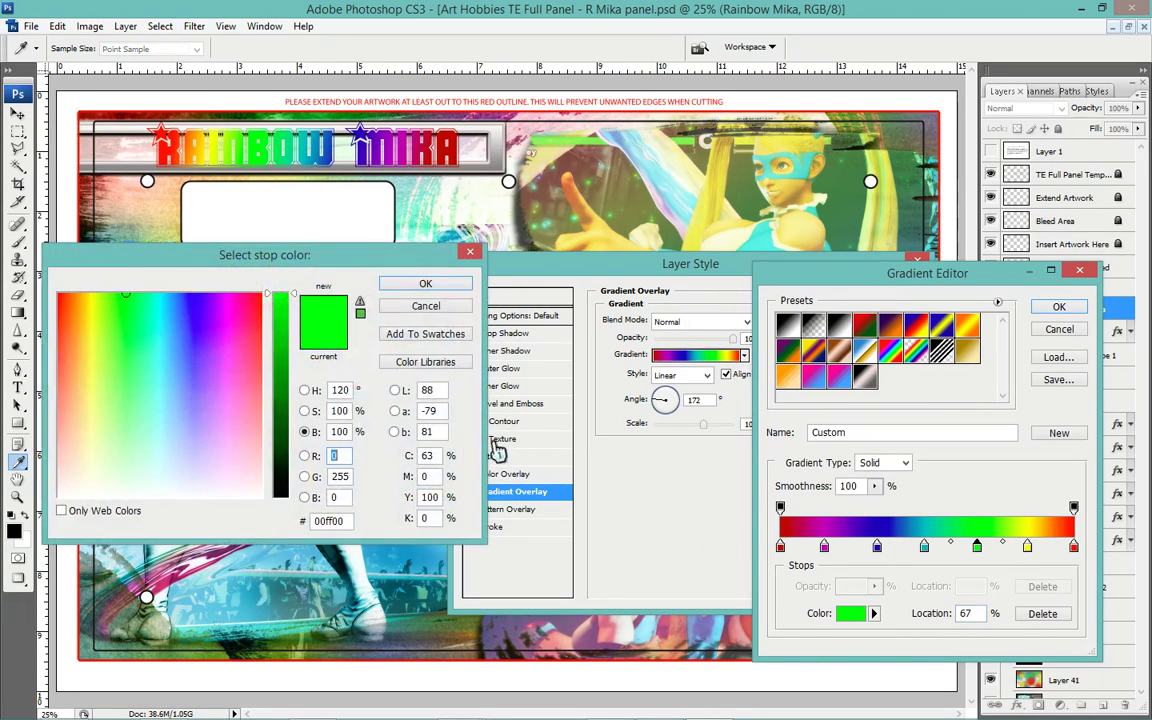
double_click(335, 432)
type("7")
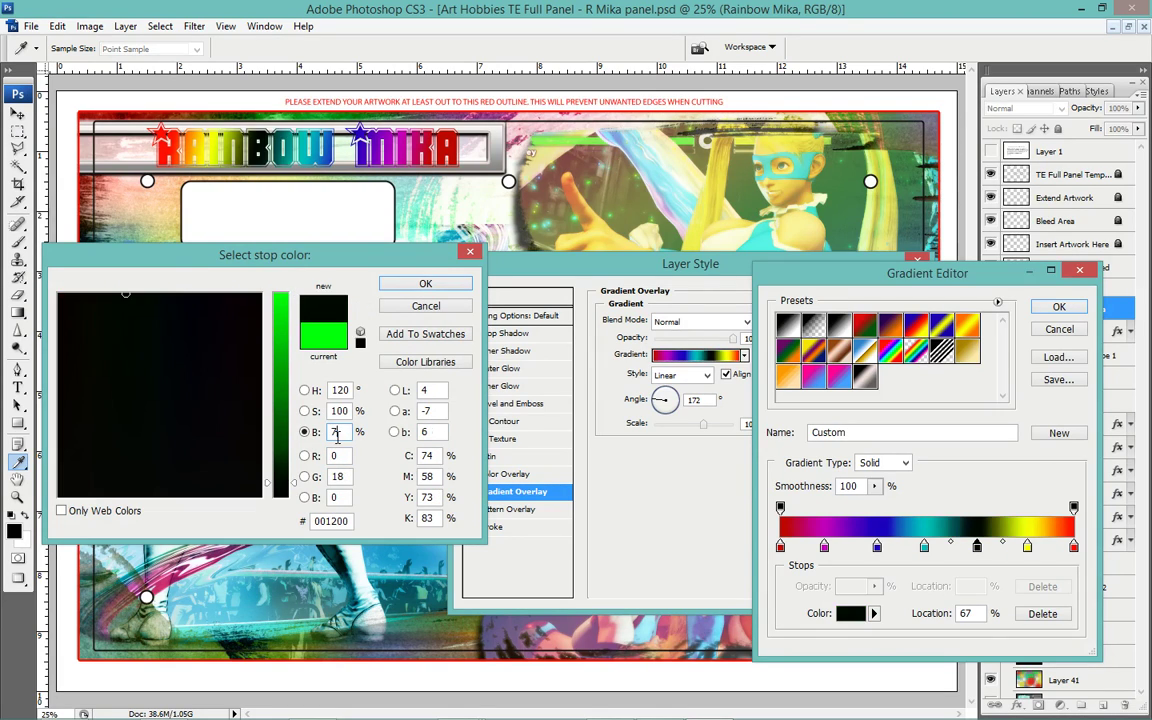
key("Escape")
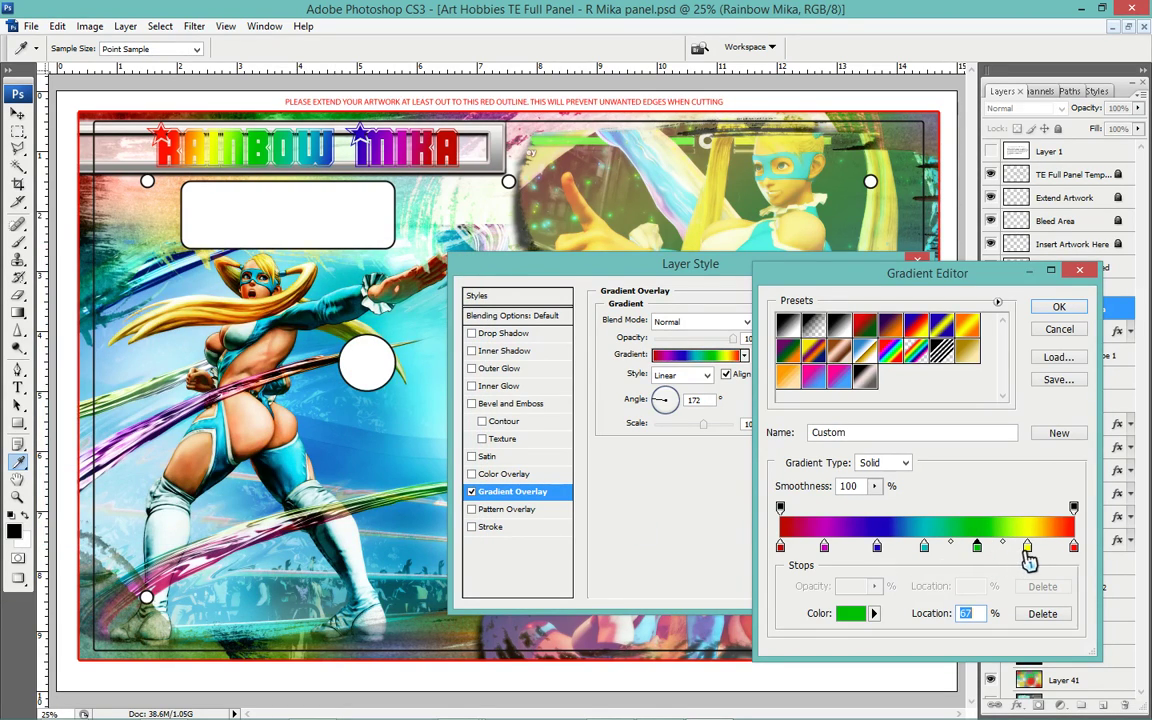
Set the yellow stop's value to 75 and darken the end stop to a dark red.
left_click(1027, 547)
left_click(850, 613)
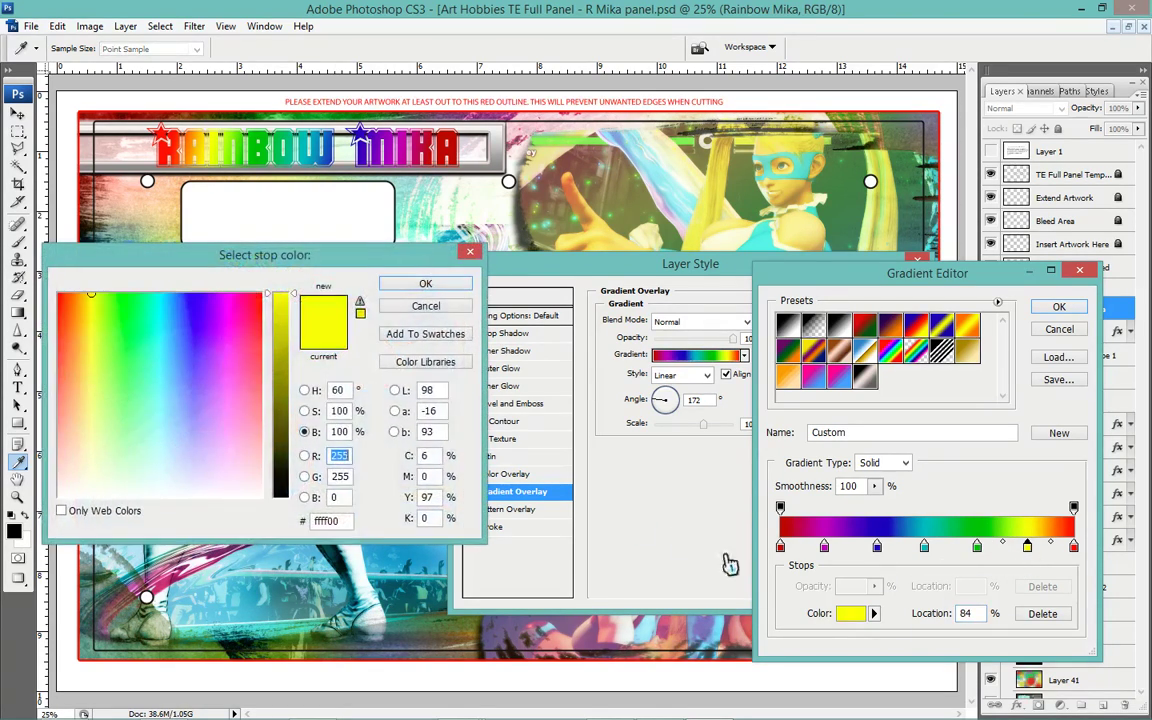
left_click(336, 410)
type("75")
key("Return")
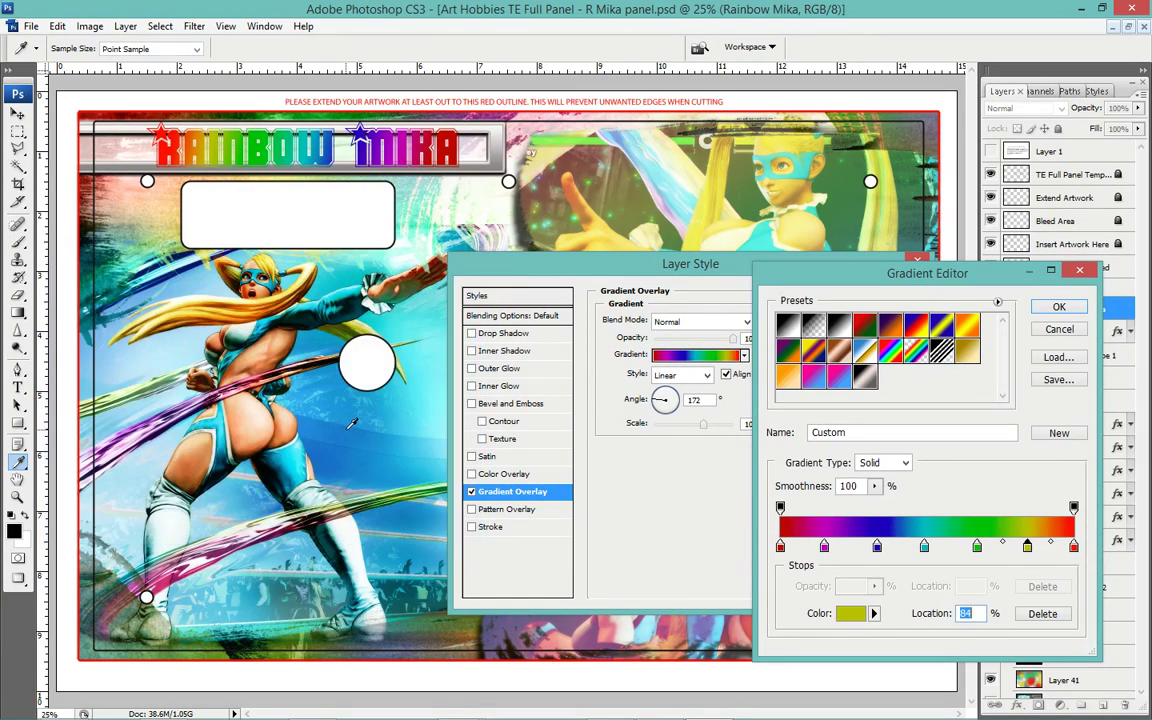
left_click(1073, 547)
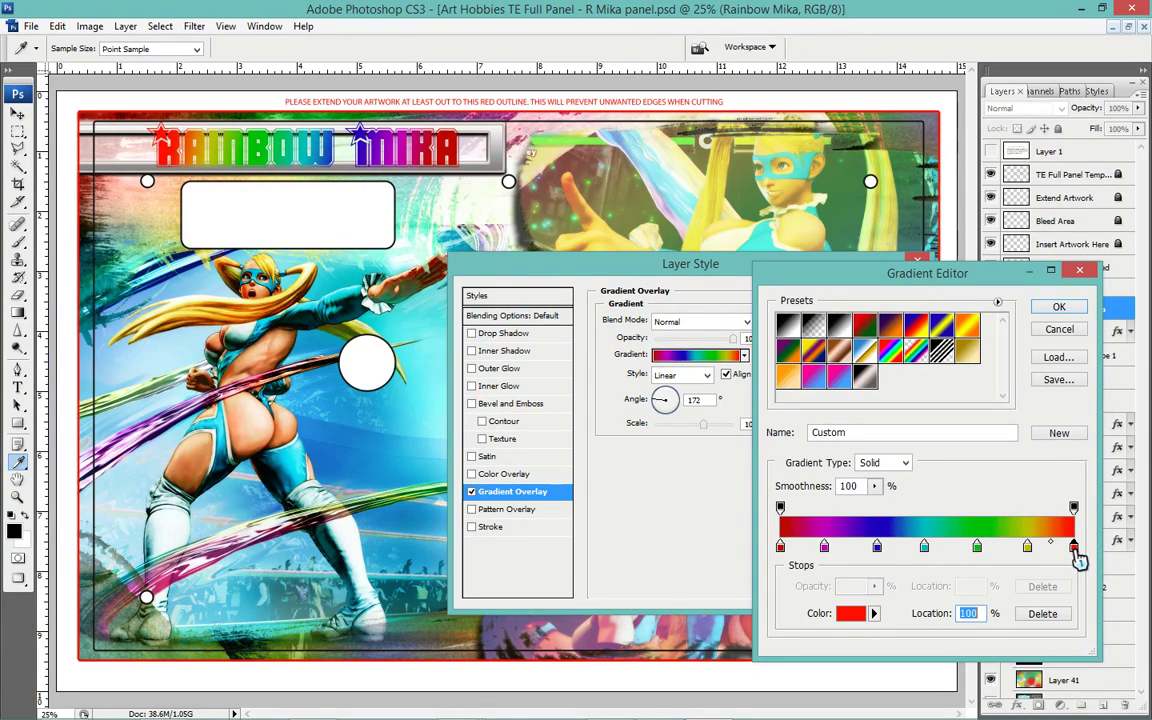
left_click(851, 613)
left_click(338, 431)
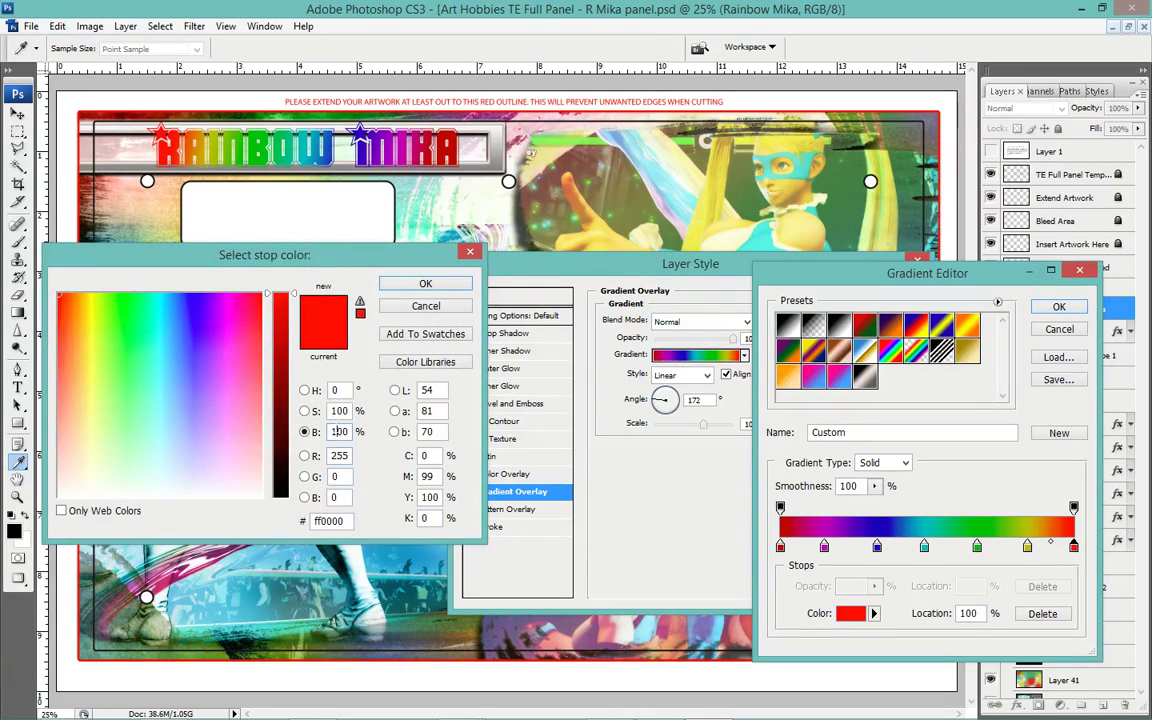
type("75")
key("Return")
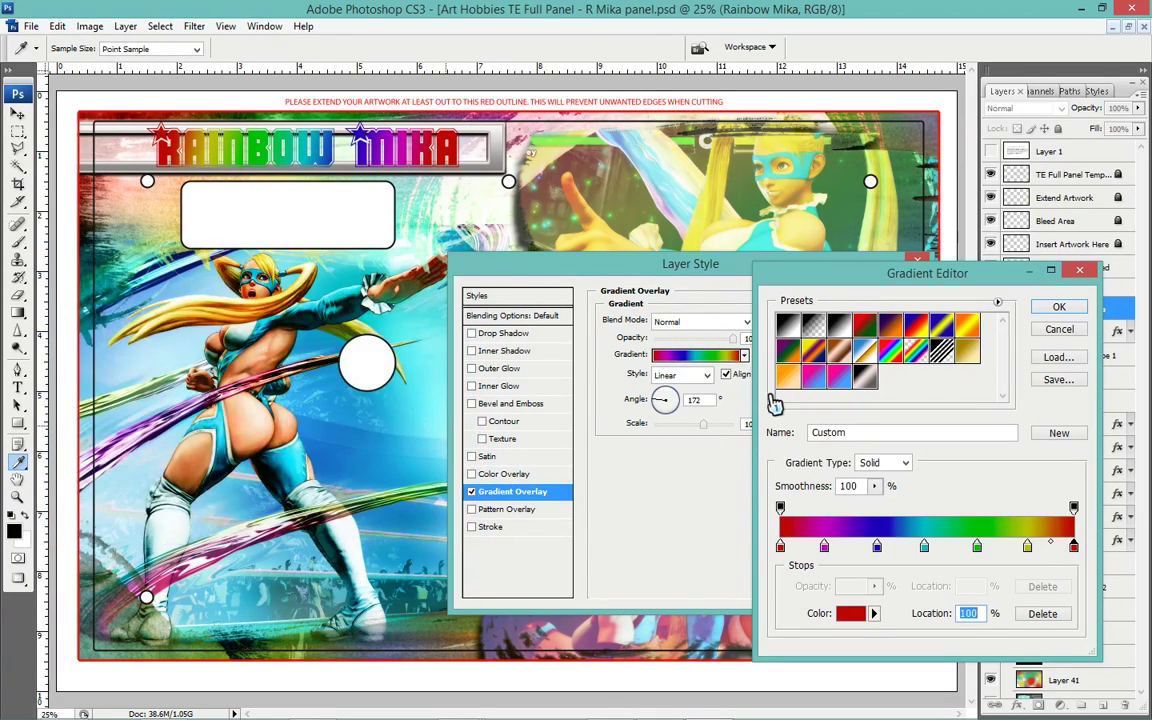
Accept the edited gradient and give the title an 8 px white Stroke.
left_click(1059, 307)
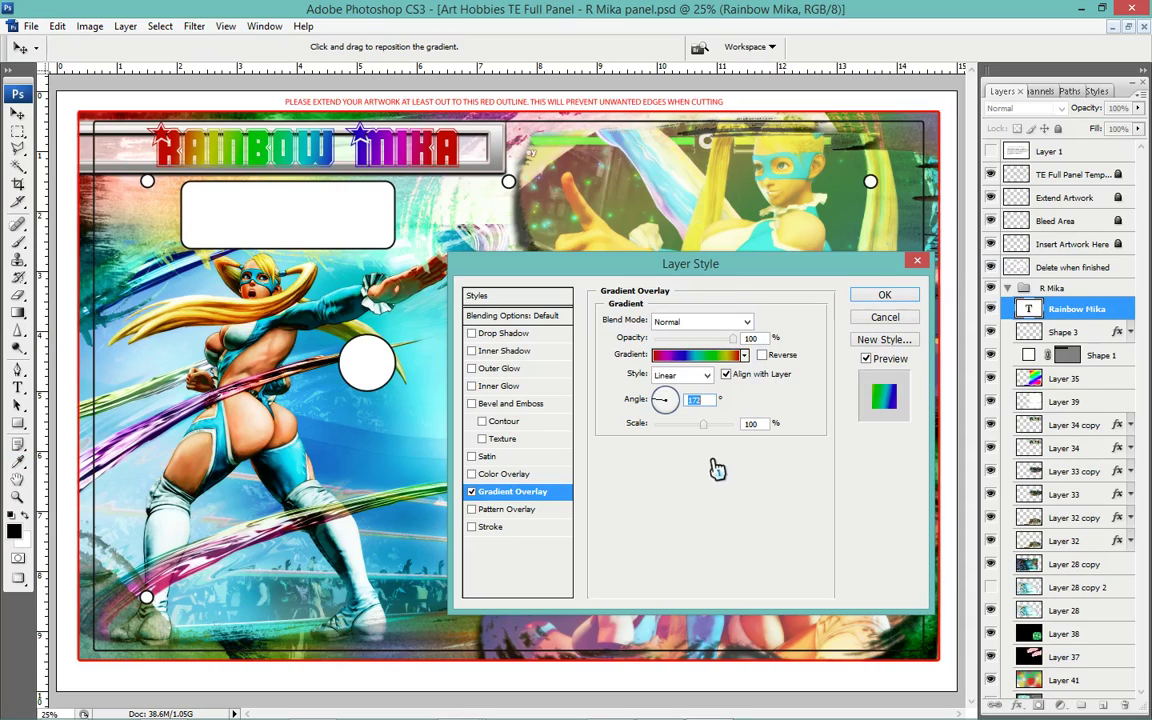
left_click(492, 527)
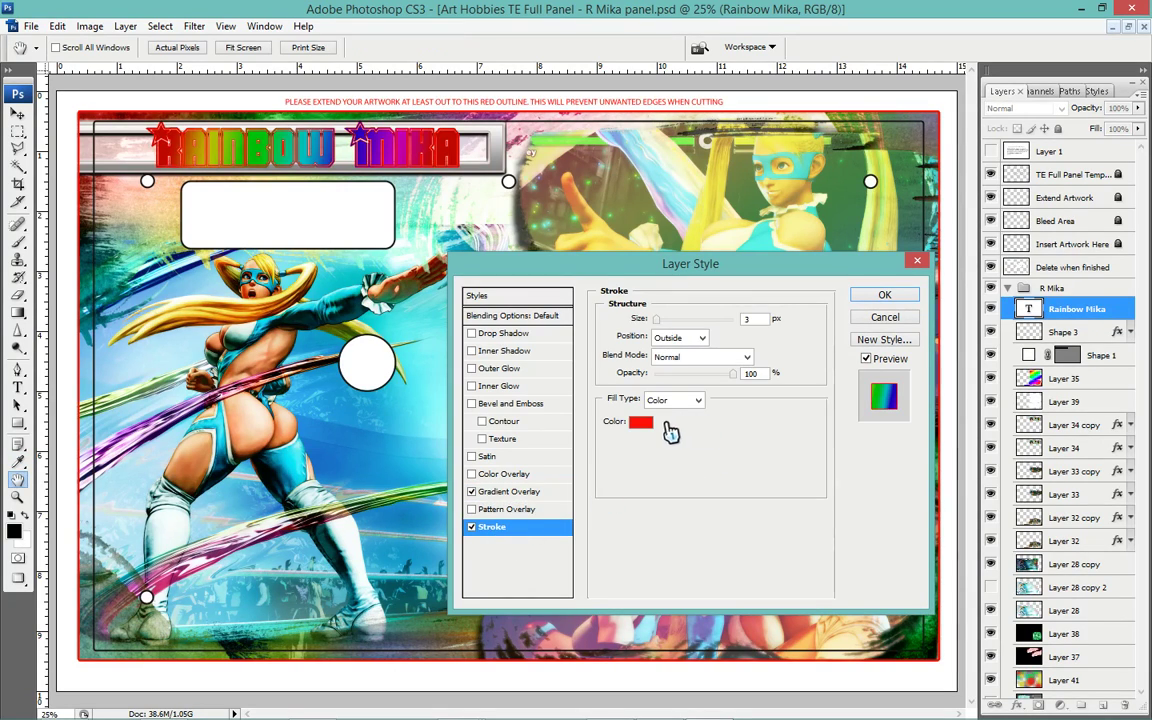
left_click(645, 425)
left_click(58, 255)
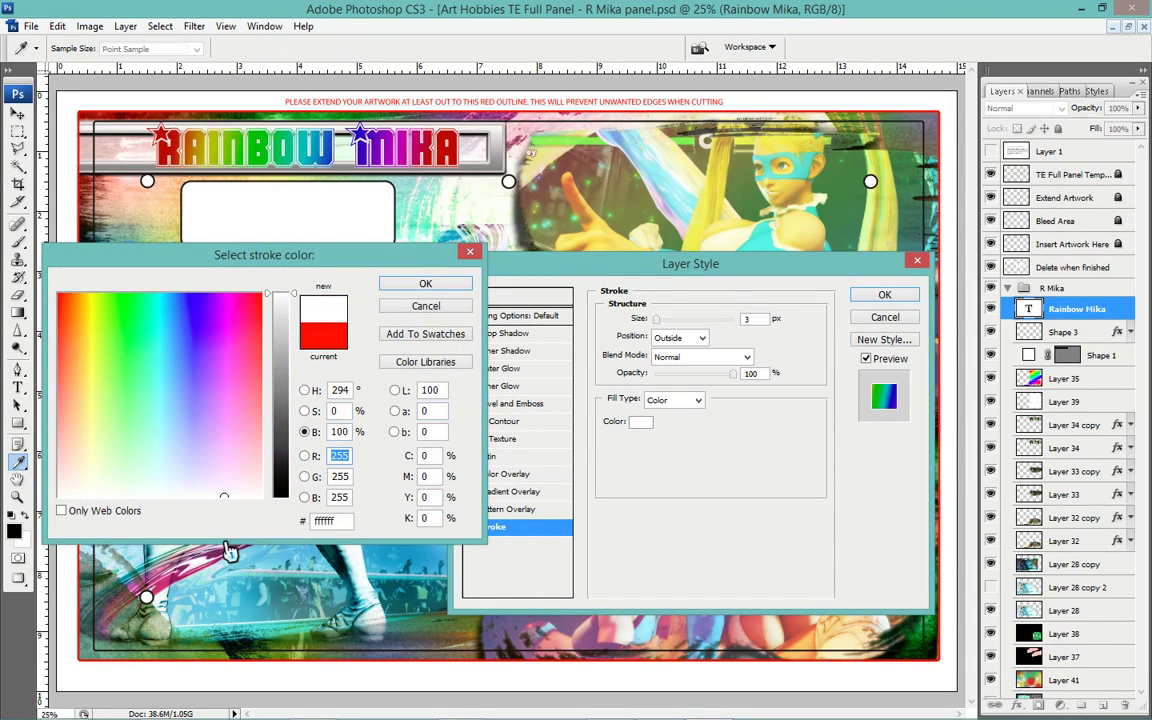
key("Return")
type("6")
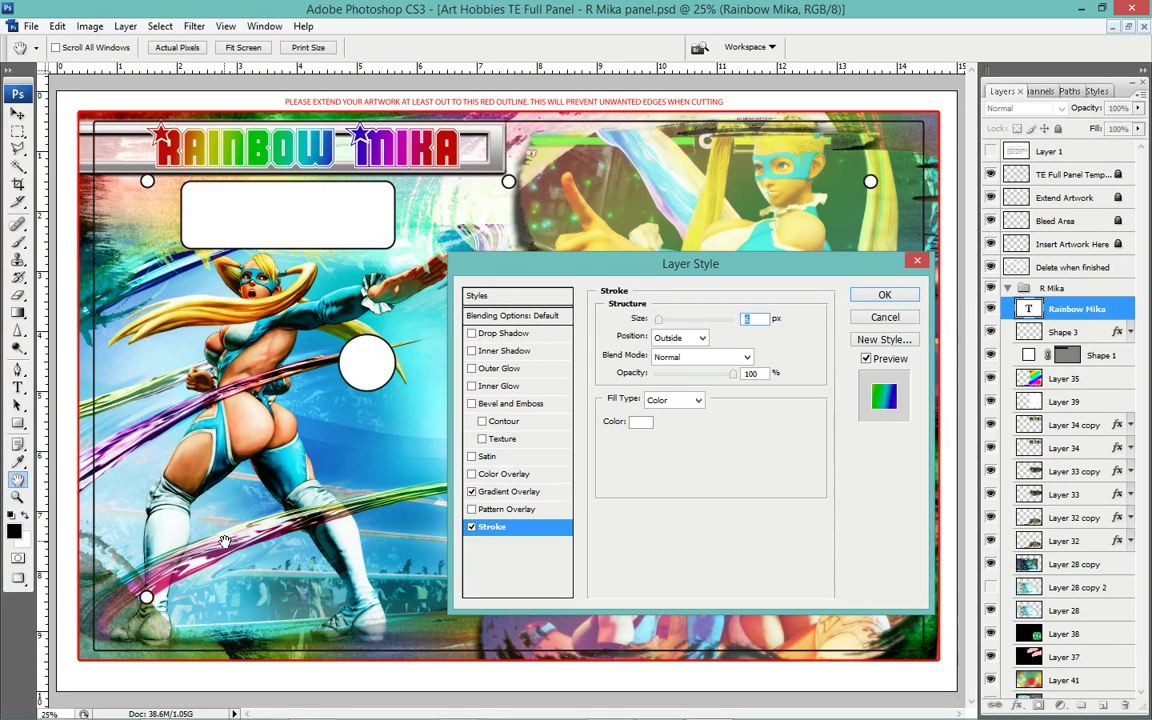
type("8")
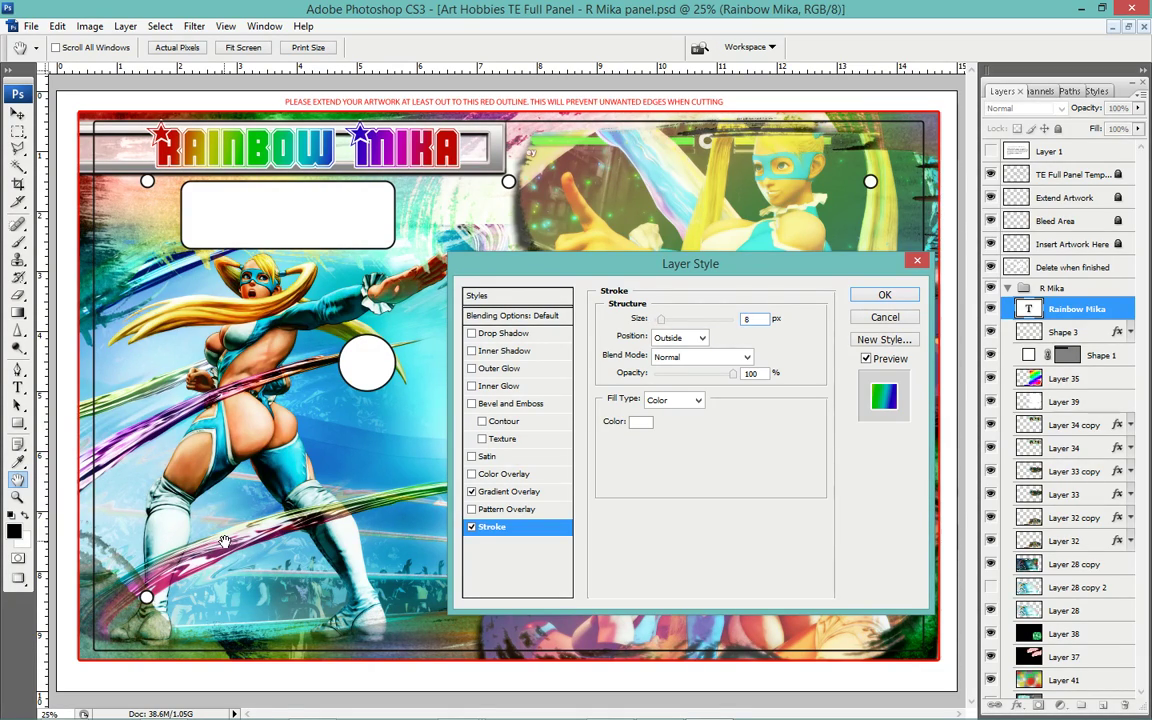
type("9")
key("Return")
Add a Drop Shadow with distance 0, size 127 px and spread about 21.
double_click(1017, 330)
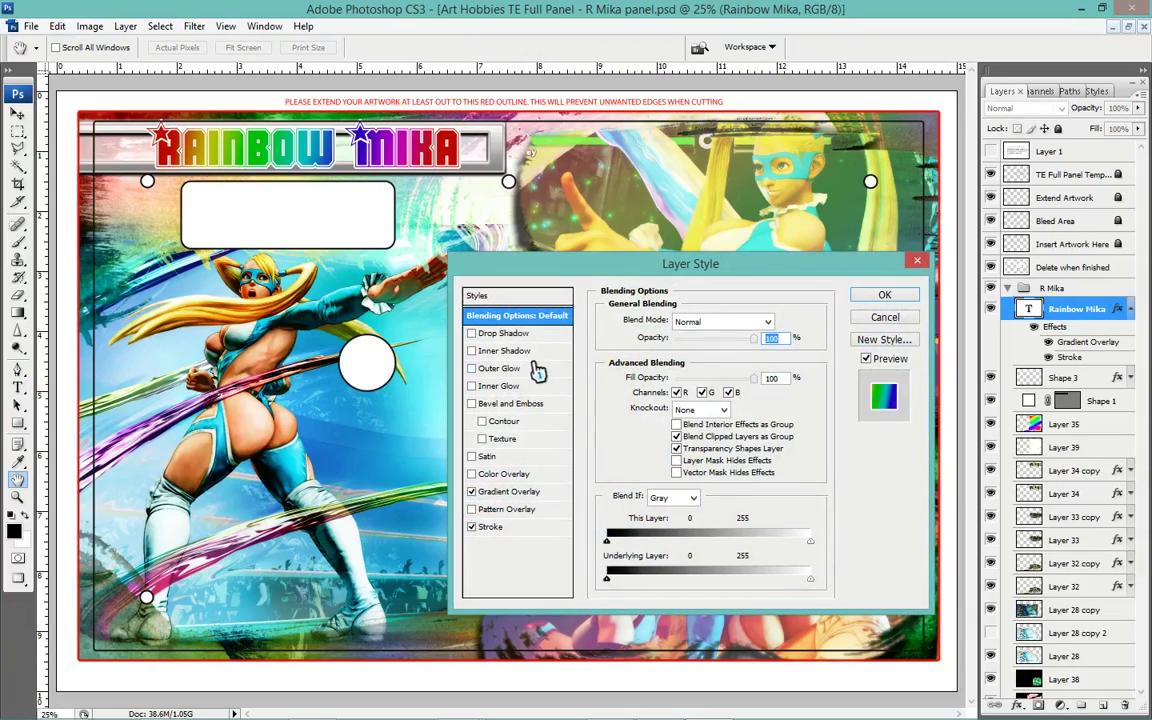
left_click(505, 334)
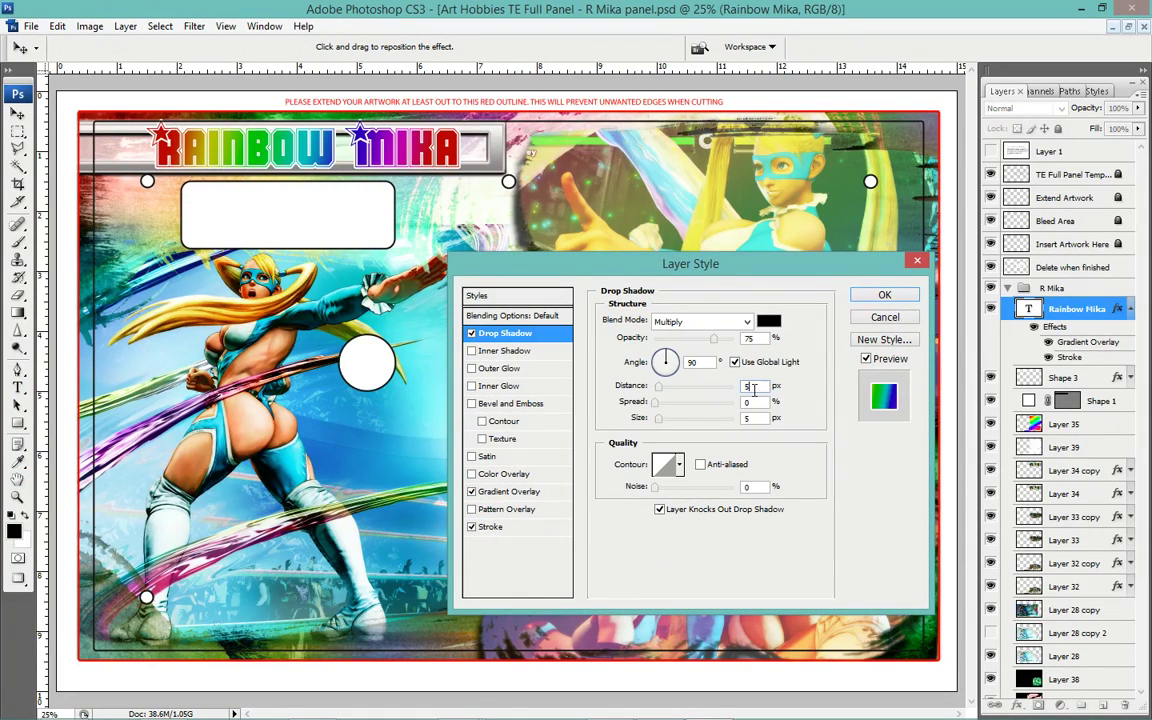
key("BackSpace")
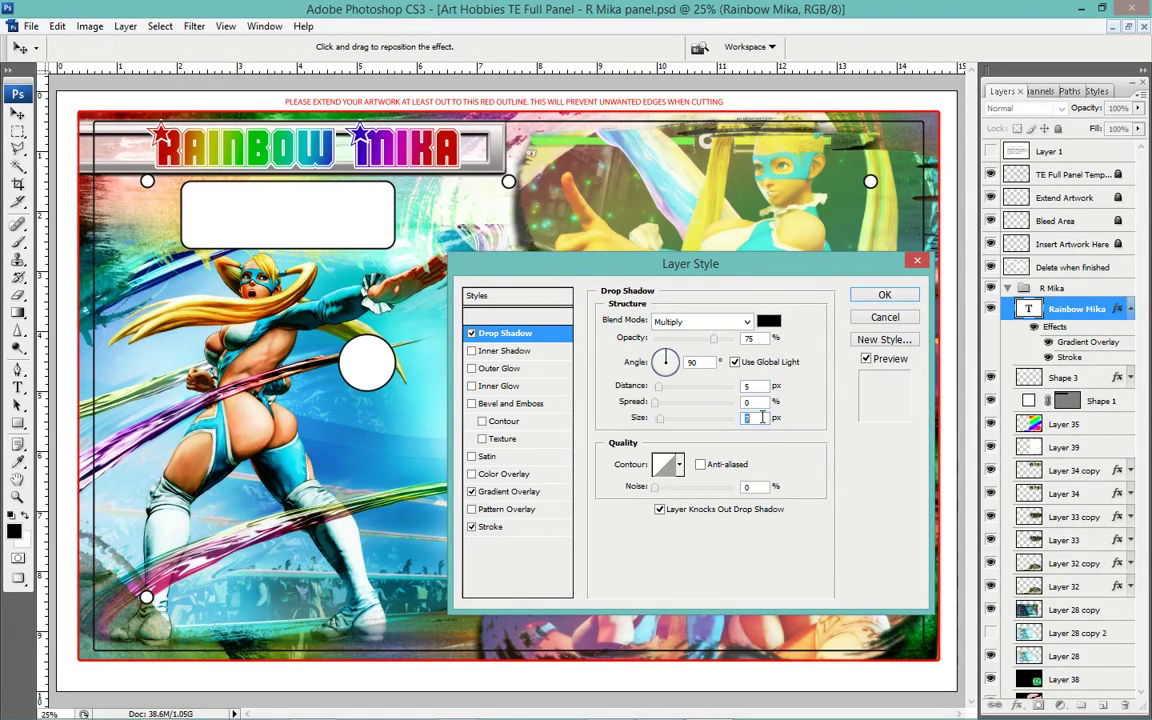
type("17")
key("Up")
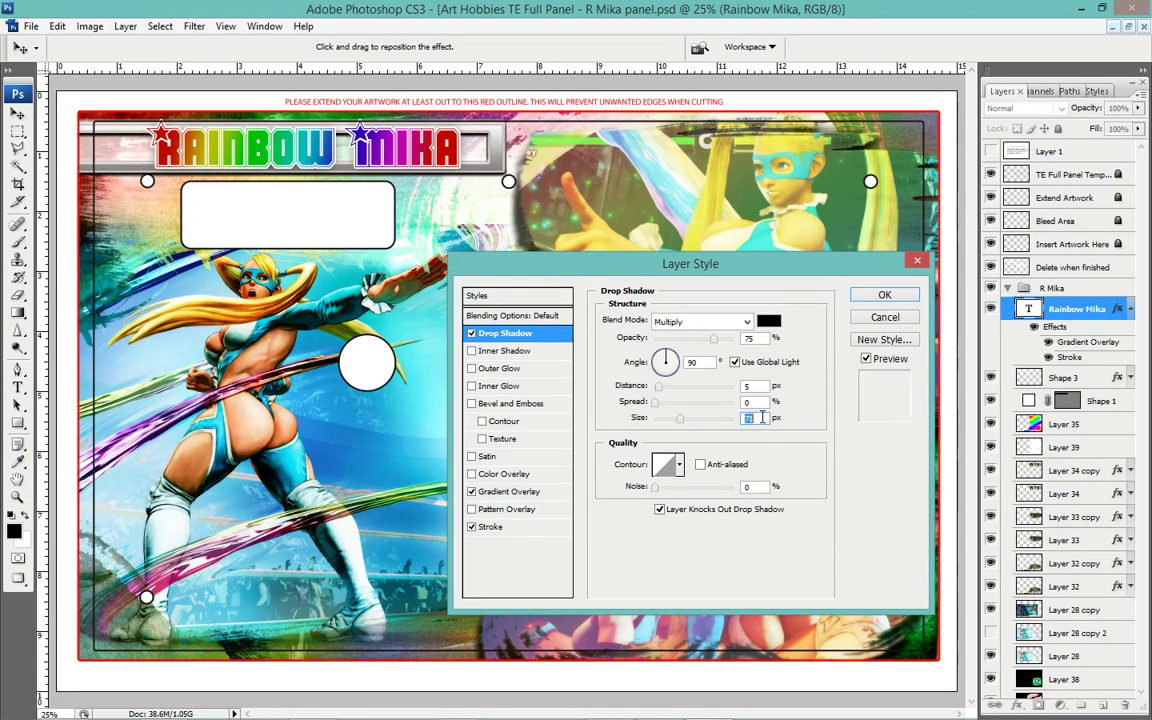
key("shift+Up")
key("shift+Up")
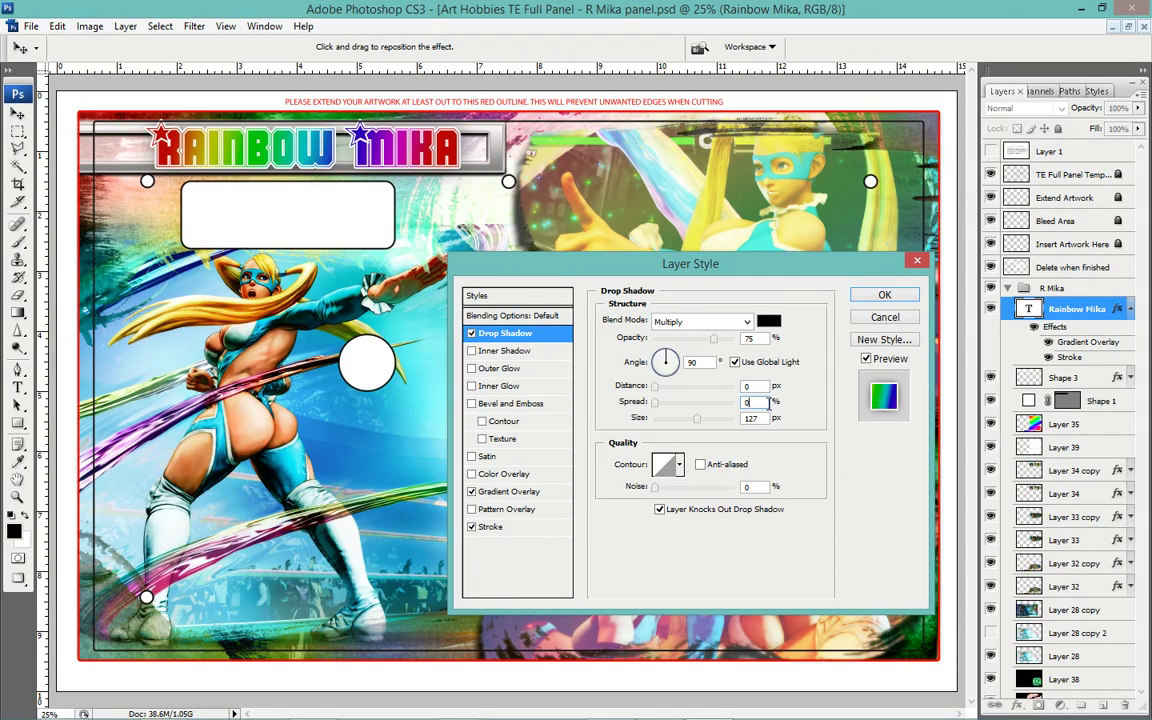
double_click(766, 401)
type("2")
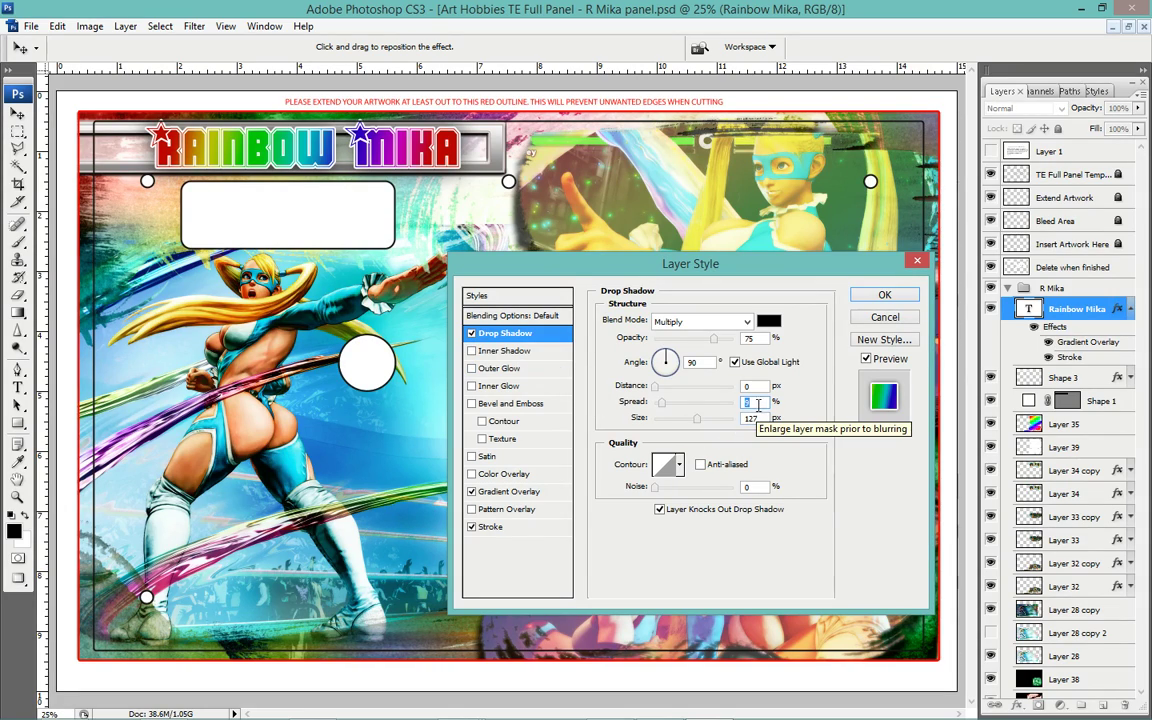
type("18")
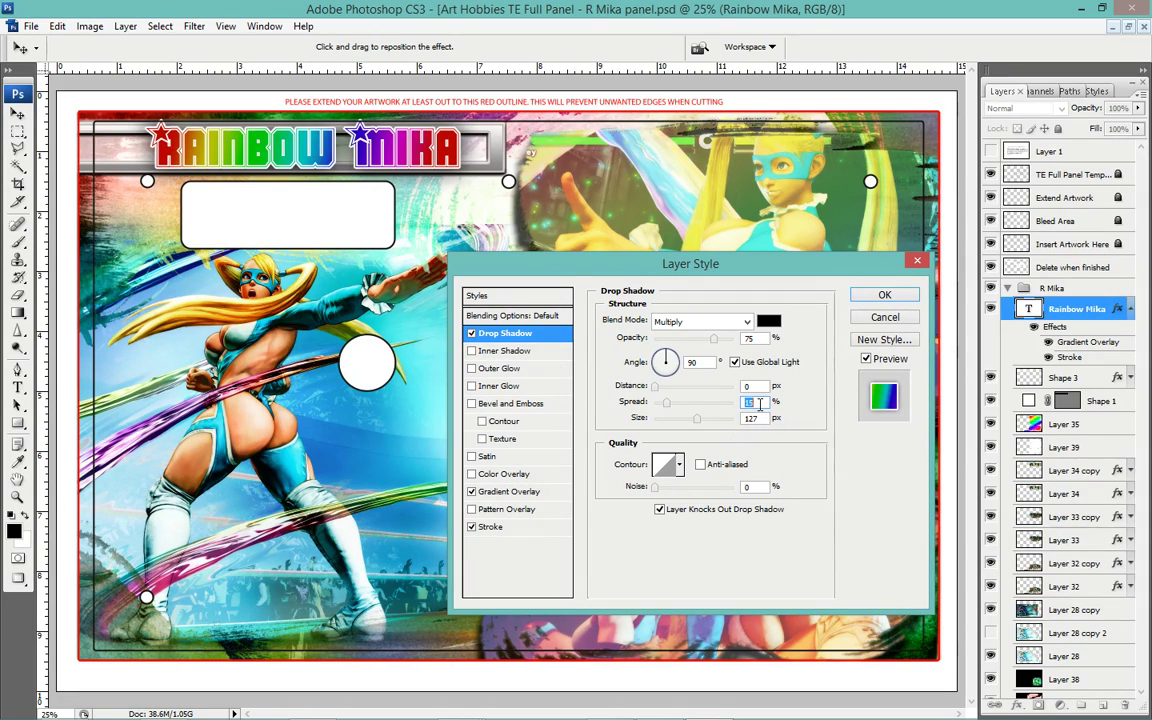
key("Up")
key("Up")
key("Up")
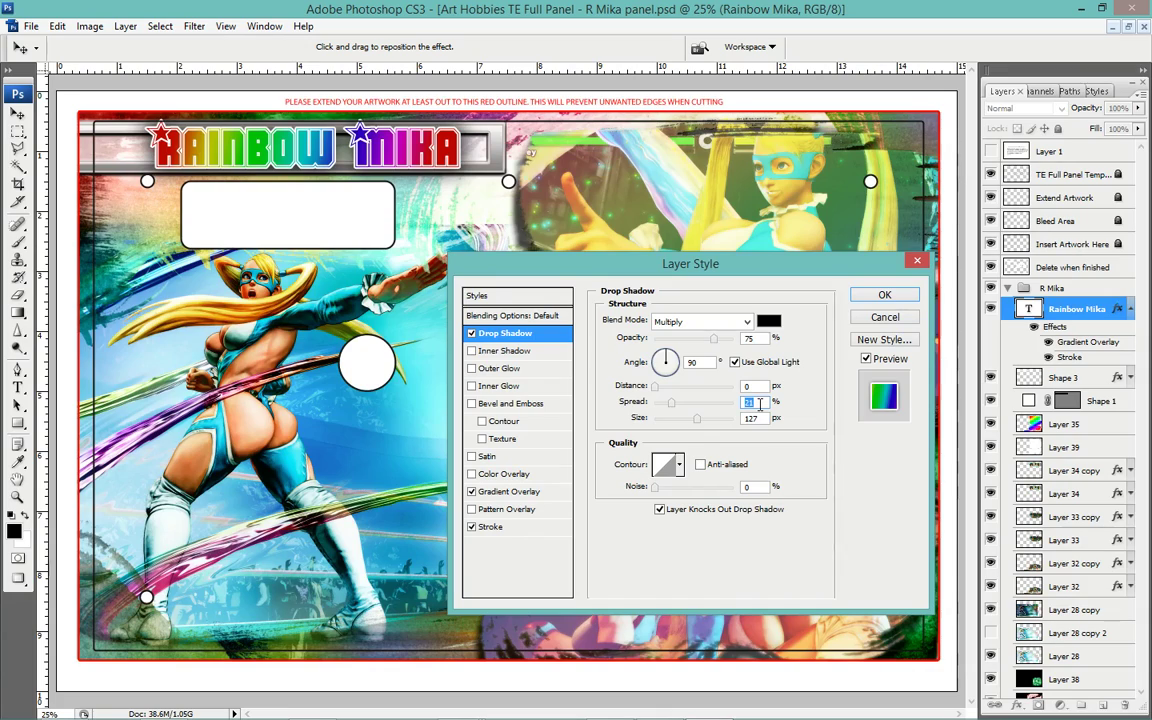
Add a 43 px Outer Glow to the title and apply all its layer effects.
left_click(500, 369)
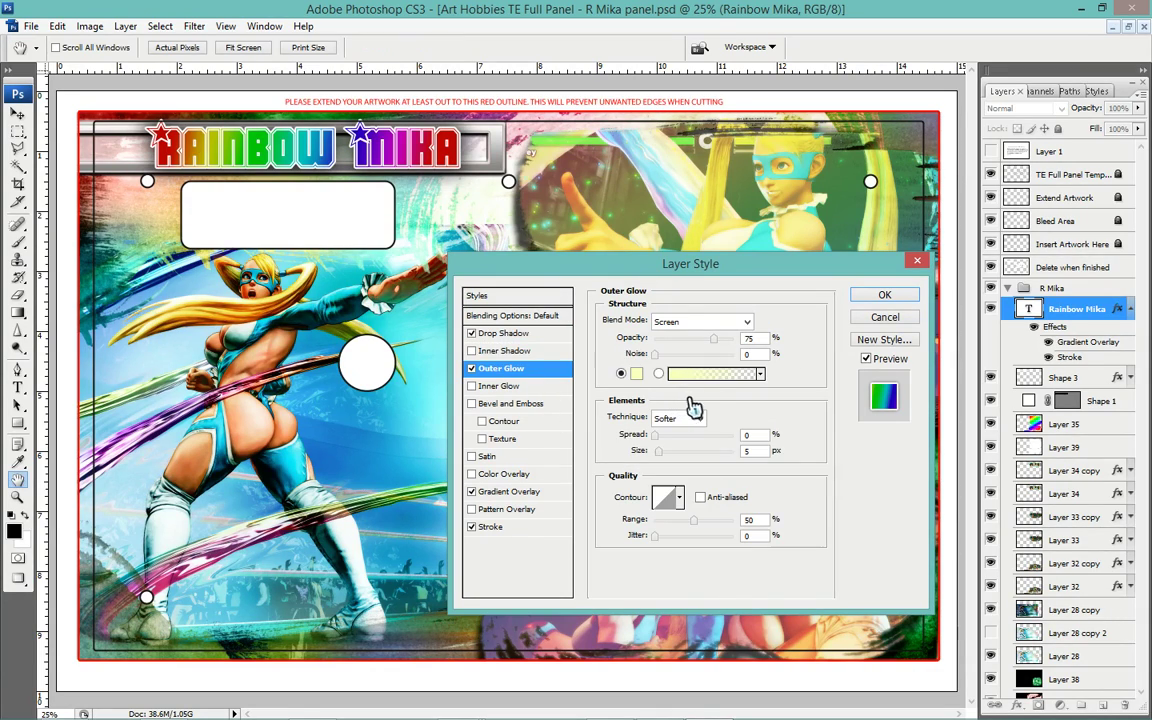
left_click(748, 451)
type("43")
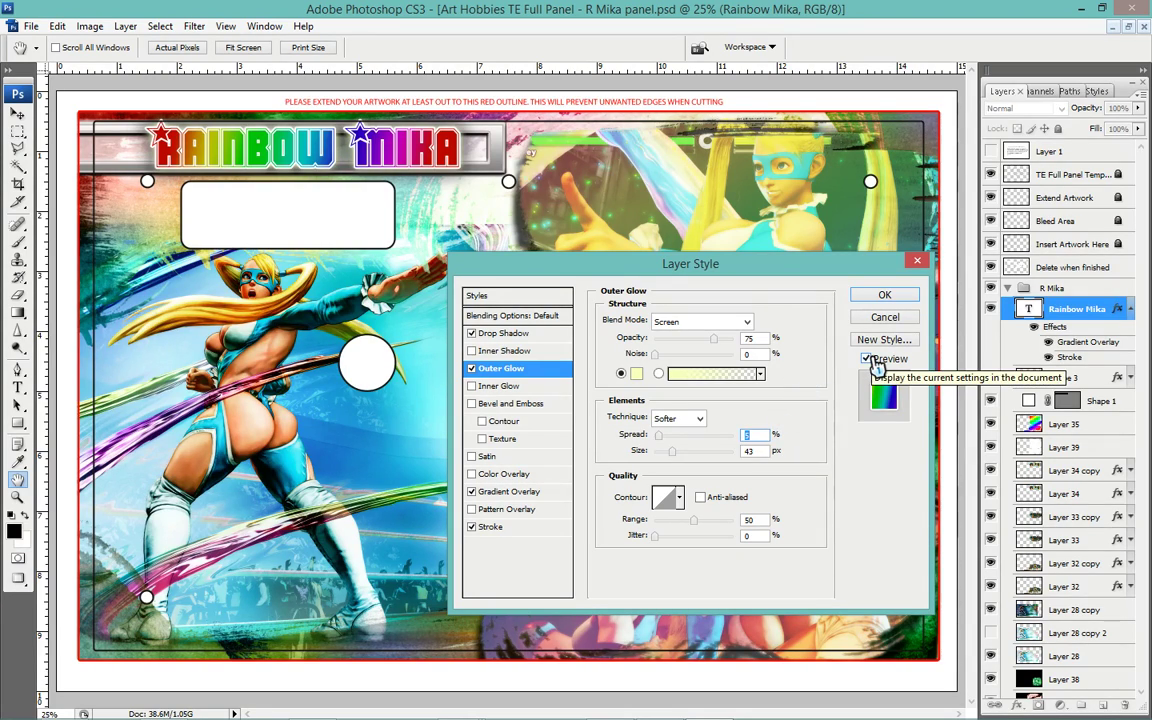
left_click(884, 295)
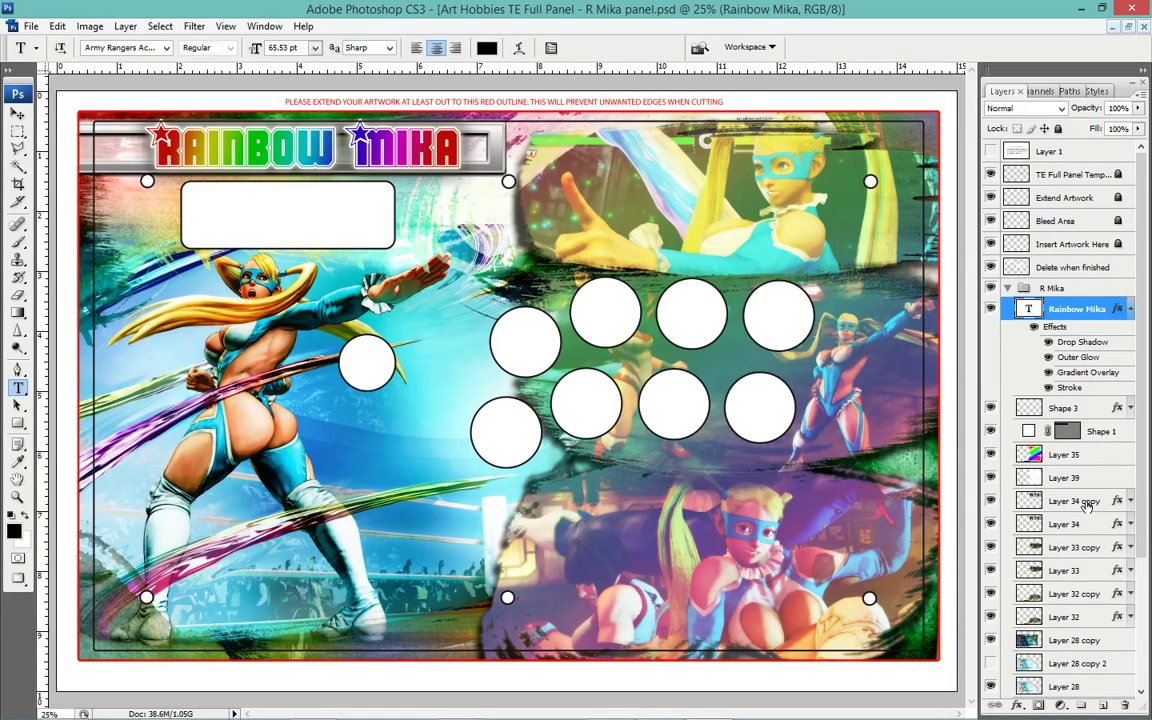
Add a new black-filled layer above Layer 28 copy 2 in Soft Light mode.
left_click(1075, 663)
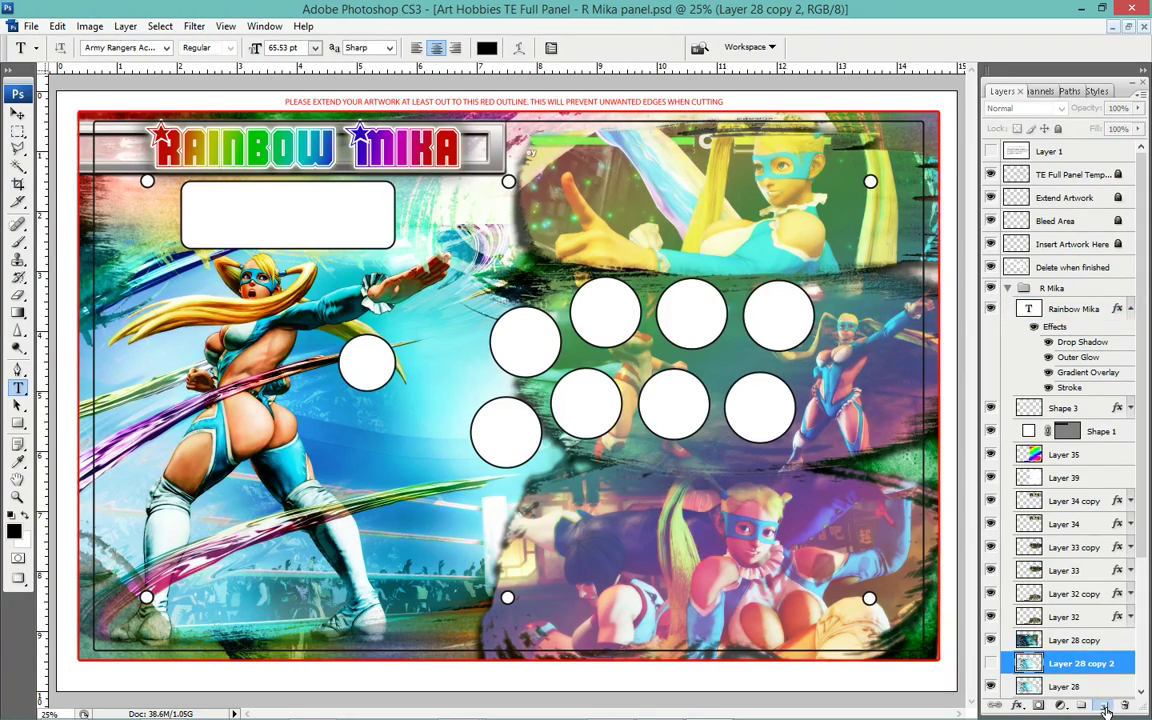
left_click(1104, 707)
key("alt+BackSpace")
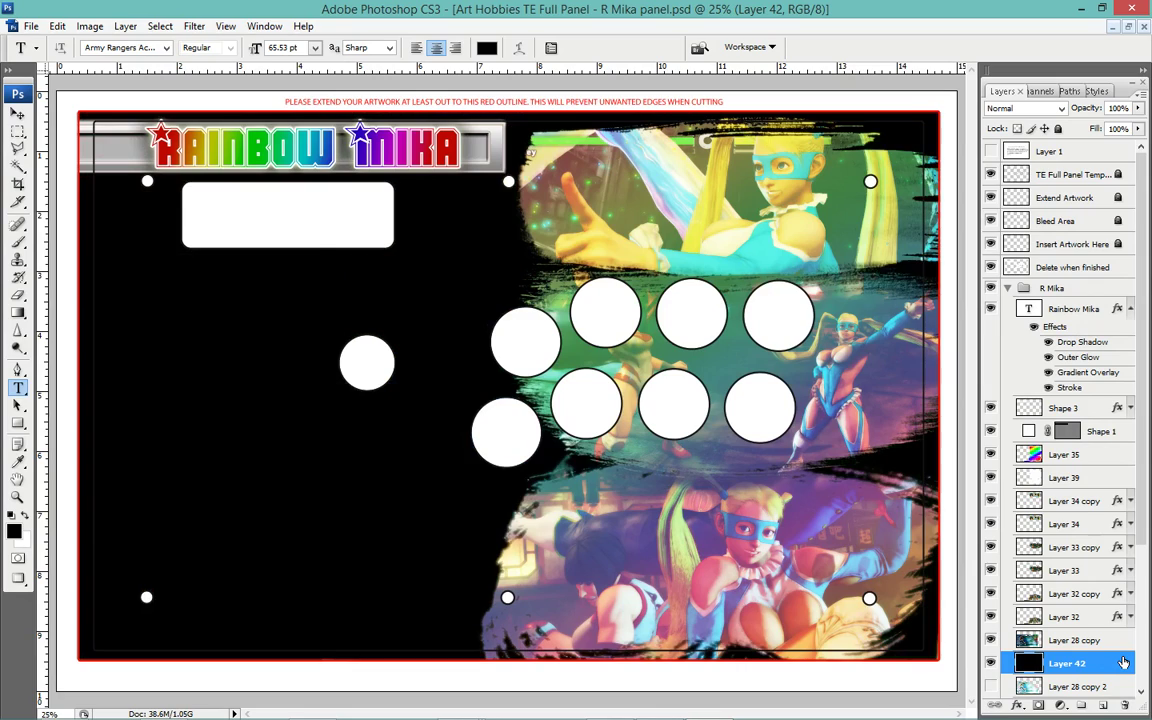
left_click(1062, 109)
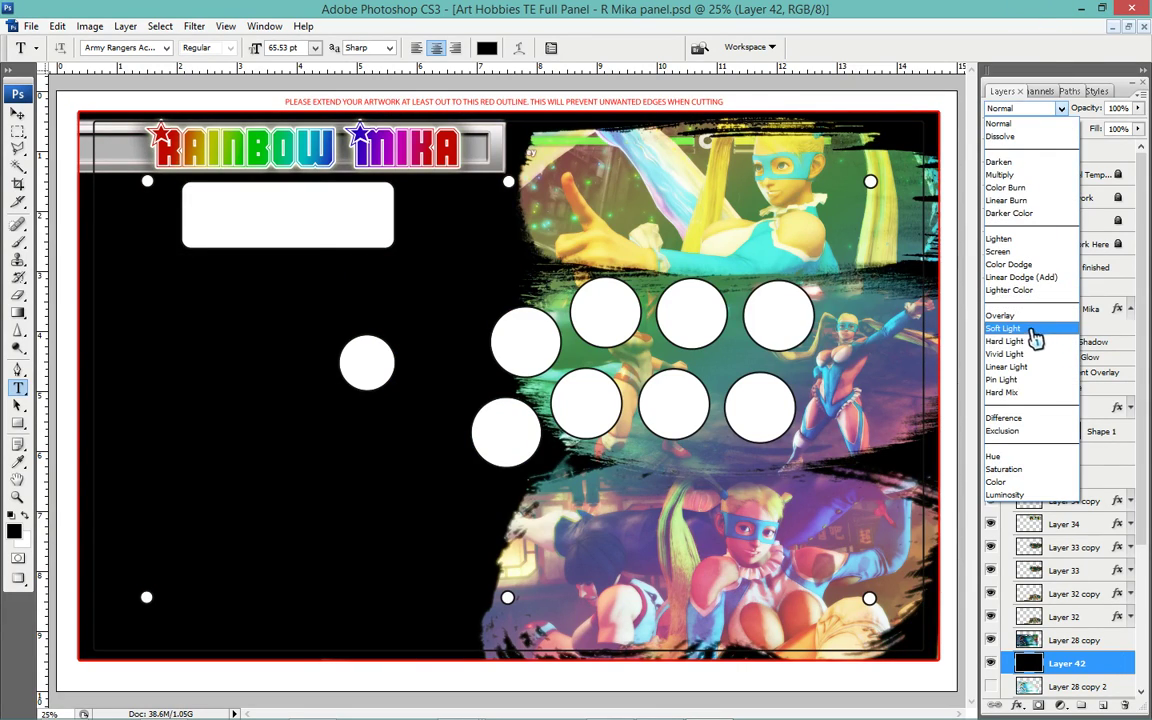
left_click(1028, 330)
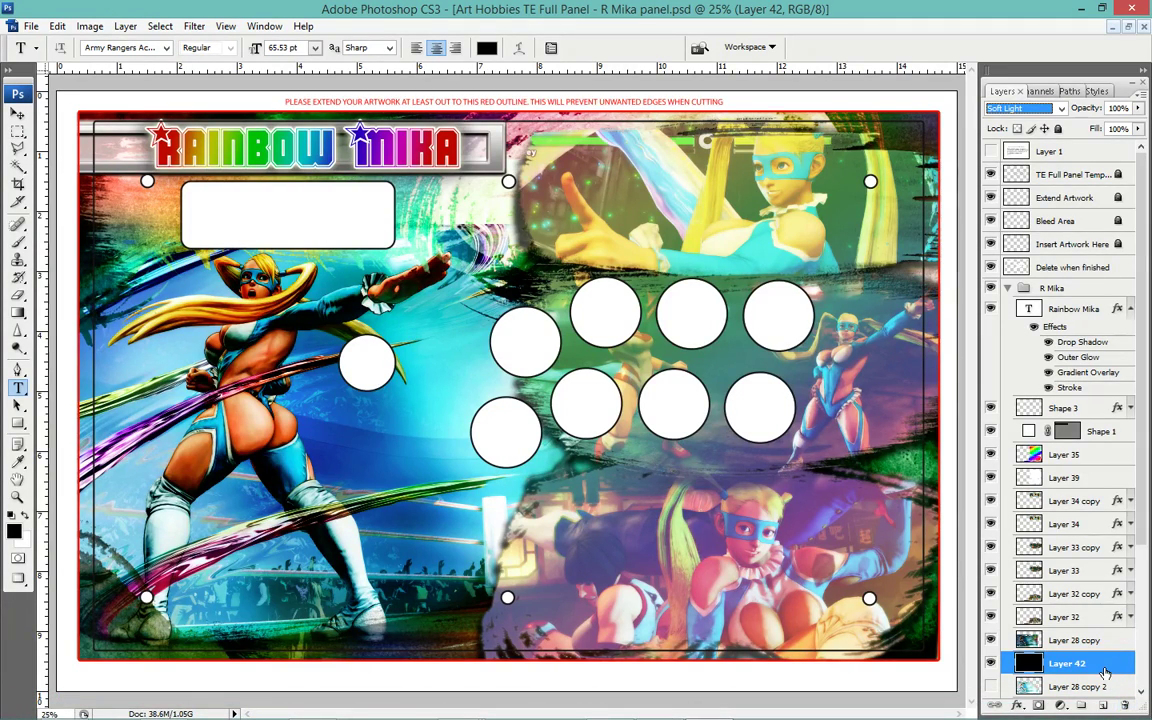
Replace Layer 42's black fill with a black-and-white pattern and set opacity to 48%.
key("ctrl+a")
left_click(20, 114)
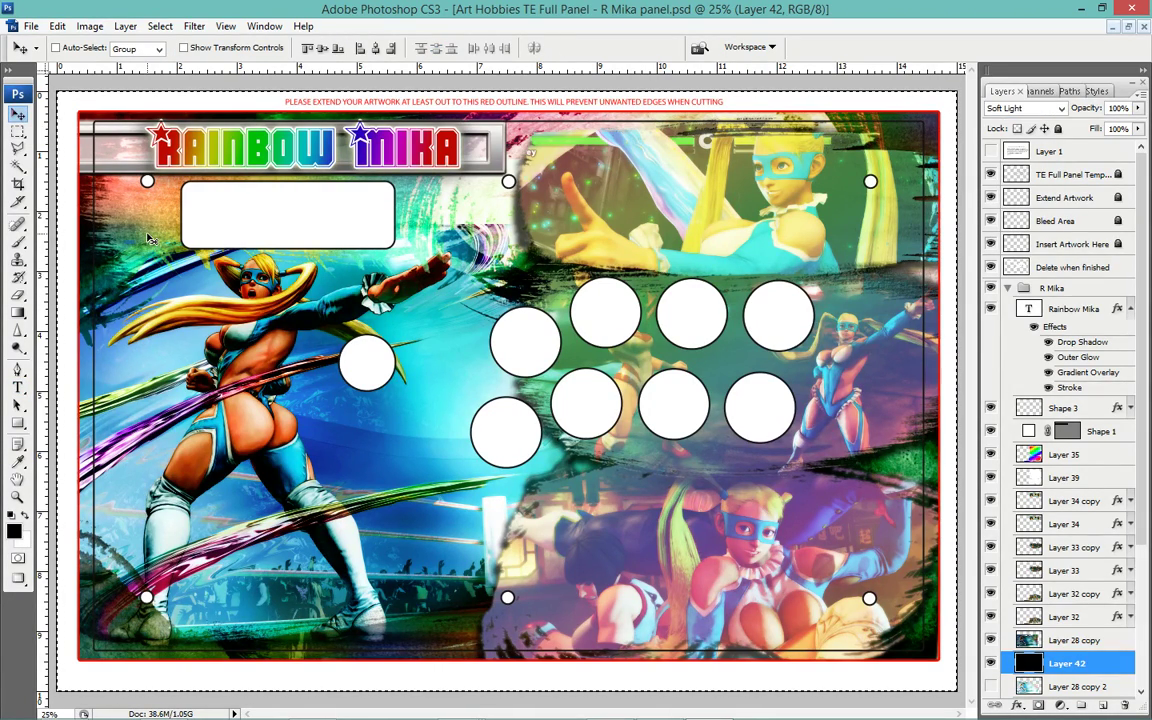
key("Delete")
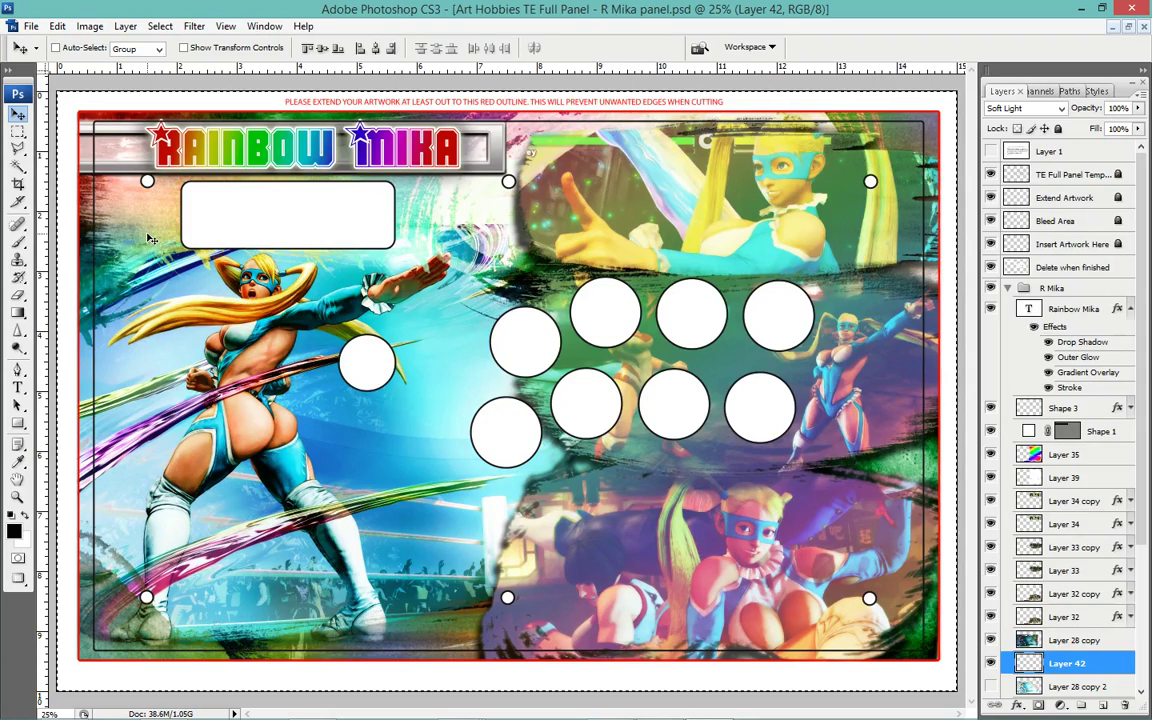
key("shift+BackSpace")
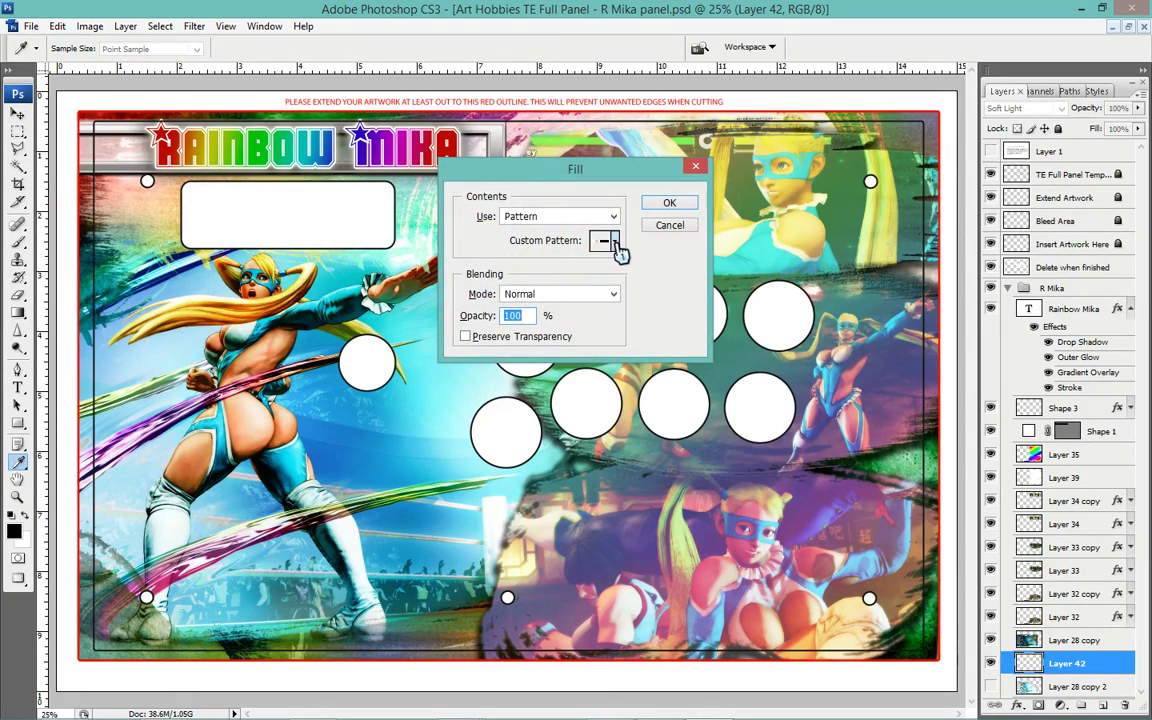
left_click(614, 241)
left_click(532, 328)
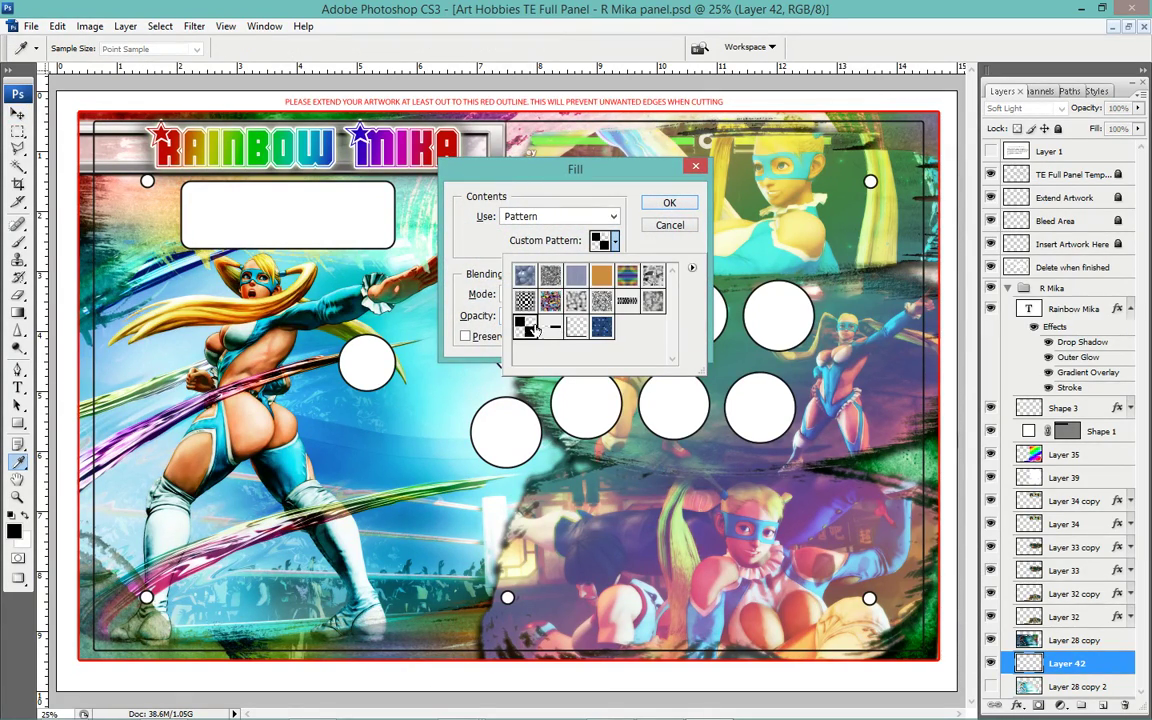
left_click(669, 204)
key("v")
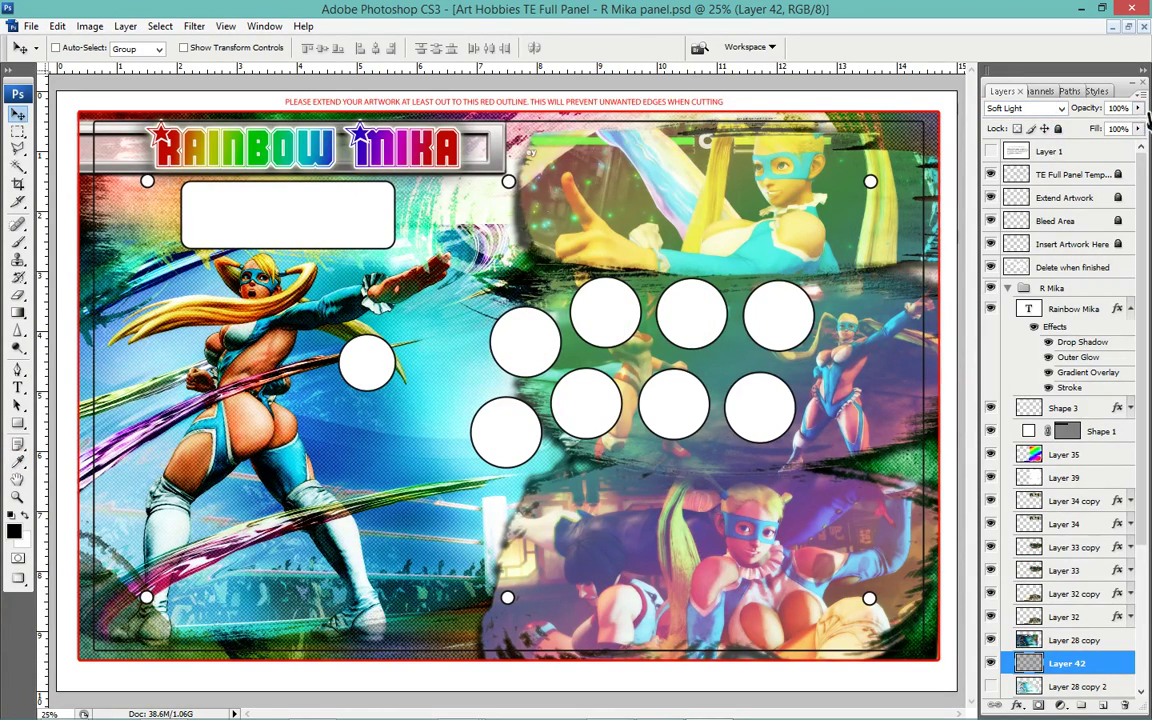
left_click_drag(1138, 108, 1101, 138)
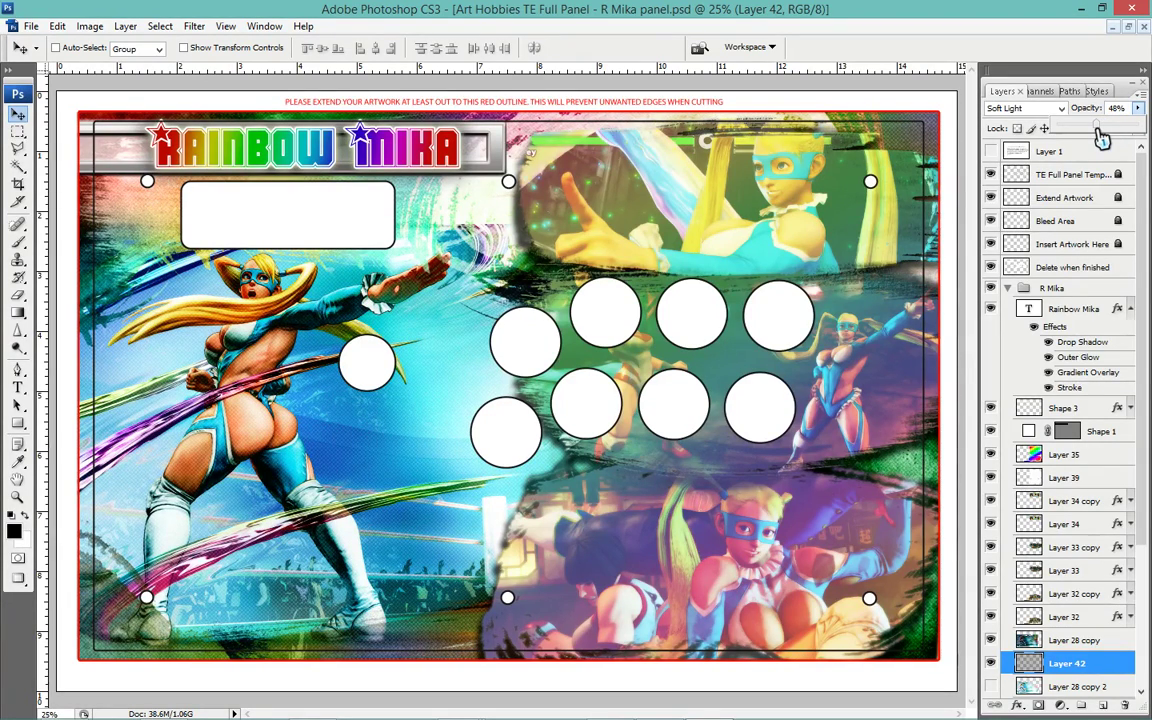
left_click(1092, 668)
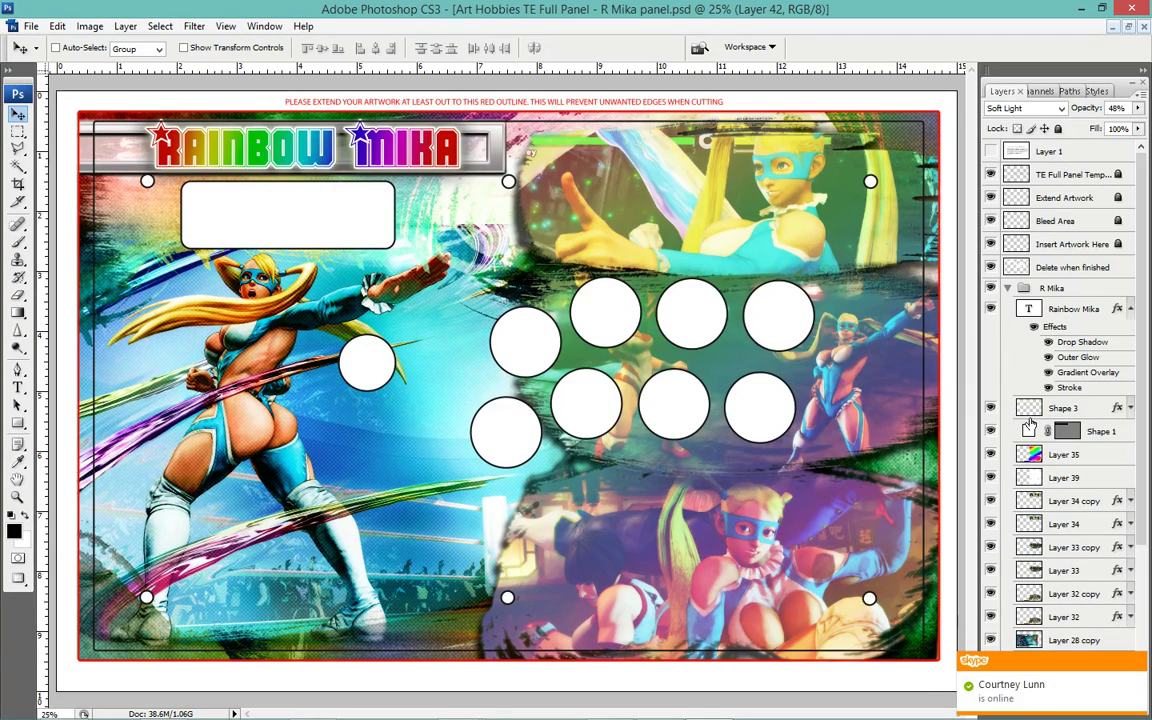
Switch Layer 32's Drop Shadow blend mode to Normal.
left_click(1129, 311)
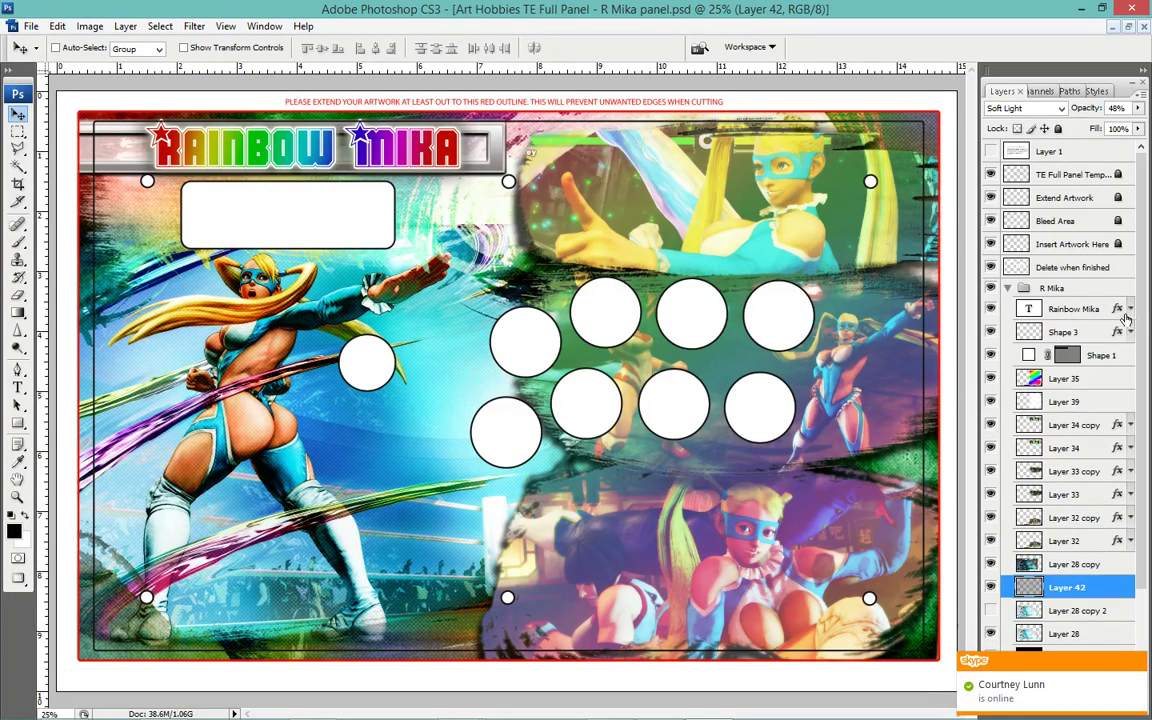
left_click(1130, 541)
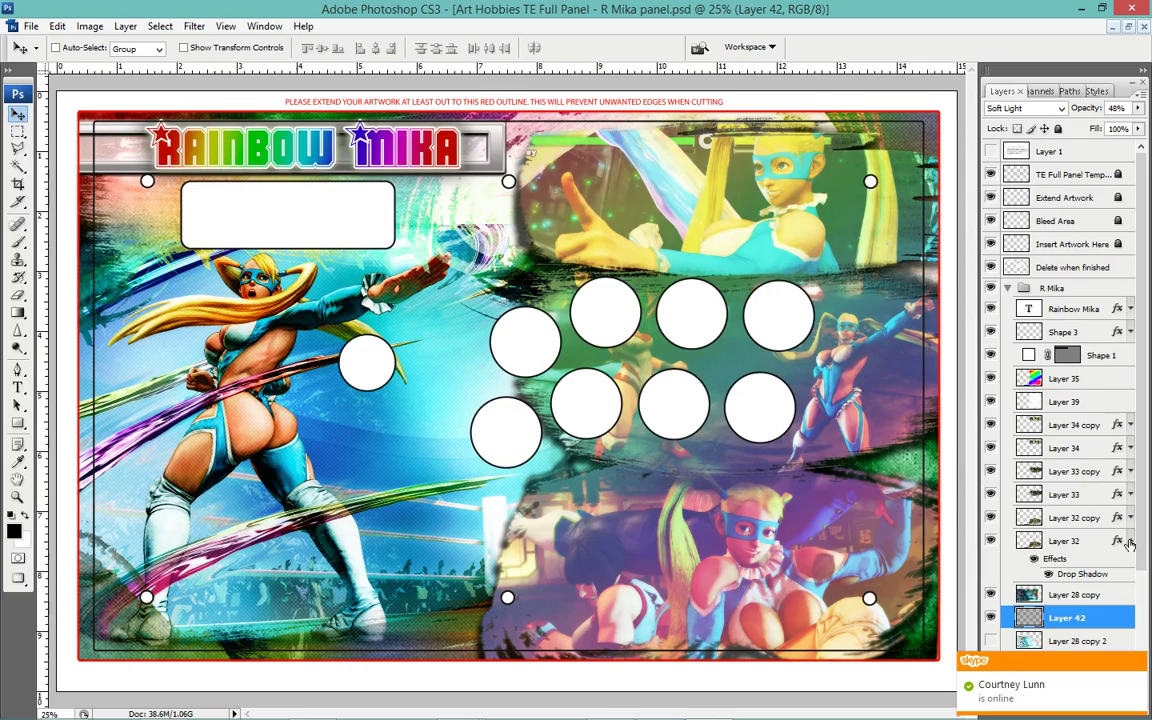
left_click(1035, 561)
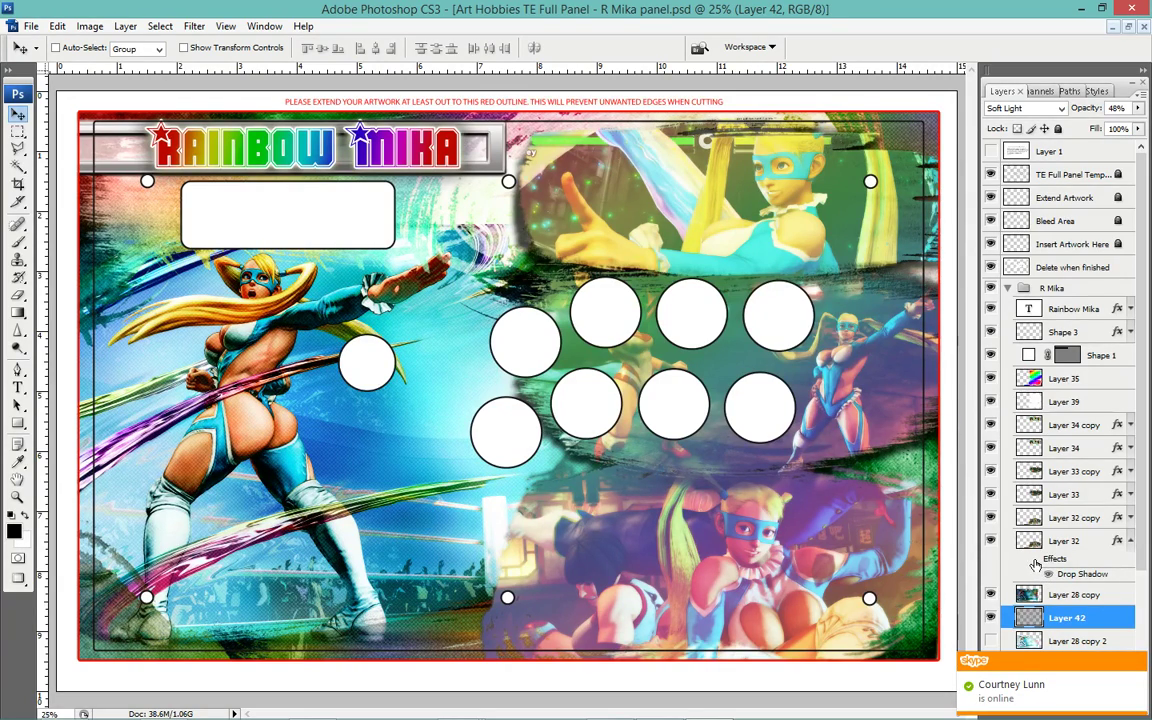
left_click(1035, 561)
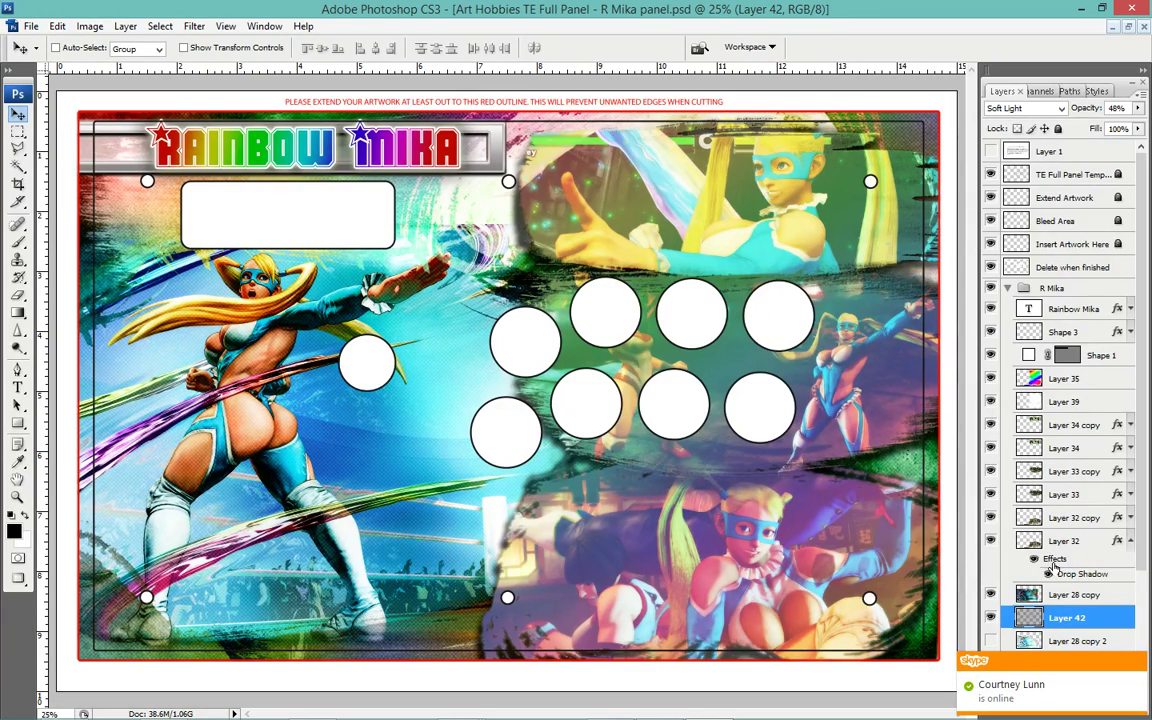
double_click(1068, 575)
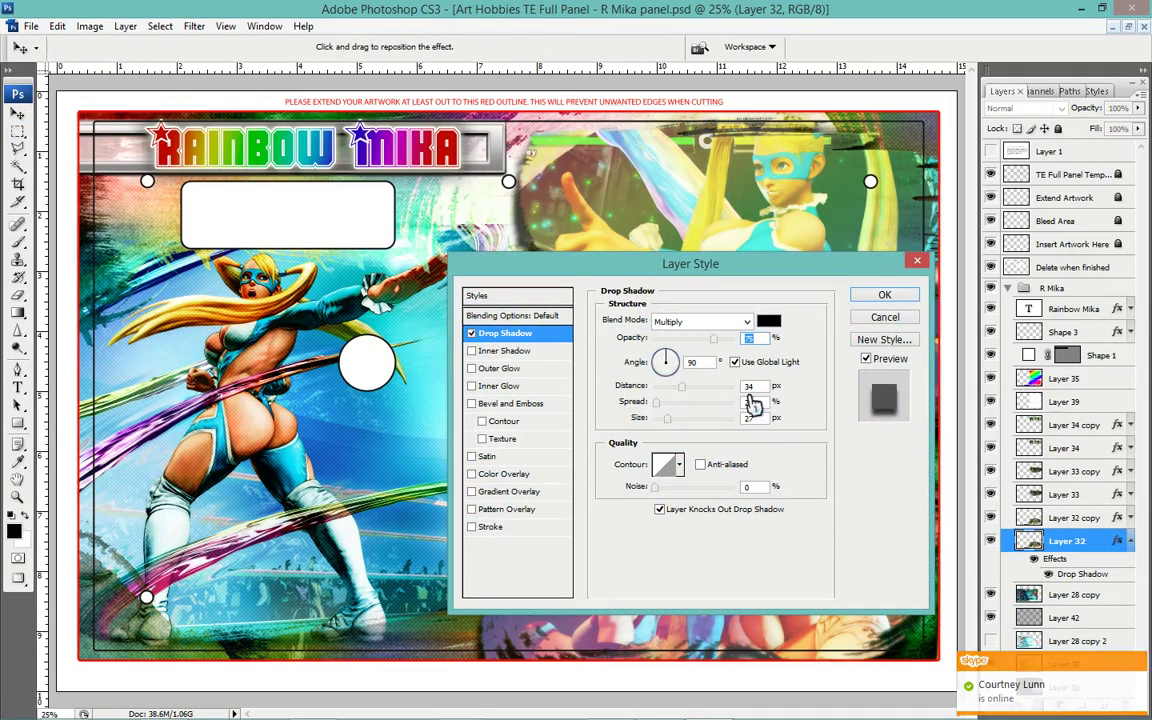
left_click_drag(740, 268, 300, 230)
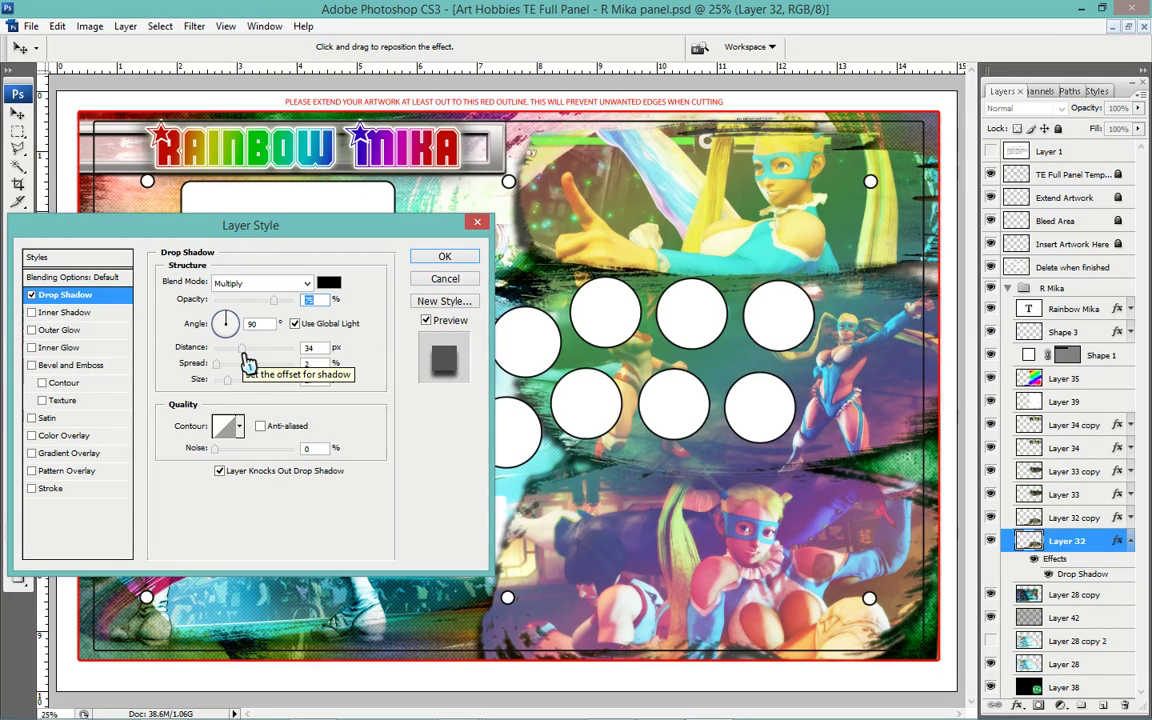
left_click(305, 284)
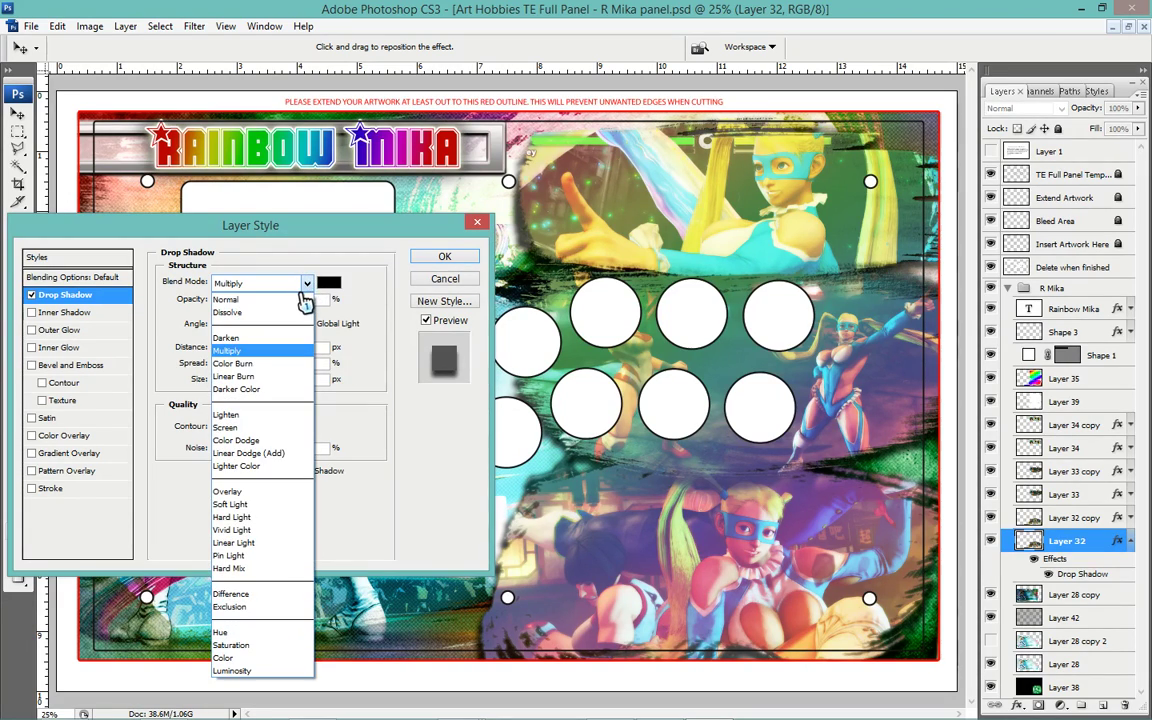
left_click(300, 300)
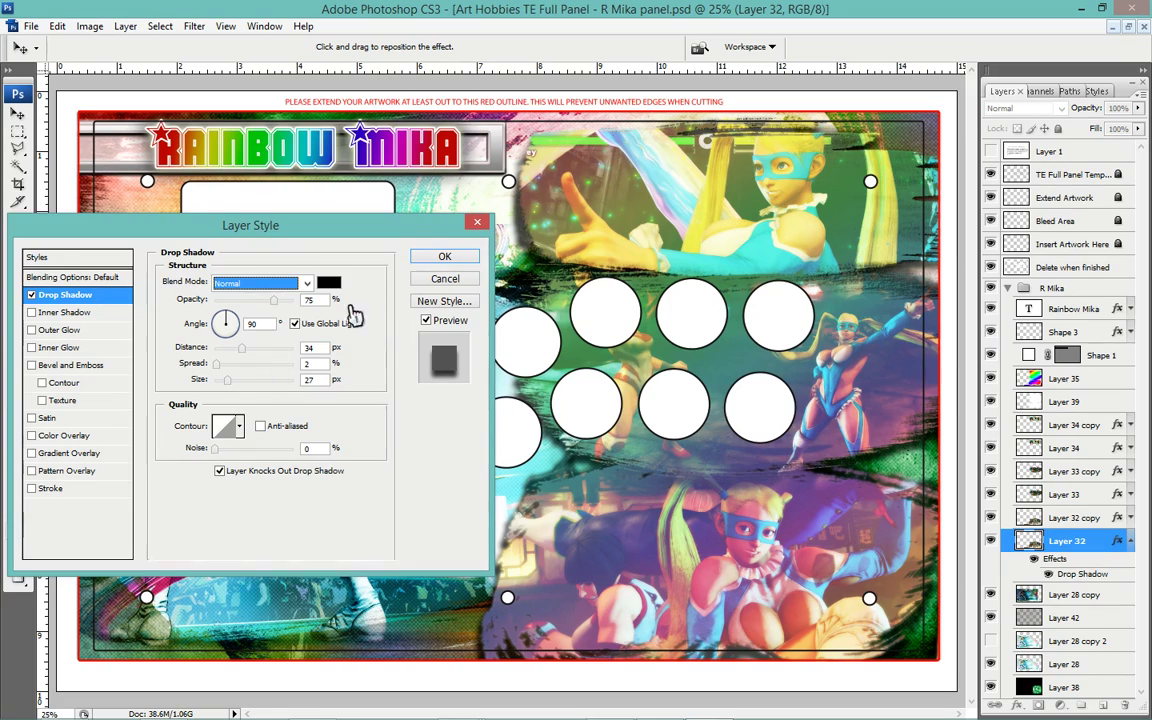
left_click(444, 256)
Copy Layer 32's layer style and paste it onto Layer 33.
right_click(1087, 557)
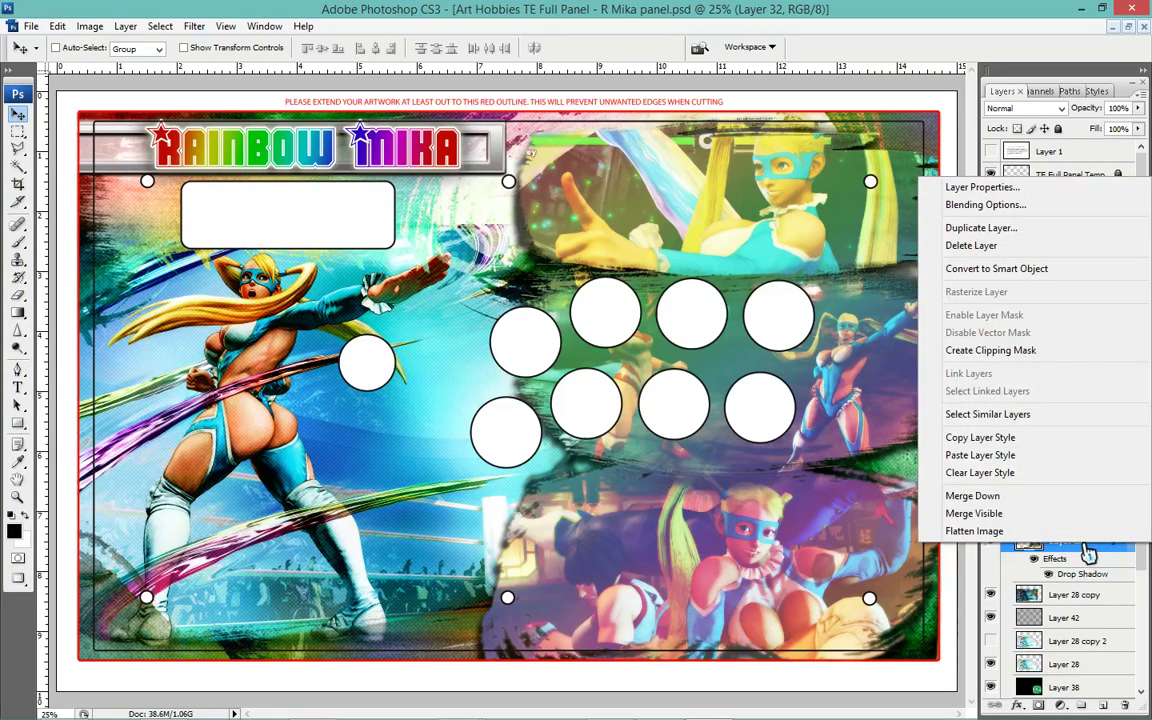
left_click(985, 440)
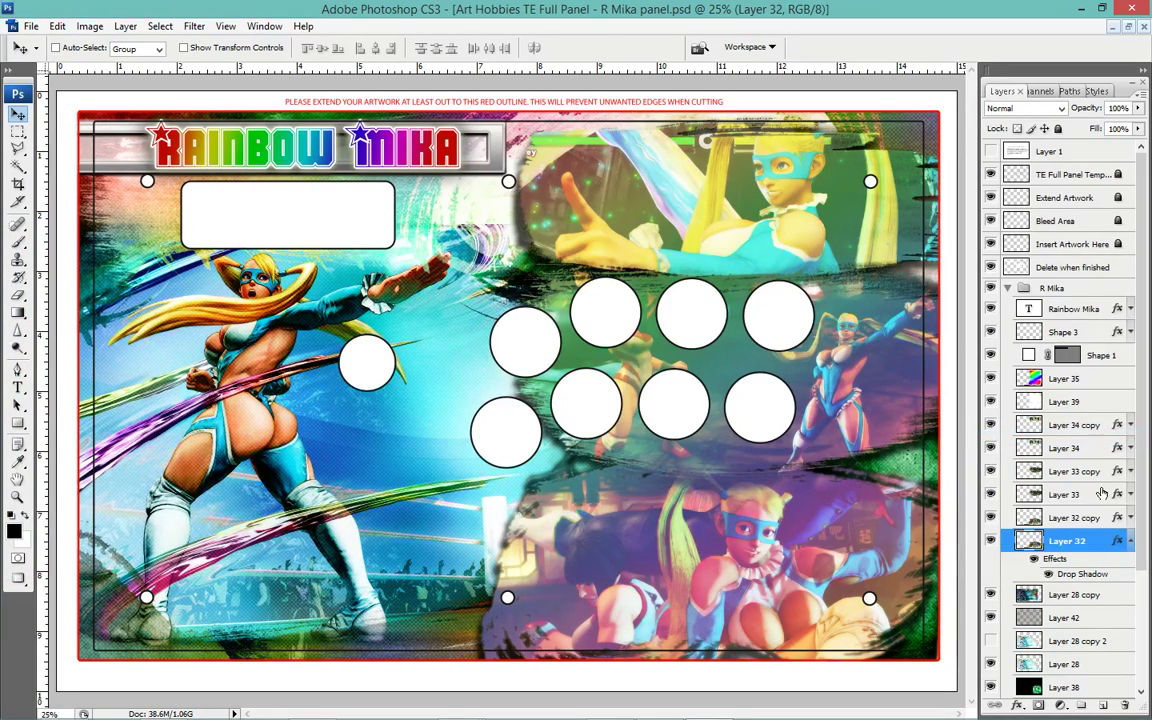
right_click(1065, 499)
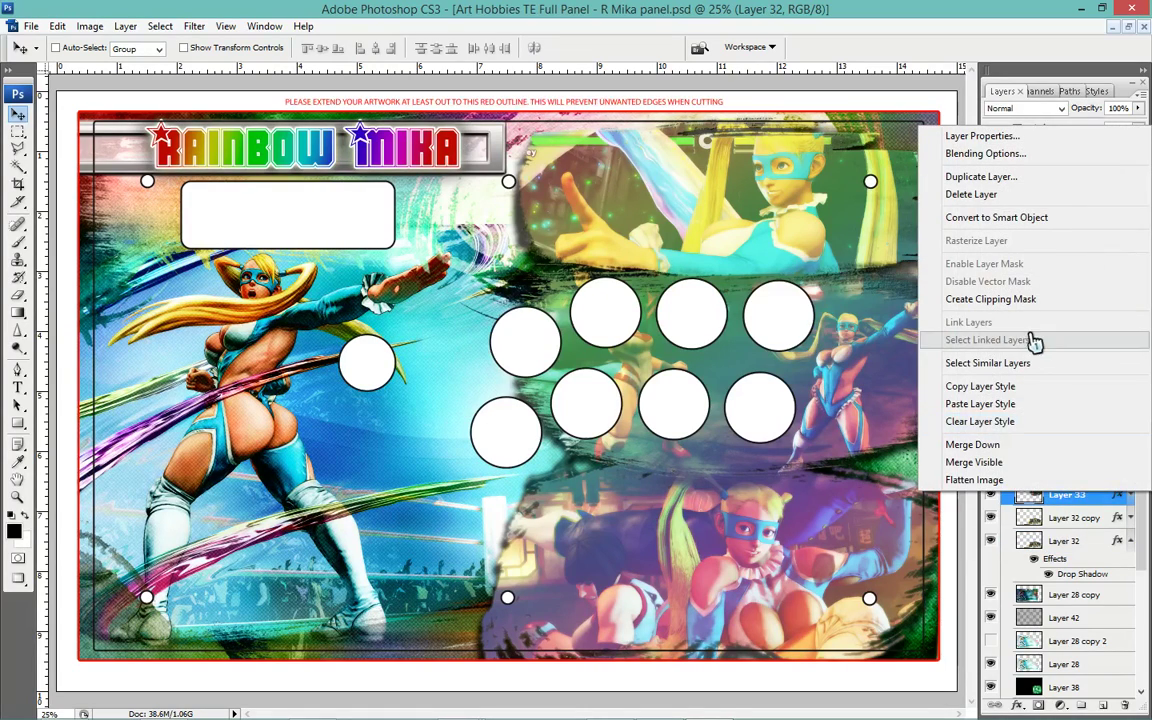
left_click(990, 403)
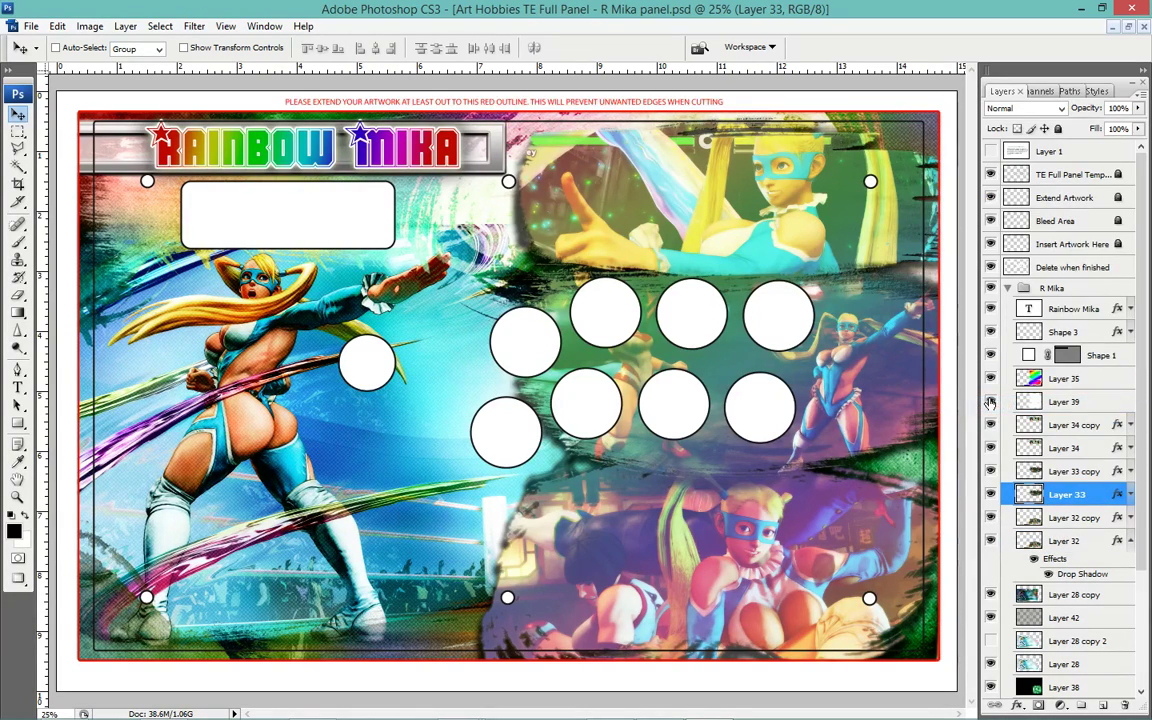
Set Layer 33's Drop Shadow distance to 34 px and widen its spread slightly.
double_click(1119, 497)
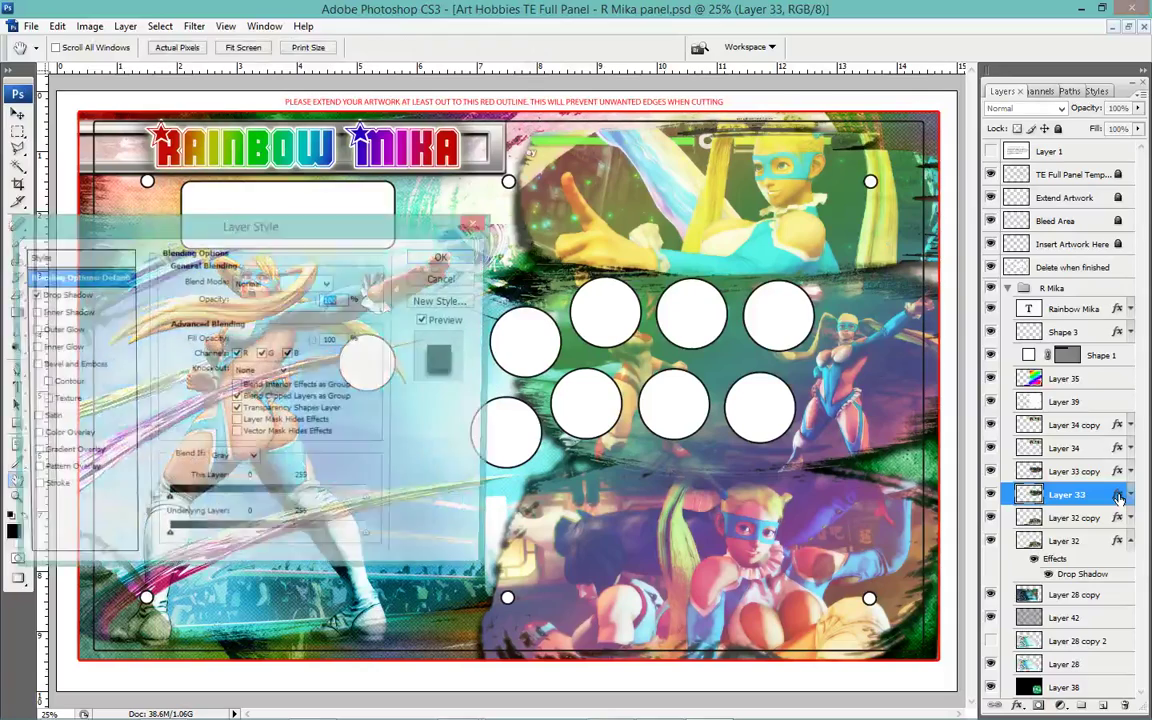
left_click(56, 296)
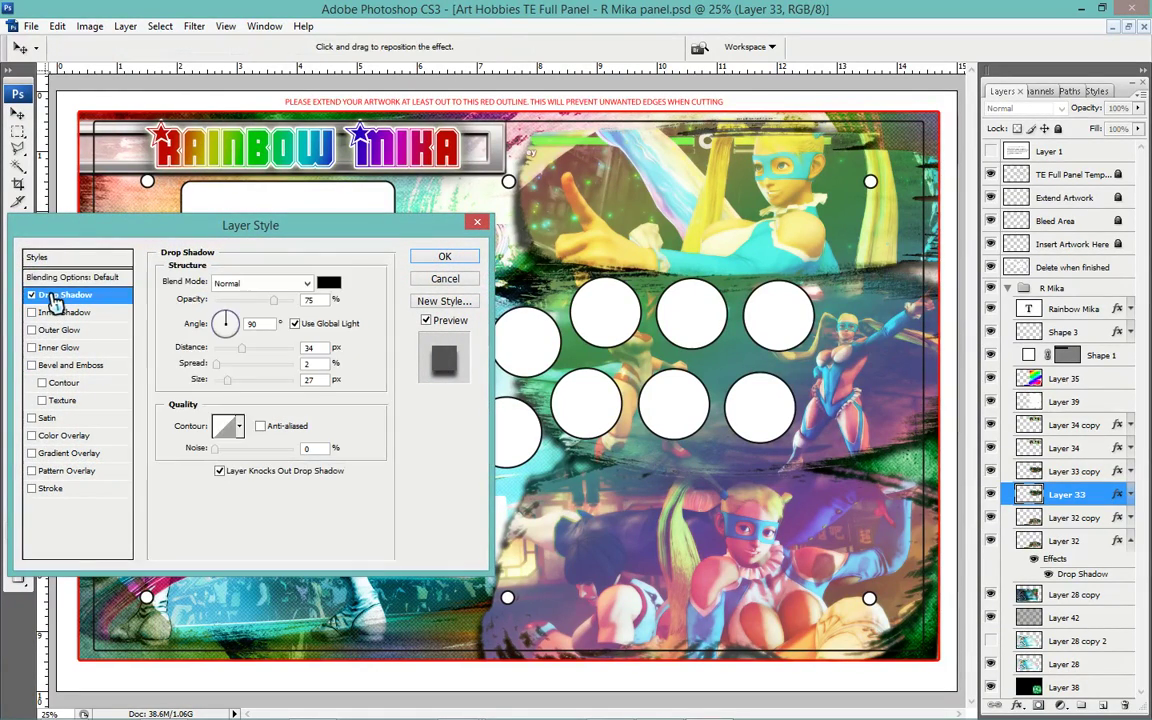
double_click(306, 347)
type("34")
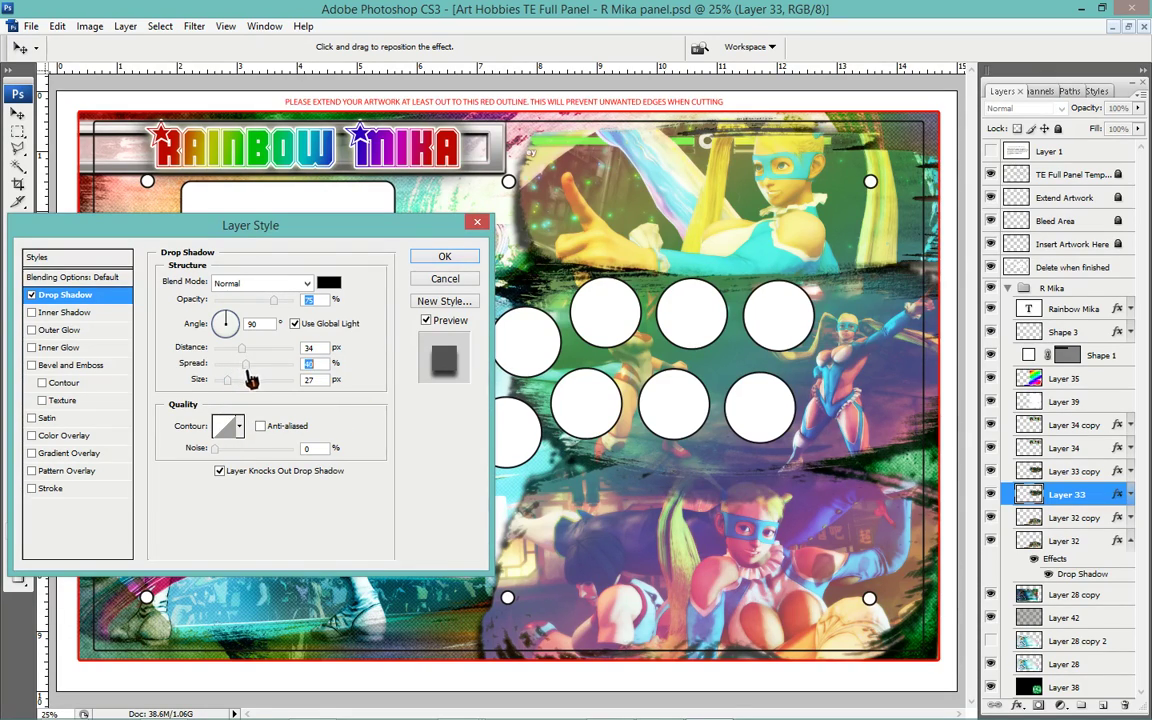
left_click_drag(218, 365, 230, 365)
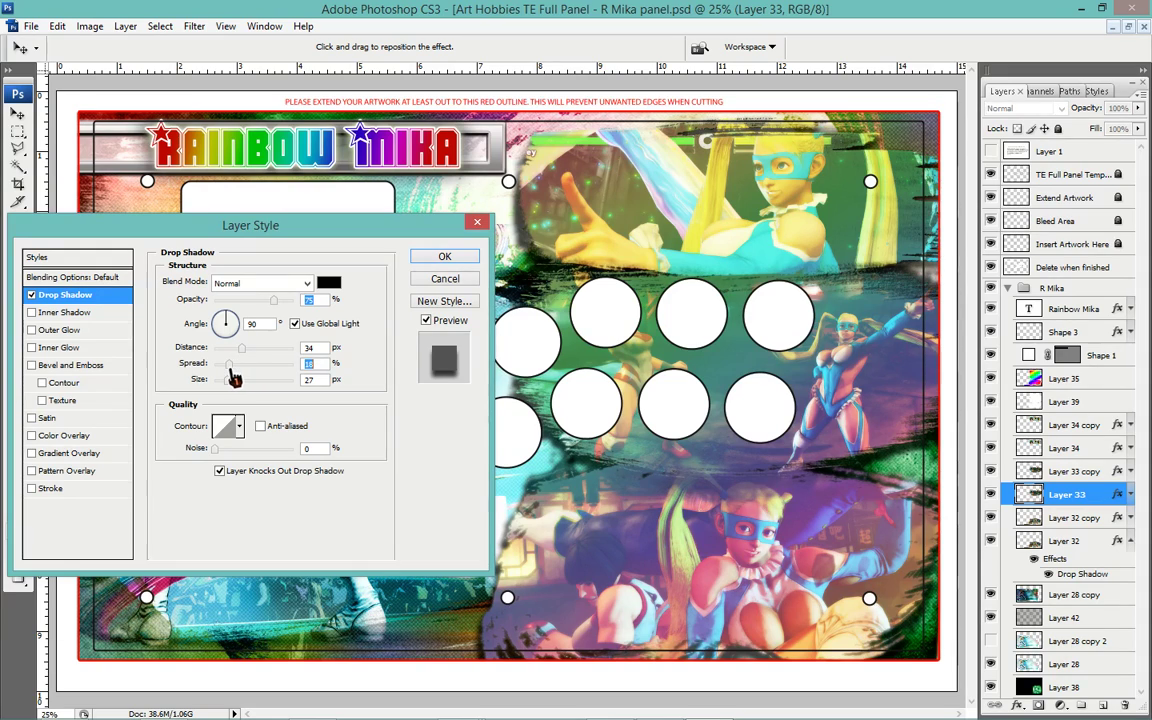
left_click(420, 258)
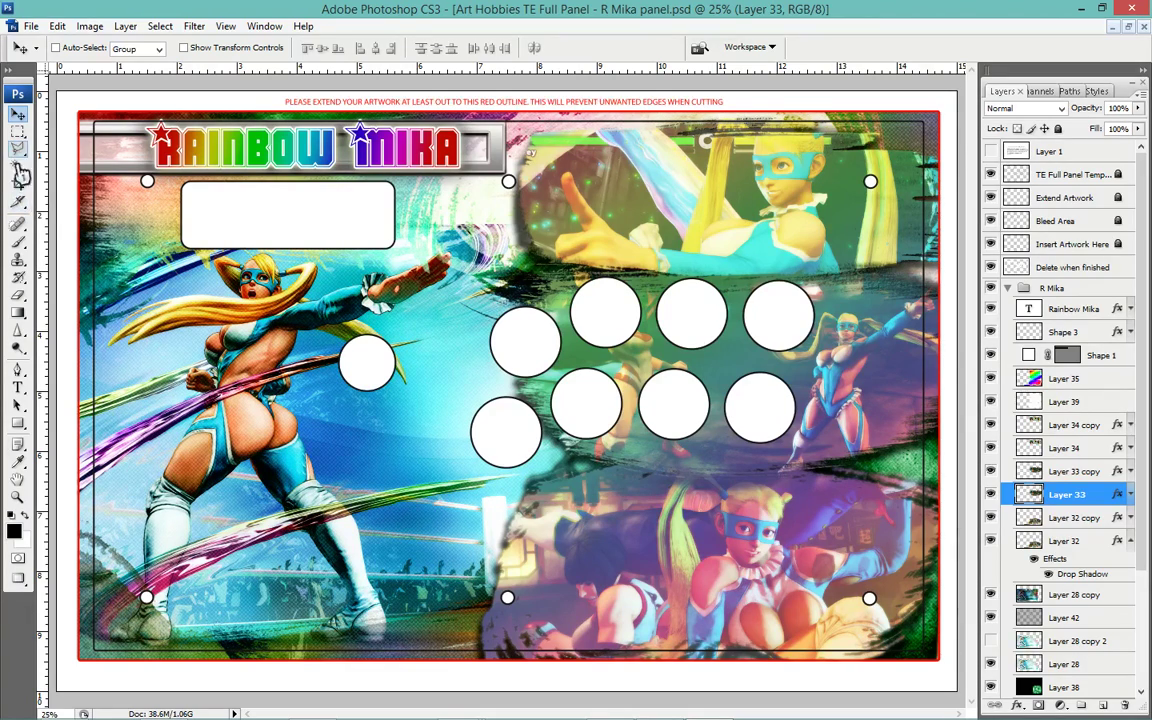
Erase across the top of Layer 33 with the 2500 px Eraser brush, then select Layer 28.
left_click(24, 303)
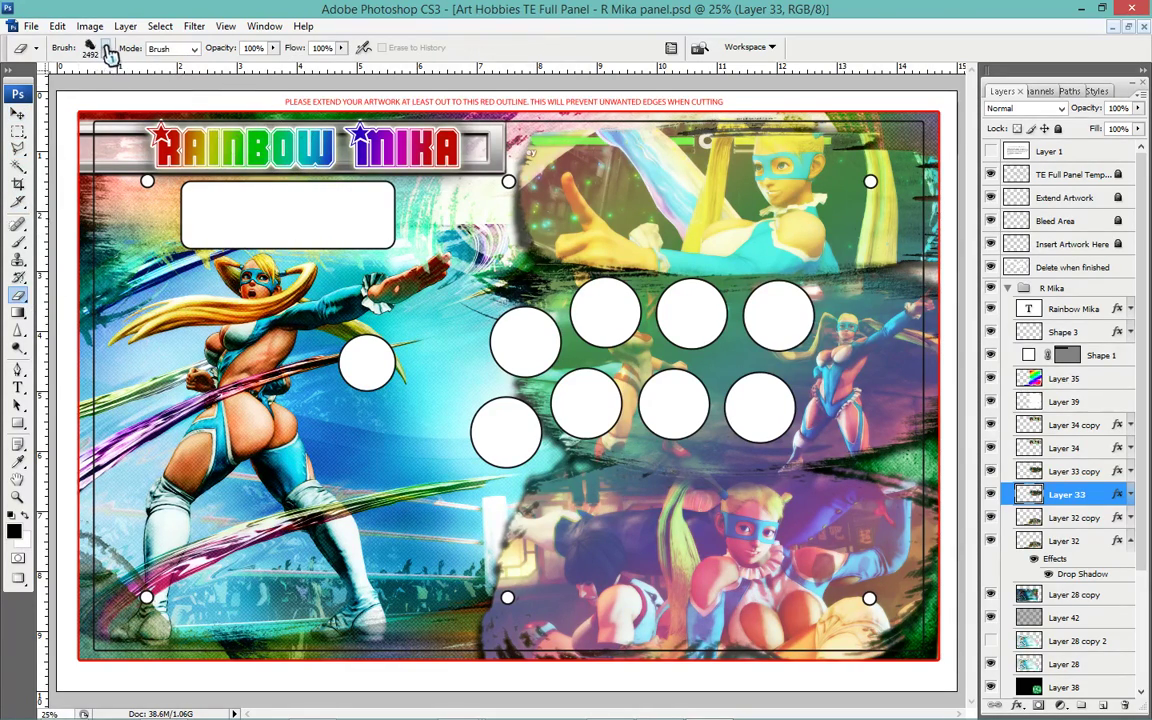
left_click(105, 48)
left_click(133, 190)
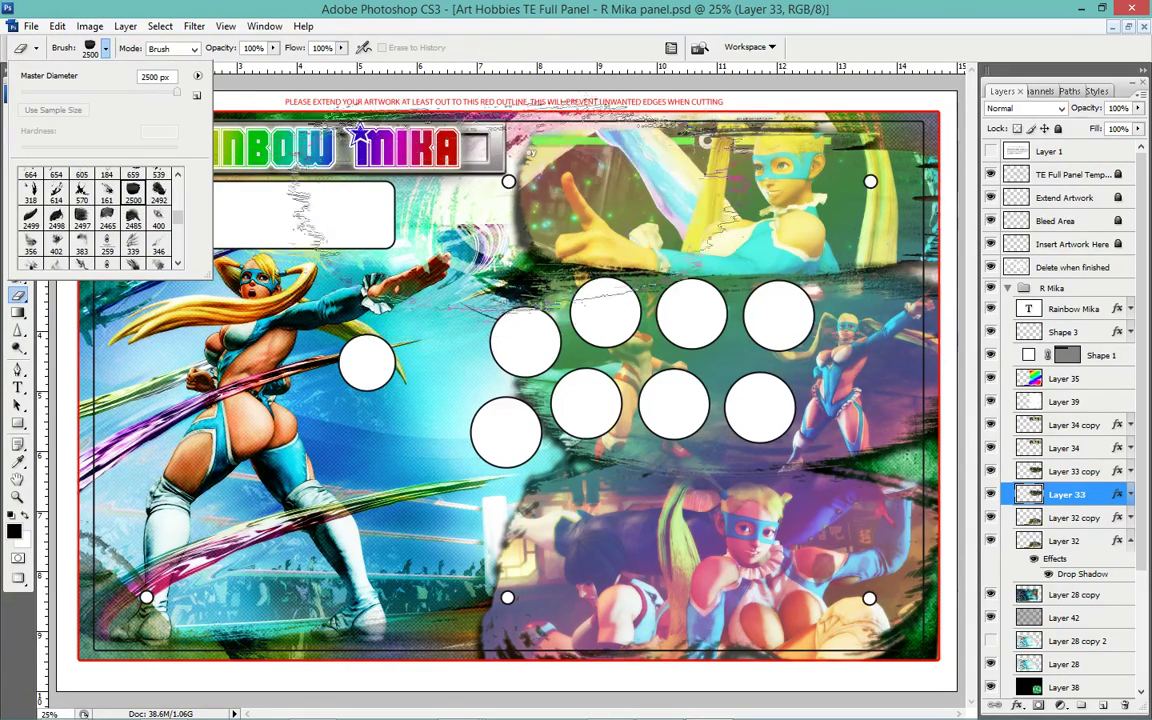
left_click_drag(690, 175, 620, 180)
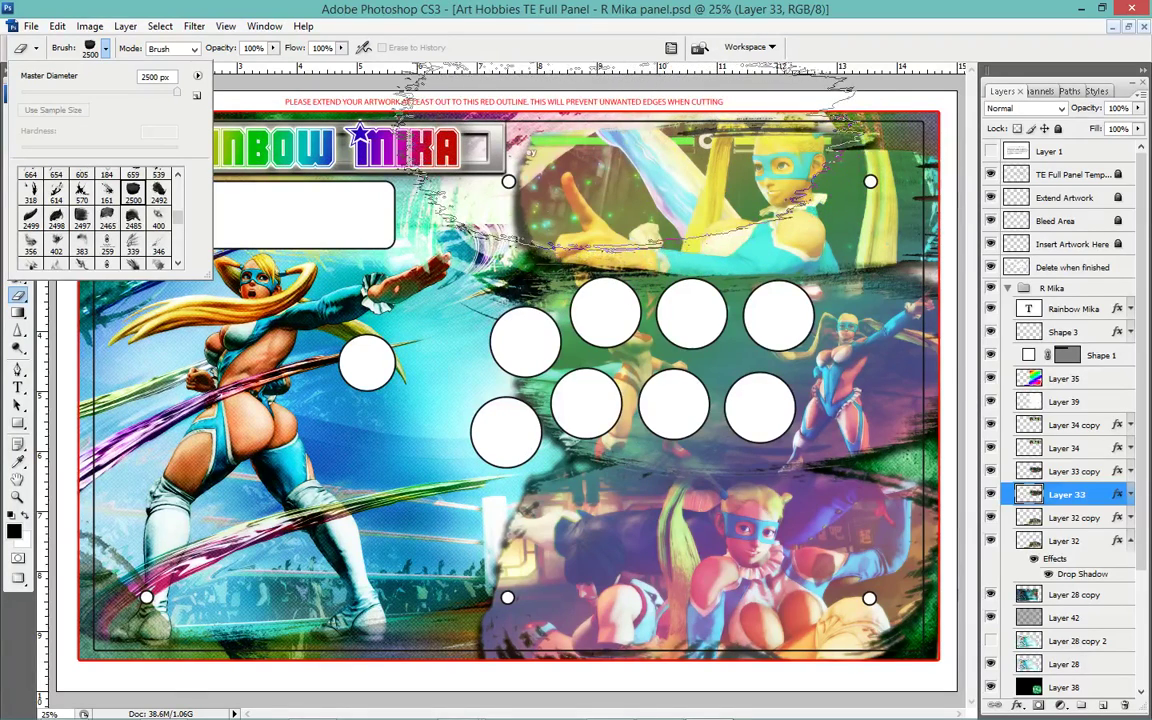
left_click(1060, 663)
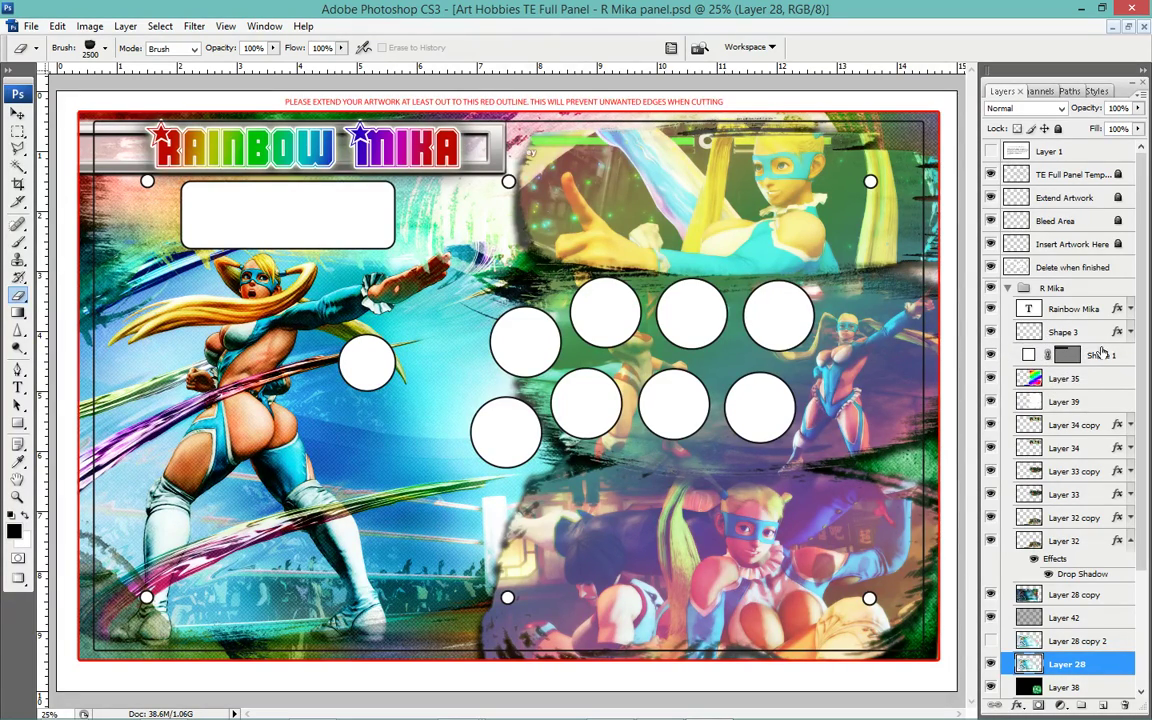
Edit the title's gradient overlay and lighten the red stop to saturation 75, brightness 100.
left_click(1075, 312)
double_click(1045, 305)
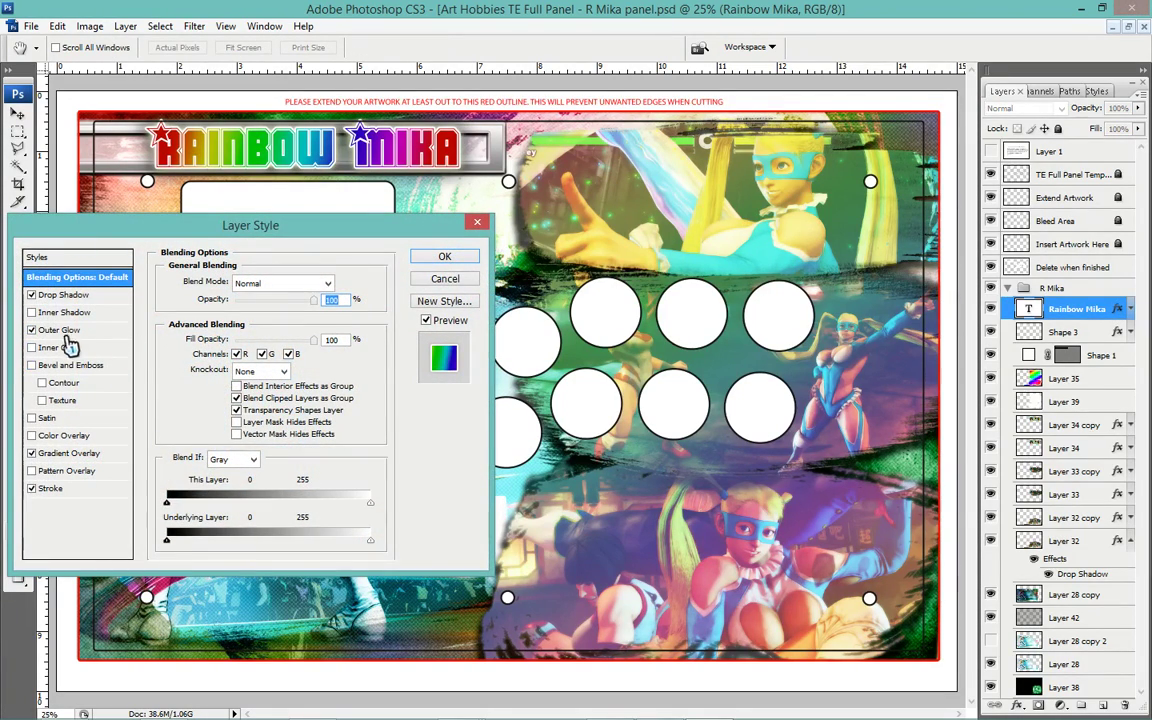
left_click(72, 454)
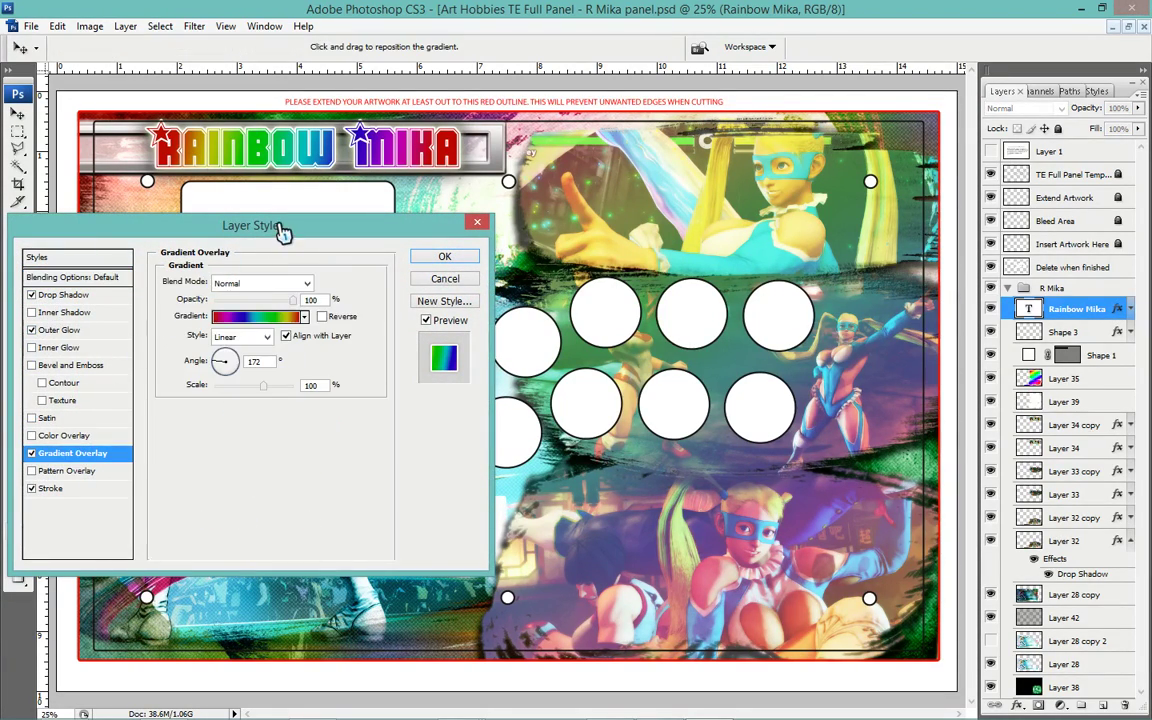
left_click(257, 319)
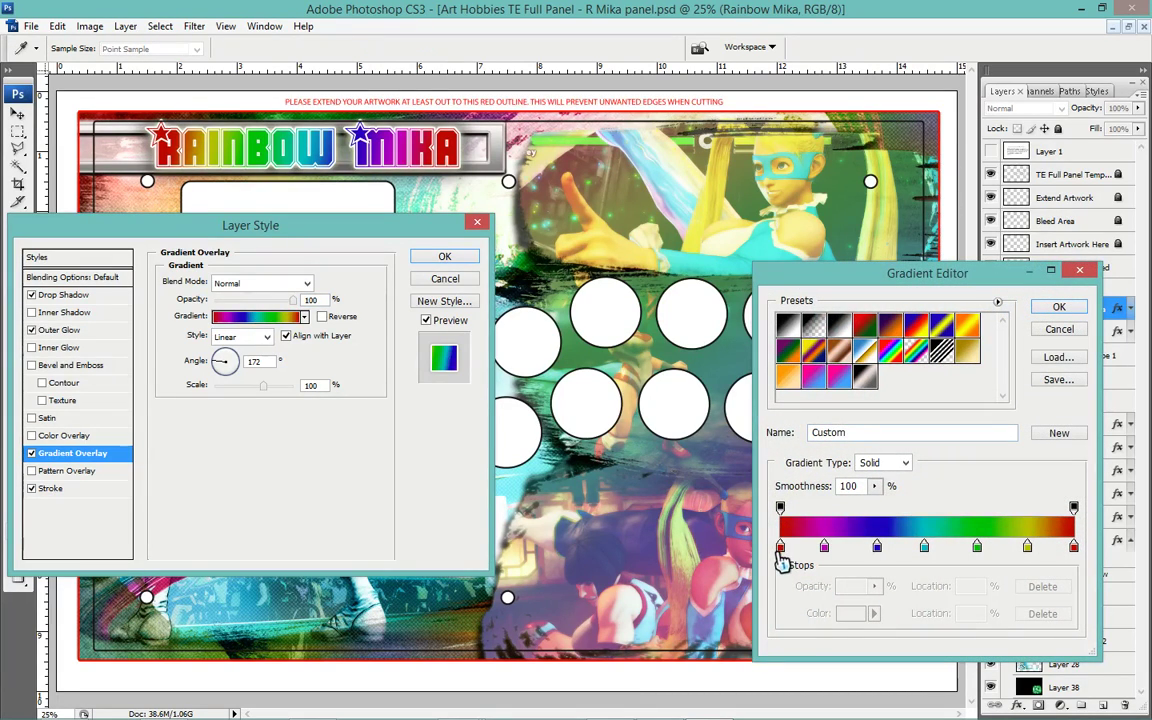
left_click(781, 545)
left_click(840, 615)
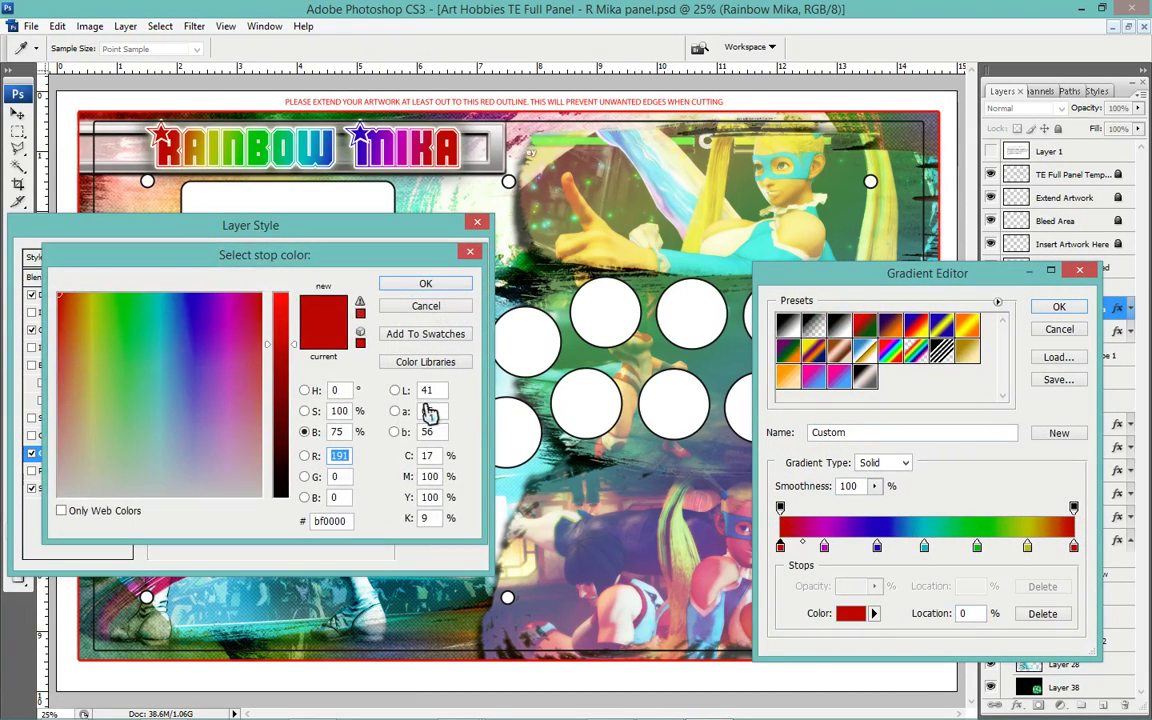
left_click(345, 432)
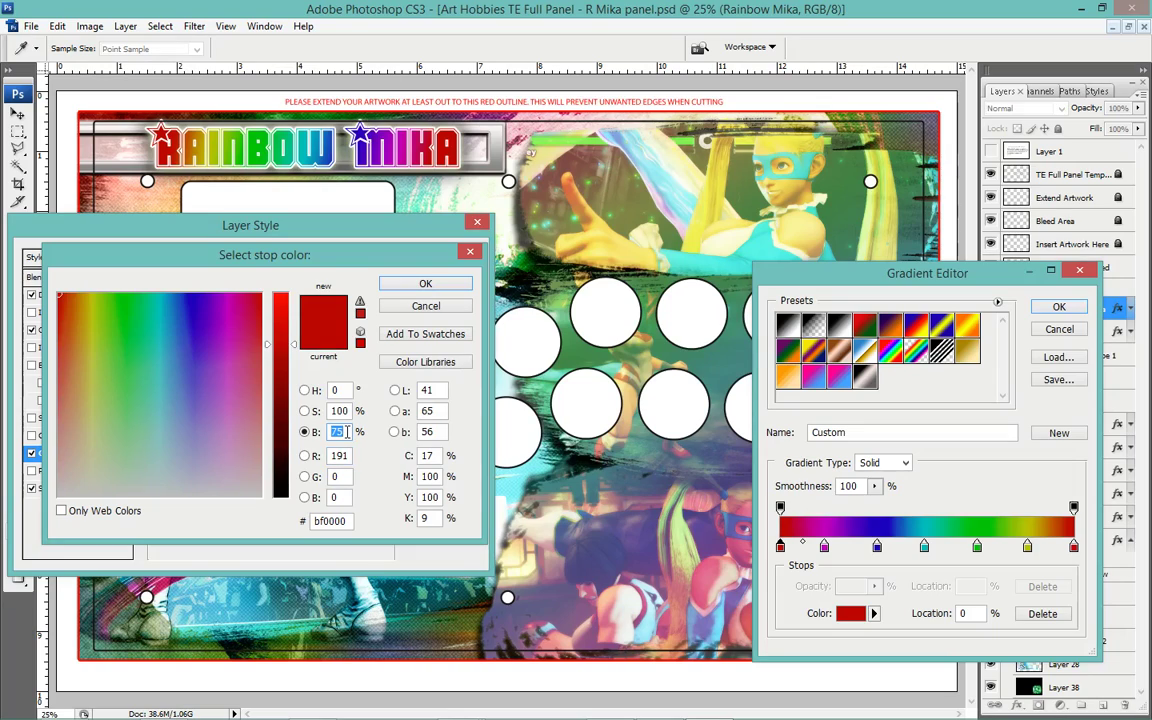
type("100")
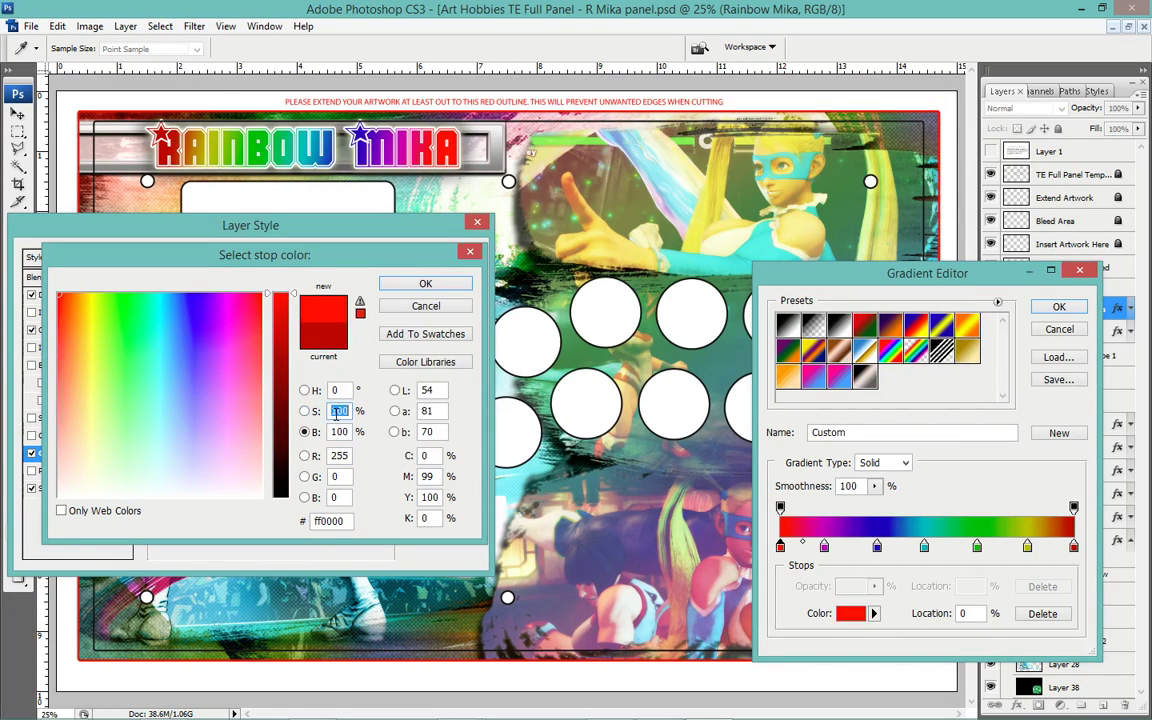
type("50")
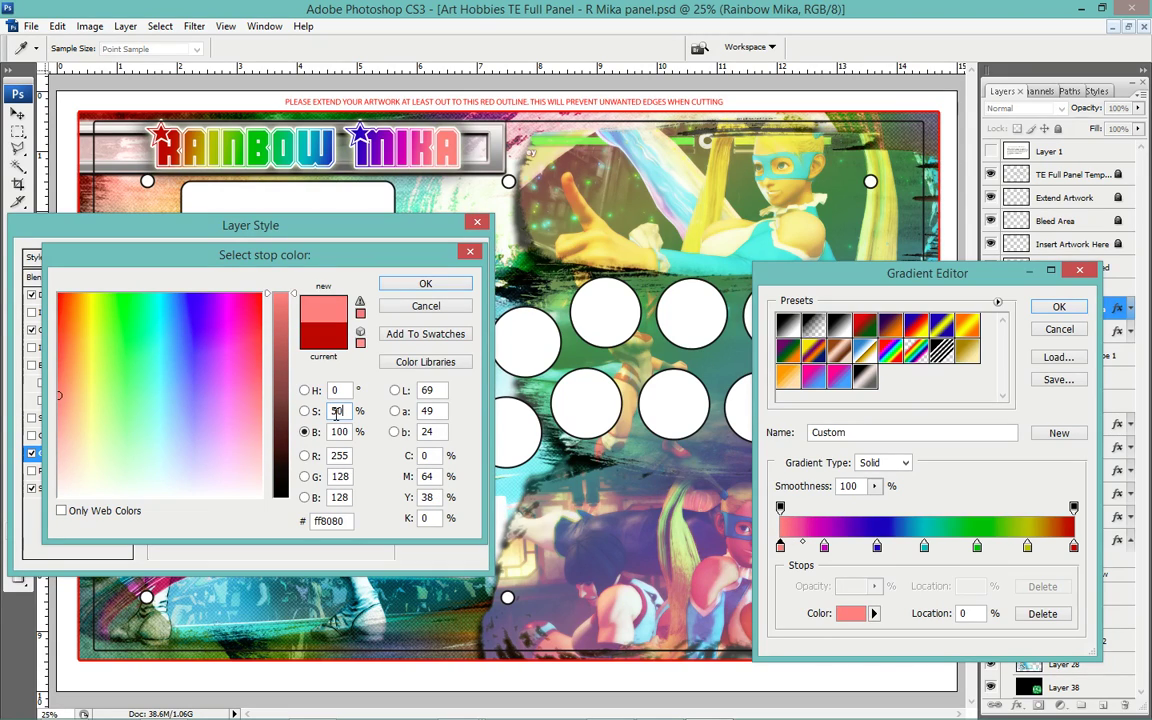
double_click(336, 412)
type("75")
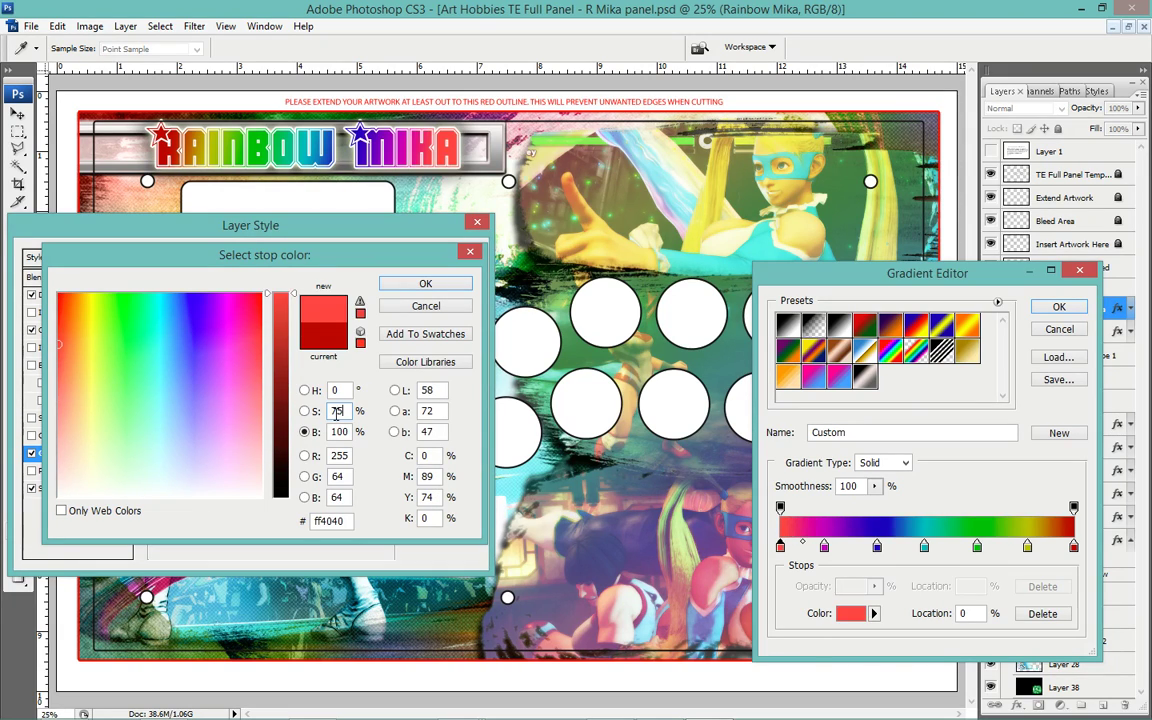
key("Return")
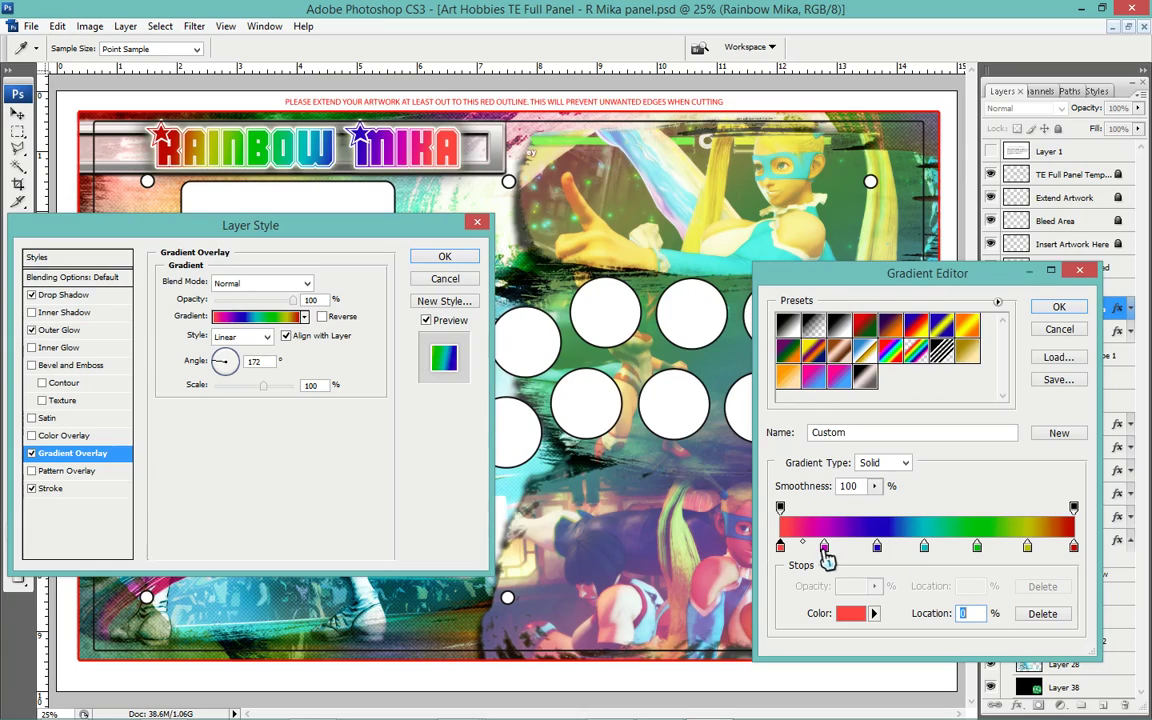
Lighten the magenta and blue stops to saturation 75, brightness 100.
left_click(824, 545)
left_click(842, 613)
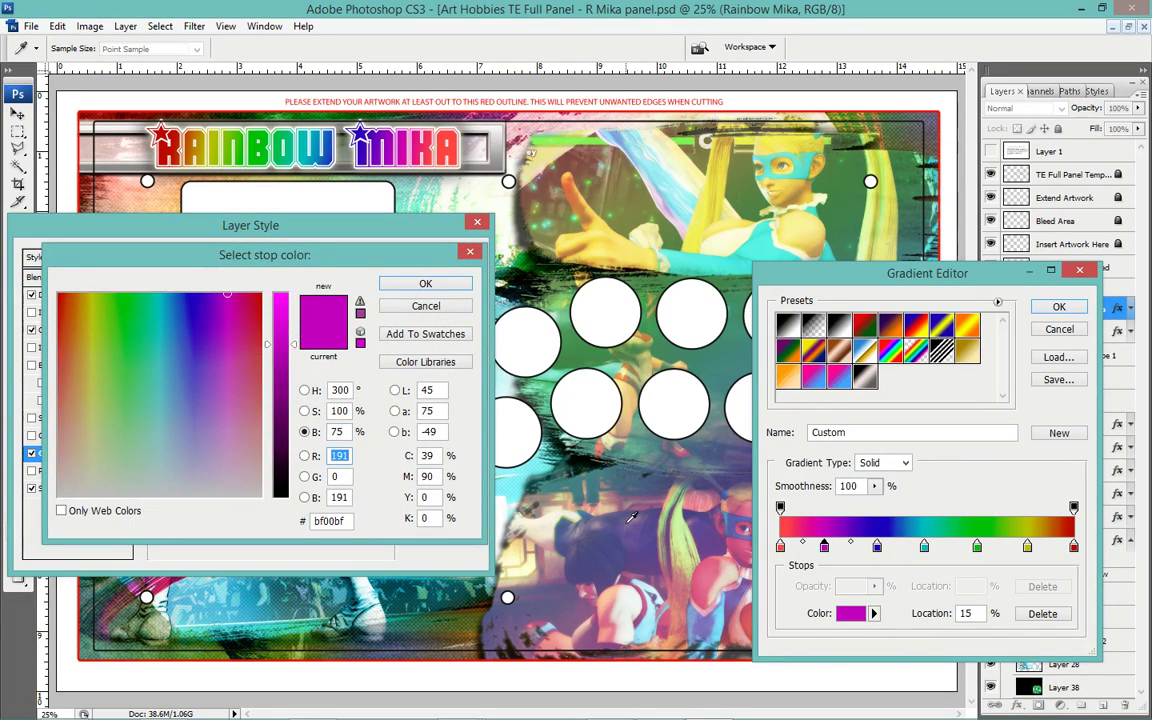
key("shift+Tab")
type("1")
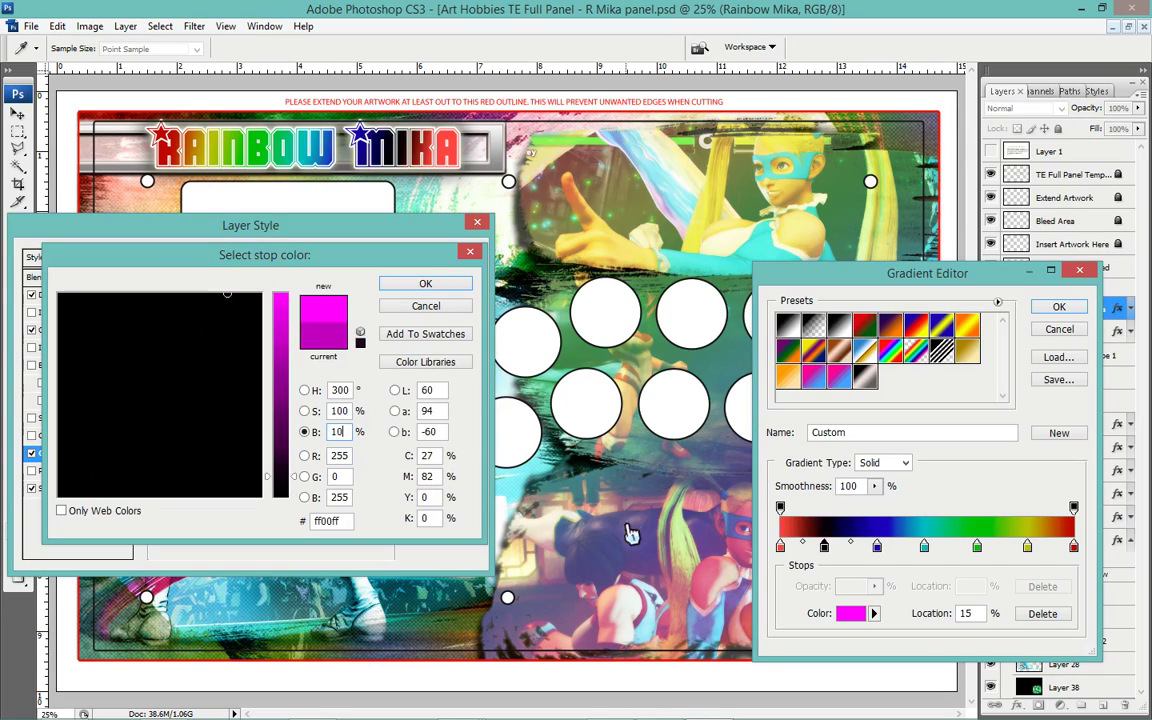
type("00")
key("shift+Tab")
type("75")
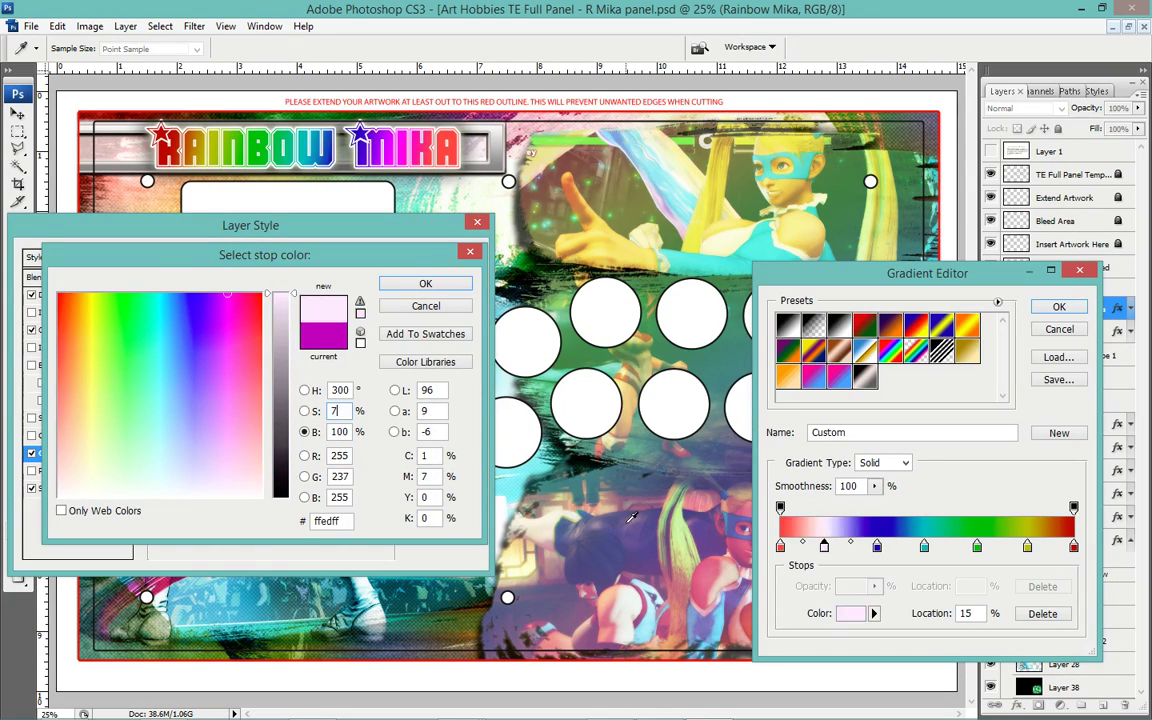
key("Return")
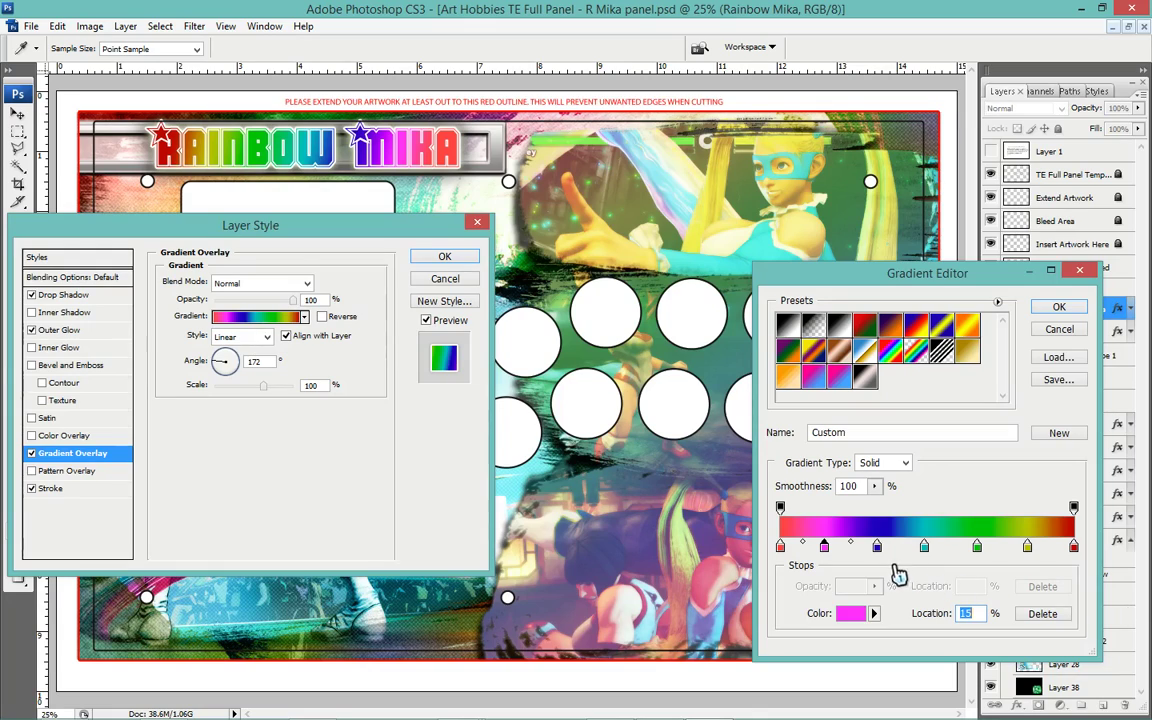
double_click(877, 547)
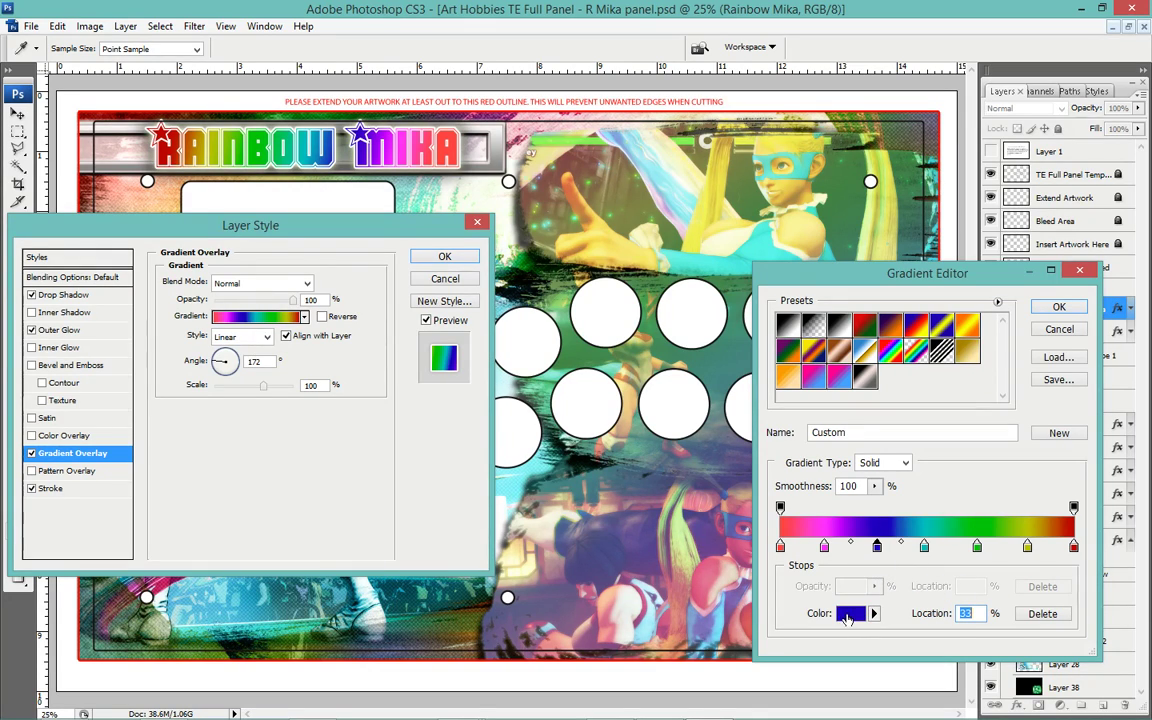
double_click(341, 411)
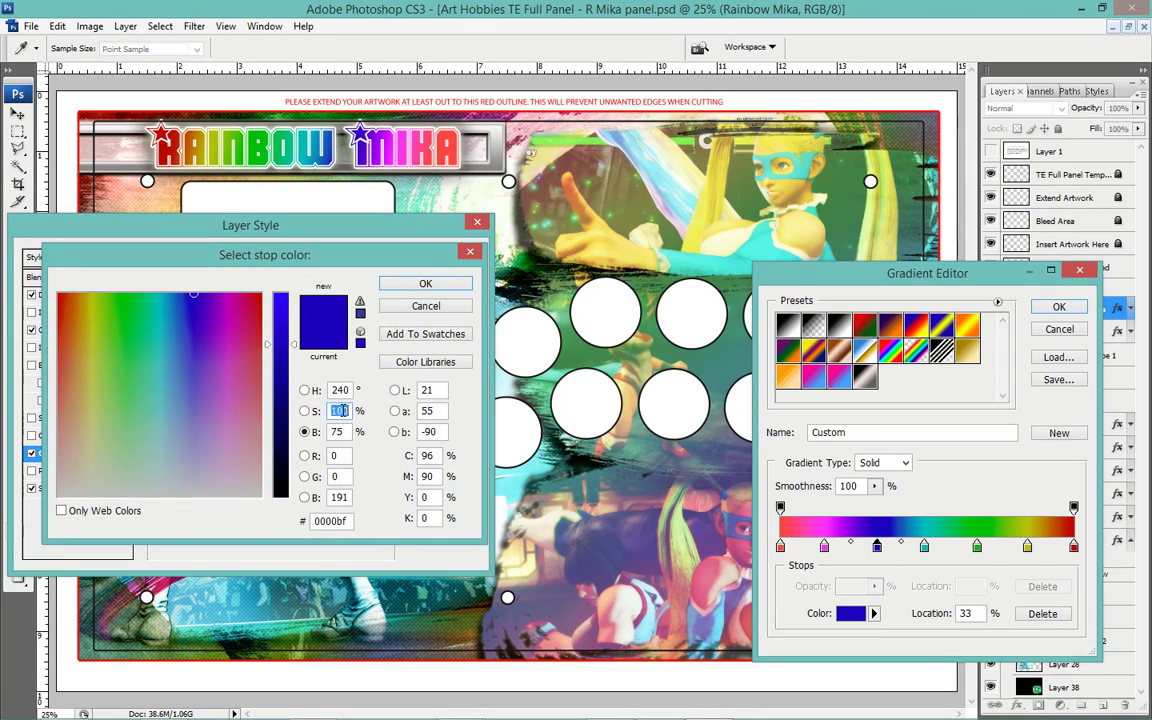
type("75")
type("10")
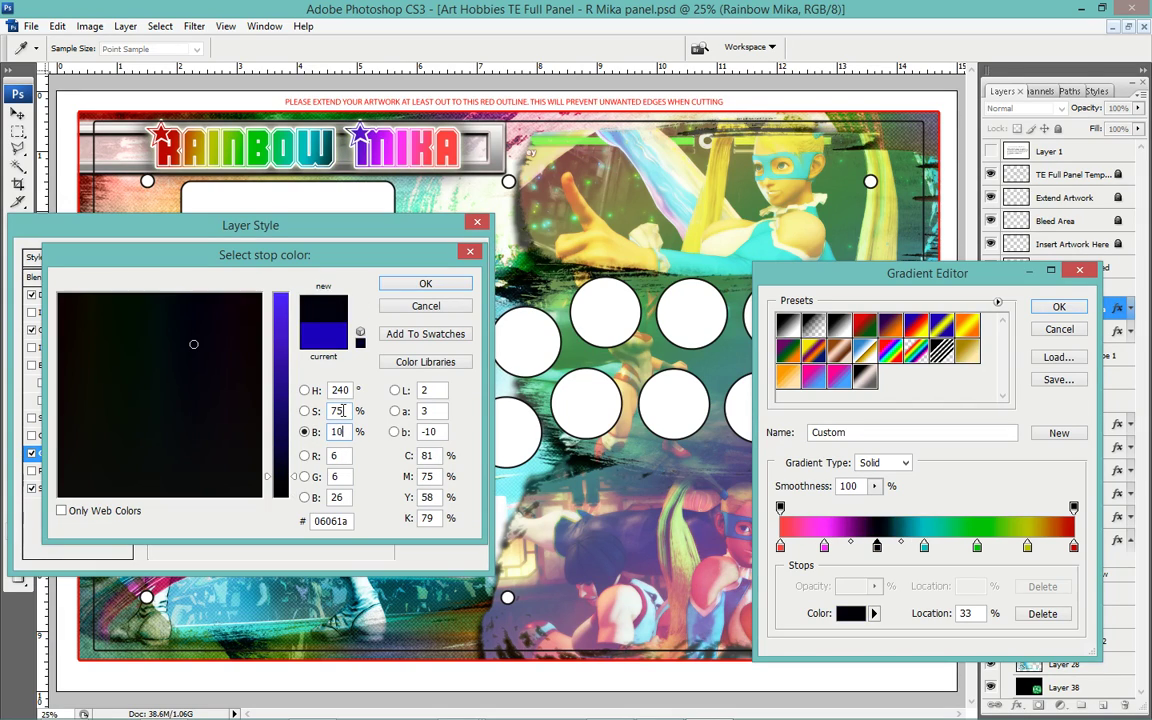
type("0")
key("Return")
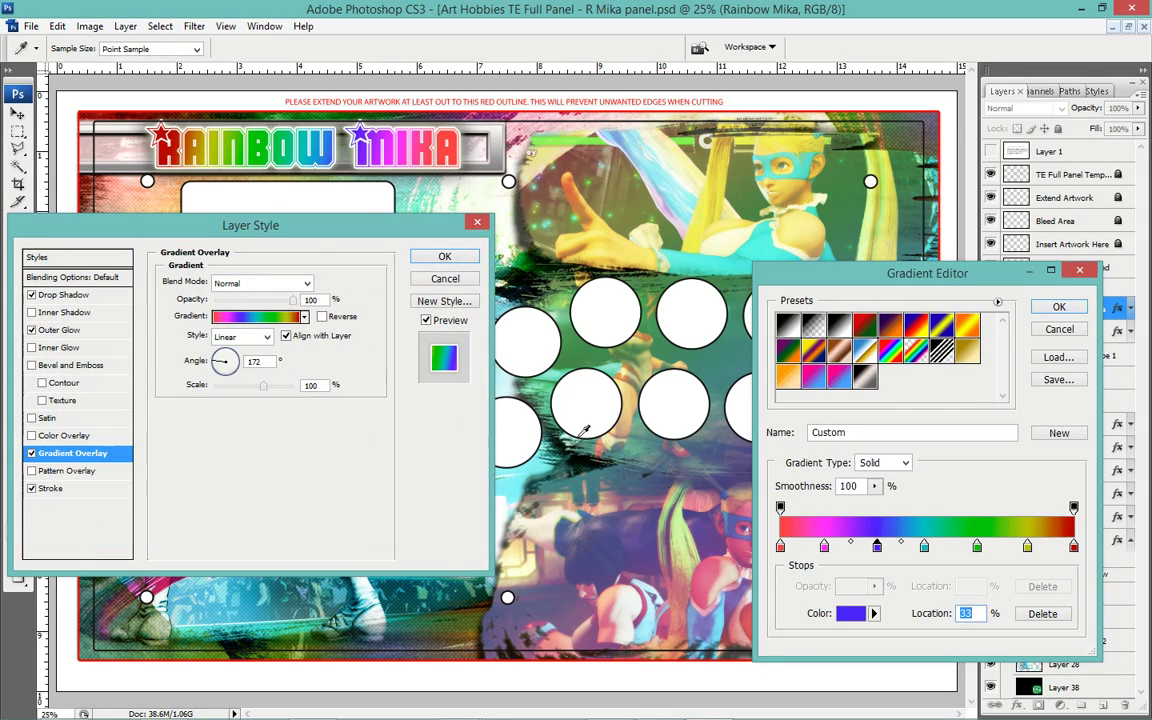
Lighten the cyan and green stops to saturation 75, brightness 100.
left_click(924, 546)
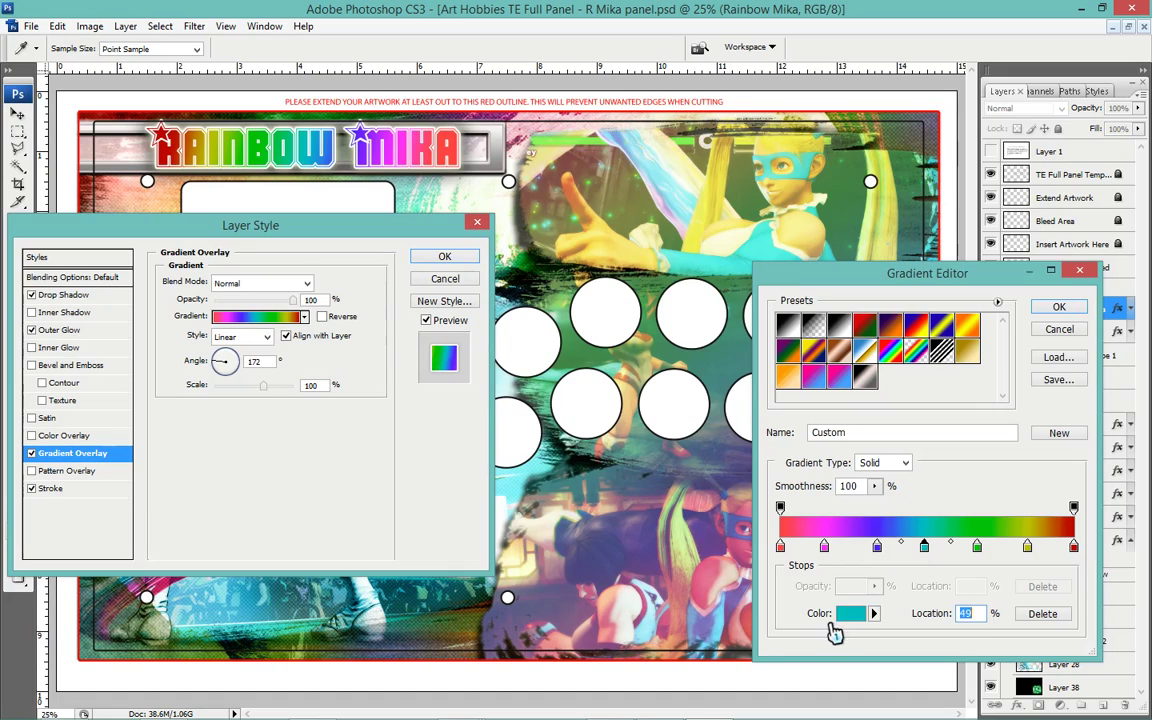
left_click(850, 613)
double_click(340, 410)
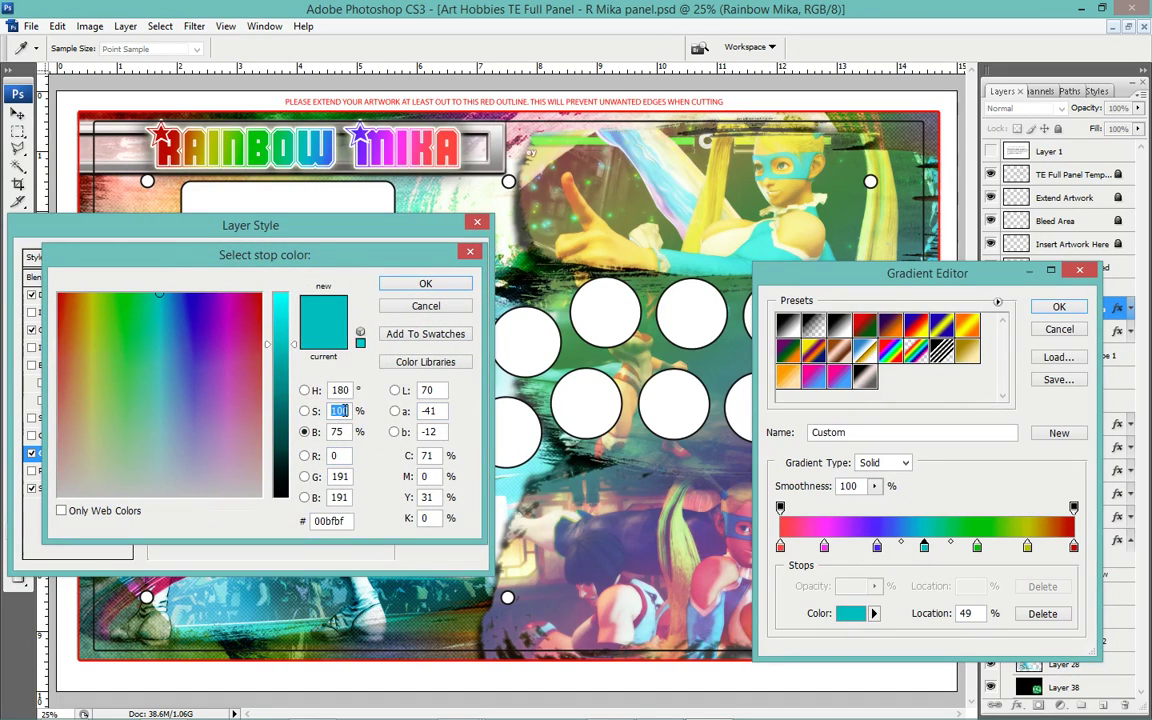
type("75")
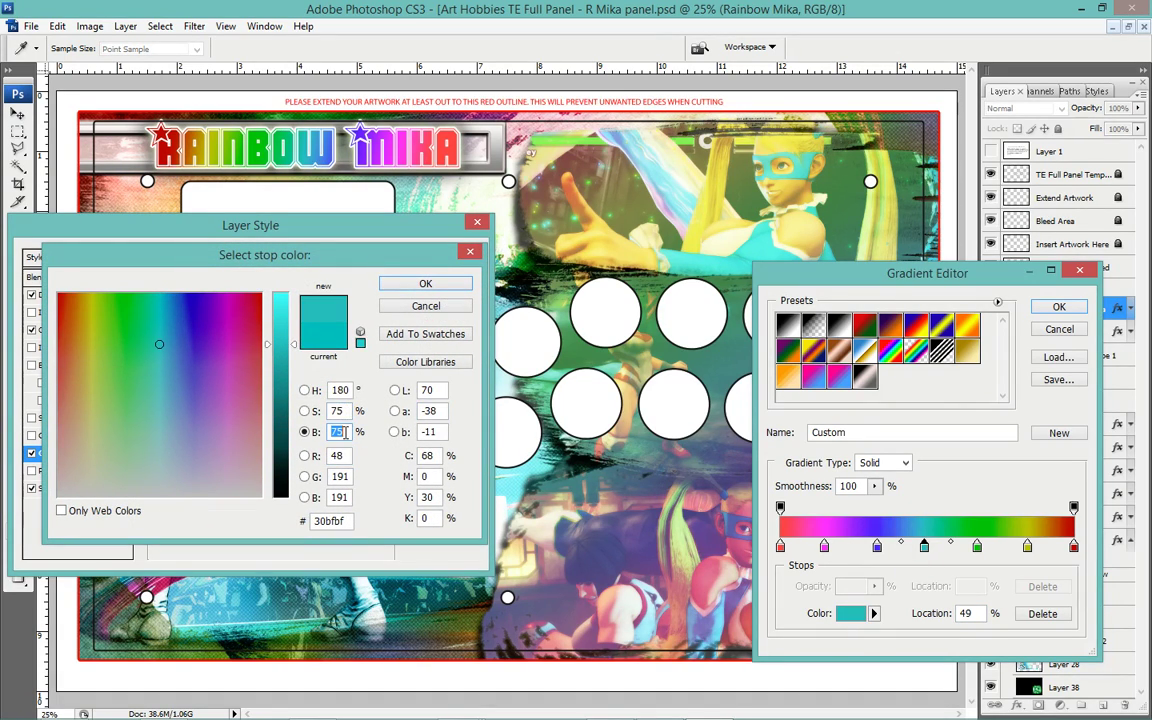
type("100")
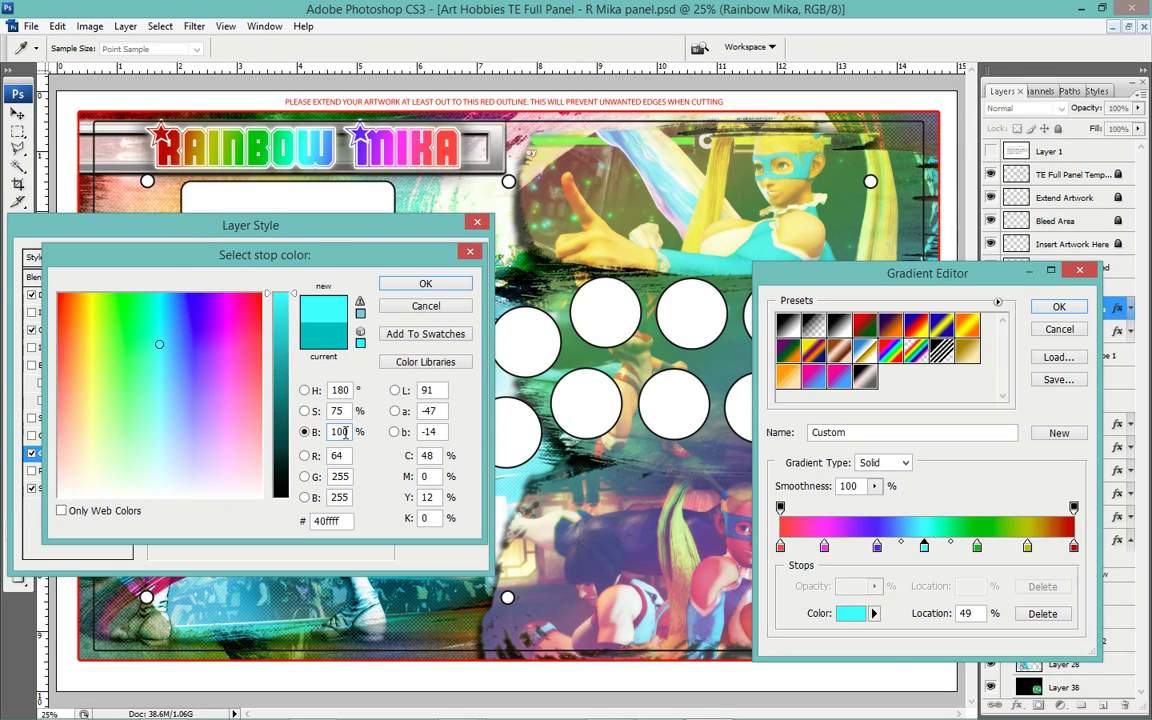
double_click(345, 432)
type("75")
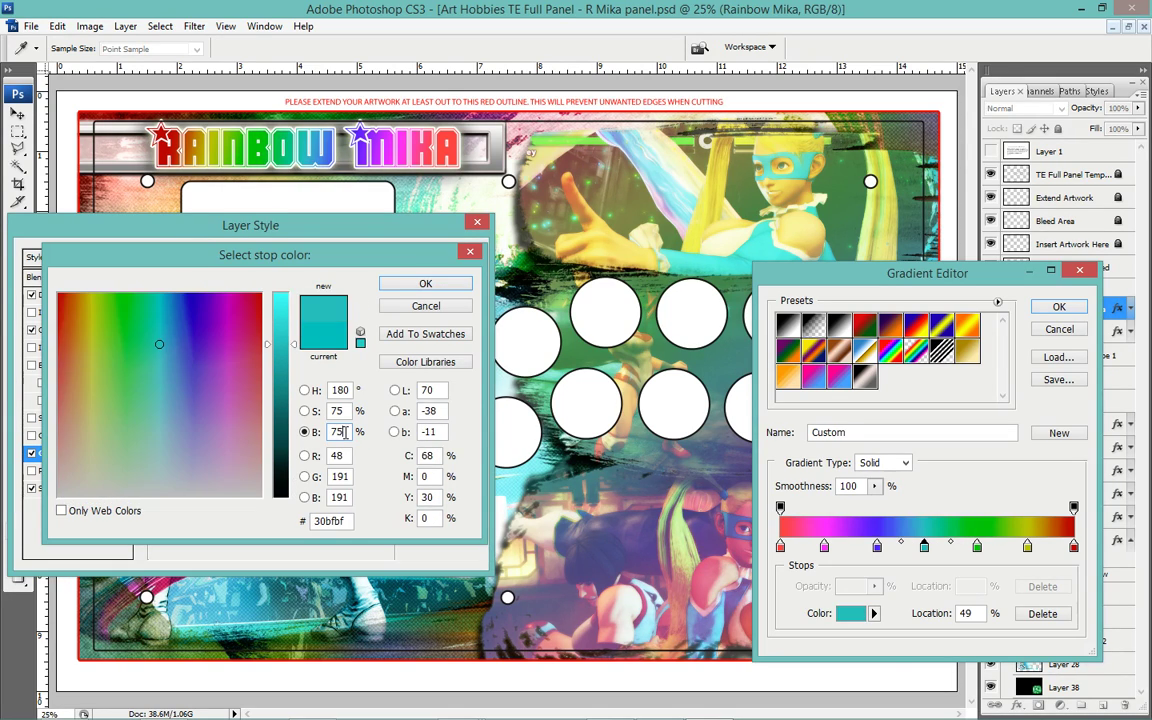
key("Return")
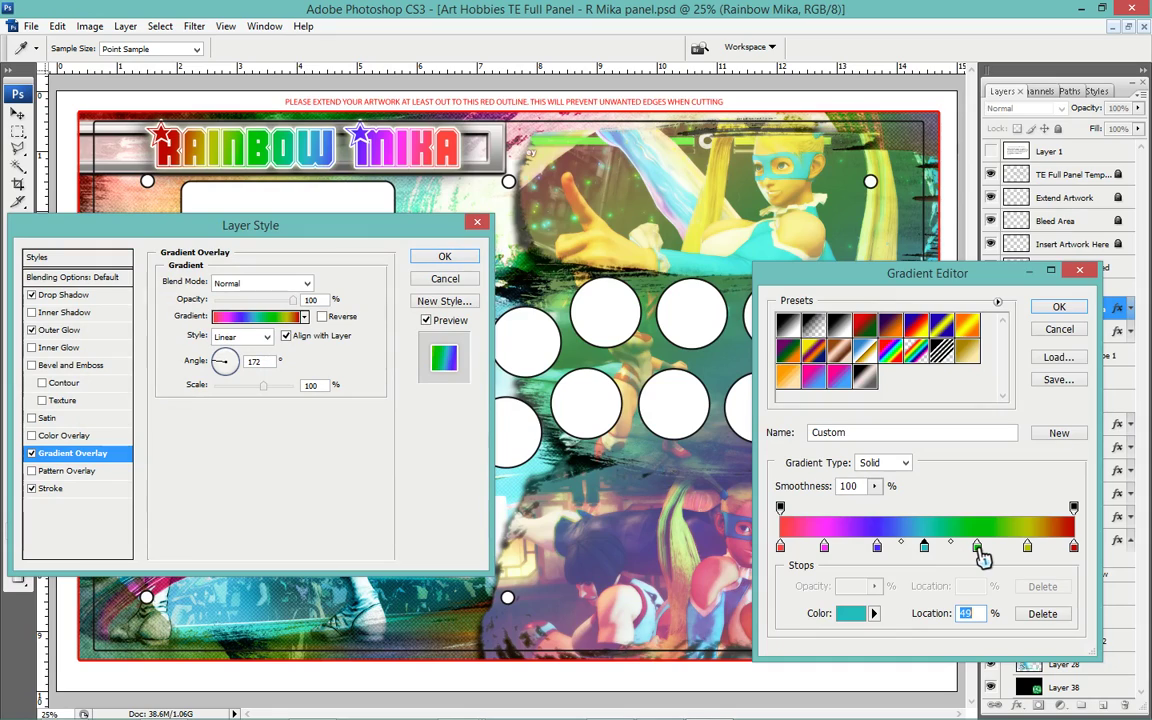
left_click(978, 547)
left_click(849, 613)
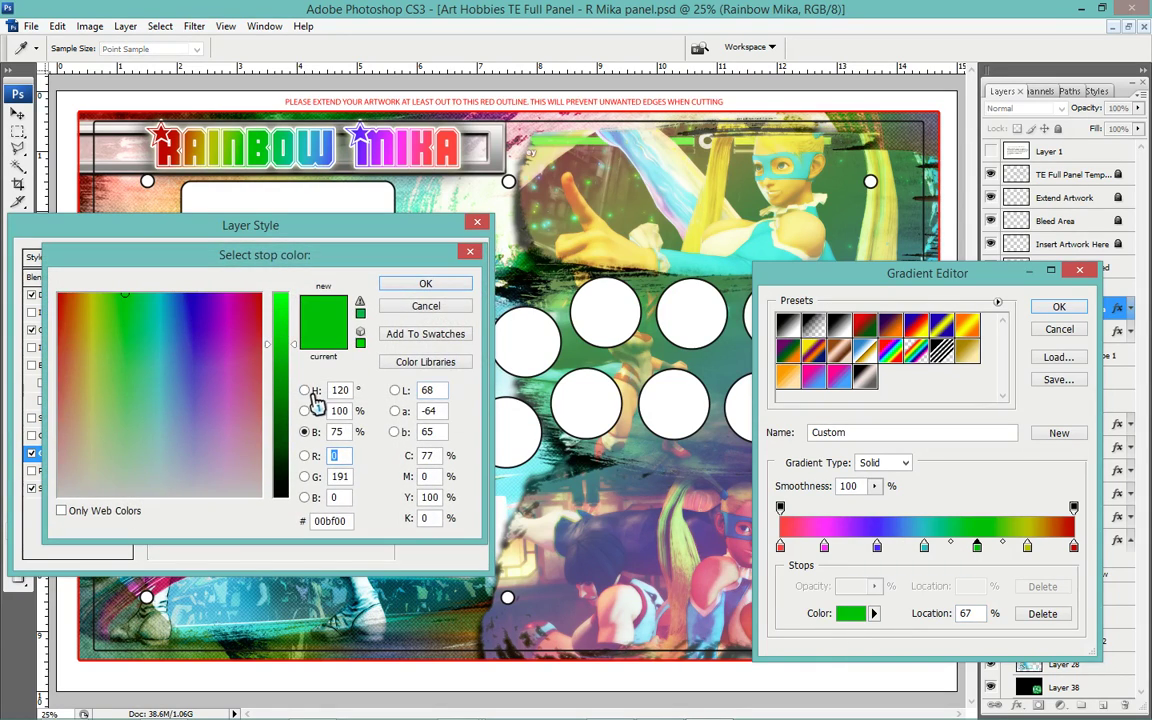
type("75")
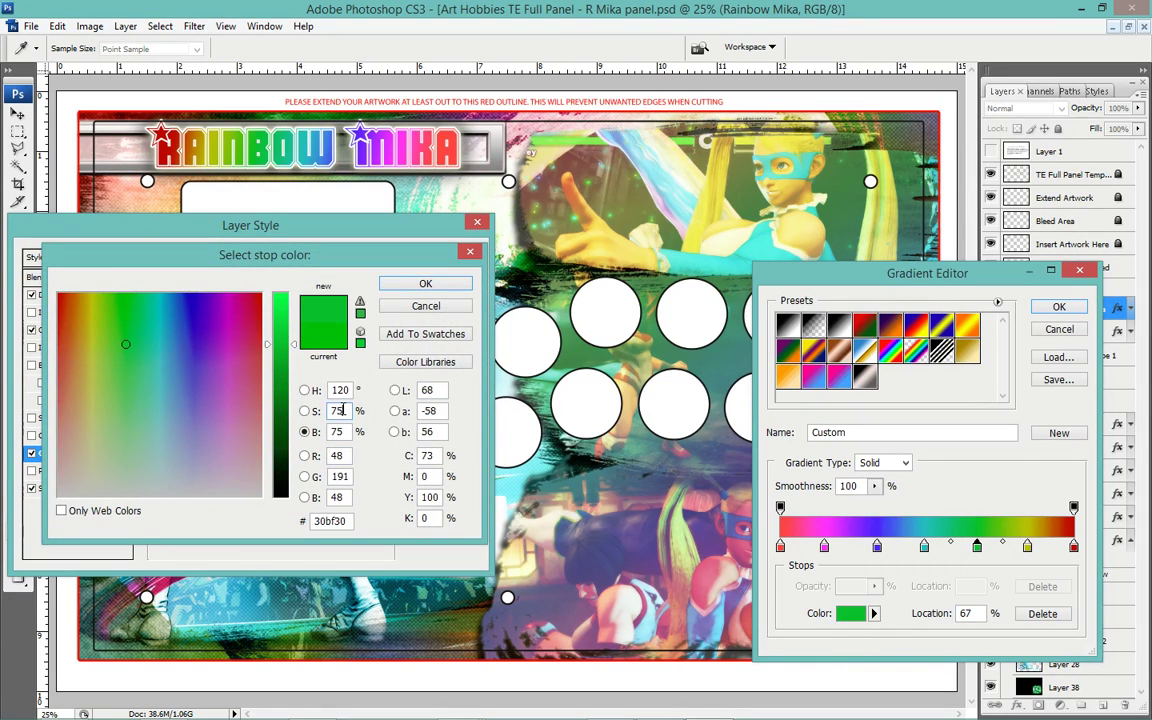
type("10")
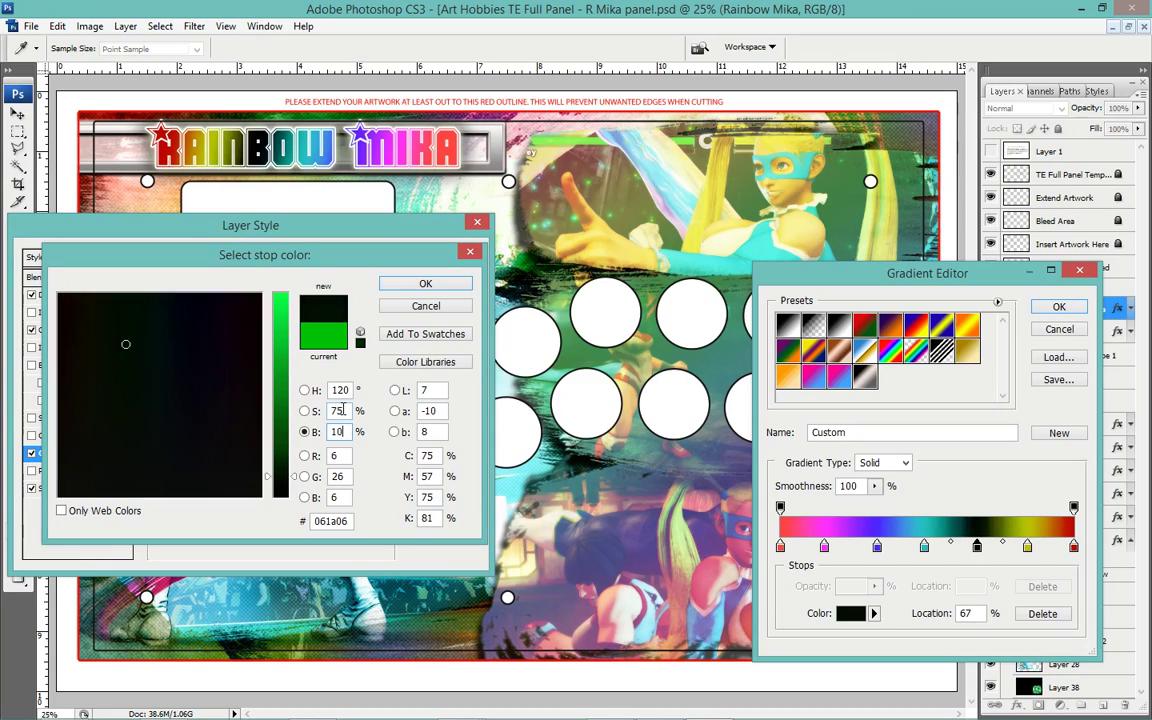
type("0")
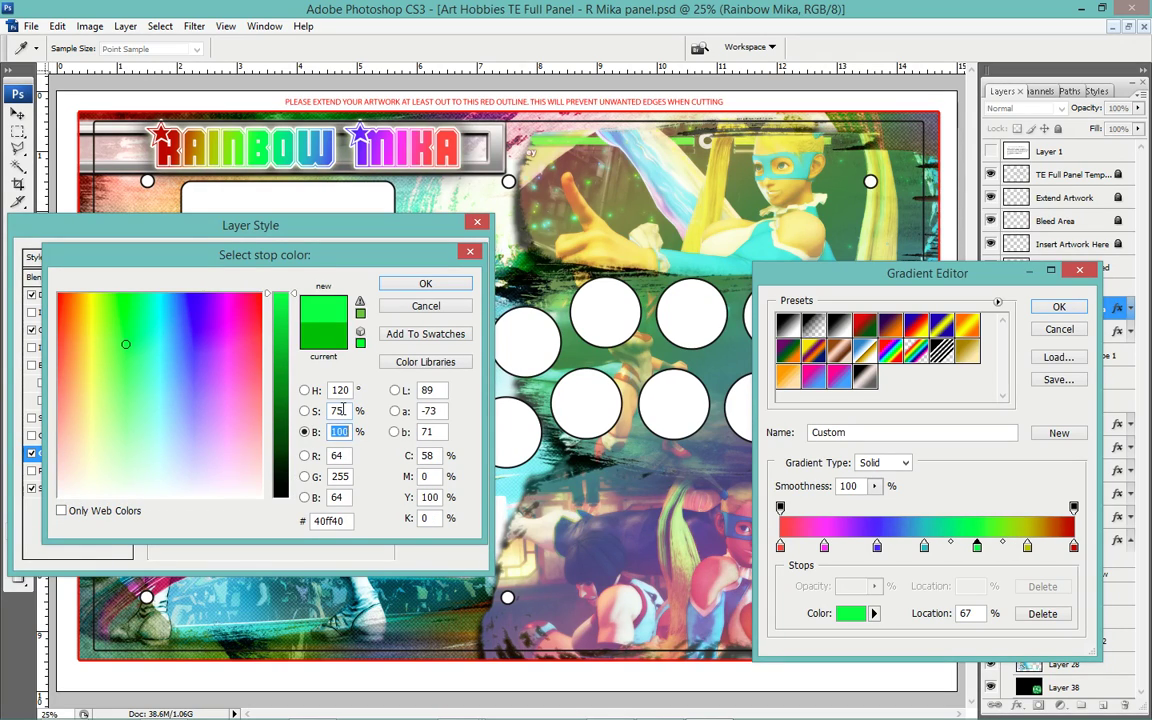
key("Return")
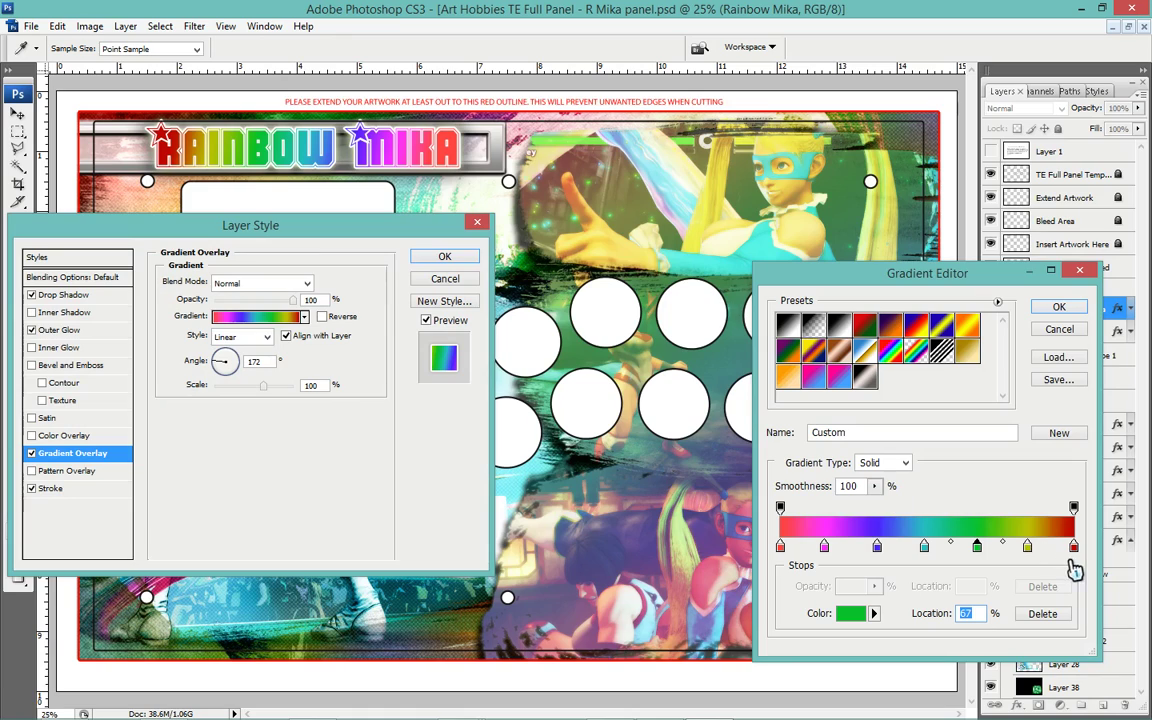
Turn the 84% yellow stop into a paler golden ffd040 and accept the gradient.
left_click(1028, 546)
left_click(850, 613)
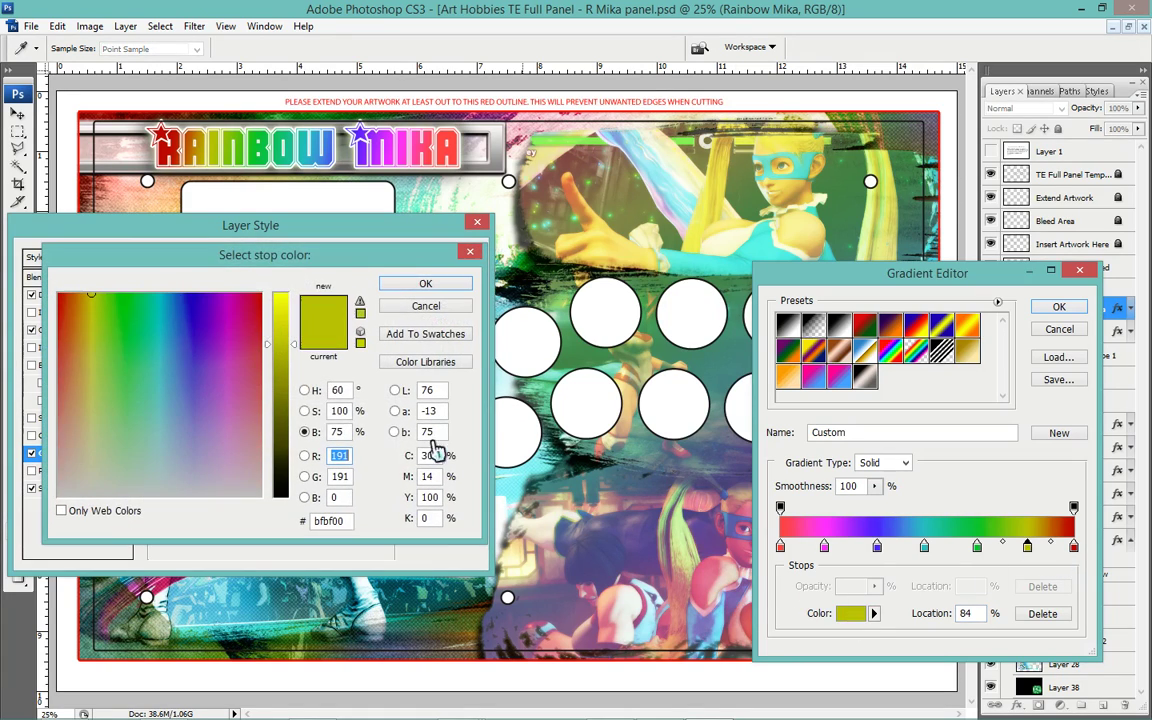
double_click(344, 431)
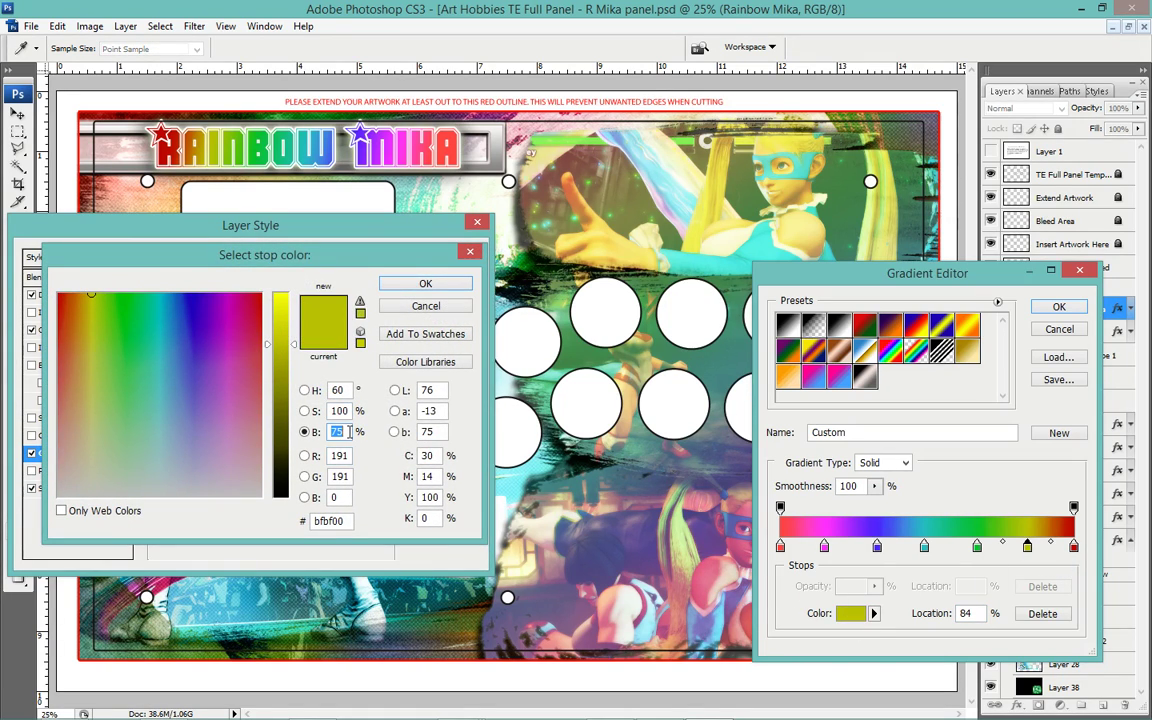
type("100")
key("shift+Tab")
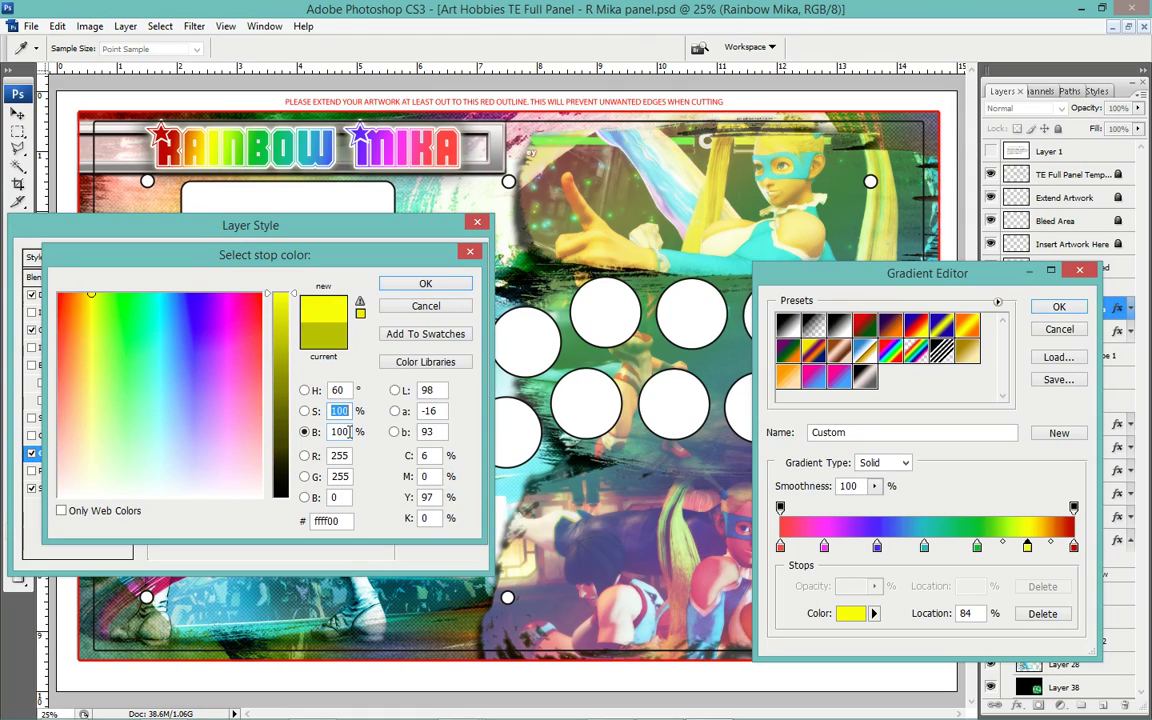
type("75")
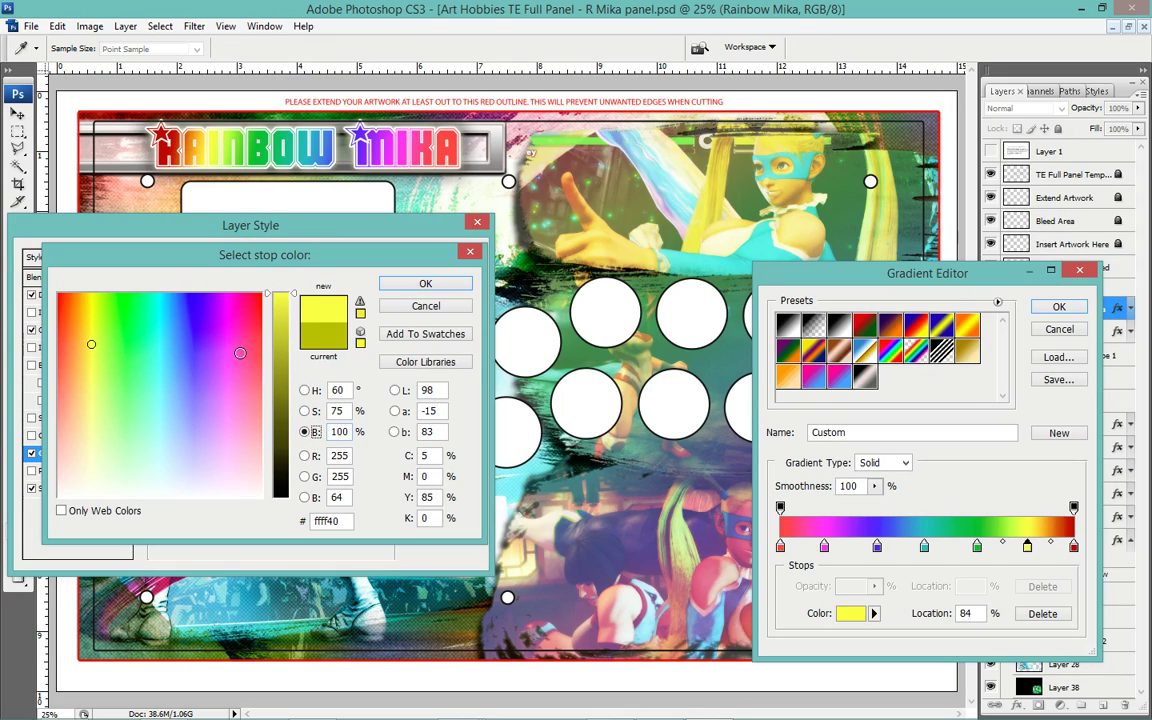
left_click(304, 390)
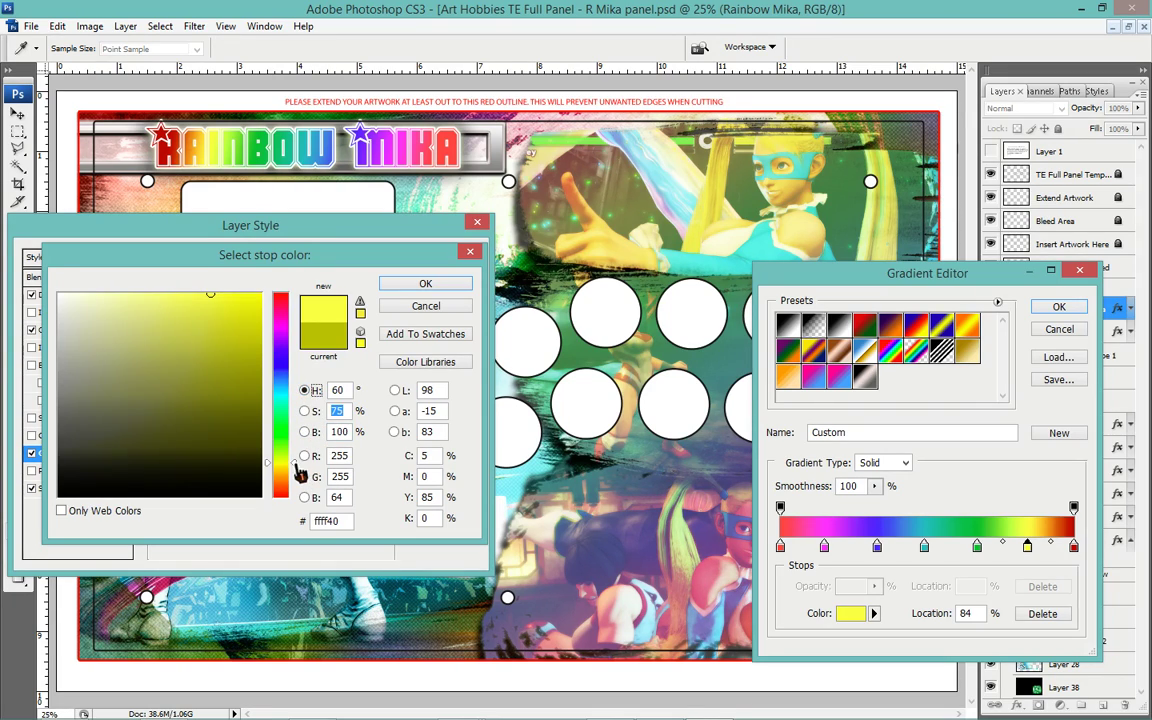
left_click_drag(300, 465, 299, 472)
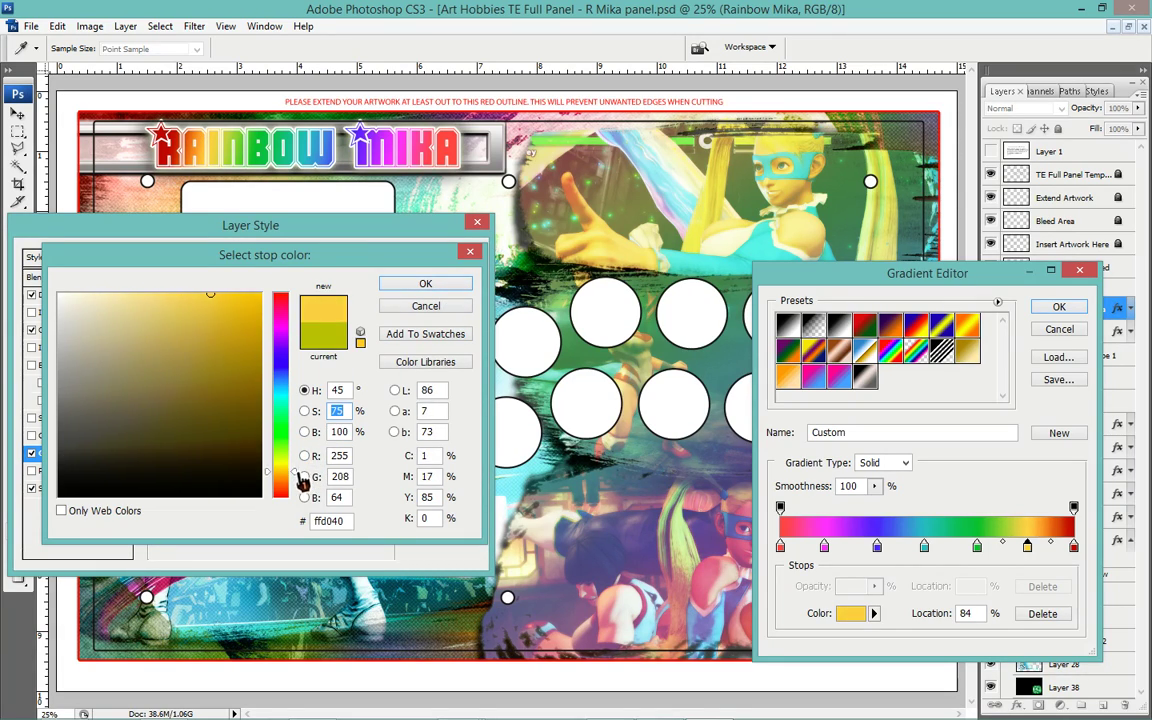
left_click(395, 288)
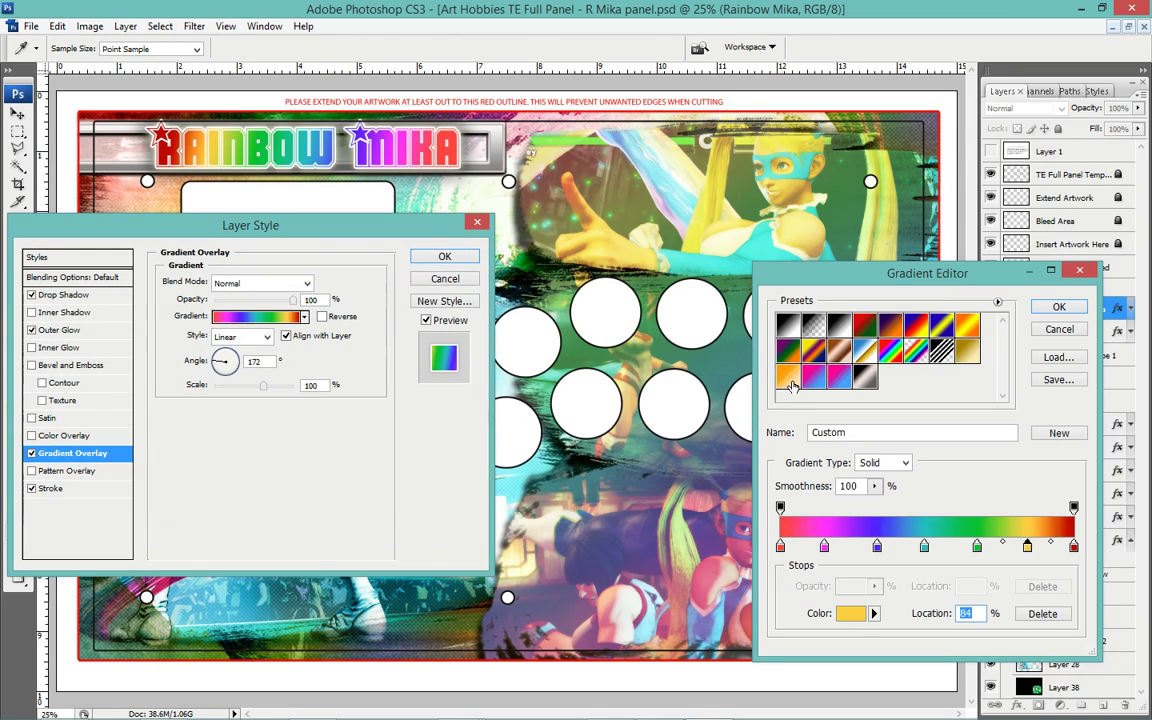
left_click(1058, 308)
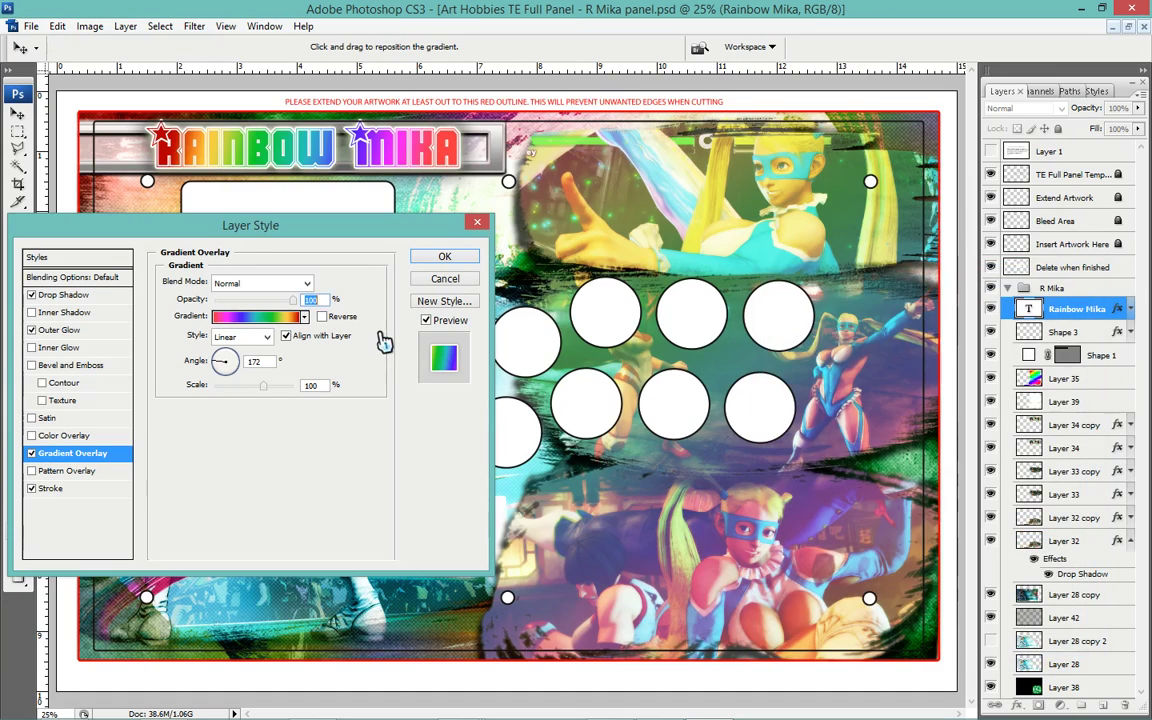
Apply the title styles, duplicate the Rainbow Mika layer and hide the original.
left_click(442, 258)
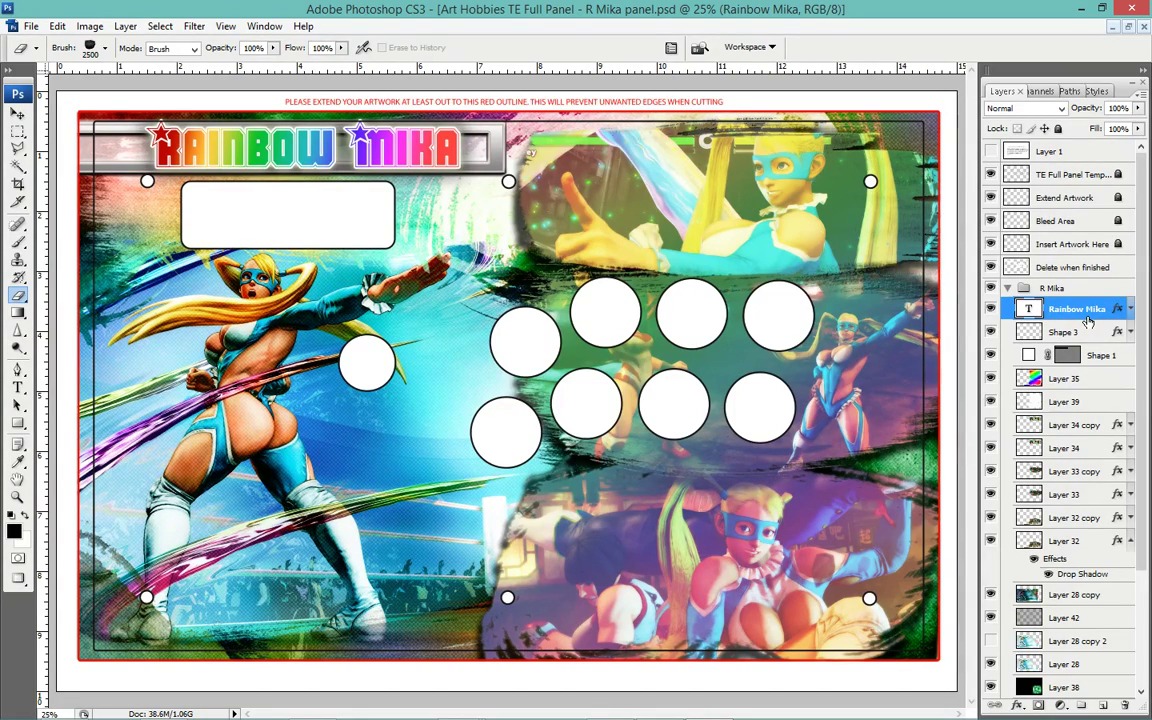
key("v")
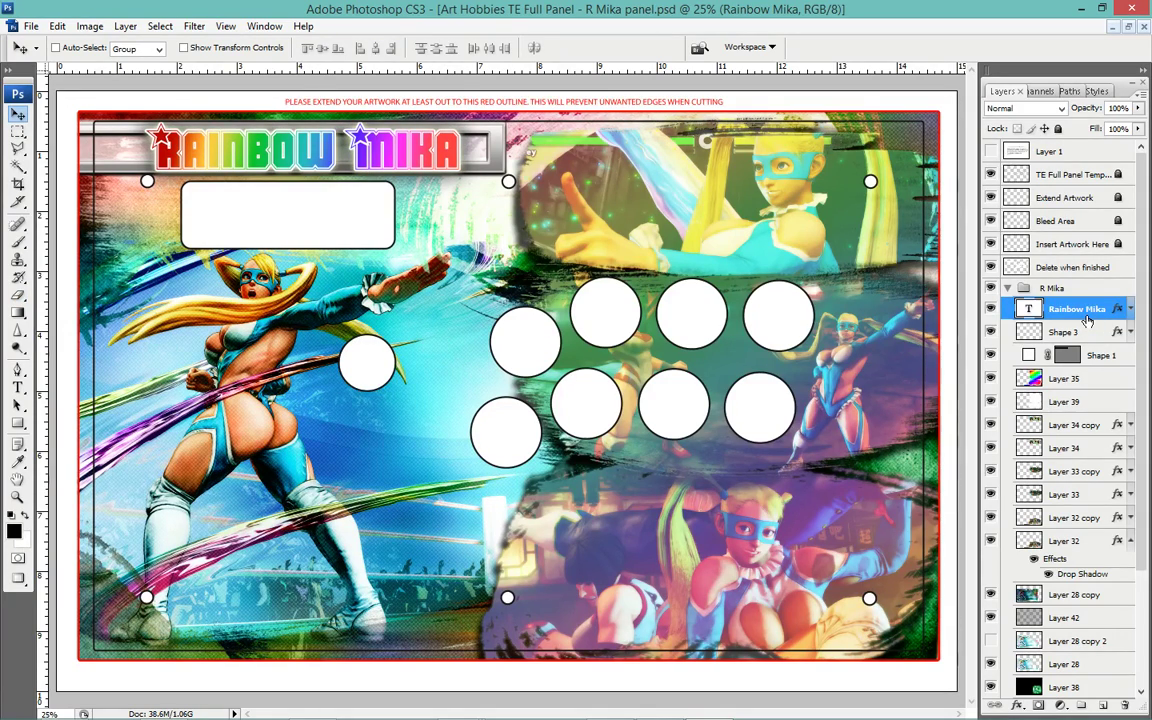
key("ctrl+j")
left_click(990, 332)
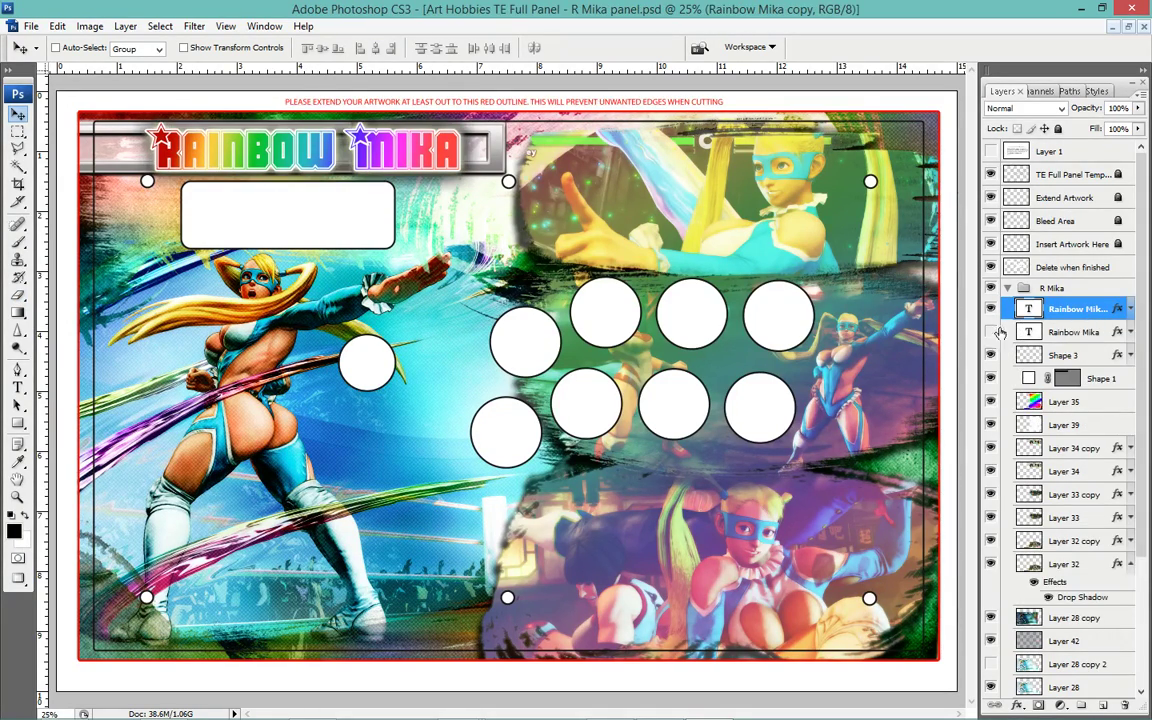
Bend the copied title's lettering with a Warp transform.
key("ctrl+t")
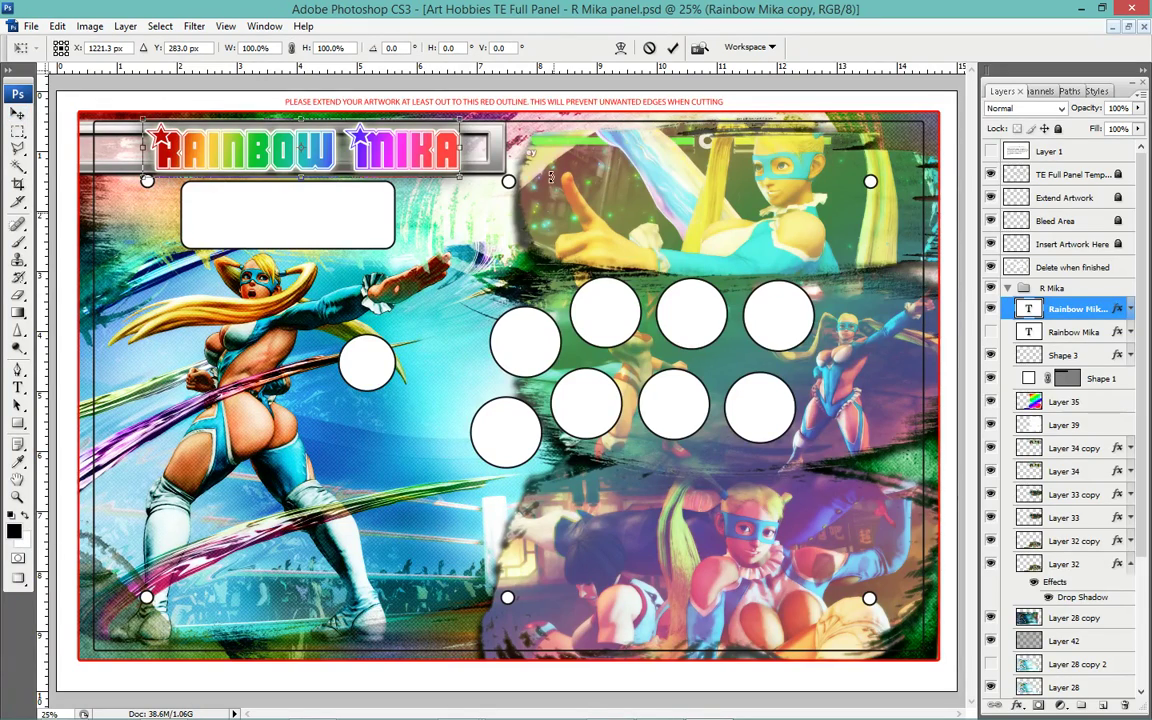
left_click(622, 48)
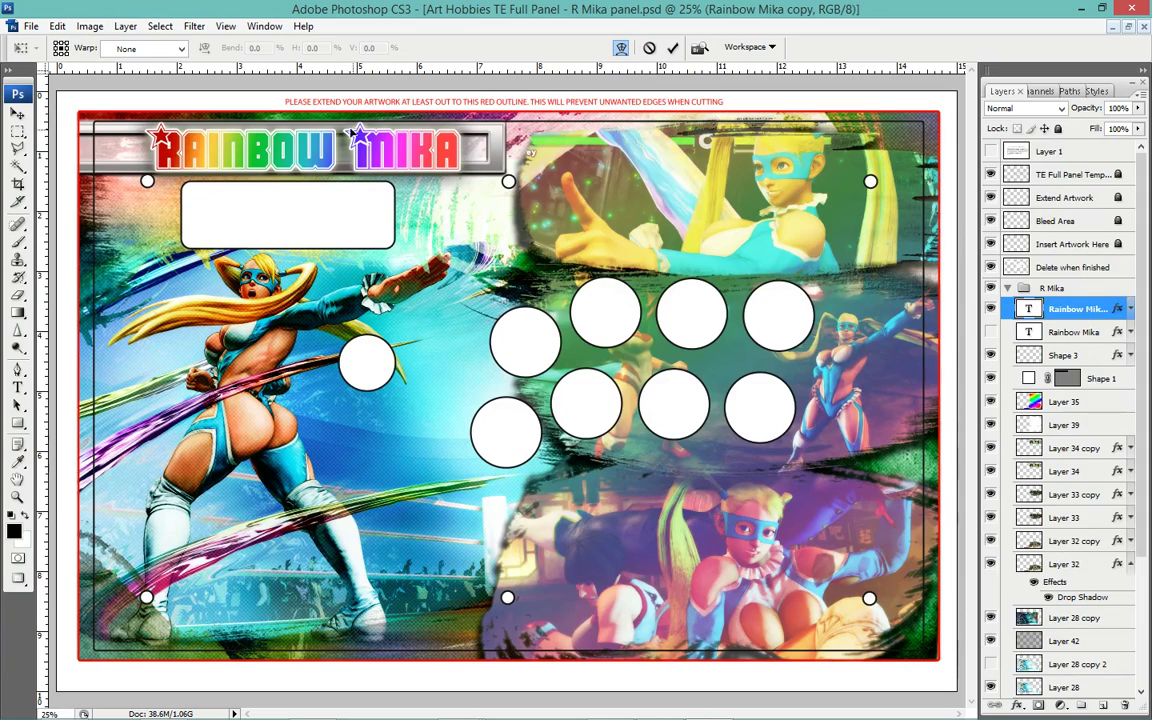
left_click(620, 48)
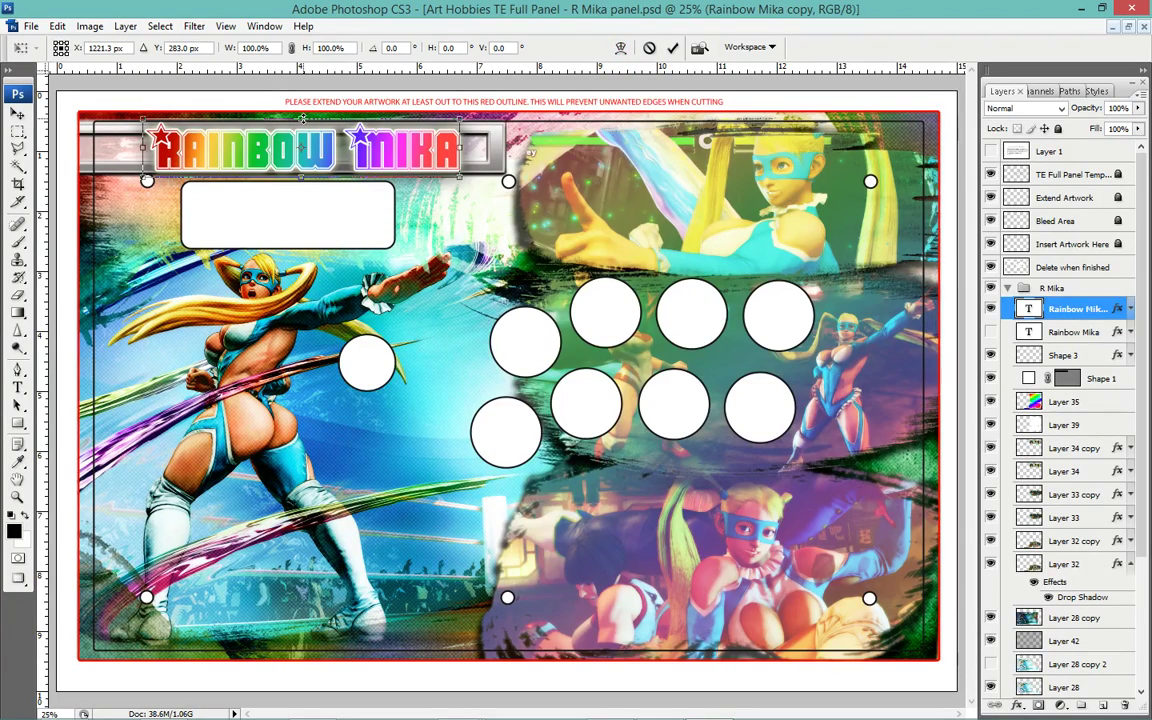
left_click(620, 47)
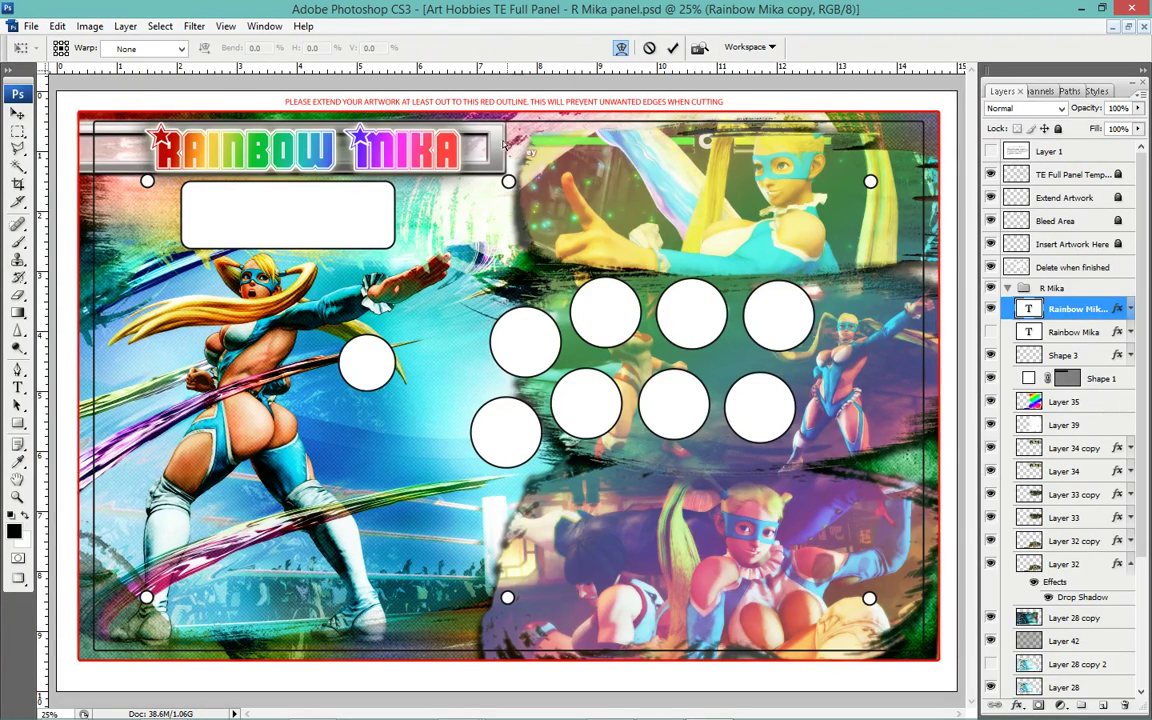
left_click_drag(322, 144, 390, 172)
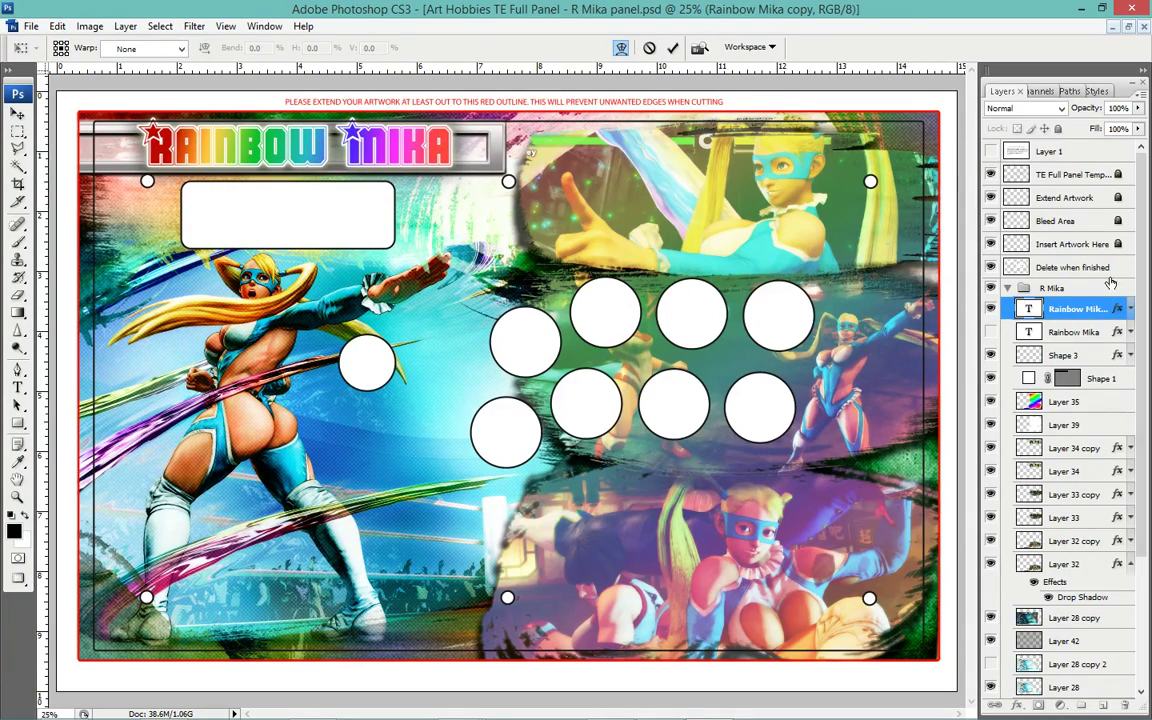
left_click(622, 48)
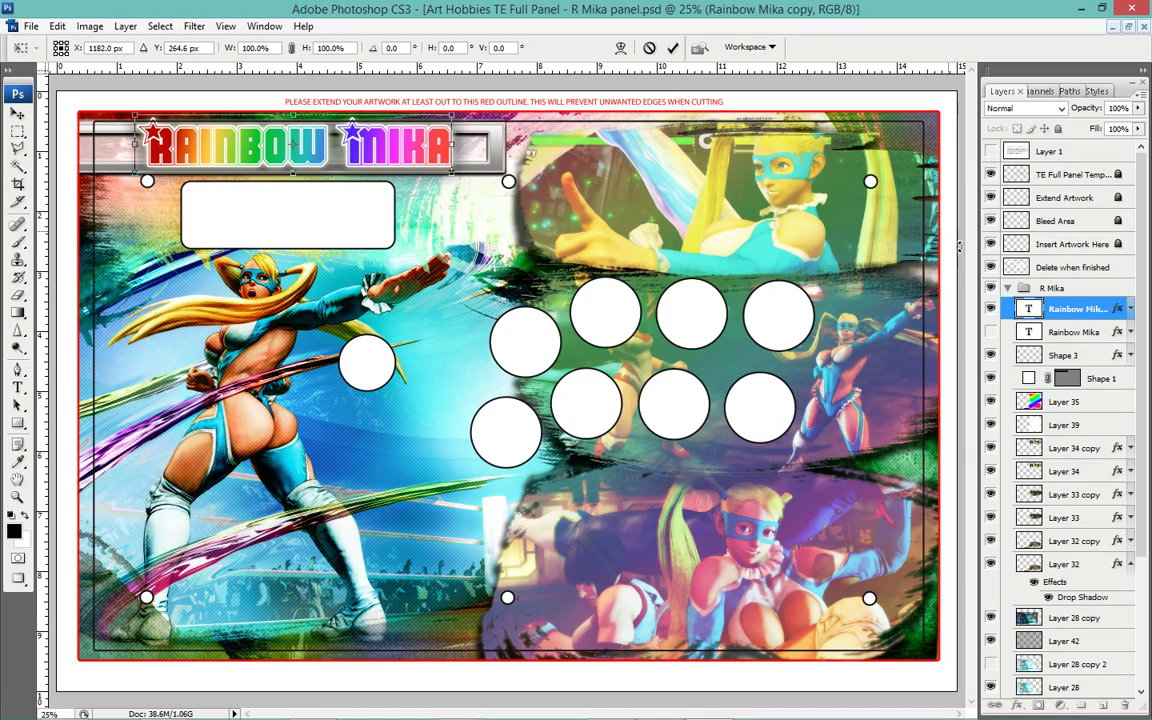
Convert the Rainbow Mika copy text to a shape layer, leaving its warp unchanged.
key("Return")
right_click(1057, 310)
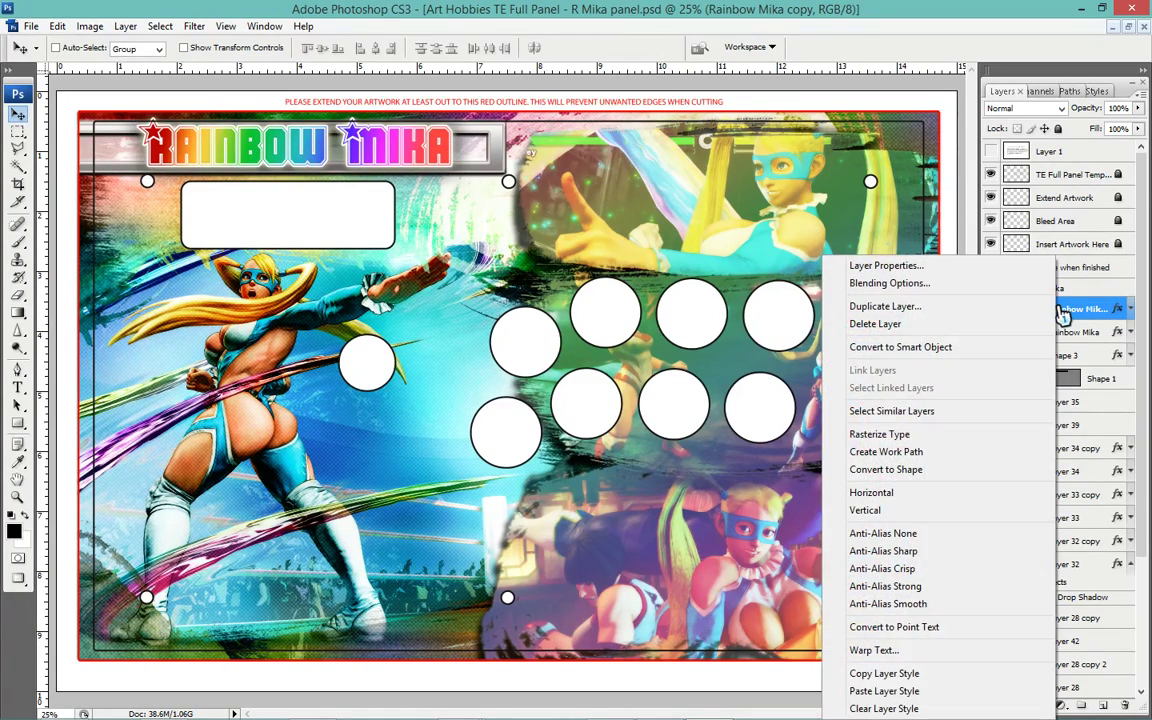
left_click(949, 469)
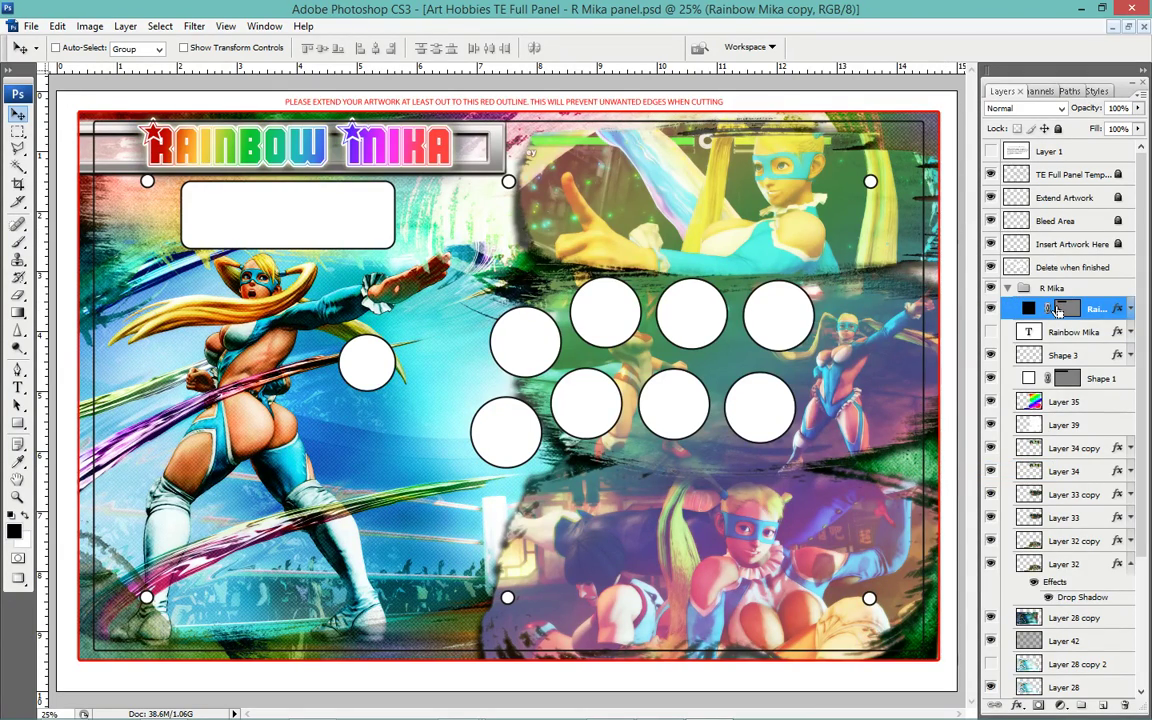
key("ctrl+t")
left_click(621, 47)
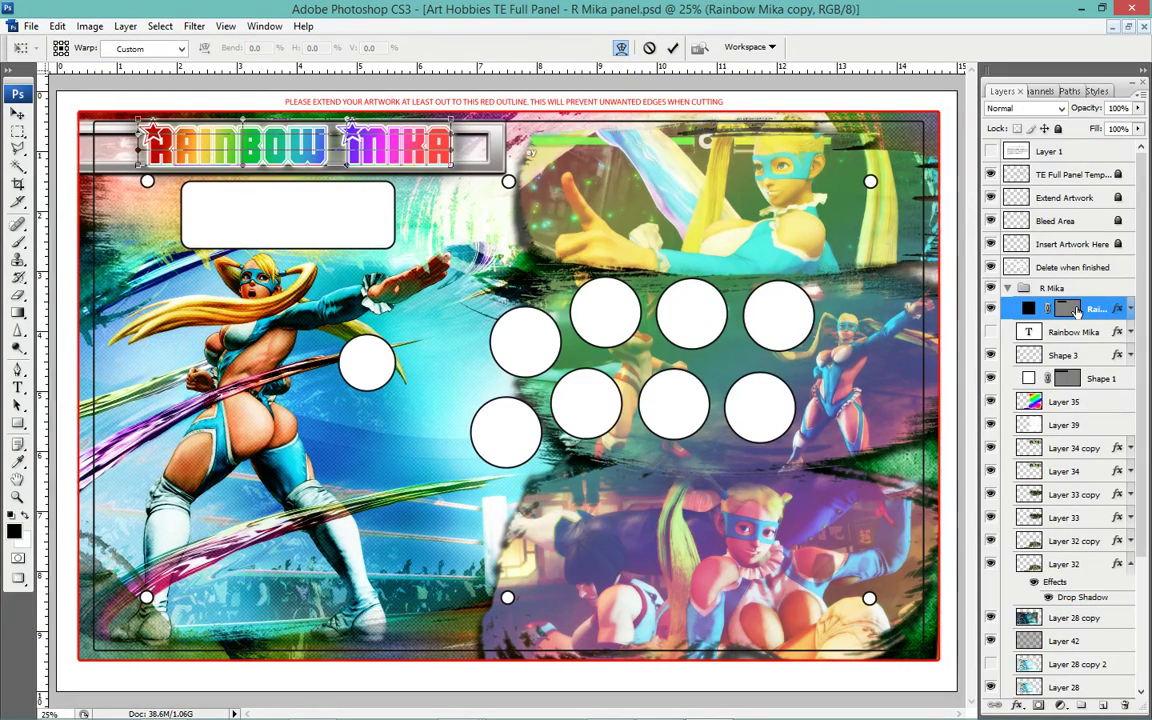
key("Return")
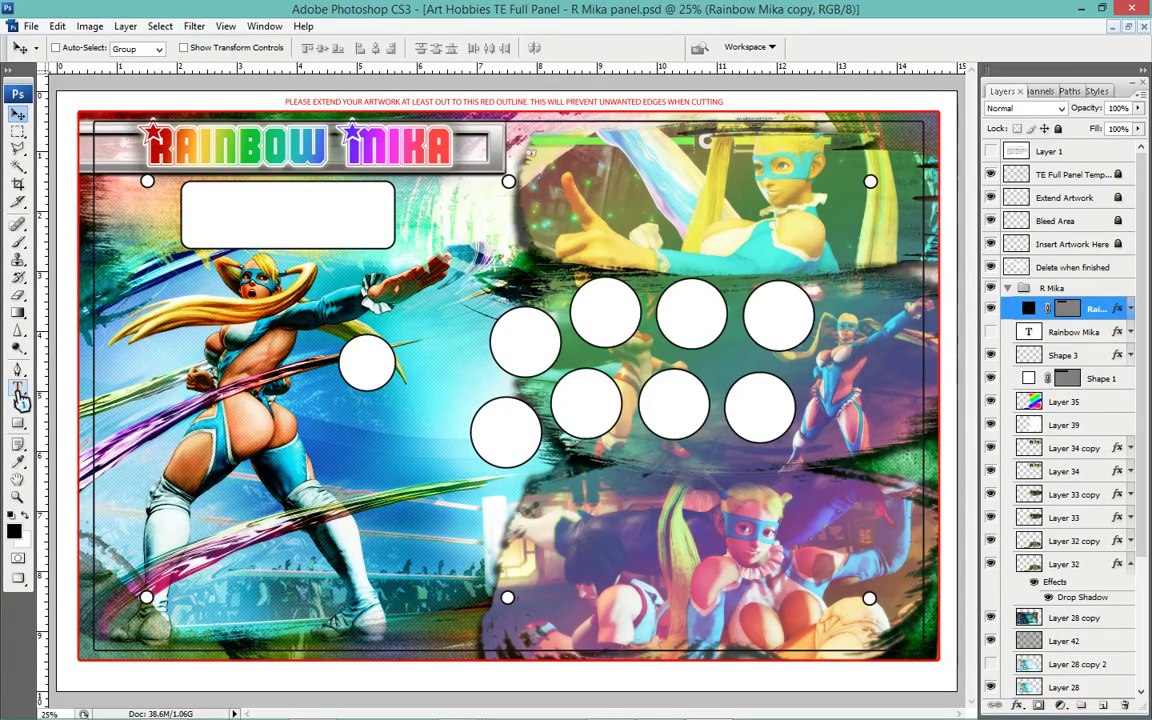
Delete the shape copy, show Rainbow Mika again, and warp it with an Arc at +14% bend.
left_click(1126, 707)
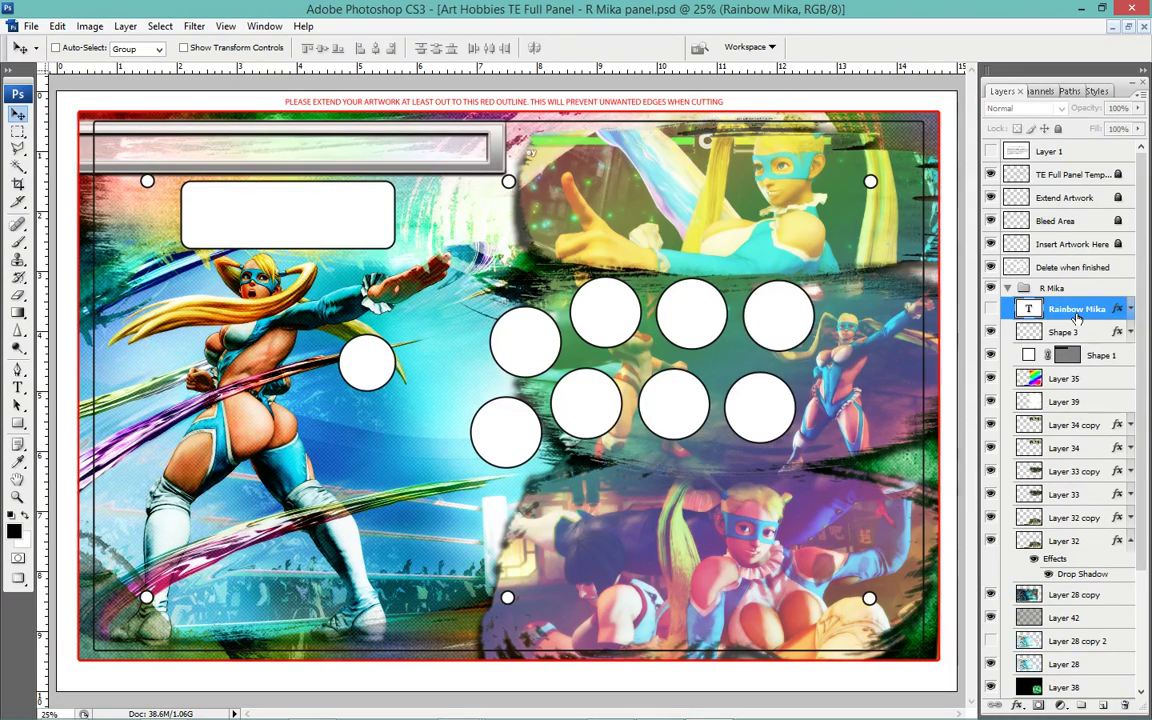
left_click(991, 311)
key("t")
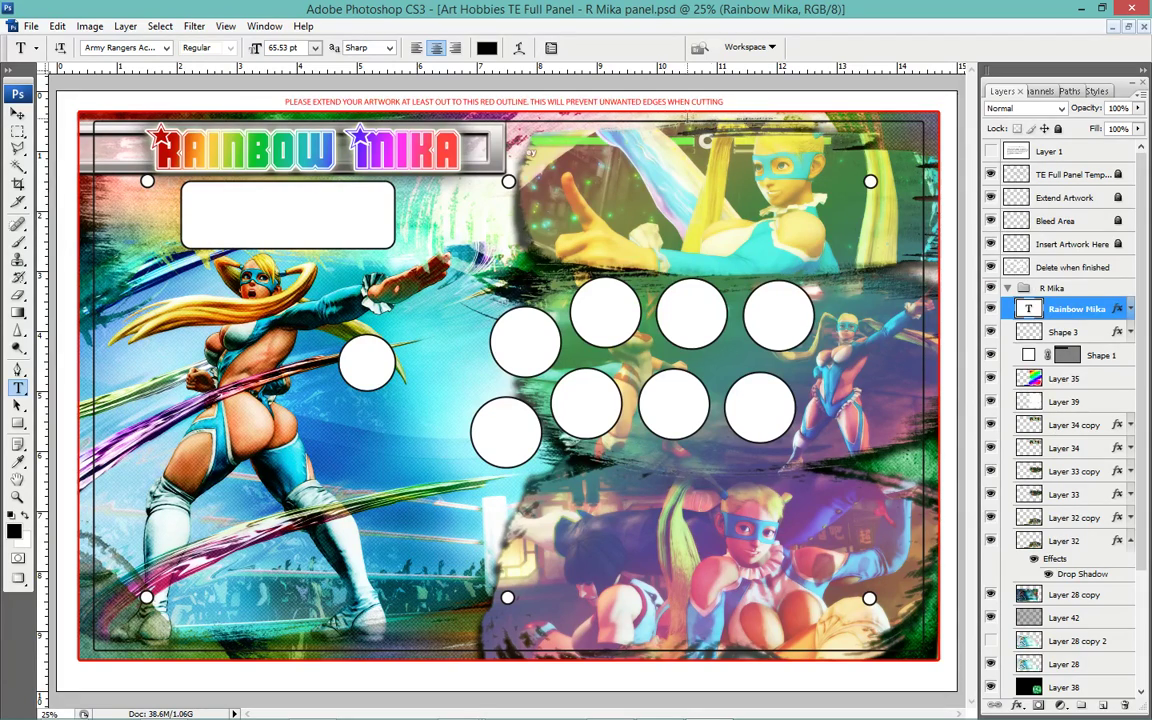
left_click(518, 47)
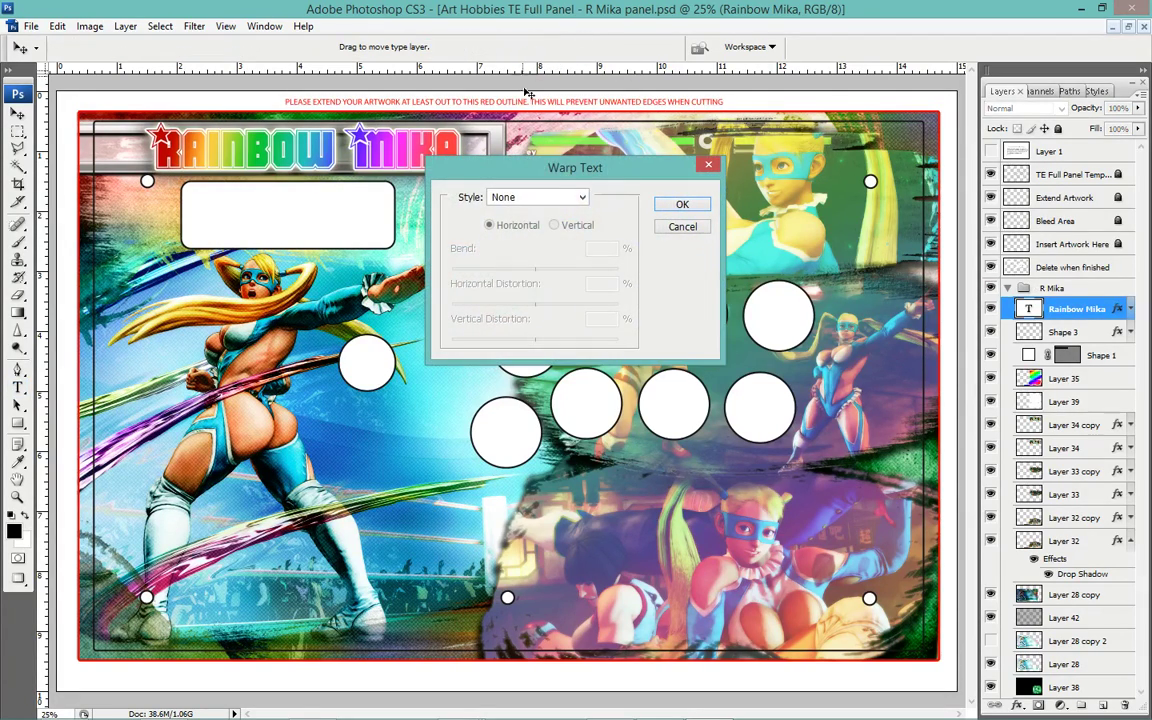
left_click(572, 200)
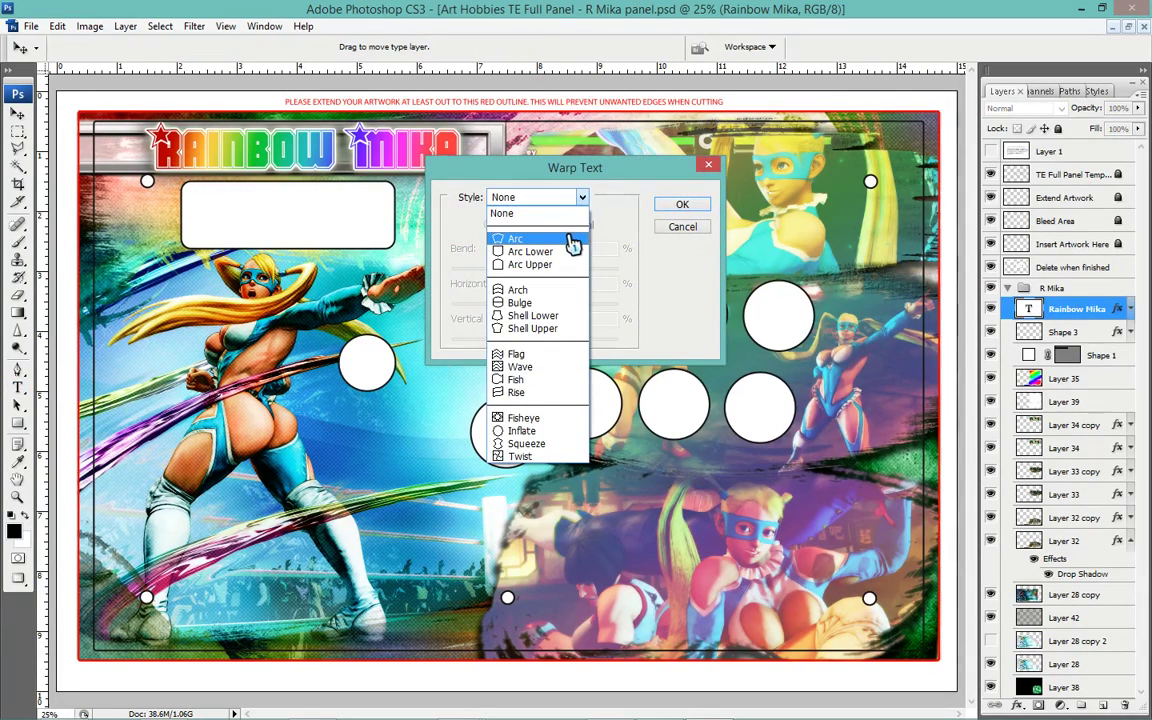
left_click(573, 239)
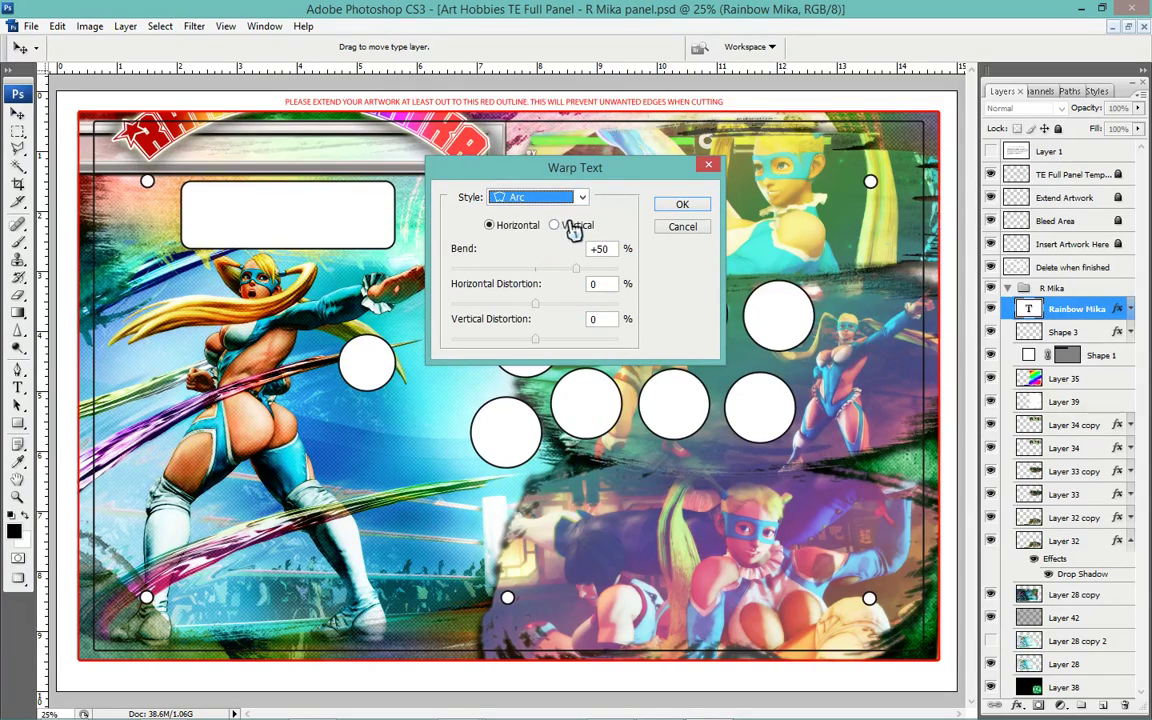
left_click_drag(574, 269, 552, 279)
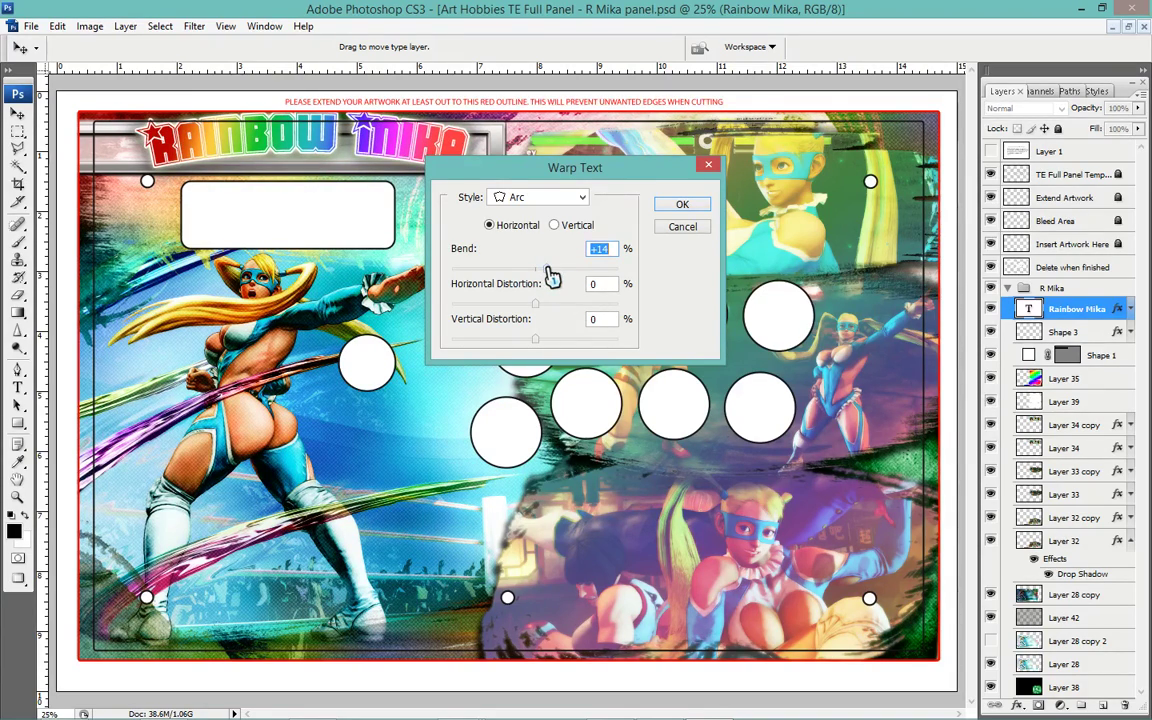
key("Return")
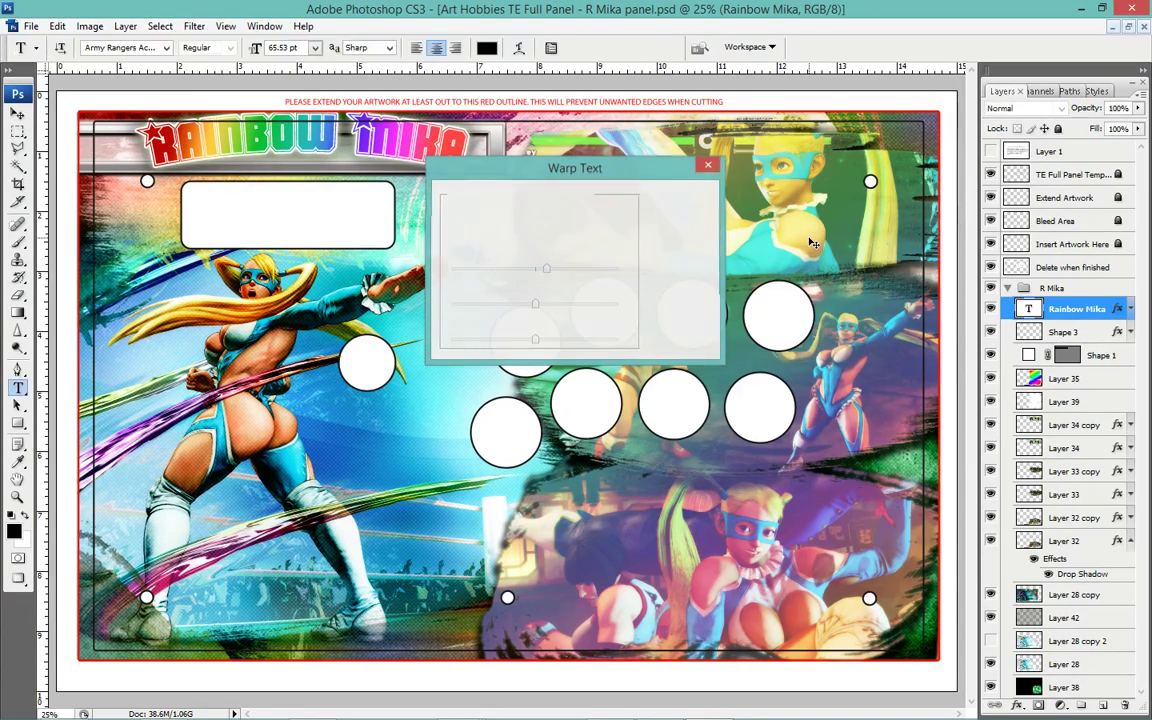
key("v")
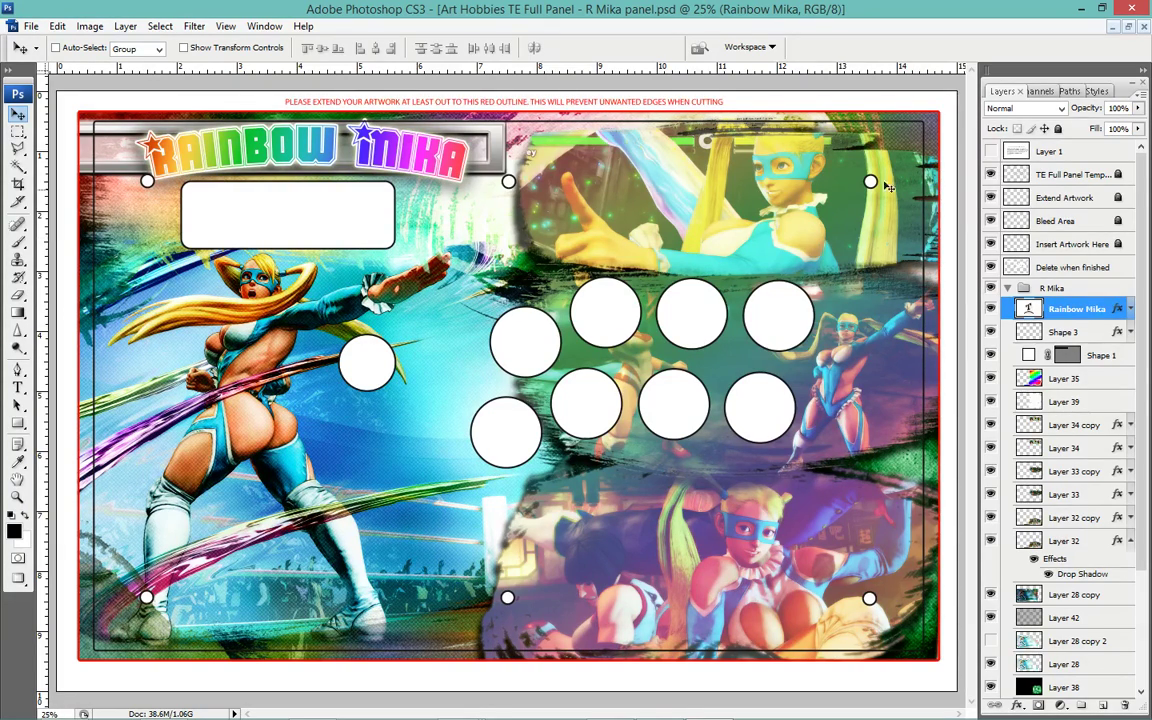
Duplicate the arced title and convert the copy into a shape layer.
key("ctrl+j")
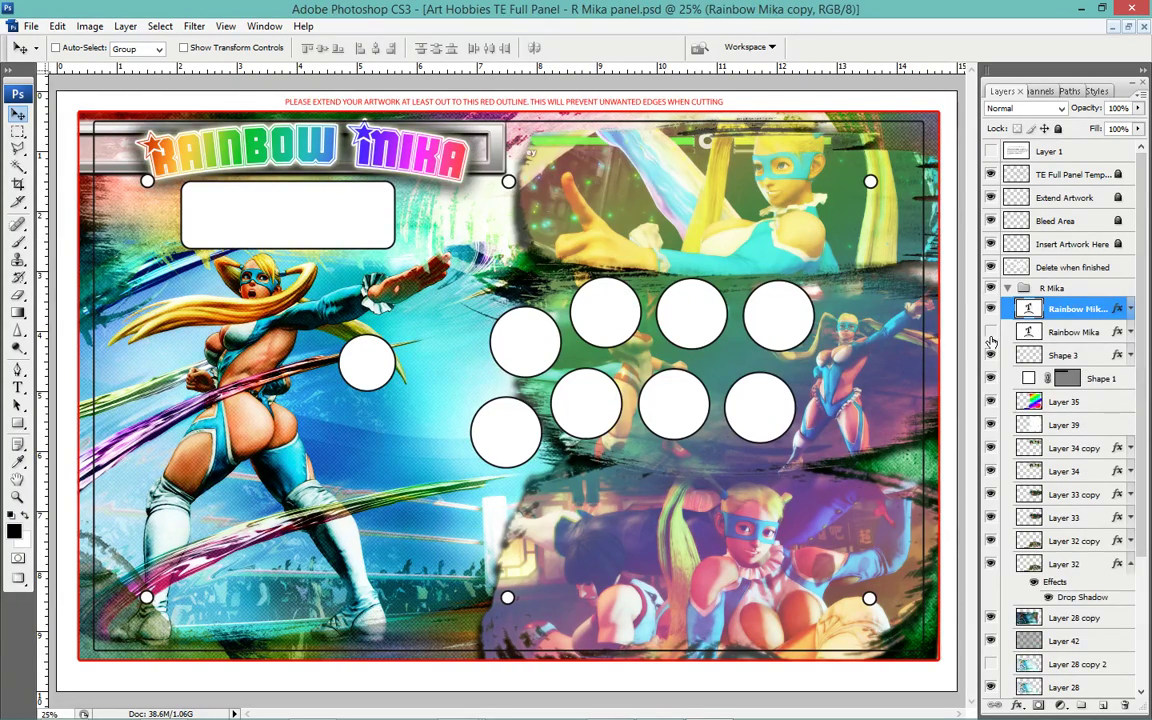
right_click(1100, 290)
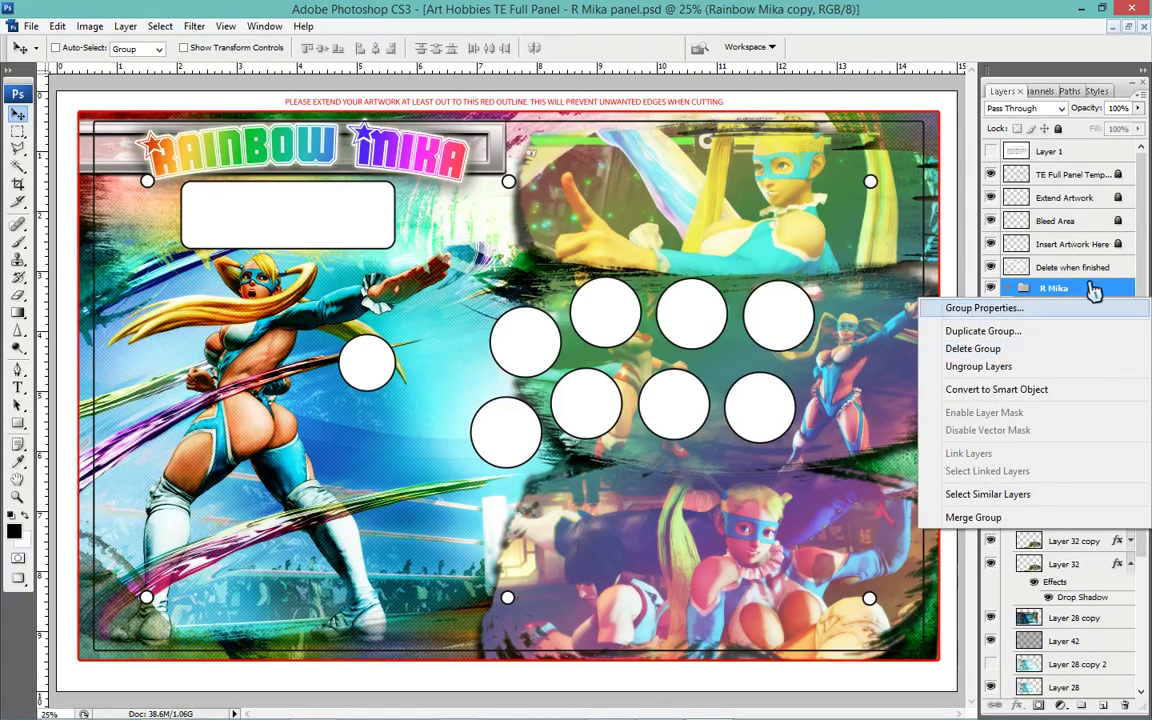
key("Escape")
right_click(1087, 315)
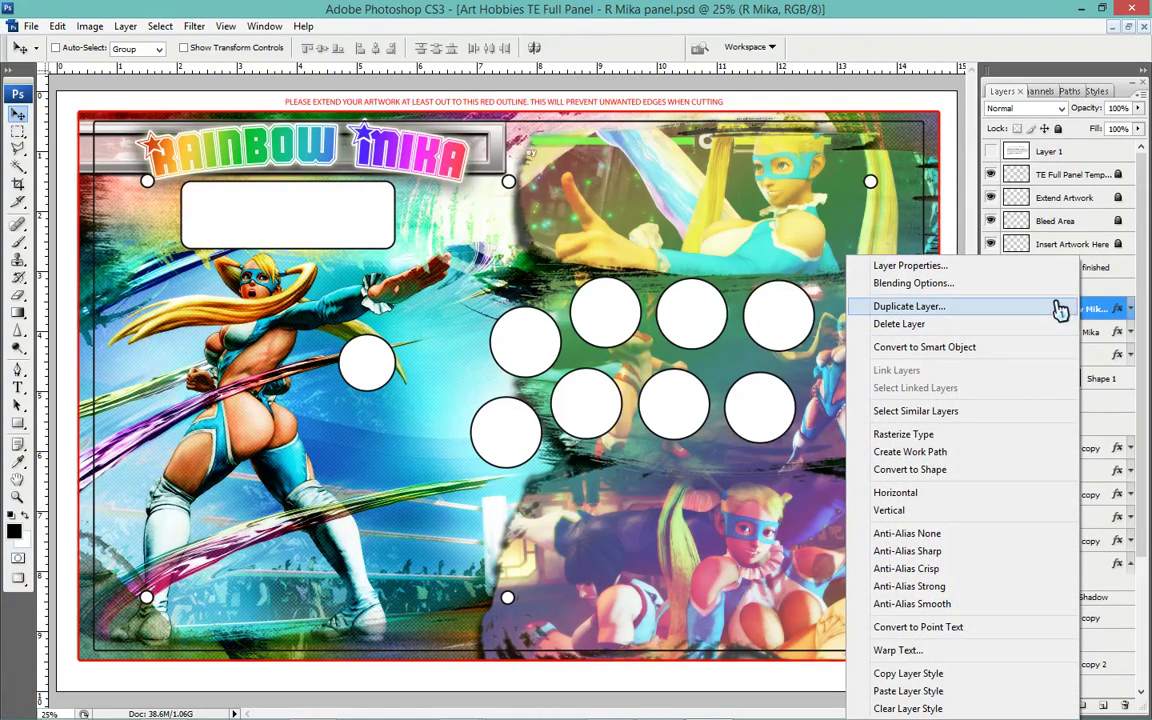
left_click(965, 469)
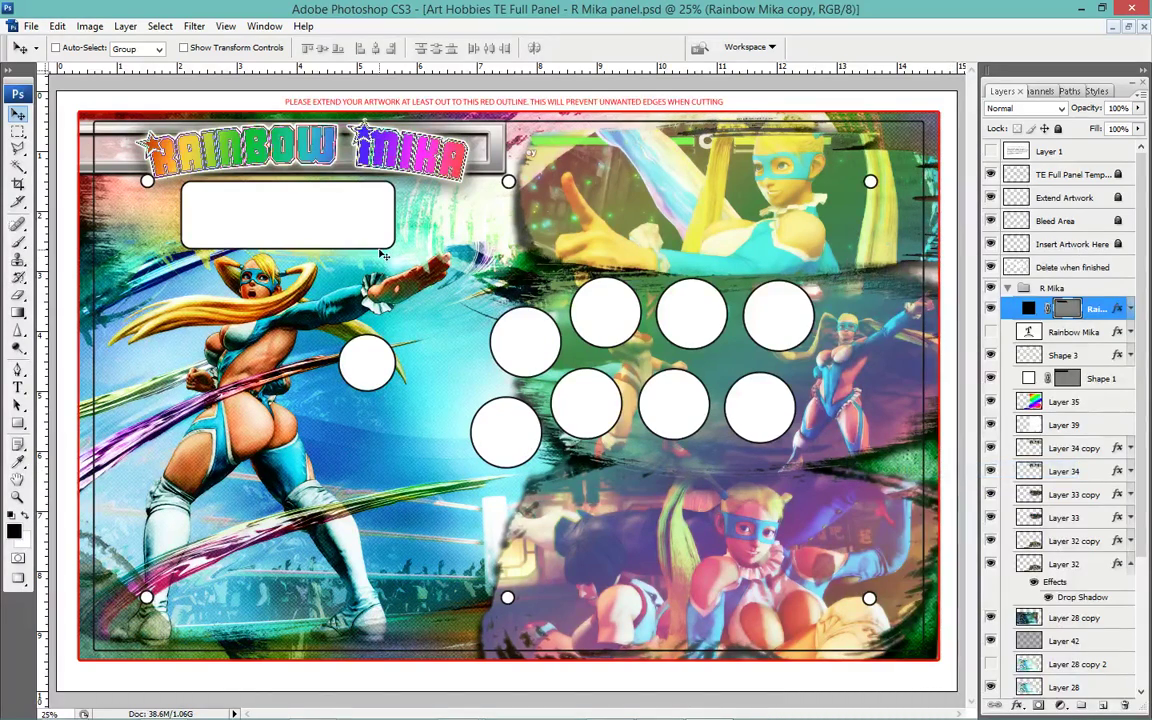
Skew the title shape so its top leans right, then nudge it slightly right.
key("ctrl+t")
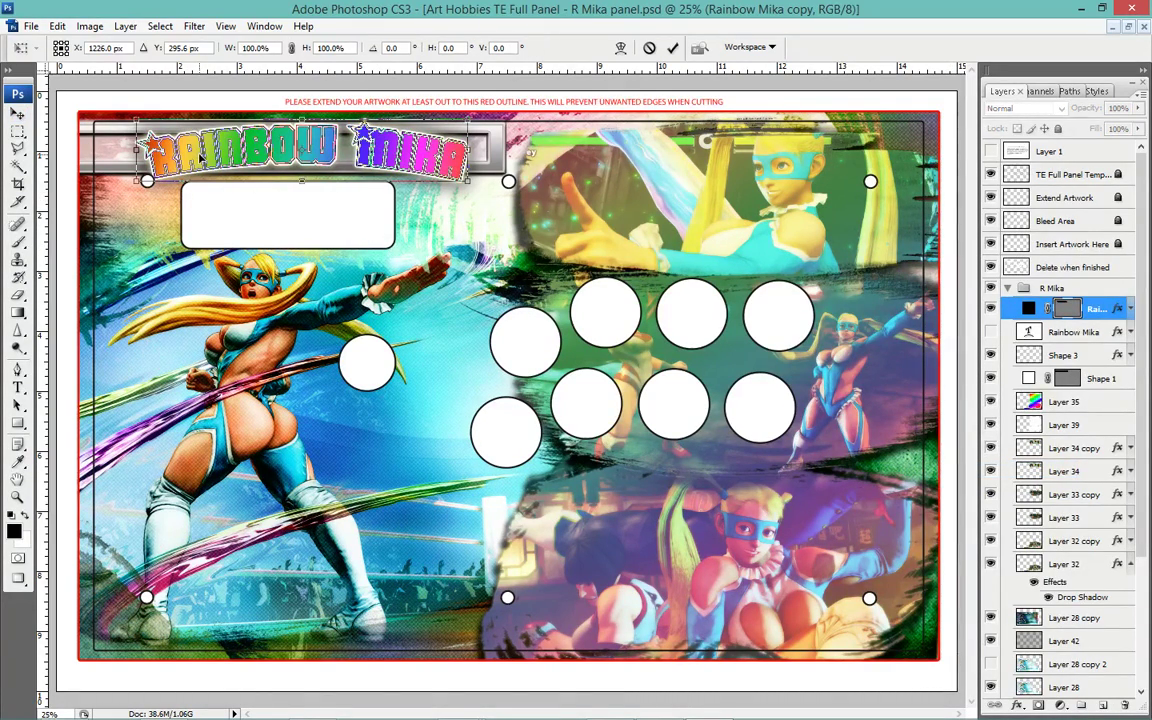
left_click_drag(130, 118, 174, 123)
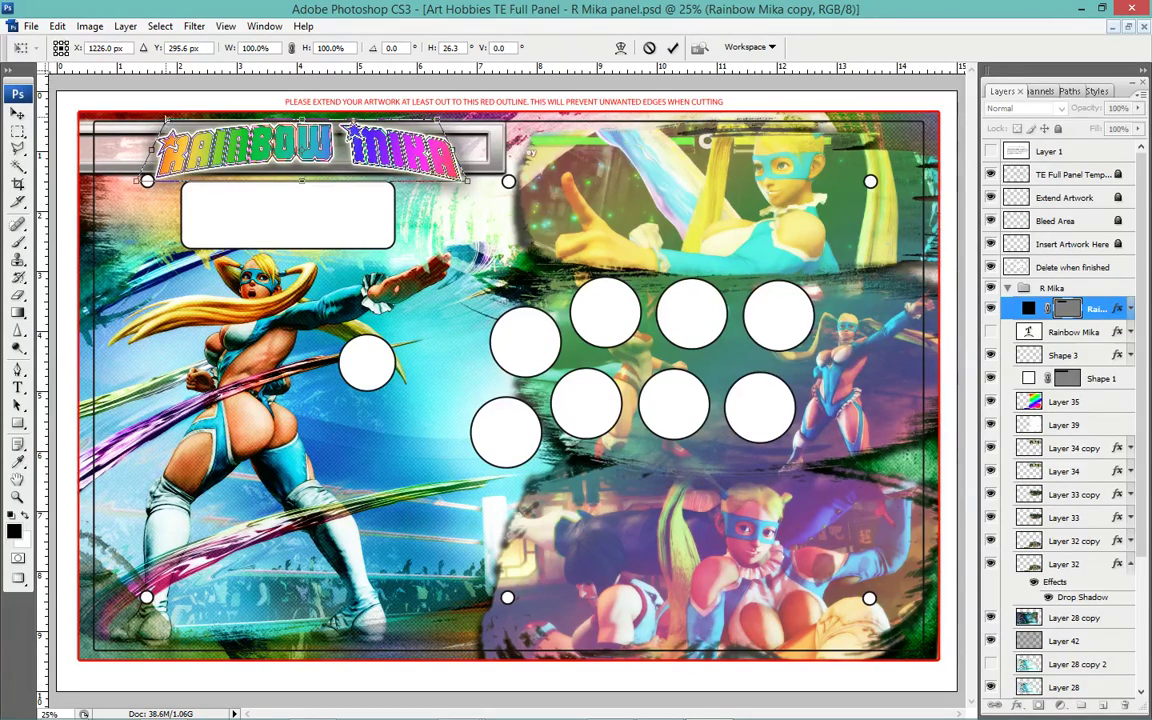
left_click_drag(165, 118, 157, 118)
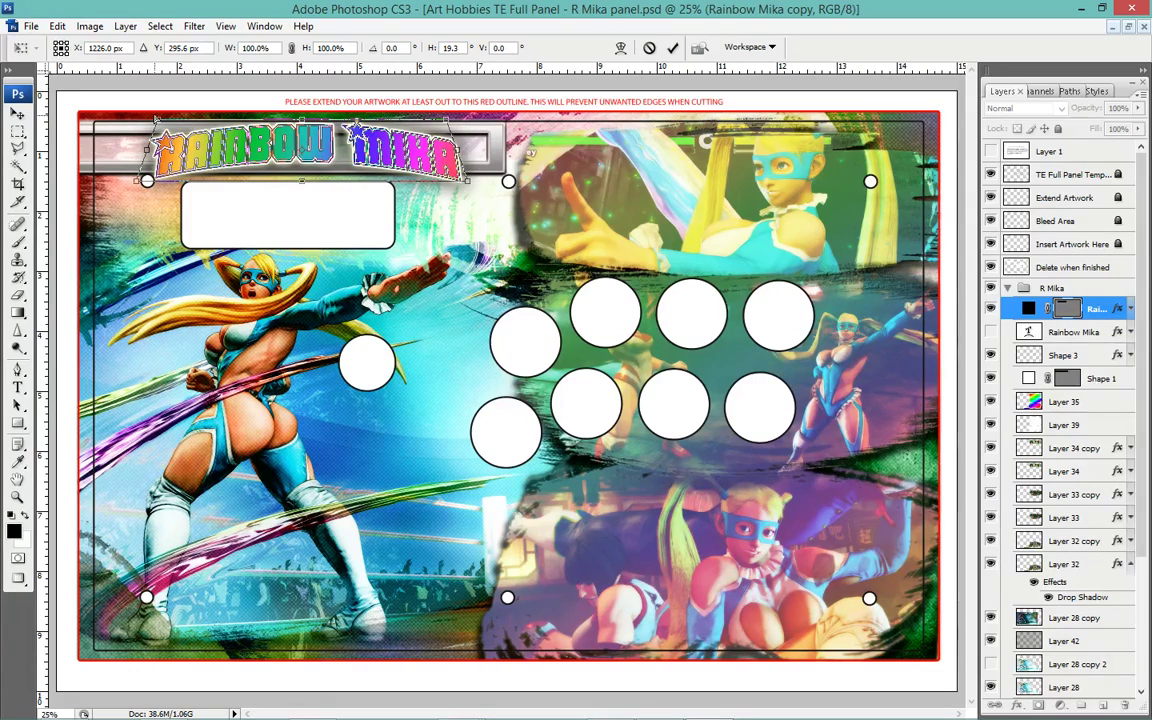
key("Return")
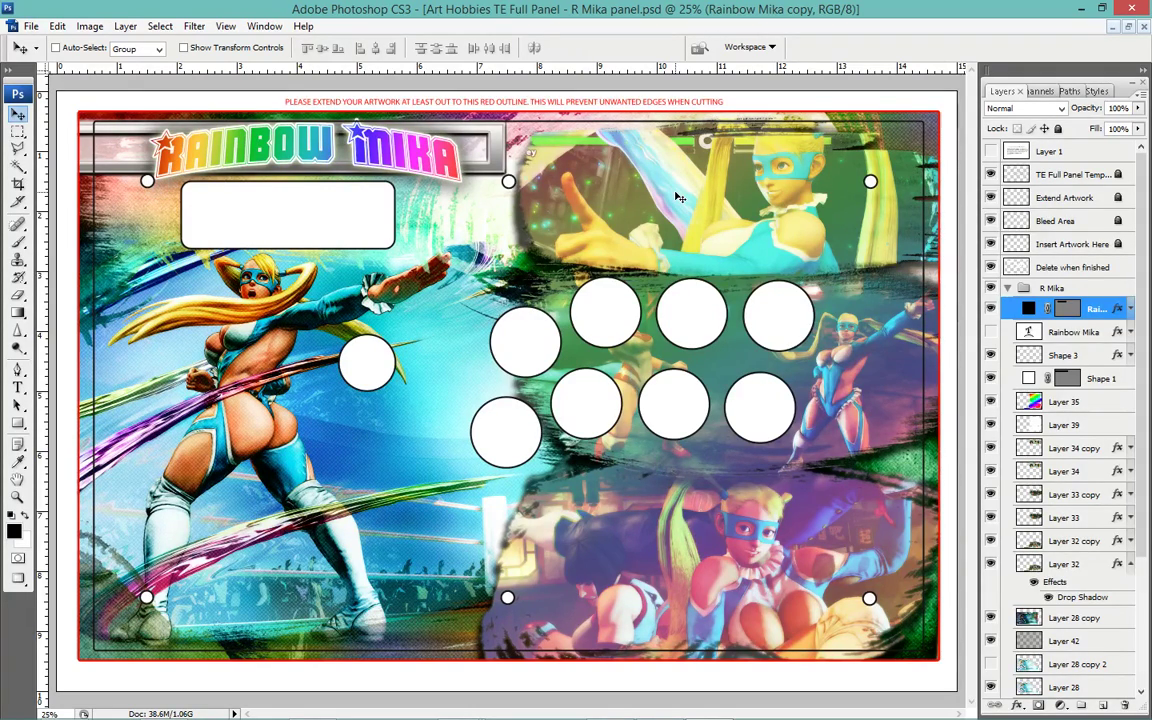
key("shift+Right")
key("shift+Right")
key("shift+Right")
key("shift+Right")
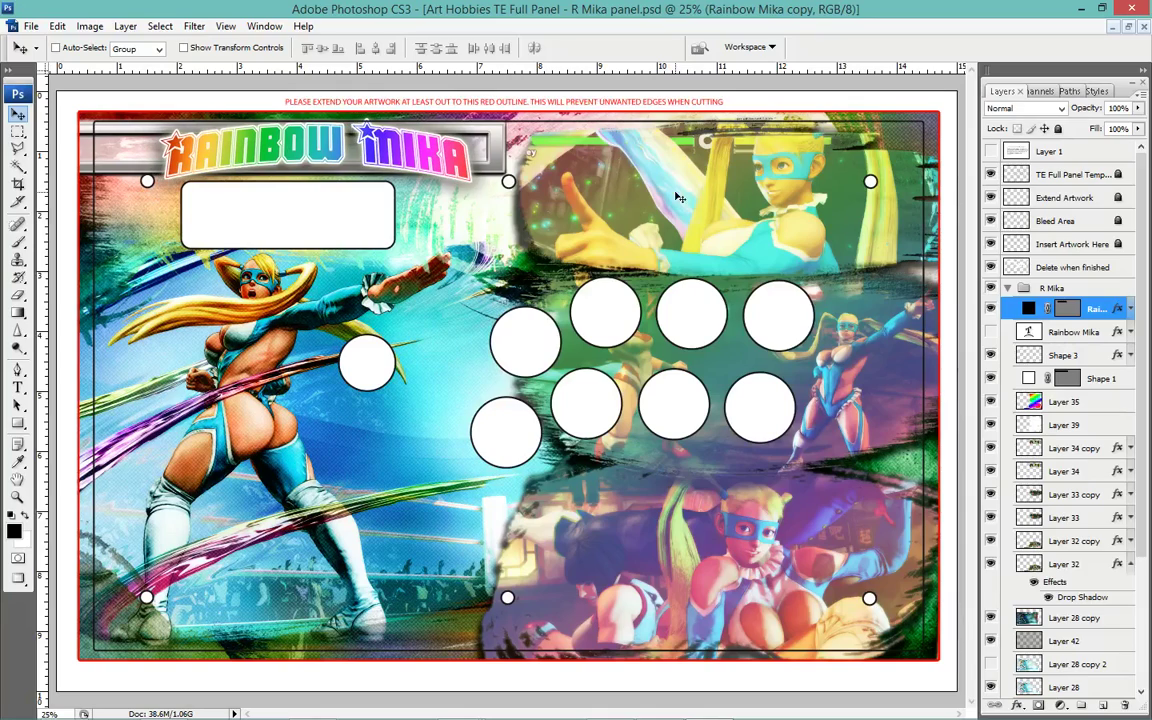
key("shift+Right")
key("shift+Right")
key("shift+Right")
key("shift+Right")
key("shift+Left")
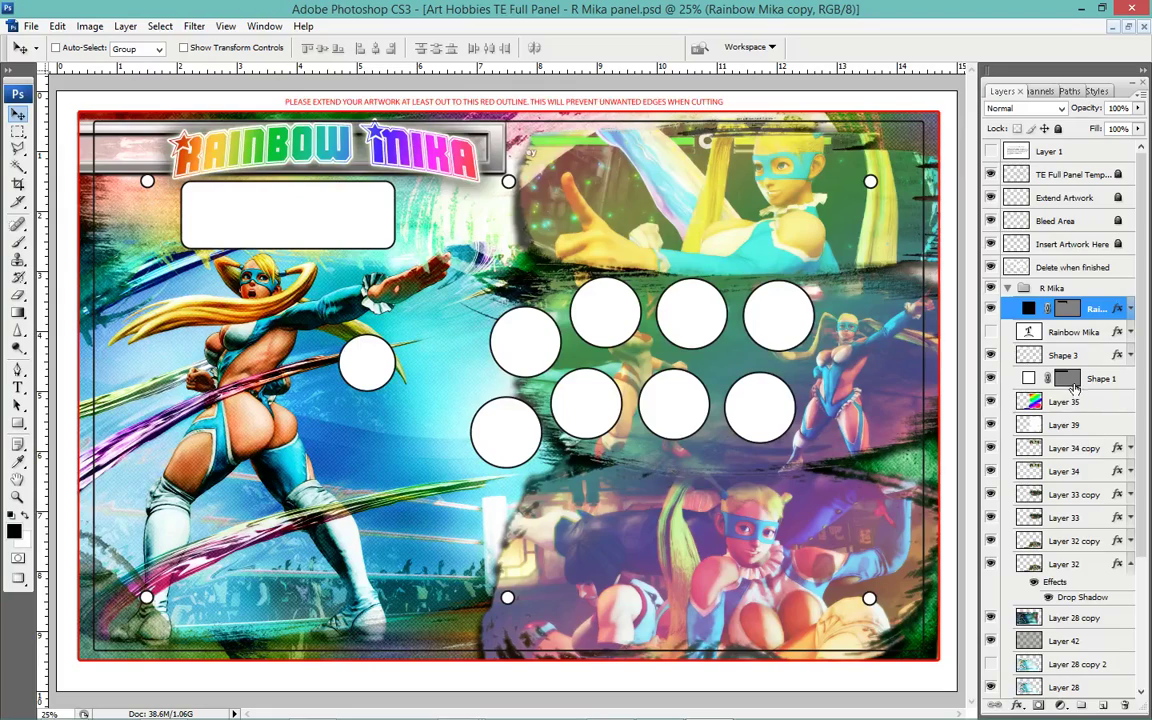
Give Shape 3 a drop shadow with 56% opacity and spread 11.
left_click(1104, 381)
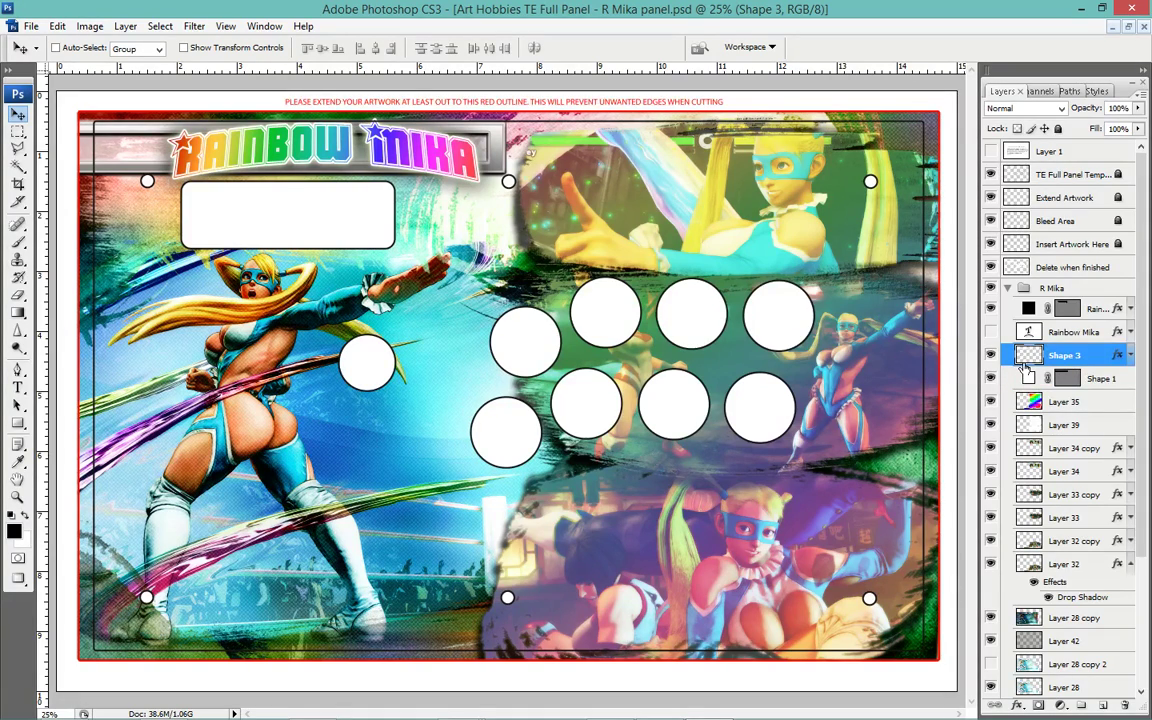
left_click(1100, 356)
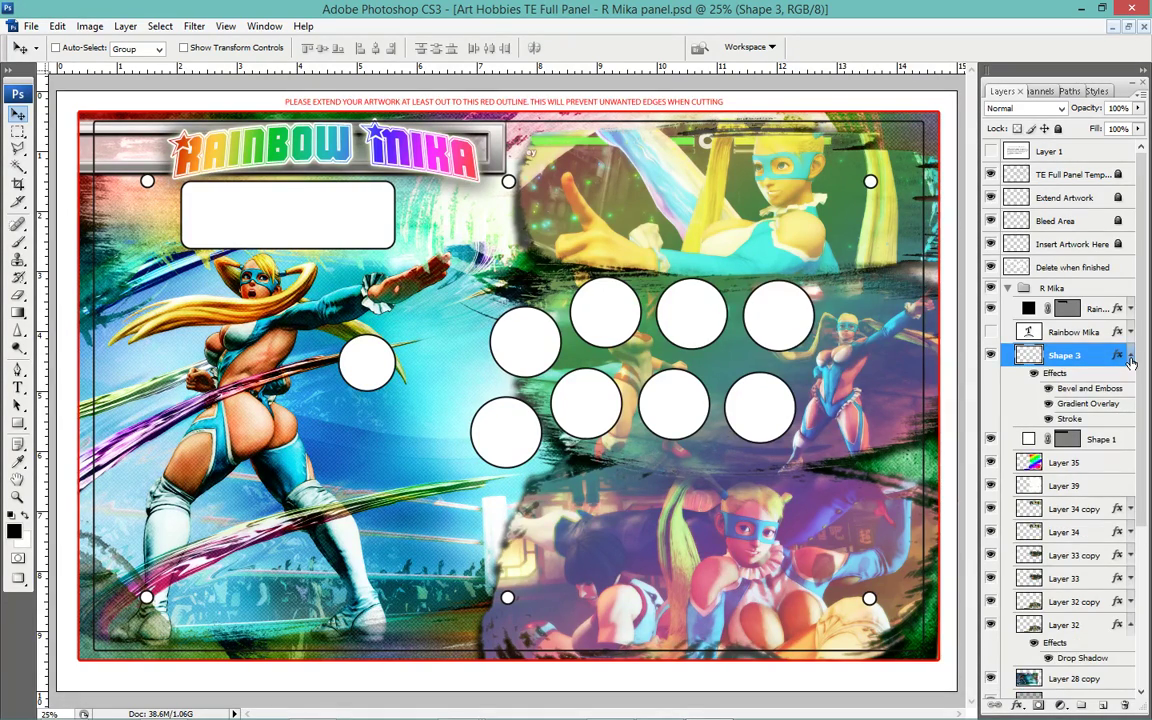
double_click(1070, 376)
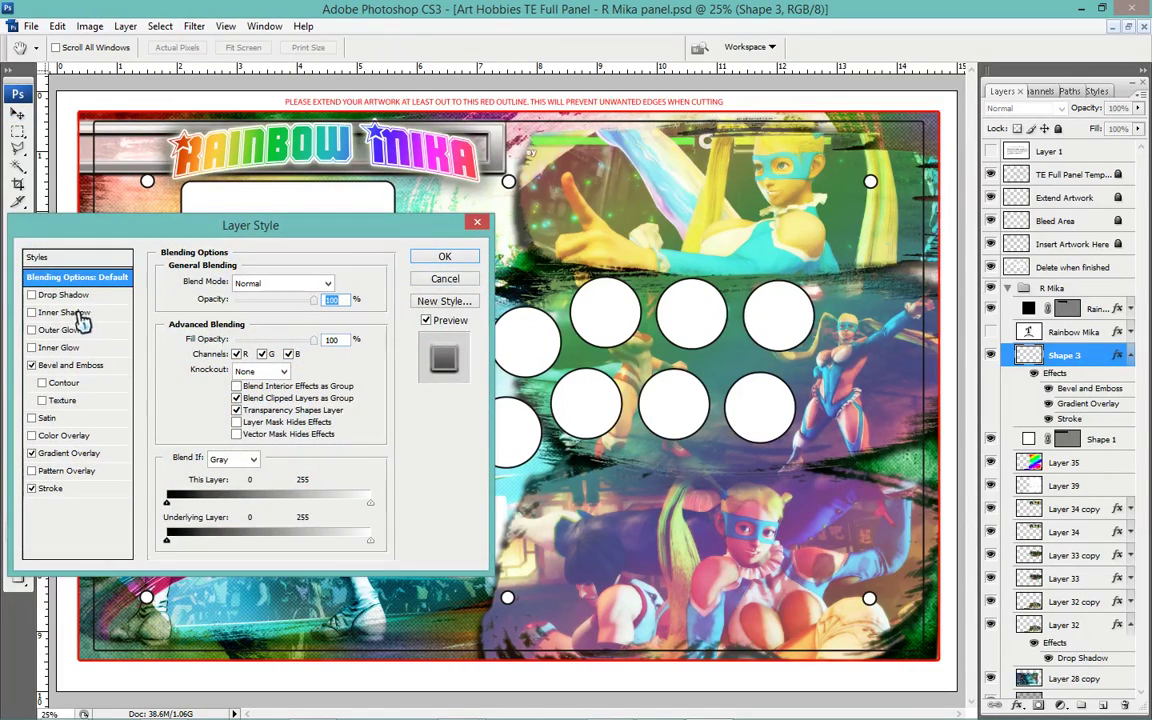
left_click(64, 296)
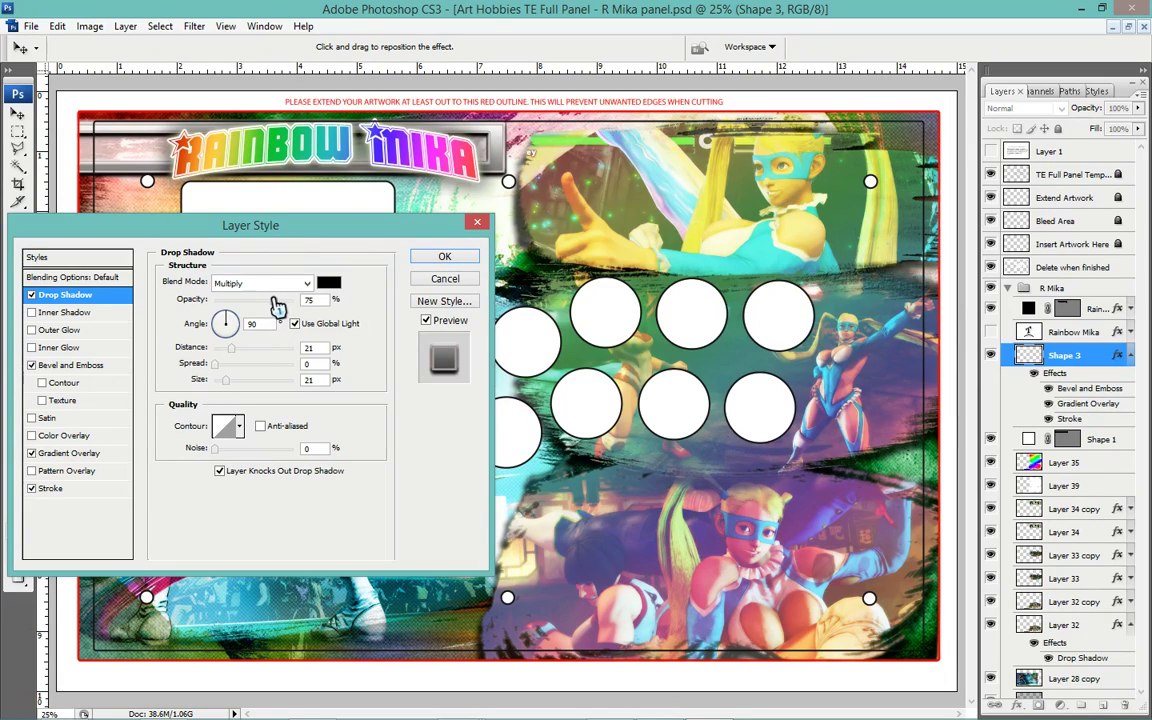
left_click_drag(276, 300, 262, 310)
left_click(218, 366)
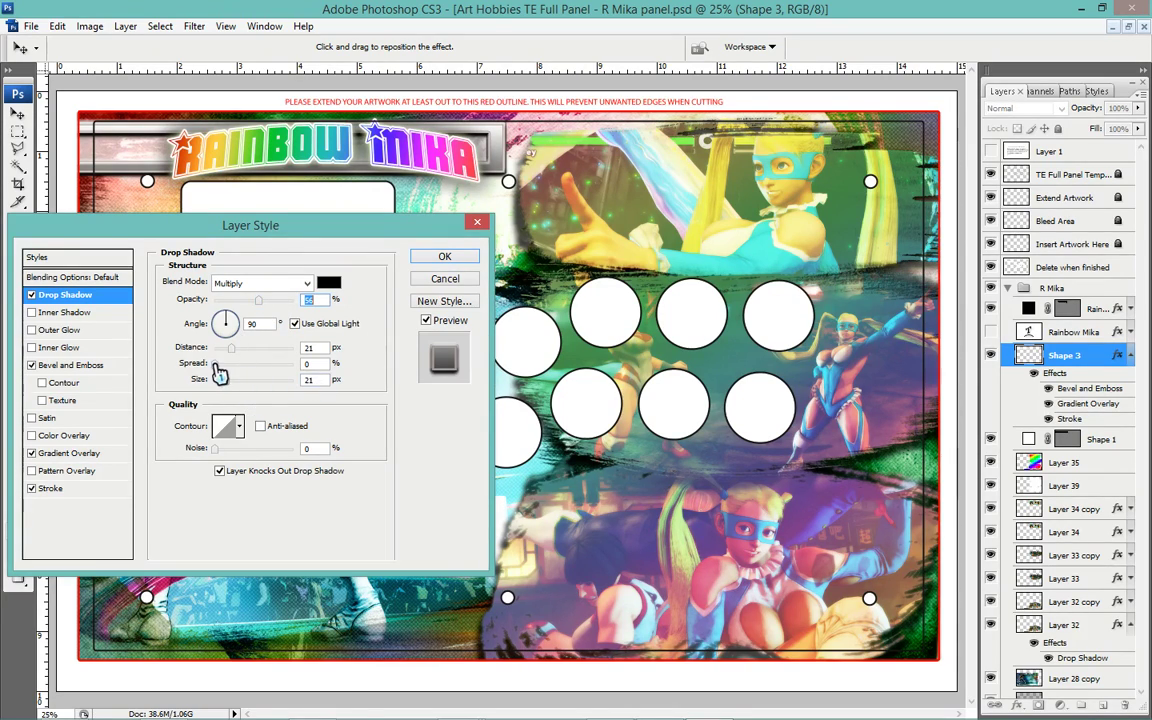
mouse_move(220, 368)
left_mouse_down()
mouse_move(228, 385)
mouse_move(236, 368)
left_mouse_up()
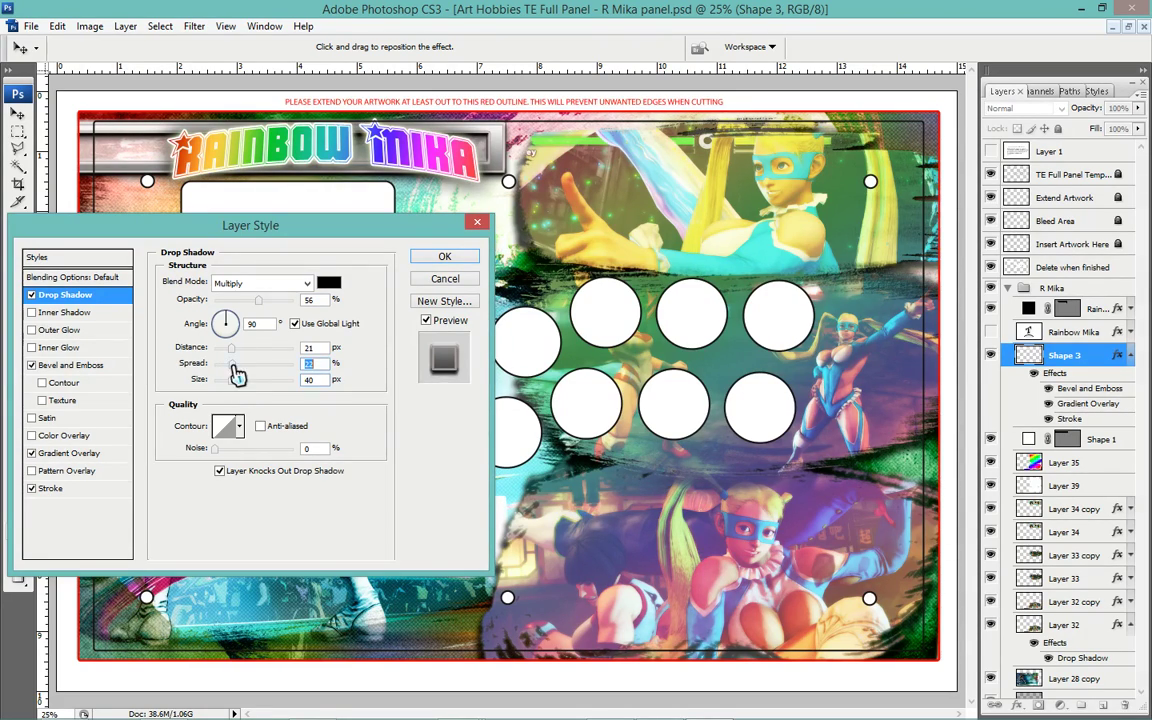
left_click(444, 257)
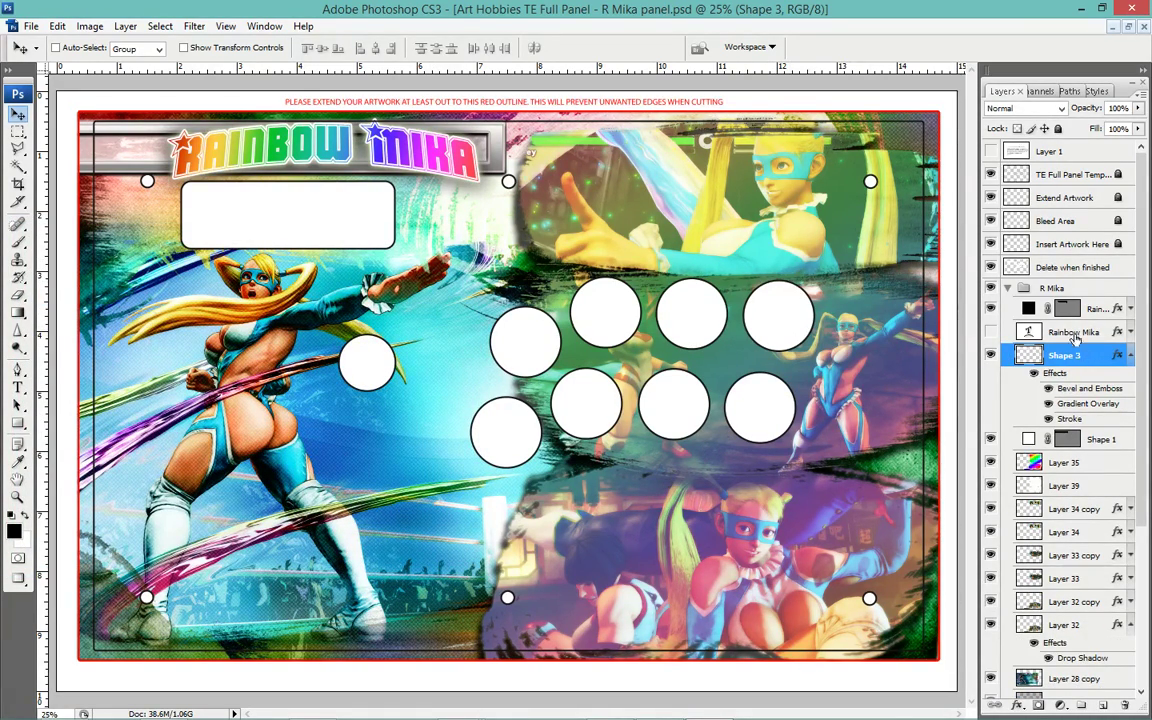
Give Rainbow Mika copy a drop shadow with 100% opacity and spread 31.
double_click(1005, 308)
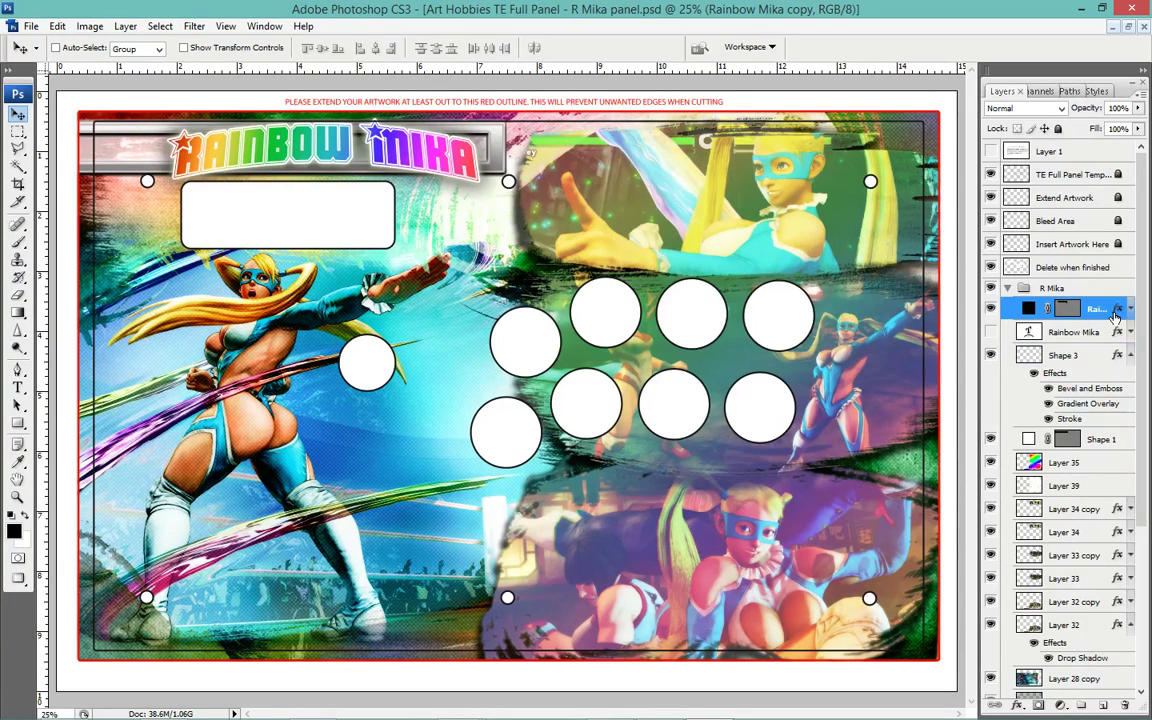
left_click(66, 294)
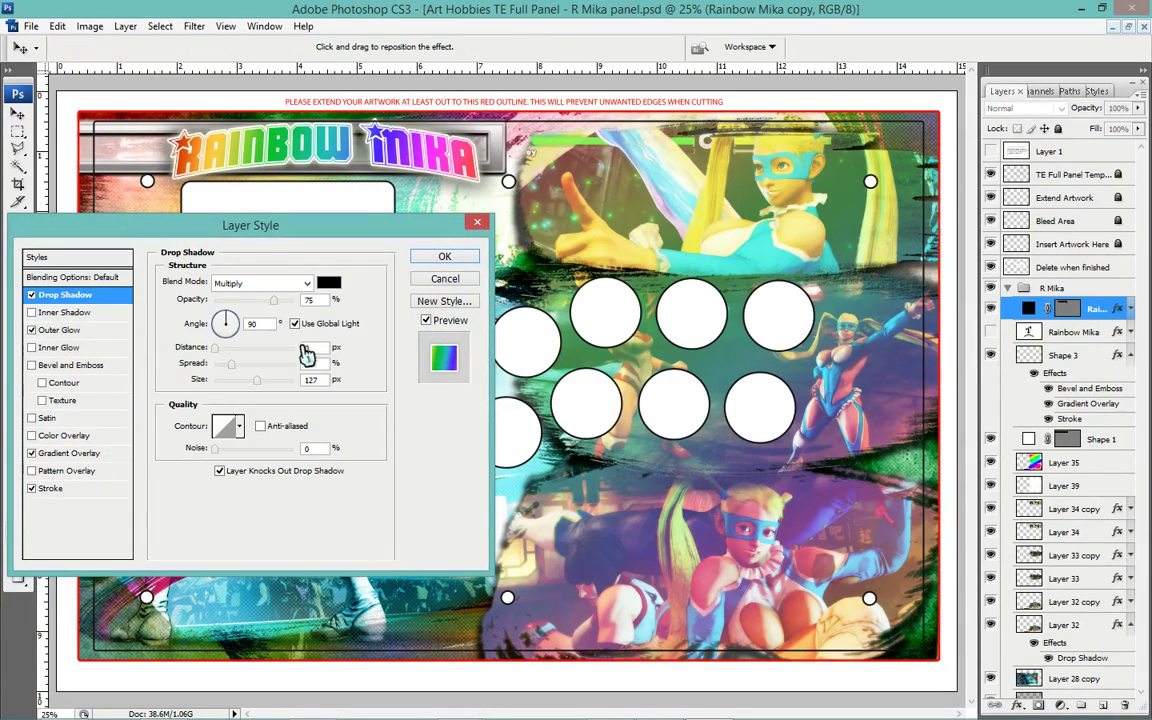
left_click_drag(273, 302, 345, 300)
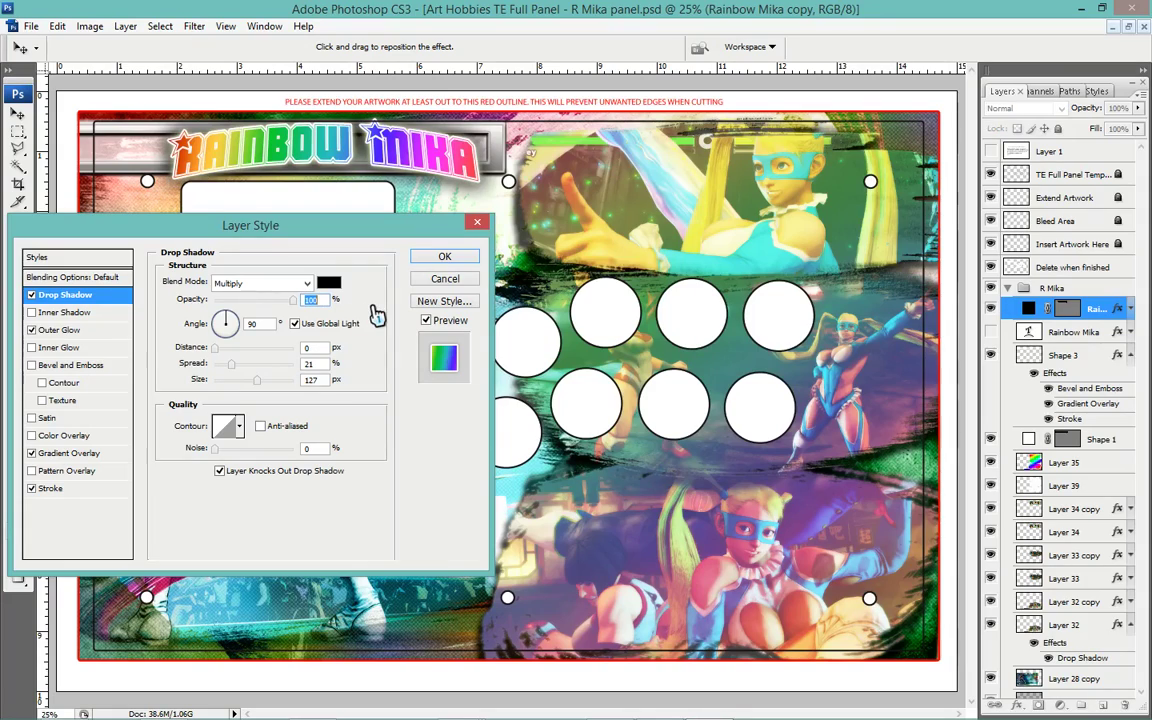
left_click(313, 364)
key("shift+Up")
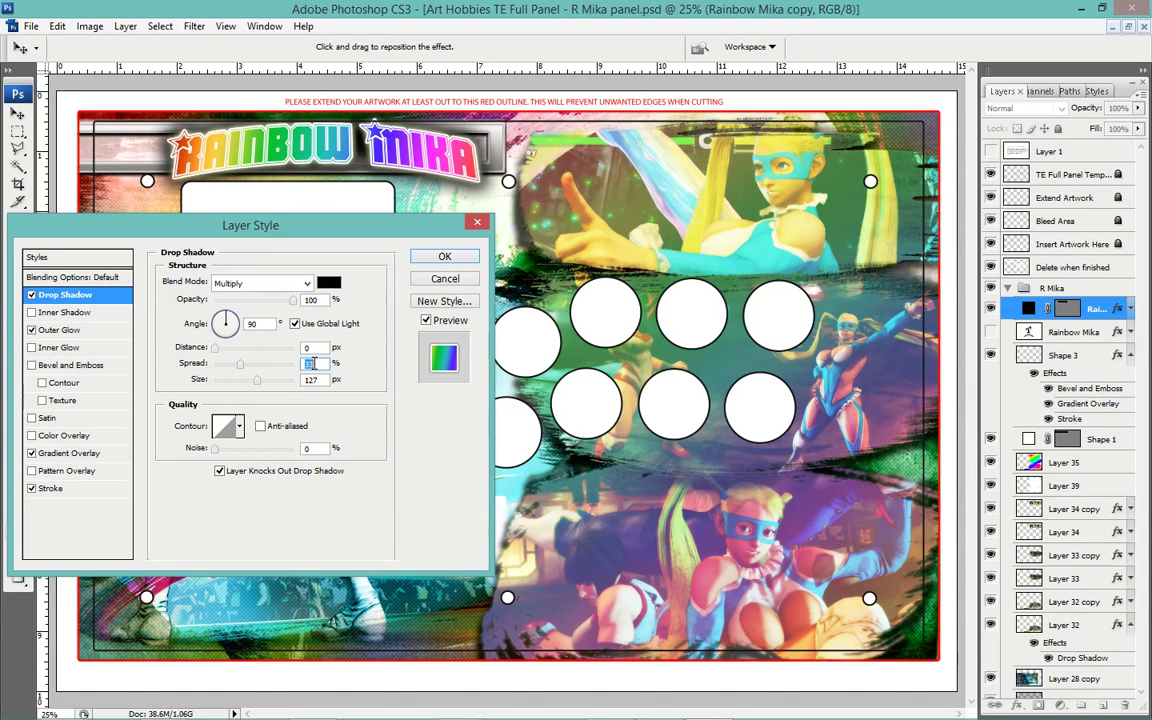
key("Return")
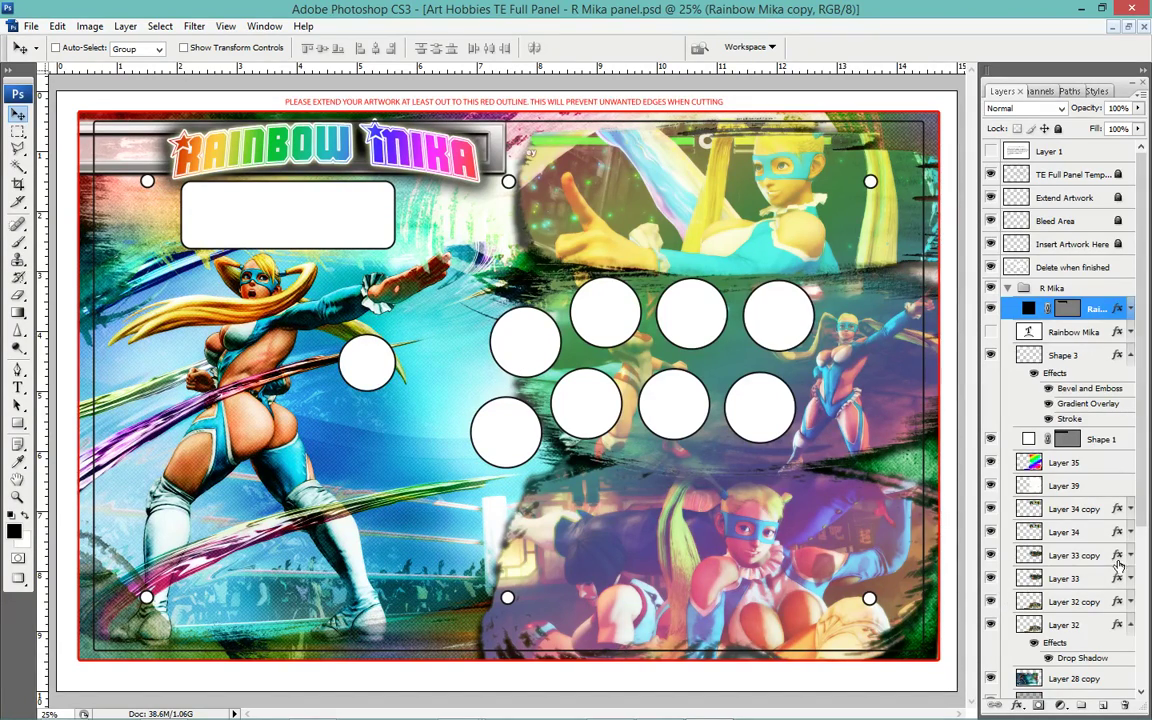
scroll(1110, 570, "down", 2)
scroll(1095, 580, "down", 2)
scroll(1075, 590, "down", 2)
scroll(1055, 602, "down", 2)
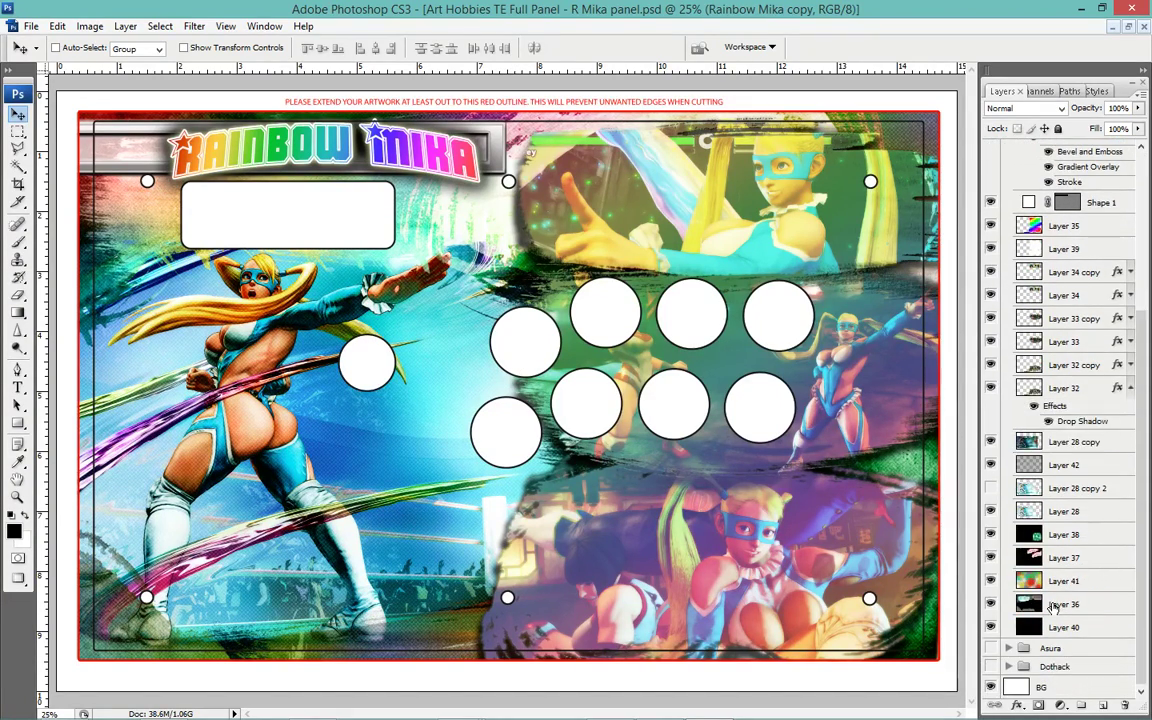
left_click(1060, 606)
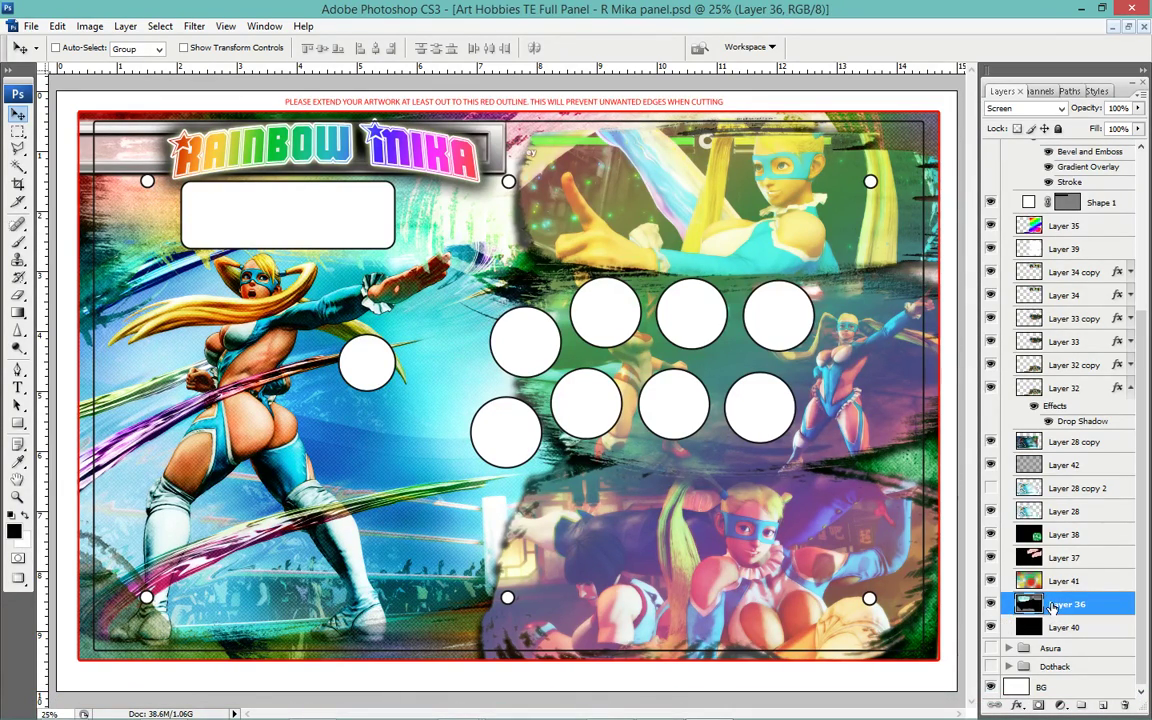
left_click(990, 581)
left_click(990, 558)
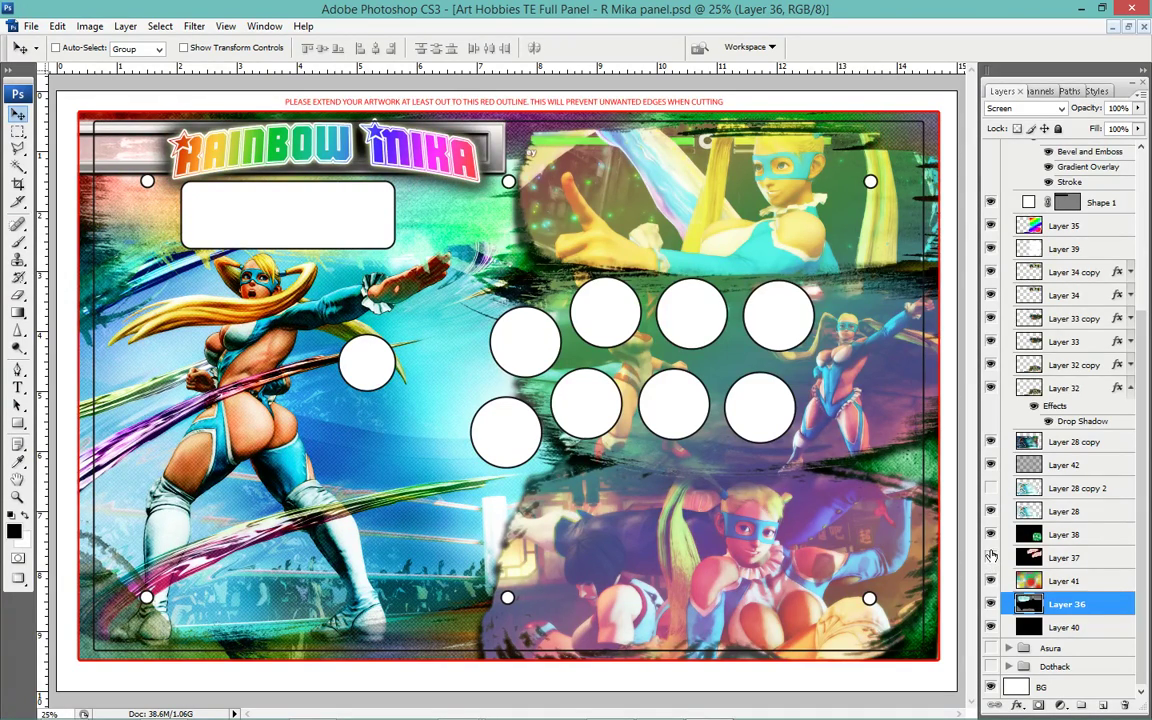
left_click(990, 535)
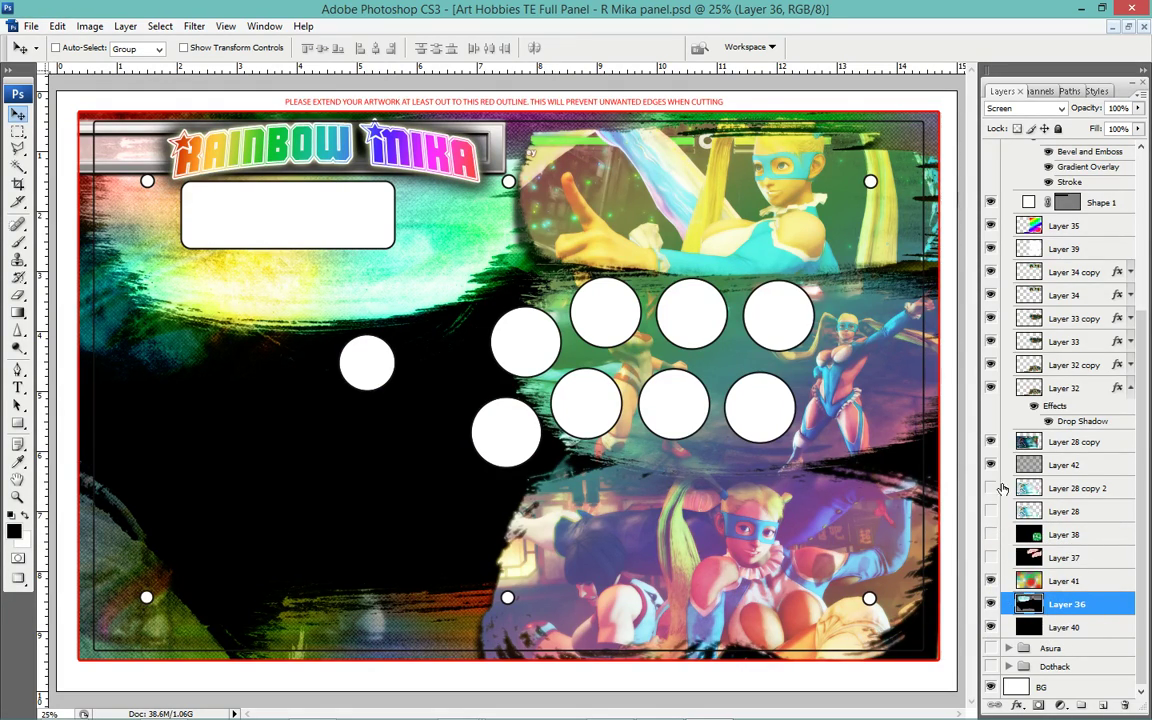
left_click_drag(990, 271, 990, 388)
left_click(990, 228)
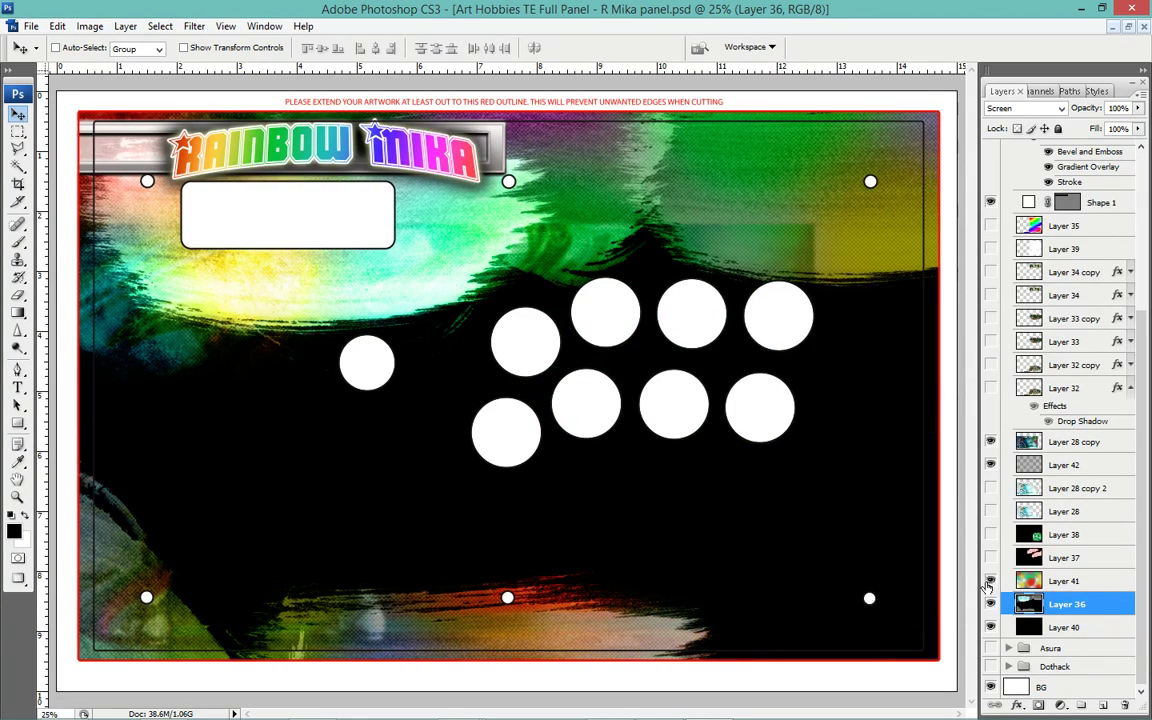
left_click(990, 581)
left_click(989, 582)
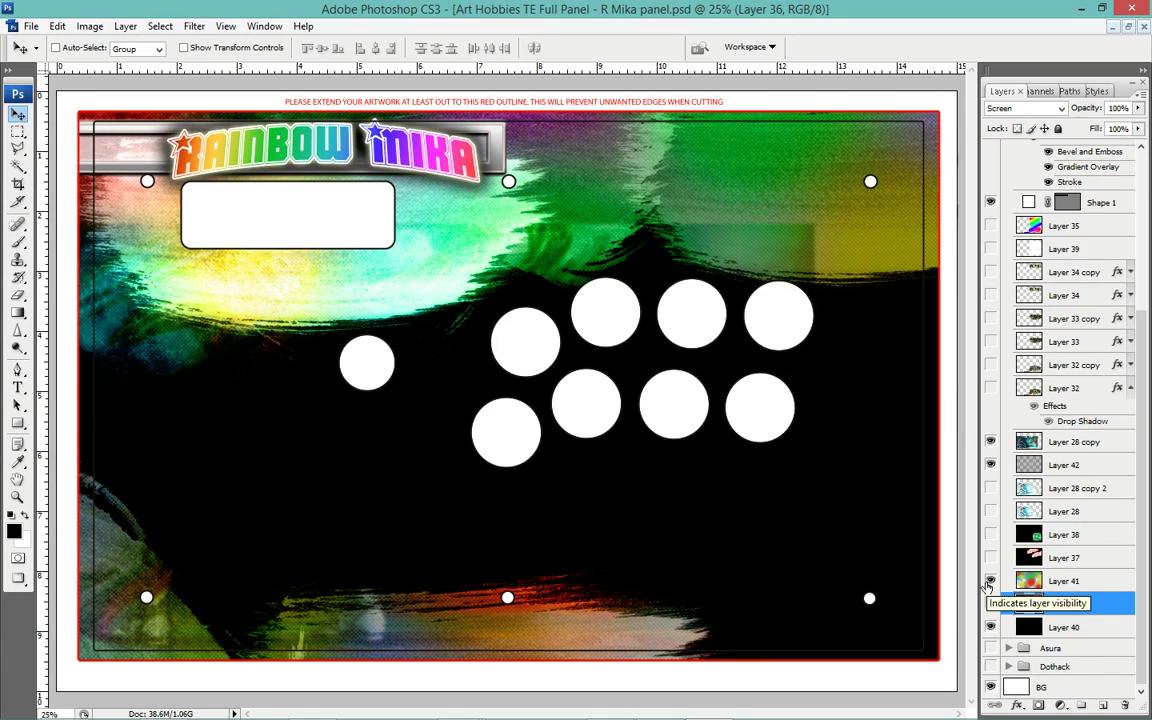
left_click(989, 582)
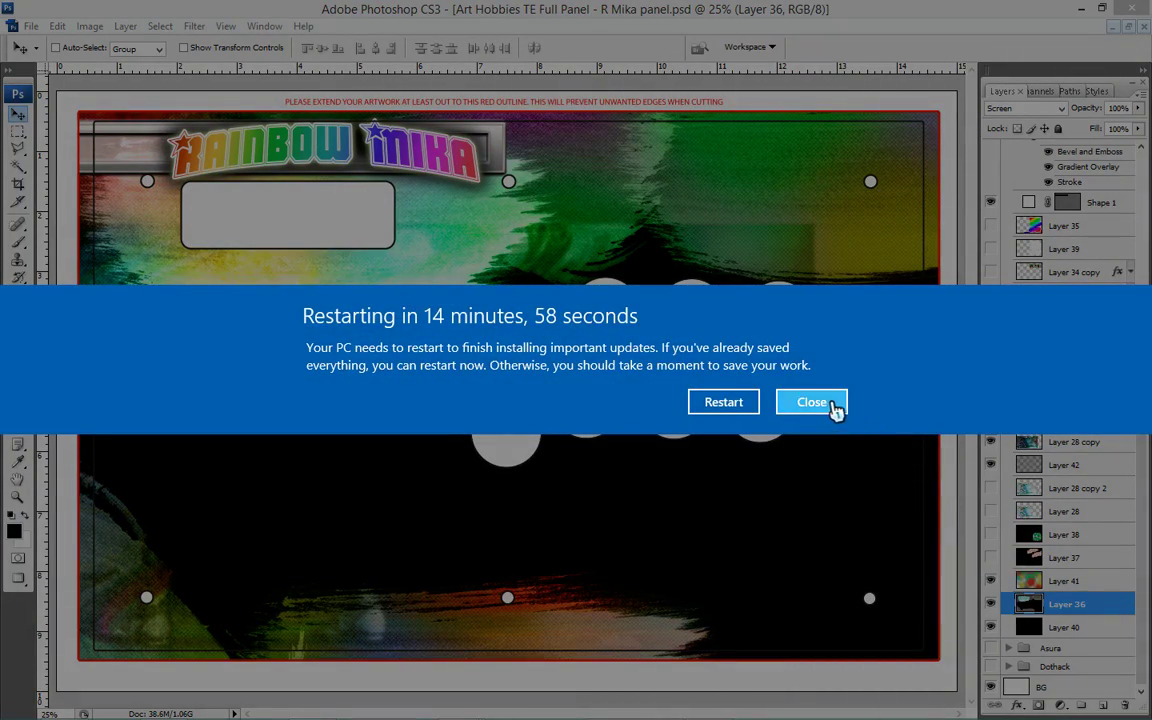
left_click(830, 405)
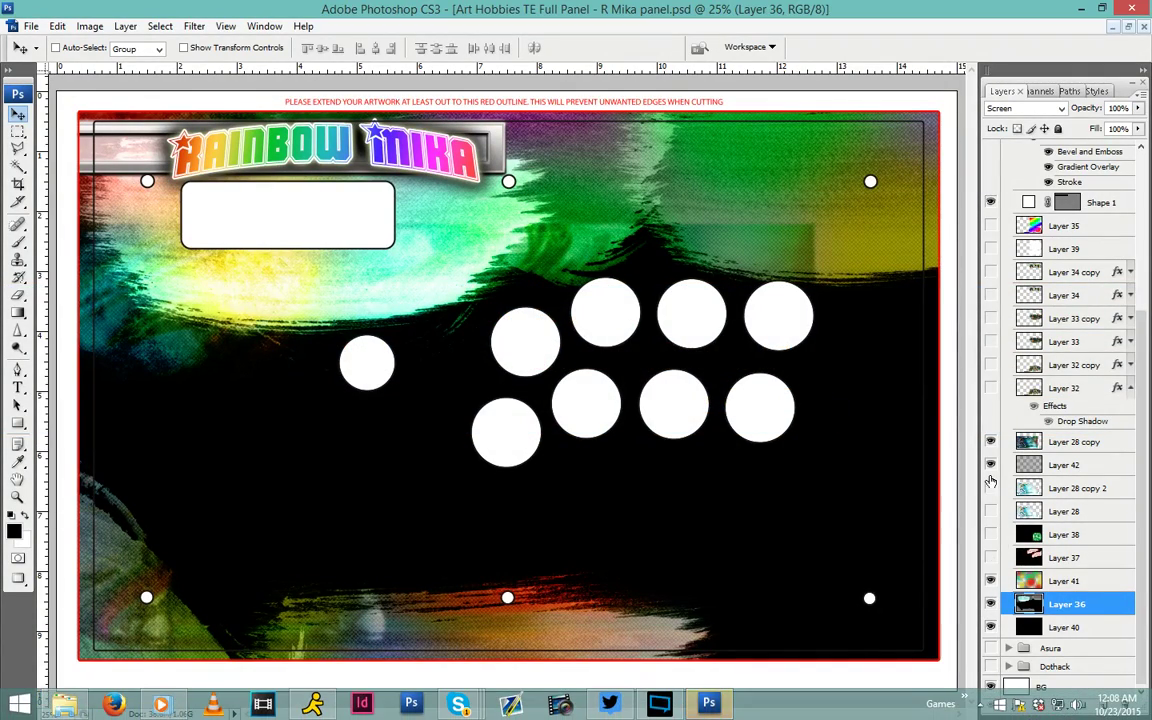
left_click_drag(990, 488, 990, 557)
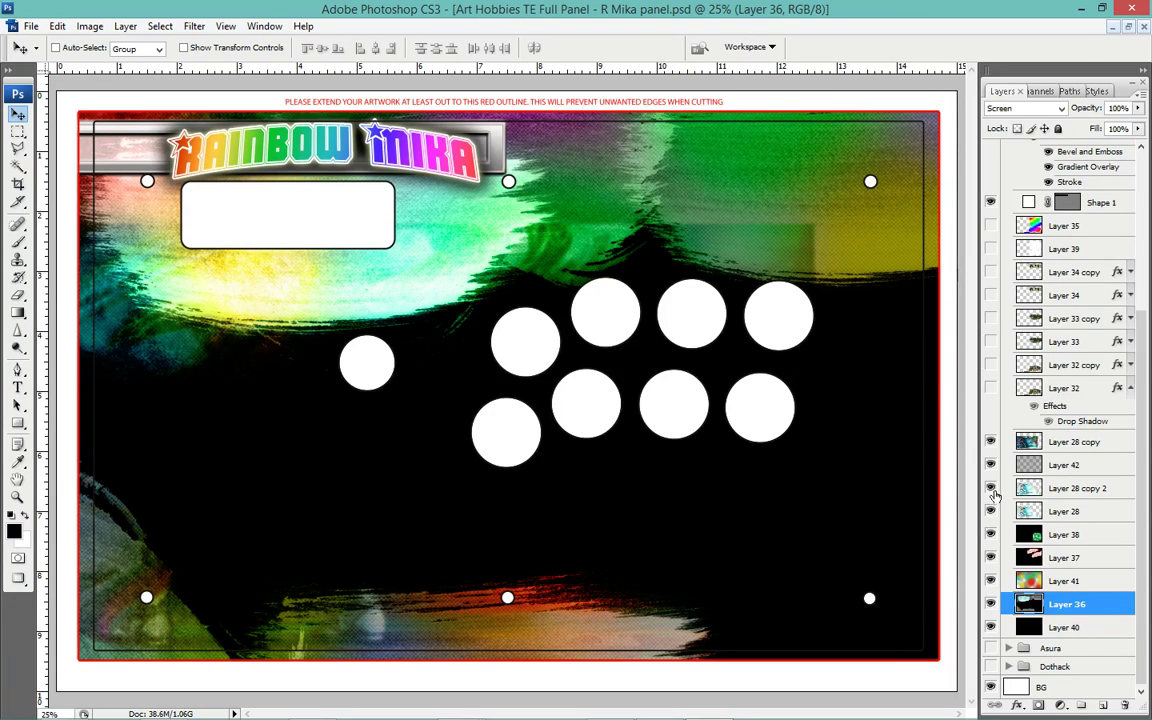
left_click_drag(990, 388, 988, 230)
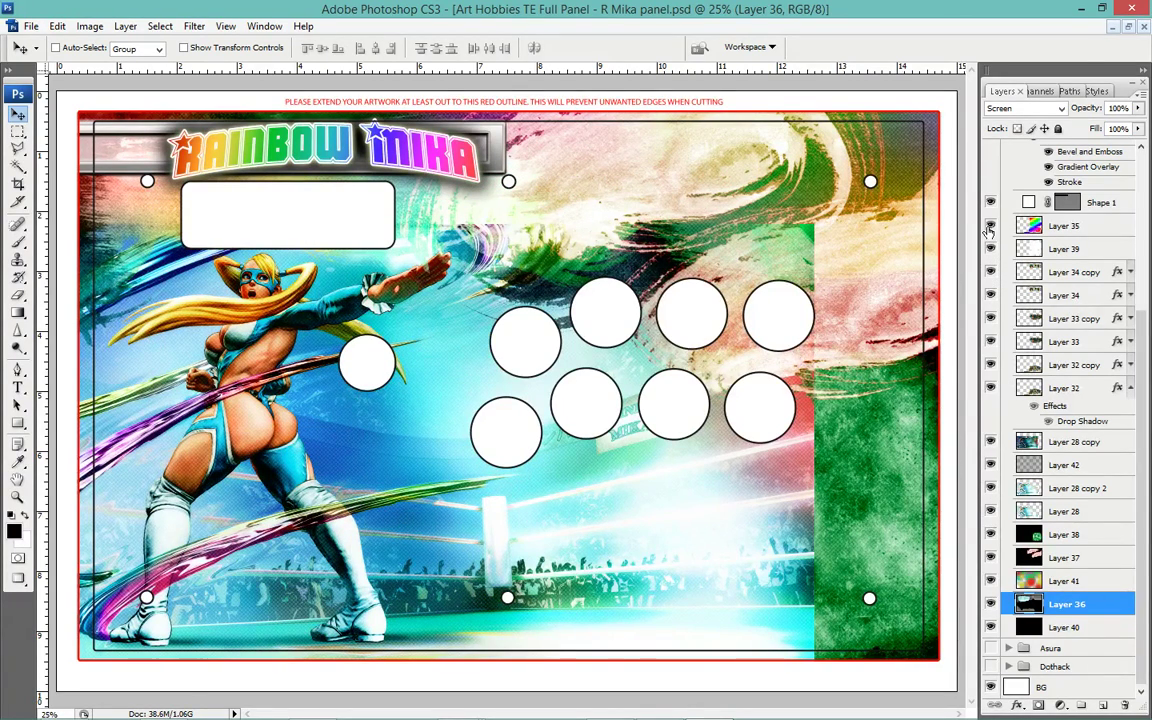
left_click(988, 230)
Save the document as R Mika panel.psd in Photoshop format.
scroll(982, 275, "up", 5)
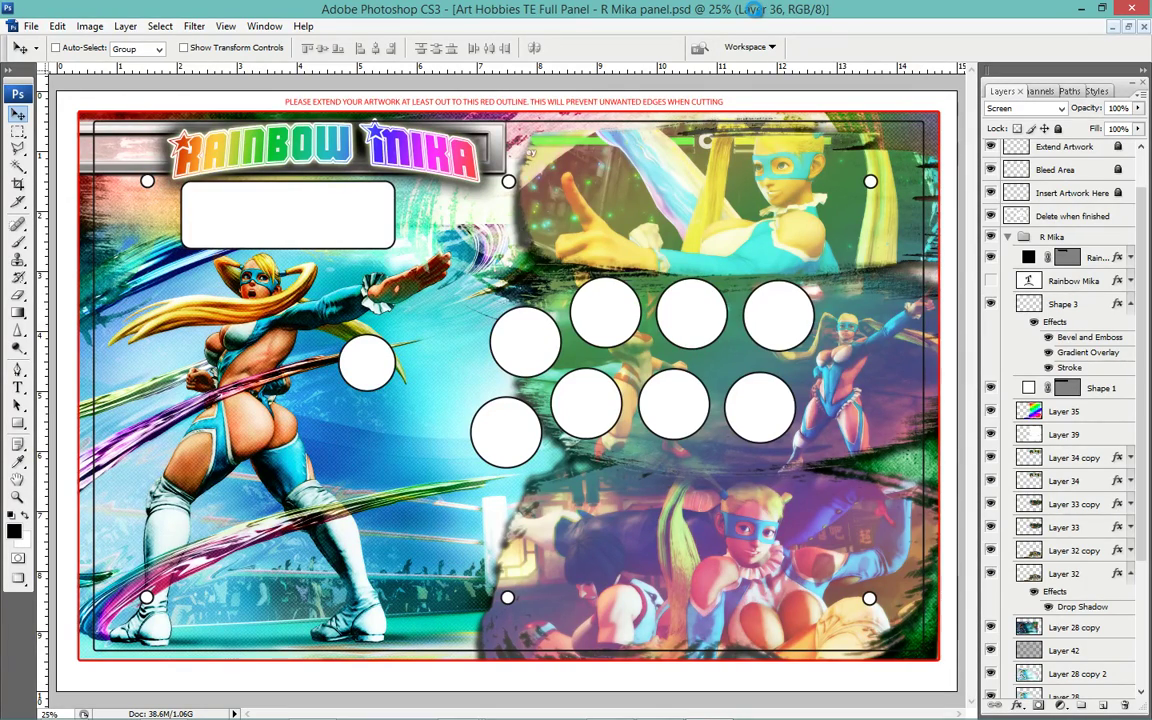
key("ctrl+s")
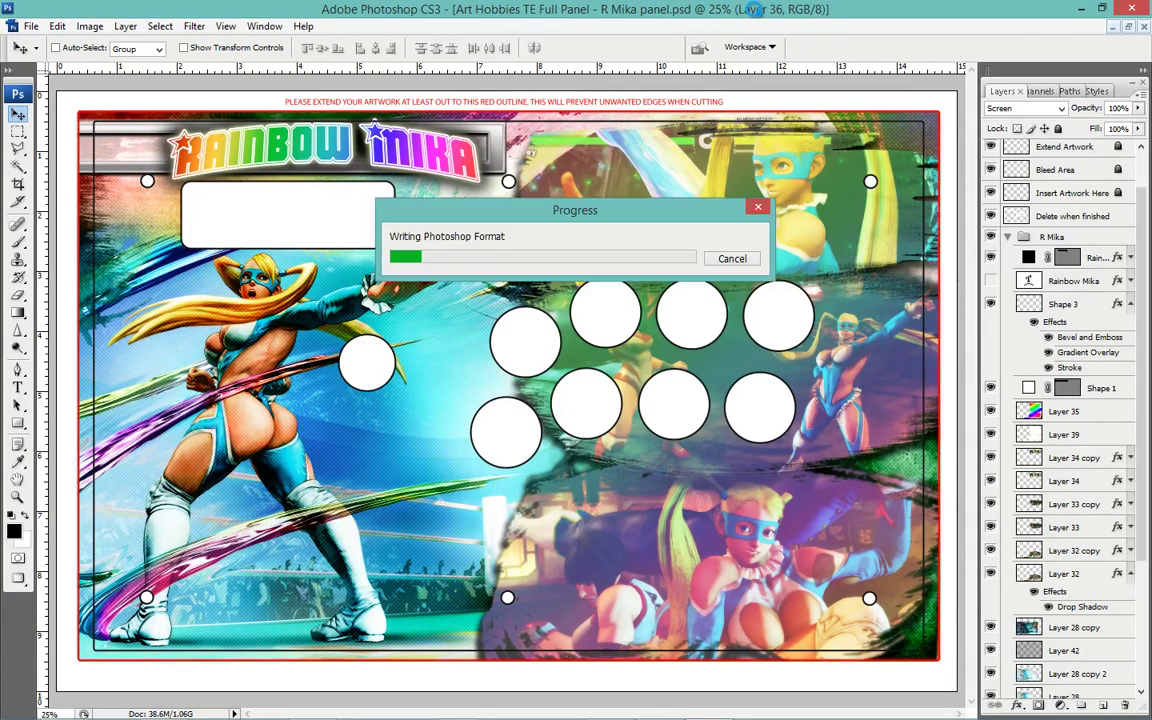